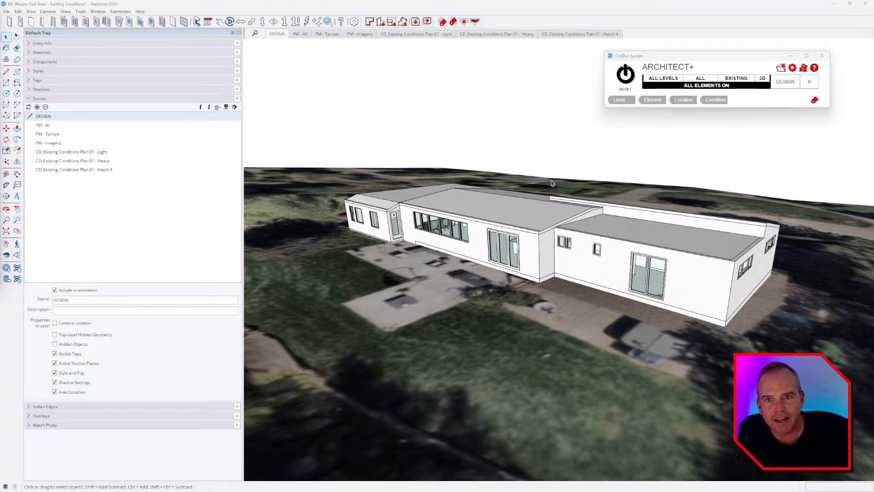
Step: Orbit the house model down to a lower viewing angle over the aerial terrain
middle_click_drag(647, 266, 656, 295)
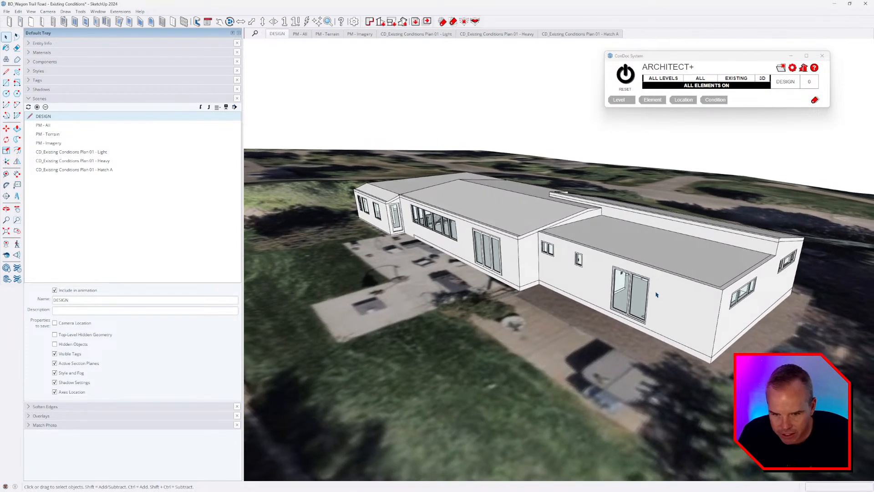
Step: Select the exterior walls, open the ConDoc Tags list, and move both ConDoc windows right
left_click(589, 280)
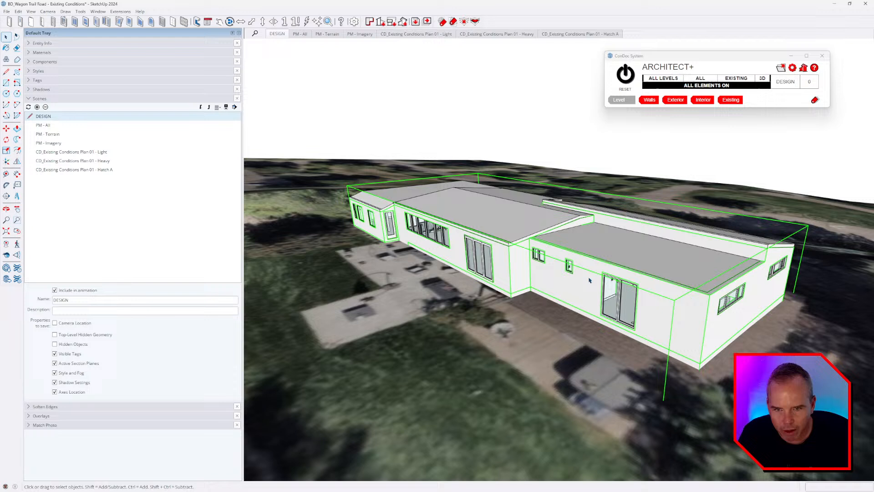
left_click(814, 101)
left_click_drag(569, 120, 806, 134)
left_click_drag(751, 59, 782, 60)
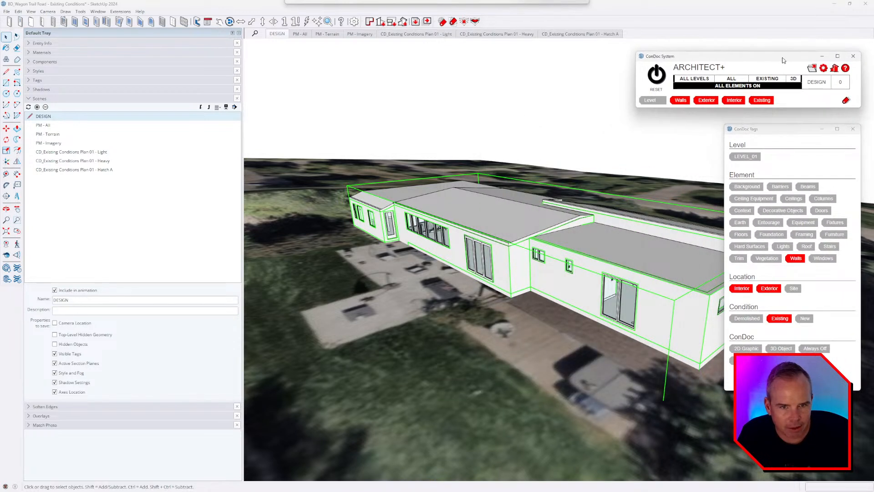
Step: Select the sliding door panels and small wall window, then isolate their doors/windows tags
left_click(517, 266)
left_click(635, 297)
scroll(638, 297, "up", 3)
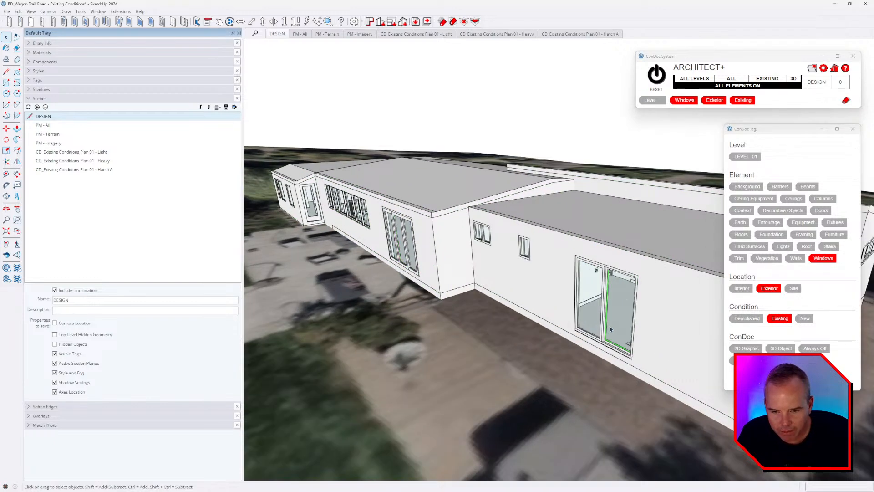
left_click(602, 286)
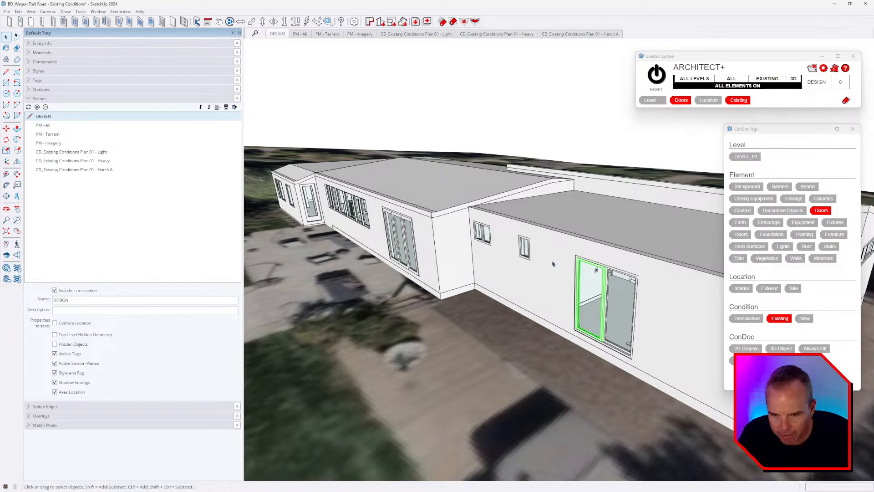
left_click(523, 249, "shift")
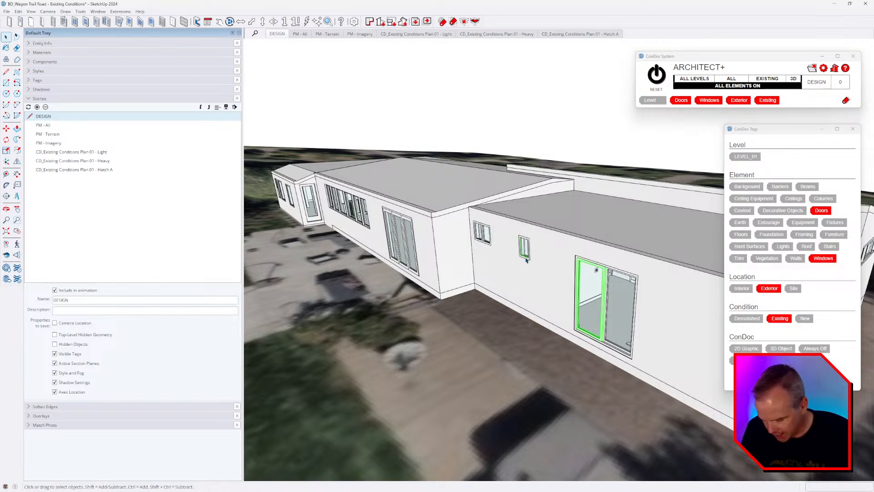
key("i")
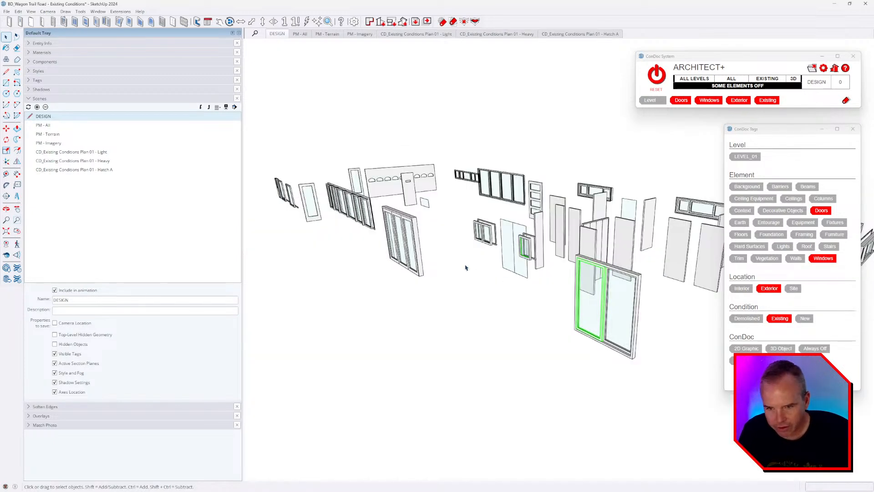
Step: Check the isolated sliding door and long window's tags, then restore all elements and deselect
scroll(465, 266, "down", 5)
middle_click_drag(537, 281, 515, 293)
scroll(517, 293, "up", 6)
left_click(487, 281)
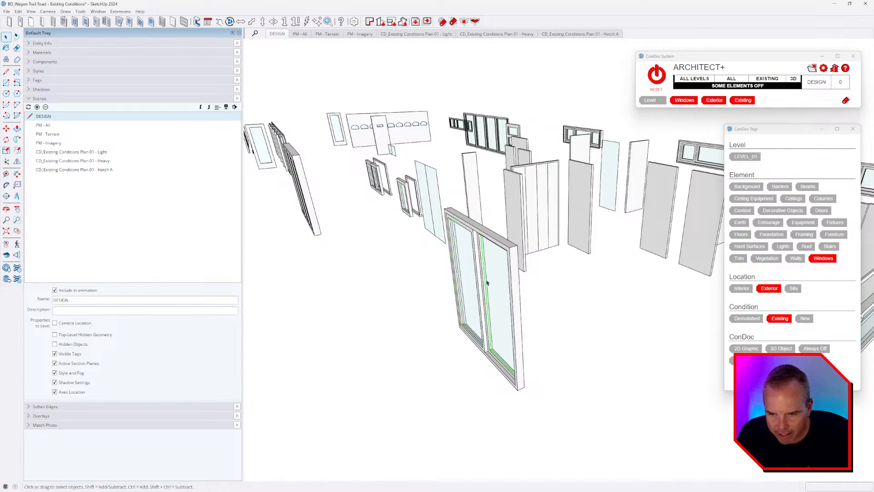
left_click(482, 257)
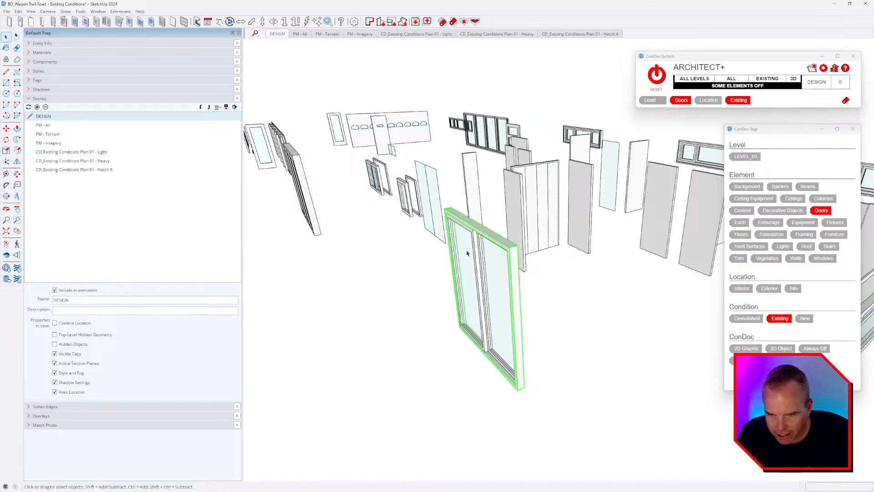
scroll(467, 253, "down", 3)
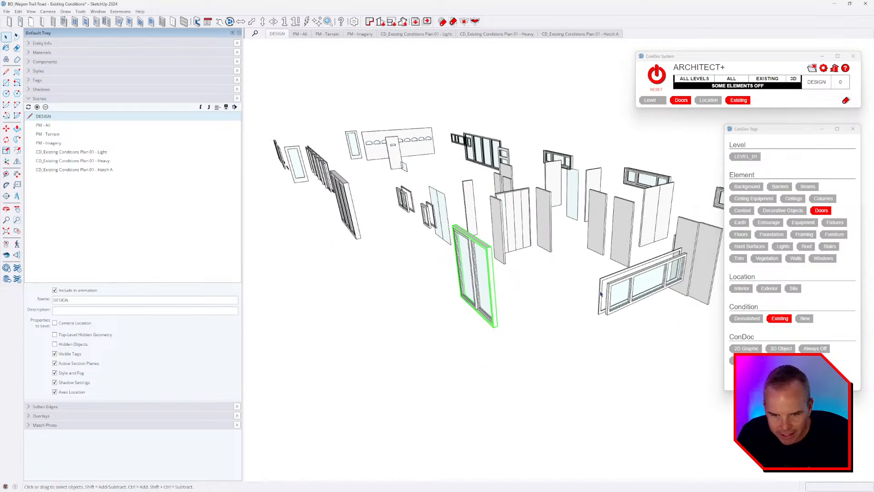
left_click(642, 284)
left_click(656, 74)
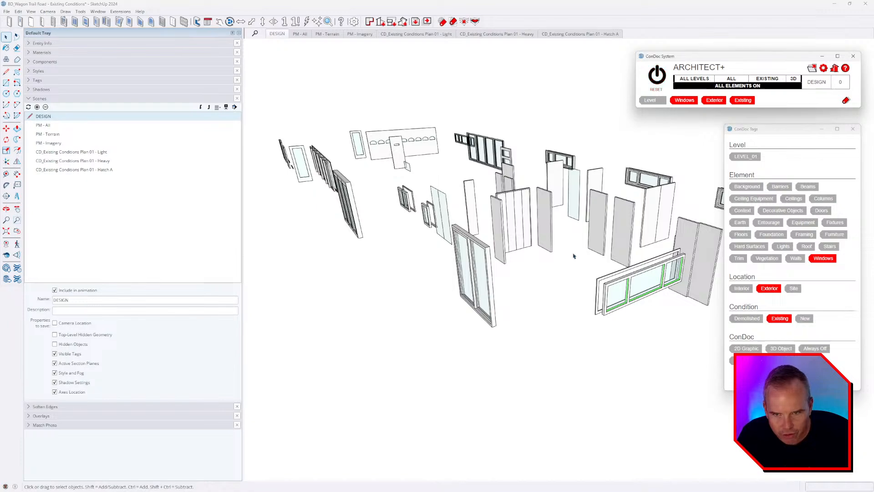
scroll(502, 269, "down", 5)
left_click(552, 111)
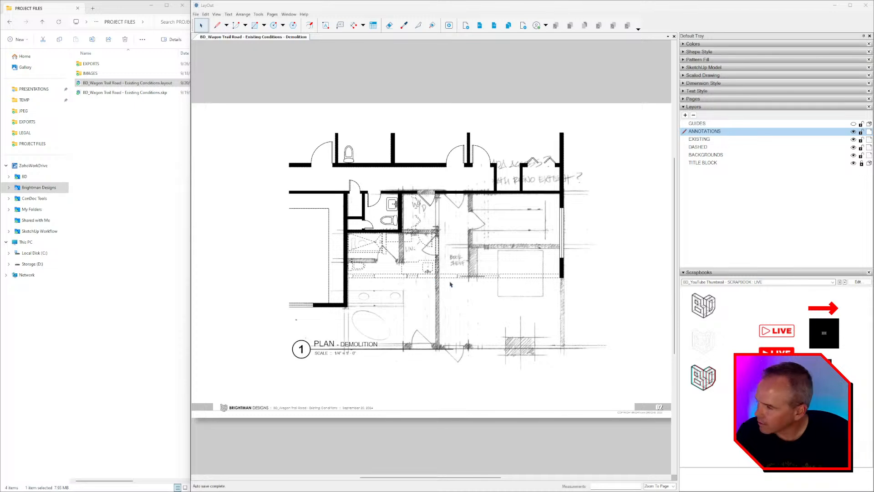
Step: Zoom out on the Demolition plan and hide the BACKGROUNDS layer
scroll(500, 275, "down", 1)
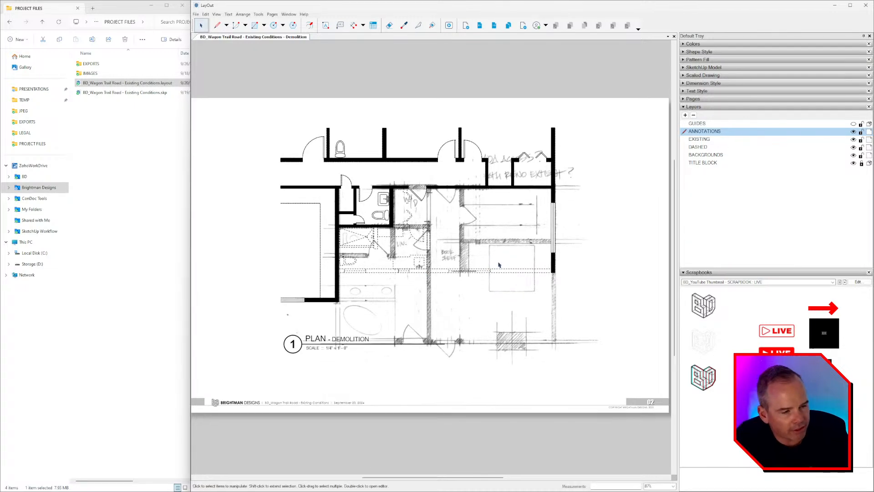
middle_click_drag(484, 265, 482, 264)
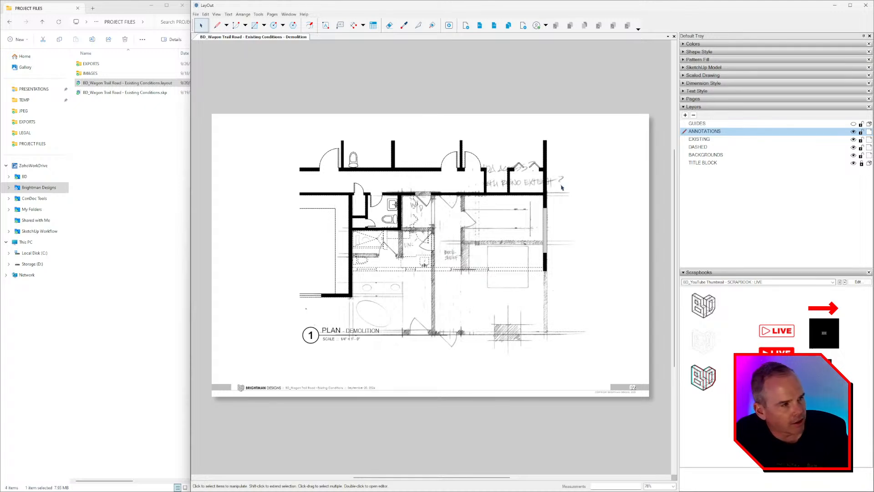
left_click(853, 155)
Step: Flip back to Existing Conditions, forward through the pages, and show BACKGROUNDS again
left_click(479, 26)
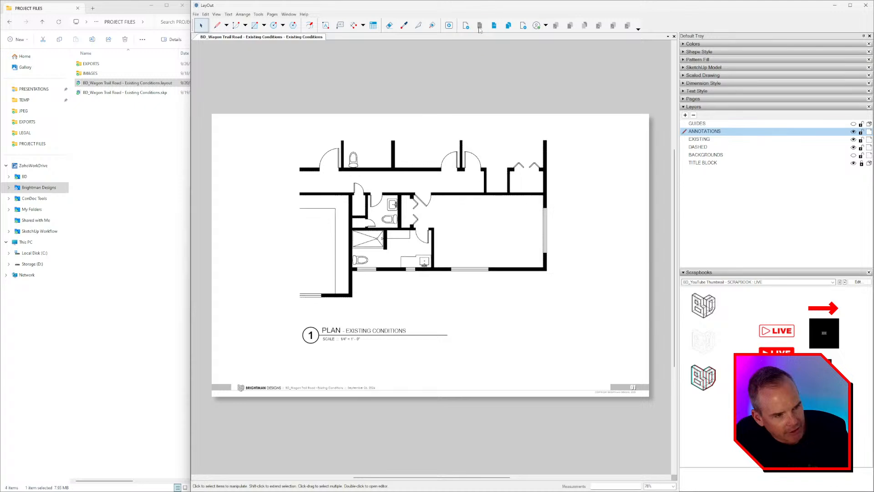
left_click(494, 25)
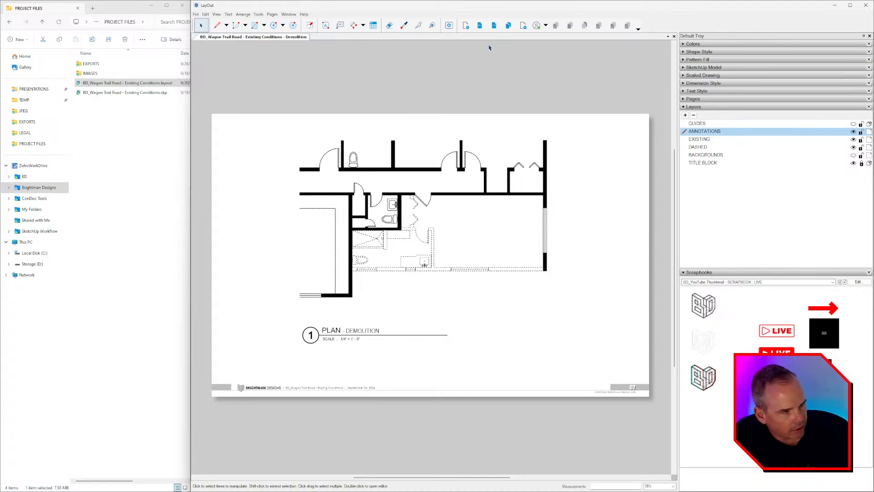
left_click(508, 26)
left_click(853, 155)
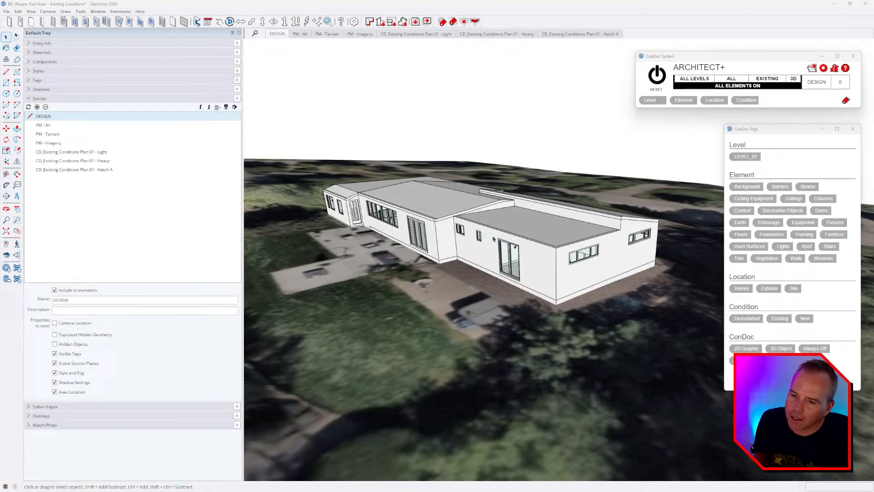
Step: Orbit the house model slightly to a side view of its sliding doors and windows
middle_click_drag(494, 239, 535, 276)
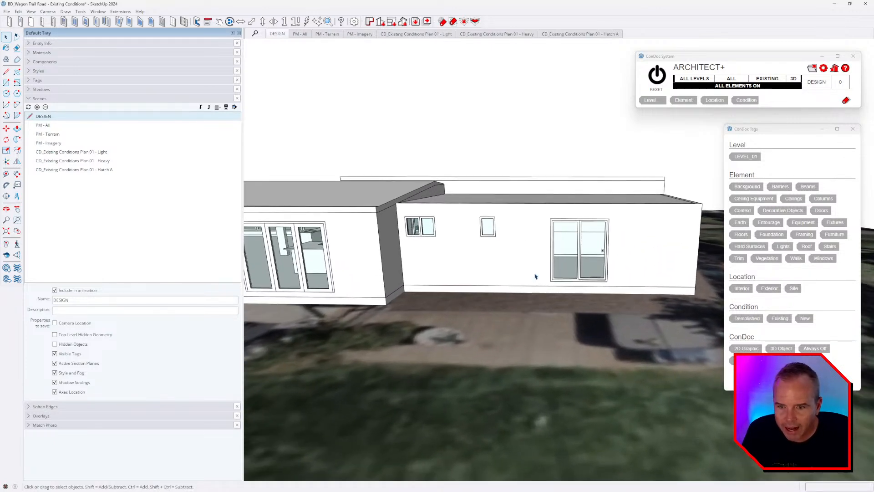
Step: Orbit from a side view up to high aerial views showing the house's other side
middle_click_drag(626, 233, 550, 243)
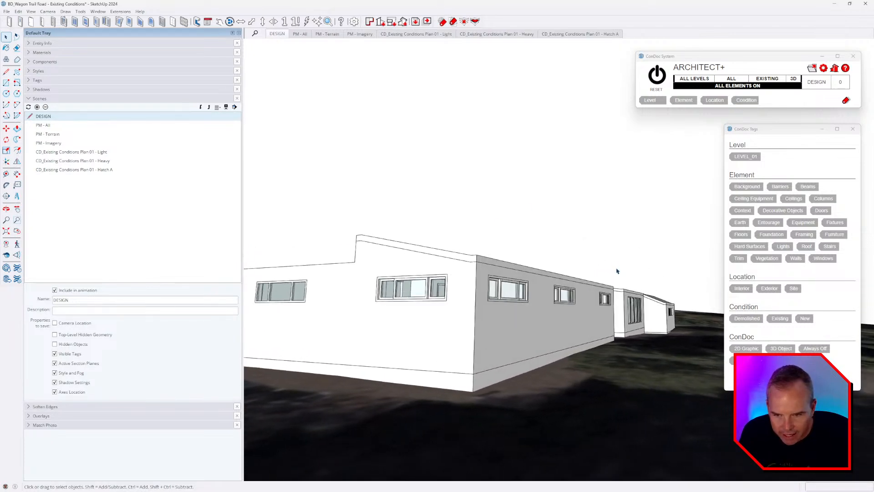
middle_click_drag(631, 284, 637, 348)
scroll(627, 322, "down", 3)
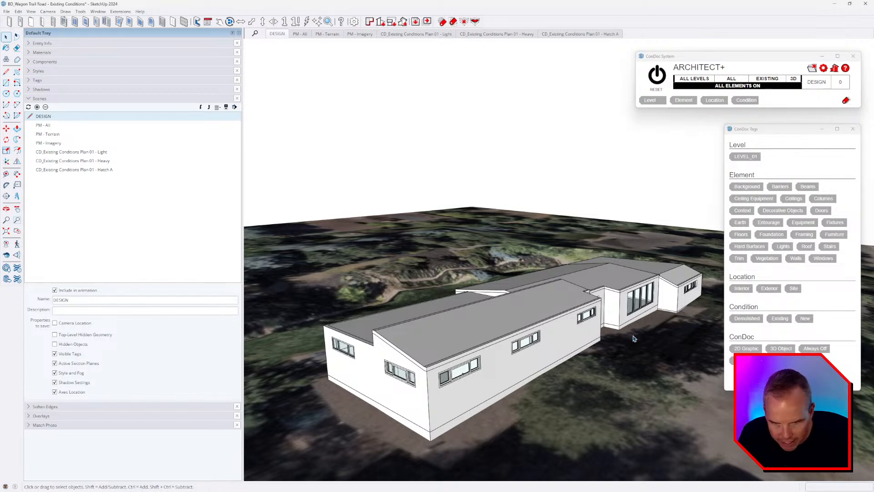
middle_click_drag(585, 350, 669, 390)
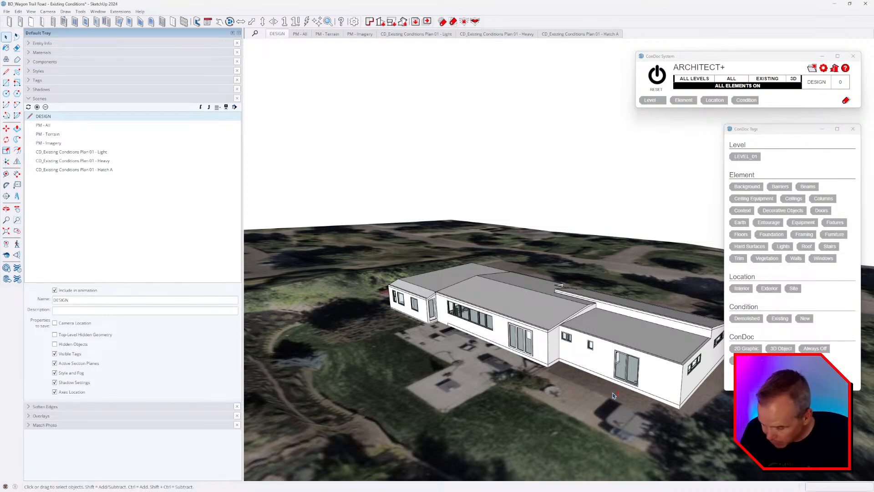
Step: Frame the whole house at a lower angle and float the FlexTools toolbar over the model
middle_click_drag(614, 395, 544, 357, "shift")
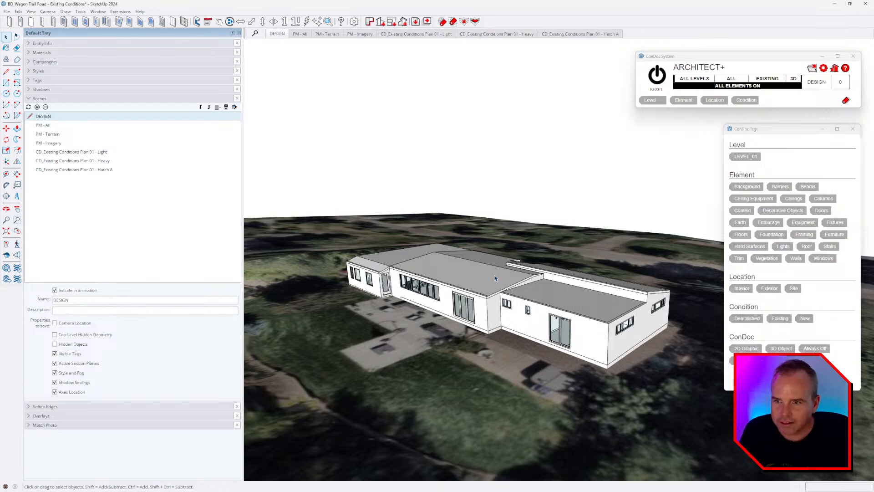
middle_click_drag(507, 320, 542, 241)
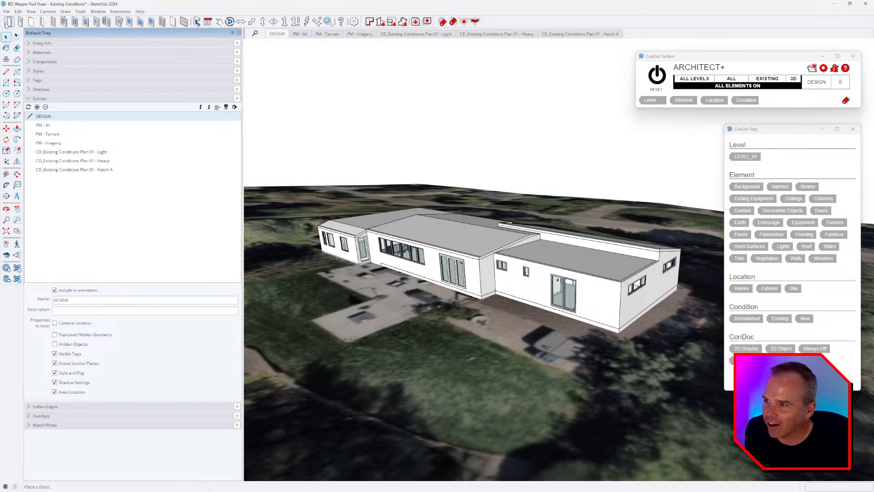
left_click_drag(4, 21, 262, 85)
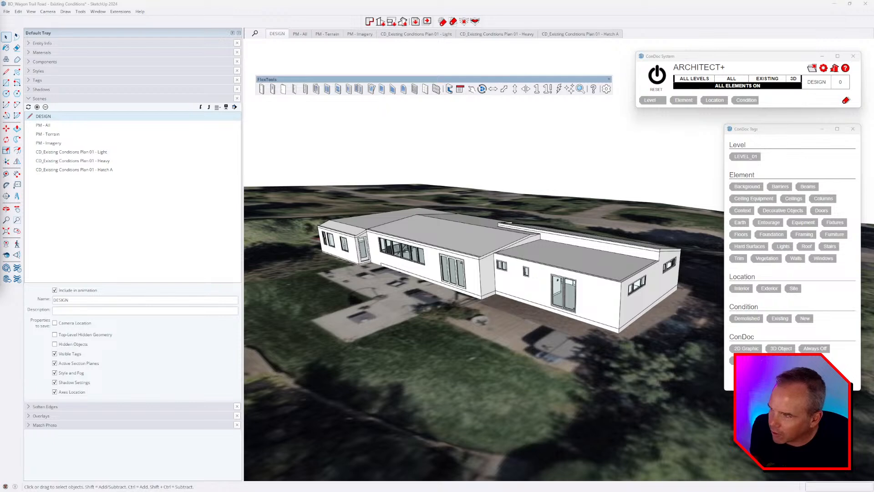
Step: Load flextools.cc in a maximized Chrome window
left_click_drag(0, 86, 539, 94)
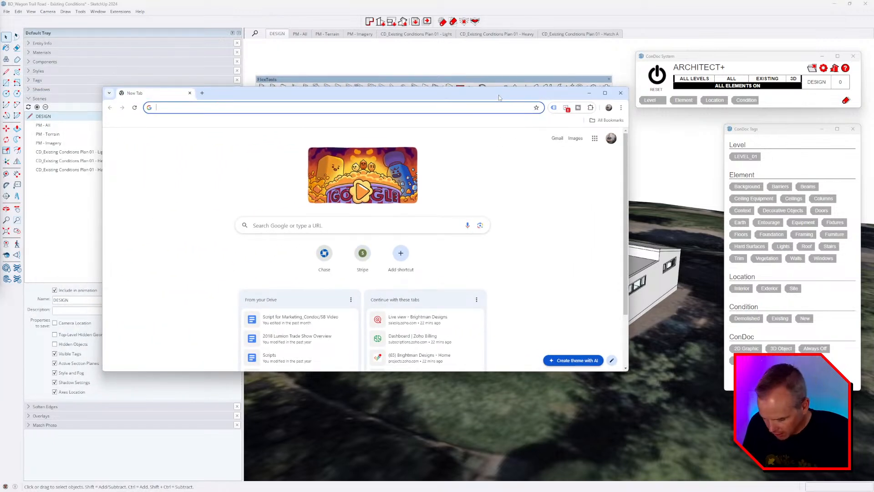
type("flextools.cc")
key("Return")
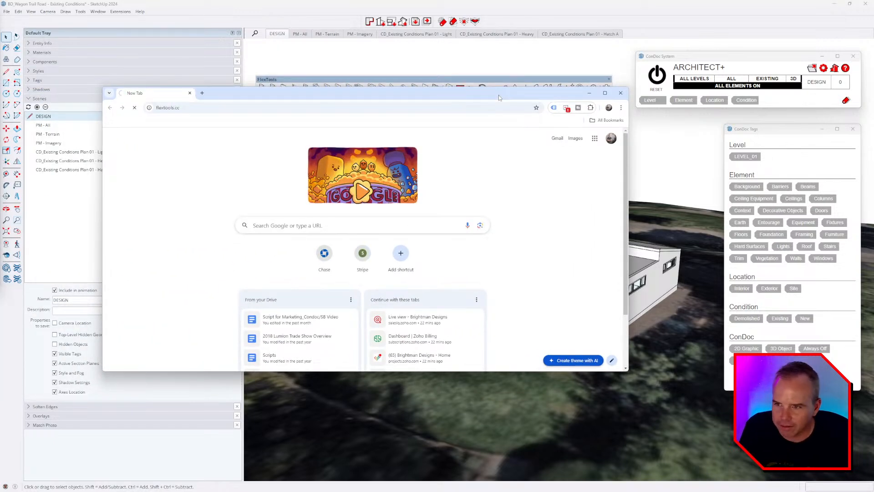
left_click(605, 93)
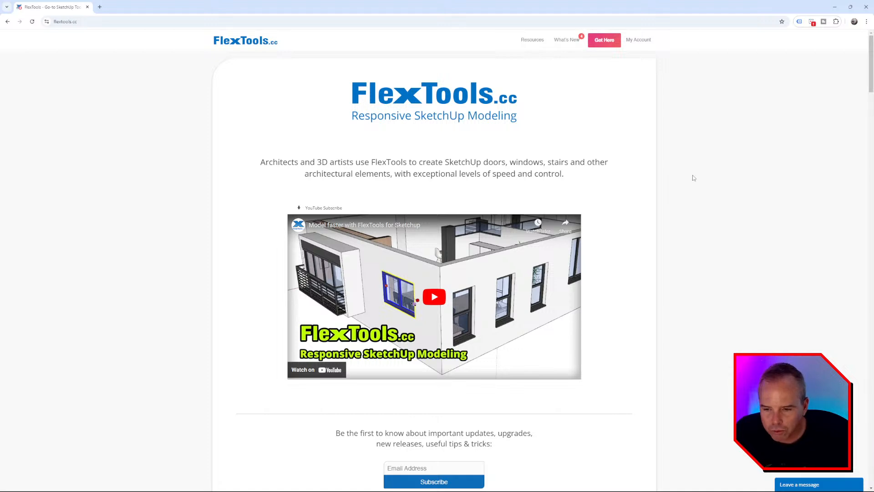
Step: Scroll through the FlexTools feature overview, then re-angle the SketchUp house view
middle_click(738, 172)
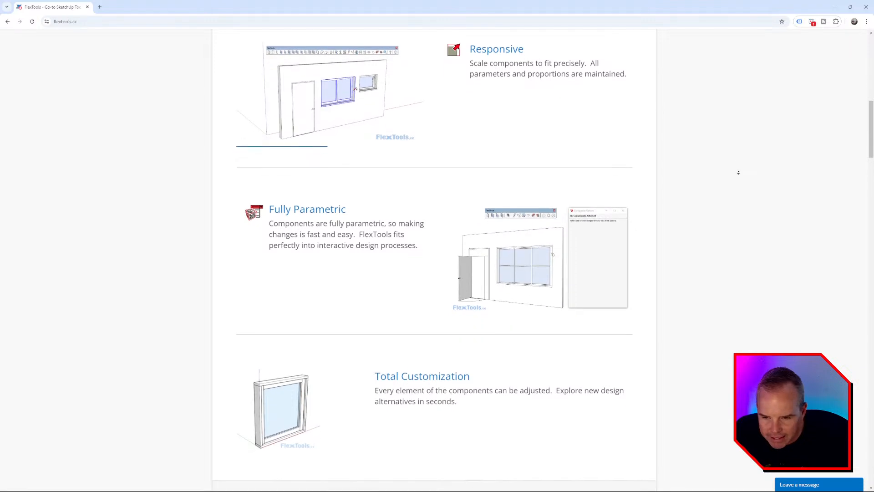
middle_click(740, 174)
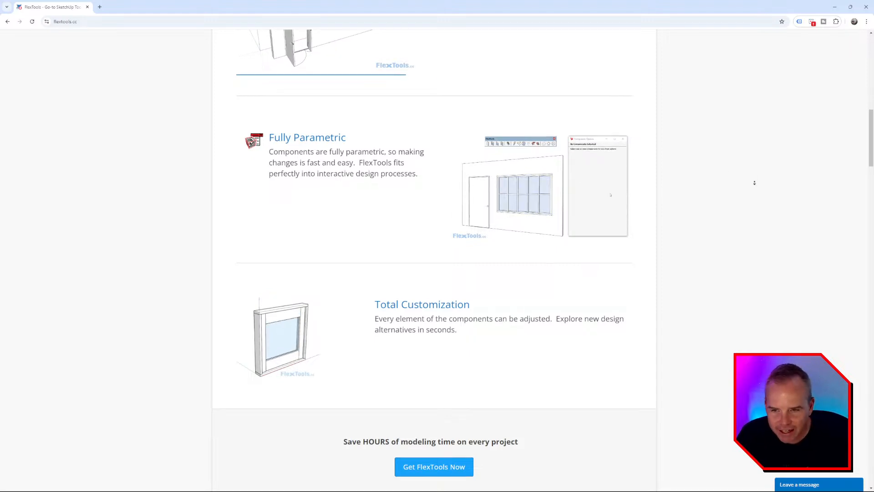
scroll(754, 187, "down", 1)
scroll(754, 187, "down", 1)
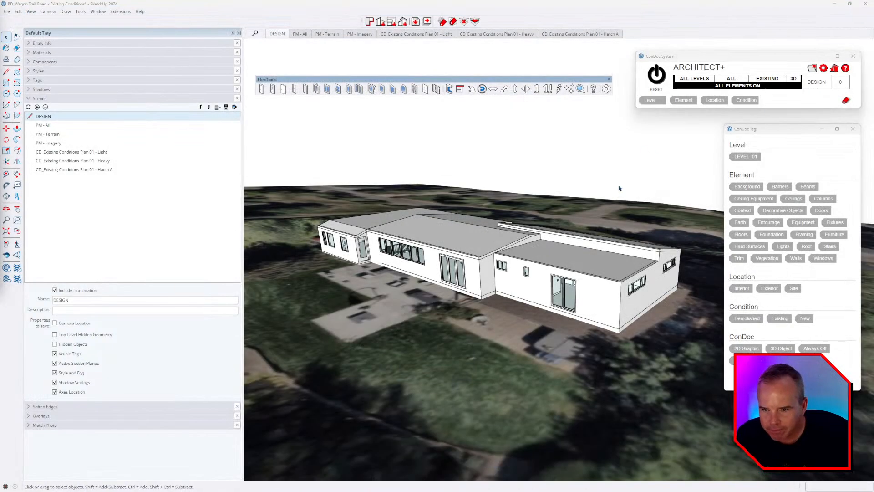
middle_click_drag(401, 152, 420, 149)
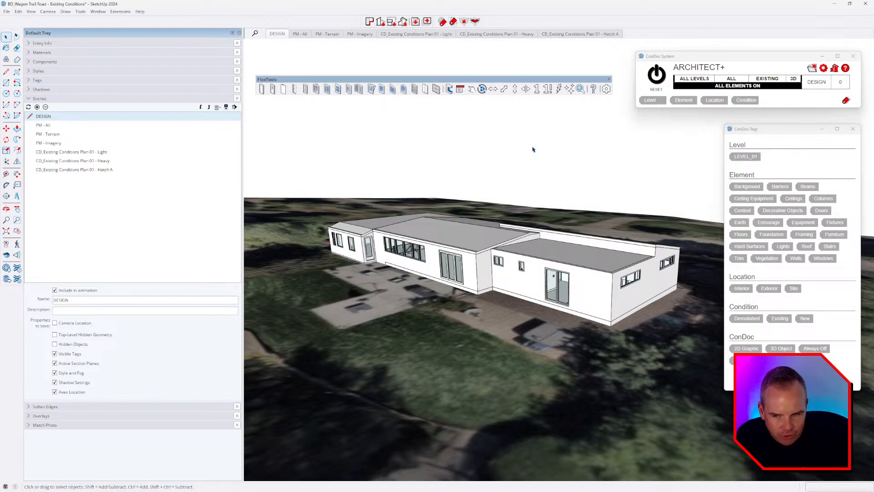
Step: Hide the terrain imagery with the ConDoc tag eraser and orbit lower on the house
middle_click_drag(544, 176, 542, 183)
left_click_drag(522, 82, 519, 59)
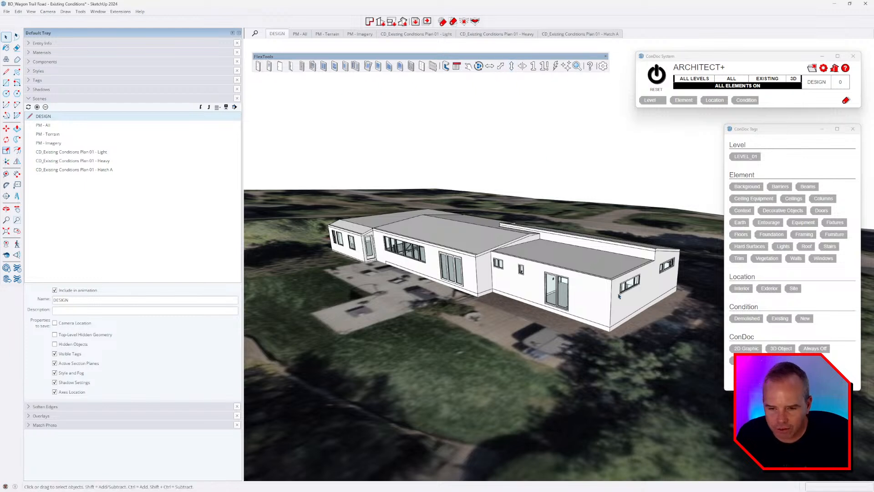
middle_click_drag(601, 306, 580, 307)
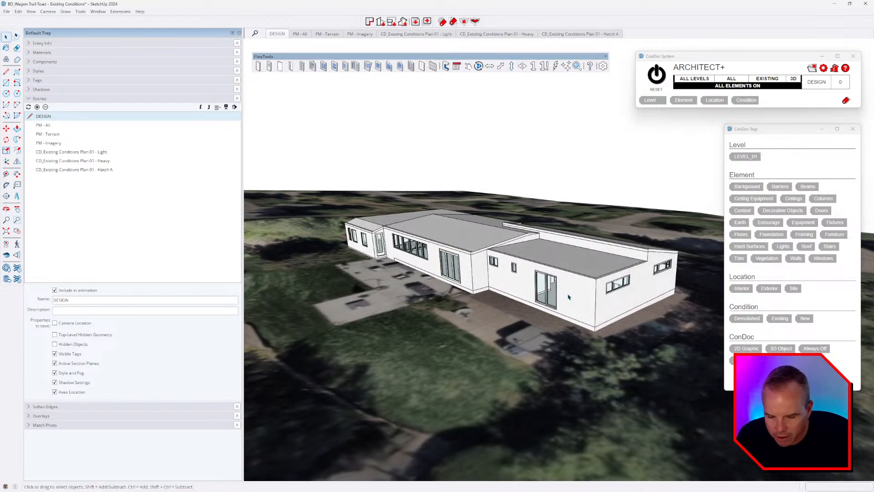
key("e")
left_click(556, 208)
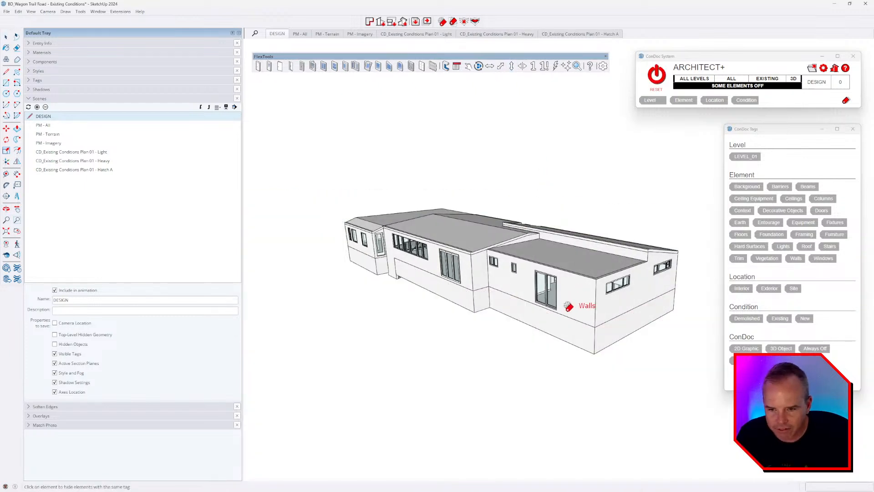
key("space")
scroll(564, 296, "up", 3)
middle_click_drag(564, 297, 595, 285)
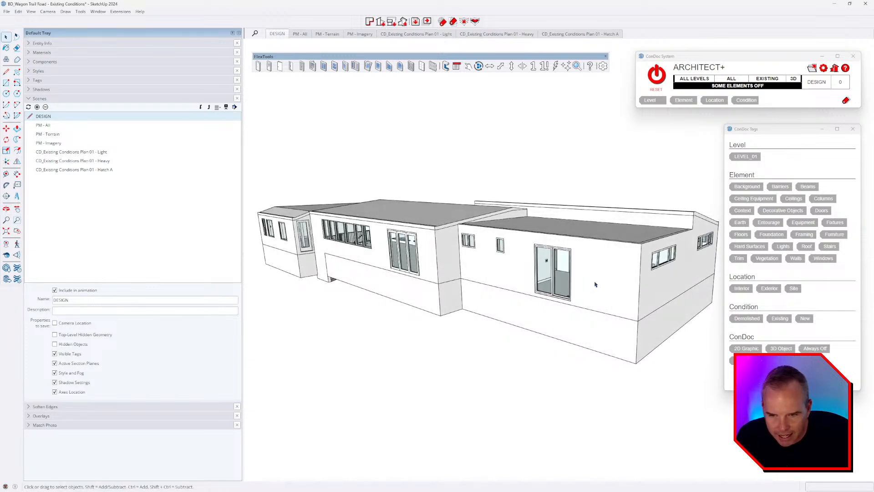
Step: Select the sliding door and left-wing door panel, then isolate the doors and windows
left_click(563, 269)
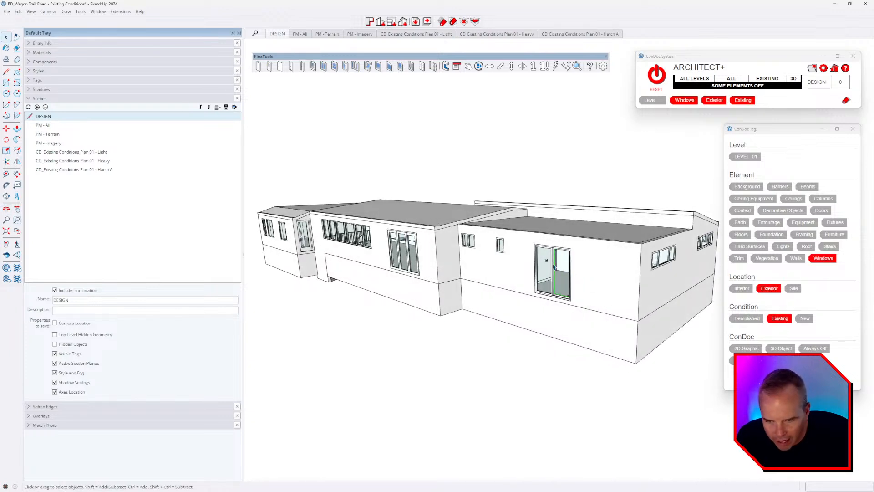
scroll(553, 263, "up", 2)
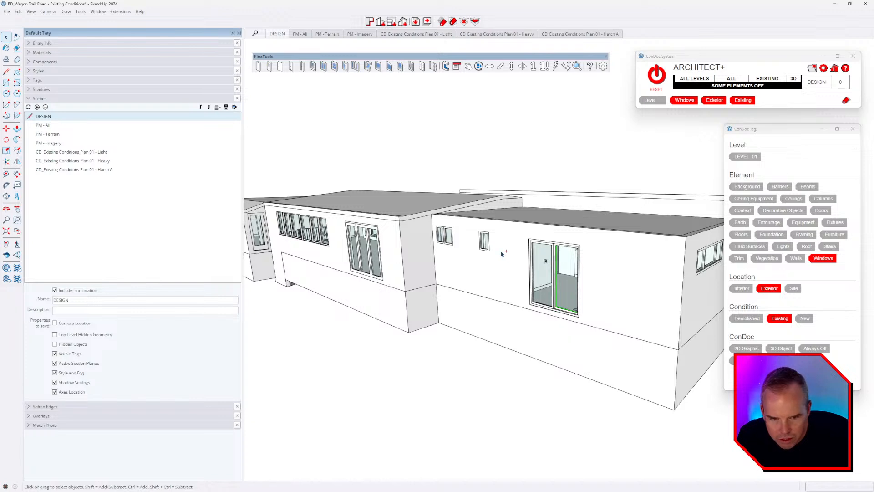
middle_click_drag(596, 274, 485, 255)
scroll(485, 255, "down", 2)
left_click(372, 248)
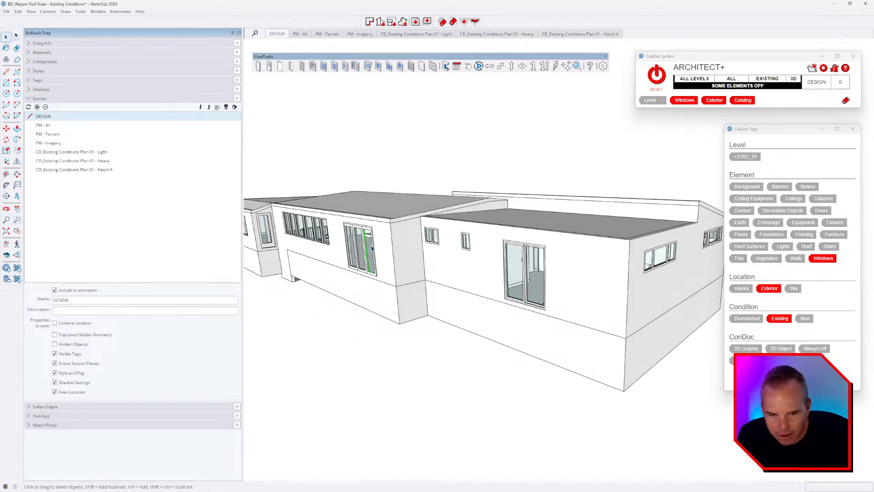
left_click(358, 245)
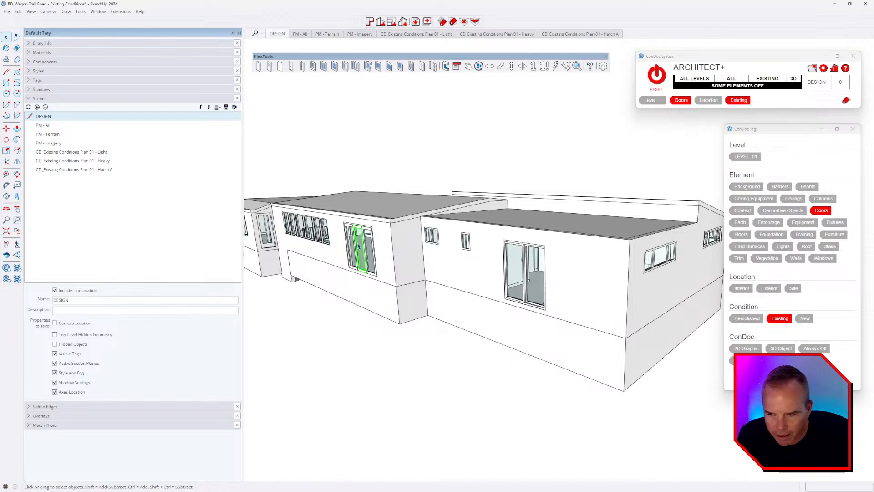
left_click(510, 250, "shift")
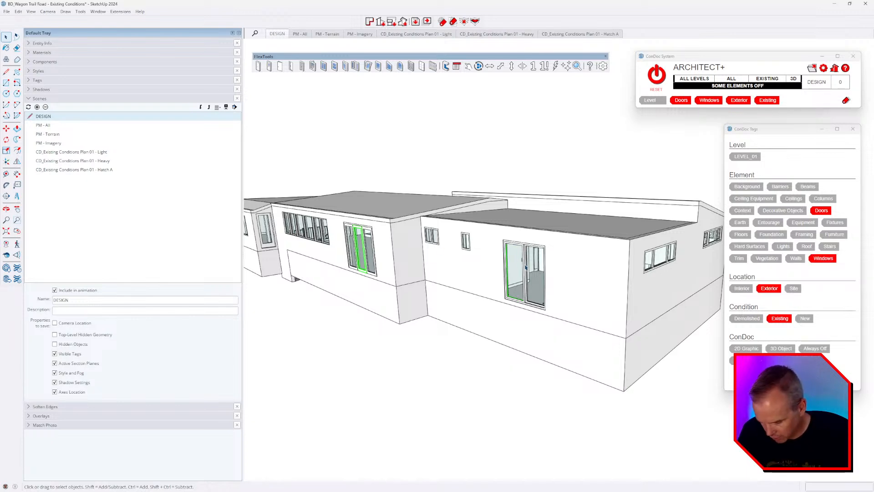
key("i")
Step: Select the lower-row, right-side and lower-right exterior windows plus their wall group, tagging them Always Off
middle_click_drag(534, 273, 672, 380)
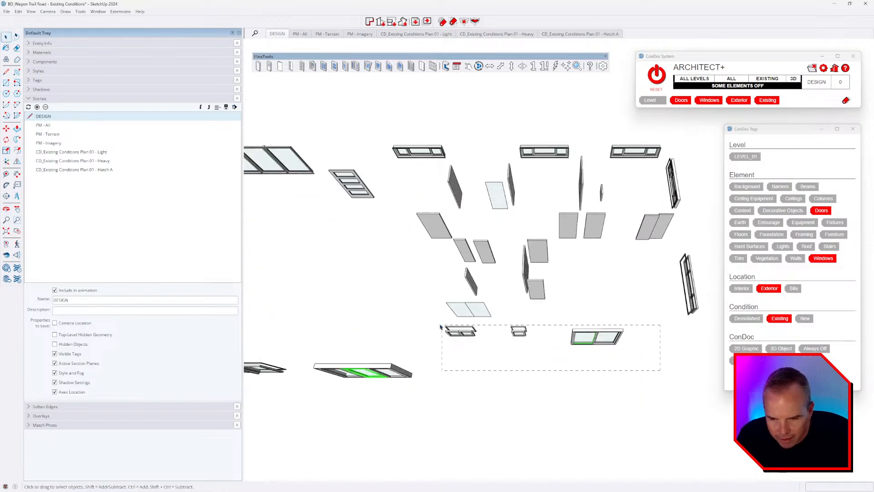
left_click_drag(440, 327, 442, 327)
middle_click_drag(650, 357, 713, 285)
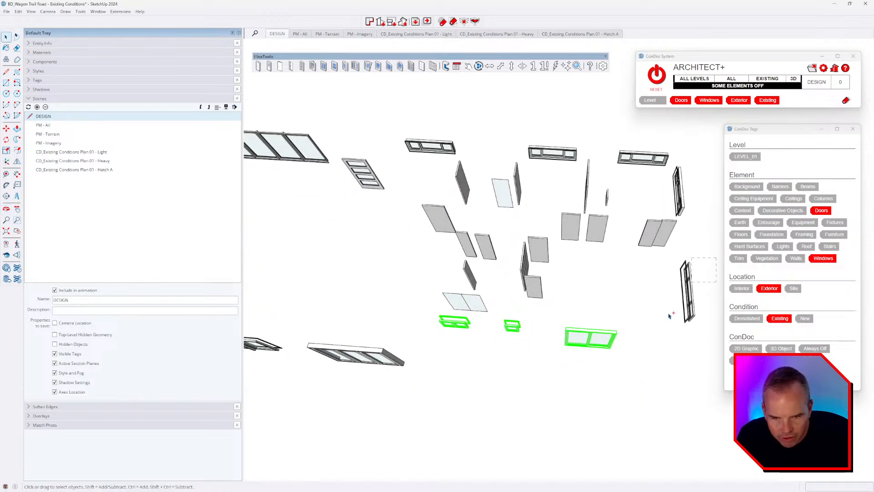
left_click_drag(669, 315, 667, 316, "ctrl")
middle_click_drag(655, 312, 509, 300)
middle_click_drag(607, 301, 580, 289)
left_click(615, 290, "ctrl")
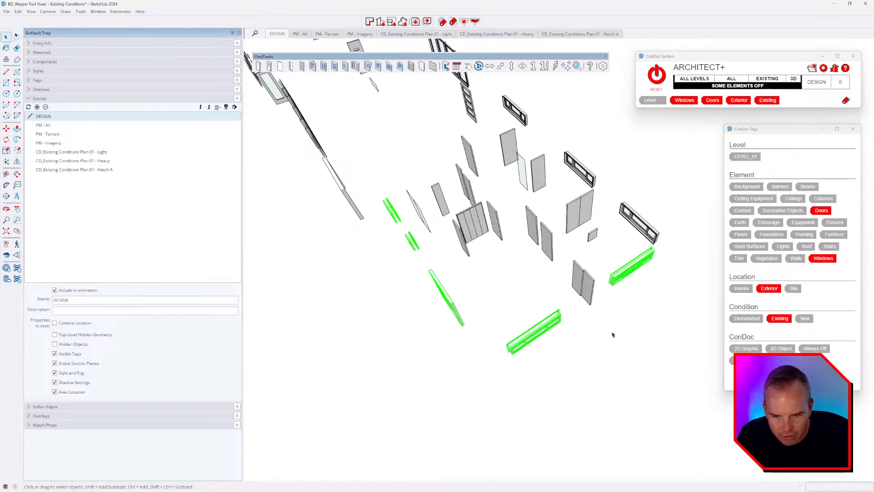
middle_click_drag(613, 335, 613, 246)
middle_click_drag(542, 335, 617, 288)
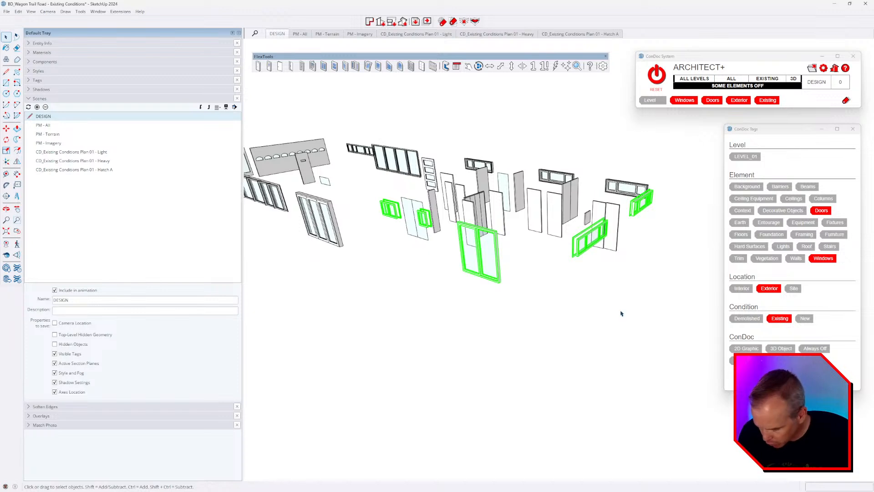
left_click(609, 303)
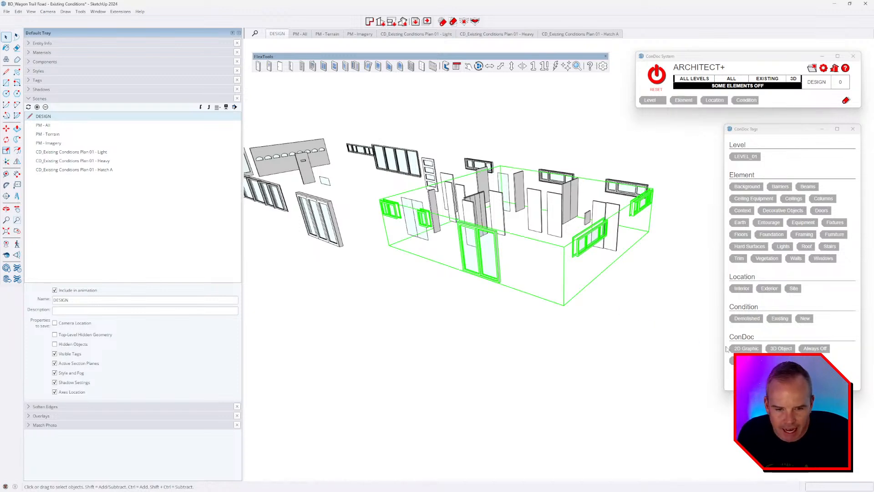
left_click(815, 348)
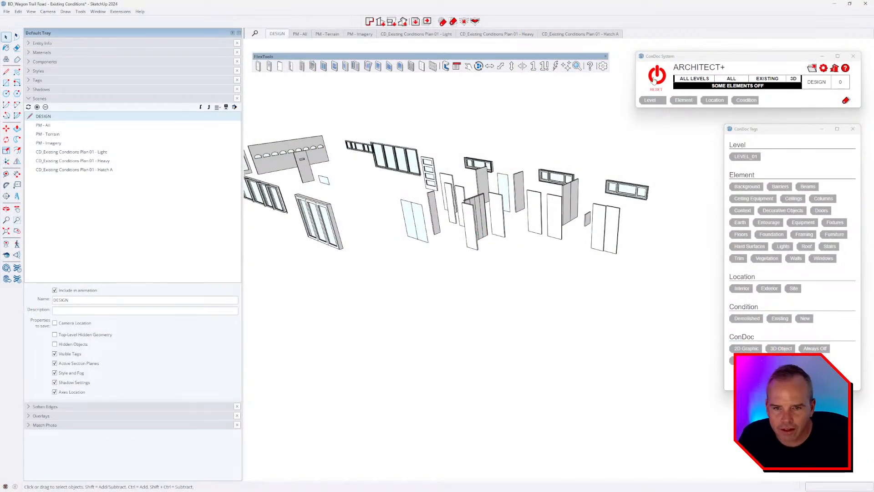
Step: Hide the terrain tag and update the DESIGN scene without it
key("ctrl+z")
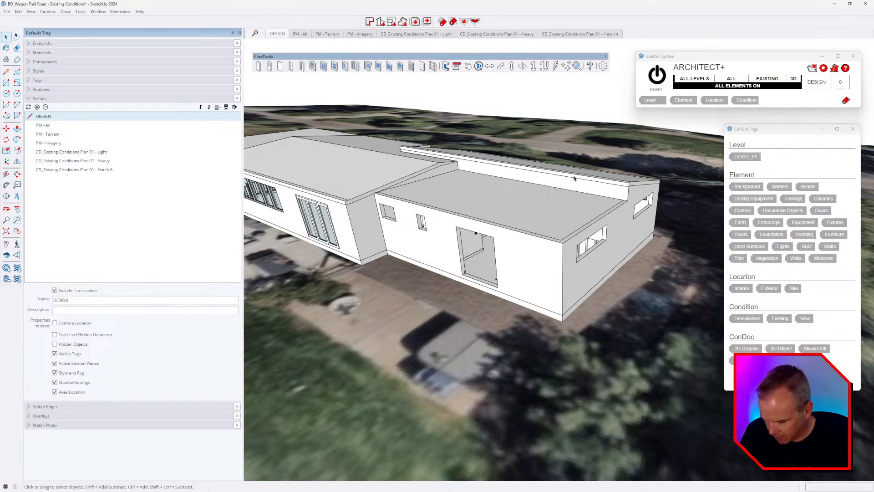
key("shift+e")
left_click(579, 132)
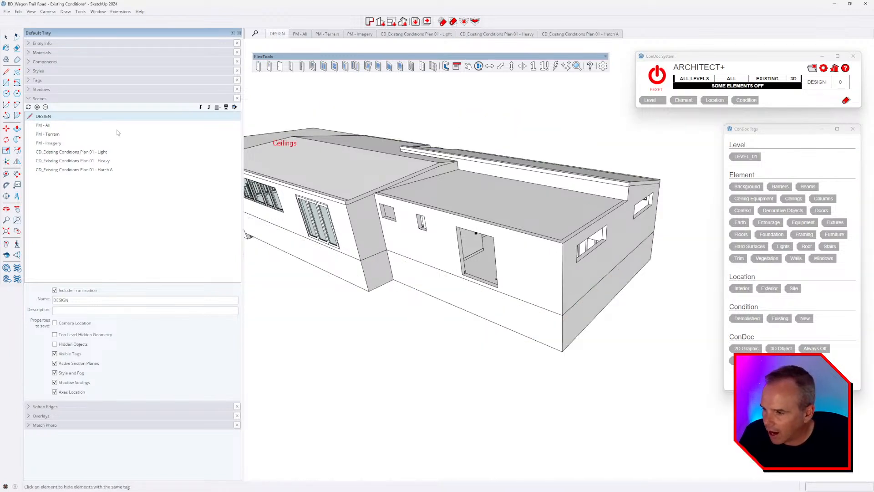
right_click(277, 34)
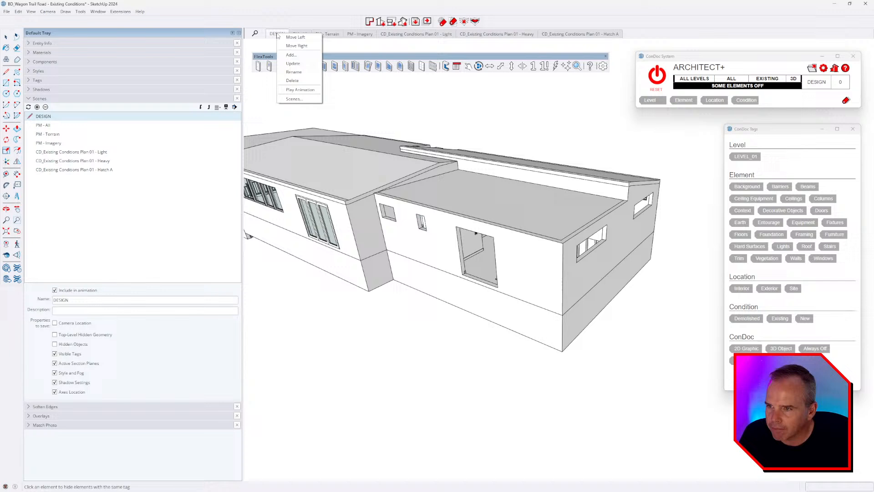
left_click(293, 64)
Step: Turn all ConDoc element tags back on and orbit closer to the house wing
middle_click_drag(626, 136, 626, 135)
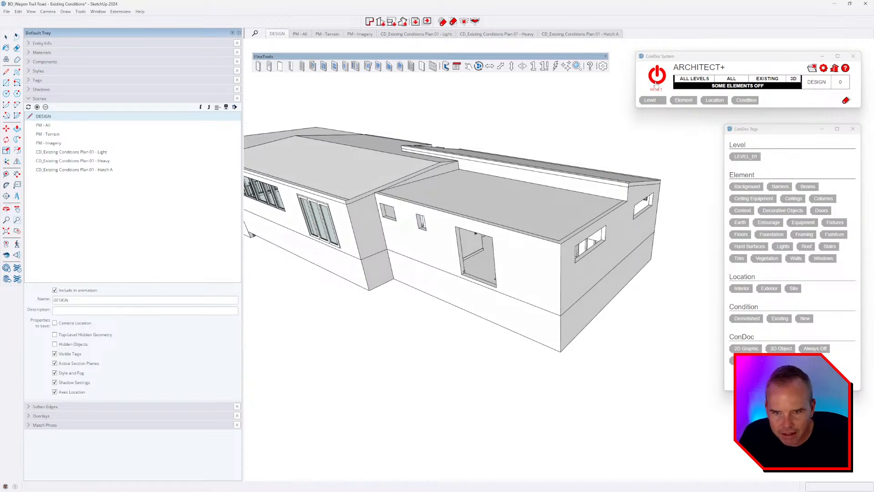
left_click(657, 81)
middle_click_drag(622, 225, 623, 366)
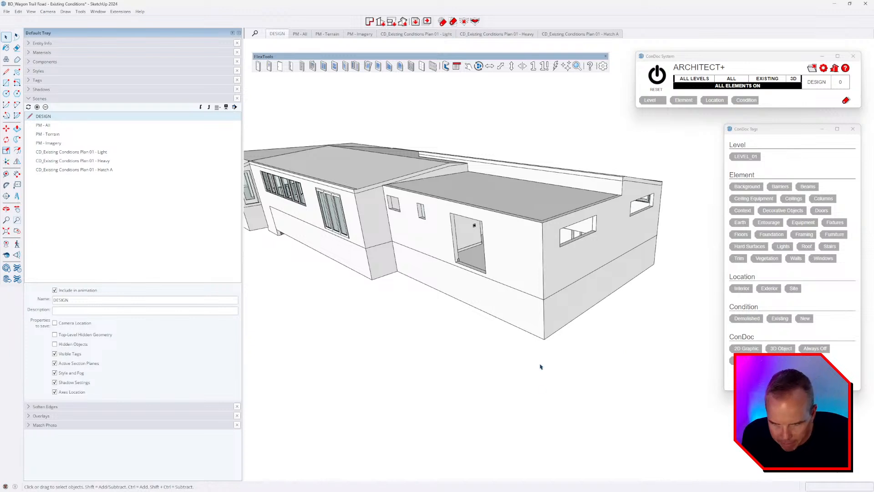
middle_click_drag(532, 406, 510, 171)
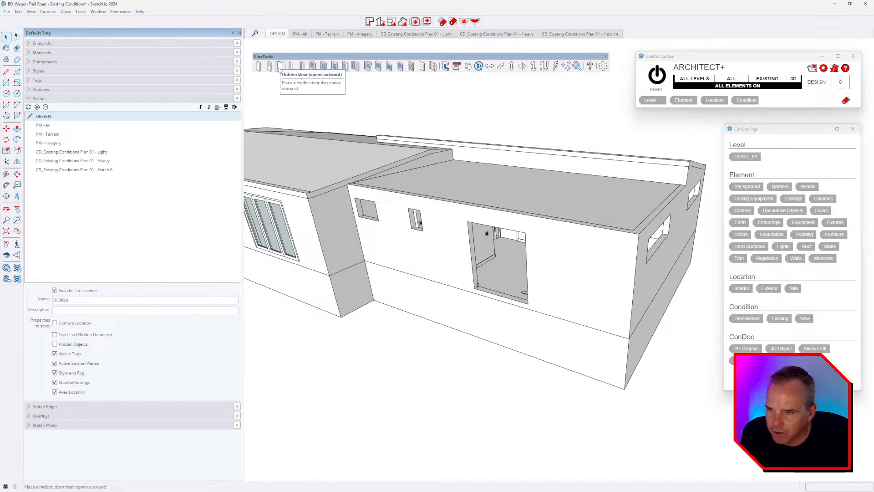
left_click(323, 67)
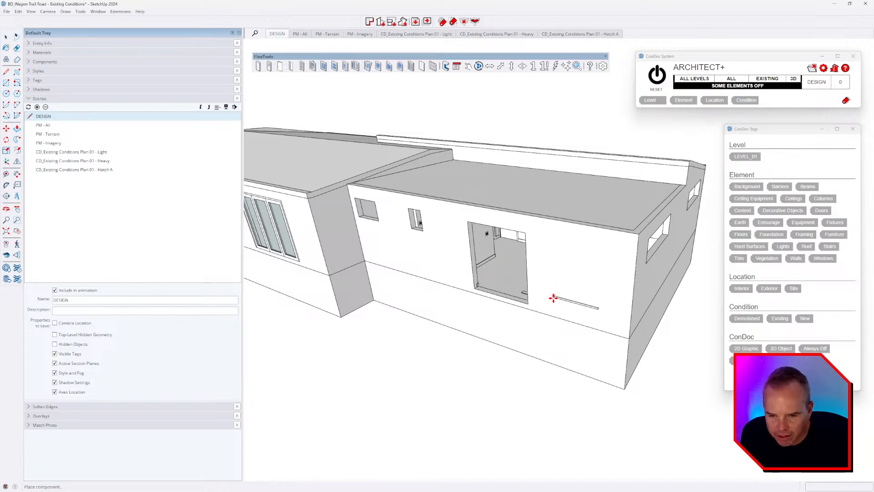
left_click(544, 303)
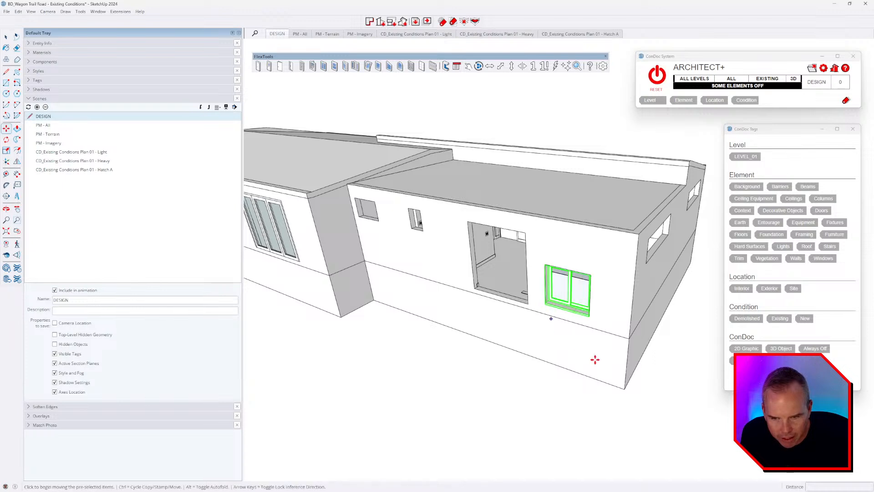
scroll(646, 343, "up", 2)
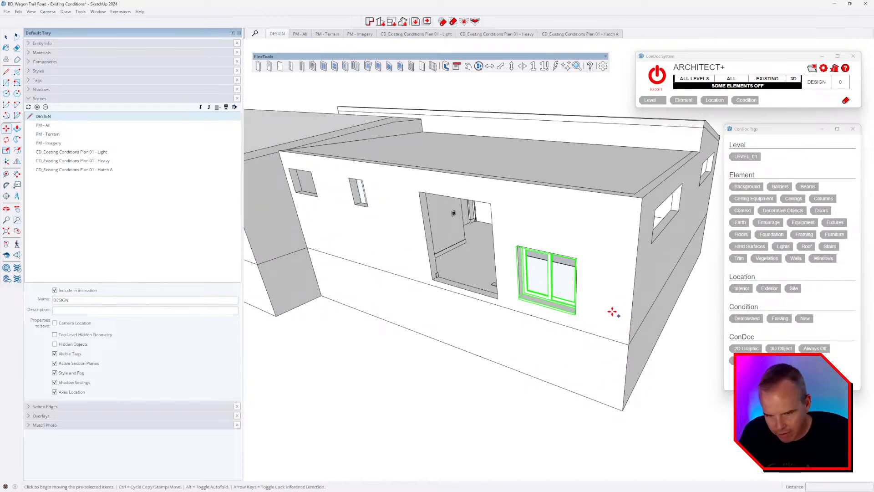
key("space")
scroll(591, 292, "up", 3)
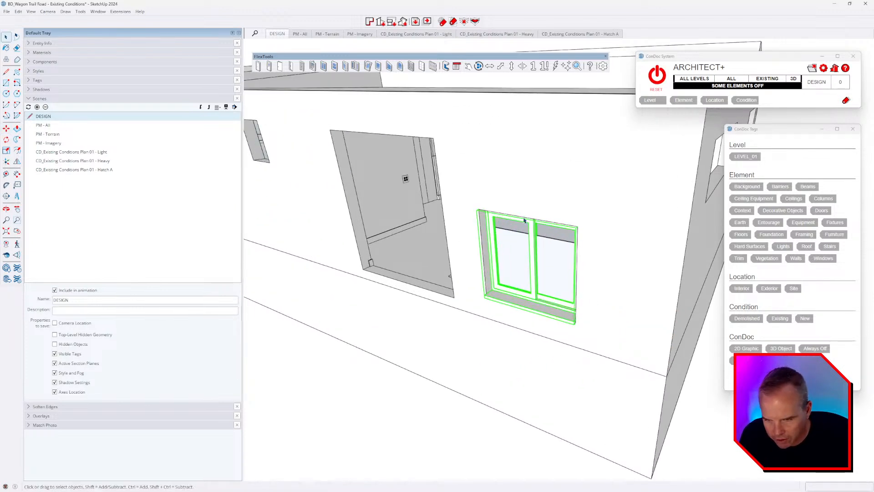
left_click(523, 168)
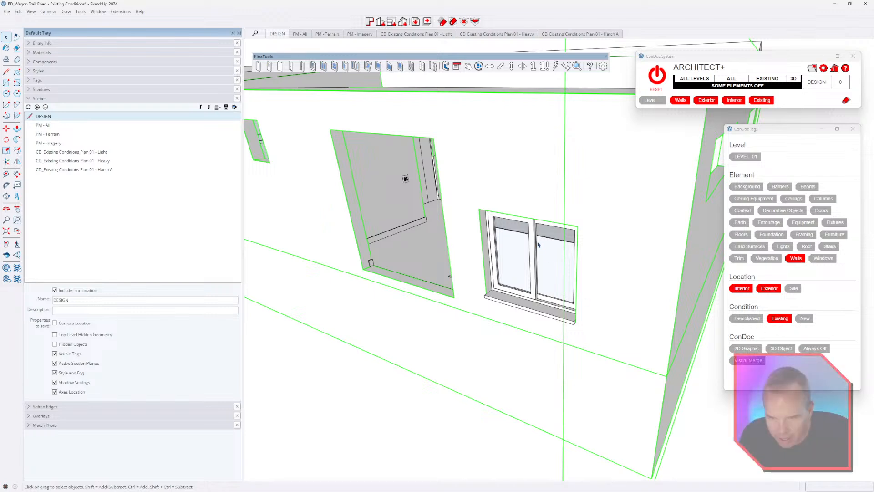
left_click(522, 246)
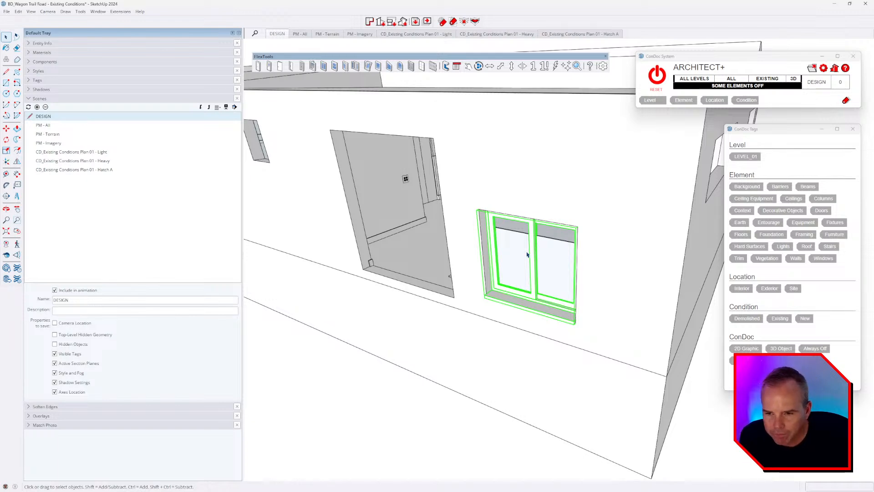
middle_click_drag(537, 253, 506, 260)
scroll(478, 312, "down", 3)
left_click(647, 395)
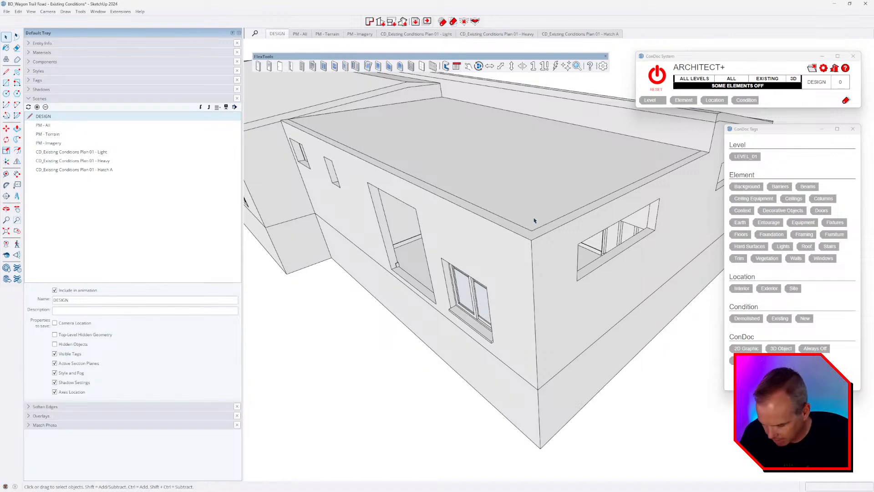
key("shift+e")
Step: Hide the ceilings and update the DESIGN scene, then orbit down into the room
left_click(530, 172)
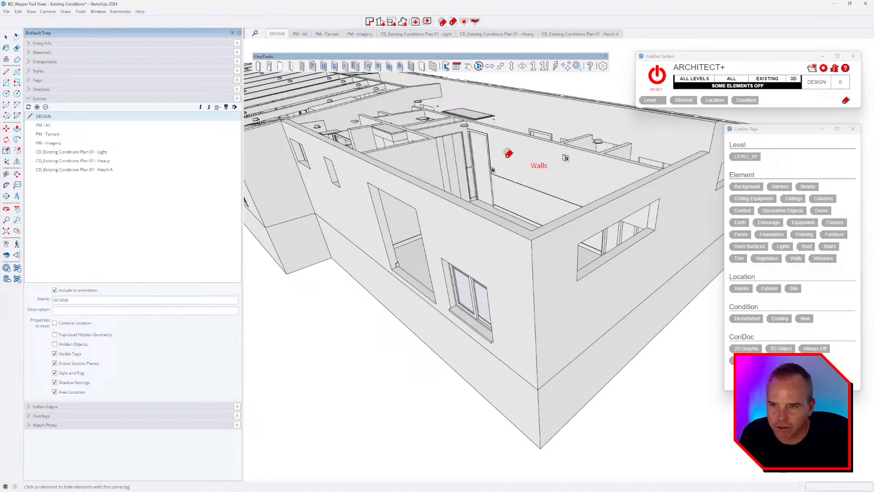
right_click(277, 34)
left_click(303, 65)
middle_click_drag(573, 275, 339, 299)
scroll(516, 229, "up", 4)
scroll(516, 230, "up", 2)
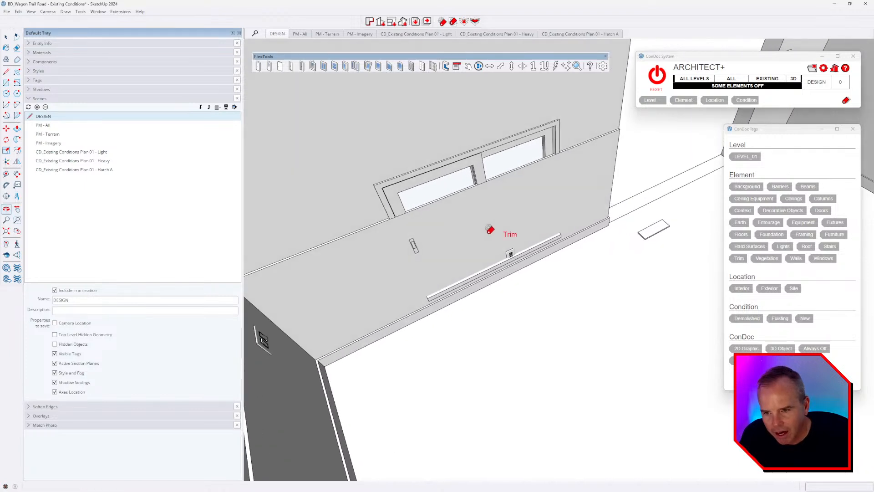
Step: Select the old interior window, move it up the wall, and delete it
key("space")
left_click(453, 207)
middle_click_drag(459, 228, 421, 249)
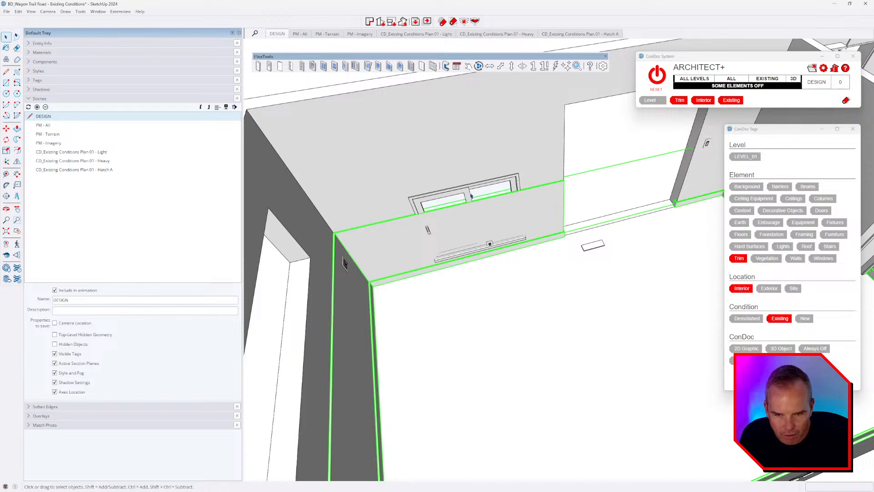
middle_click_drag(472, 195, 415, 221)
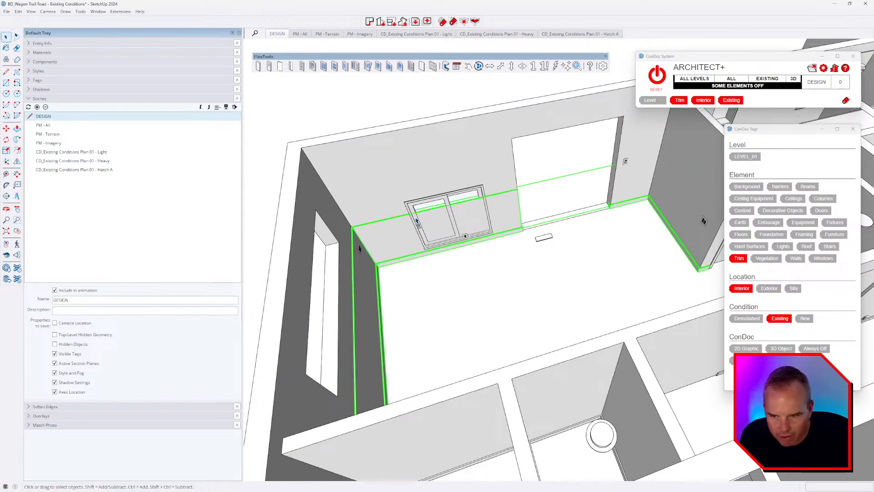
scroll(445, 203, "up", 4)
middle_click_drag(446, 204, 477, 207)
left_click(477, 207)
key("m")
left_click(474, 203)
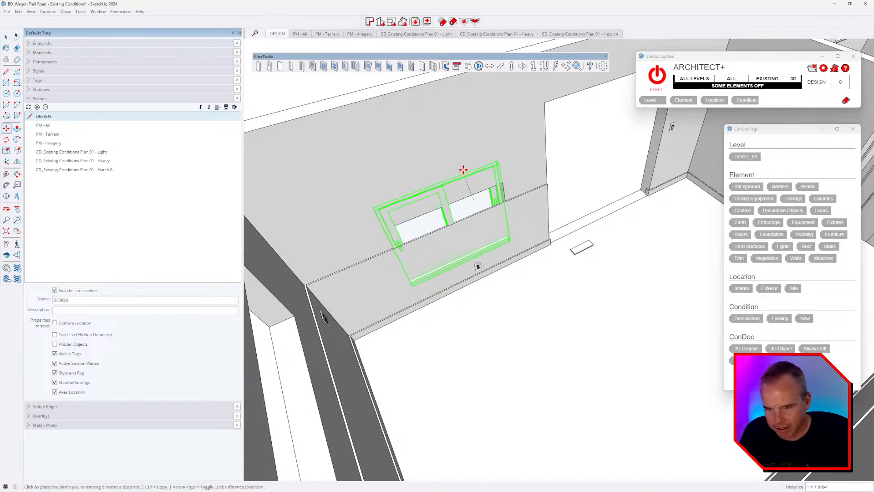
left_click(463, 127)
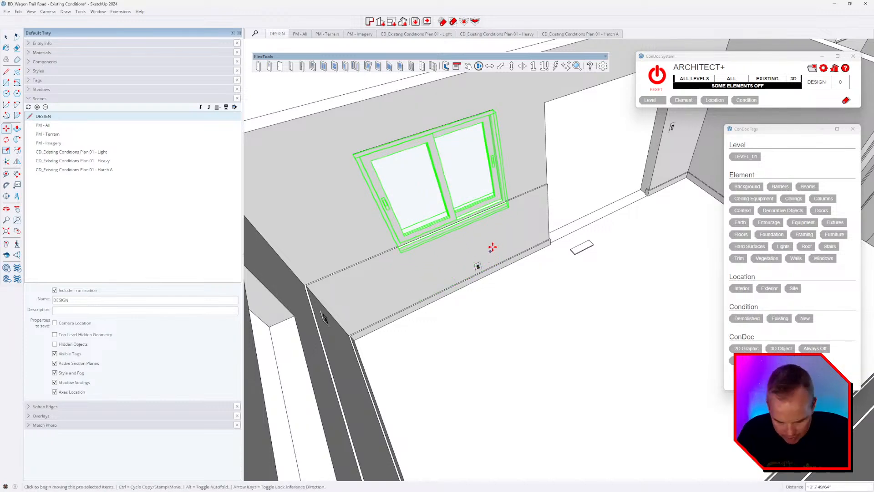
key("Delete")
Step: Face the empty wall opening and start a FlexTools sliding window
middle_click_drag(429, 291, 616, 188)
key("space")
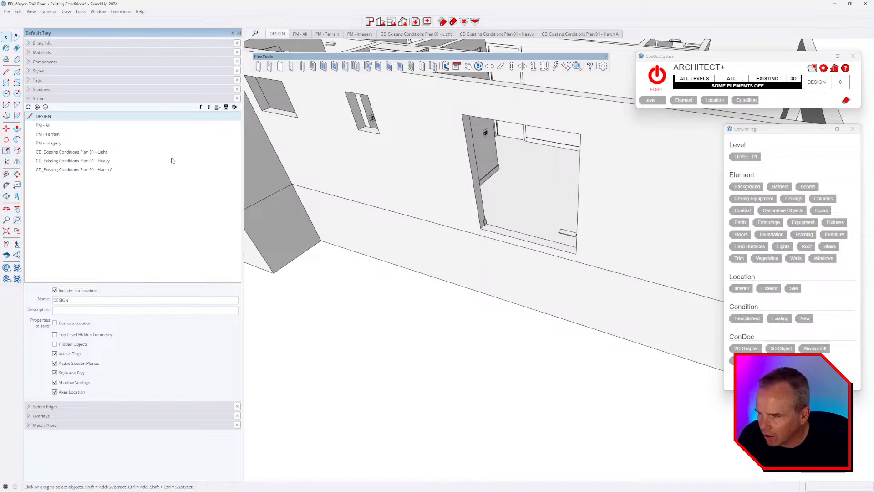
left_click(322, 69)
Step: Drop the sliding window into the opening and scale its width and height to fit
scroll(473, 223, "up", 3)
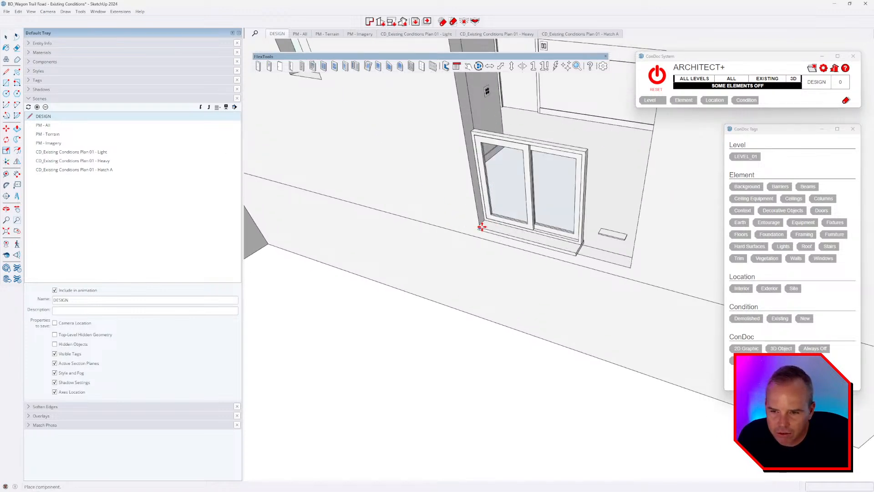
left_click(483, 230)
scroll(404, 266, "down", 3)
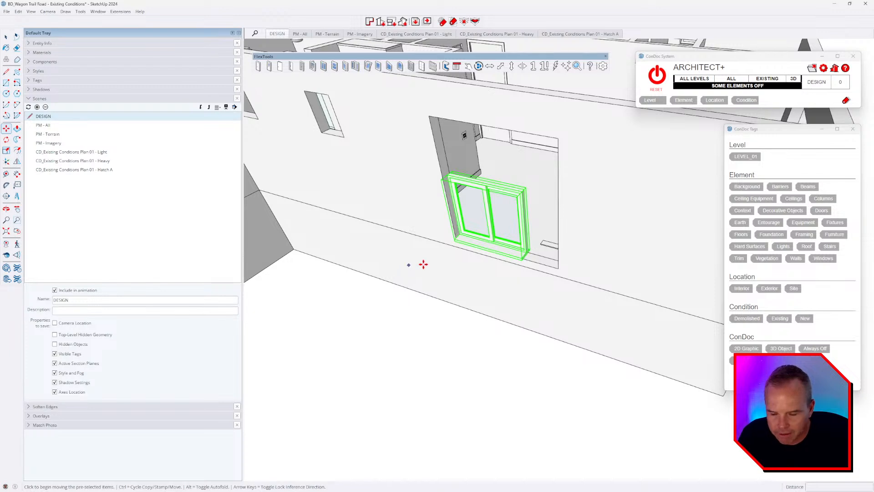
key("s")
left_click(527, 226)
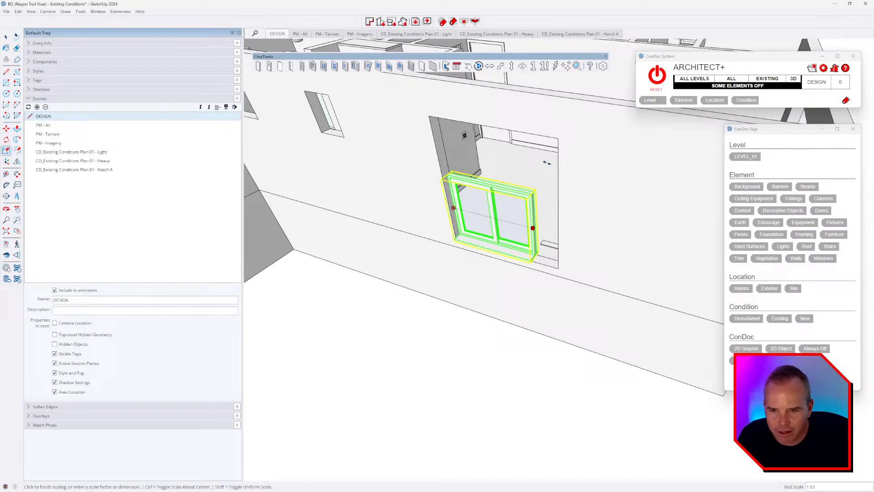
left_click(557, 139)
left_click(502, 185)
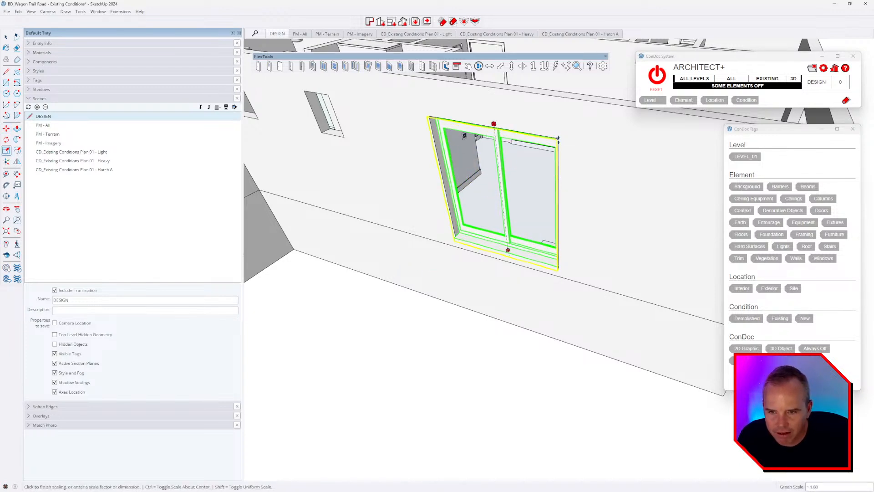
left_click(493, 123)
Step: Inspect the window's fit and bottom edge from several angles, returning to Scale
middle_click_drag(494, 275, 428, 269)
scroll(398, 272, "up", 5)
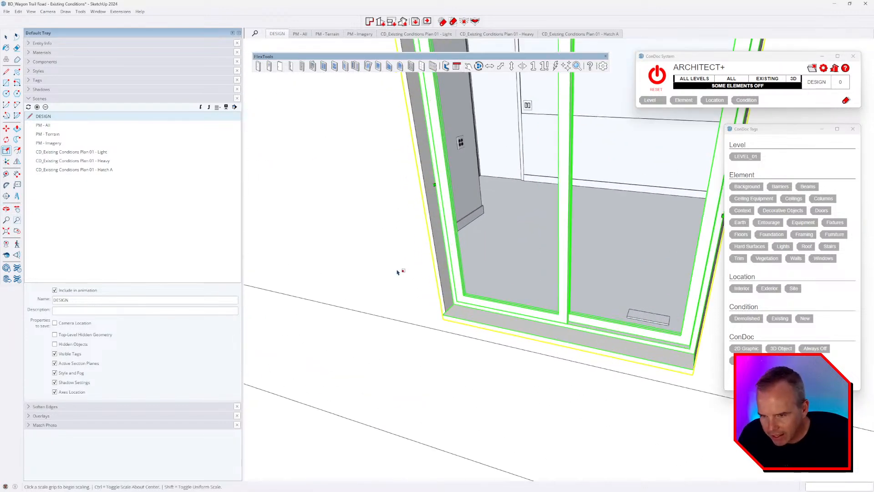
scroll(410, 296, "up", 3)
scroll(406, 313, "up", 1)
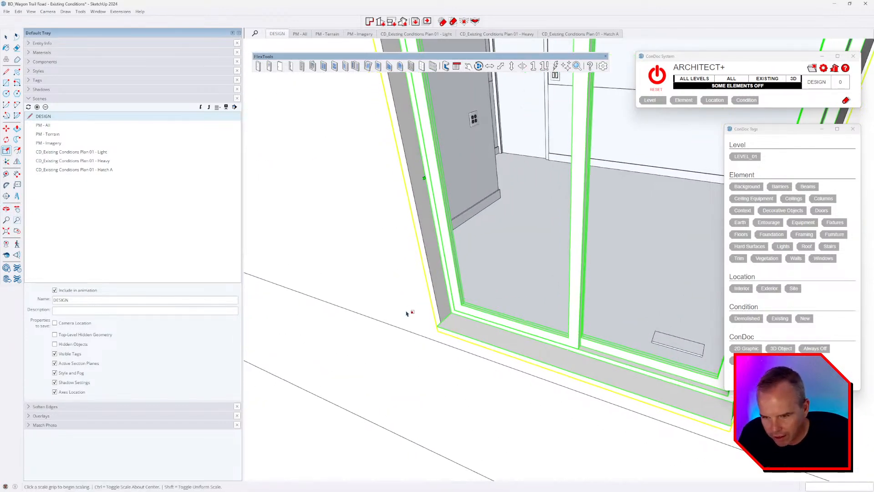
scroll(406, 313, "up", 6)
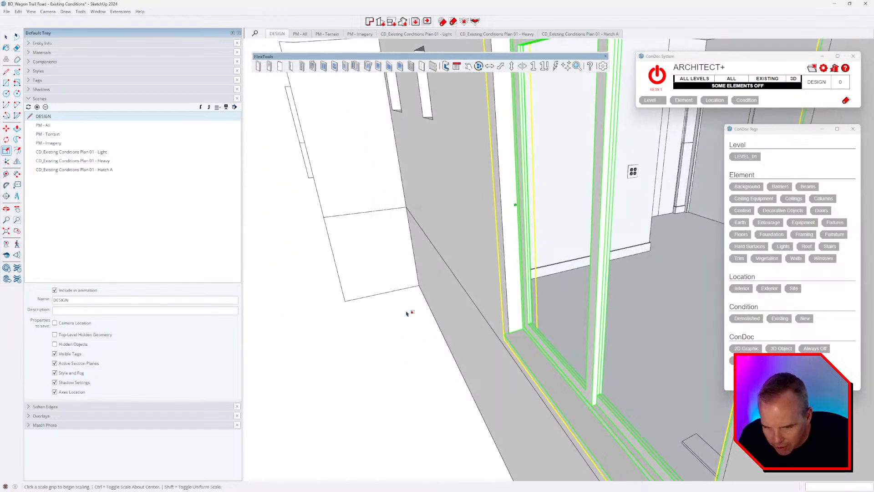
scroll(407, 313, "up", 8)
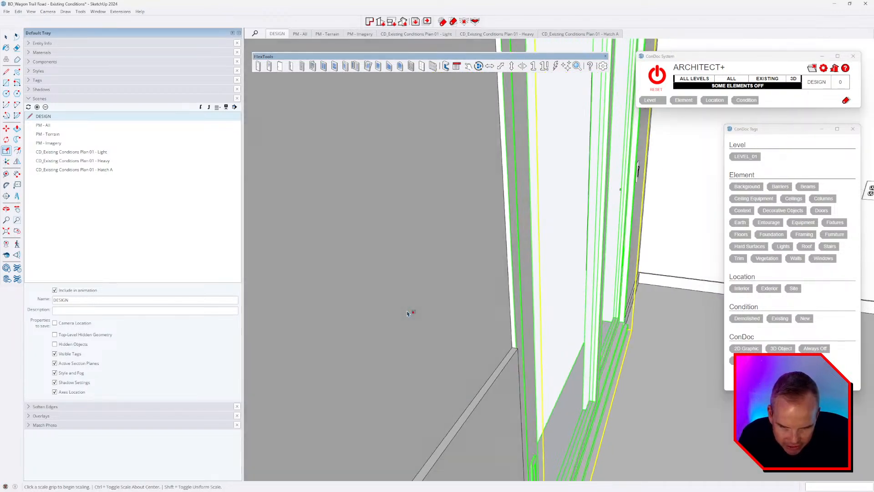
scroll(408, 313, "down", 8)
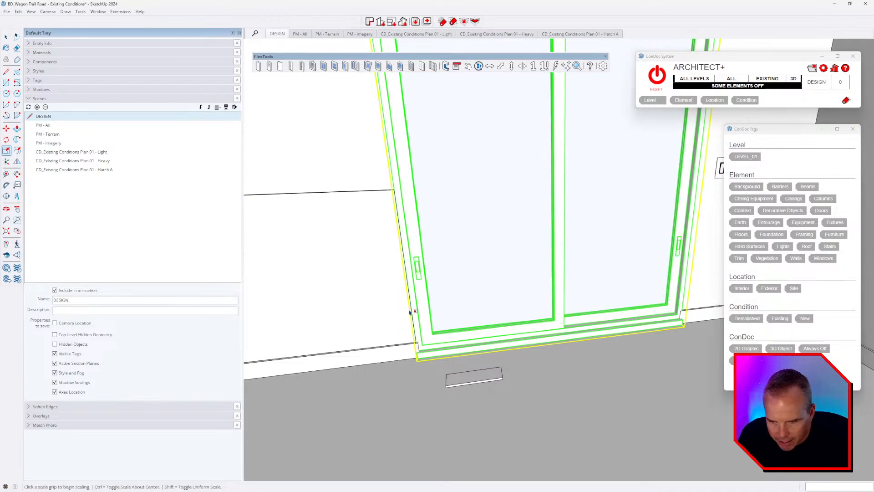
middle_click_drag(456, 353, 593, 349)
key("s")
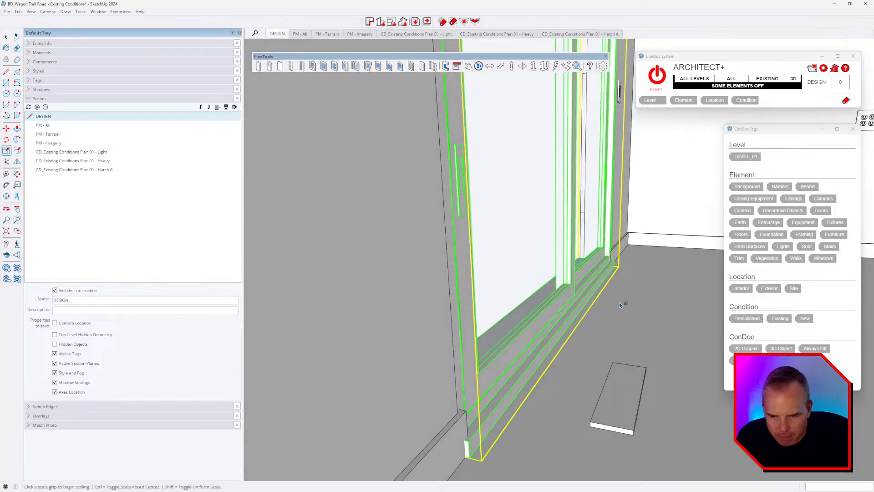
middle_click_drag(536, 409, 552, 395)
Step: Measure the gap between the sliding window frame and the adjacent wall with Tape Measure
key("t")
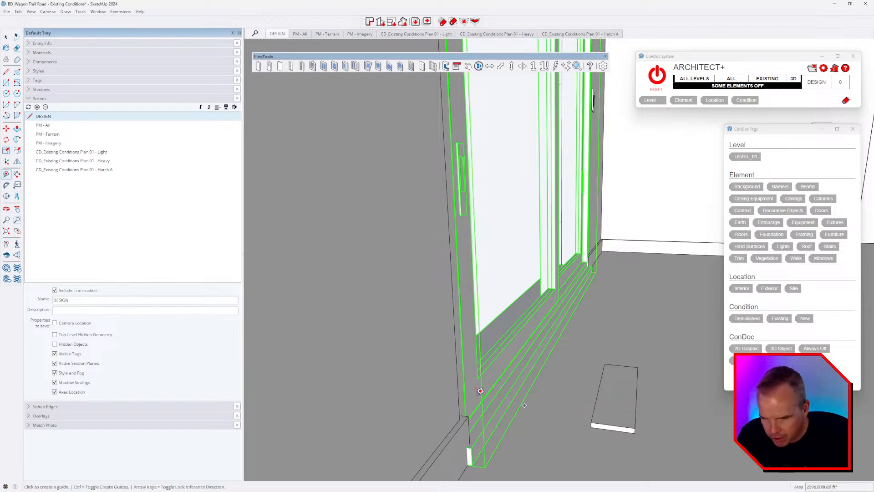
left_click(426, 357)
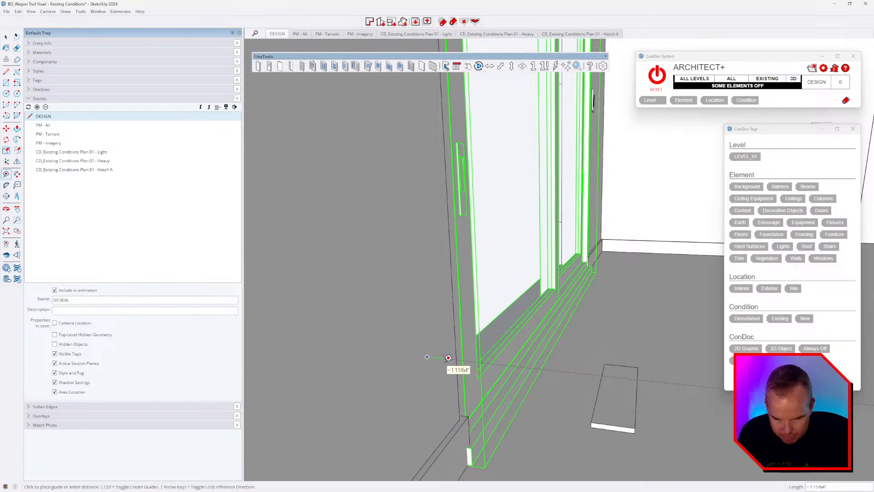
middle_click_drag(449, 357, 522, 383)
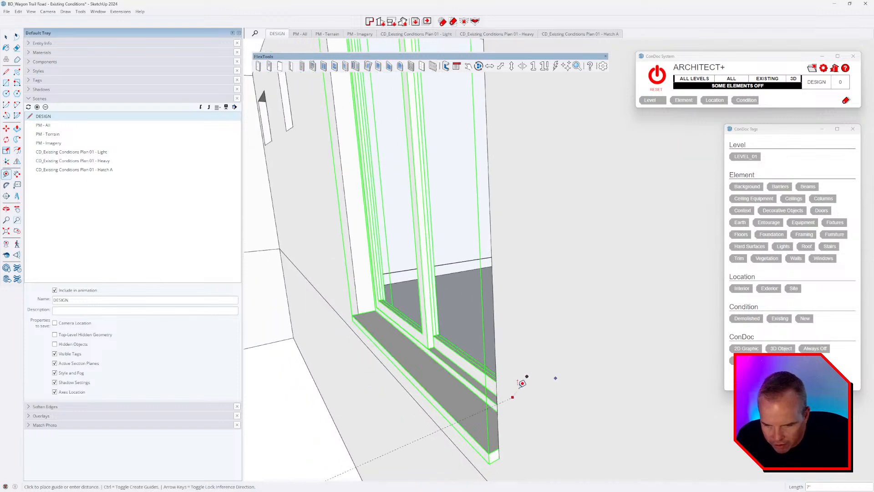
key("Escape")
middle_click_drag(338, 275, 360, 294)
scroll(432, 305, "up", 2)
left_click(425, 311)
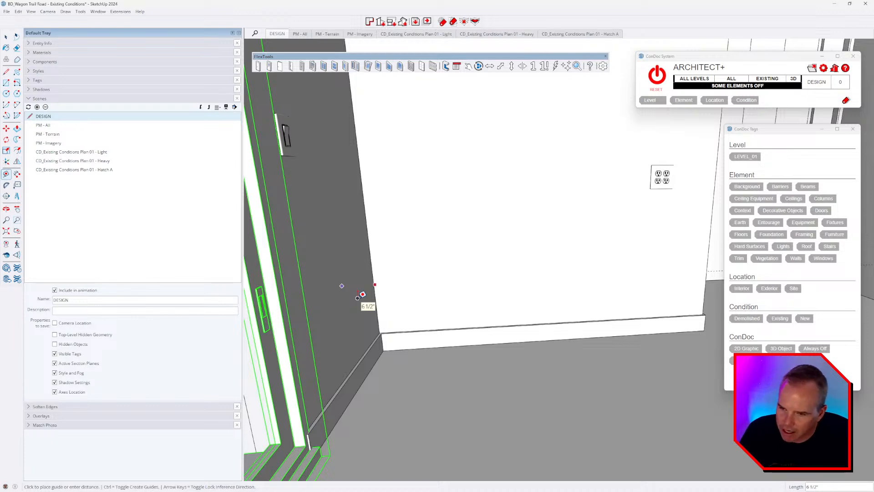
middle_click_drag(358, 298, 478, 208)
scroll(469, 296, "down", 4)
key("space")
Step: Reopen the sliding window's Component Options and change its Wall thickness to 6.5"
left_click(456, 66)
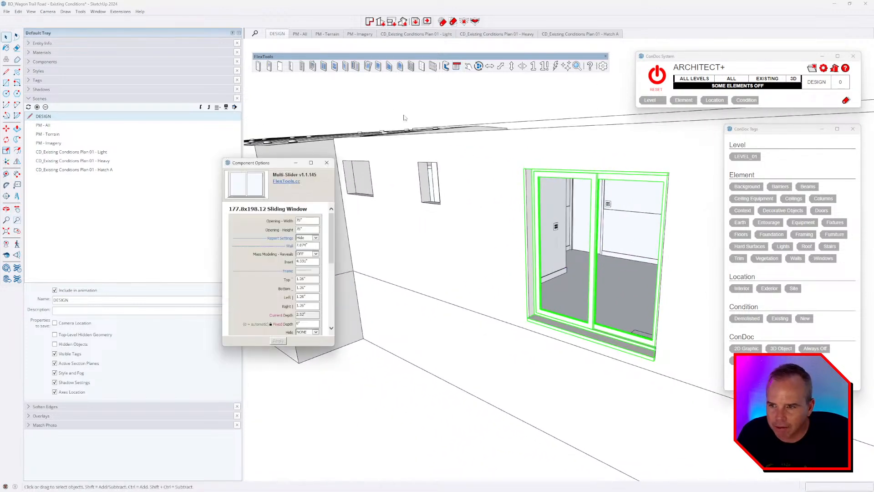
left_click_drag(272, 163, 364, 96)
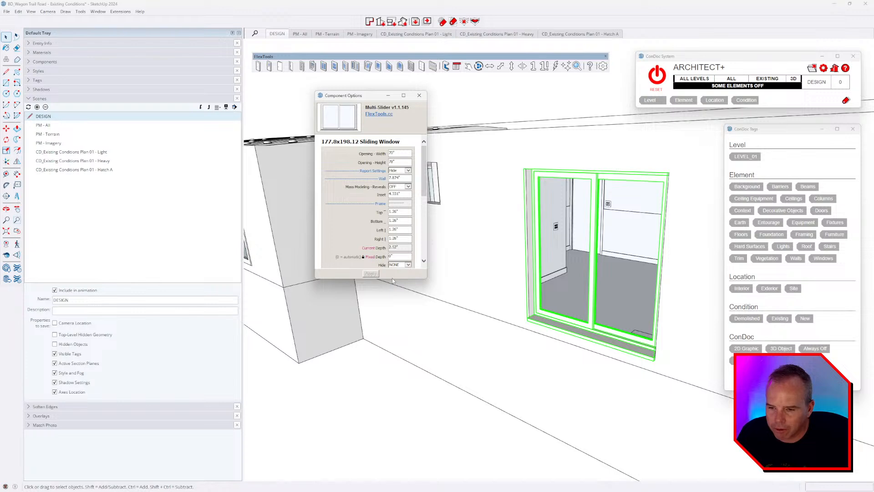
left_click_drag(391, 277, 418, 461)
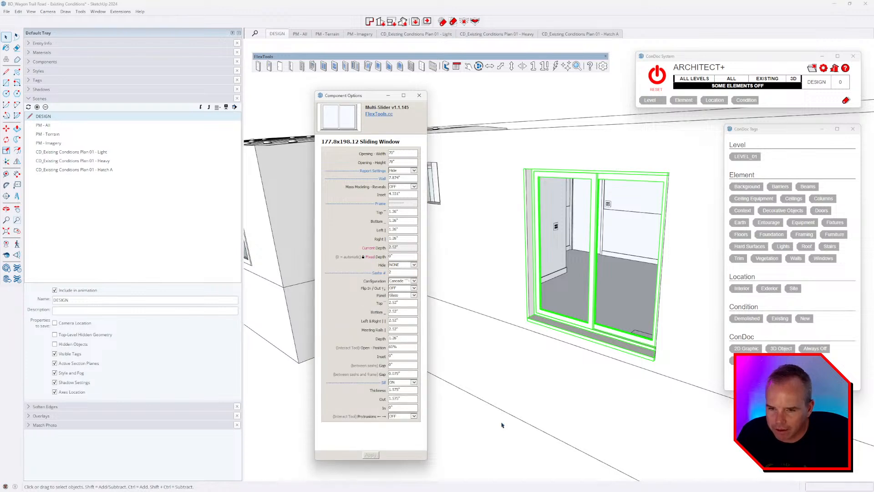
left_click(579, 207)
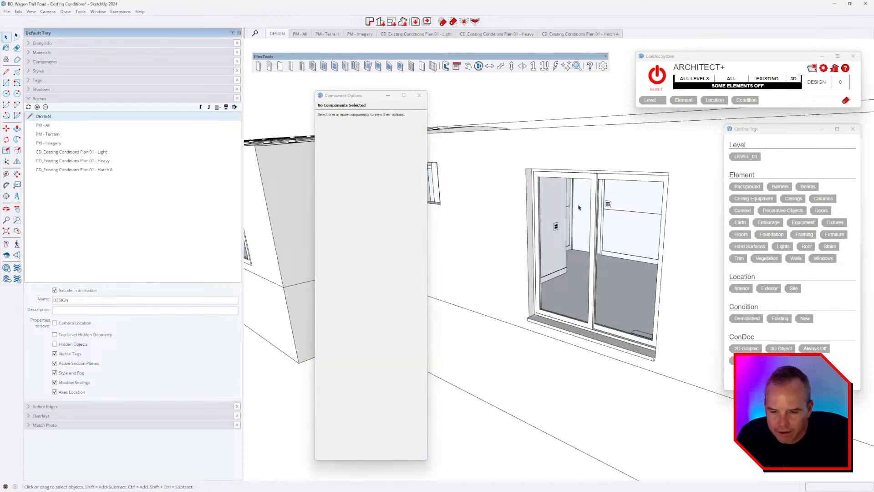
left_click(579, 207)
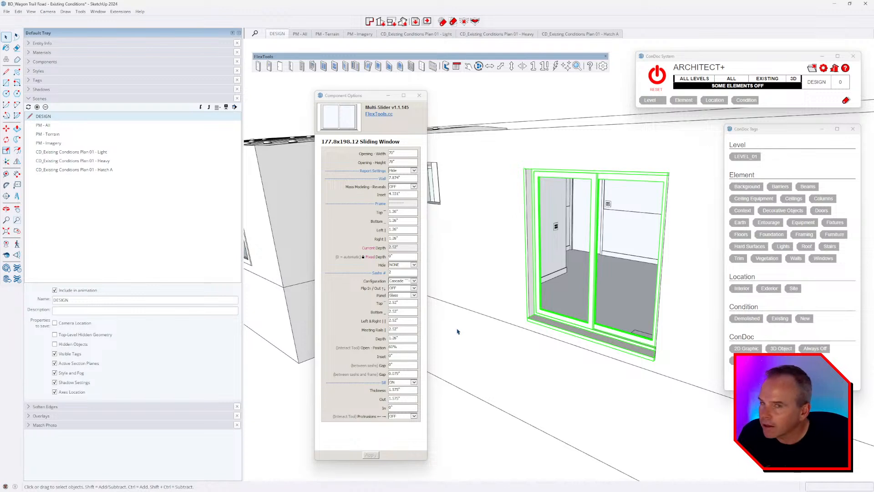
double_click(400, 178)
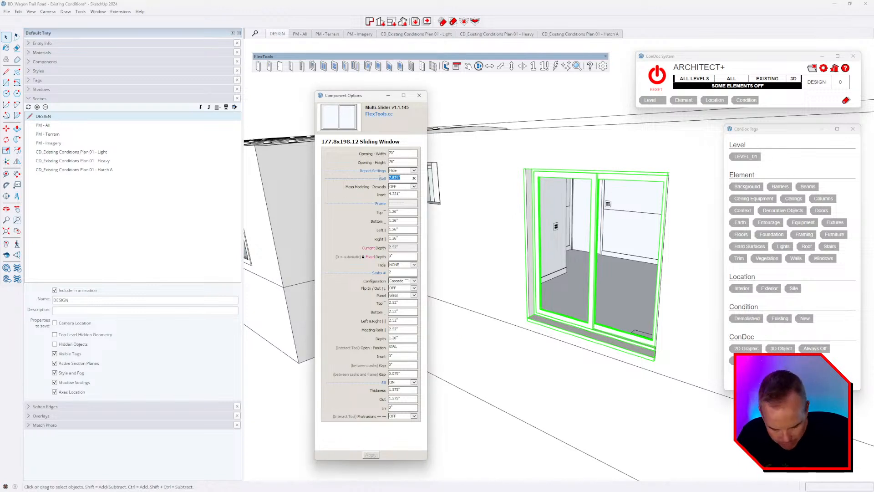
type("6")
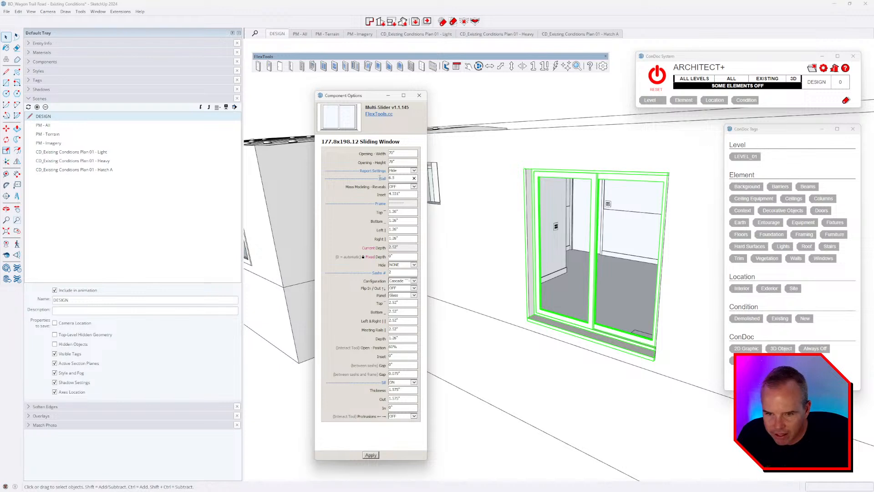
type(".5")
key("Return")
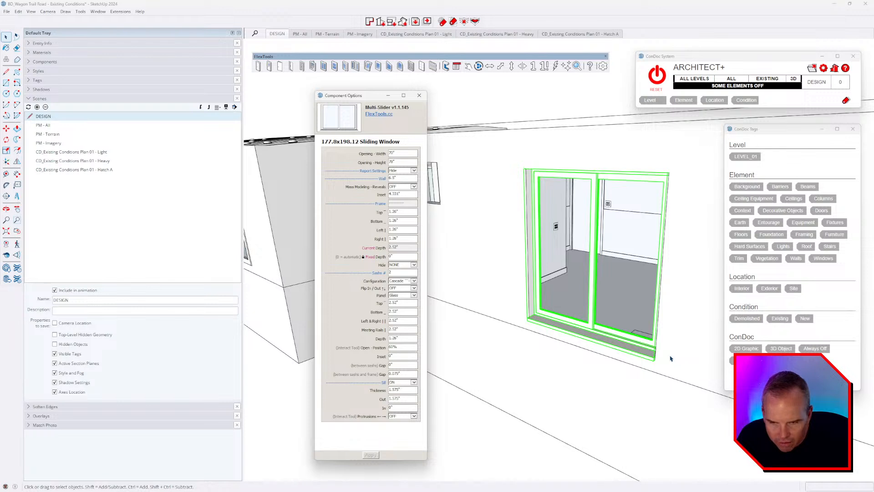
middle_click_drag(675, 359, 638, 331)
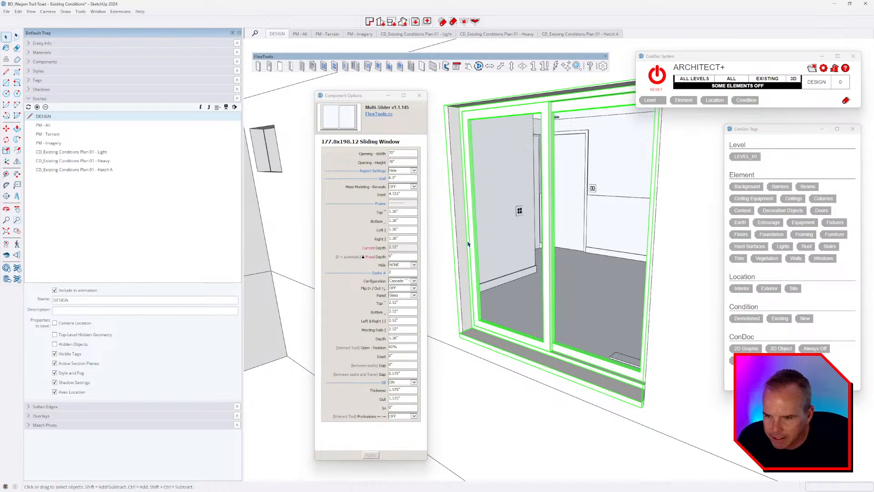
double_click(405, 194)
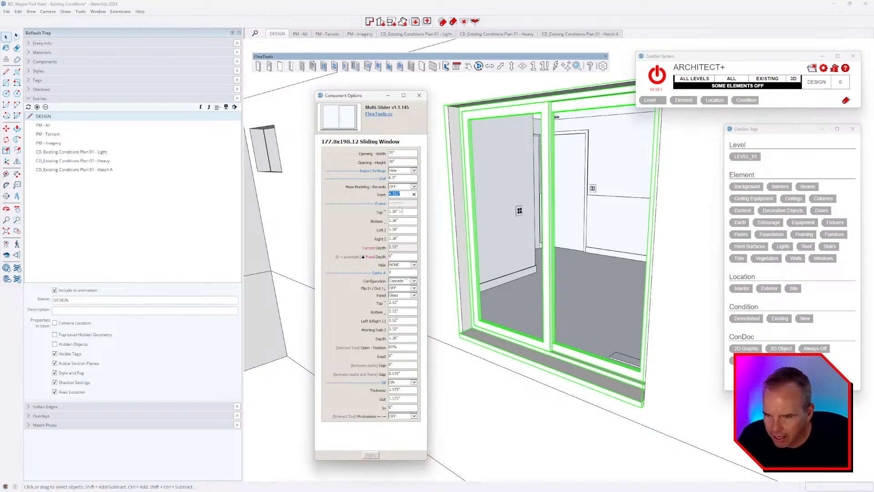
Step: Set the inset to 4" and all four frame members to 1", then apply
type("4")
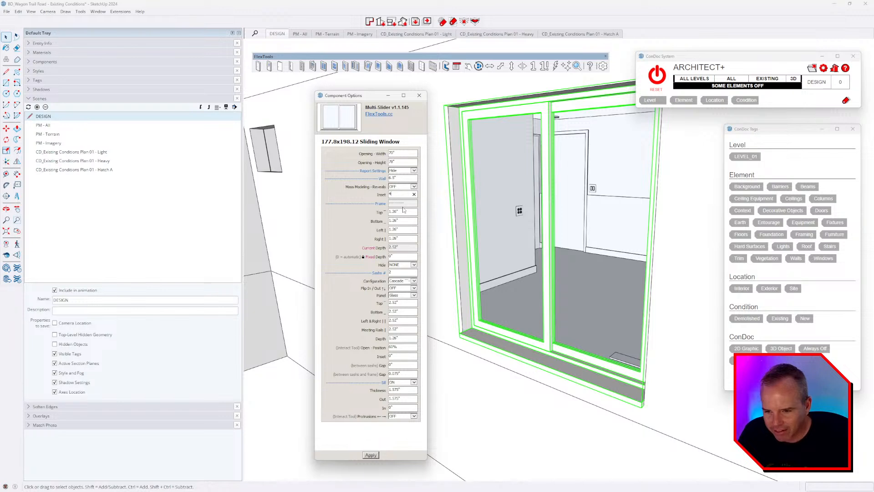
key("Return")
double_click(394, 211)
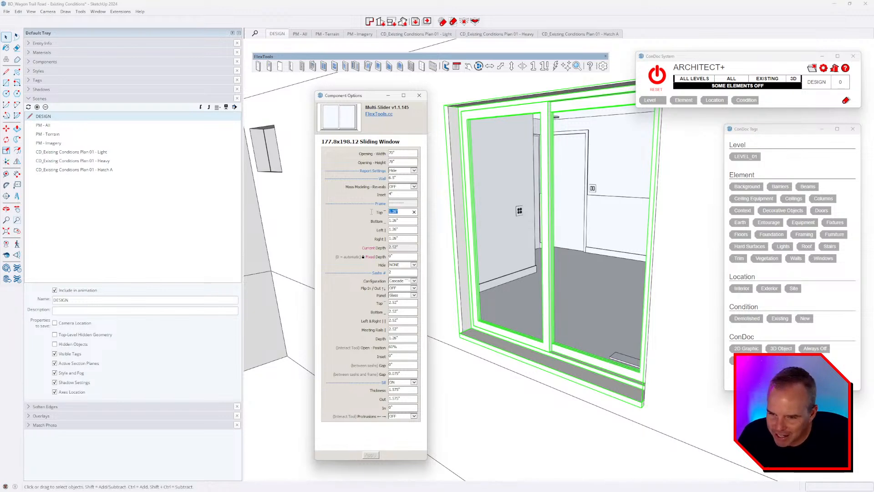
type("1")
key("Return")
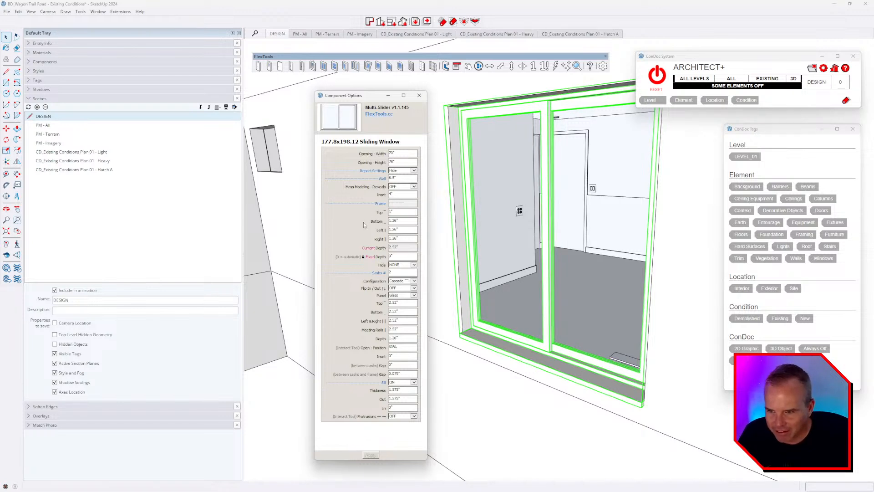
left_click_drag(404, 220, 384, 222)
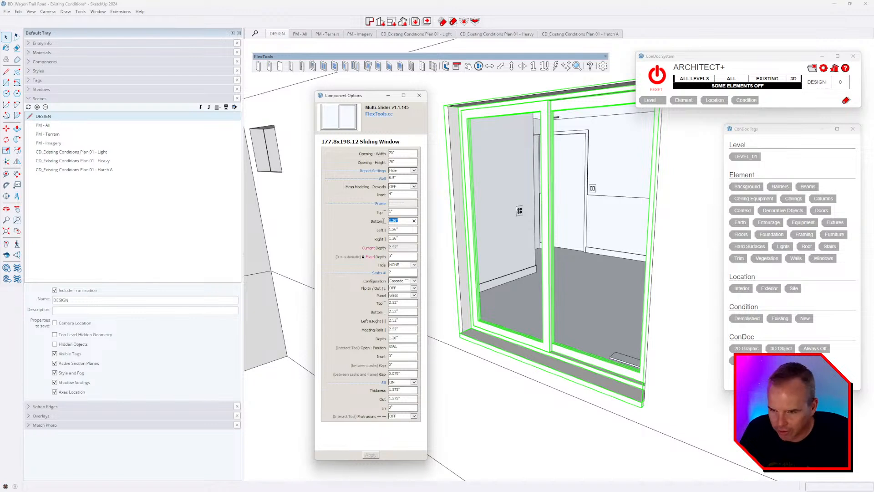
type("1")
key("Tab")
type("1")
key("Tab")
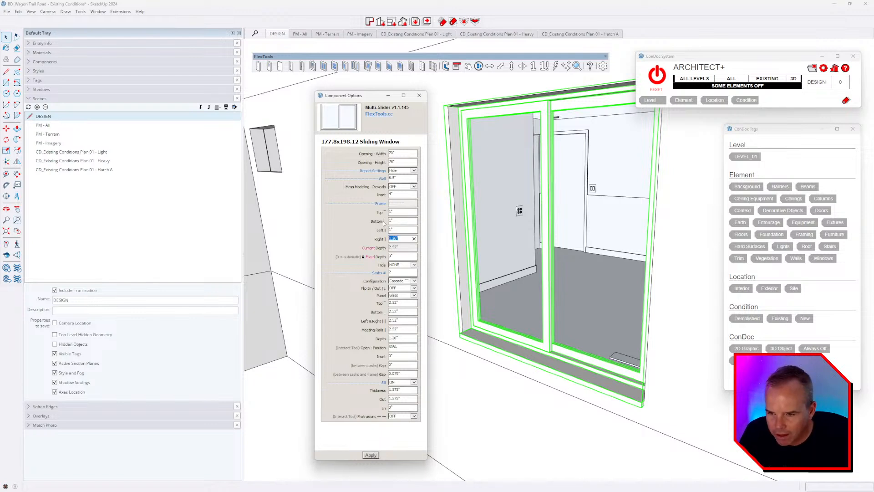
type("1")
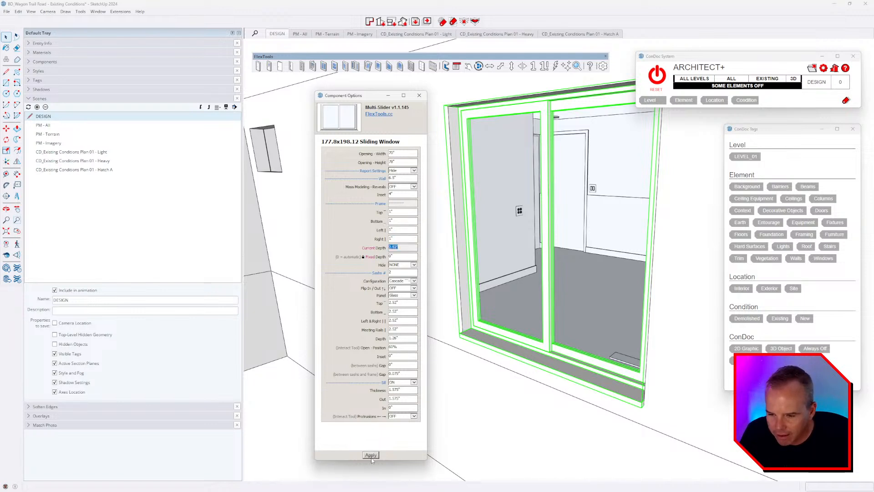
left_click(370, 454)
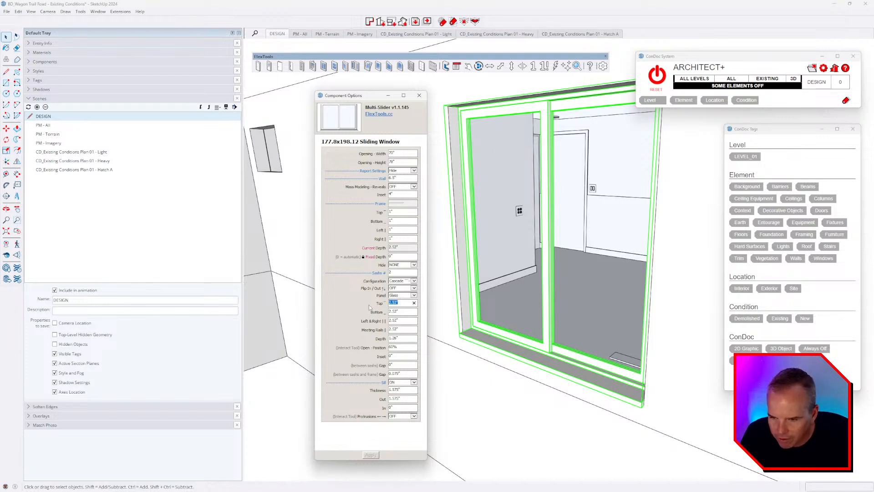
Step: Set sash top, bottom, sides and meeting rails to 2.5" with a 1.25" sash depth
type("2.5")
key("Tab")
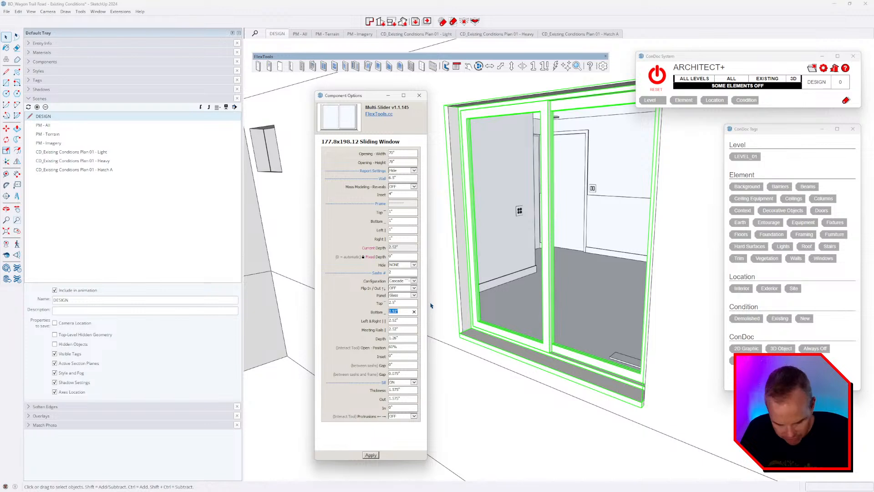
type("2.5")
key("Tab")
type("2.5")
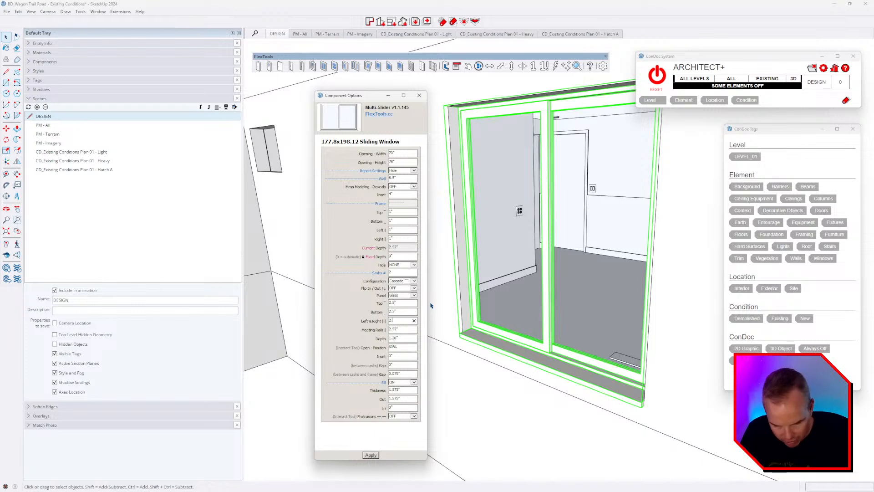
key("Tab")
type("2.5")
key("Tab")
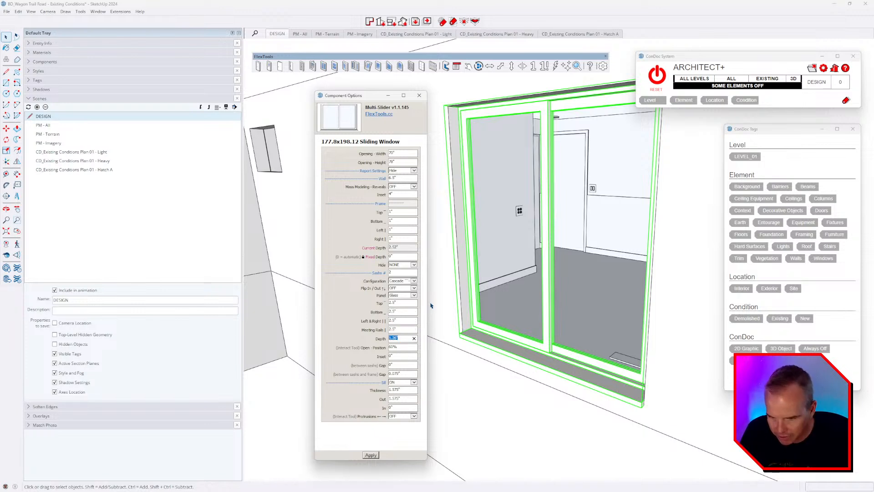
type("1.25")
key("Return")
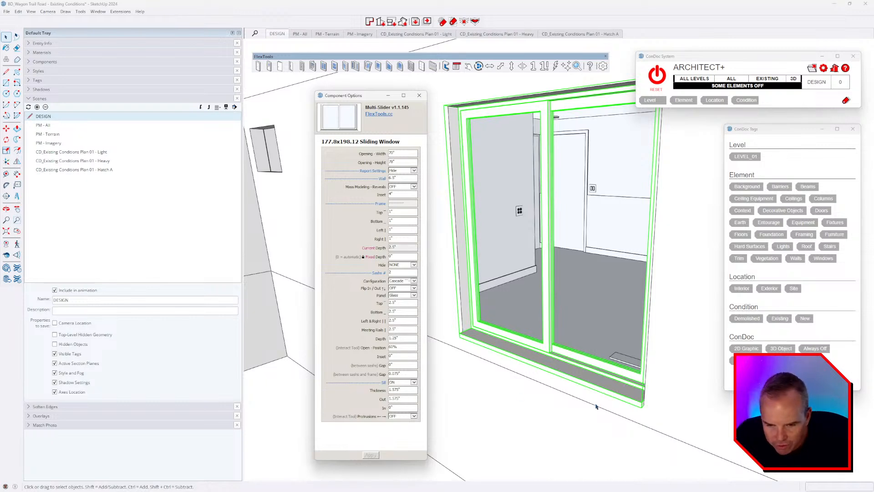
Step: Set the sill thickness to 1" and its Out projection to 0.75"
scroll(646, 410, "up", 5)
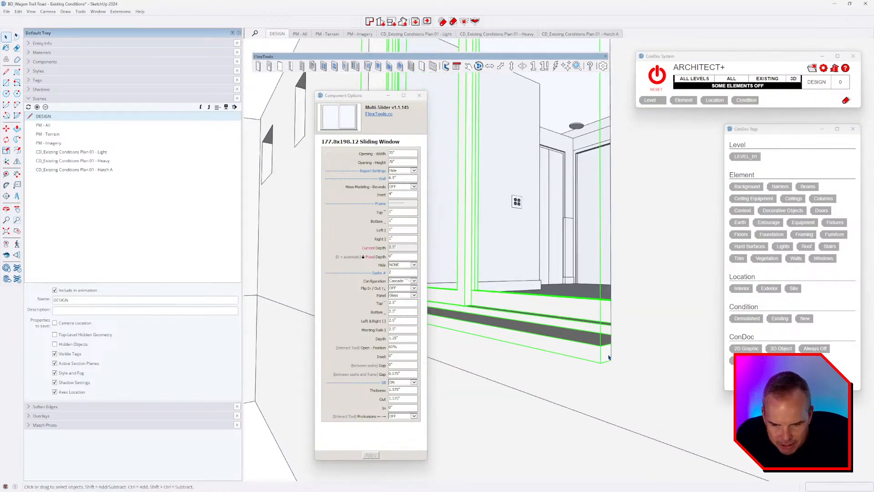
scroll(606, 350, "up", 2)
double_click(404, 390)
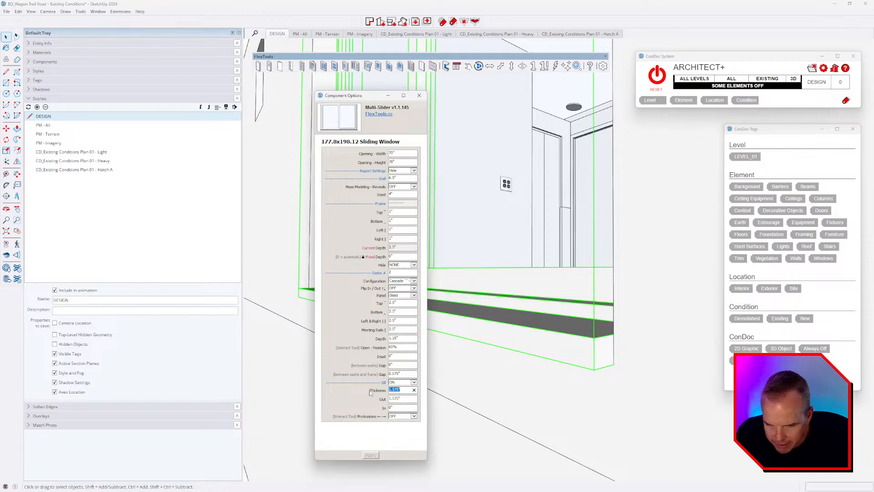
type("1")
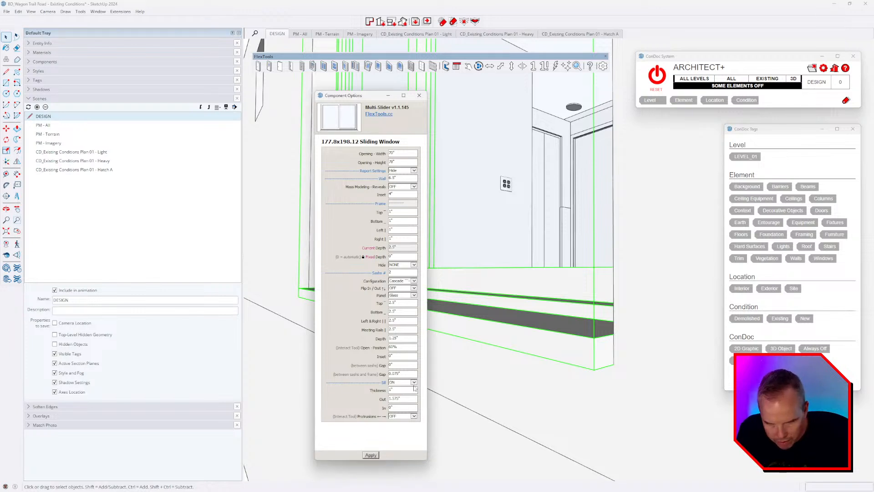
key("Return")
double_click(403, 399)
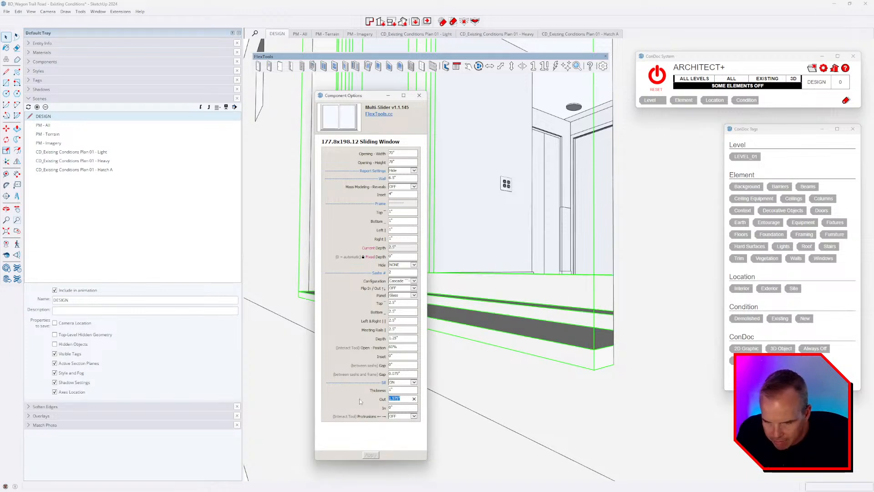
type(".")
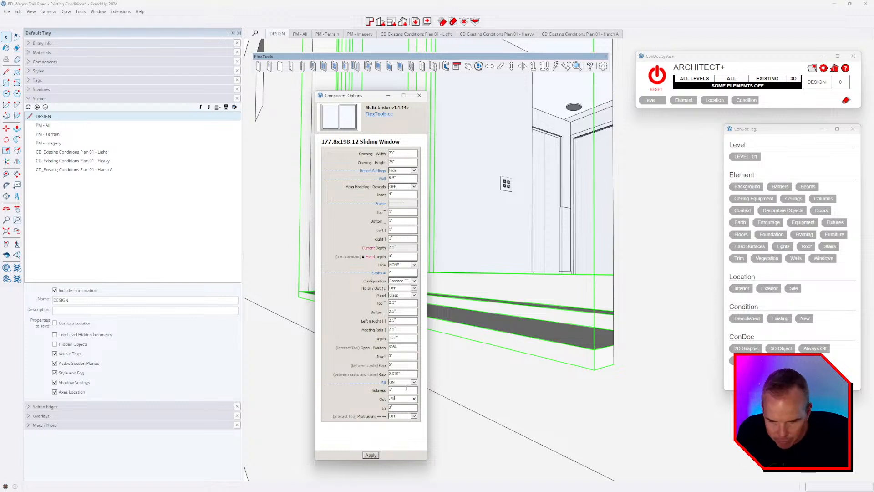
type("75")
key("Return")
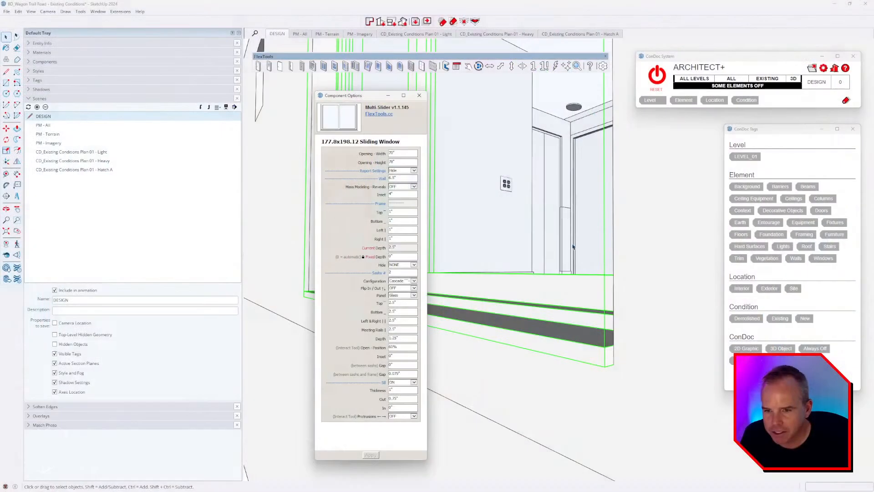
Step: Orbit to check the sill, then close the options dialog and deselect the window
mouse_move(503, 183)
middle_mouse_down()
mouse_move(504, 137)
mouse_move(527, 156)
mouse_move(622, 308)
mouse_move(547, 344)
middle_mouse_up()
middle_click_drag(530, 290, 484, 256)
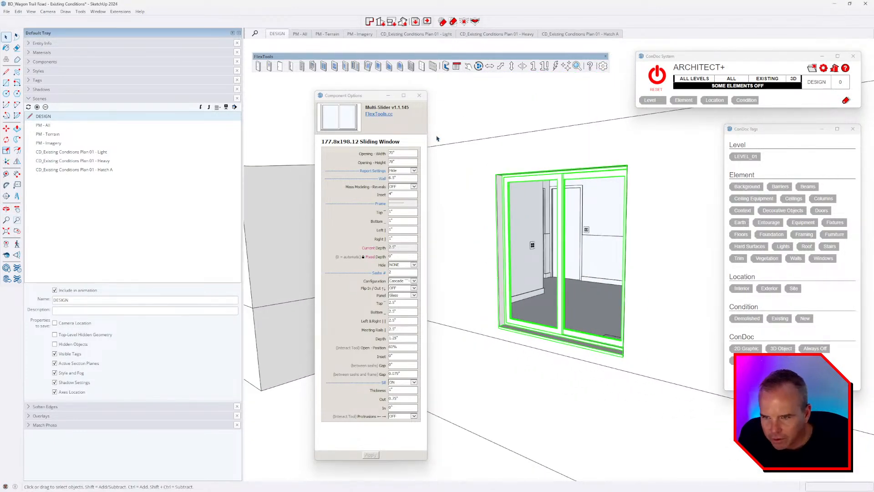
left_click(419, 96)
middle_click_drag(547, 250, 495, 219)
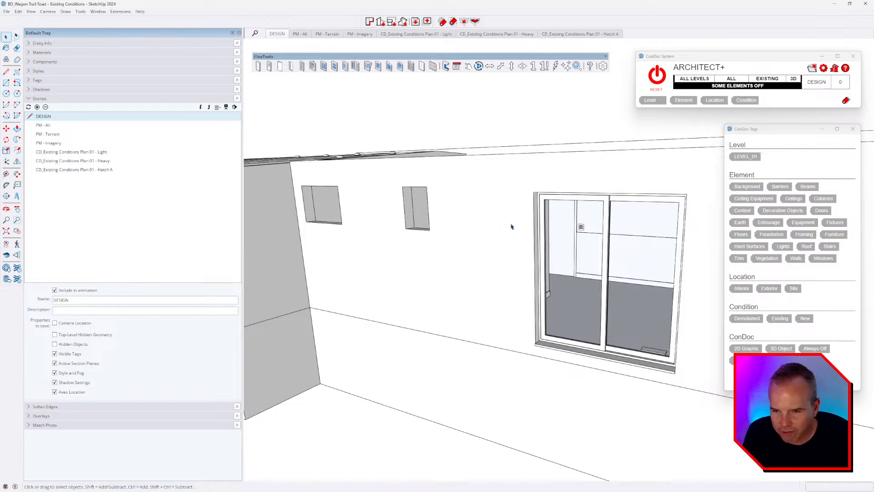
Step: Orbit from the fitted slider around to face the wall with the two empty window openings
middle_click_drag(511, 226, 514, 232)
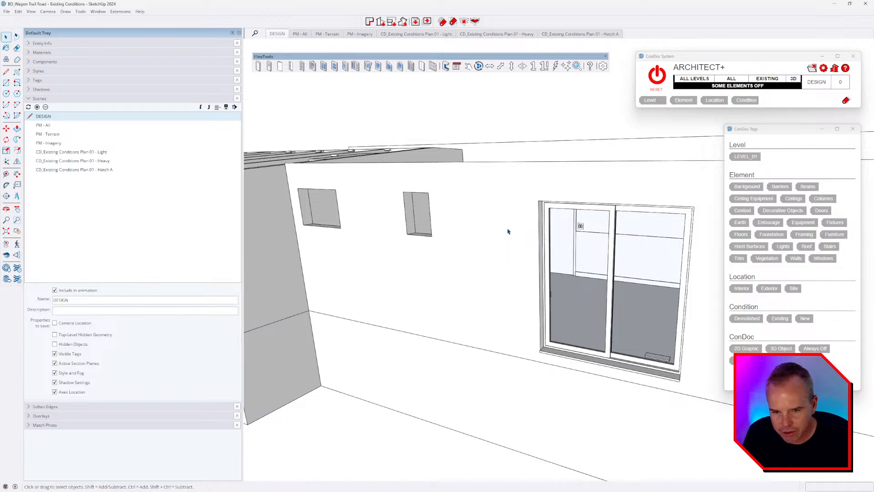
middle_click_drag(410, 289, 500, 266)
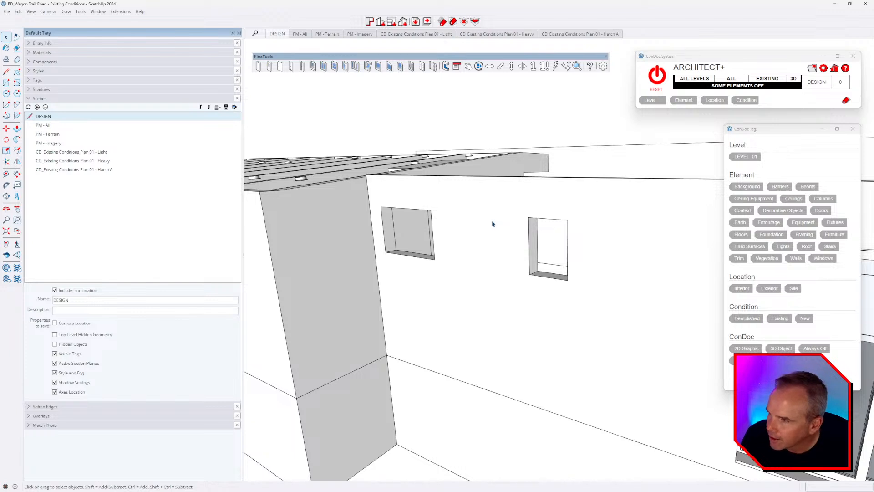
middle_click_drag(560, 286, 601, 273)
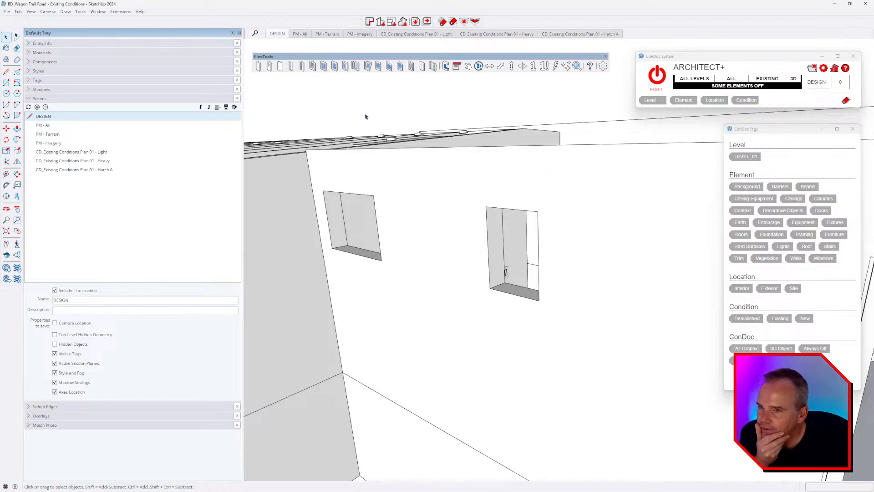
middle_click_drag(563, 276, 616, 290)
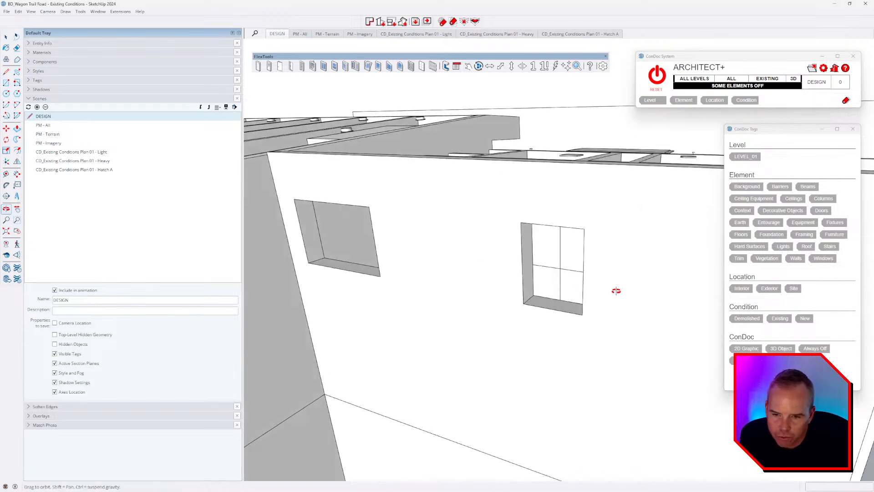
Step: Expand Tags, show CONDOC_Always Off to inspect the hidden windows, then reset ConDoc
left_click(38, 80)
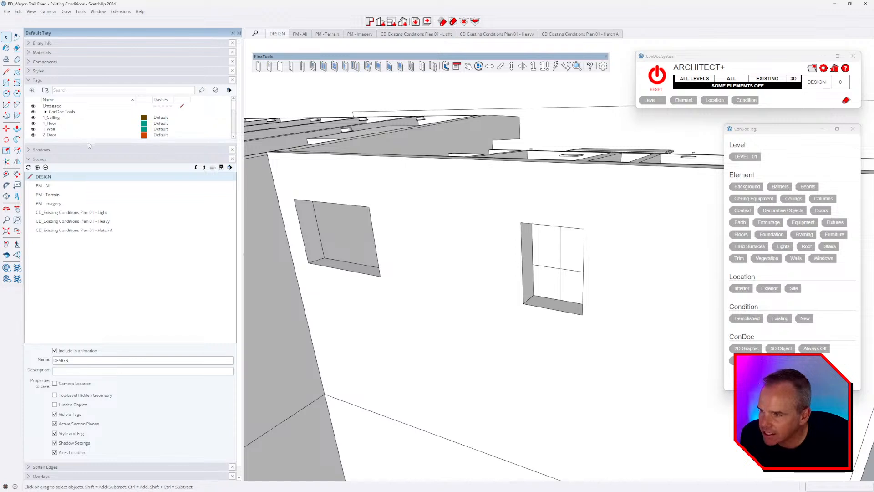
scroll(100, 265, "down", 3)
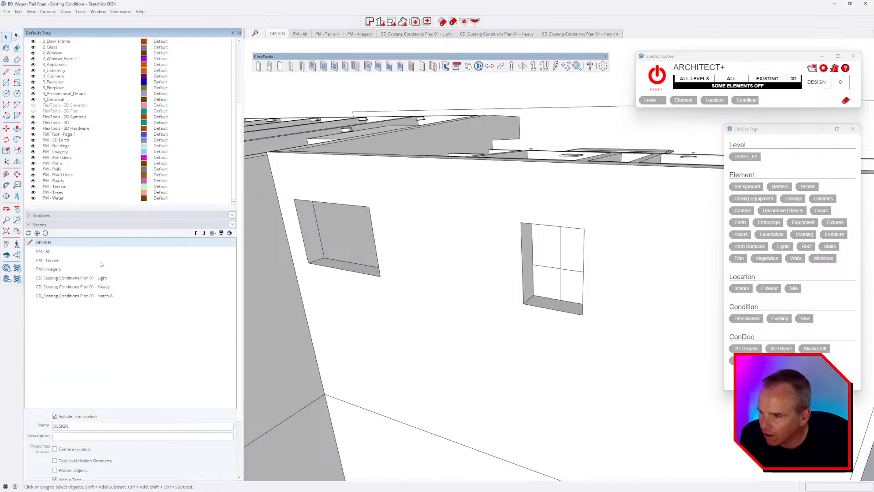
scroll(98, 236, "up", 3)
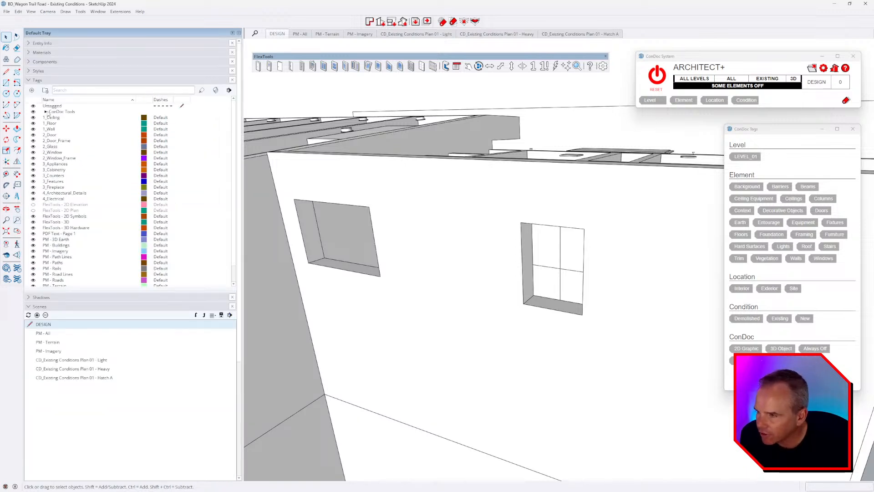
left_click(33, 146)
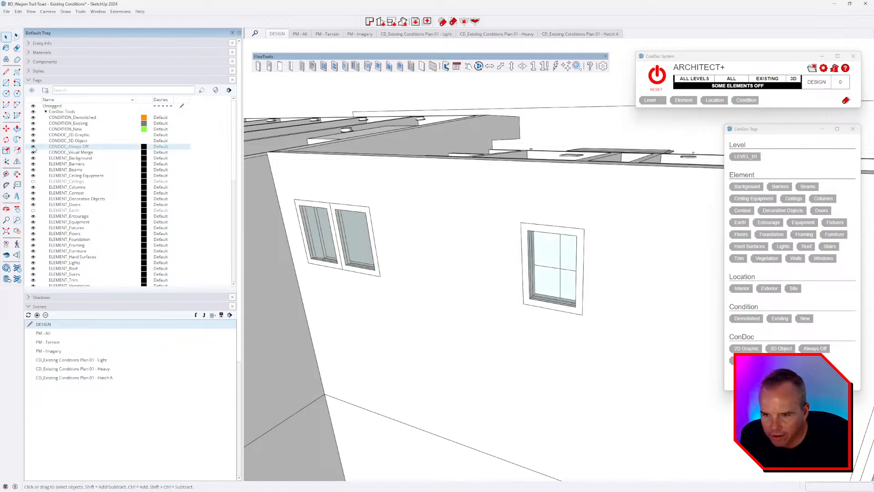
left_click(548, 334)
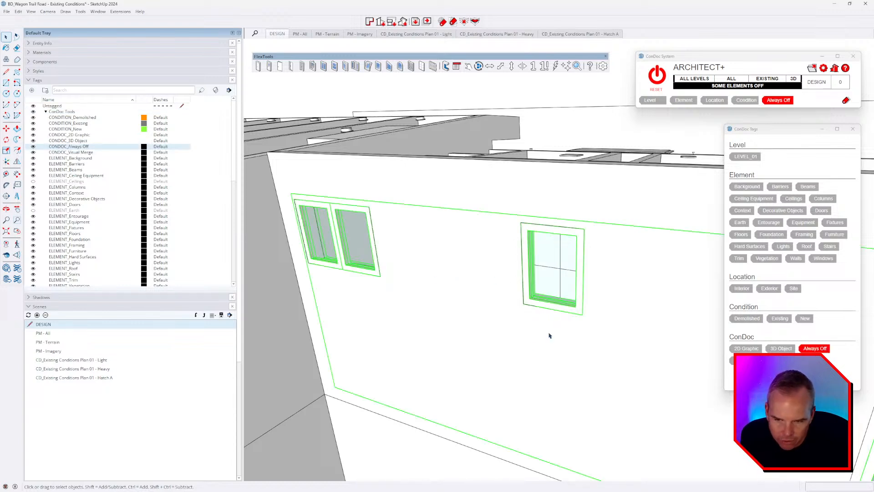
middle_click_drag(548, 334, 584, 310)
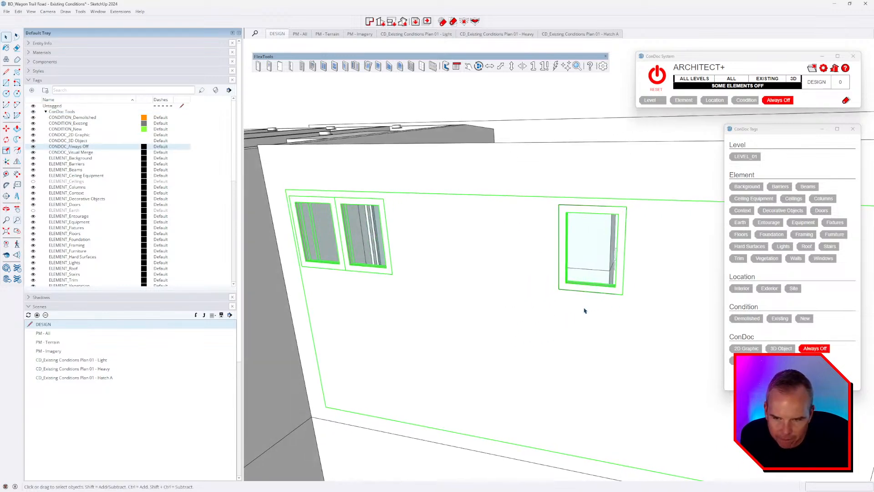
left_click(552, 123)
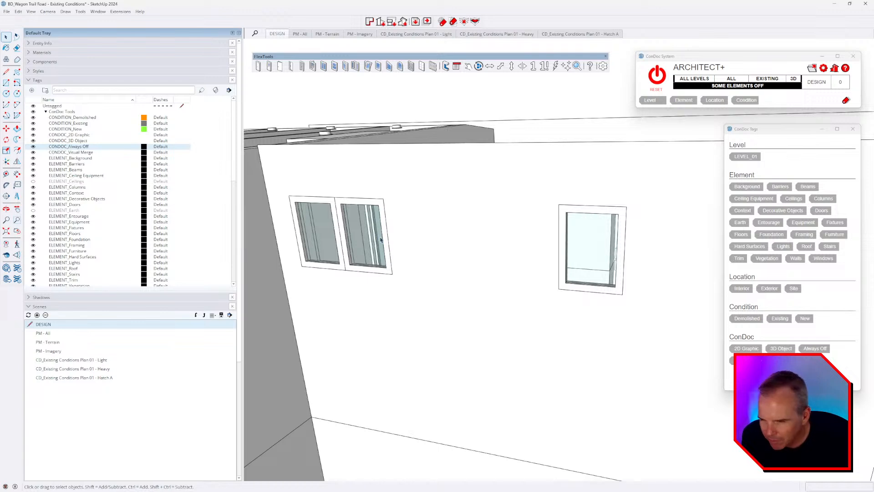
middle_click_drag(535, 298, 507, 314)
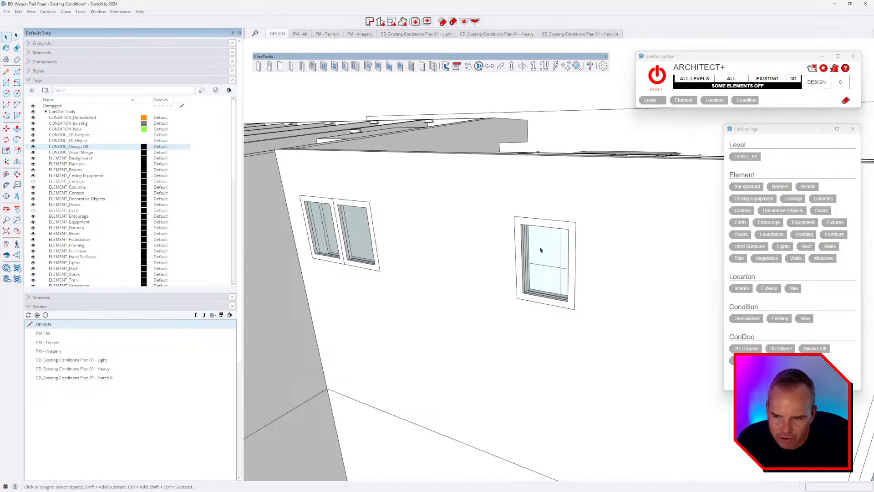
left_click(656, 76)
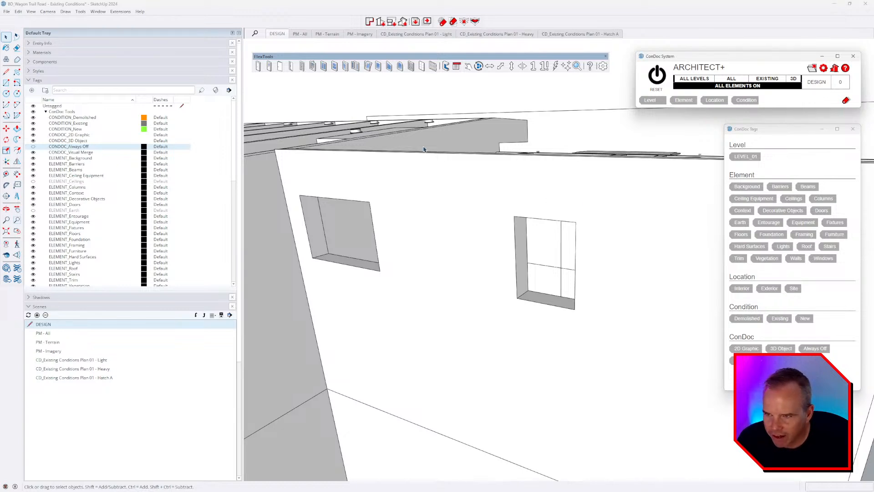
Step: Drop a FlexTools Casement Window into the right-hand opening and orbit around it
left_click(345, 67)
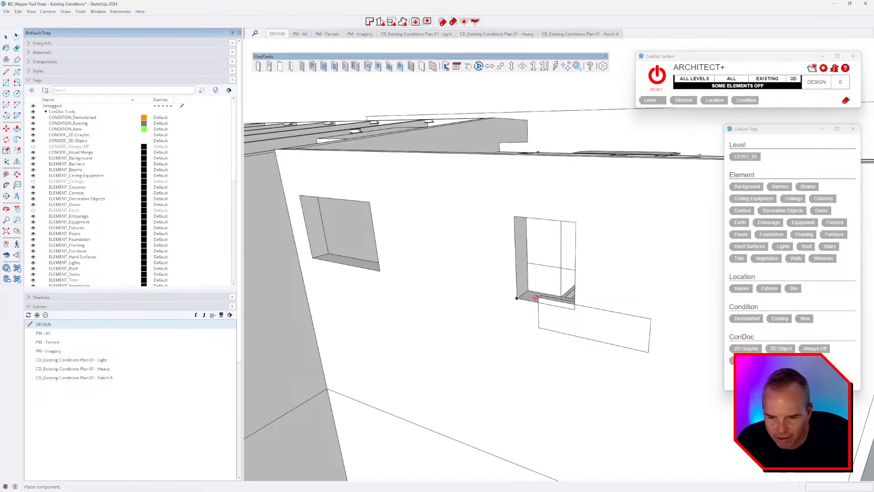
left_click(519, 296)
key("m")
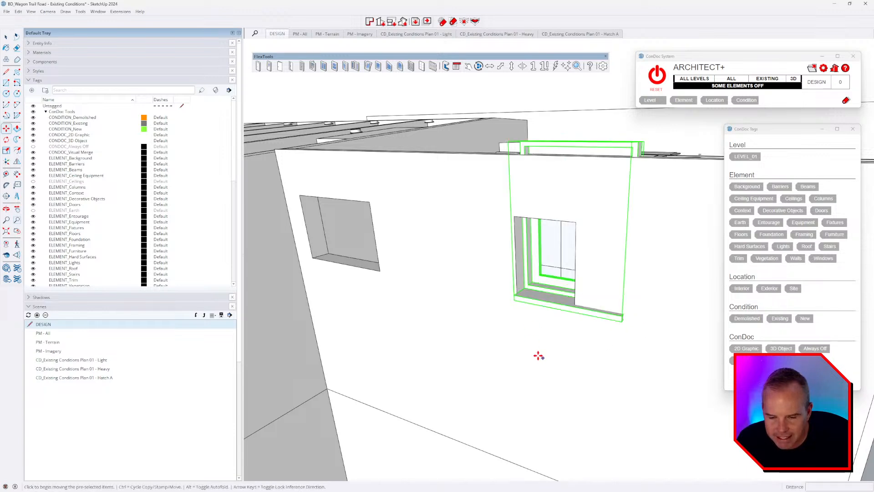
middle_click_drag(425, 172, 475, 245)
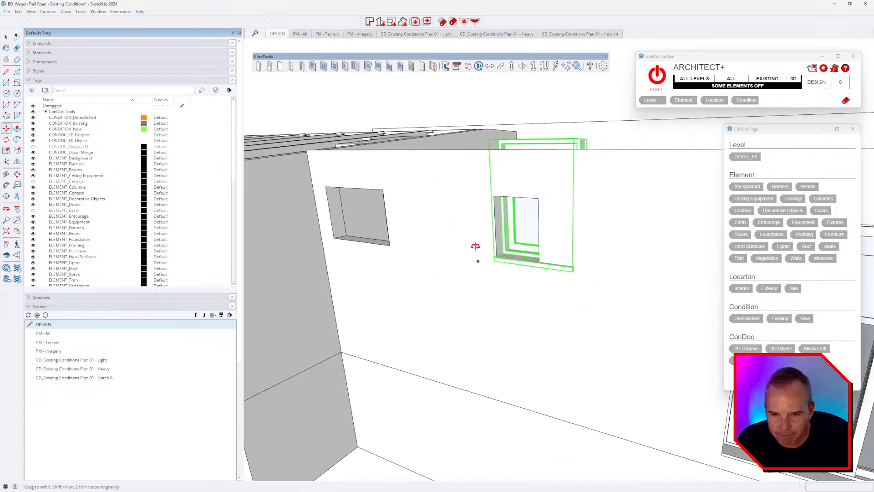
Step: Scale the casement window's top and right sides out to the wall opening's edges
scroll(539, 218, "up", 3)
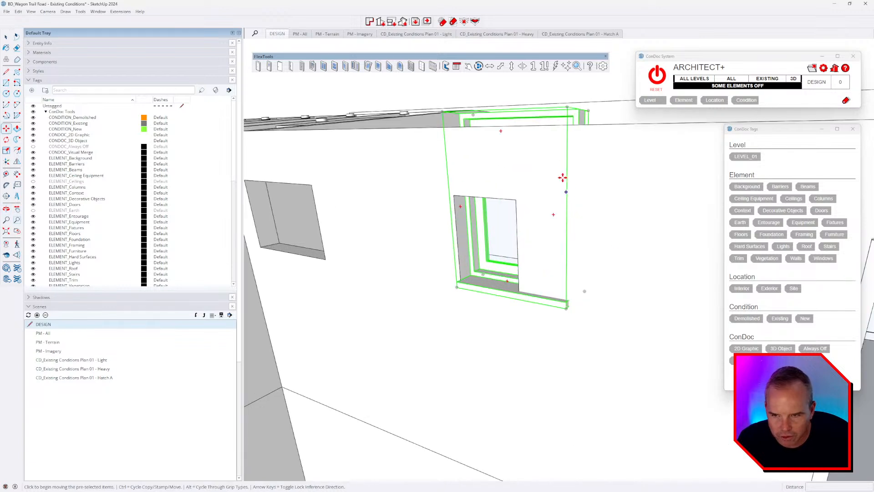
key("s")
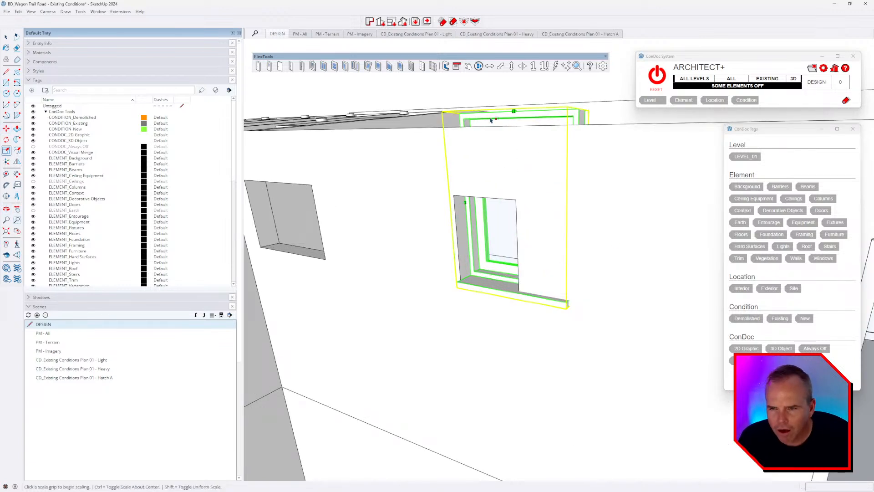
left_click(515, 111)
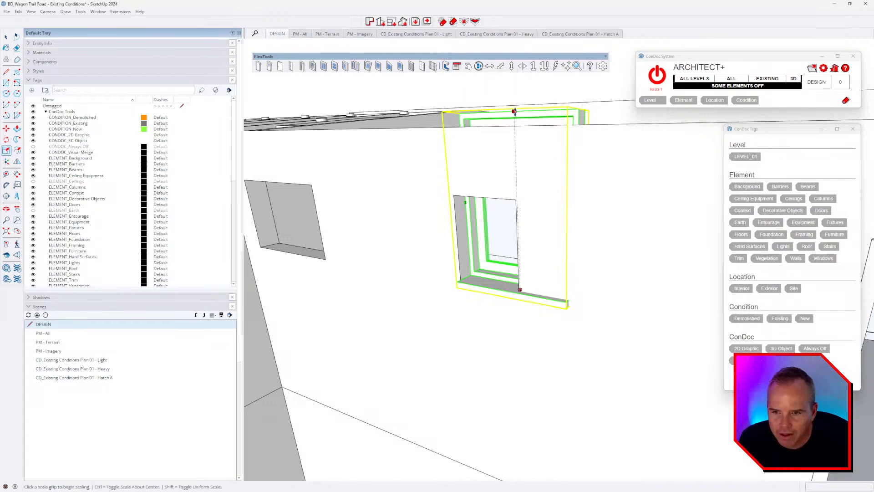
left_click(517, 199)
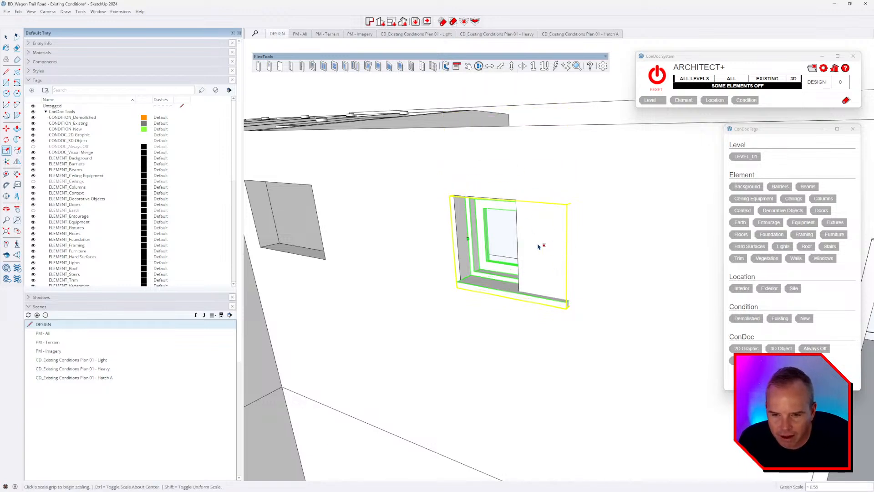
middle_click_drag(538, 246, 637, 248)
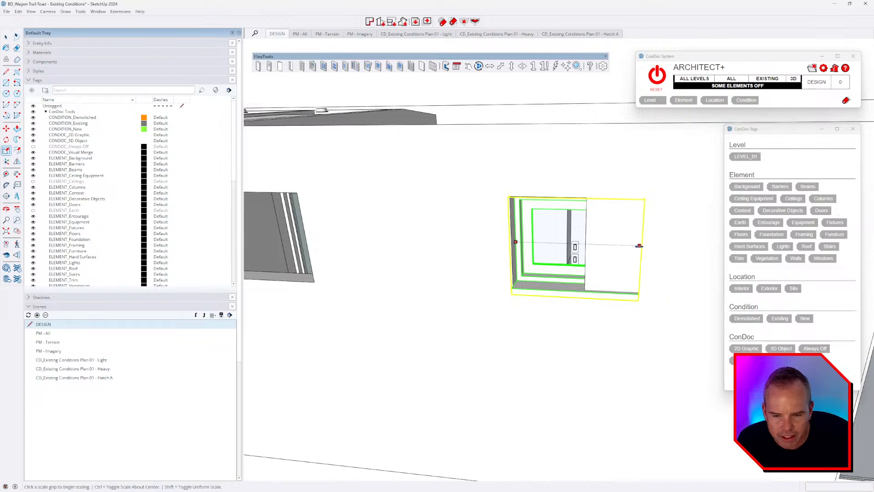
left_click(639, 246)
left_click(585, 244)
middle_click_drag(605, 293, 656, 222)
scroll(646, 217, "up", 3)
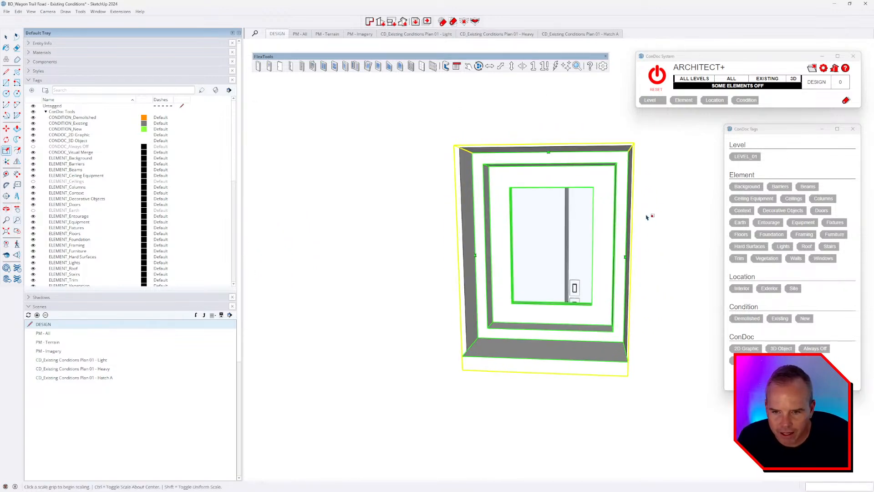
key("space")
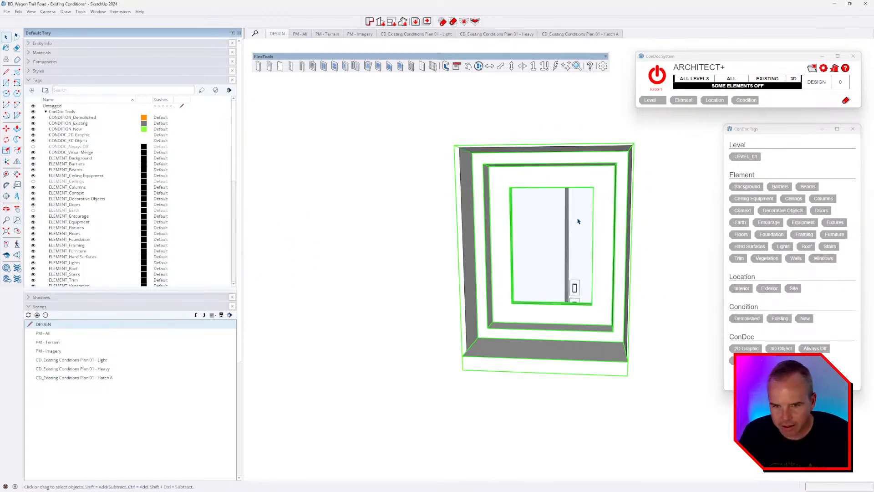
Step: Open the casement's Component Options, enlarge the dialog, and set Wall 6.5" and Inset 3"
left_click(456, 66)
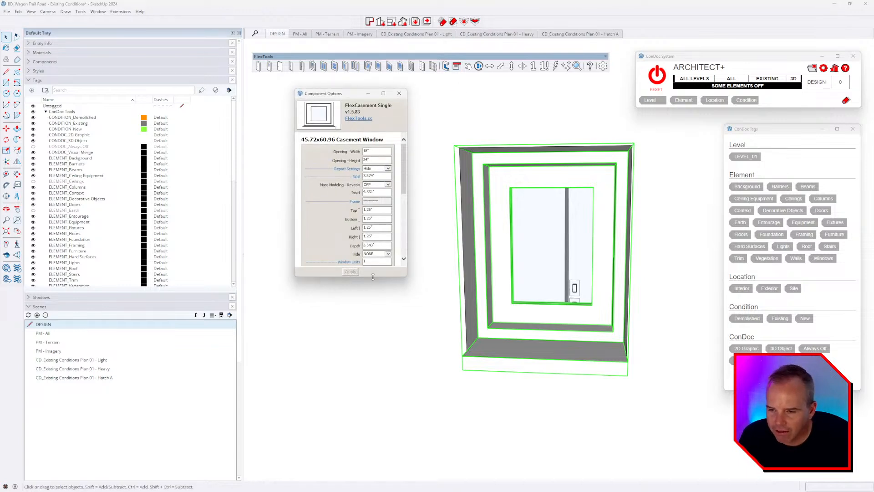
left_click_drag(372, 277, 373, 452)
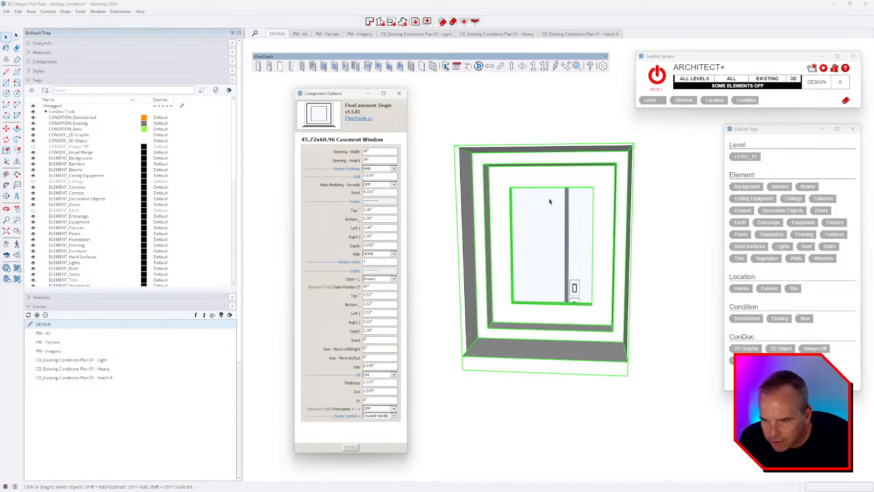
double_click(373, 192)
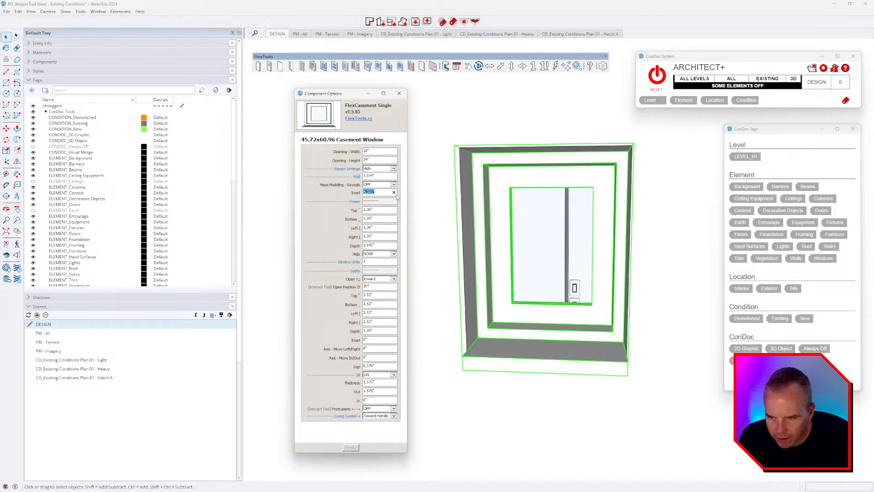
double_click(376, 176)
type("6.5")
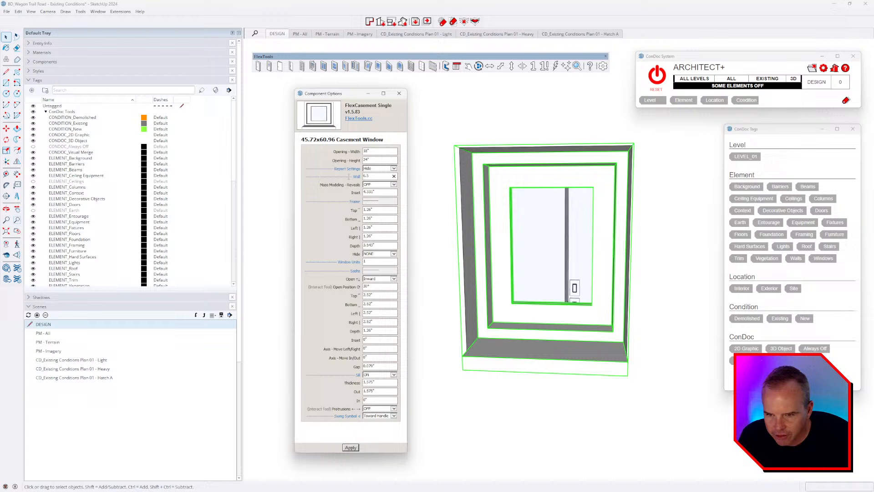
key("Return")
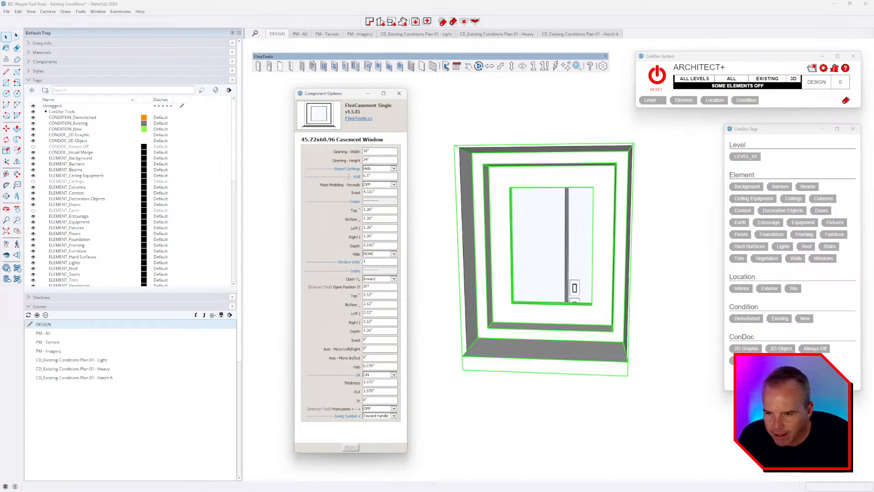
double_click(383, 193)
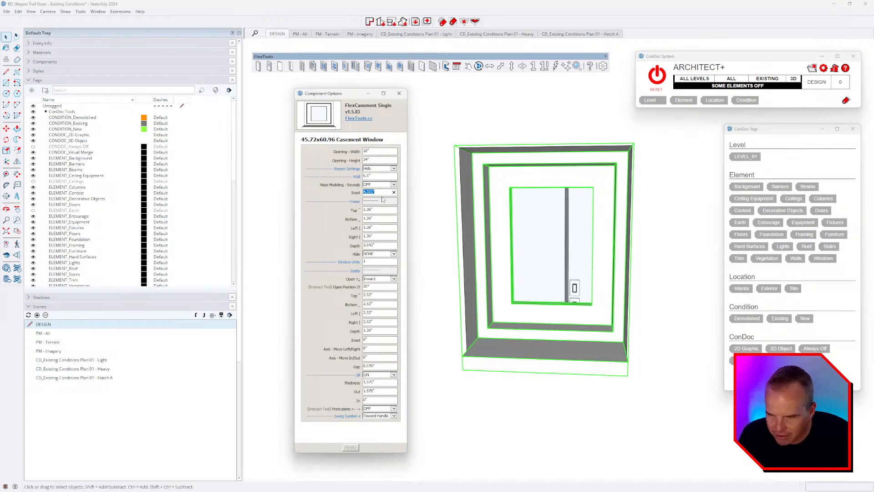
type("3")
key("Return")
middle_click_drag(615, 339, 301, 187)
scroll(507, 291, "up", 4)
Step: Hide the trim piece behind the window, then set the casement inset to 2"
left_click(627, 353)
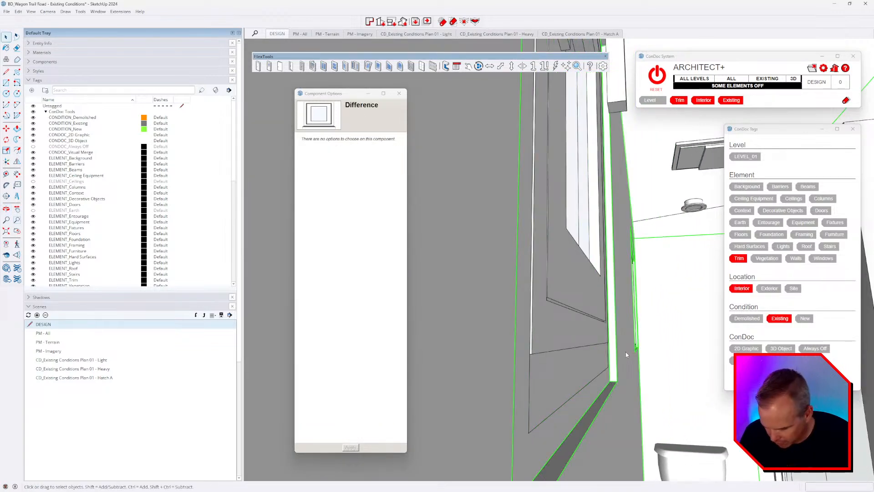
key("h")
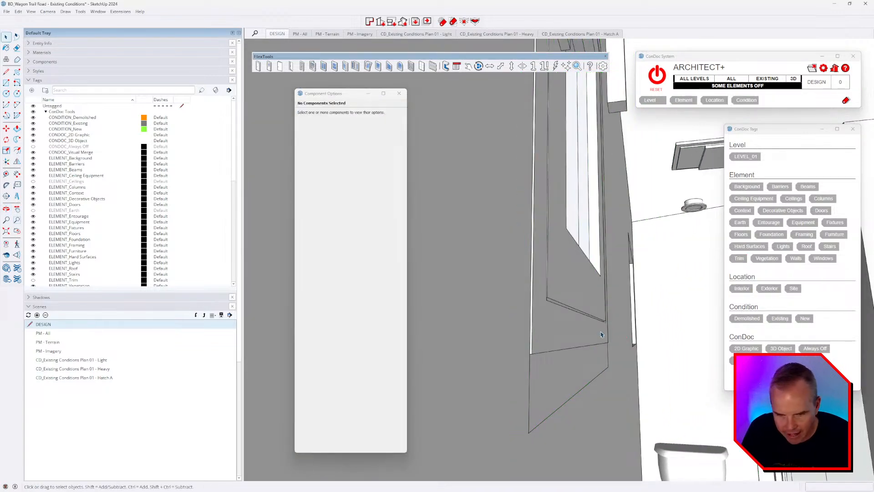
left_click(604, 346)
left_click(377, 192)
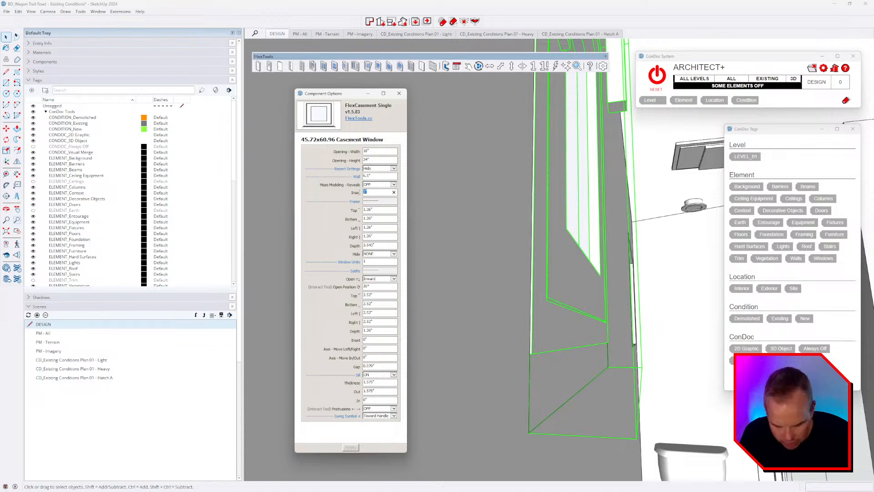
type("2")
key("Return")
middle_click_drag(536, 260, 595, 191)
scroll(516, 371, "down", 3)
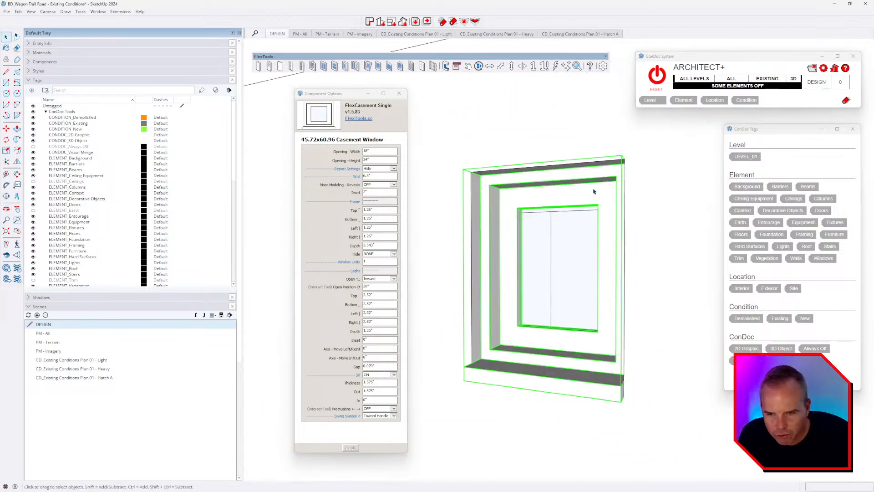
Step: Set the casement frame's four sides to 1" and the frame depth to 3.5"
left_click(381, 210)
type("1")
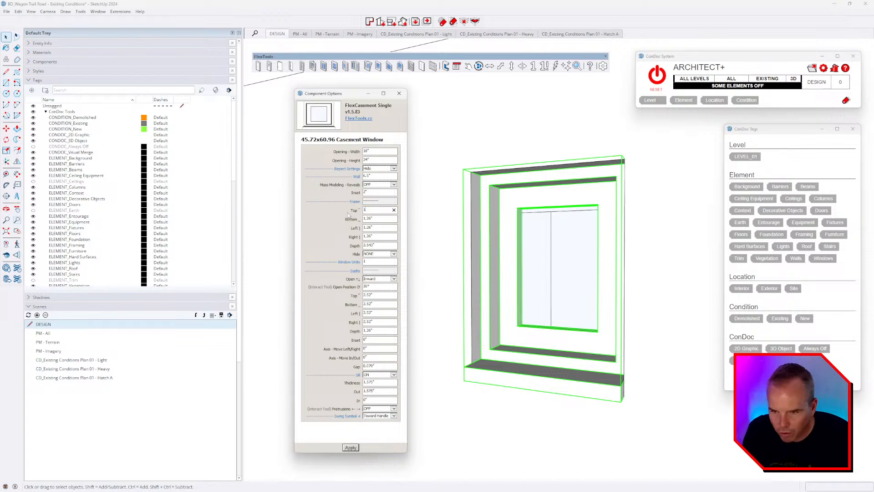
key("Tab")
type("1")
key("Tab")
type("1")
key("Tab")
type("1")
key("Tab")
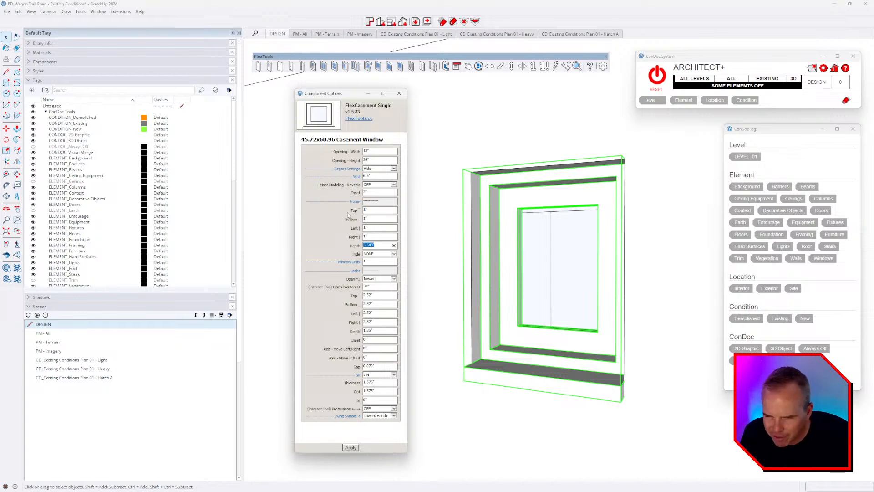
type("3")
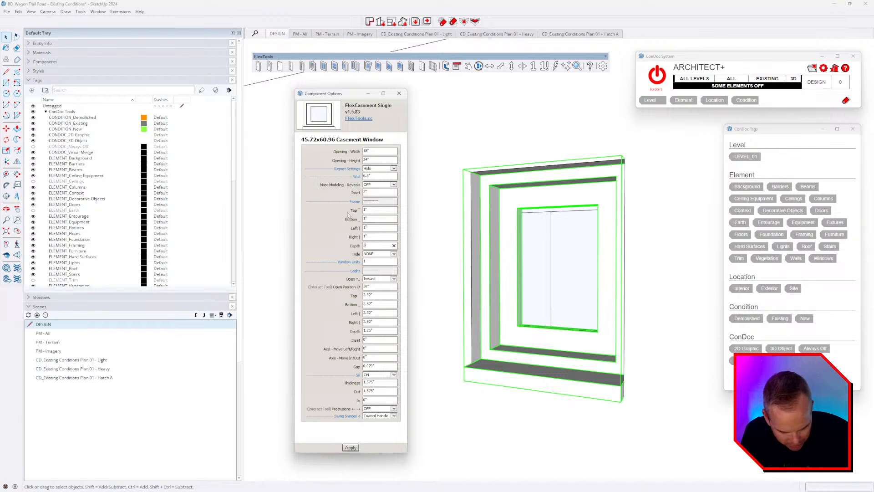
key("Return")
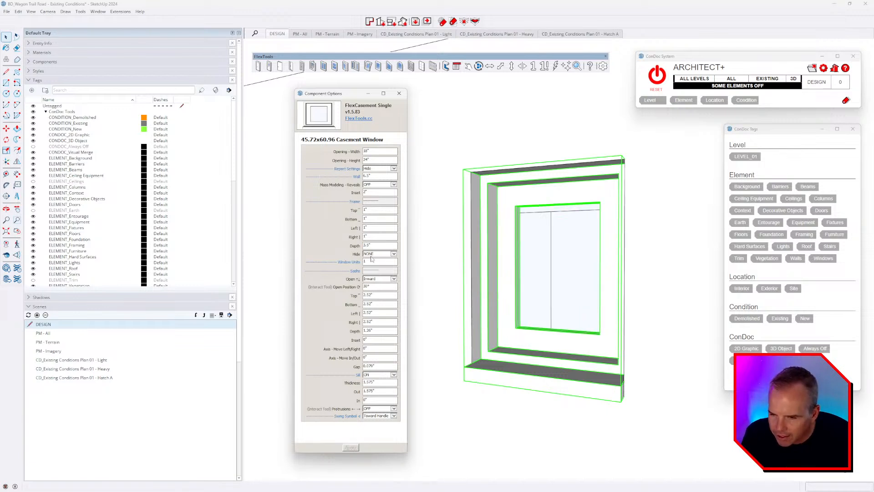
Step: Set the sash sides and sash depth to 1" and apply the new sizes
left_click(377, 295)
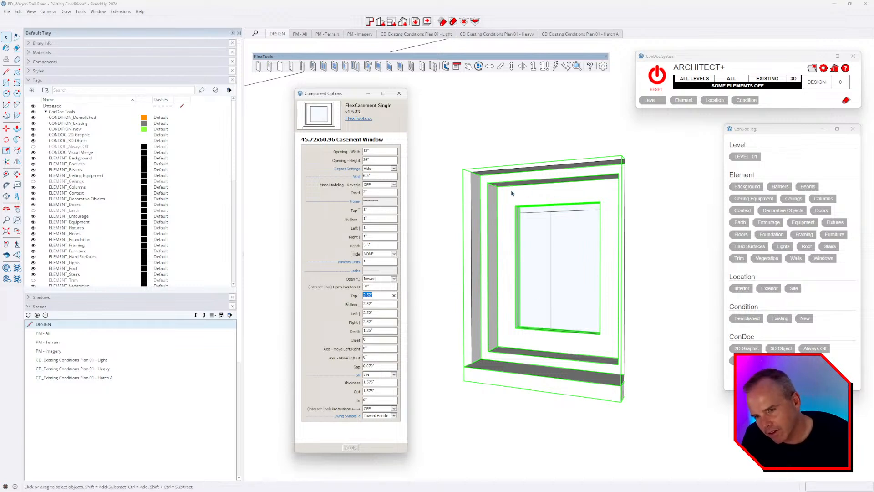
key("Tab")
left_click_drag(381, 296, 355, 298)
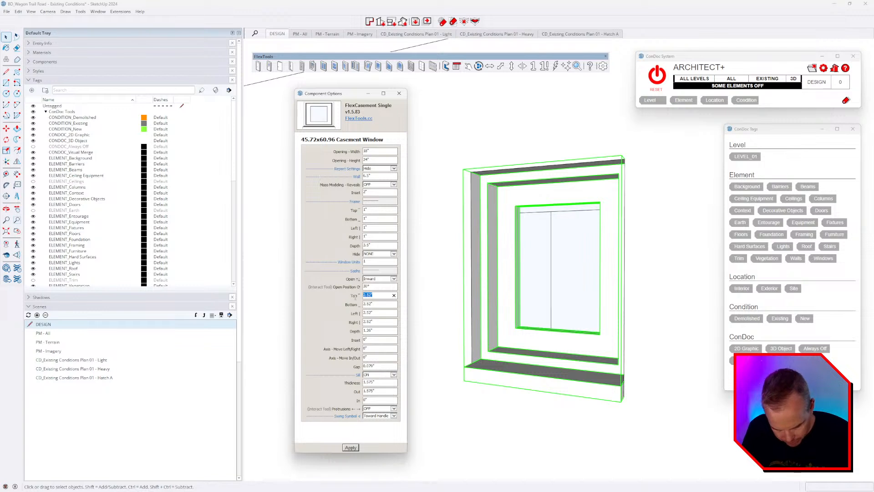
type("1")
key("Tab")
type("1")
key("Tab")
type("1")
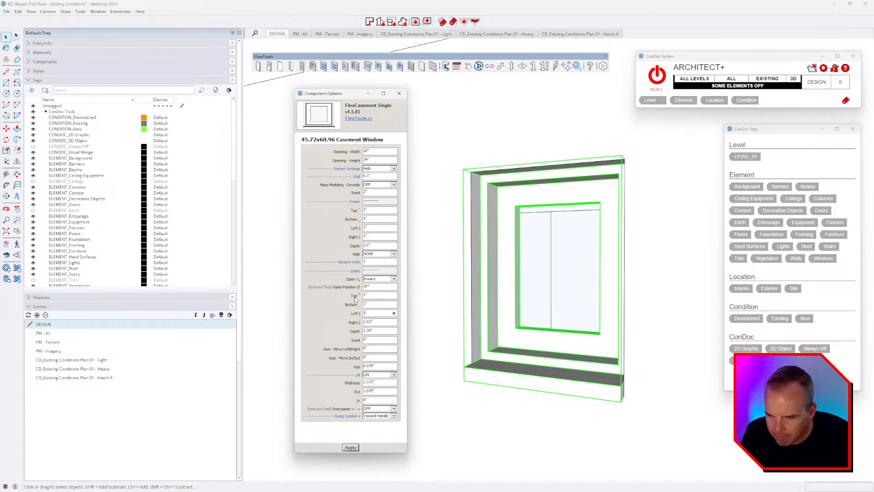
key("Tab")
type("1")
key("Tab")
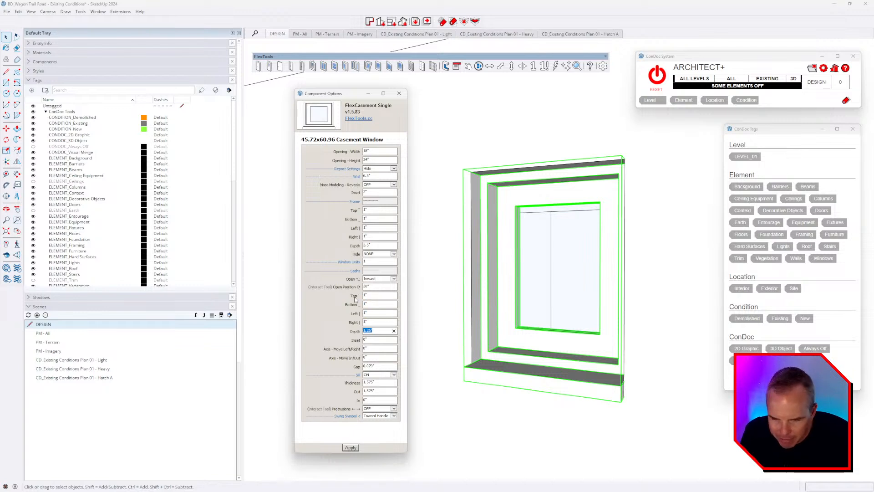
type("1")
key("Tab")
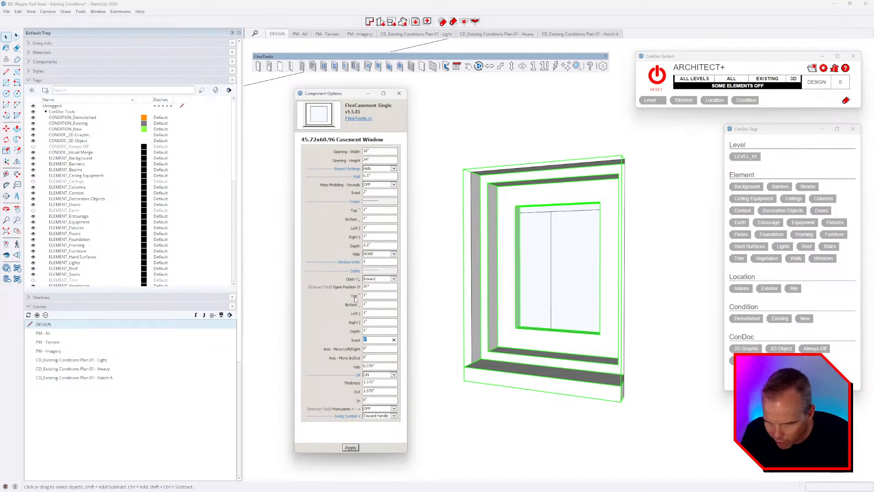
left_click(351, 448)
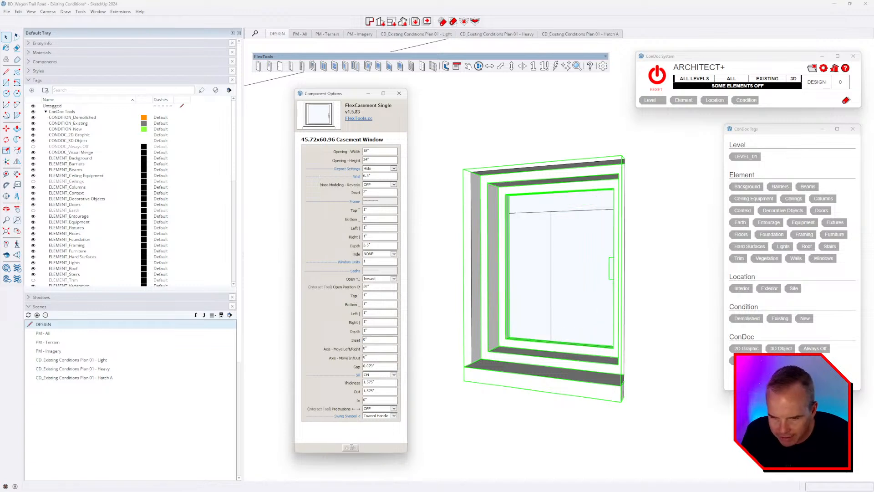
middle_click_drag(475, 309, 625, 265)
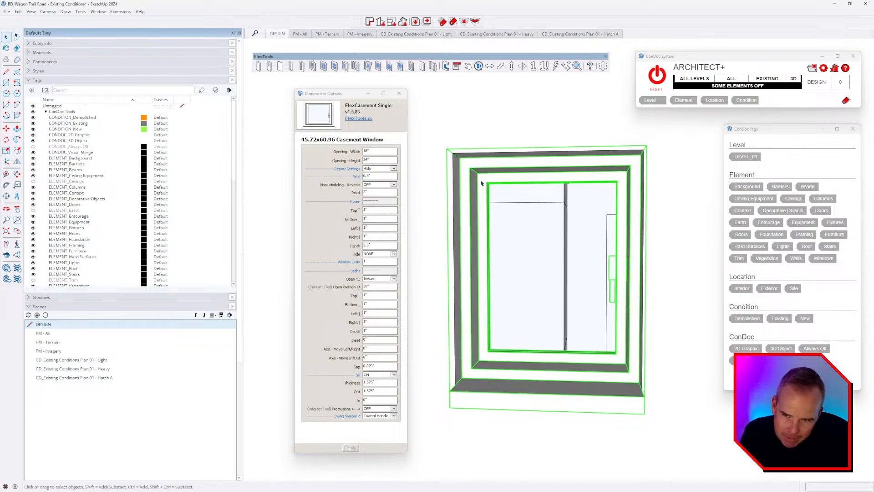
left_click(372, 294)
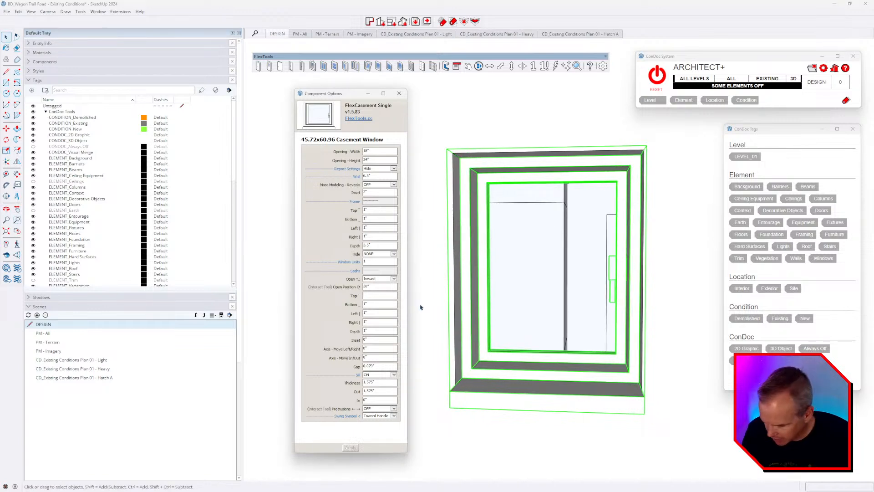
Step: Set the casement sash sizes to 2" and apply them to the window
type("2")
key("Tab")
type("2")
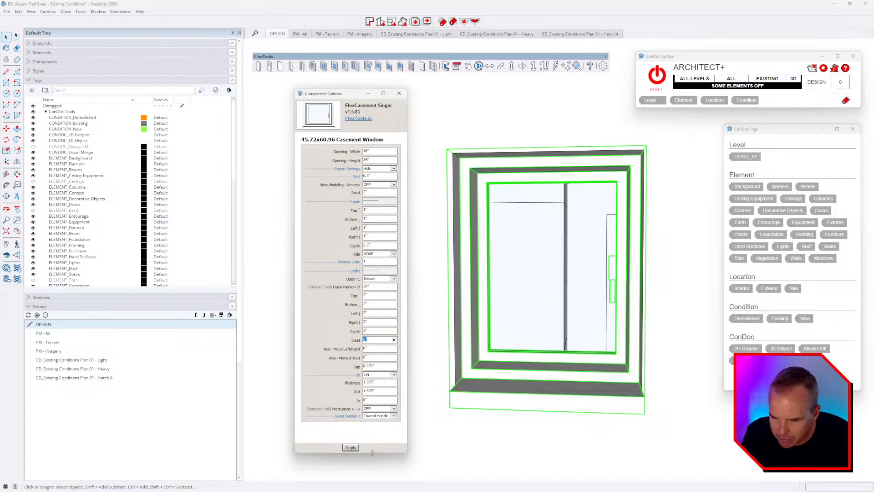
left_click(350, 447)
mouse_move(523, 285)
middle_mouse_down()
mouse_move(493, 261)
mouse_move(526, 264)
mouse_move(533, 275)
mouse_move(524, 278)
middle_mouse_up()
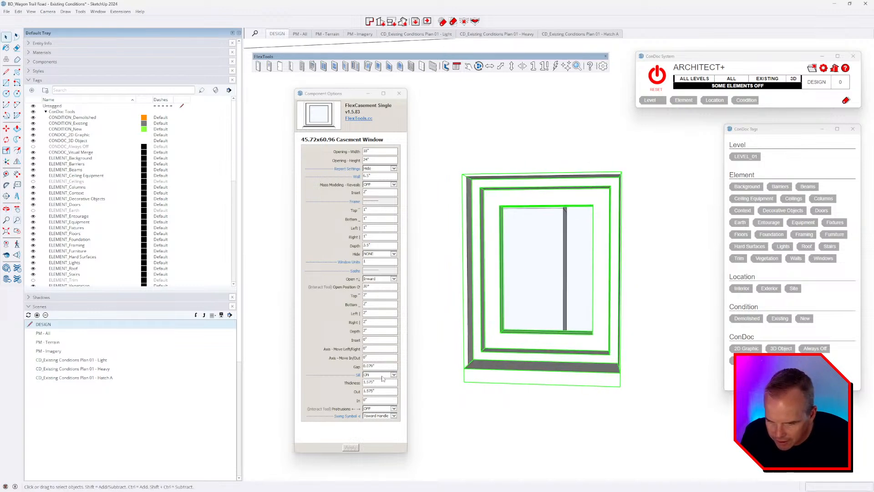
Step: Give the sill a 1" thickness and a 1" outward projection
left_click(379, 383)
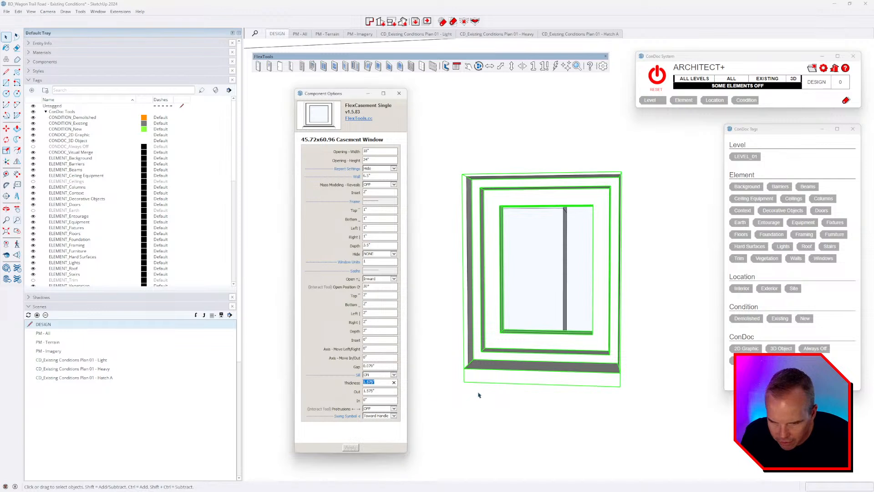
type("1")
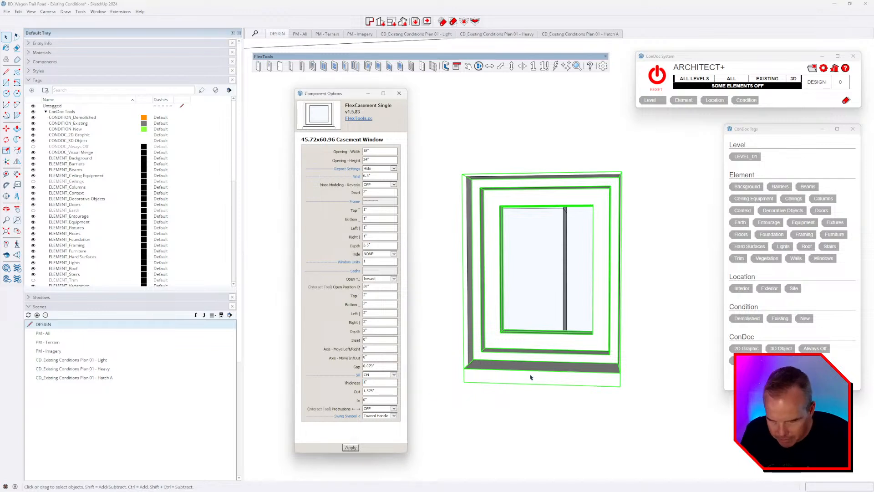
key("Return")
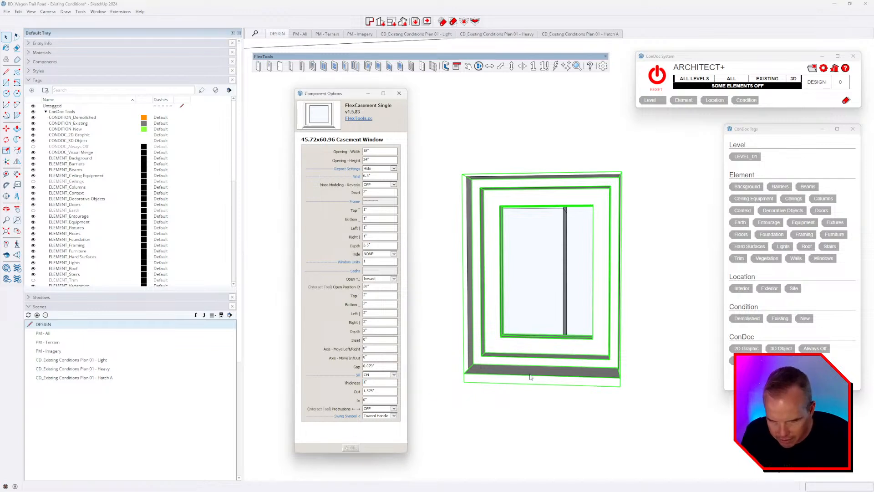
left_click(383, 390)
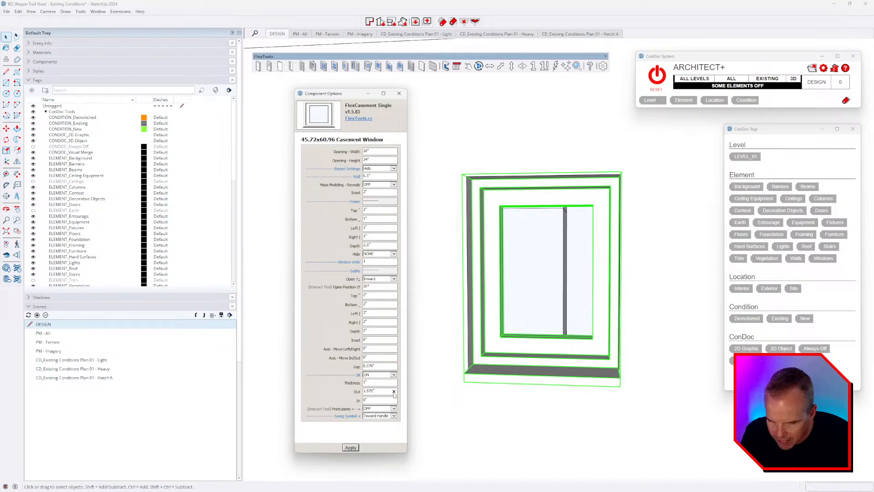
left_click(394, 392)
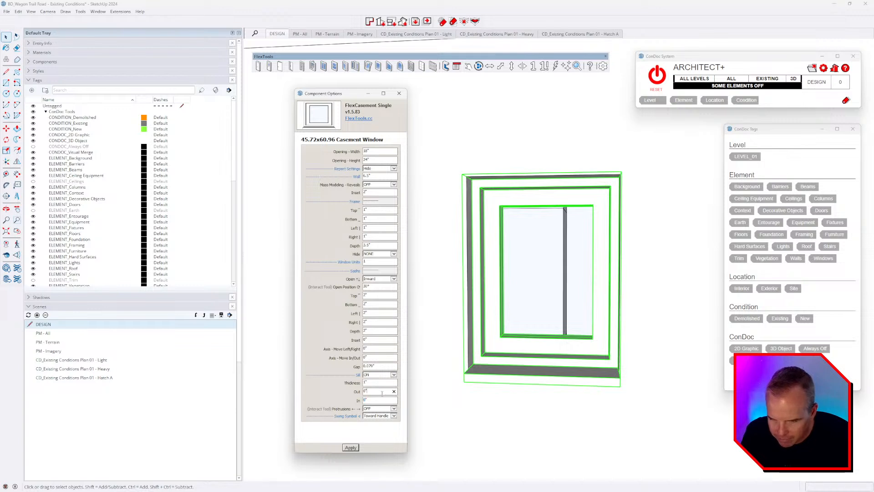
left_click(394, 391)
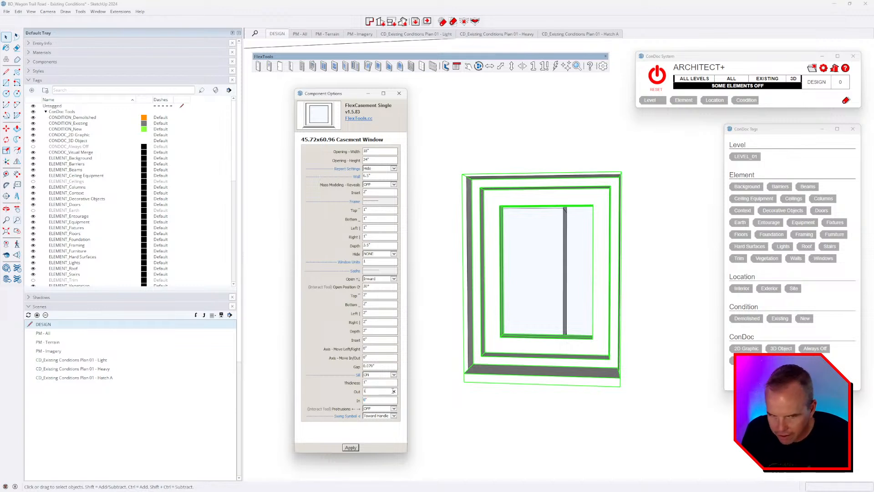
type("1")
key("Return")
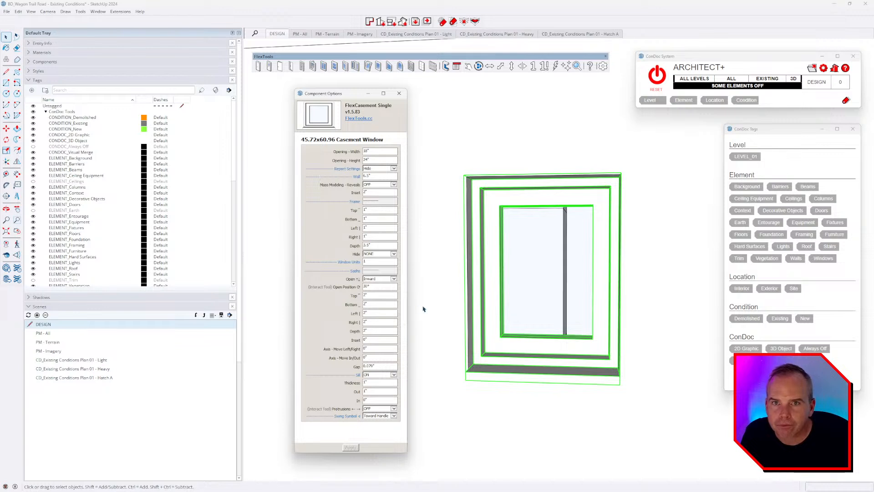
middle_click_drag(594, 353, 548, 314)
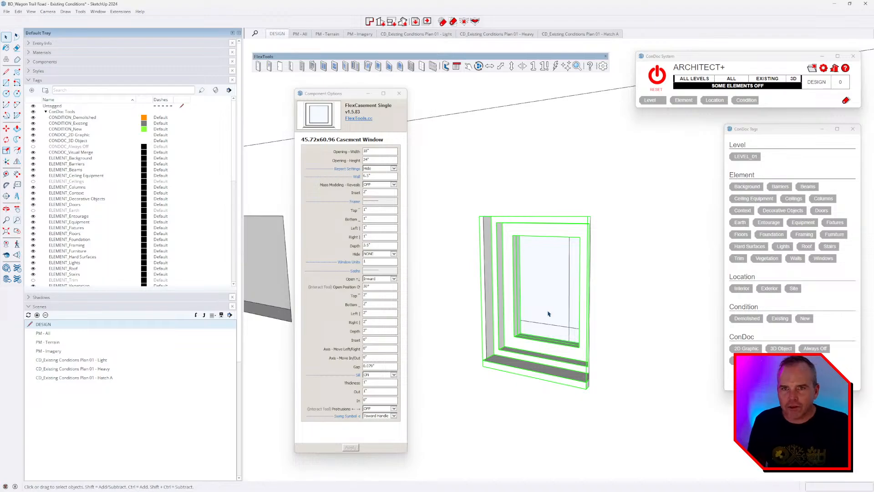
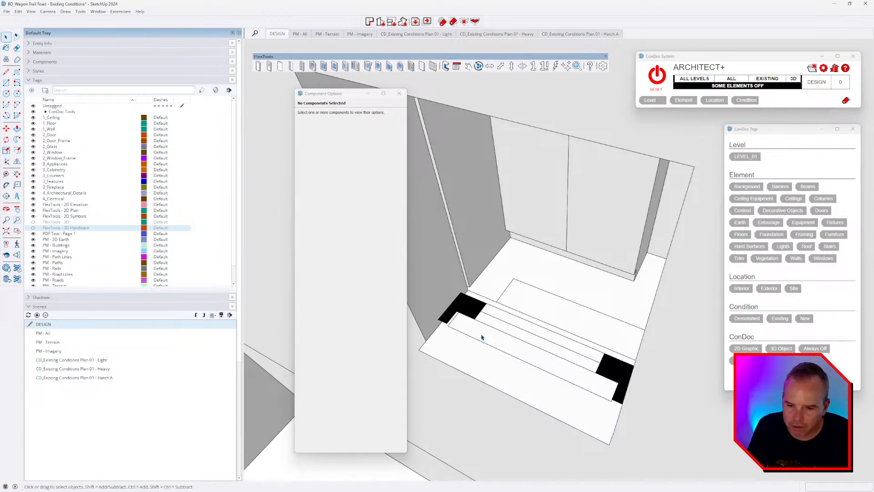
Step: Load ARCHITECT_FlexTools.condoc from the LABS folder into ConDoc, then reset ConDoc
middle_click_drag(472, 343, 483, 273)
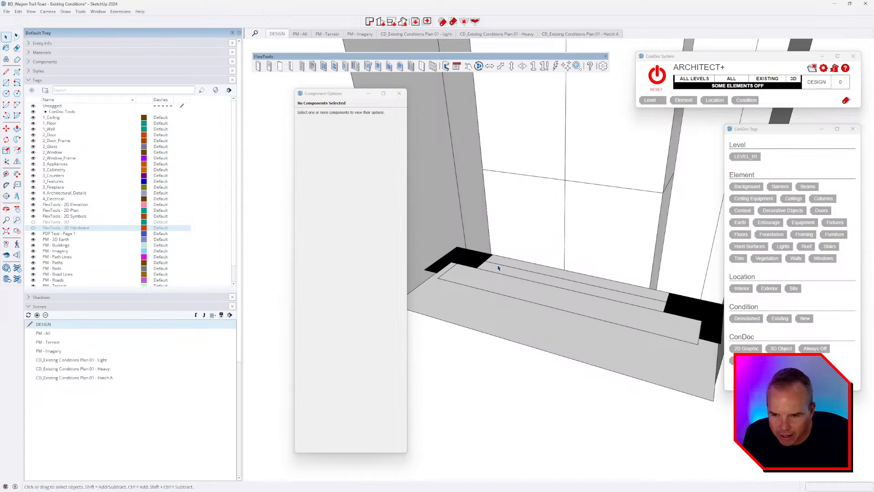
scroll(498, 301, "down", 2)
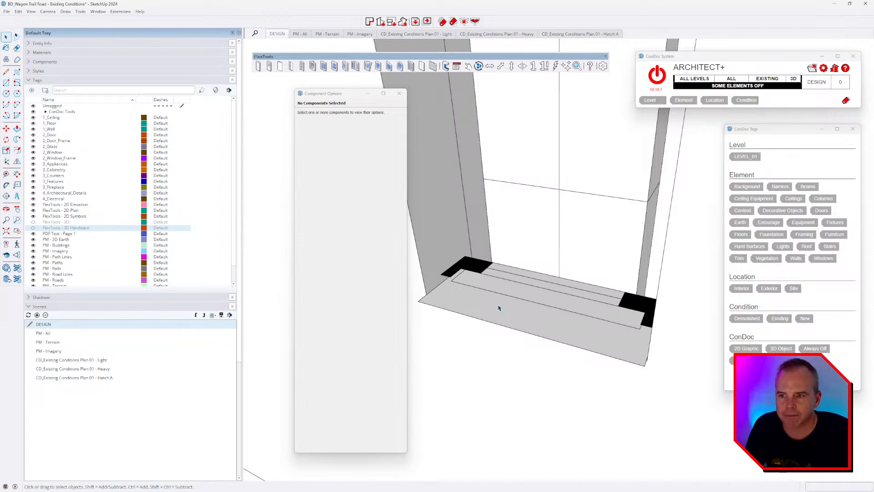
scroll(496, 255, "down", 5)
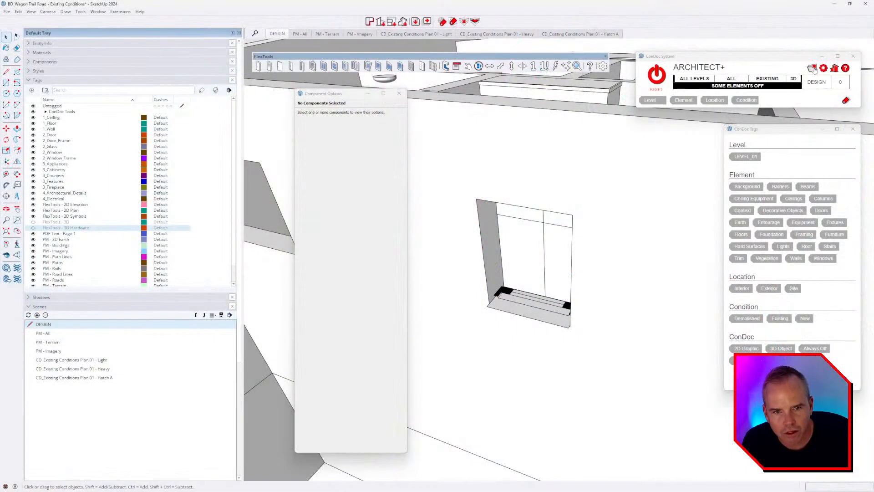
left_click(812, 68)
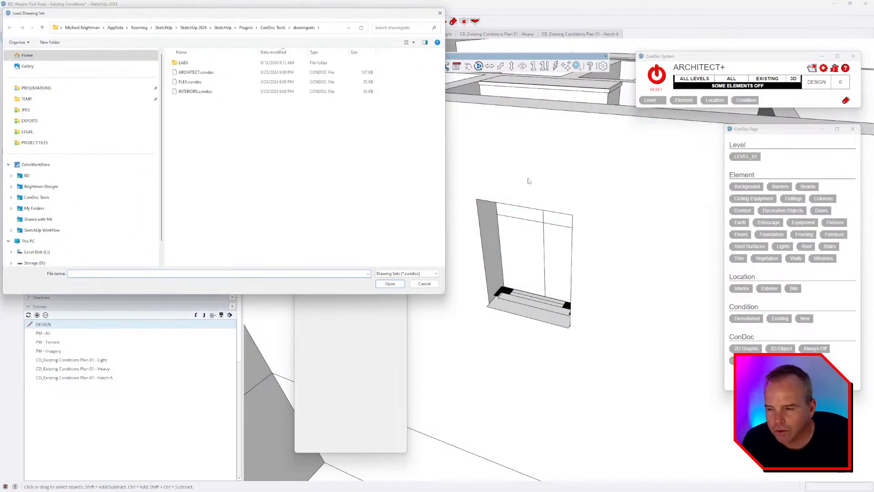
double_click(184, 63)
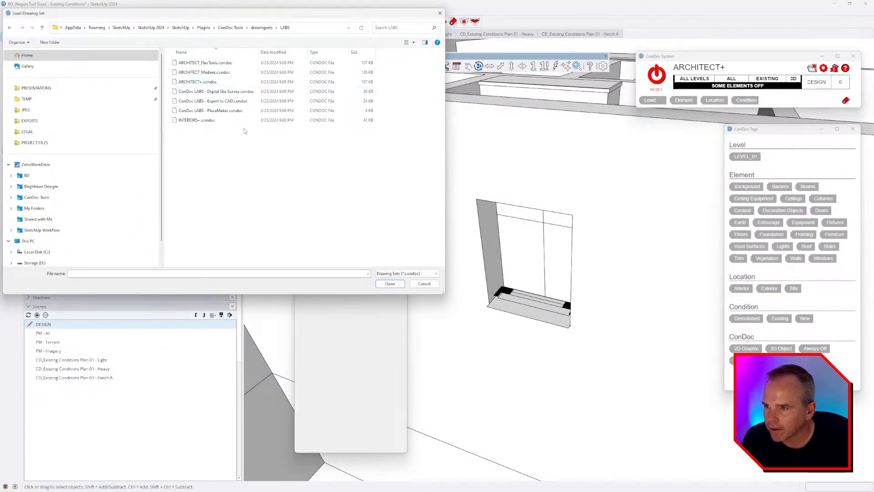
left_click(218, 63)
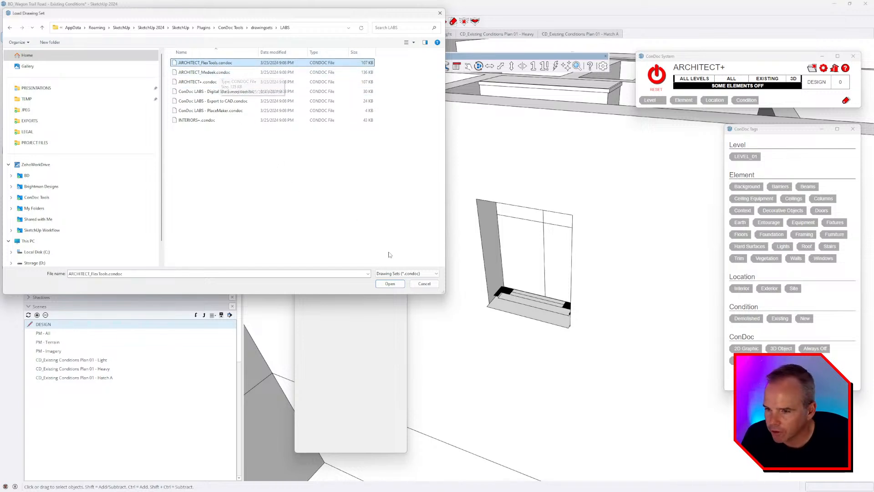
left_click(390, 284)
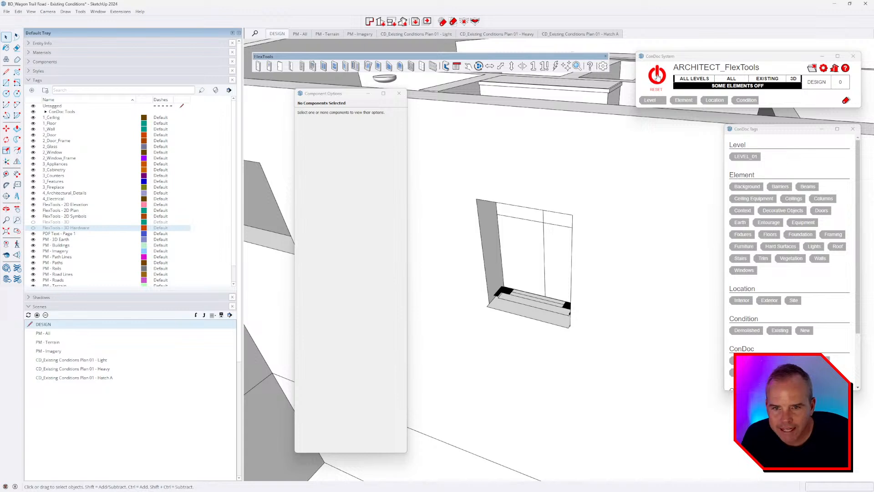
left_click(656, 77)
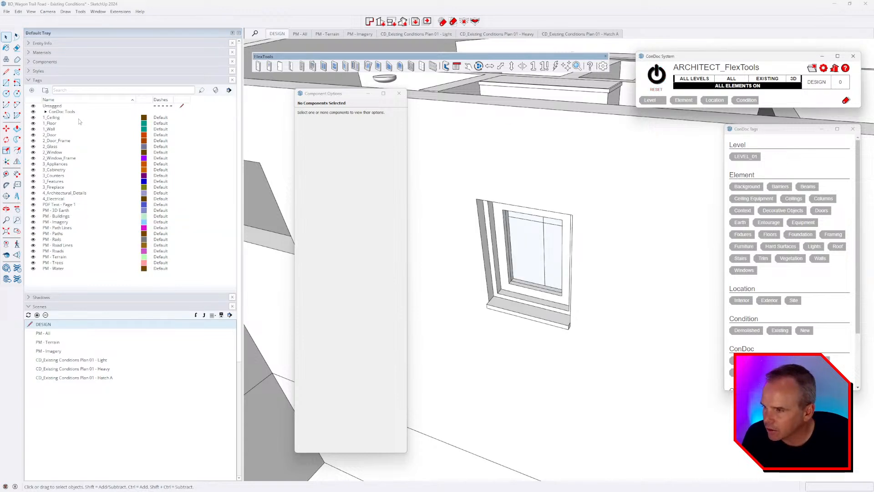
Step: Expand and review the ConDoc Tools tag folder, then collapse it again
left_click(46, 112)
scroll(88, 199, "down", 5)
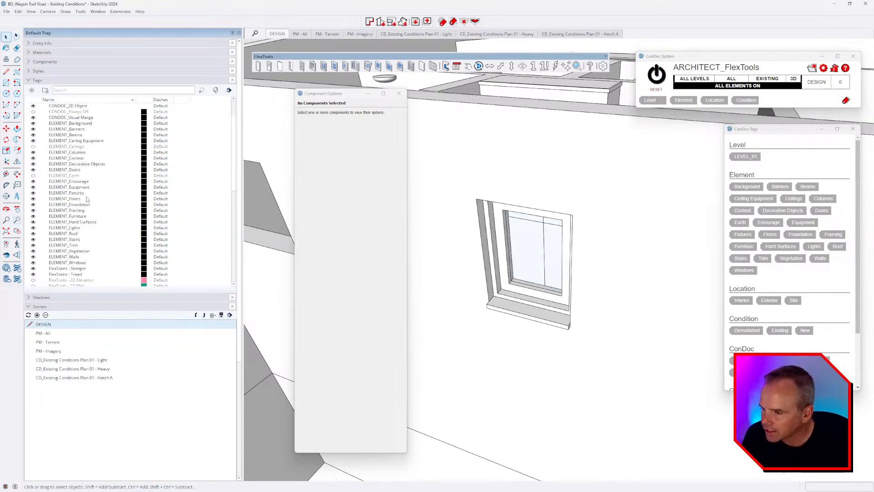
scroll(86, 217, "down", 1)
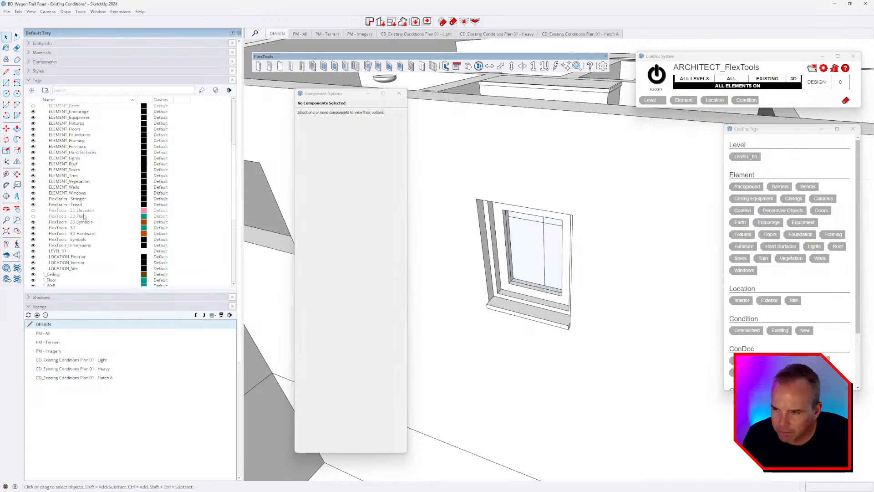
scroll(91, 218, "up", 6)
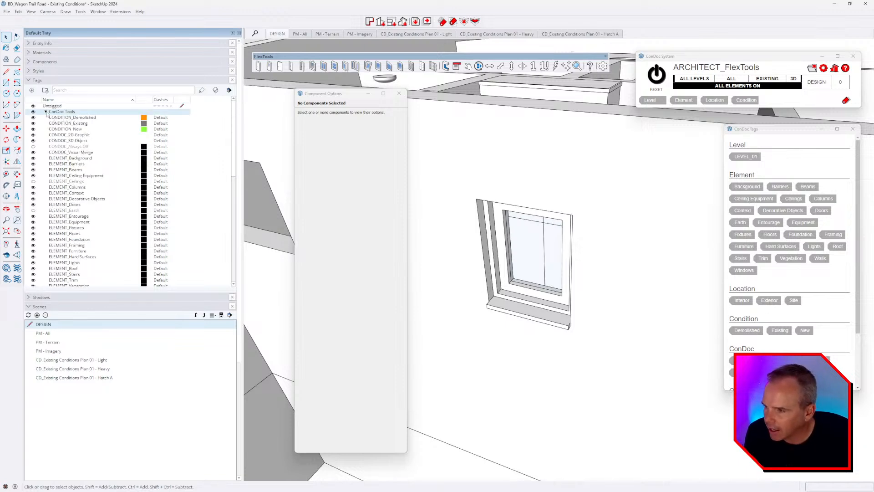
left_click(46, 112)
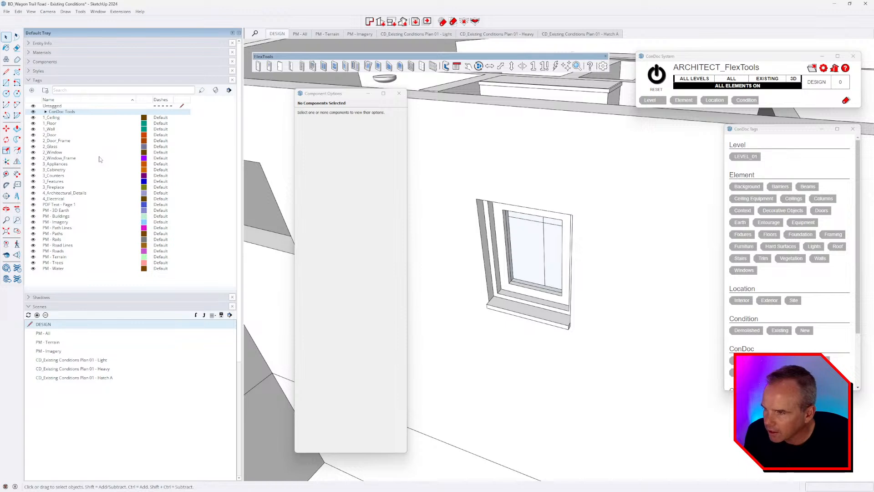
left_click(59, 118)
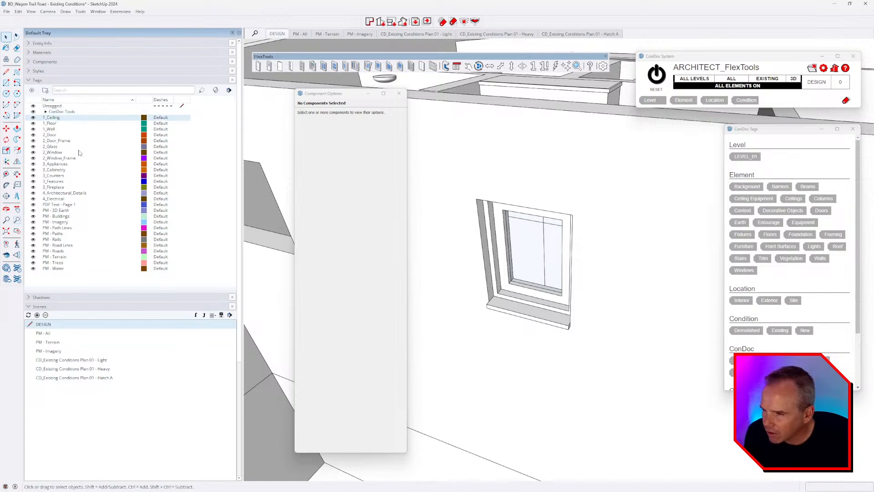
left_click(66, 206)
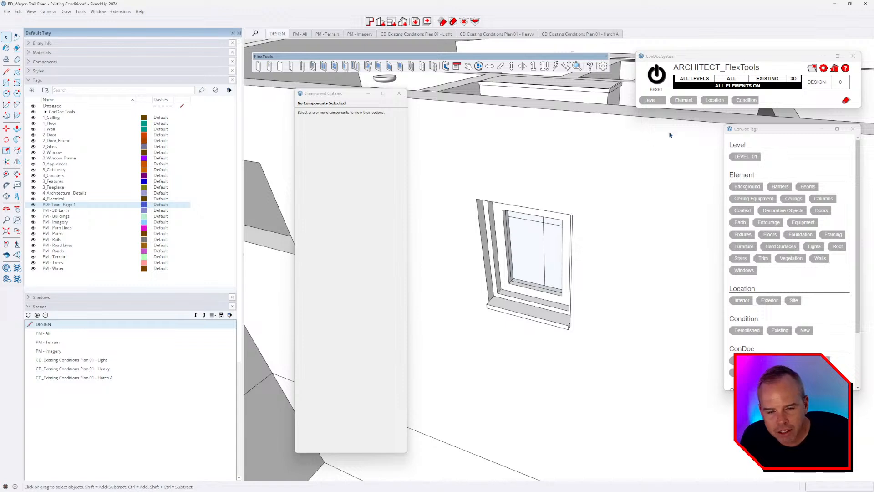
left_click(823, 69)
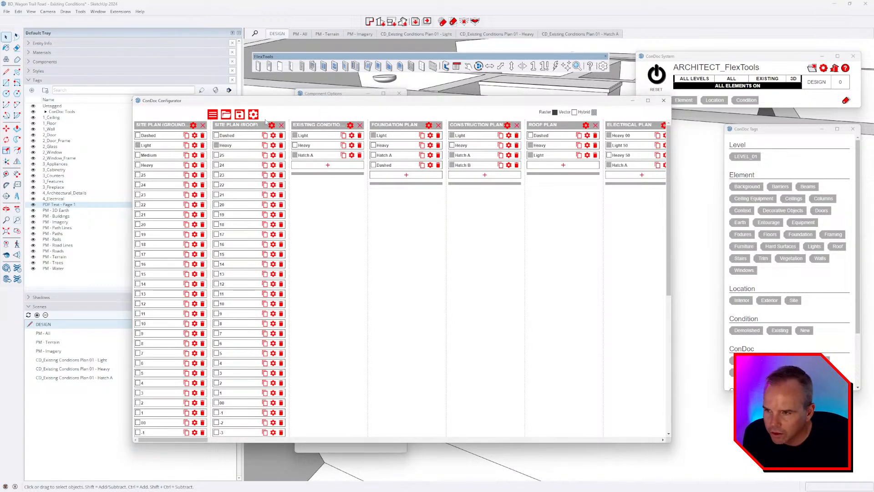
Step: Set ConDoc's scene option to 'Show tags not defined in the drawing set' and close the Configurator
left_click(253, 114)
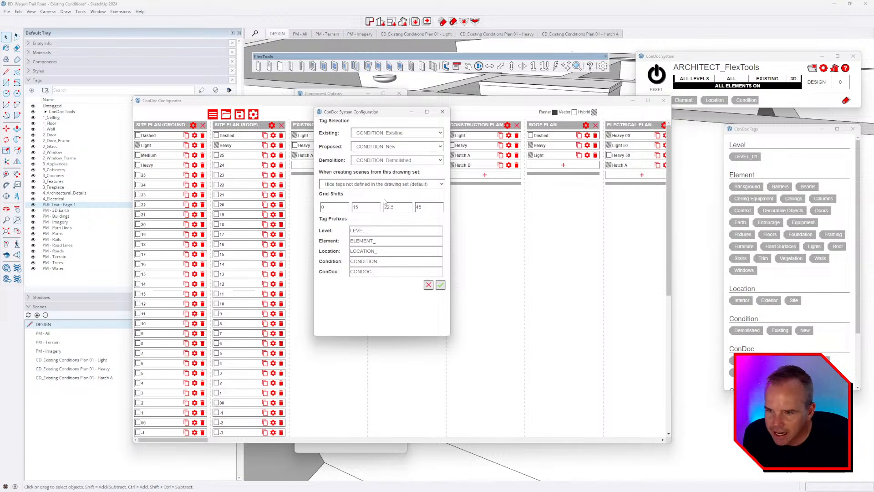
left_click(426, 184)
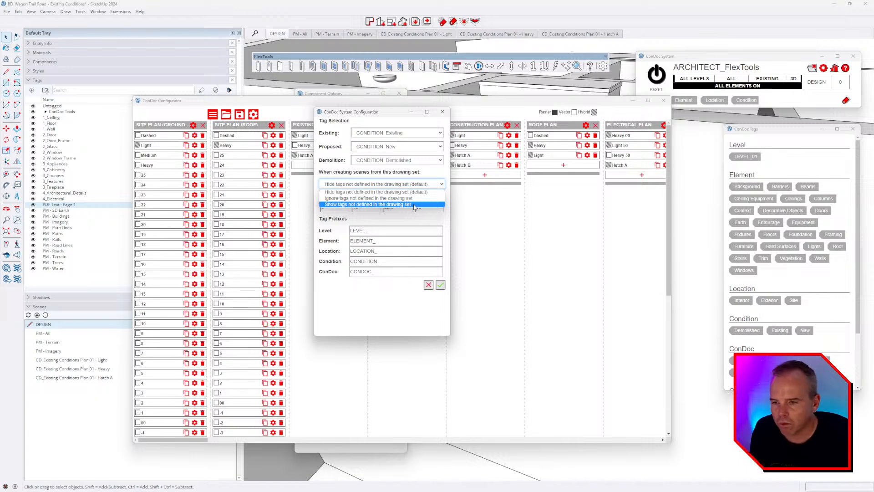
left_click(415, 205)
left_click(440, 285)
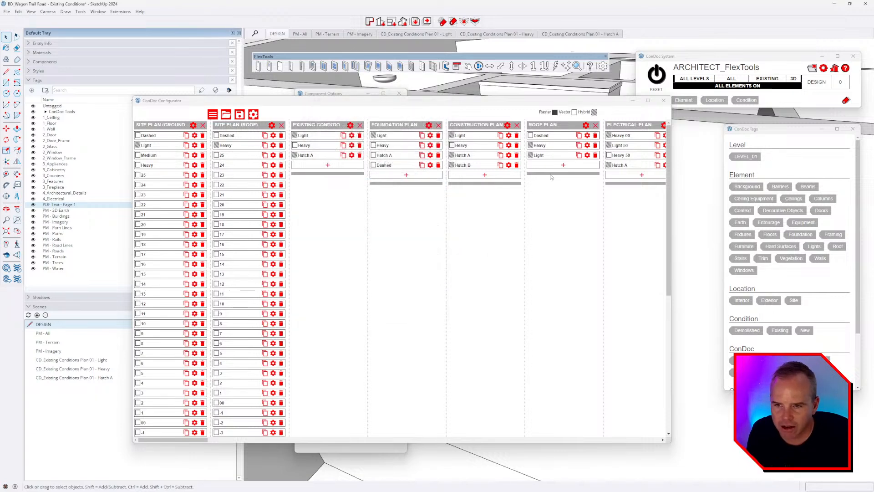
left_click(663, 101)
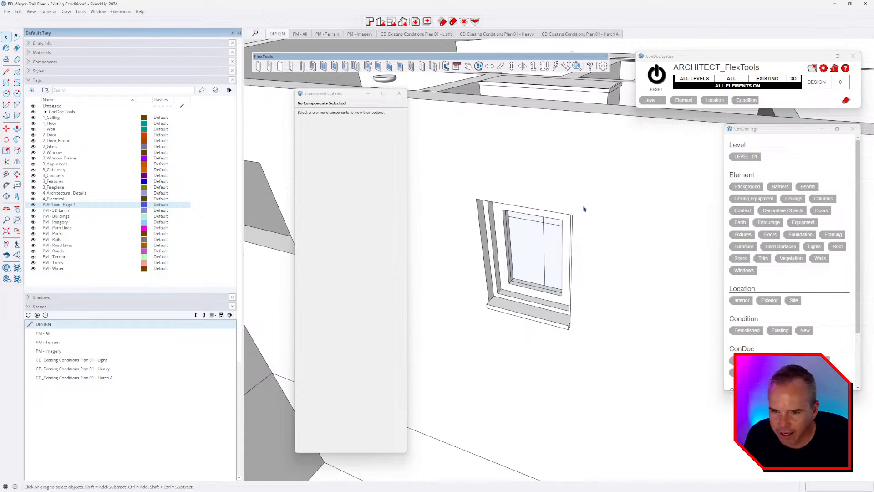
Step: Copy the casement window from its top corner into the left wall opening
scroll(601, 229, "down", 4)
middle_click_drag(592, 253, 631, 272)
left_click(677, 258)
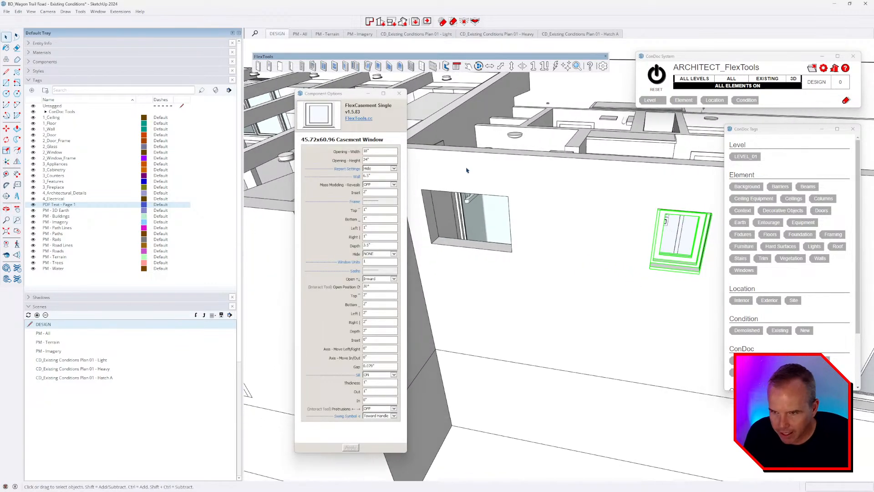
left_click(398, 94)
key("m")
middle_click_drag(591, 243, 624, 275)
middle_click_drag(637, 238, 658, 194)
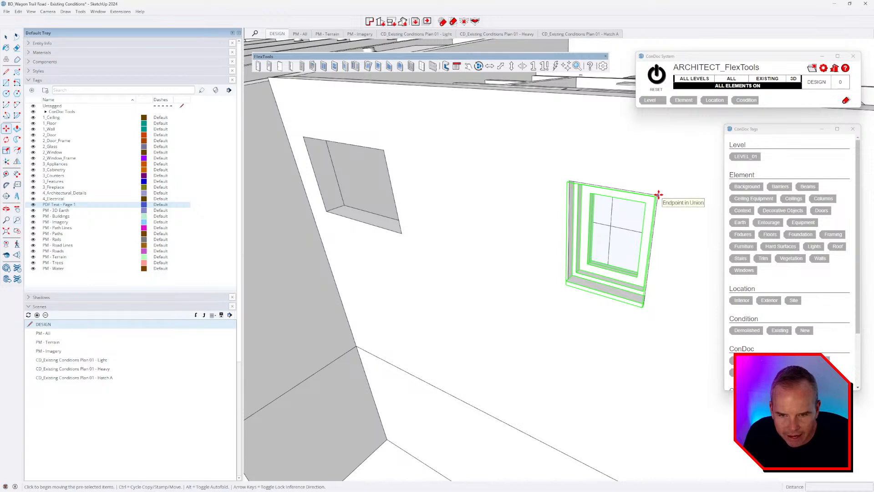
left_click(657, 194)
key("ctrl")
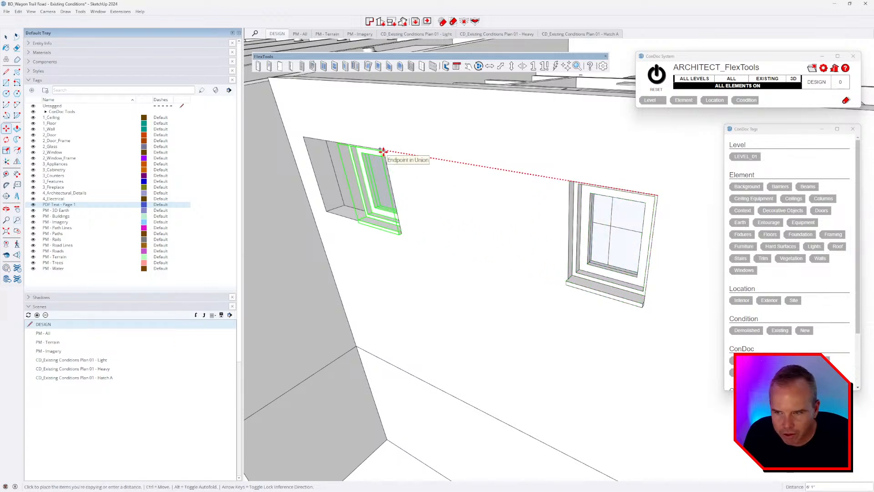
left_click(383, 152)
middle_click_drag(401, 144, 626, 226)
Step: Stretch the window copy to double width along the red axis
key("s")
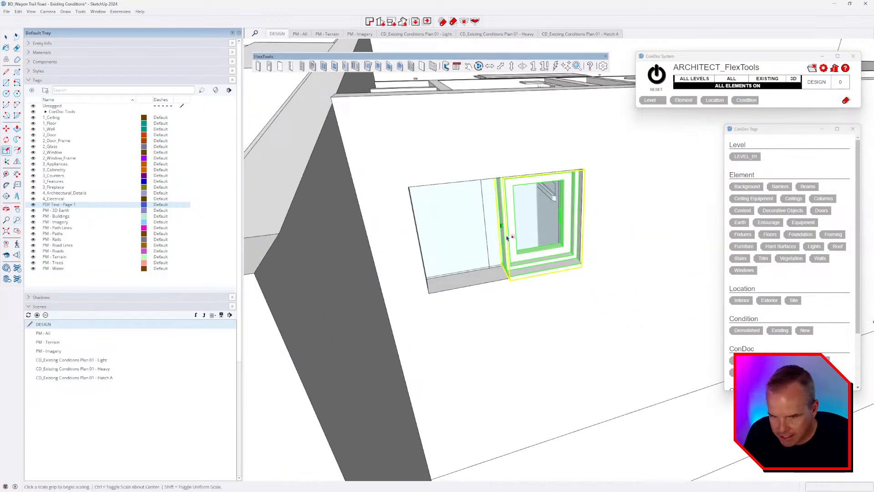
left_click(500, 225)
left_click(405, 191)
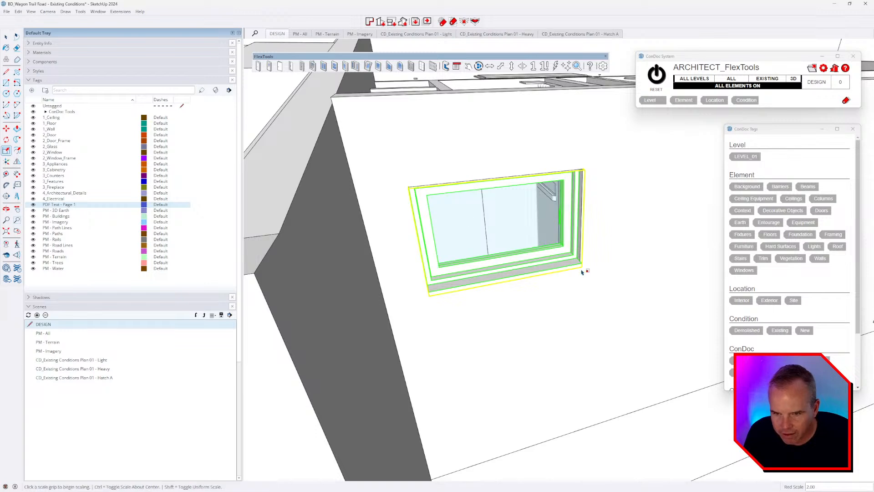
middle_click_drag(582, 269, 422, 196)
left_click_drag(420, 197, 409, 264)
key("s")
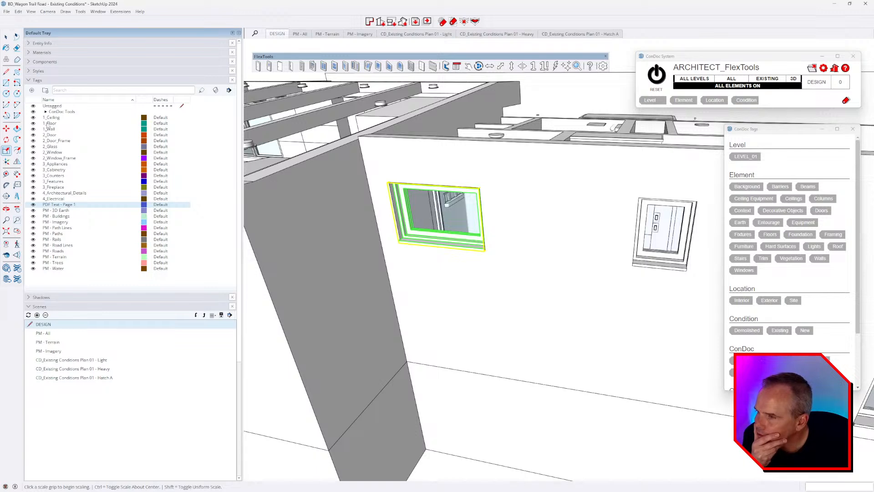
left_click(45, 111)
Step: Hide the CONDOC_Always Off tag and show the FlexTools - 2D Elevation tag
left_click(34, 146)
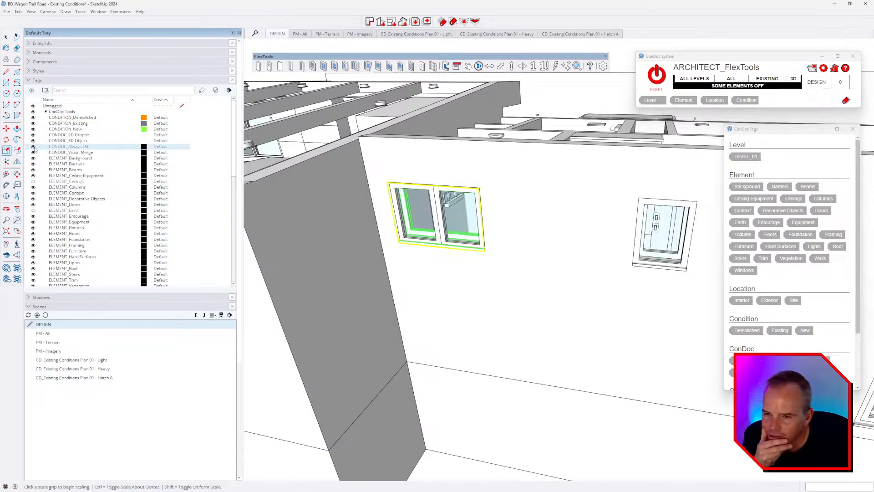
left_click(34, 148)
middle_click_drag(470, 240, 472, 211)
scroll(444, 233, "up", 3)
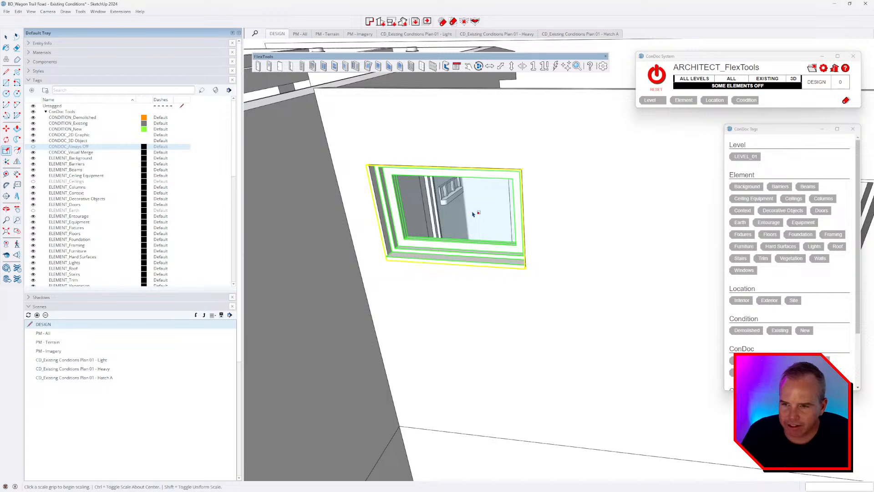
scroll(109, 198, "down", 3)
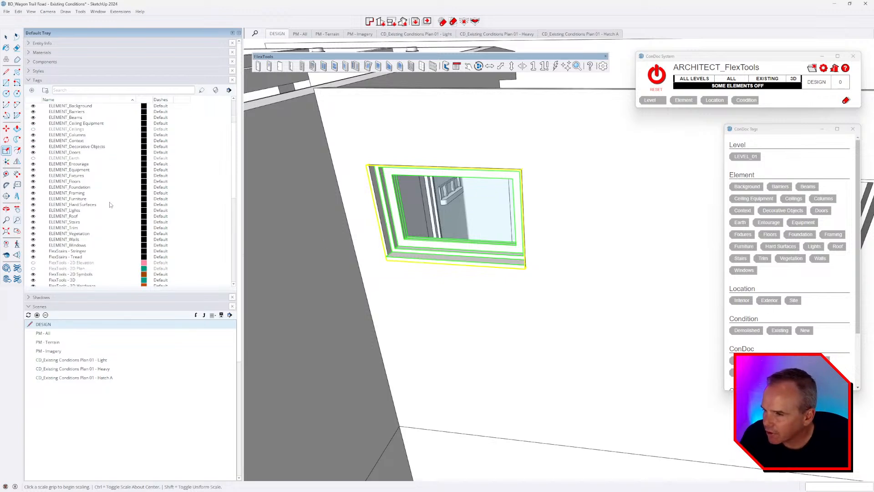
left_click(33, 263)
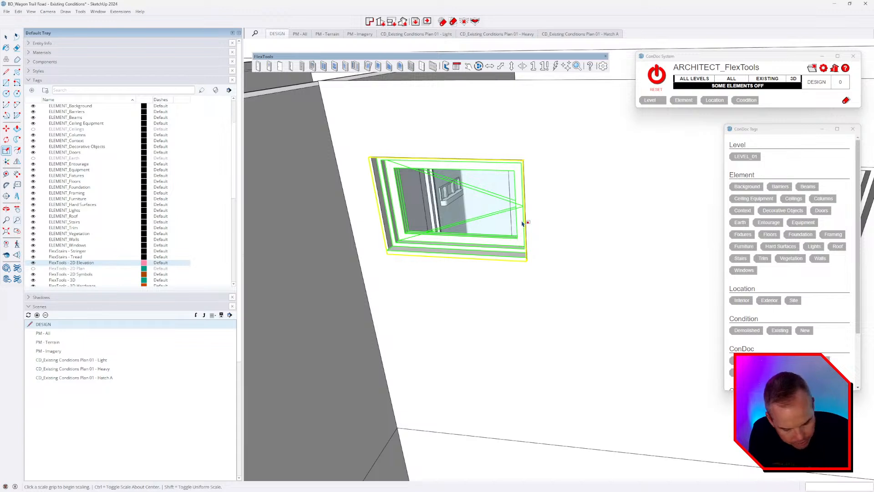
Step: Exit scaling and open FlexTools Component Options for the FlexCasement Single window
middle_click_drag(495, 231, 478, 213)
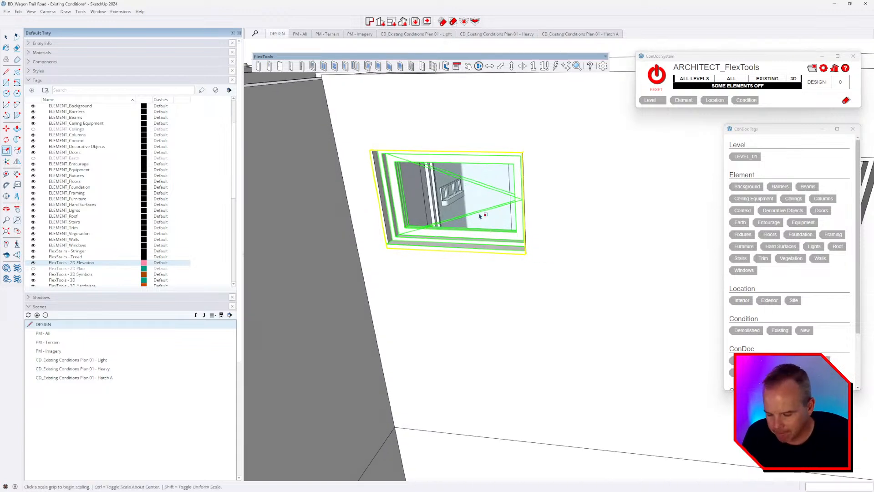
key("space")
middle_click_drag(442, 188, 621, 211)
left_click(456, 65)
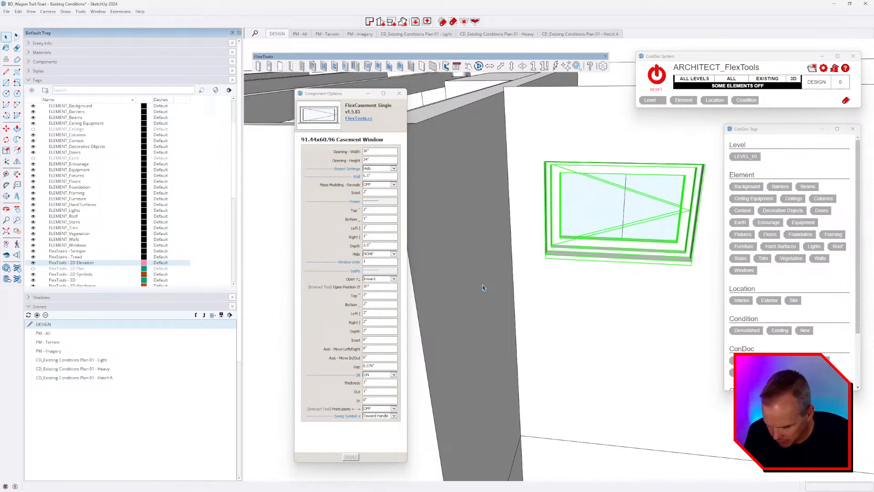
Step: Select the whole casement window and set Window Units to 2
double_click(634, 222)
left_click(631, 209)
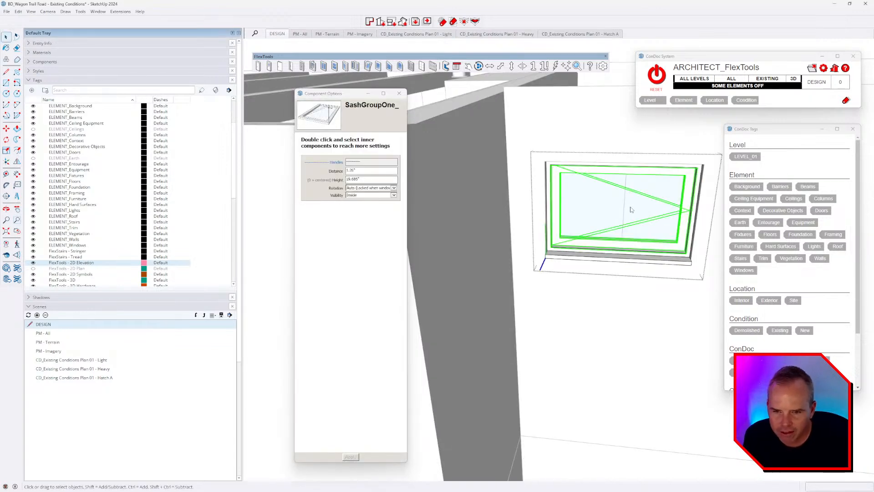
key("Escape")
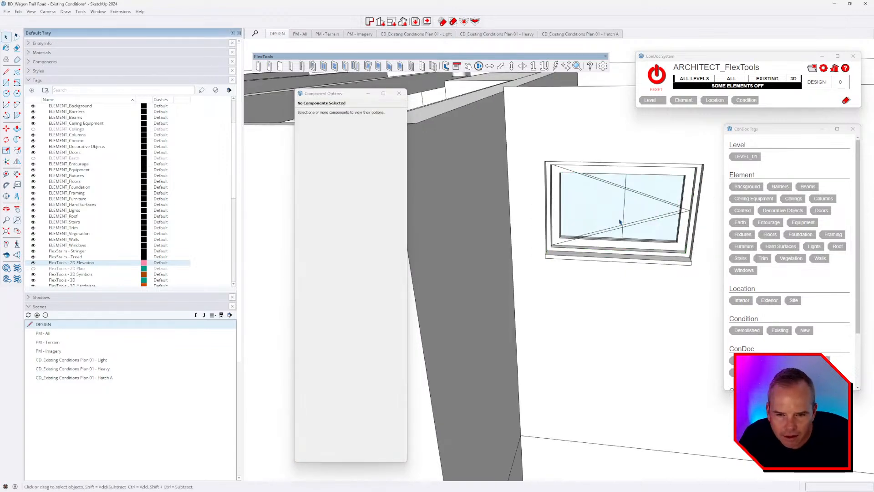
left_click(618, 223)
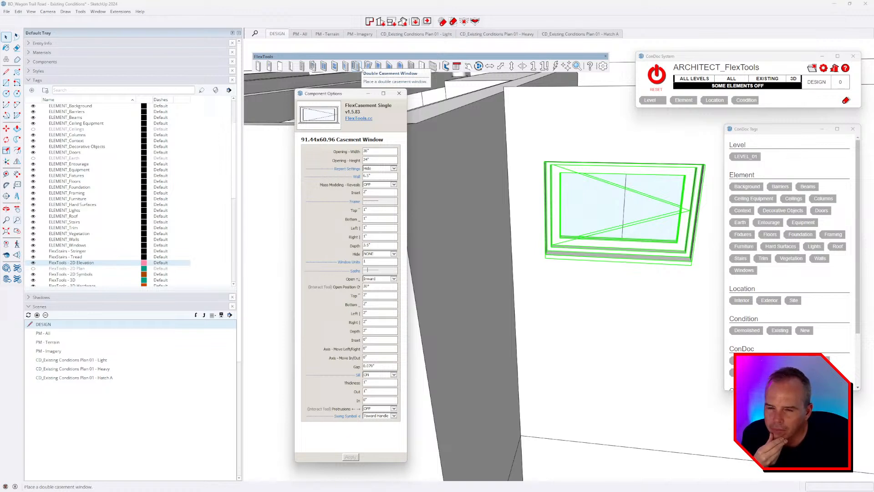
double_click(371, 262)
type("2")
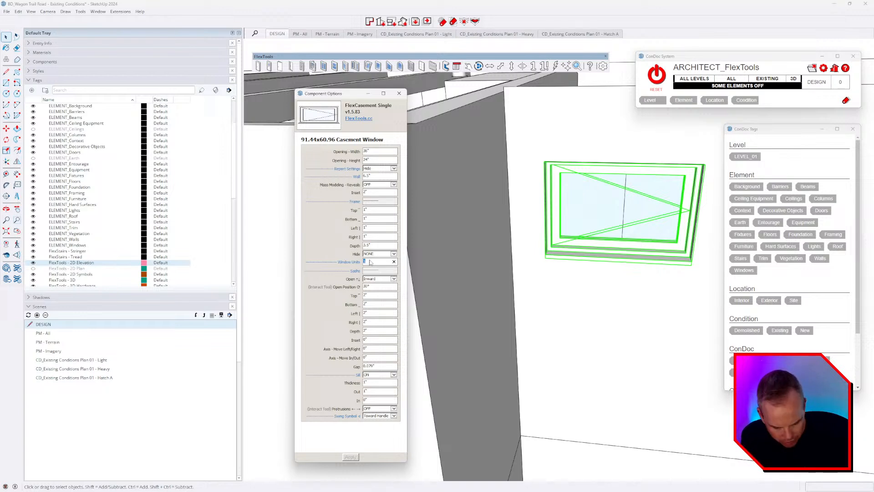
key("Return")
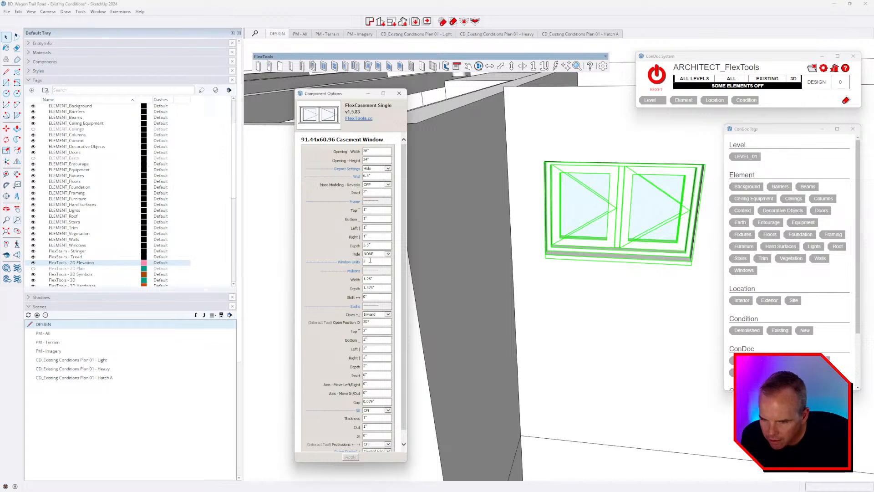
Step: Keep sashes opening Inward, test swing symbol Toward Axis, then apply Toward Handle
left_click(388, 314)
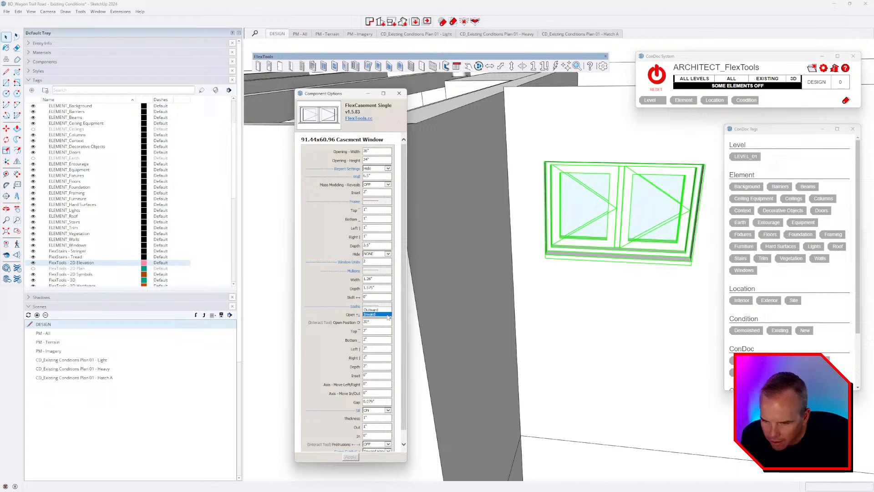
left_click(387, 315)
scroll(380, 374, "down", 1)
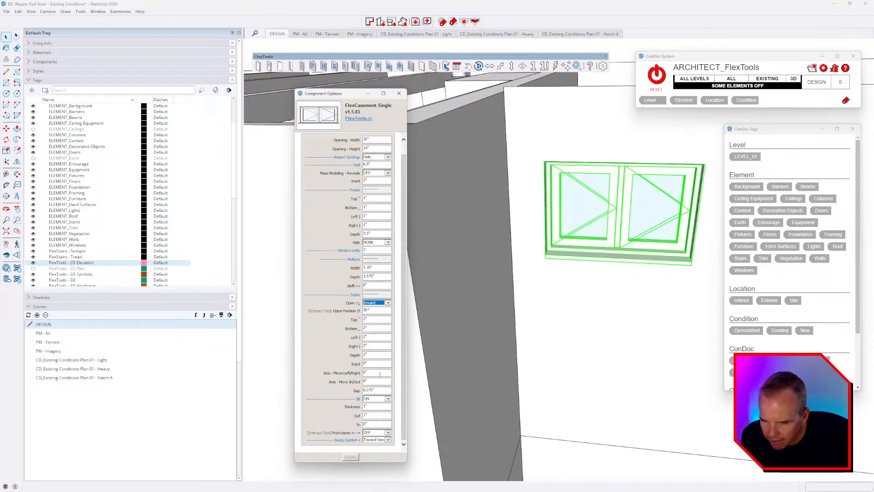
left_click(383, 439)
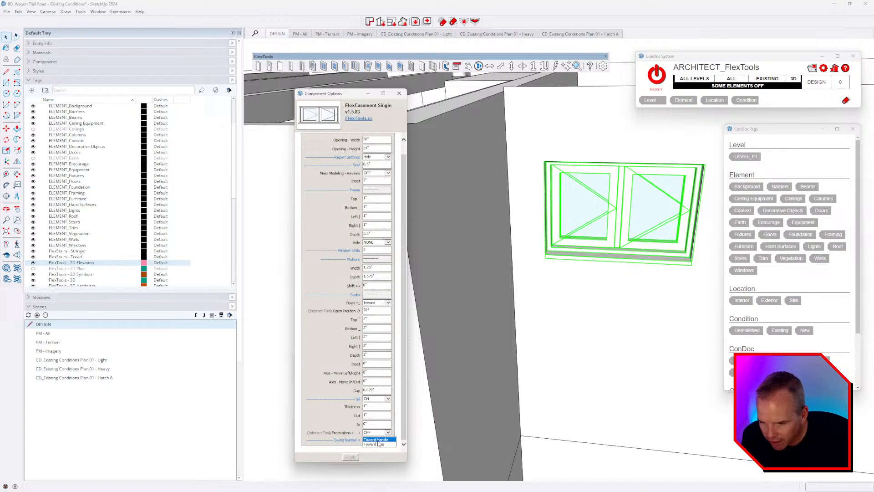
left_click(380, 445)
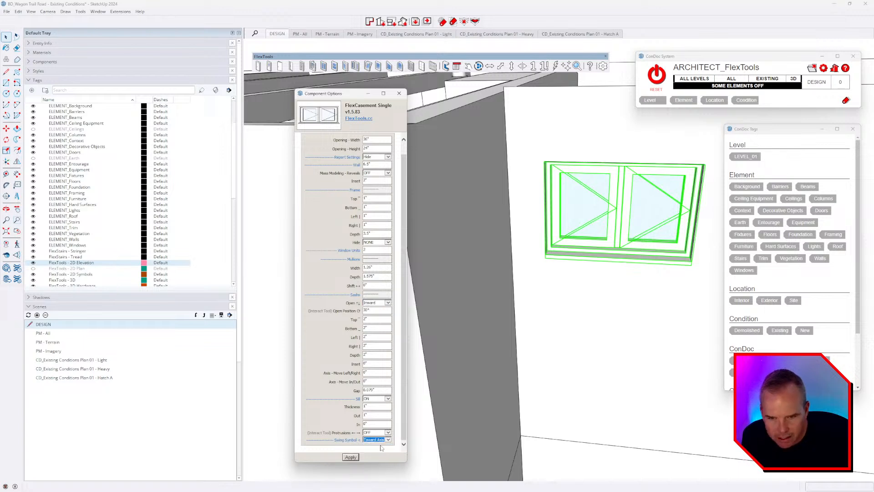
left_click(351, 457)
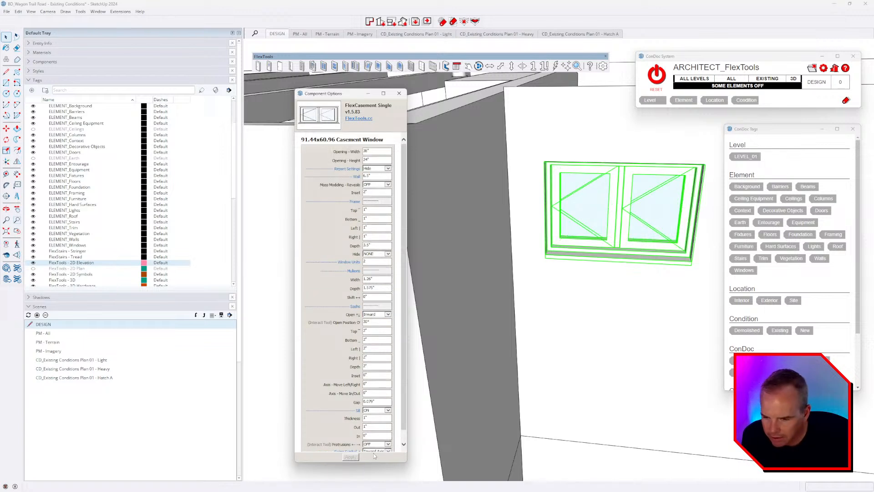
scroll(395, 426, "down", 2)
left_click(383, 442)
left_click(381, 435)
left_click(347, 457)
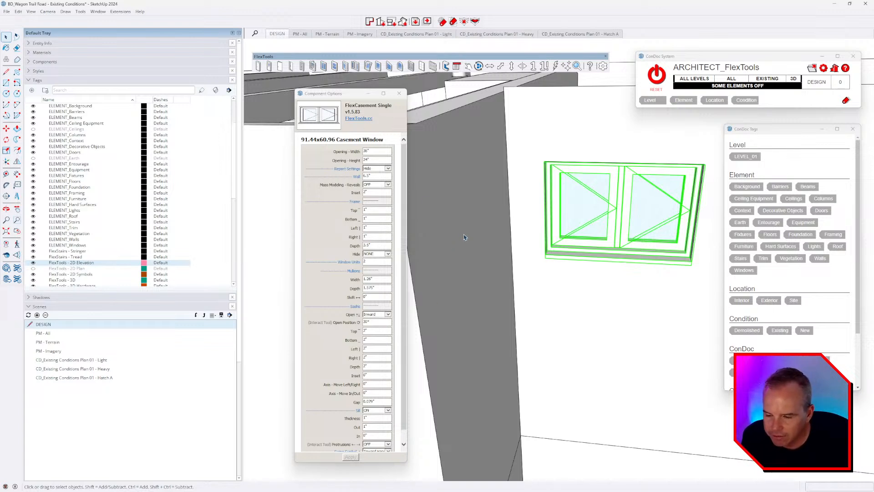
double_click(601, 208)
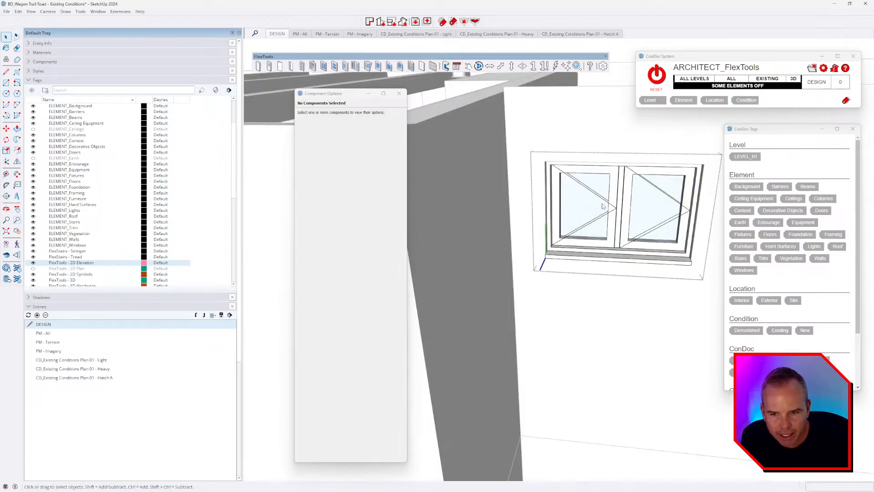
left_click(604, 206)
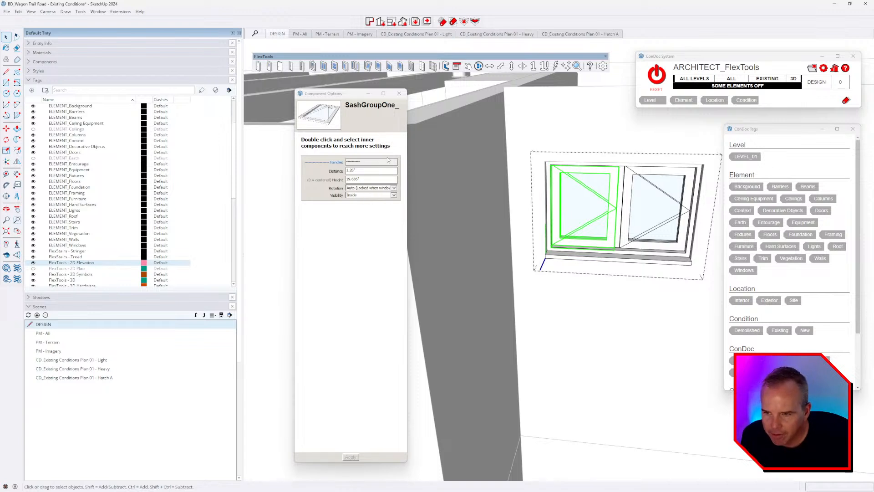
double_click(612, 198)
left_click(613, 193)
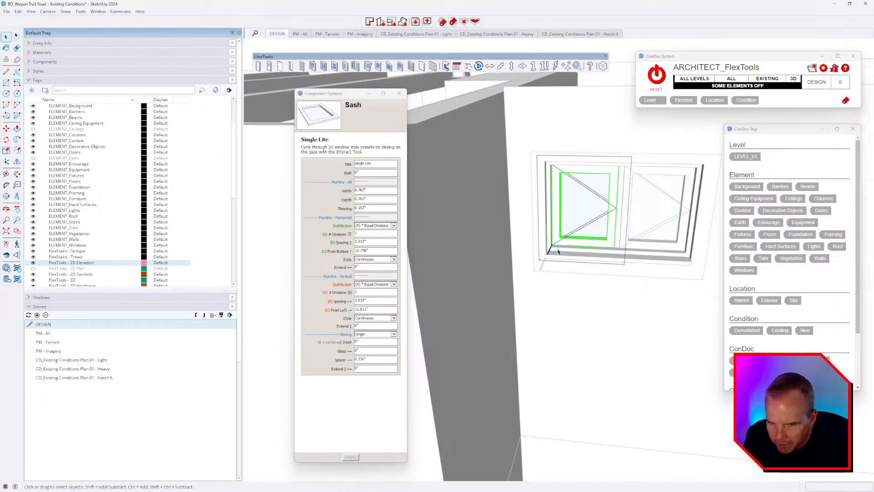
double_click(615, 179)
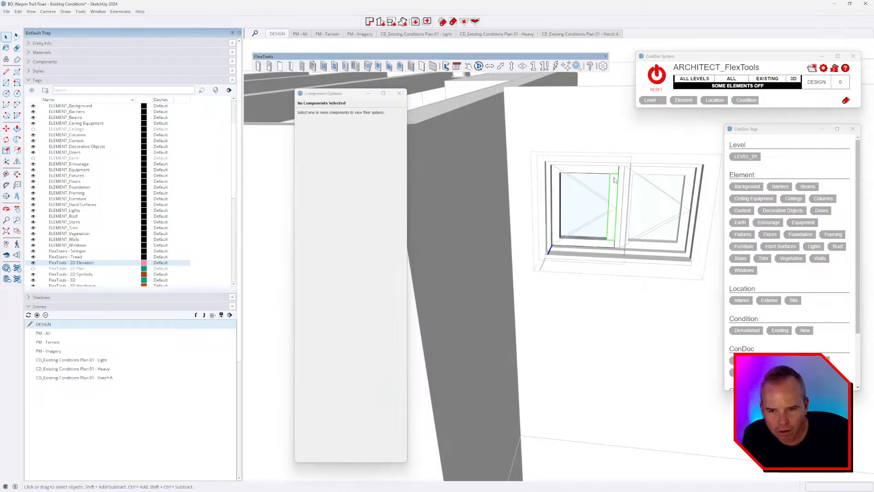
key("Escape")
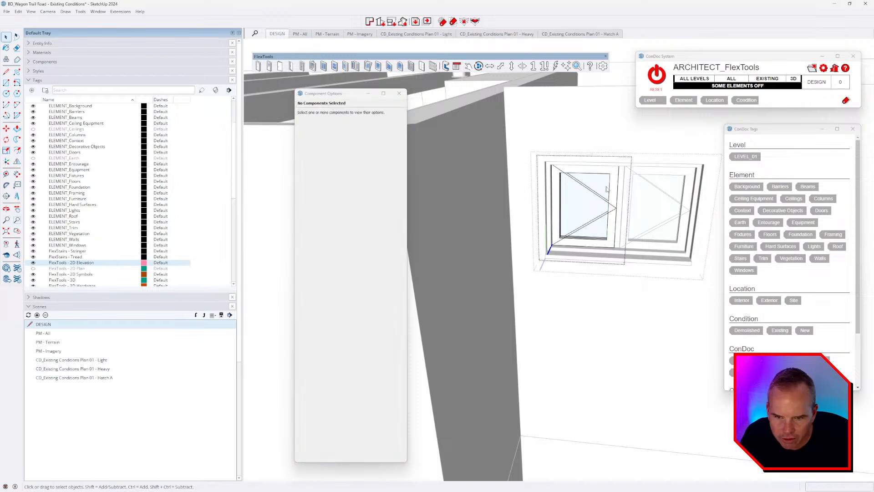
left_click(603, 191)
left_click(596, 196)
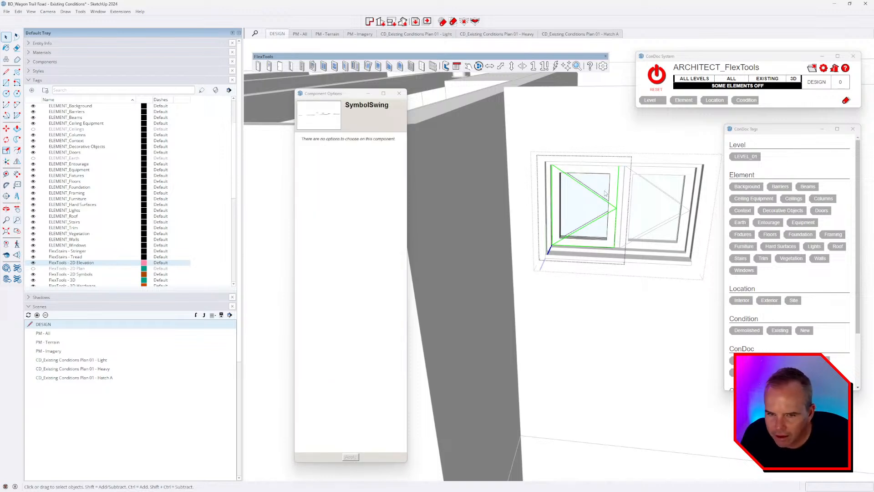
left_click(606, 191)
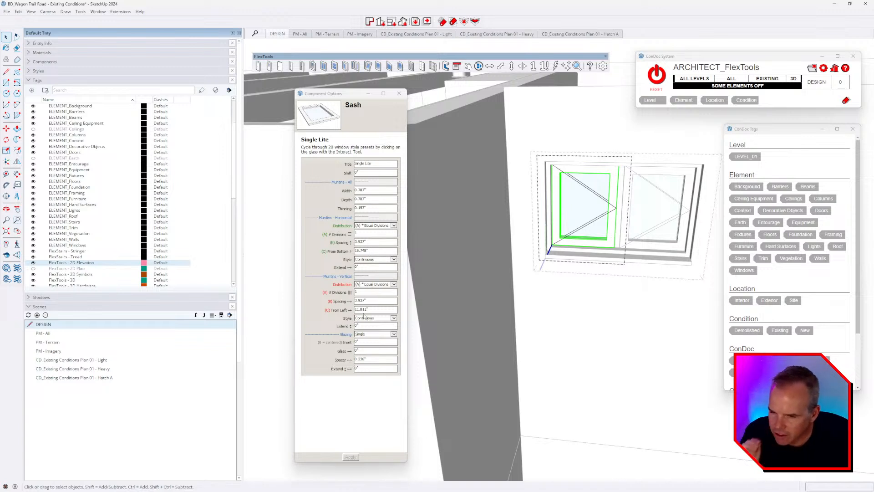
left_click(599, 225)
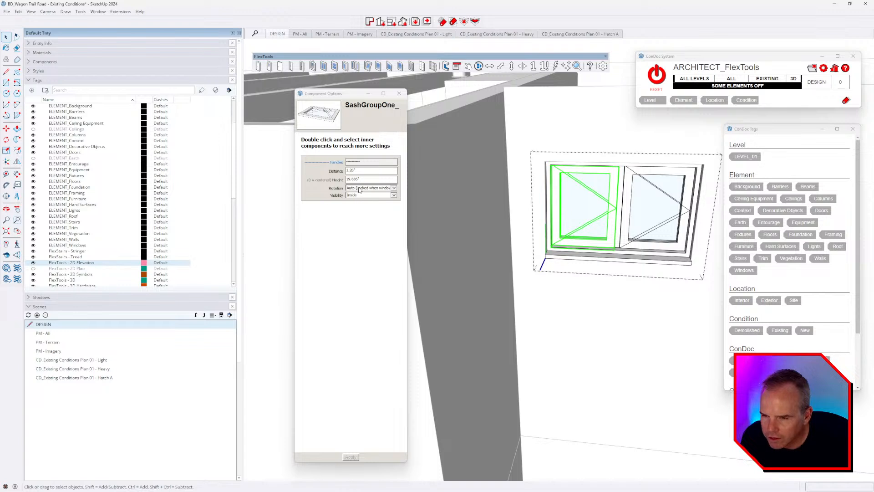
left_click(359, 188)
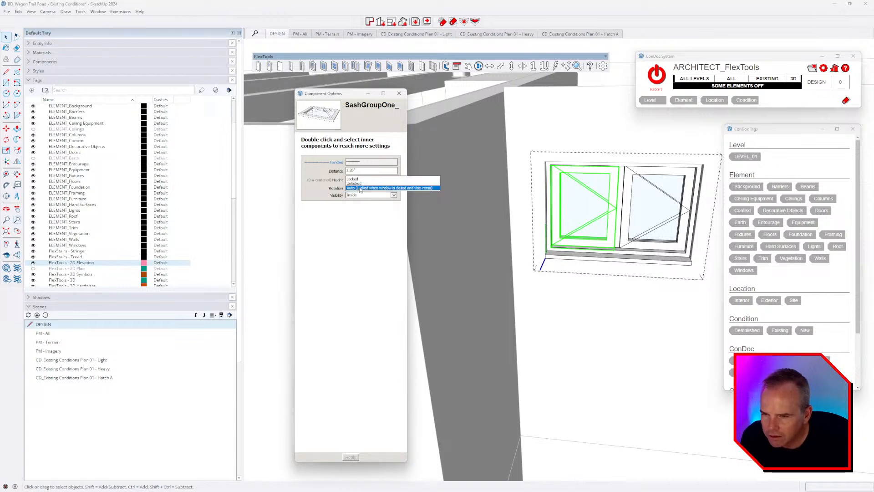
left_click(361, 188)
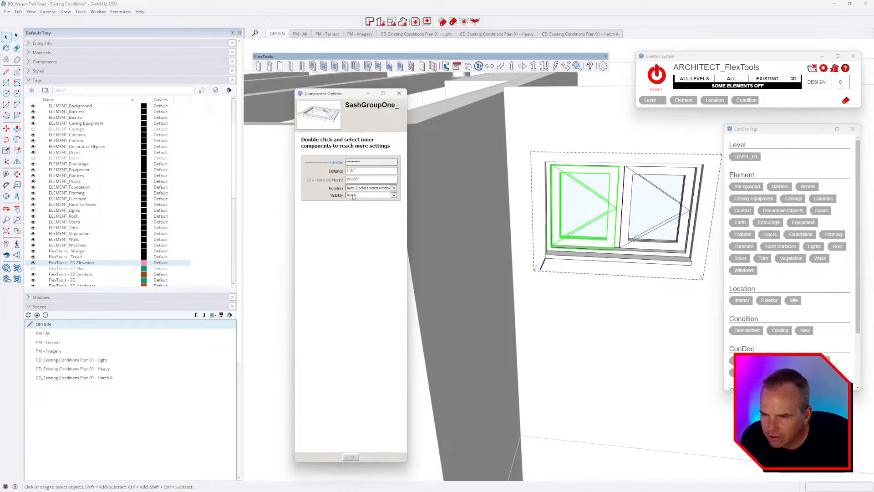
left_click(624, 292)
left_click(587, 222)
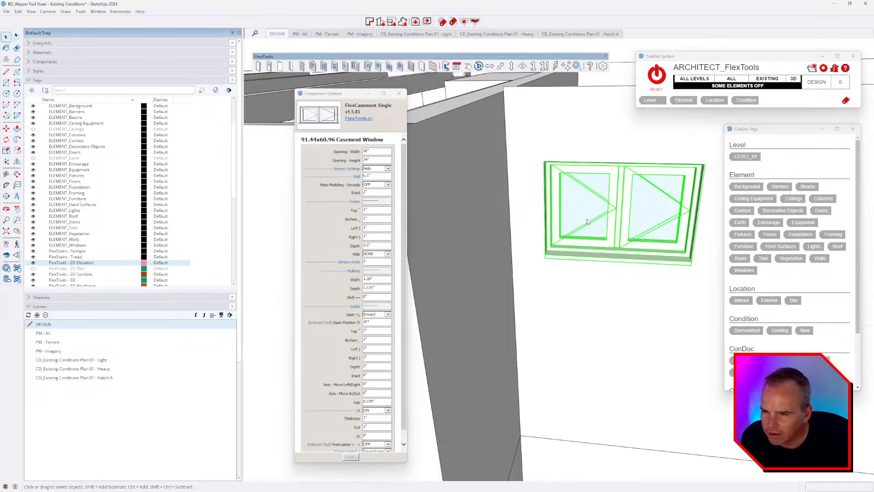
Step: Leave the sashes opening Inward, then delete the casement window from the wall
left_click(371, 315)
left_click(311, 283)
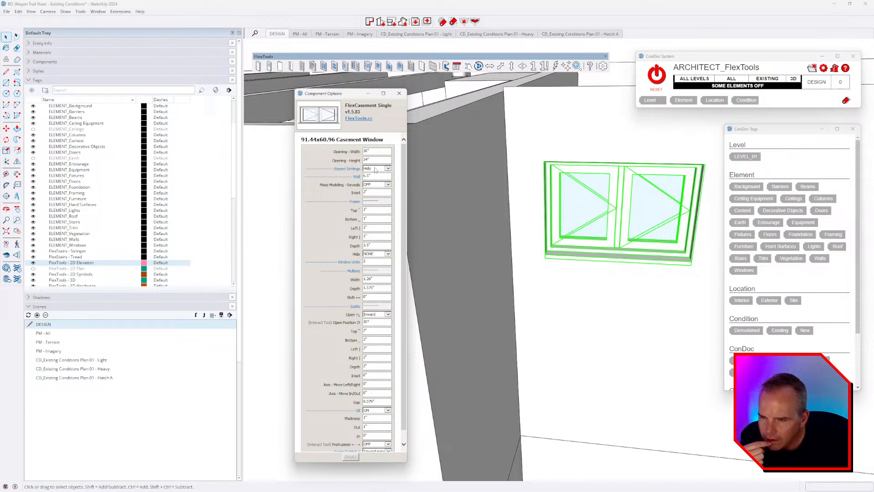
scroll(400, 175, "down", 1)
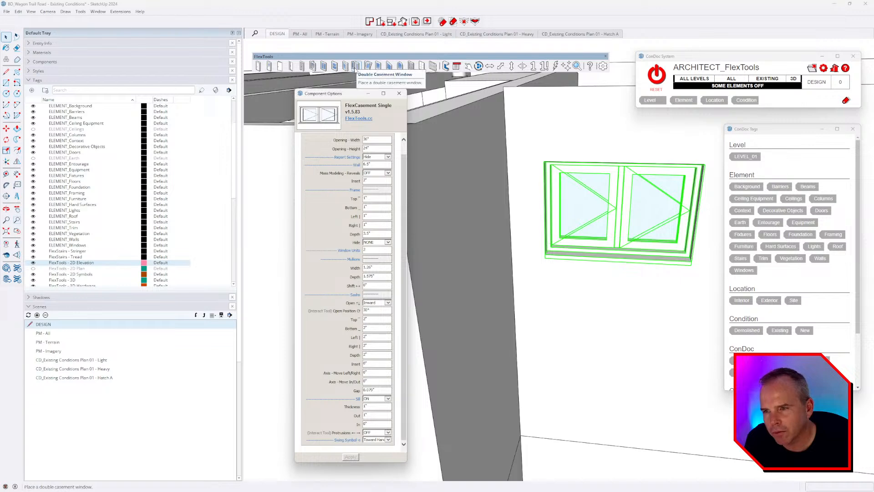
left_click(355, 66)
scroll(605, 301, "down", 4)
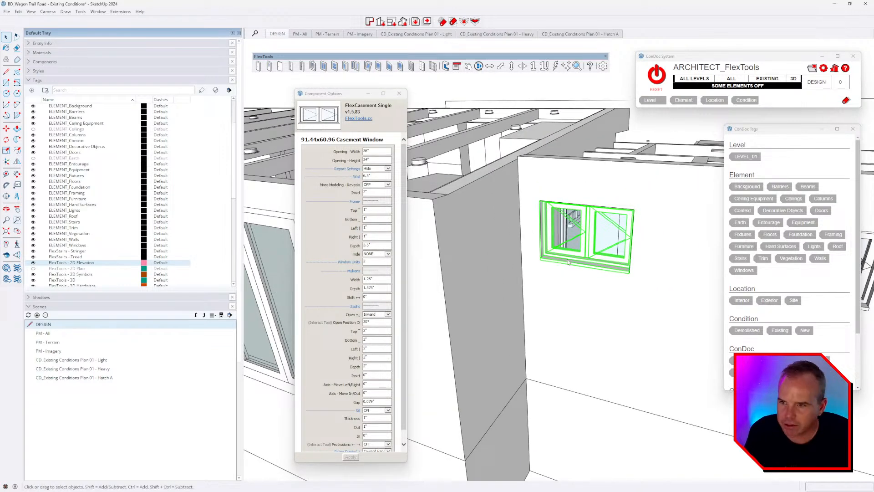
key("Delete")
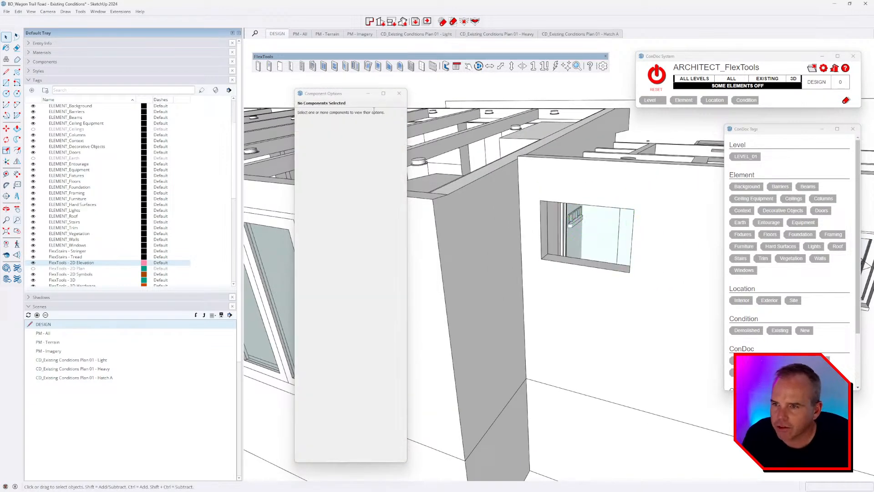
left_click(357, 67)
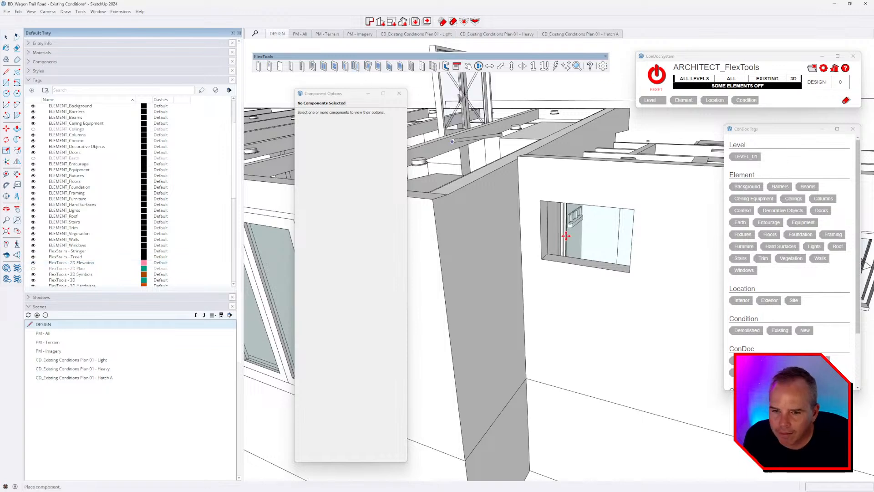
Step: Place a FlexTools double casement window into the wall opening
left_click(544, 258)
scroll(564, 262, "up", 3)
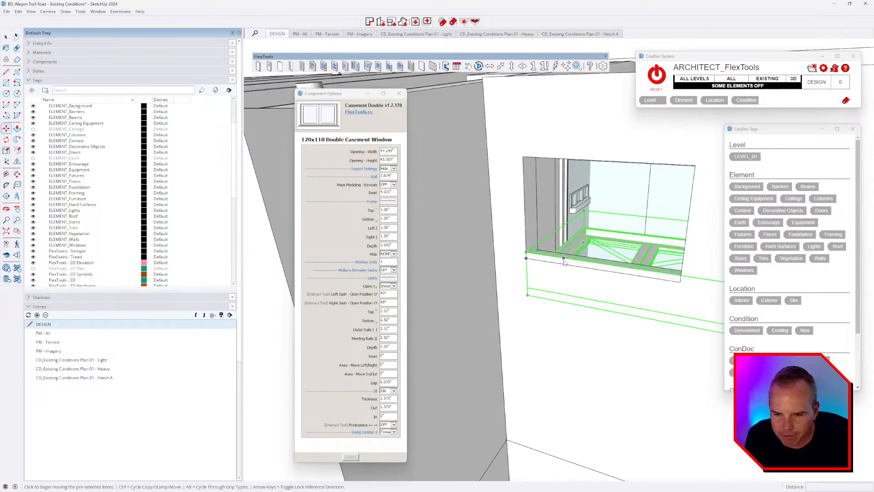
left_click(355, 67)
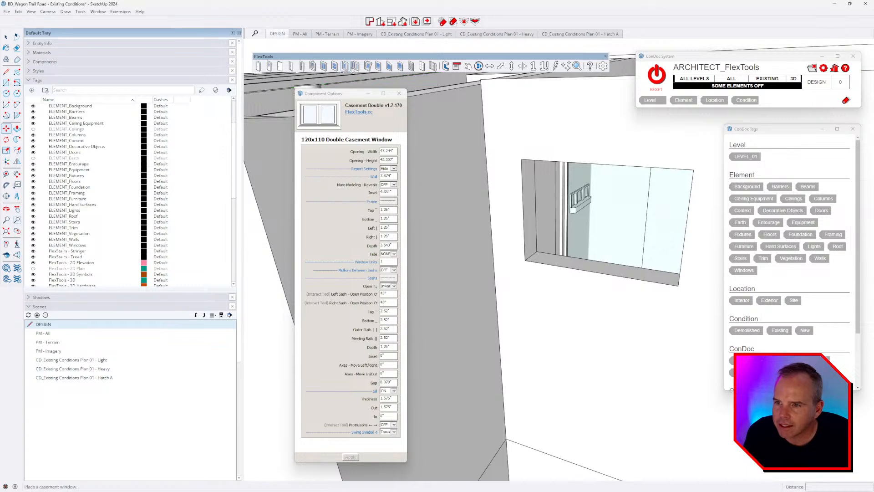
left_click(355, 67)
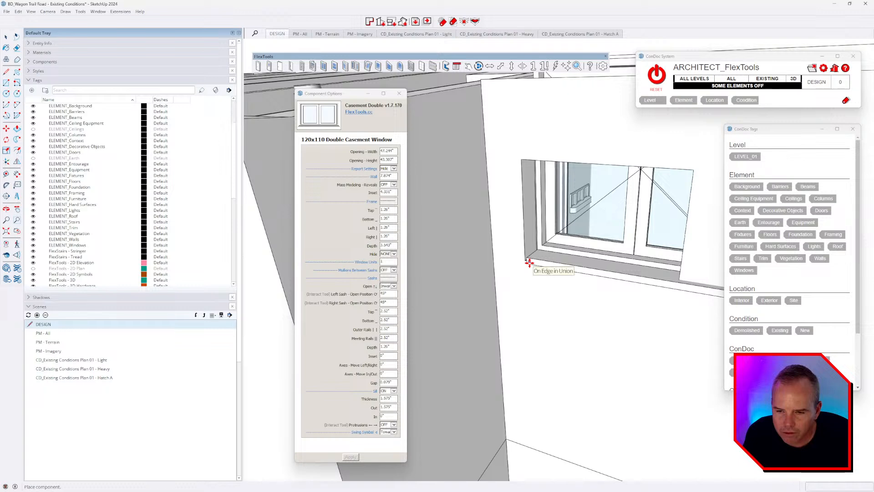
left_click(525, 262)
scroll(528, 292, "down", 3)
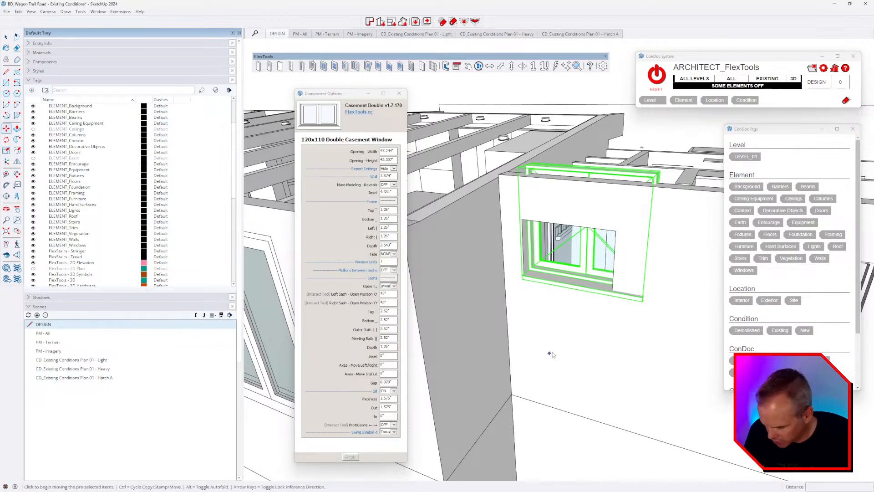
Step: Scale the double casement window to 36" wide by 24" high
key("s")
left_click_drag(650, 237, 614, 233)
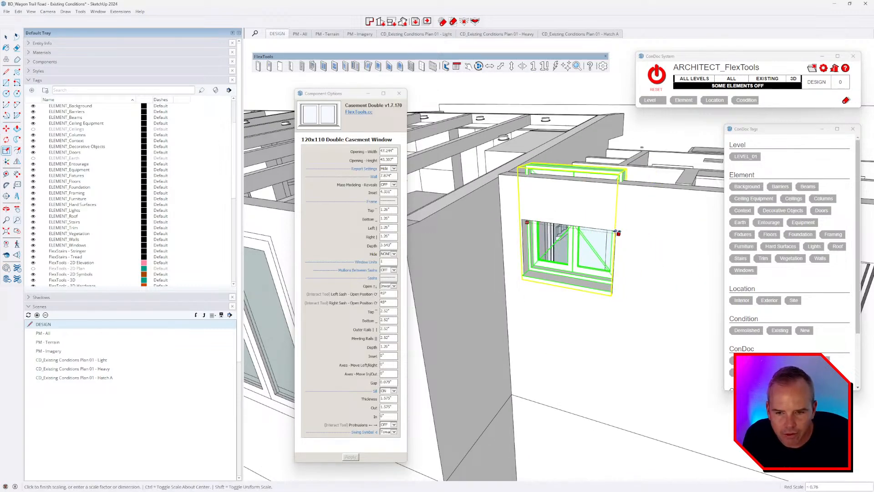
left_click_drag(571, 168, 574, 224)
scroll(607, 263, "up", 2)
middle_click_drag(606, 261, 675, 210)
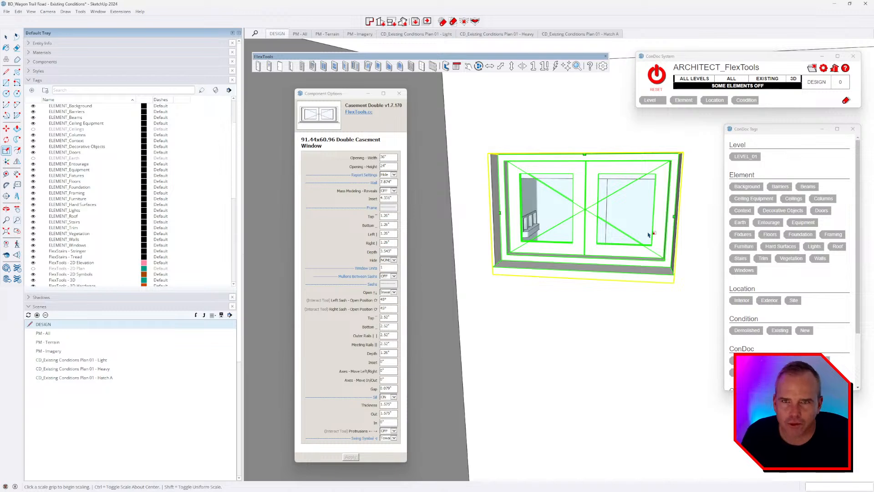
middle_click_drag(648, 235, 569, 268)
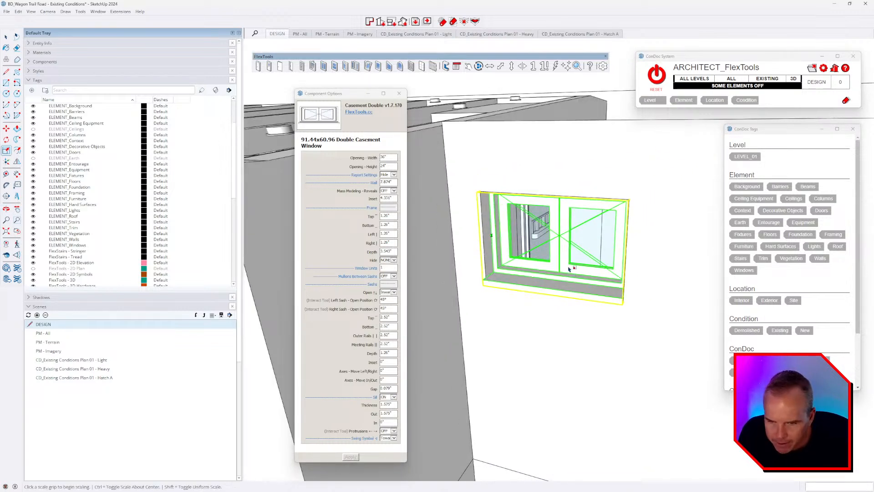
Step: Set the frame top, bottom, left and right to 1", depth 3.5", and inset 3"
left_click(391, 216)
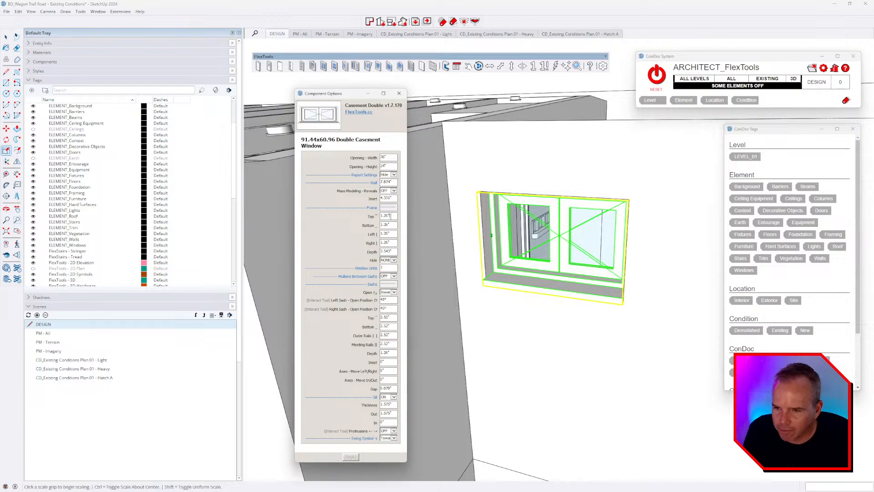
left_click_drag(394, 216, 374, 216)
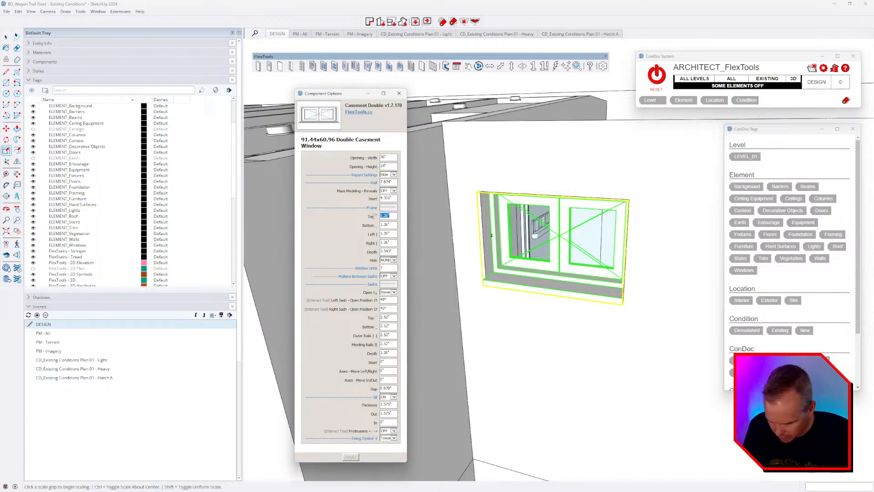
type("1")
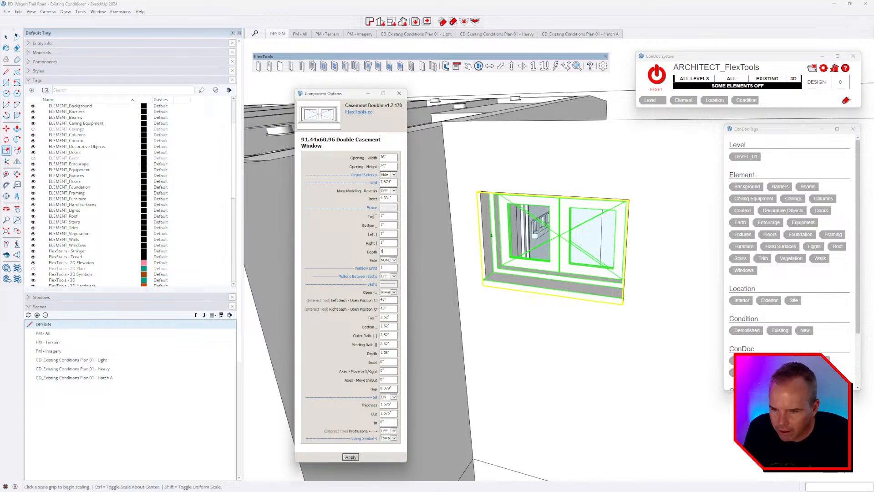
type("\t1\t1\t1\t15")
key("Tab")
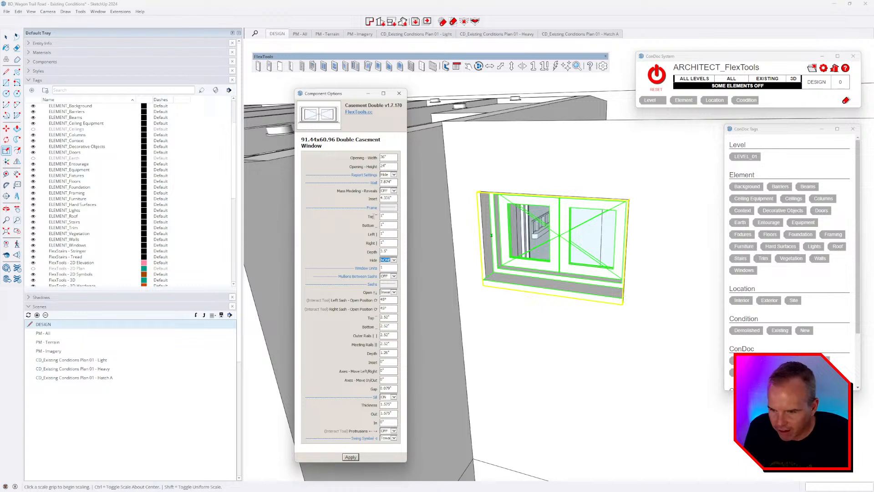
left_click_drag(395, 199, 363, 205)
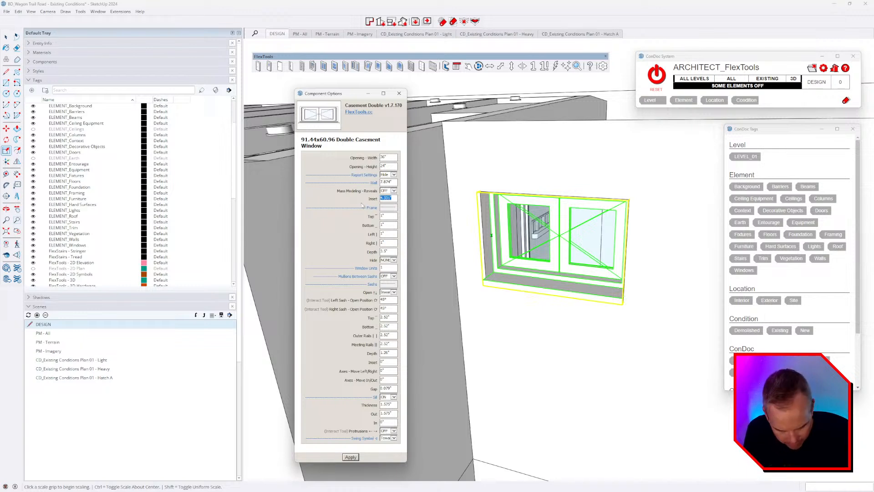
type("3")
key("Return")
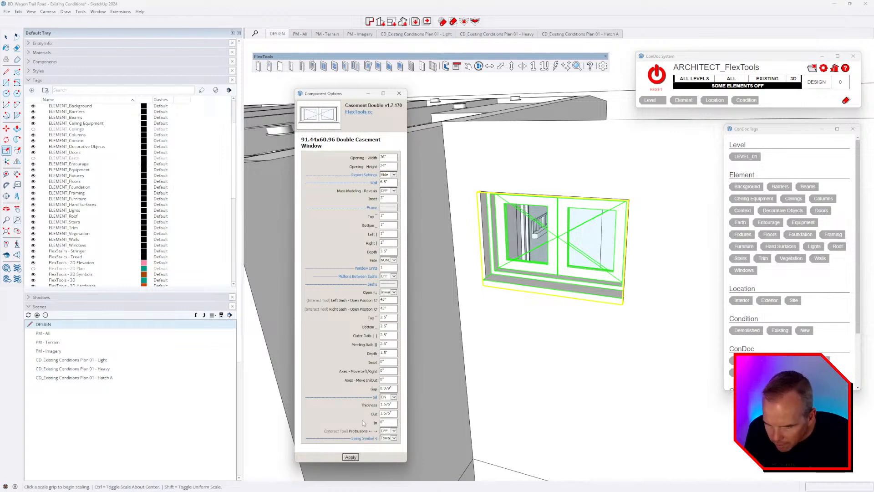
Step: Give the sill a 1" thickness and a 1" outward projection
middle_click_drag(584, 328, 549, 303)
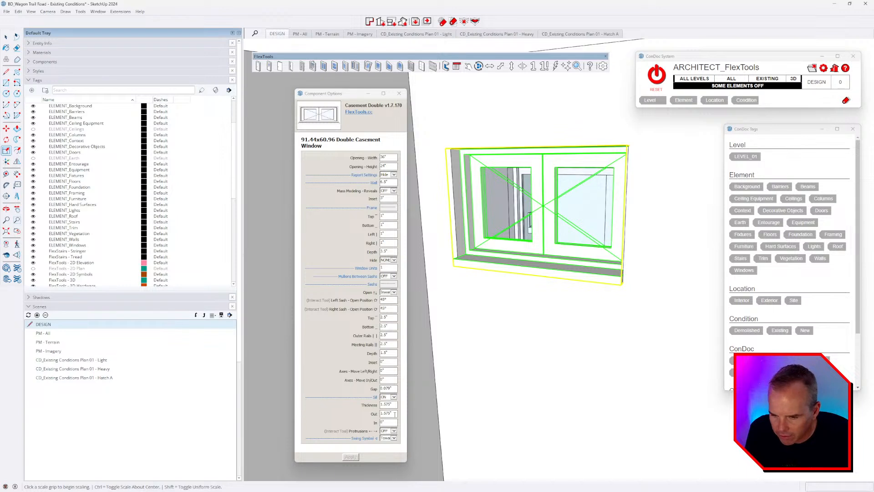
left_click_drag(394, 404, 359, 404)
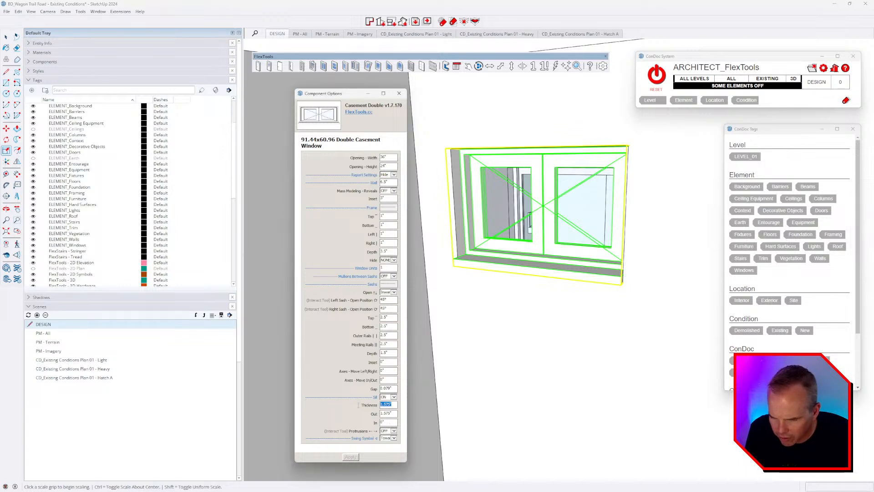
key("Return")
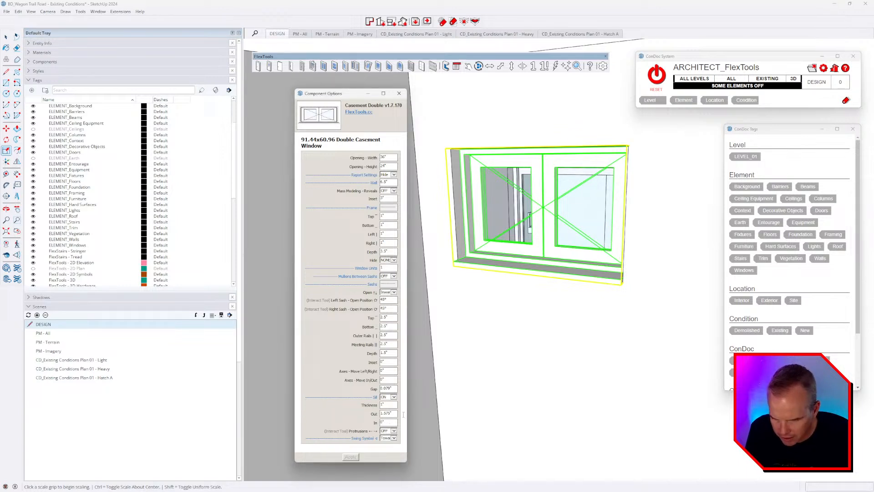
type("1")
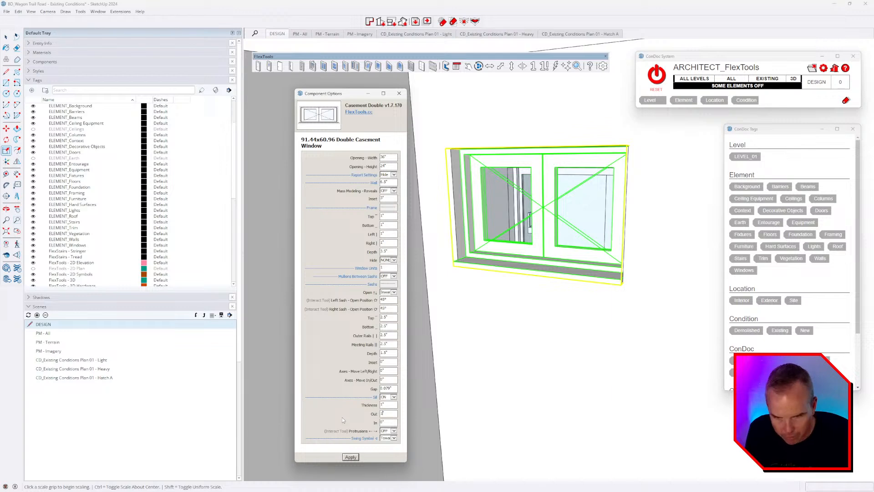
key("Return")
Step: Select both casement windows in the wall together
middle_click_drag(455, 349, 556, 316)
key("s")
scroll(542, 290, "down", 2)
key("space")
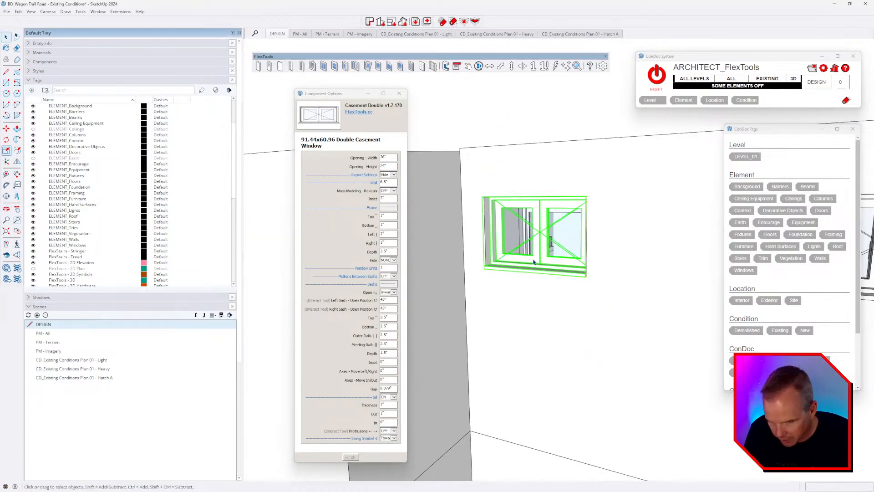
scroll(540, 275, "down", 3)
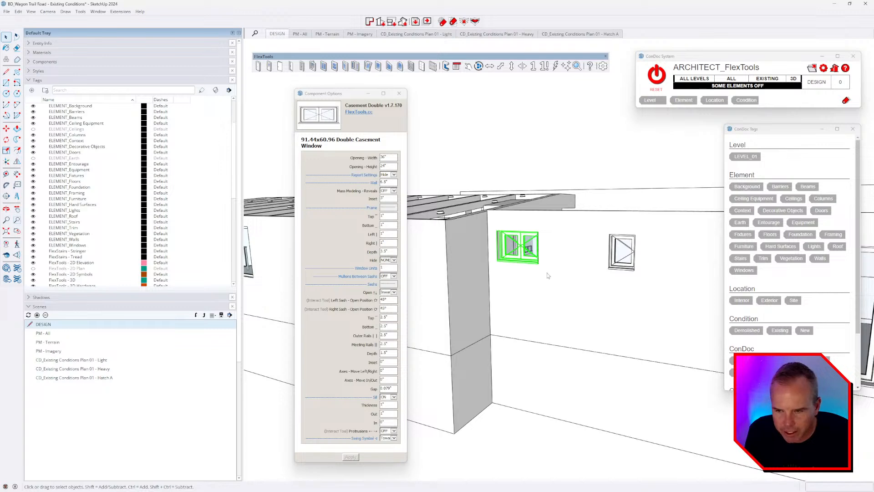
scroll(616, 262, "down", 3)
middle_click_drag(589, 263, 566, 264)
scroll(557, 257, "up", 2)
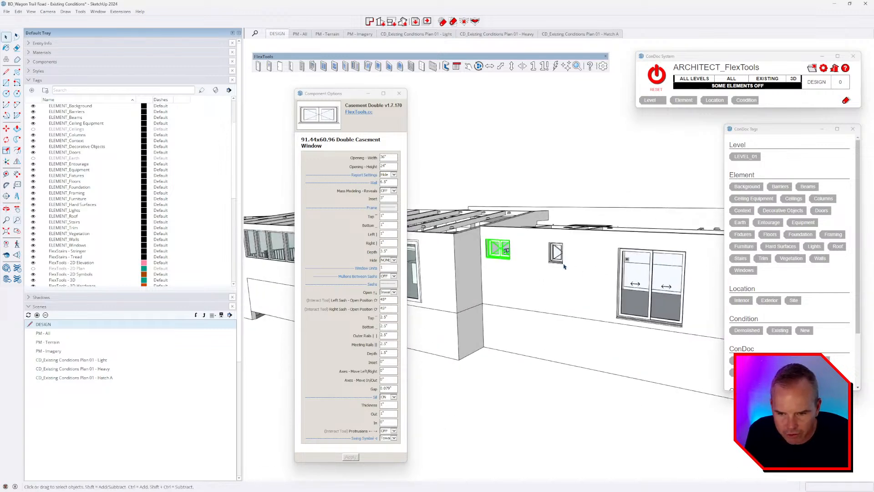
left_click(555, 251, "shift")
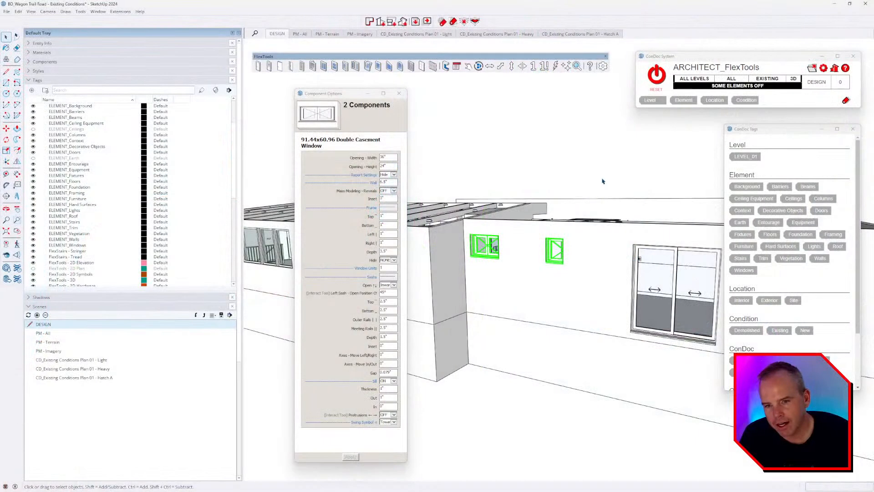
Step: Tag the casement windows LEVEL_01, Windows, Exterior and Existing
left_click(746, 157)
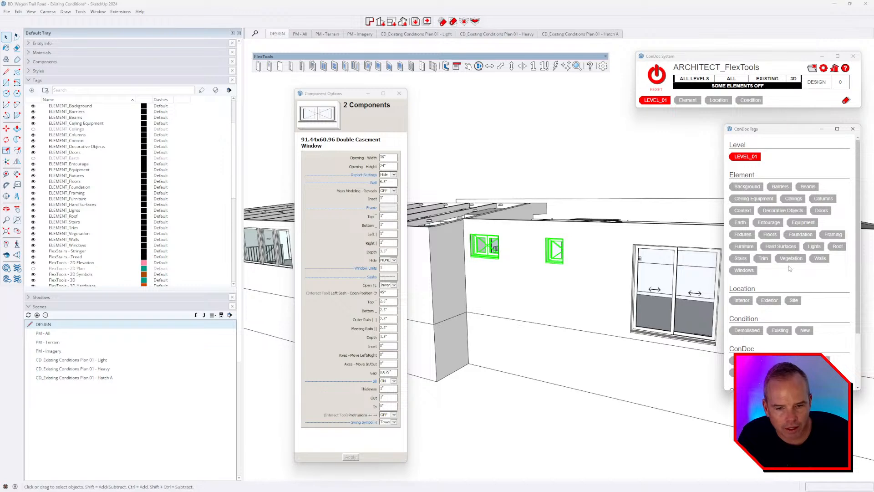
left_click(743, 270)
left_click(769, 300)
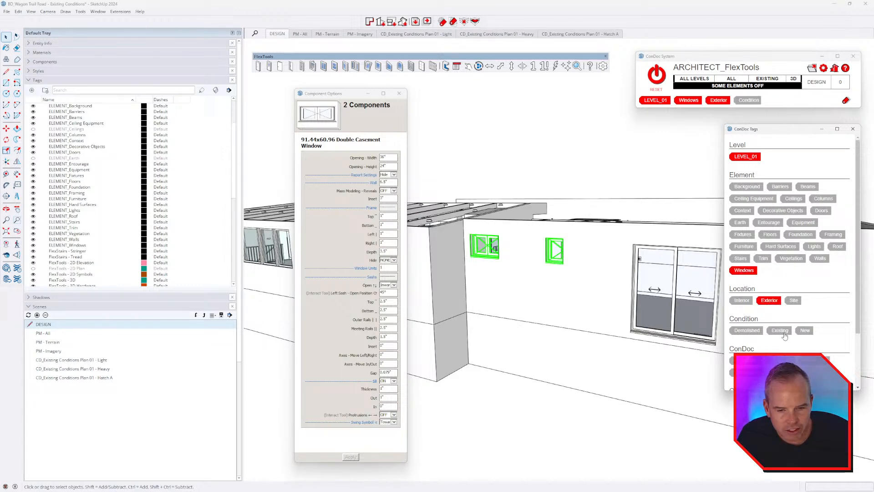
left_click(780, 330)
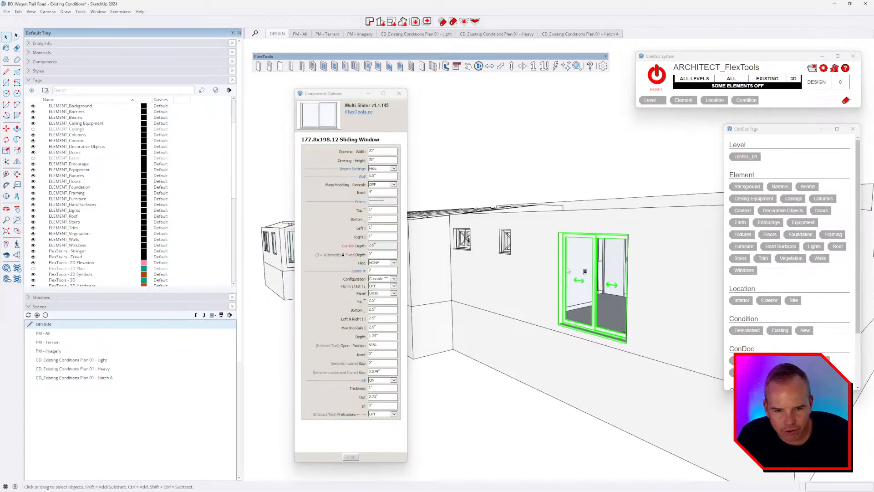
Step: Tag the sliding unit LEVEL_01, Doors and Existing, replacing its Windows tag
left_click(737, 158)
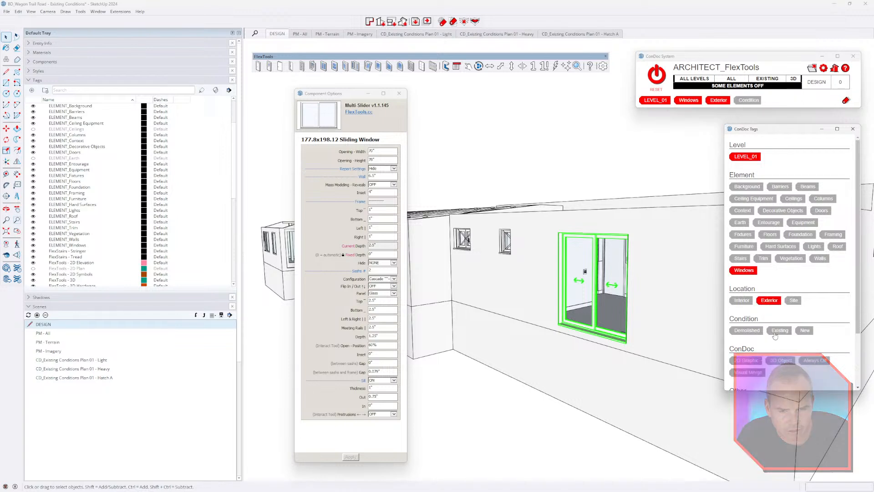
left_click(748, 271)
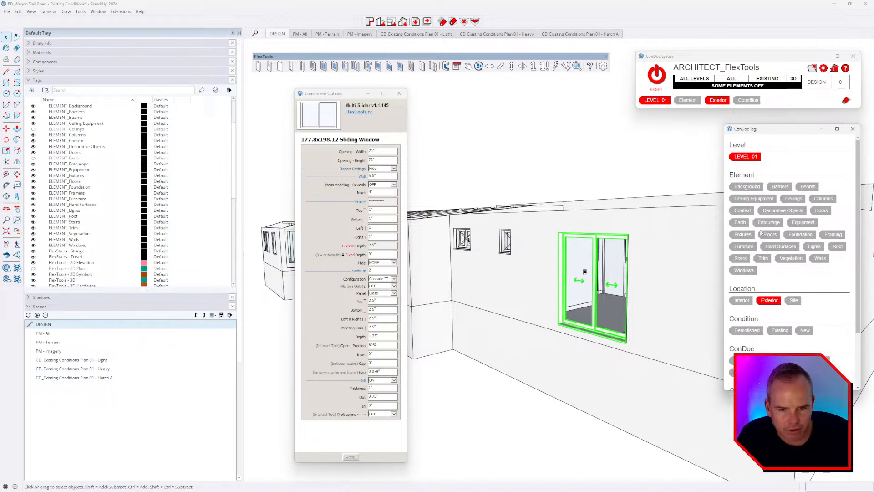
left_click(821, 211)
left_click(780, 330)
scroll(557, 248, "down", 2)
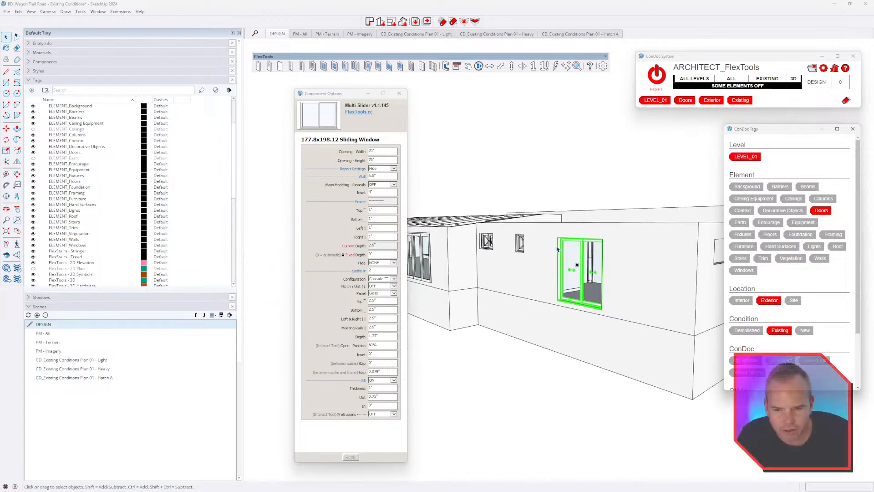
middle_click_drag(557, 249, 569, 273)
left_click(603, 191)
scroll(475, 203, "down", 5)
scroll(550, 219, "up", 4)
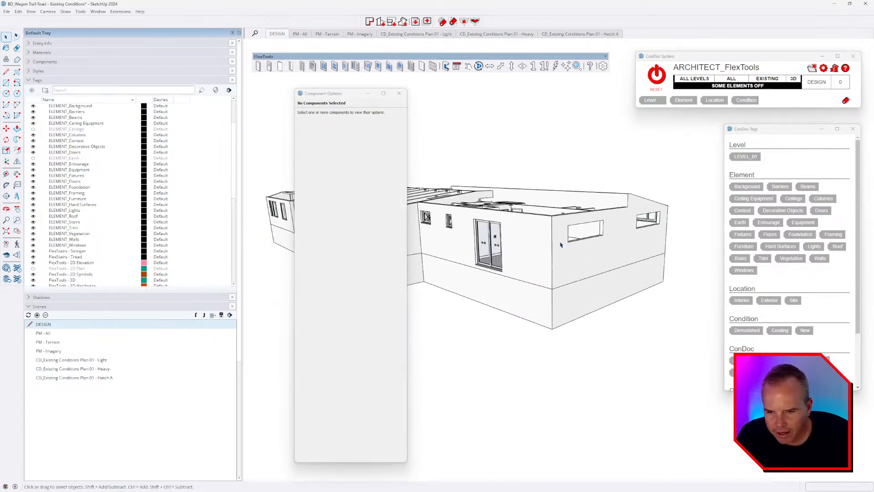
scroll(561, 244, "up", 8)
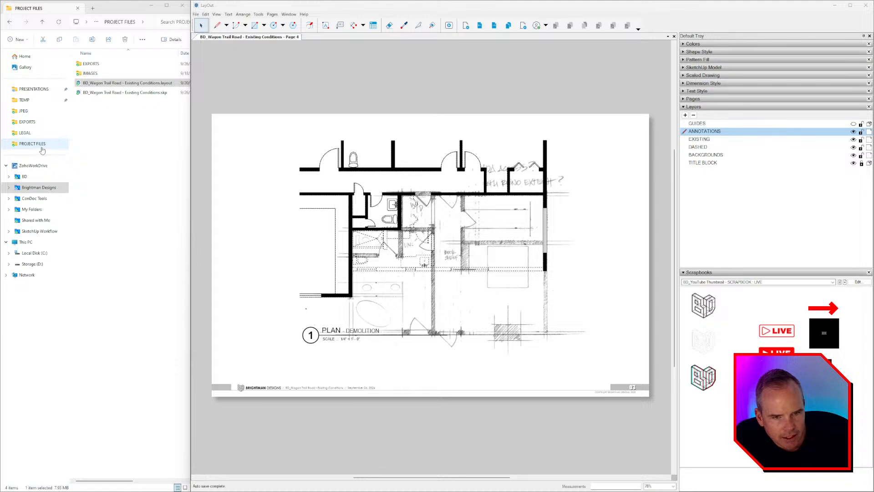
left_click(39, 187)
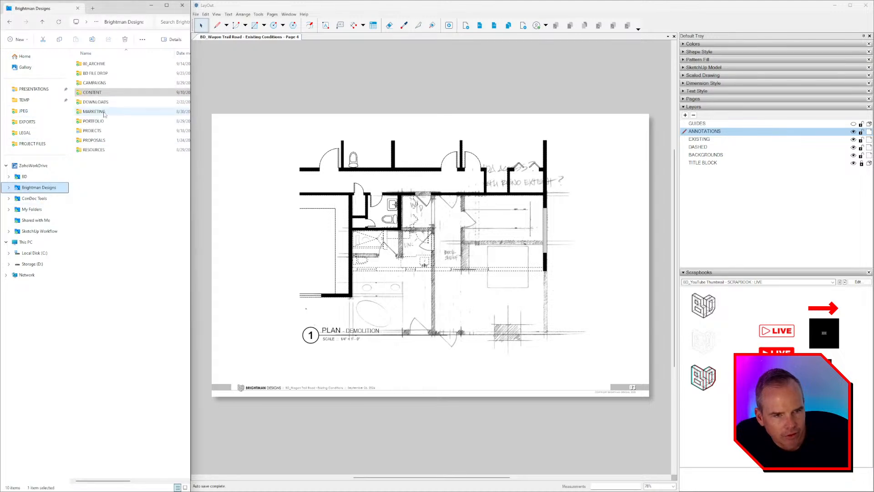
double_click(92, 130)
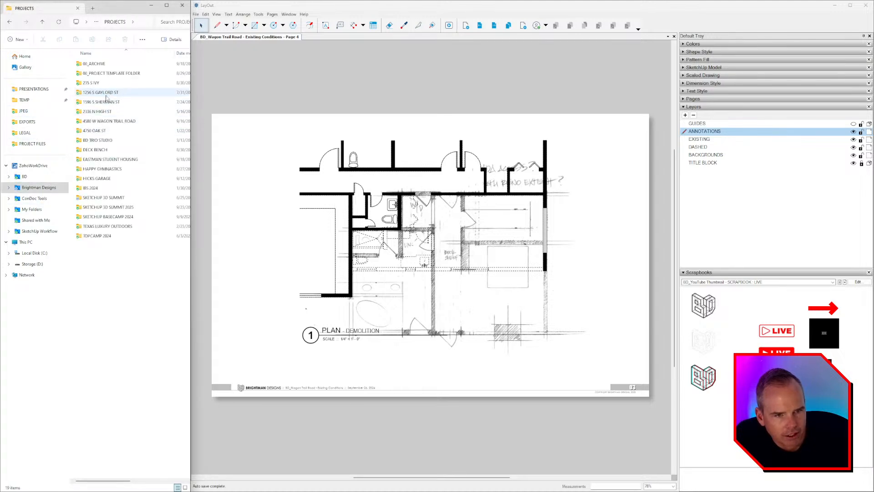
left_click(110, 121)
double_click(111, 121)
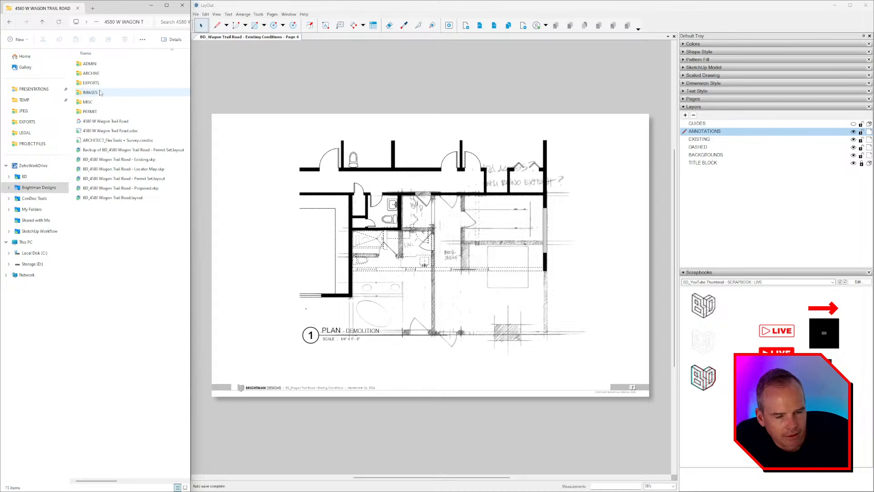
left_click(39, 187)
left_click(99, 94)
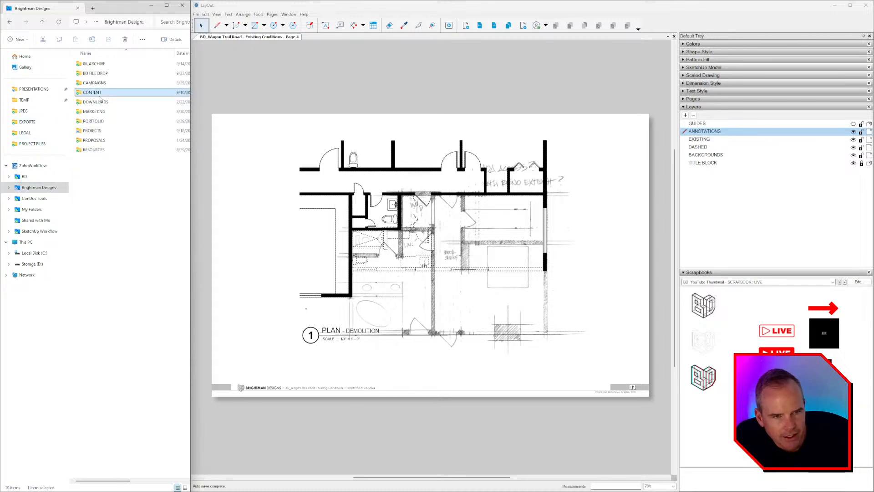
double_click(99, 96)
double_click(102, 93)
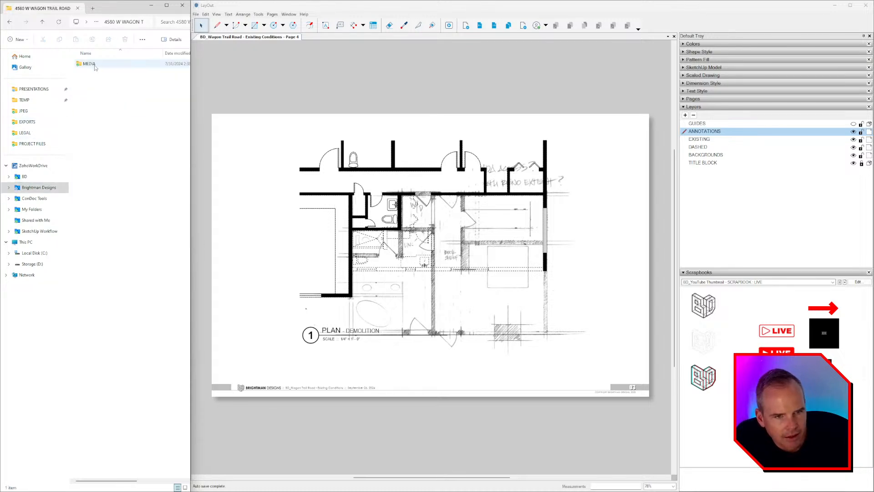
double_click(95, 66)
double_click(89, 83)
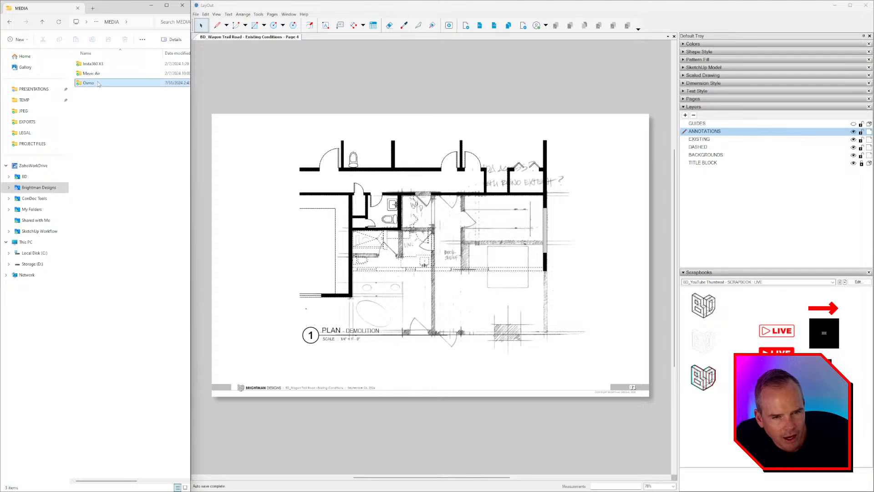
left_click(136, 193)
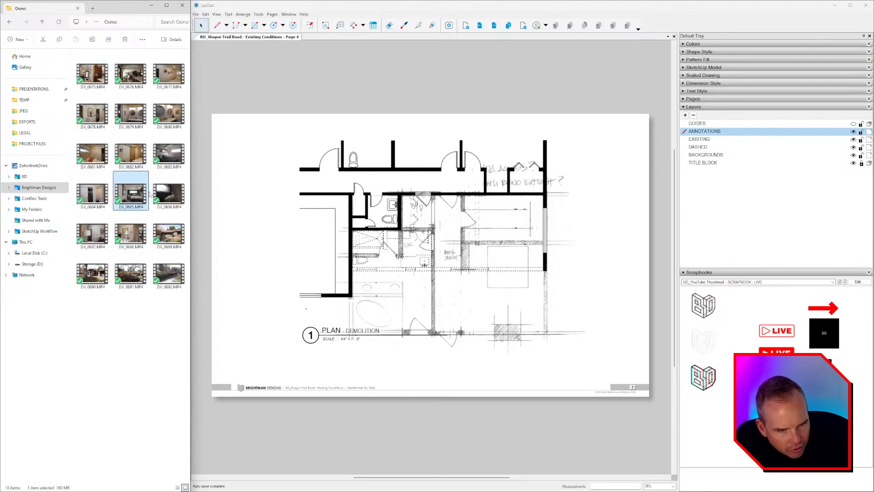
left_click(168, 193)
double_click(168, 194)
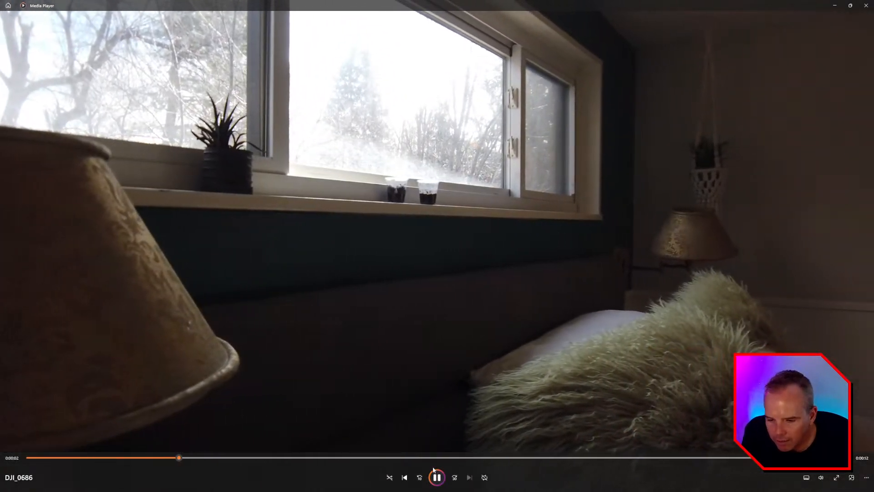
left_click(435, 476)
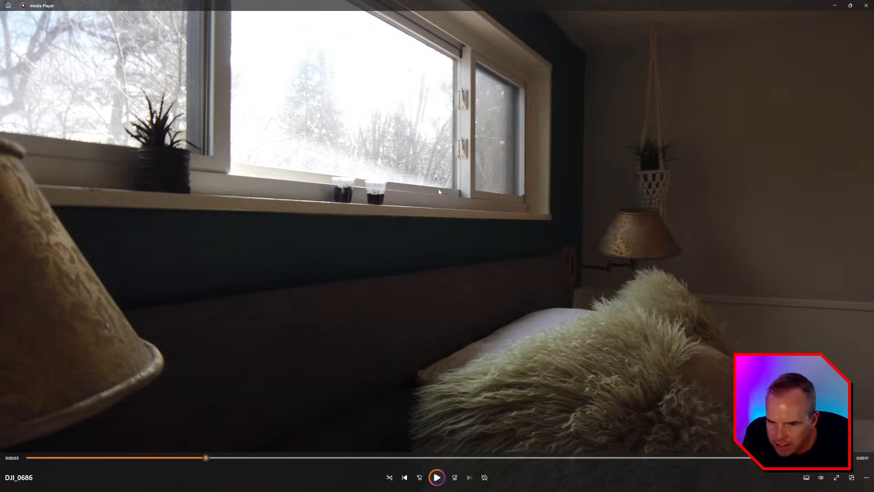
left_click(437, 476)
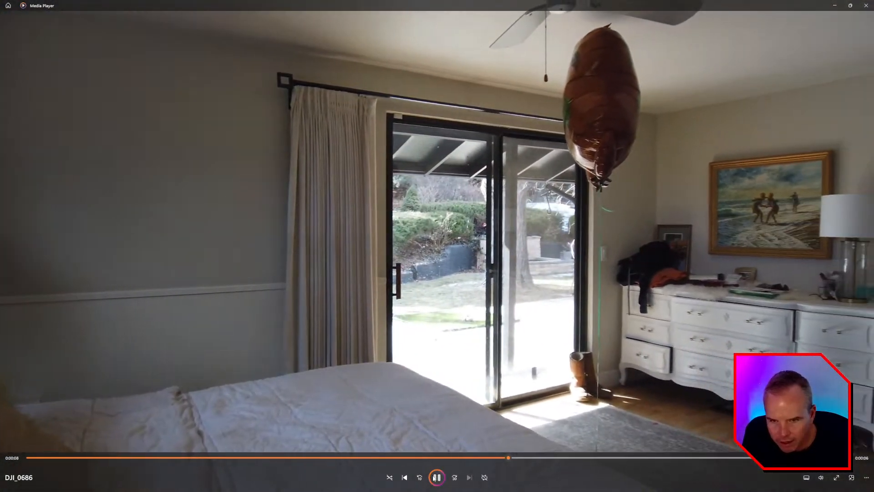
left_click(436, 477)
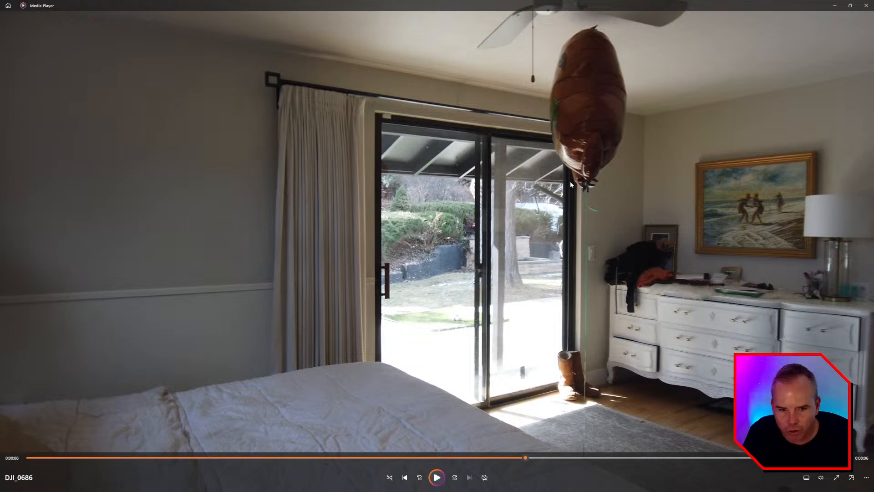
left_click(437, 477)
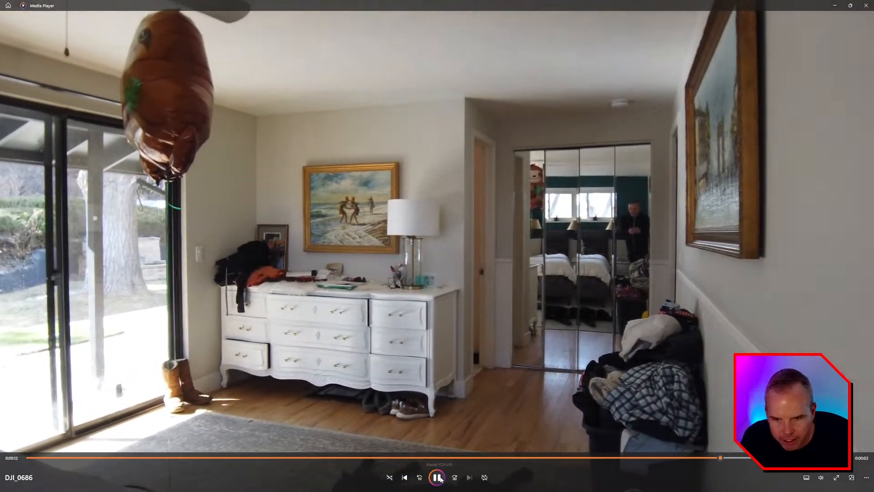
left_click(438, 476)
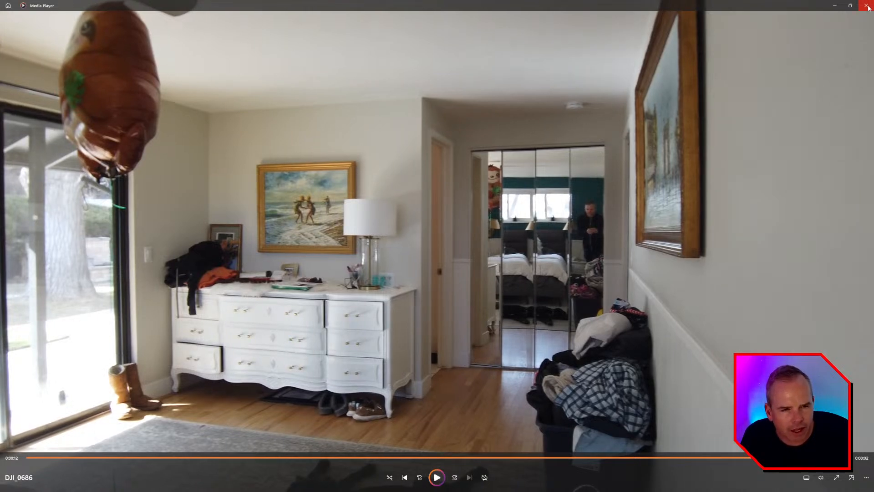
key("alt+F4")
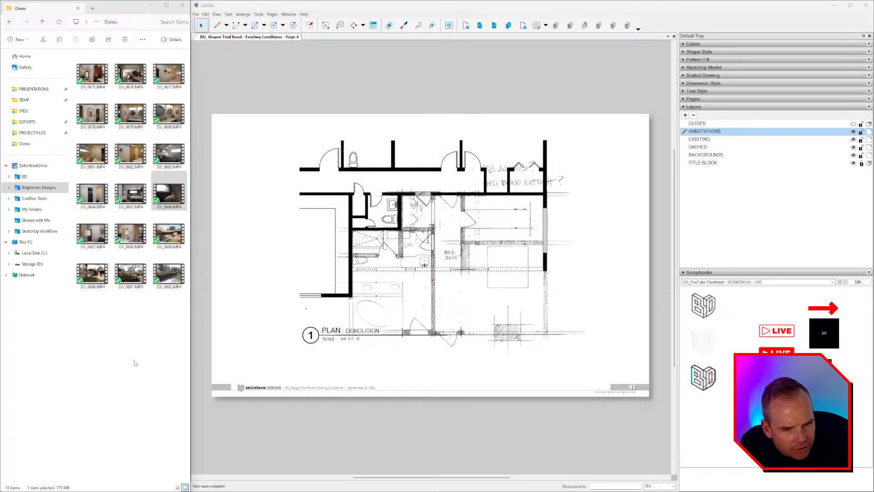
Step: Play clip DJI_0687, pause it on the bedroom window wall, and switch back to SketchUp
double_click(101, 242)
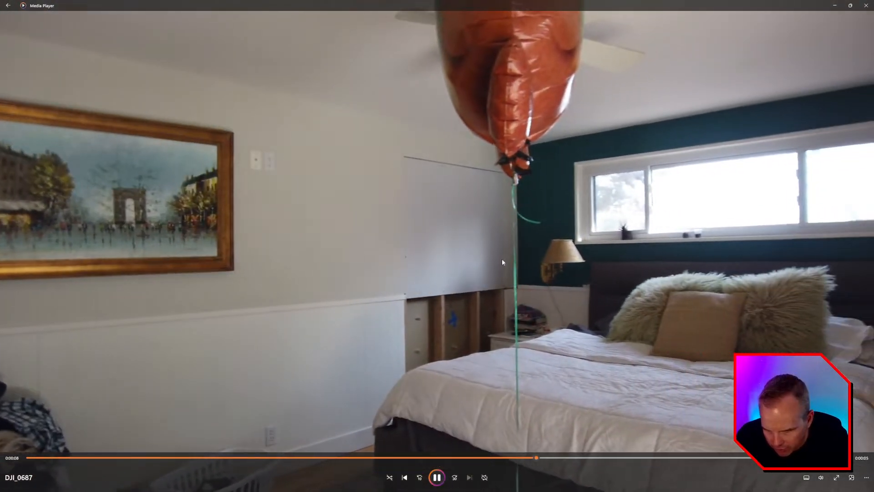
left_click(437, 477)
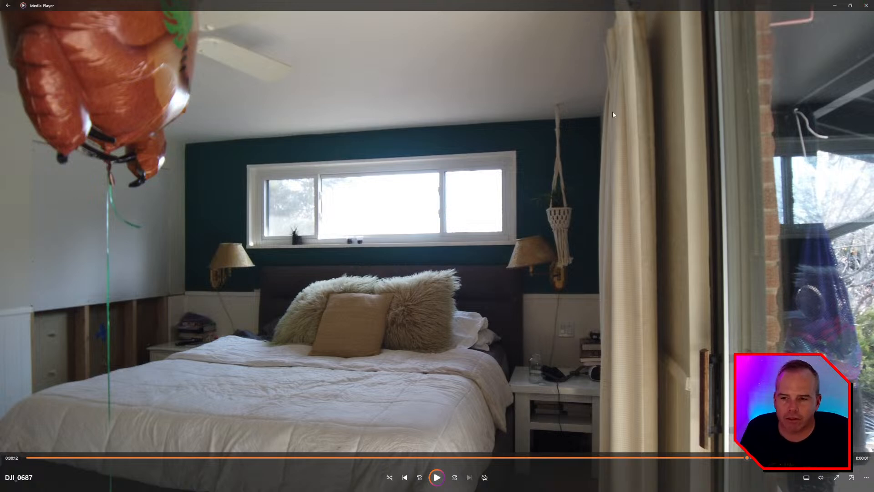
key("alt+Tab")
key("Tab")
key("Tab")
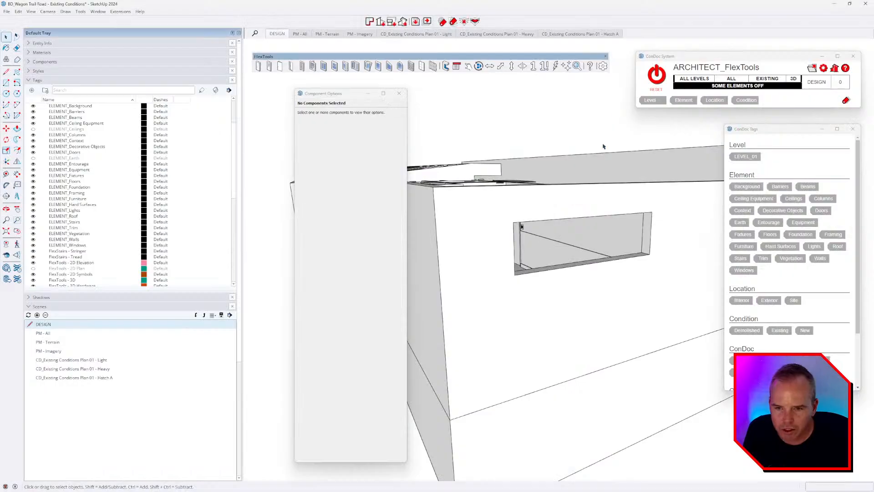
Step: Orbit, zoom and walk through the bedroom, then view the empty wall opening close up from outside
mouse_move(604, 147)
middle_mouse_down()
mouse_move(534, 318)
mouse_move(541, 361)
mouse_move(513, 273)
mouse_move(236, 347)
mouse_move(352, 305)
middle_mouse_up()
scroll(556, 307, "up", 3)
middle_click_drag(555, 307, 591, 183)
scroll(502, 194, "up", 3)
scroll(503, 200, "up", 3)
key("w")
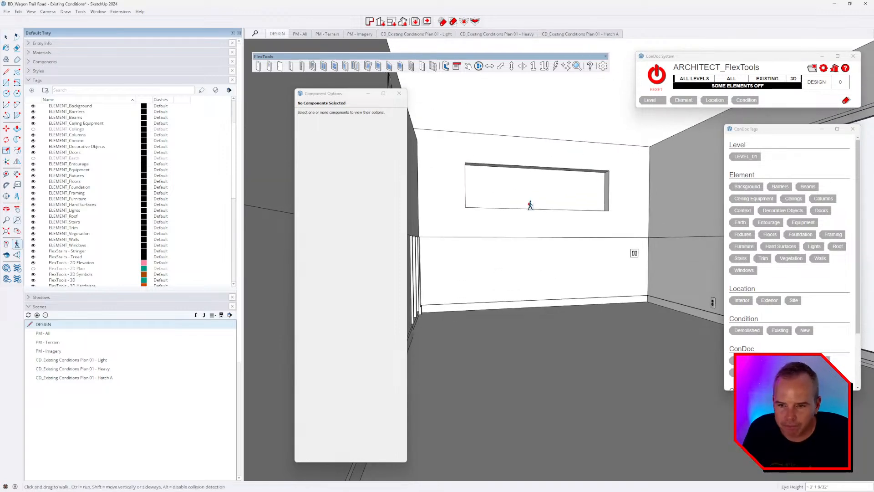
key("space")
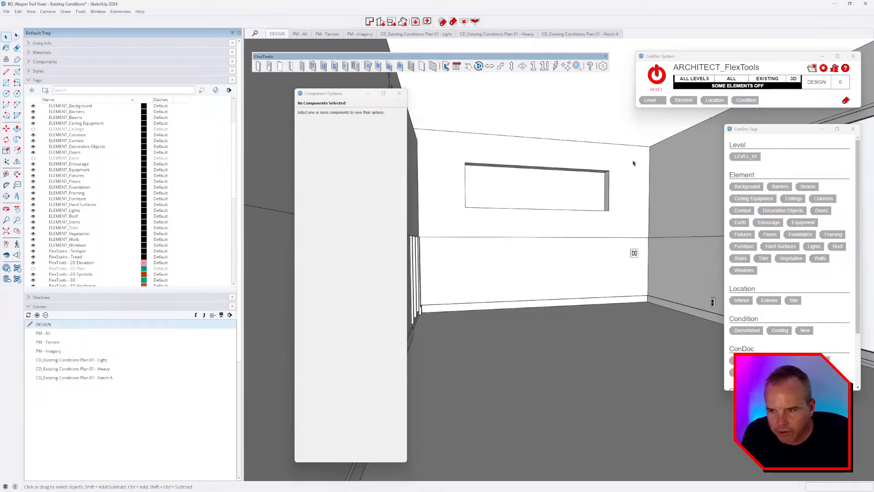
scroll(632, 163, "down", 5)
middle_click_drag(587, 195, 562, 236)
scroll(562, 236, "up", 4)
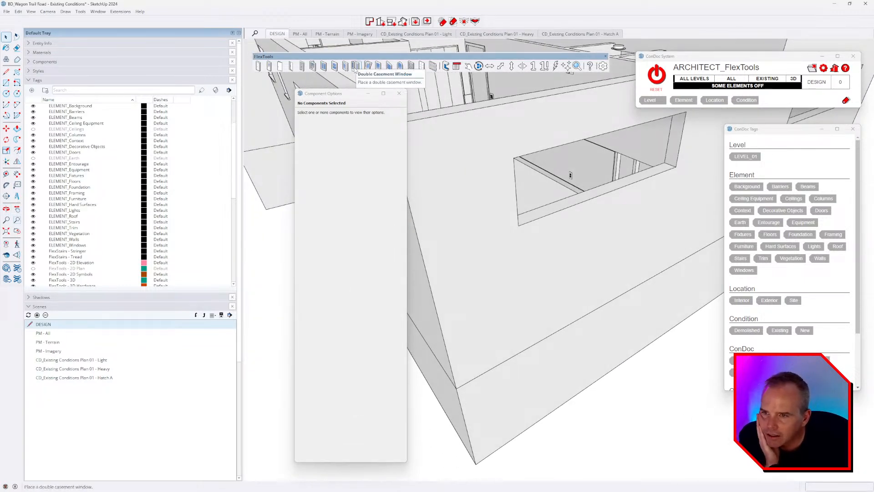
Step: Place a FlexTools sliding window in the wall opening and scale it to 84" wide by 24" high
left_click(326, 68)
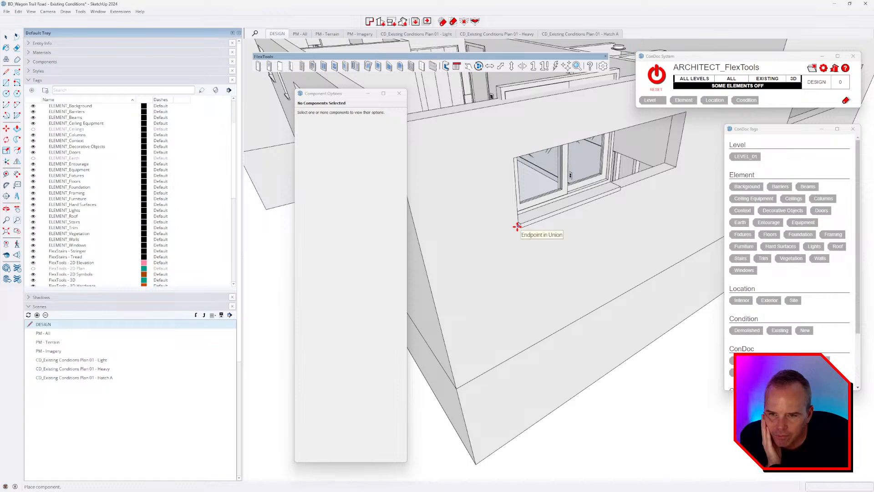
left_click(518, 225)
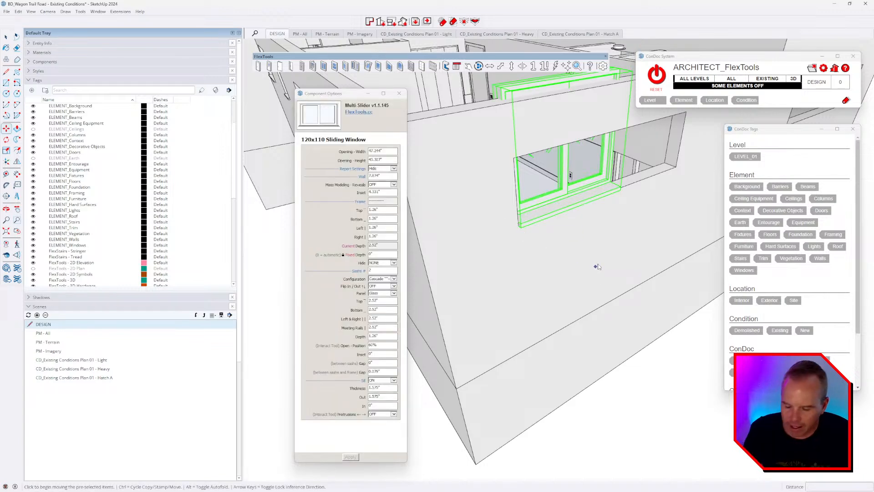
key("s")
middle_click_drag(605, 253, 621, 181)
left_click(614, 165)
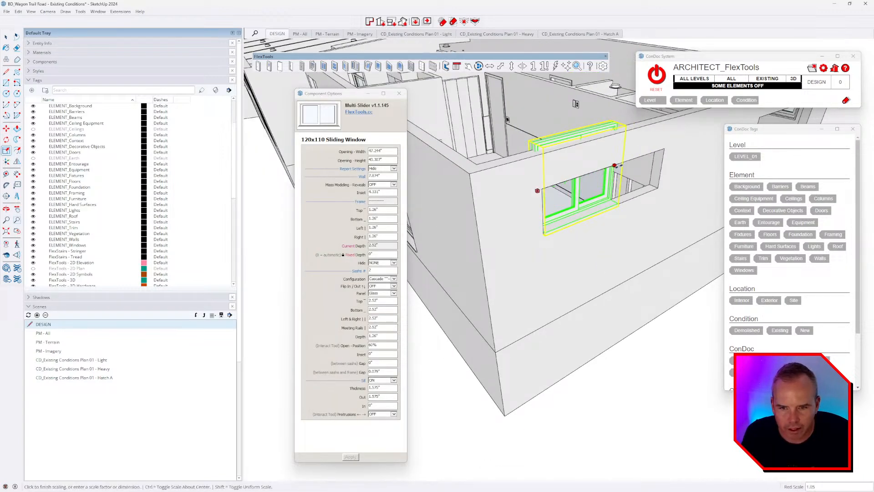
left_click(662, 151)
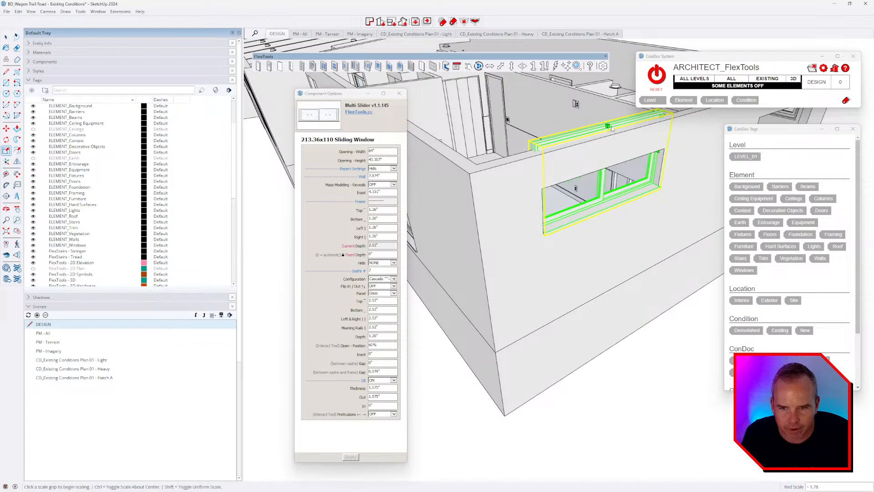
left_click(609, 126)
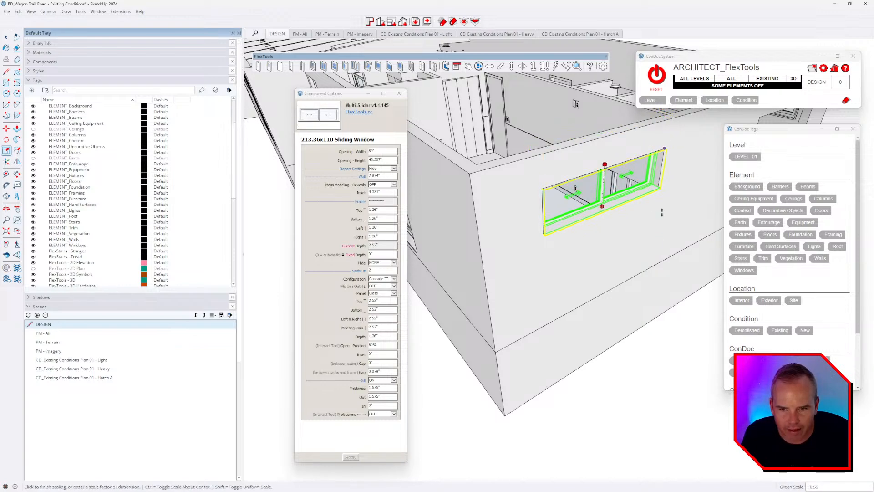
left_click(661, 213)
Step: Inspect the resized window up close, then select the 1.26" Frame Top field for editing
middle_click_drag(660, 265, 597, 294)
scroll(572, 208, "up", 3)
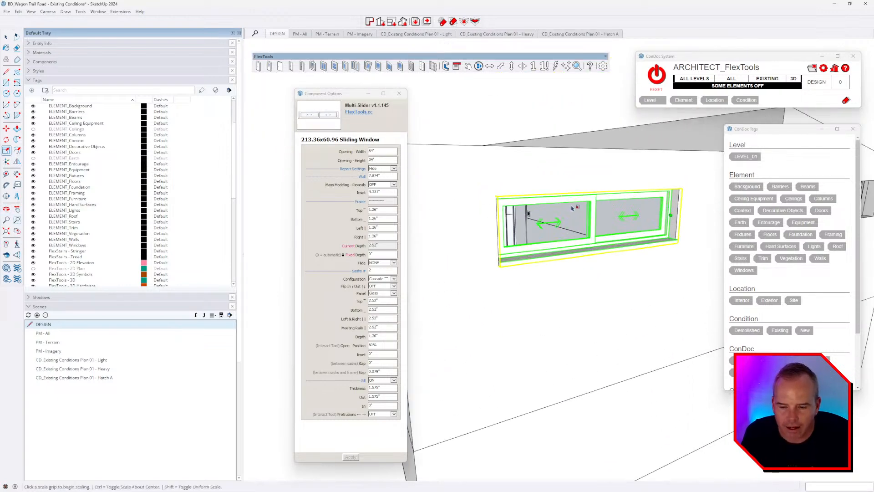
scroll(572, 208, "up", 2)
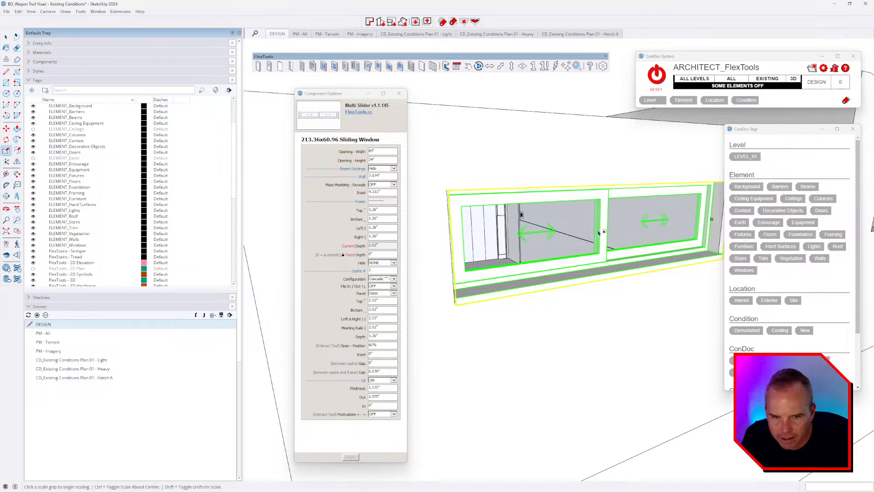
middle_click_drag(602, 230, 577, 230)
scroll(578, 218, "down", 2)
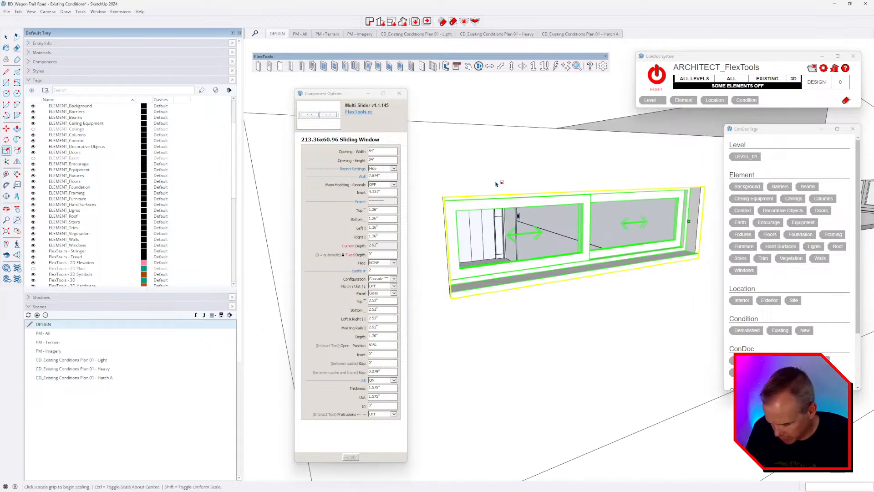
key("space")
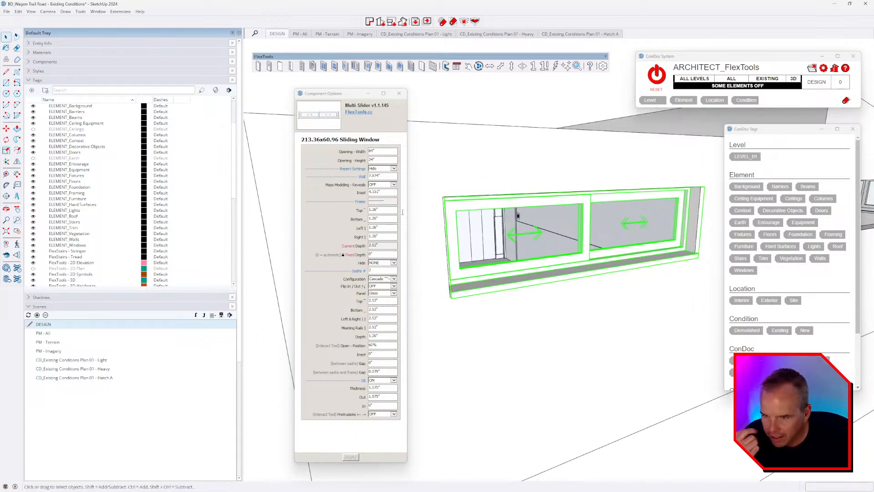
left_click(385, 210)
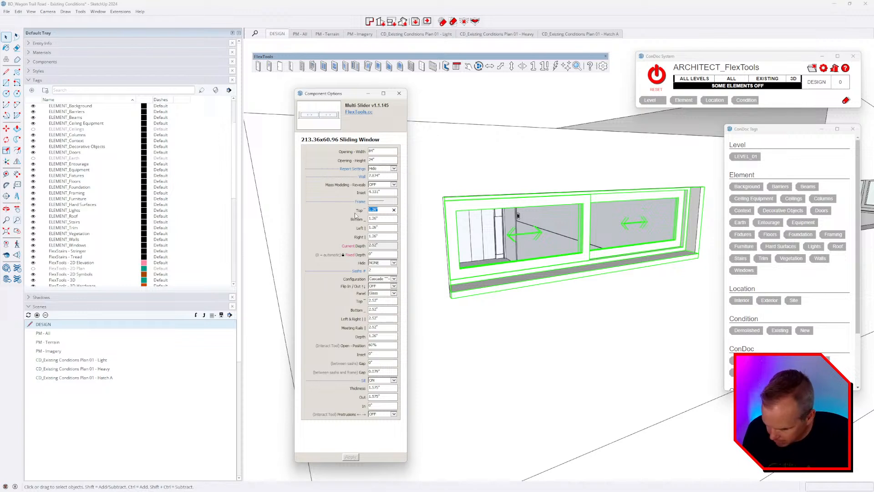
Step: Set the frame top, bottom, left and right to 1" and apply
type("1")
key("Tab")
type("1")
key("Tab")
type("1")
key("Tab")
type("1")
key("Tab")
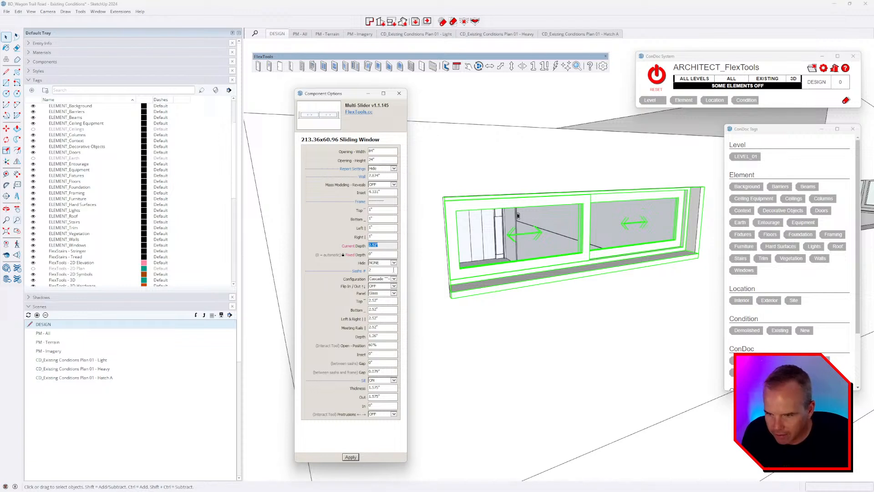
left_click(351, 457)
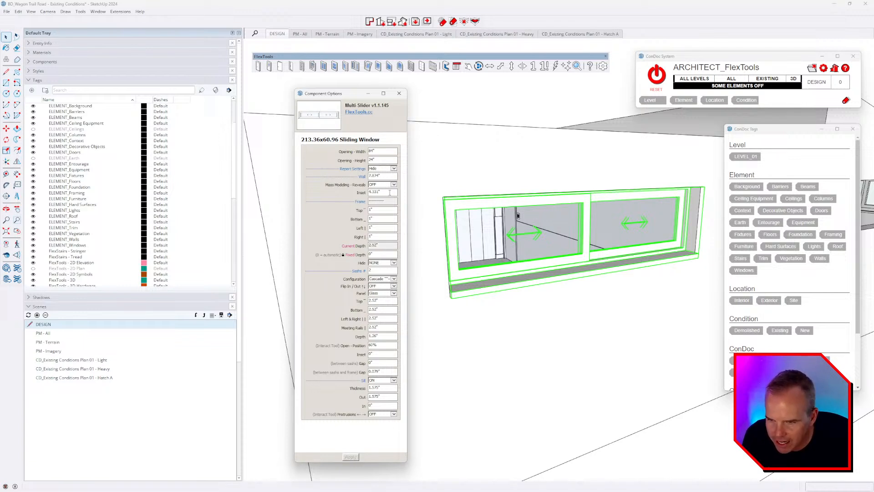
Step: Set the wall thickness to 6.5" and the frame inset to 3"
left_click(385, 176)
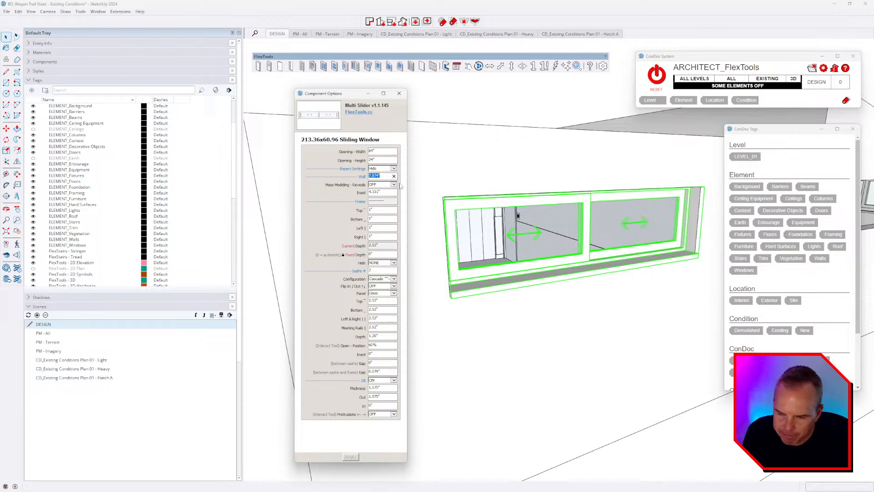
type("6.5")
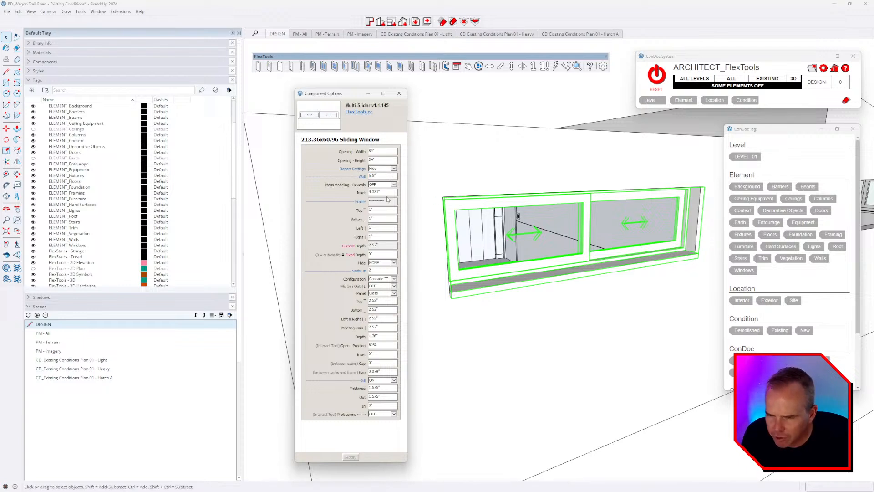
left_click(377, 191)
type("3")
key("Return")
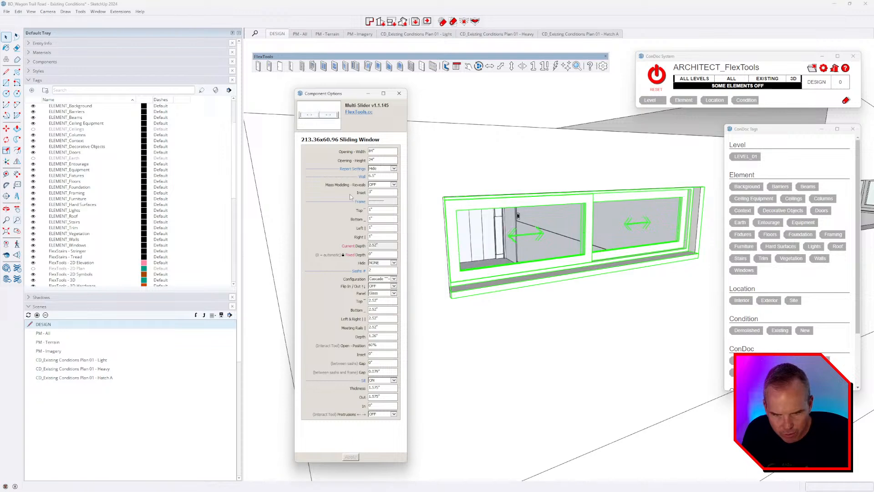
Step: Try a 4" inset, then settle on a 2" inset and switch to the site video
middle_click_drag(439, 109, 685, 204)
scroll(685, 205, "up", 5)
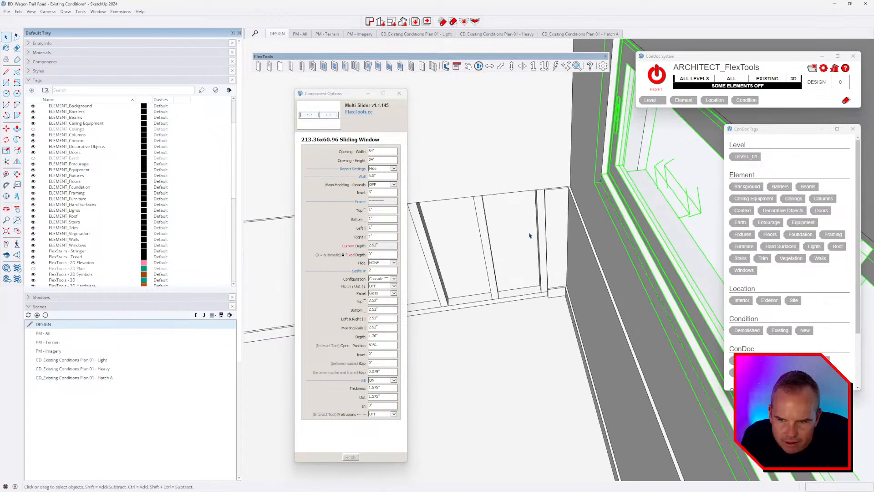
left_click(376, 193)
type("4")
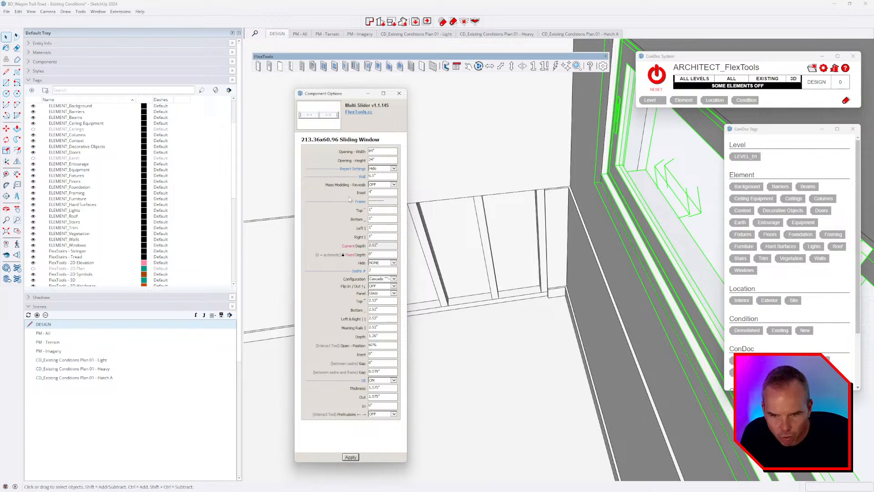
key("Return")
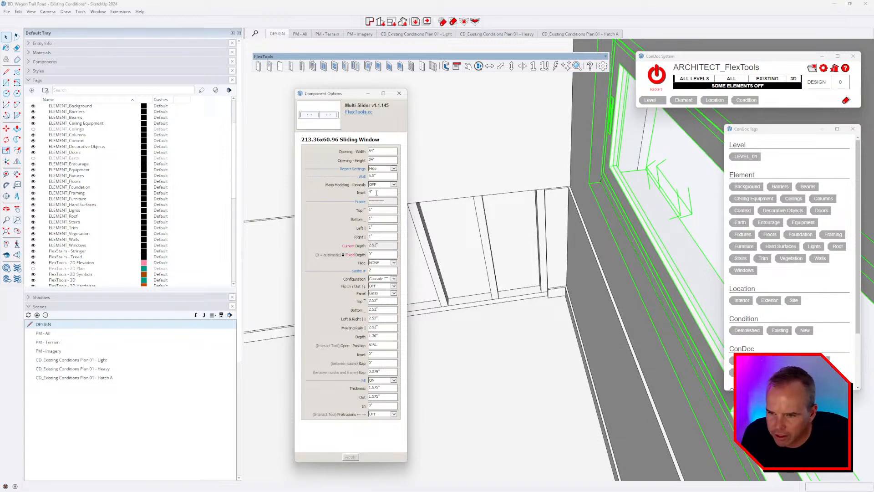
left_click(376, 193)
type("2")
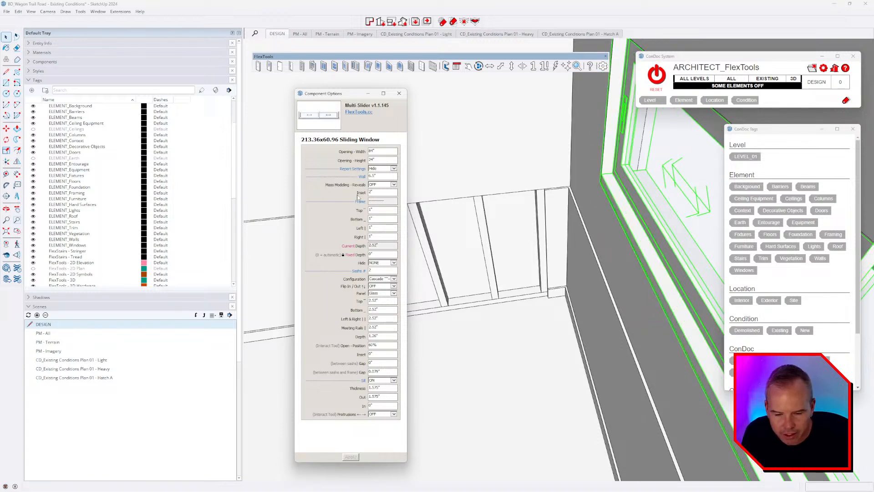
key("alt+Tab")
key("alt+Tab")
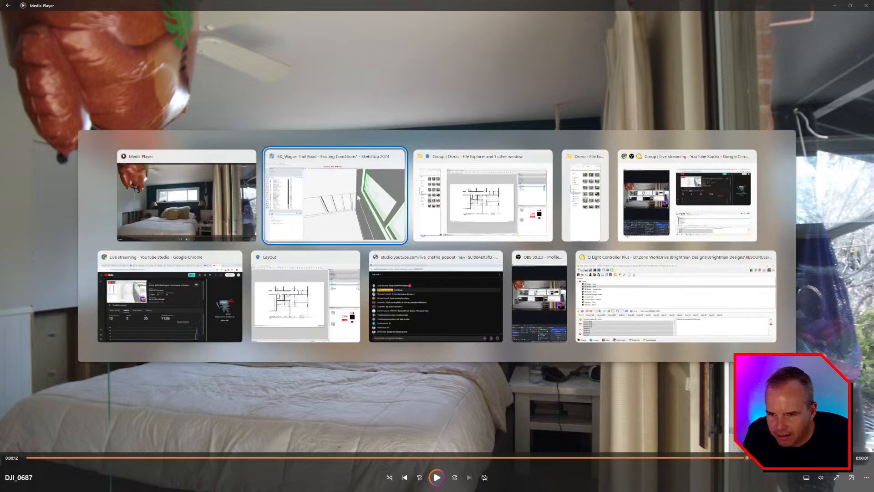
Step: Play clip DJI_0686 of the bedroom's sliding window, pause it, and return to SketchUp
key("Escape")
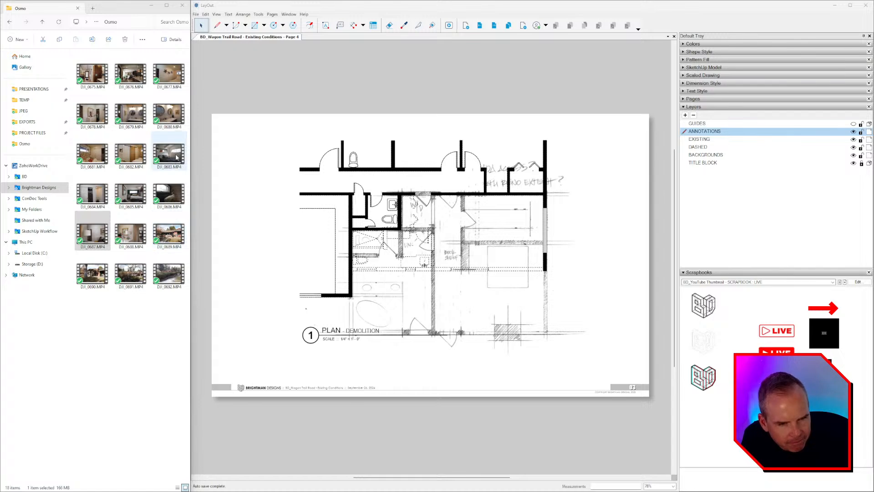
double_click(167, 203)
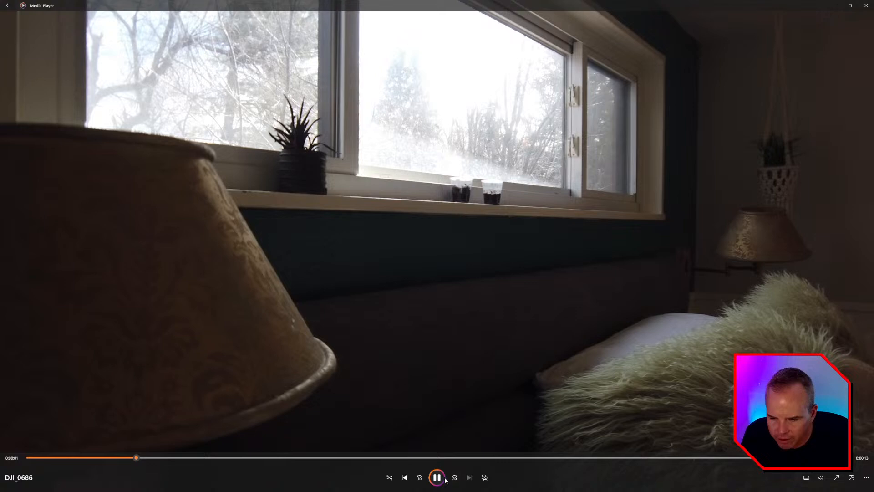
left_click(440, 478)
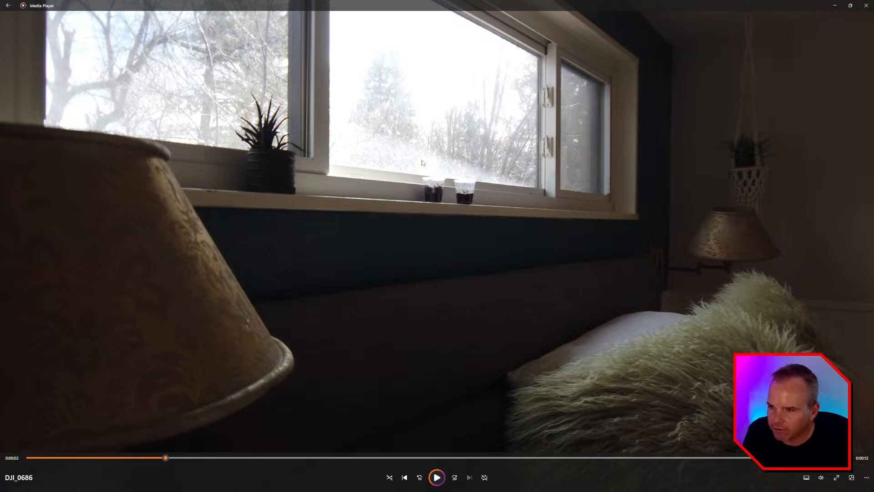
key("alt+Tab")
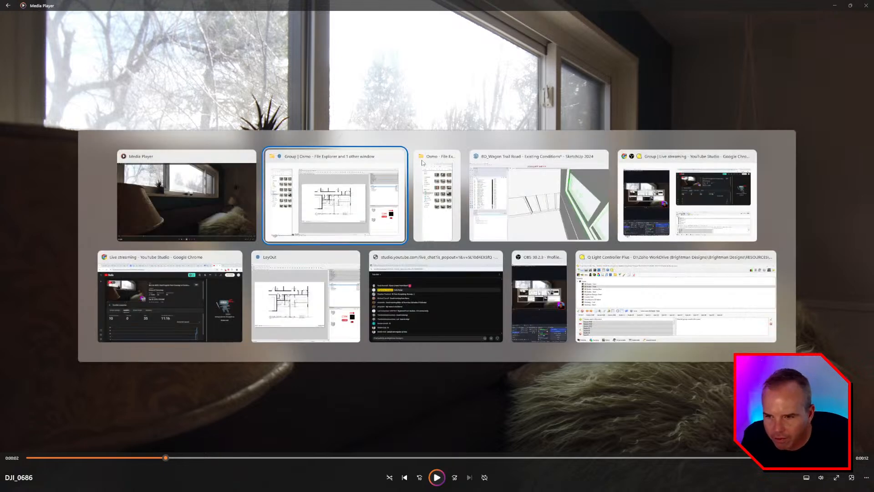
key("alt+Tab")
key("alt+Tab")
key("alt+Tab")
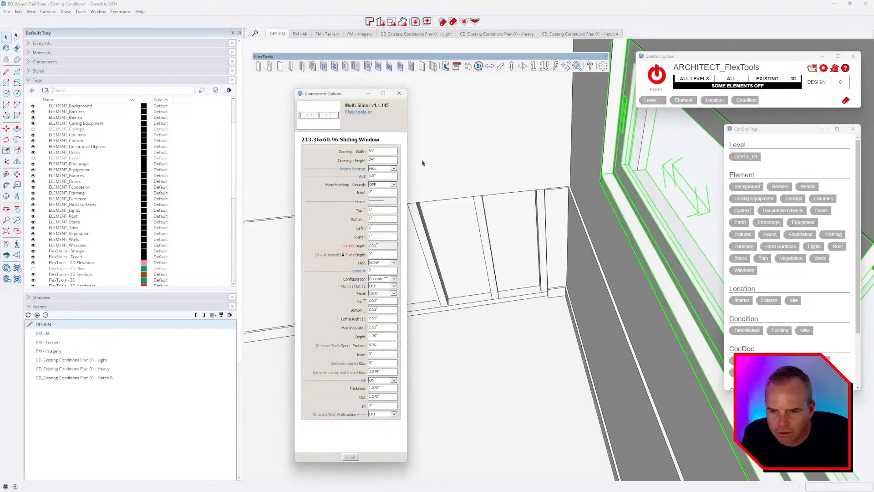
Step: Change the inset to 1" and orbit around the window to inspect the sill
middle_click_drag(515, 268, 534, 260)
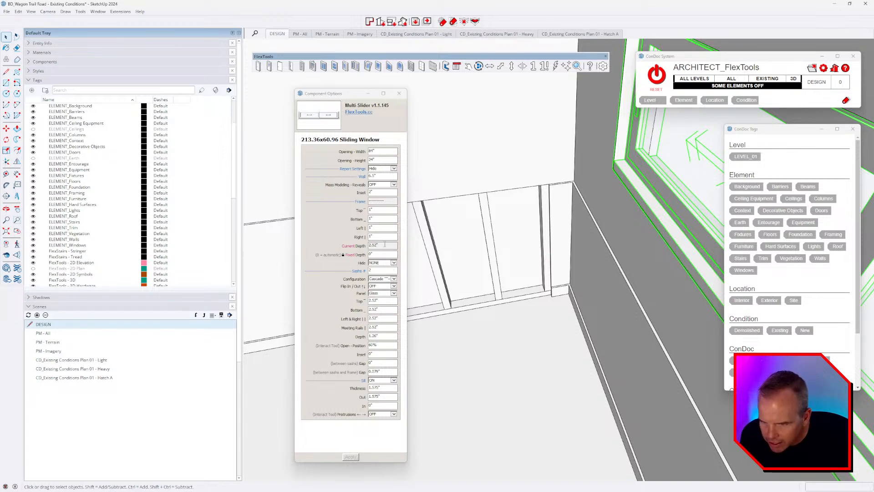
double_click(377, 190)
type("1")
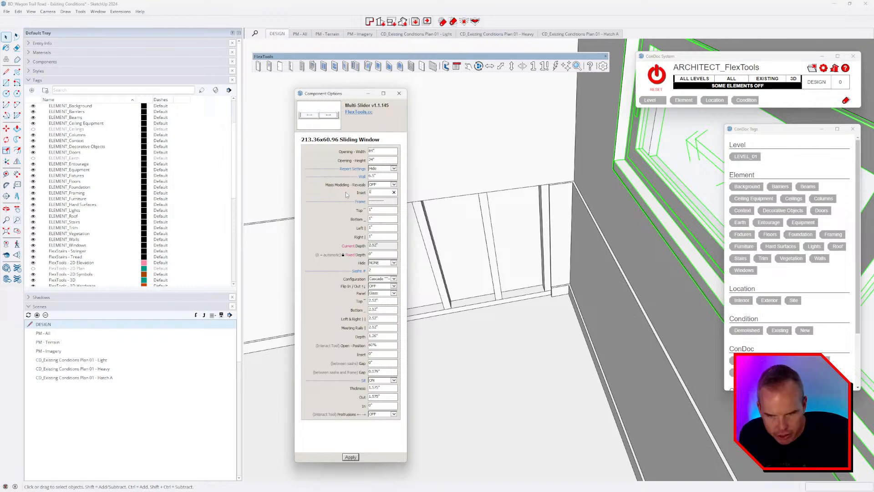
middle_click_drag(651, 217, 623, 236)
scroll(610, 223, "up", 4)
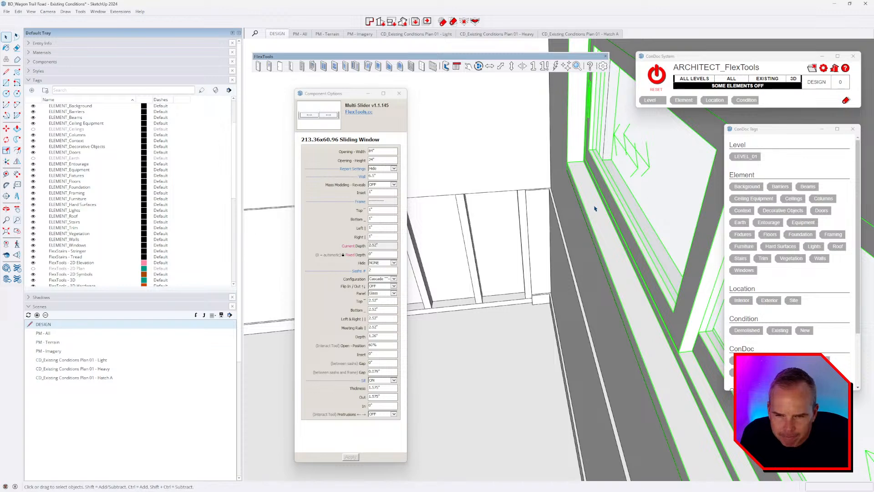
middle_click_drag(594, 208, 458, 187)
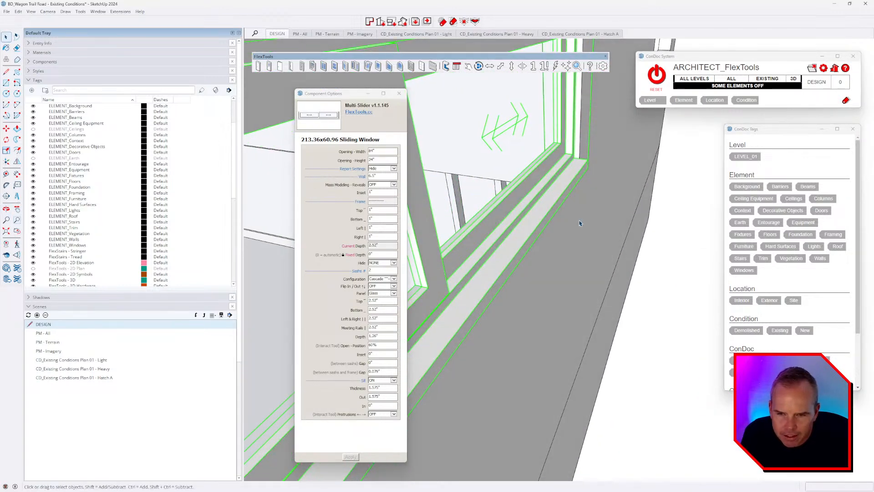
scroll(579, 223, "down", 3)
middle_click_drag(579, 225, 696, 285)
scroll(696, 285, "down", 2)
middle_click_drag(612, 297, 588, 283)
scroll(512, 279, "up", 2)
Step: Set the sill thickness and sill projection to 1" each
left_click(384, 388)
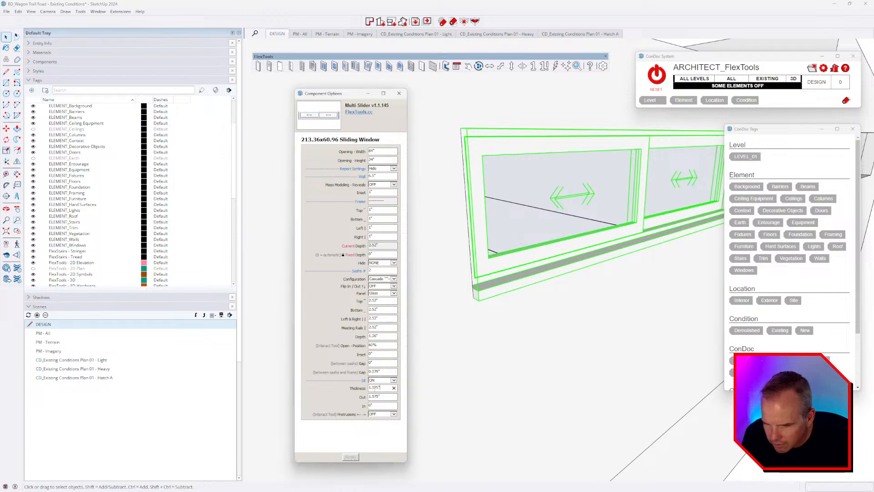
left_click_drag(375, 388, 345, 399)
type("1")
key("Return")
type("1")
key("Return")
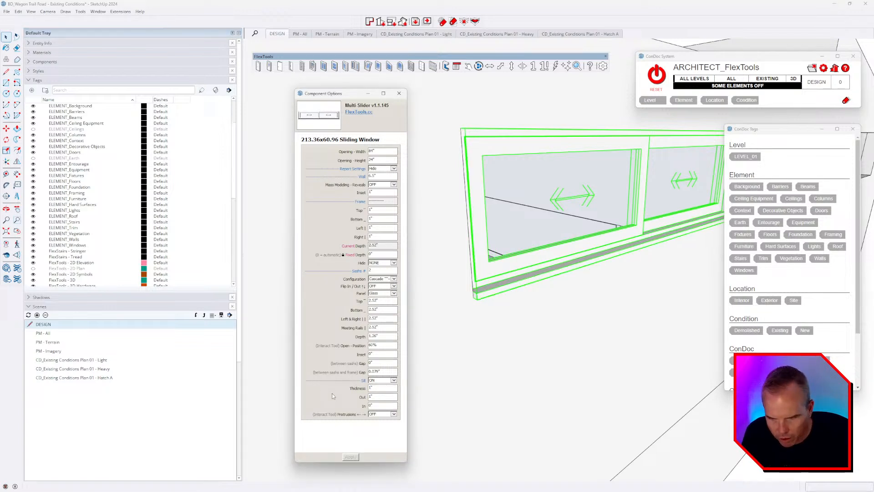
middle_click_drag(526, 302, 559, 248)
Step: After checking the site video, set the number of sashes to 3
key("alt+Tab")
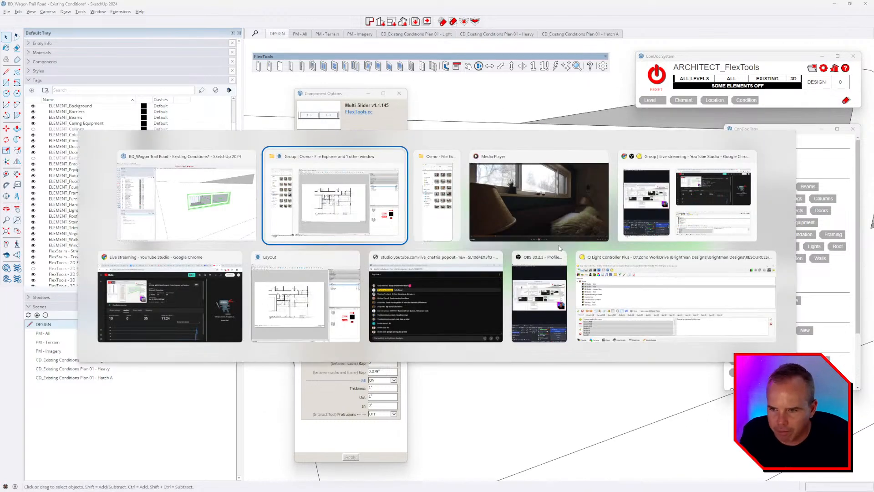
key("alt+Tab")
key("alt+Tab")
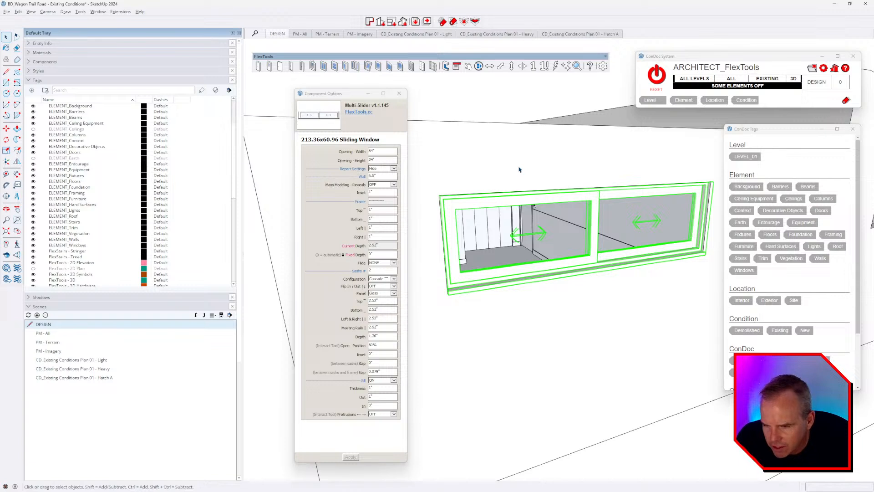
left_click(383, 270)
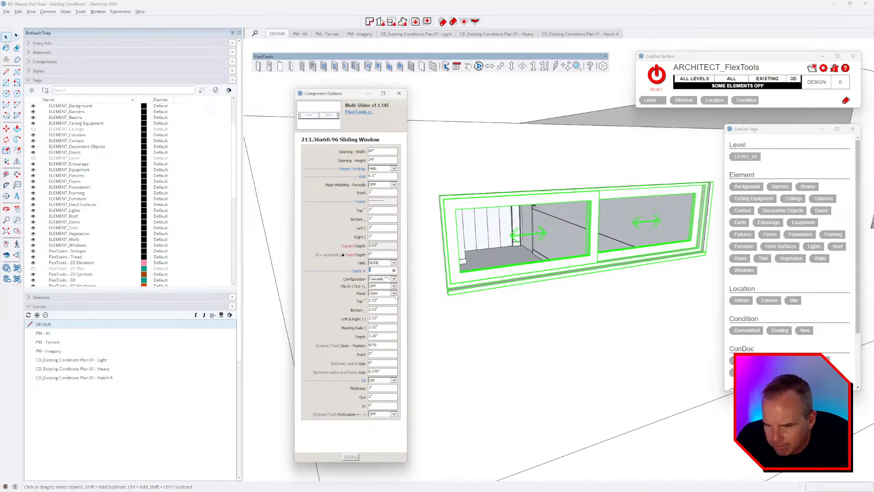
type("3")
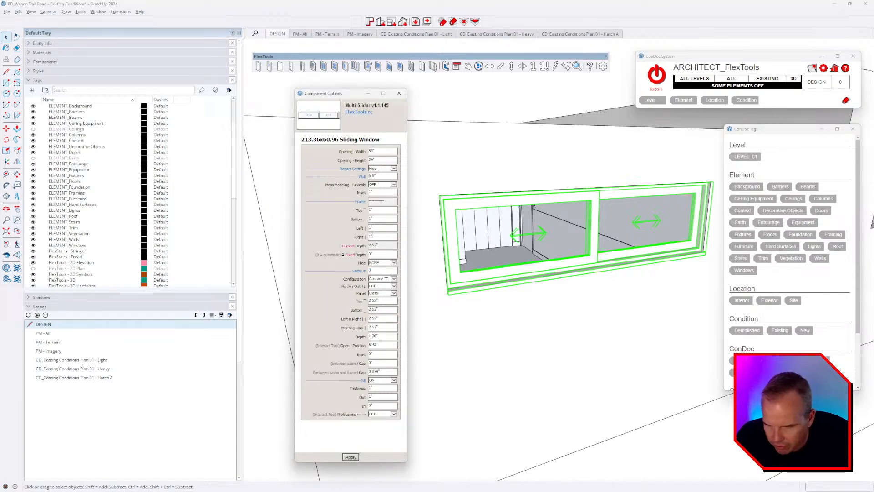
key("Return")
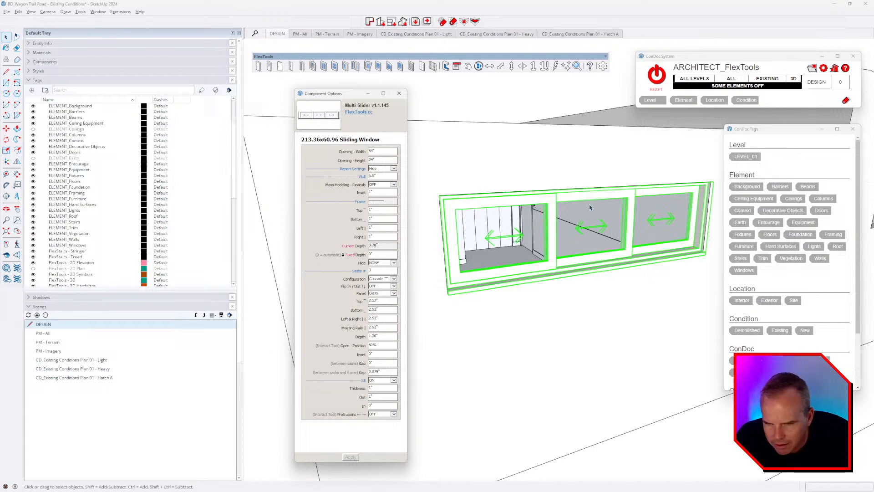
Step: Set sash top, bottom, left/right and meeting rails to 2.5", depth 1.25", and apply
left_click(387, 302)
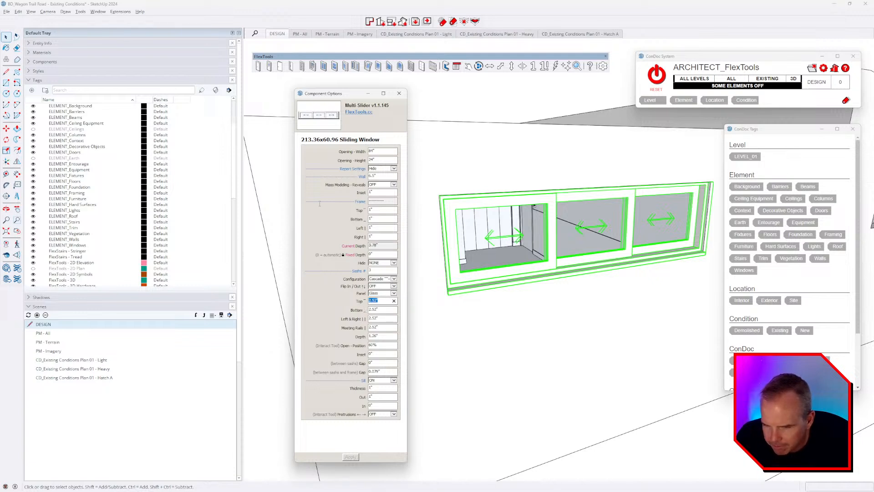
type("2.5")
key("Tab")
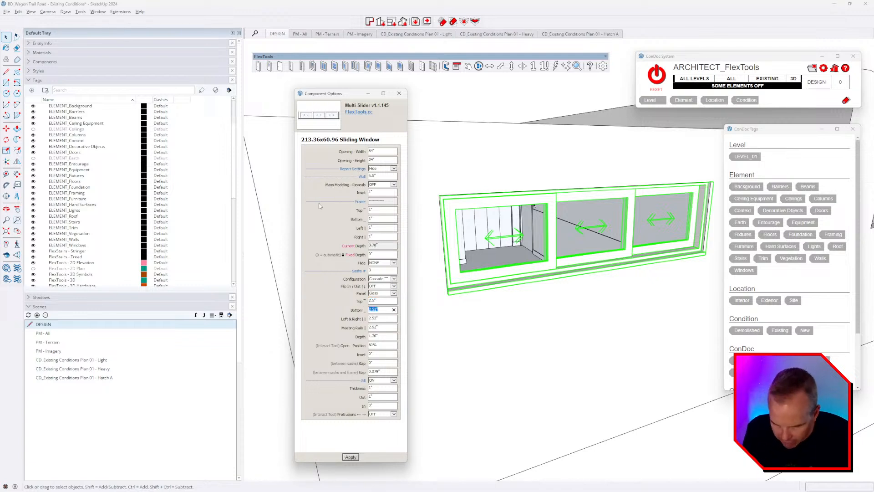
type("2.5")
key("Tab")
type("2.5")
key("Tab")
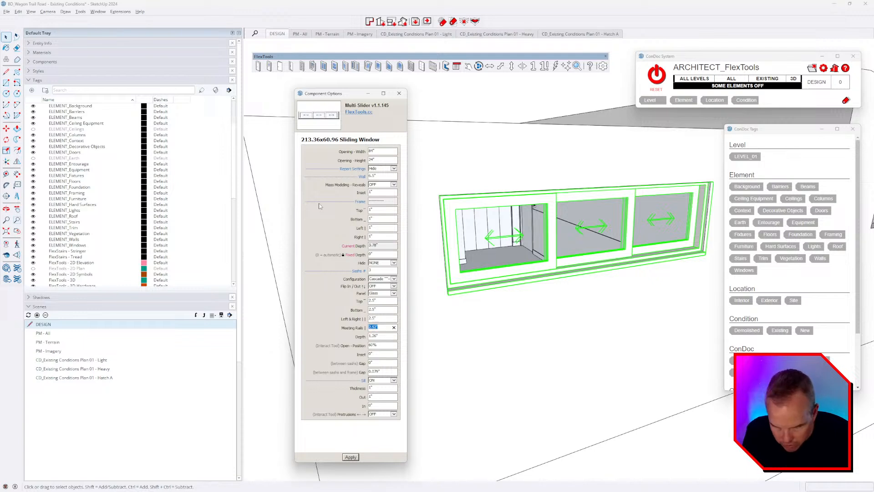
type("2.5")
key("Tab")
type("1")
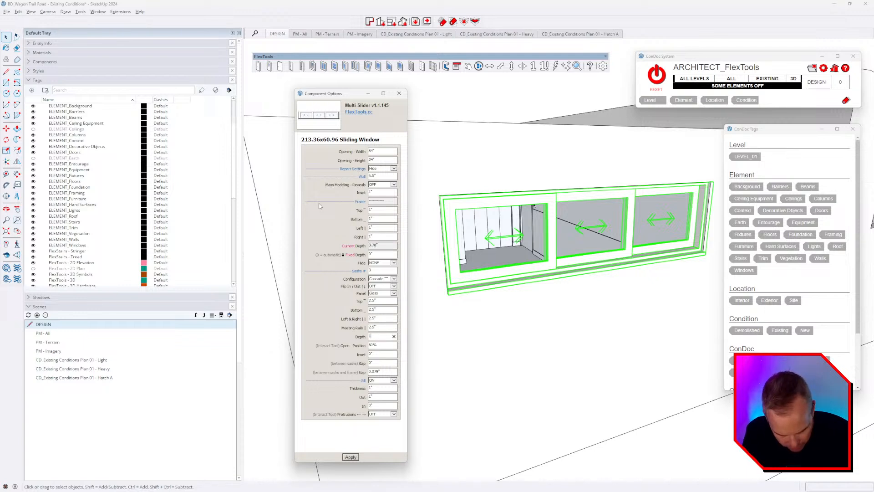
key("Tab")
left_click(350, 457)
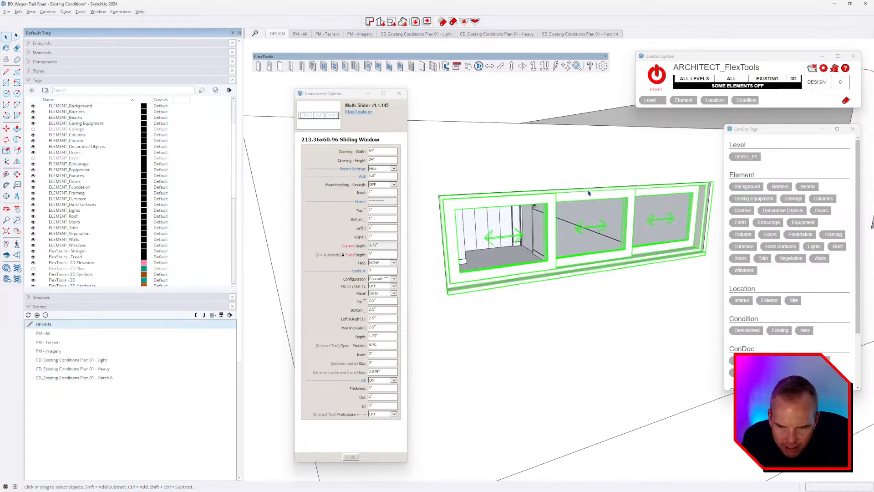
key("alt+Tab")
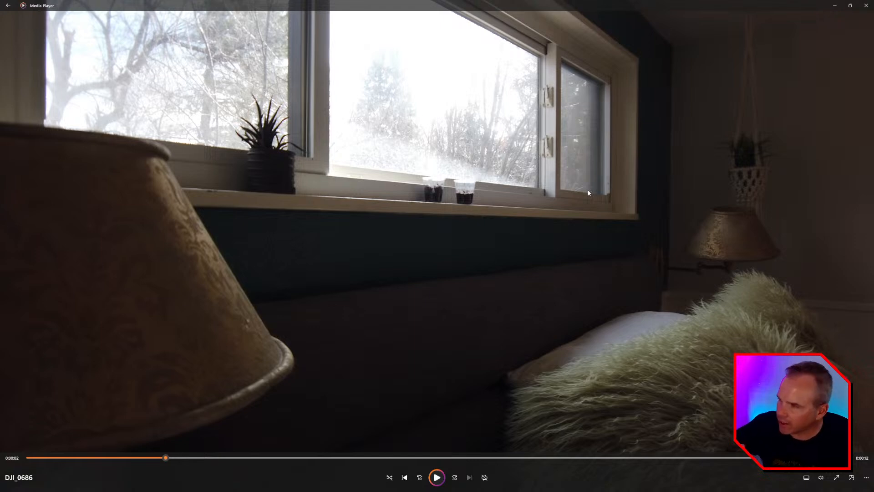
Step: Return from the site video to the SketchUp window model
key("alt+Tab")
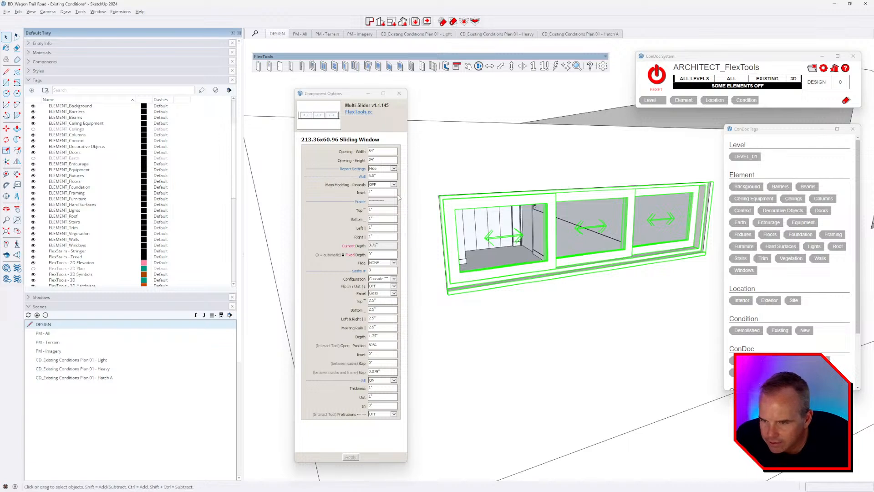
Step: Set the sash Configuration to Centered and apply it
left_click(394, 278)
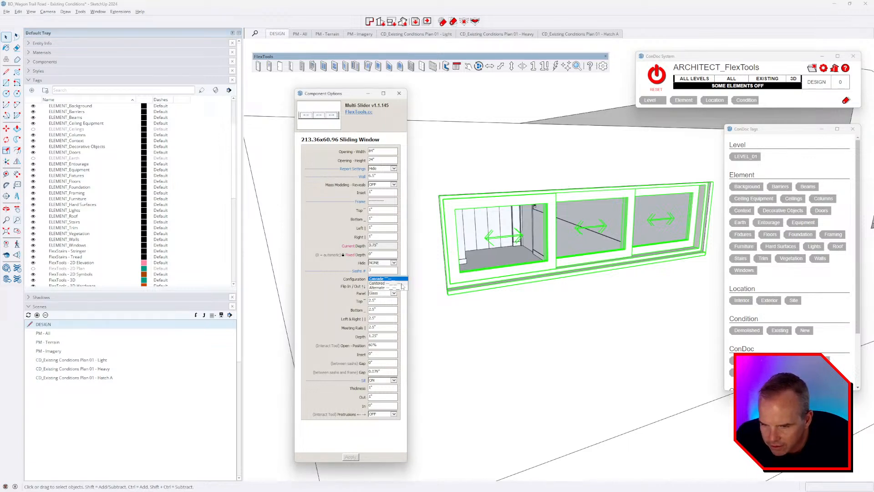
left_click(402, 284)
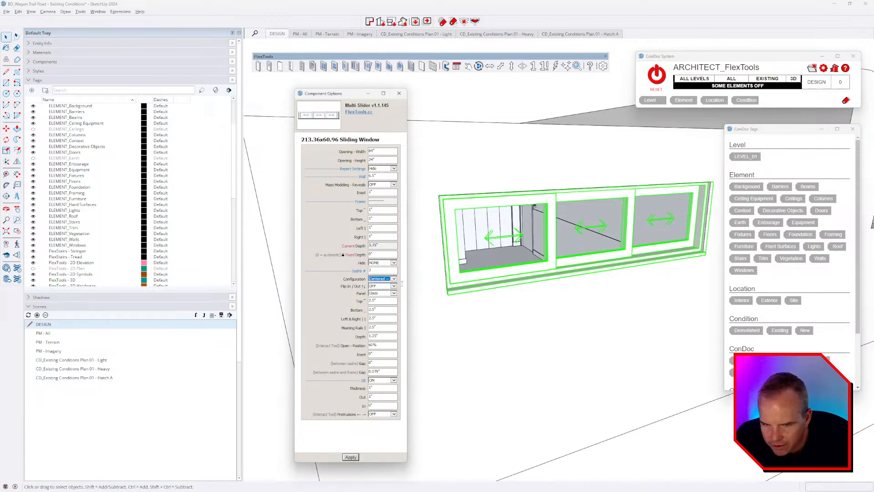
left_click(352, 457)
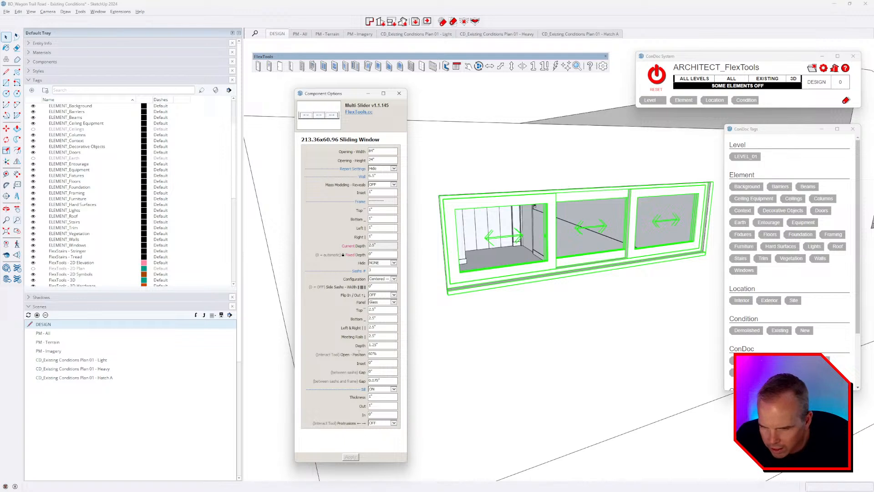
Step: Turn Flip In/Out ON, apply, and view the window from above
left_click(394, 295)
left_click(380, 307)
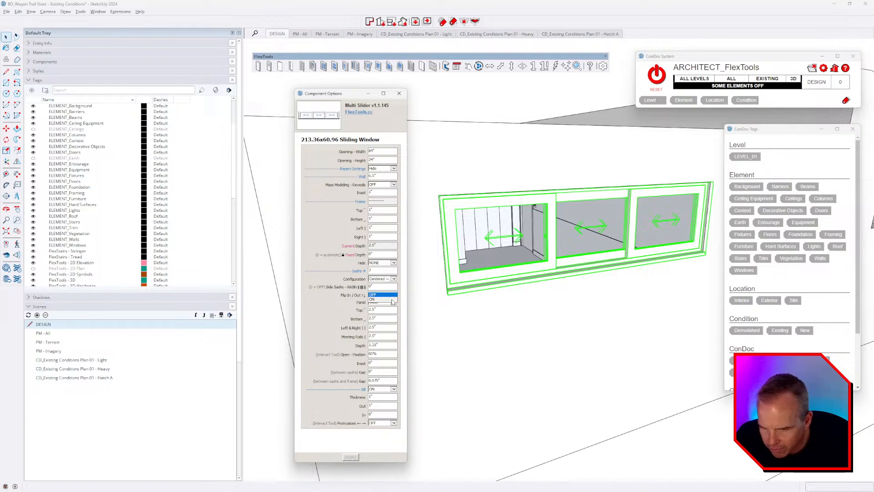
left_click(351, 456)
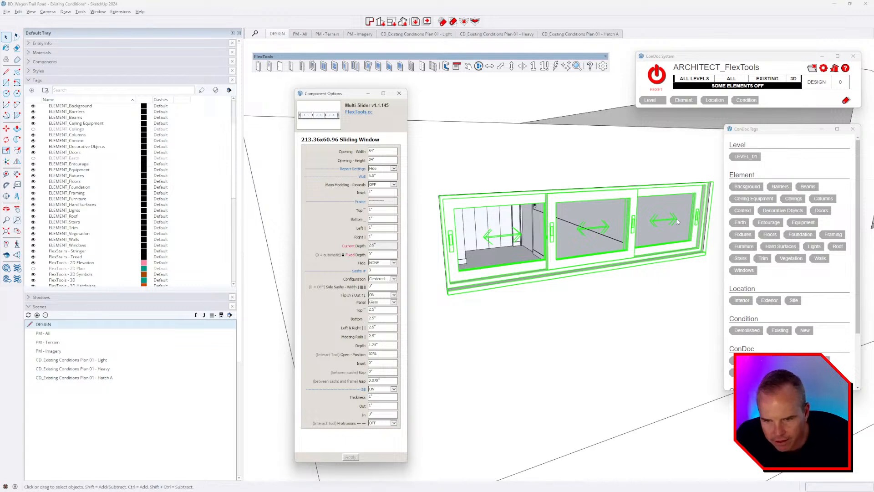
middle_click_drag(552, 289, 543, 325)
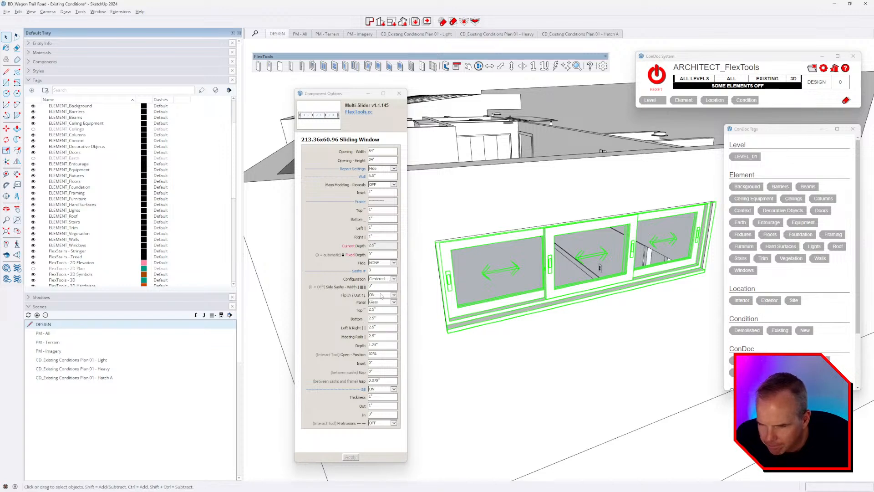
double_click(570, 273)
left_click(579, 275)
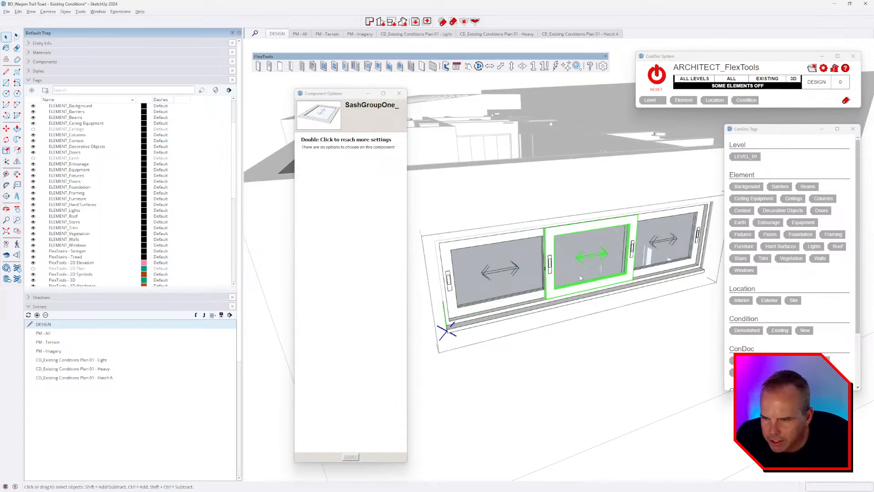
double_click(569, 230)
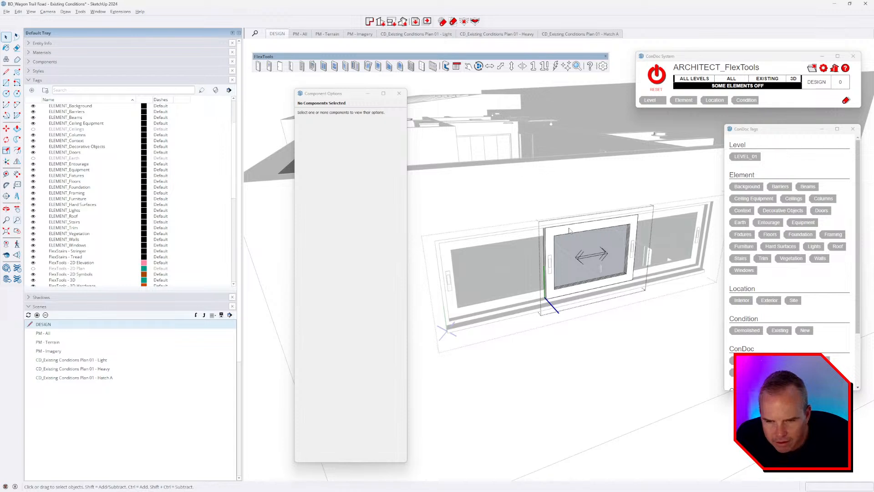
left_click(569, 230)
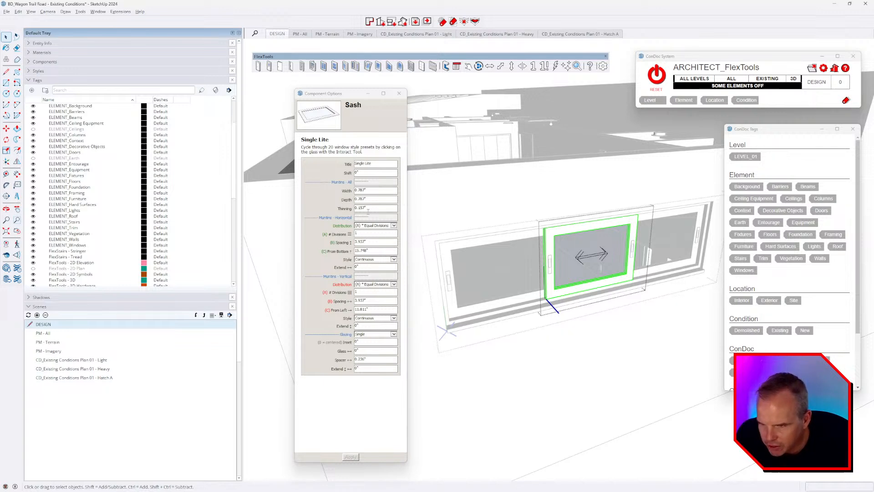
key("Escape")
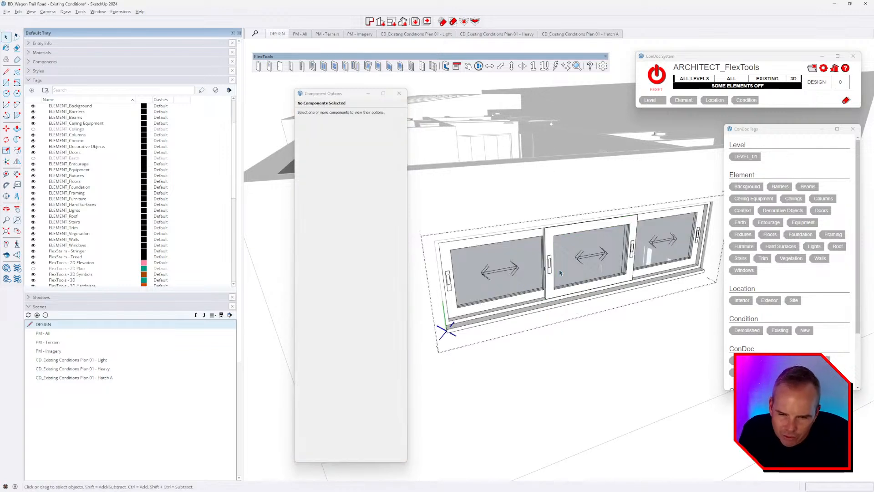
left_click(583, 258)
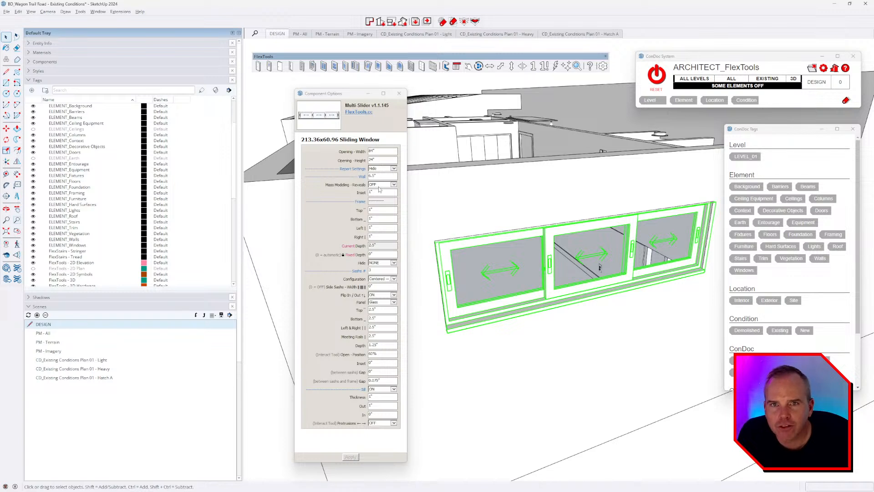
middle_click_drag(547, 279, 557, 279)
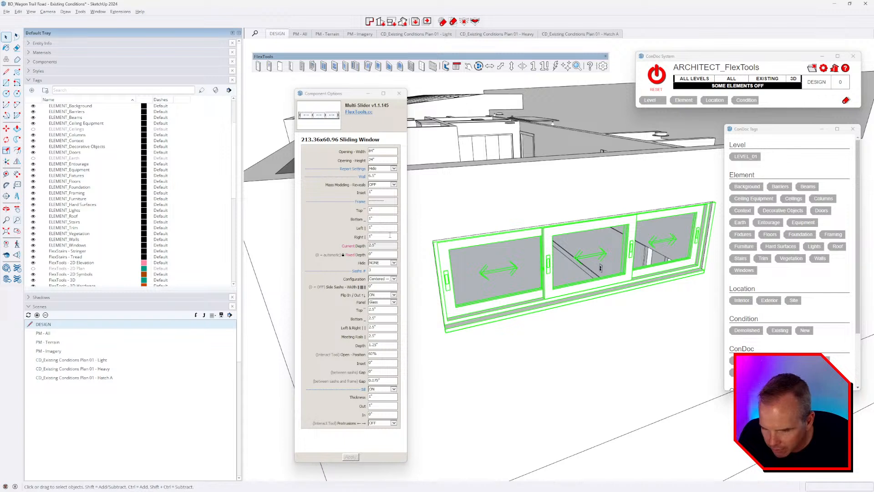
left_click(387, 278)
left_click(386, 280)
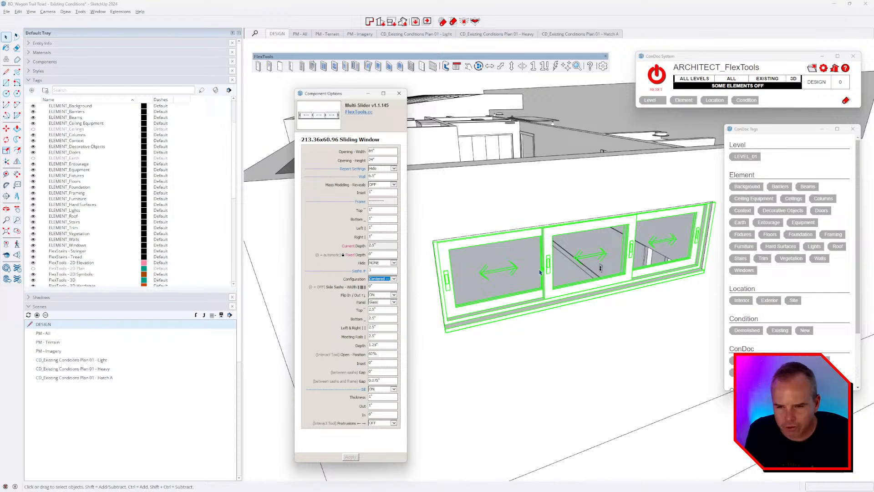
Step: Move a copy of the sliding window into place at the exterior wall's endpoint
scroll(556, 271, "down", 6)
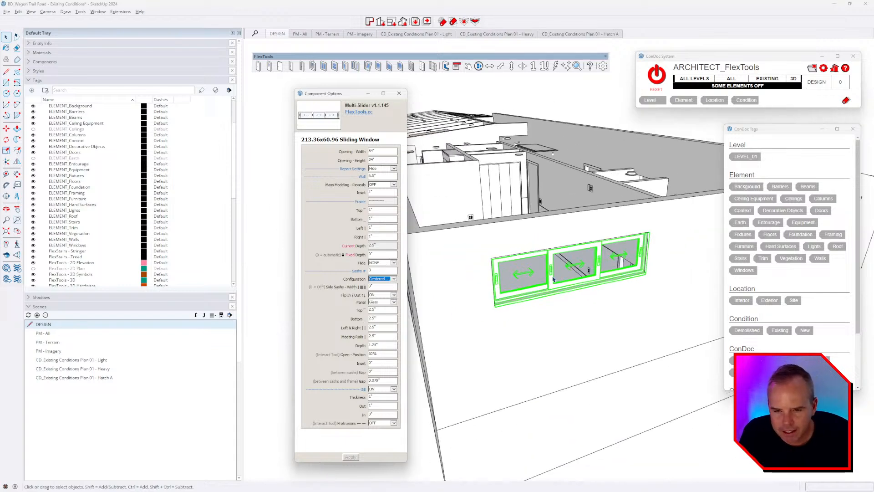
key("m")
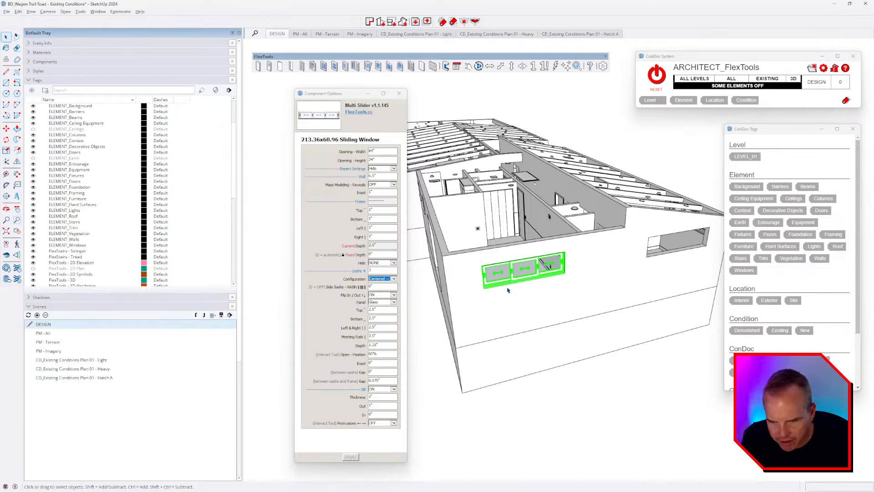
scroll(512, 291, "up", 6)
middle_click_drag(592, 203, 392, 232)
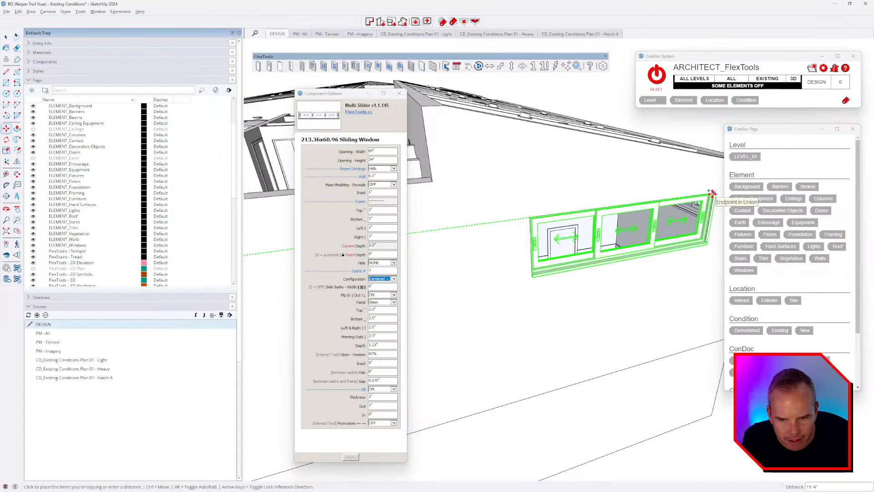
left_click(711, 193)
scroll(638, 196, "down", 5)
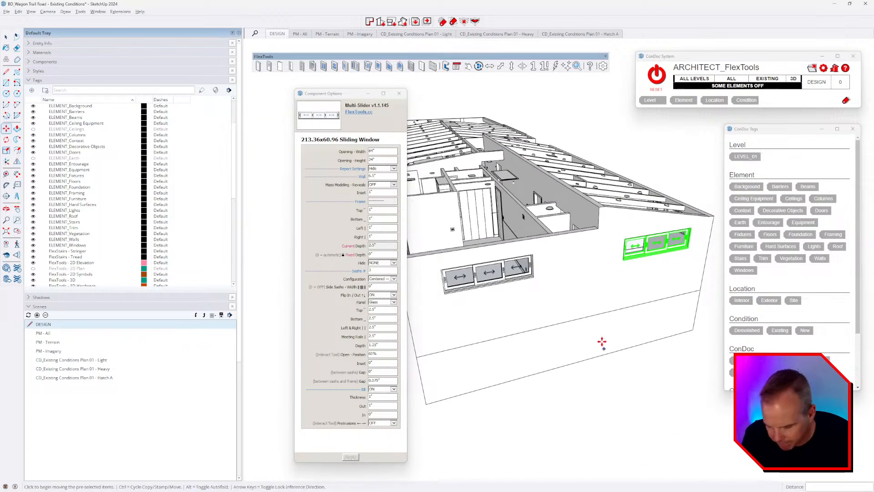
key("space")
Step: Select the placed window and close the Component Options panel
middle_click_drag(604, 288, 583, 284)
scroll(583, 284, "up", 3)
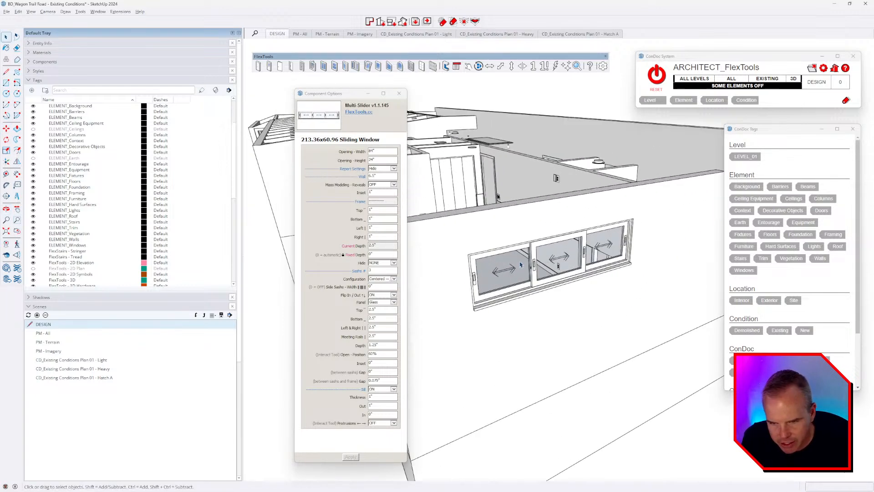
left_click(580, 278)
left_click(400, 95)
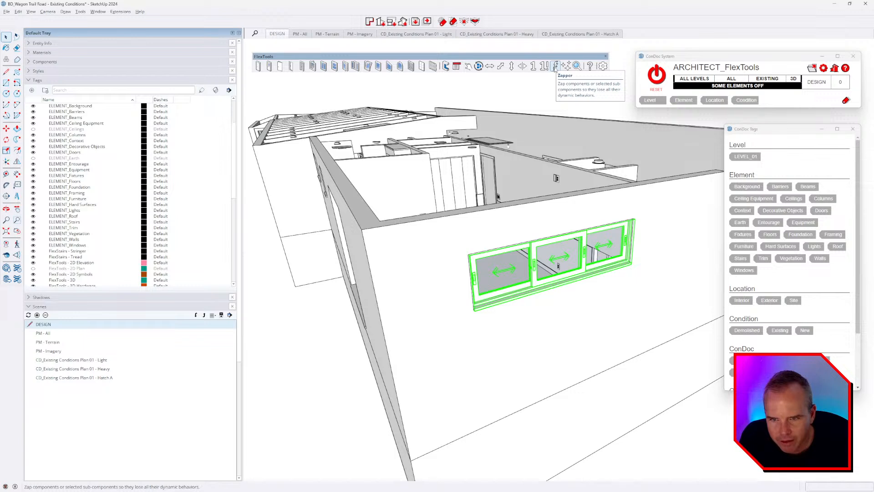
Step: Strip the sliding window's dynamic attributes with FlexTools Zapper and close its empty Component Options
left_click(554, 67)
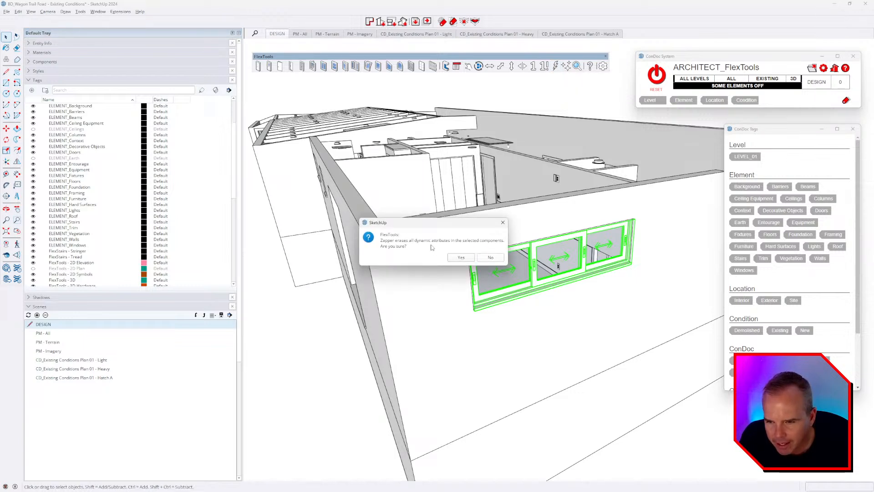
left_click(461, 257)
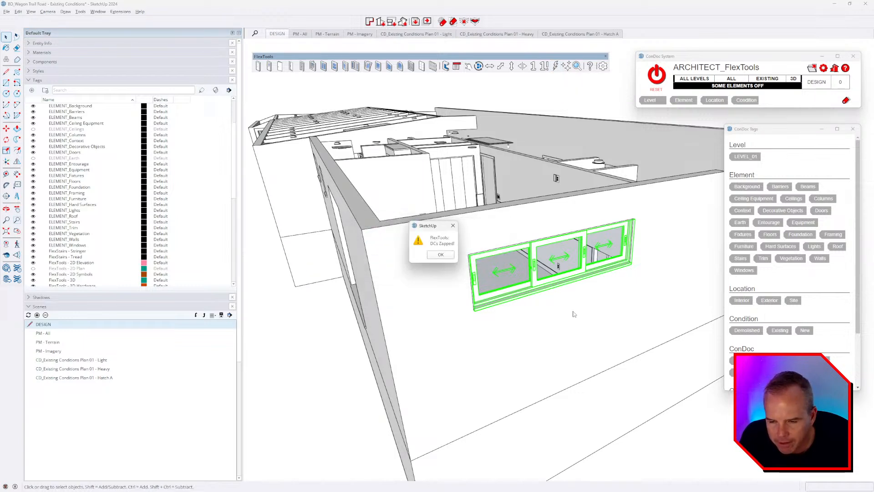
middle_click_drag(598, 310, 539, 271)
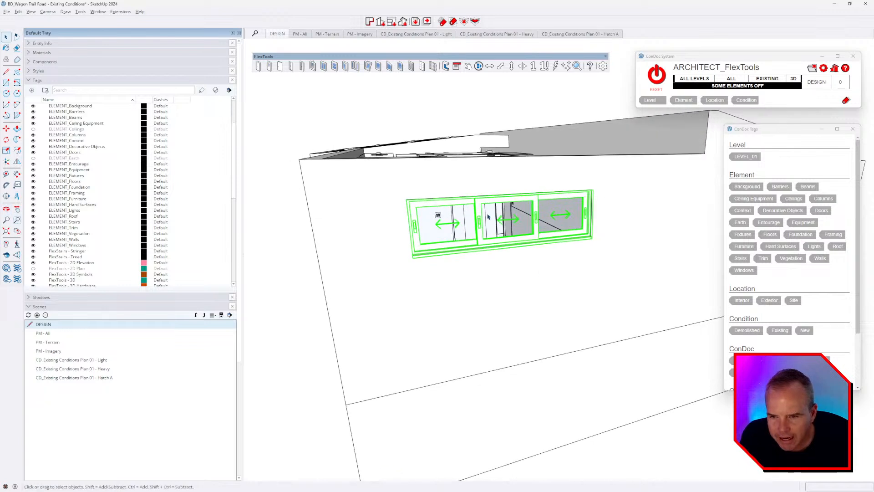
left_click(457, 69)
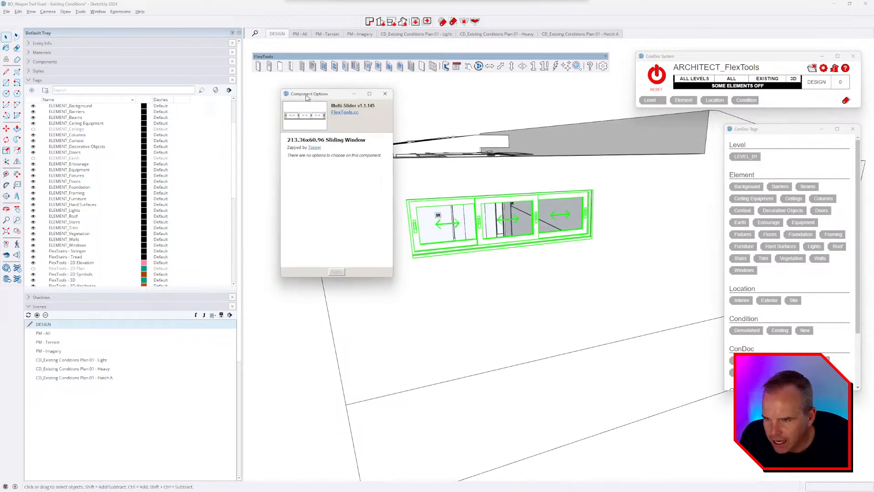
left_click(374, 93)
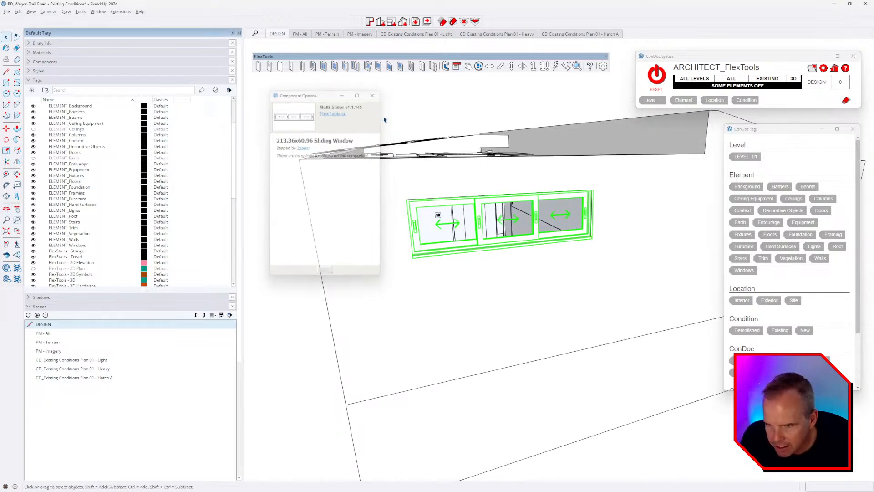
scroll(492, 222, "up", 5)
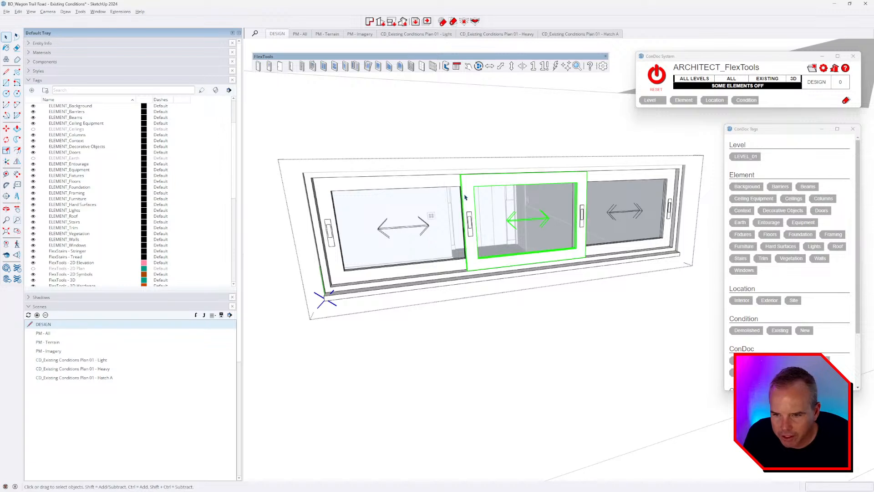
Step: Delete the slide arrow from inside the middle sash
middle_click_drag(482, 228, 517, 231)
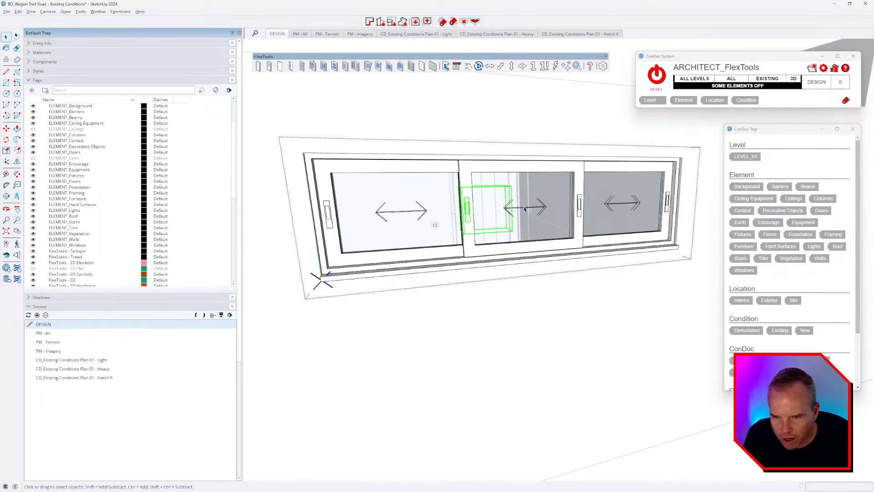
left_click(523, 210)
double_click(523, 210)
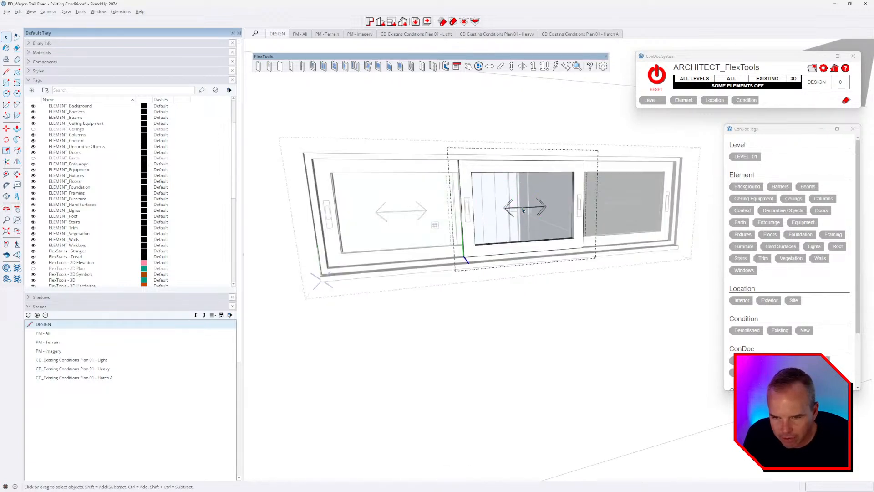
left_click(524, 207)
key("Delete")
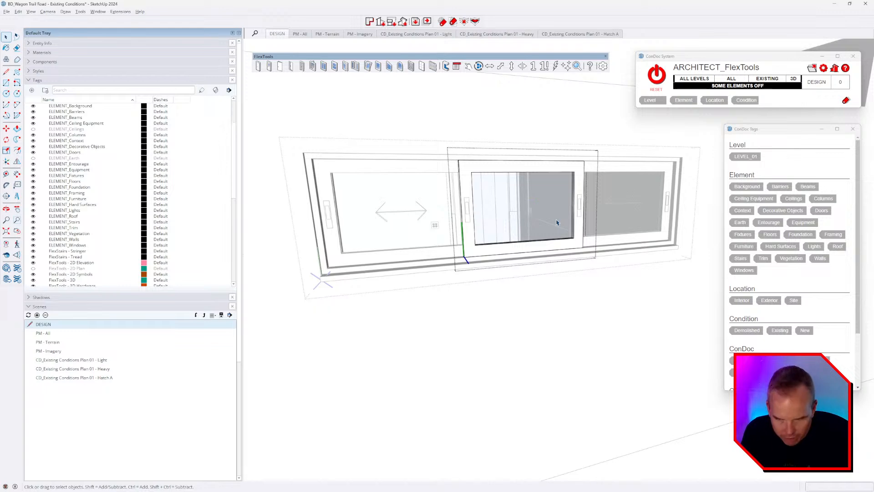
key("Escape")
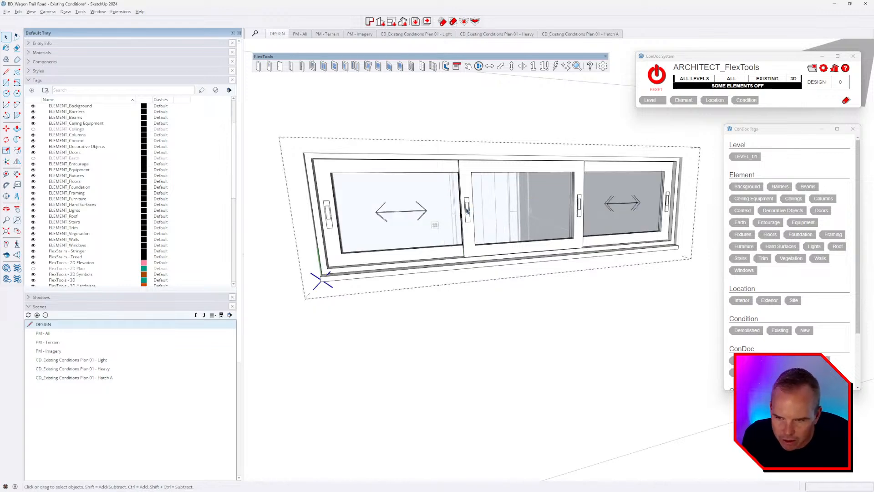
Step: Delete both handles from the middle sash
left_click(468, 212)
middle_click_drag(469, 236, 525, 289)
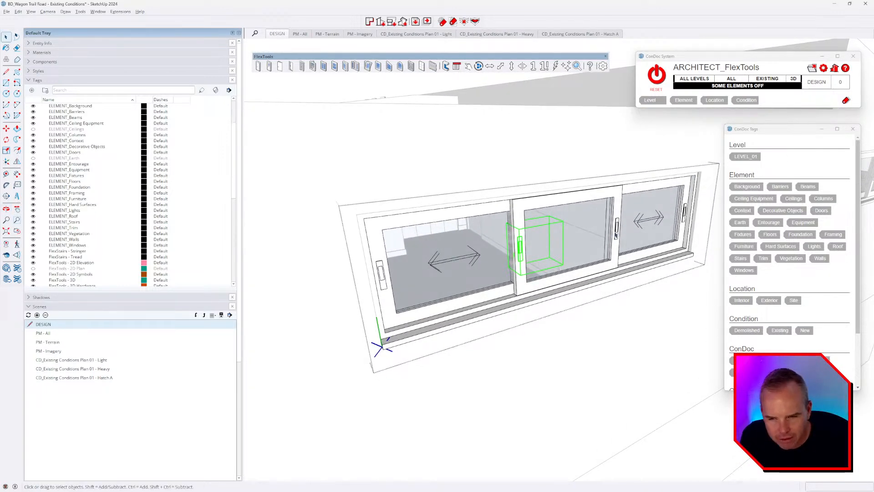
middle_click_drag(435, 280, 535, 284)
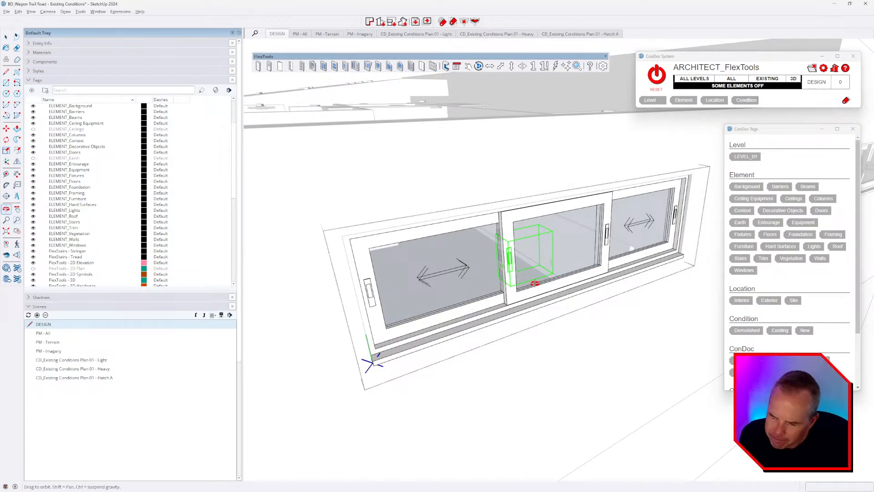
middle_click_drag(535, 283, 534, 283)
scroll(506, 256, "up", 4)
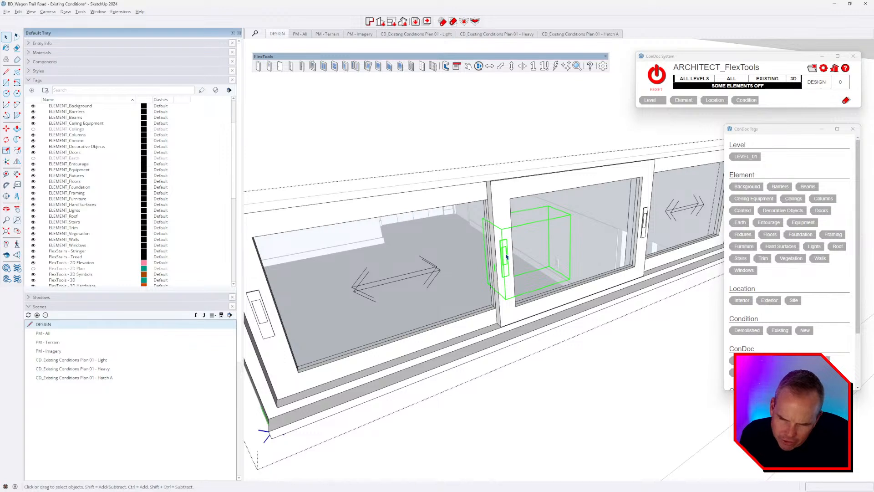
key("Delete")
scroll(507, 256, "down", 1)
middle_click_drag(510, 256, 482, 257)
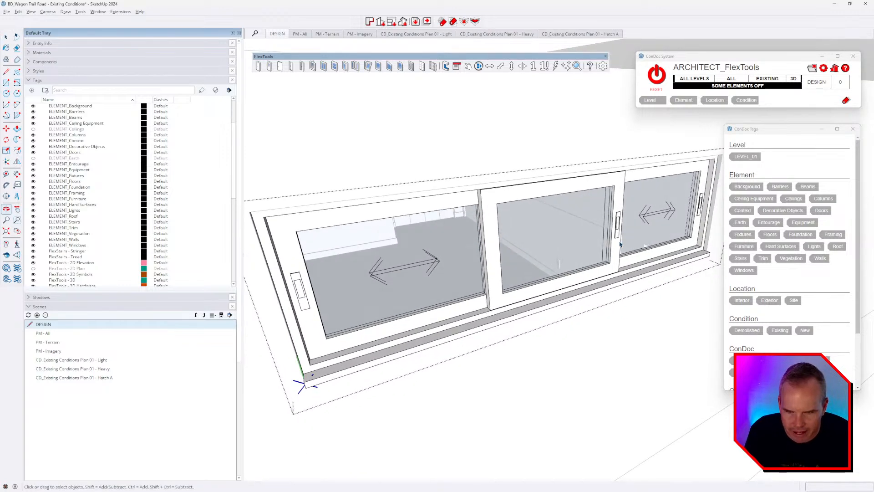
left_click(618, 222)
key("Delete")
scroll(622, 255, "down", 3)
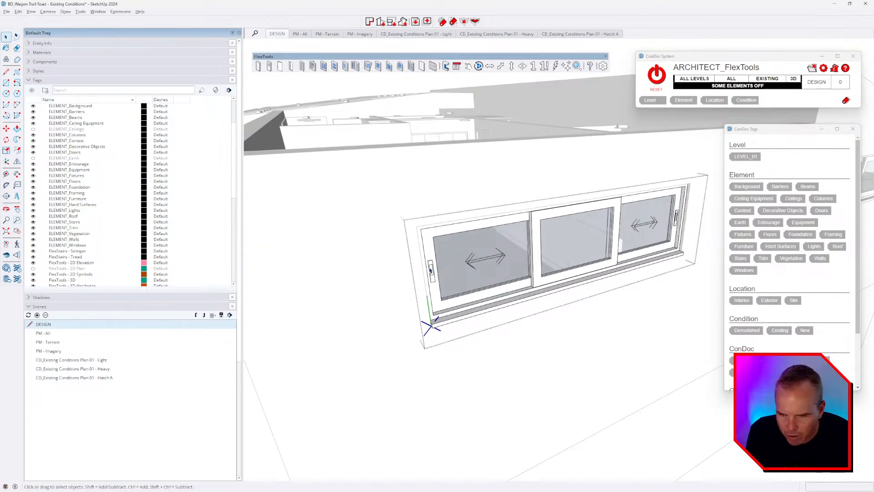
Step: Select the left and right sash handles, isolate the window, and flip them
left_click(431, 271)
left_click(676, 223, "ctrl")
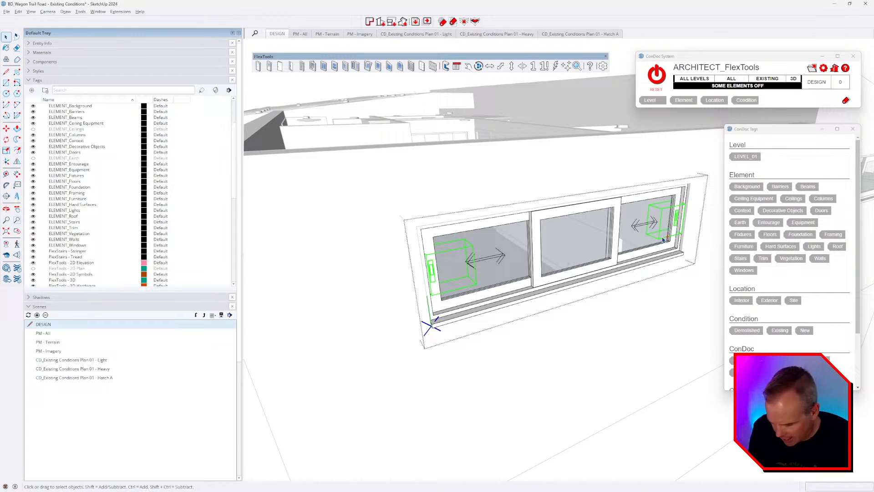
key("alt+h")
middle_click_drag(587, 289, 528, 254)
key("space")
left_click(17, 161)
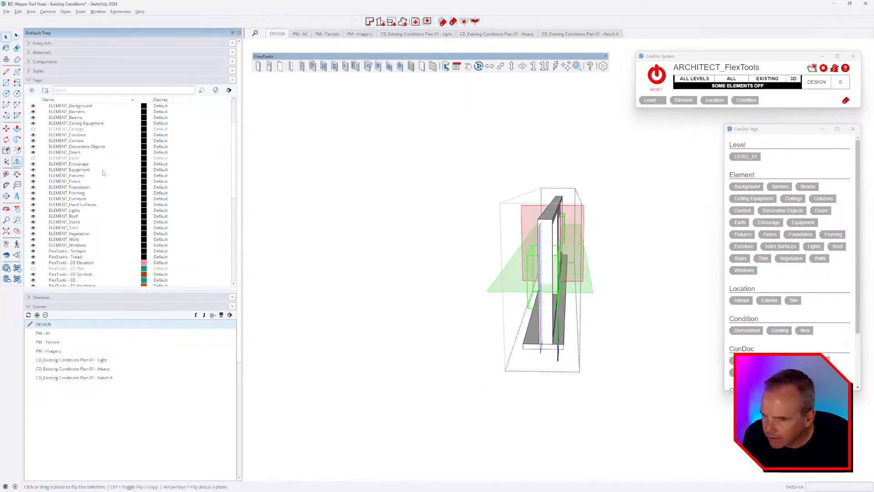
scroll(557, 205, "up", 3)
left_click(505, 303)
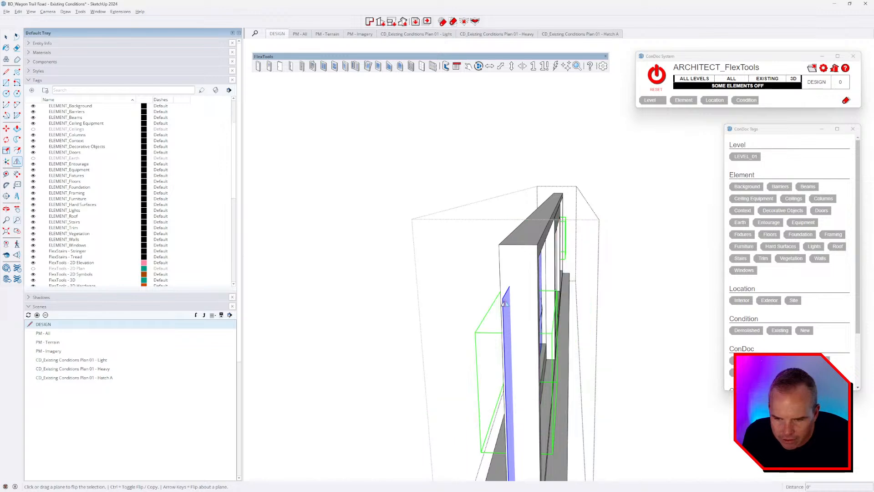
Step: Move the flipped outer handles into their new position
middle_click_drag(518, 248, 643, 265)
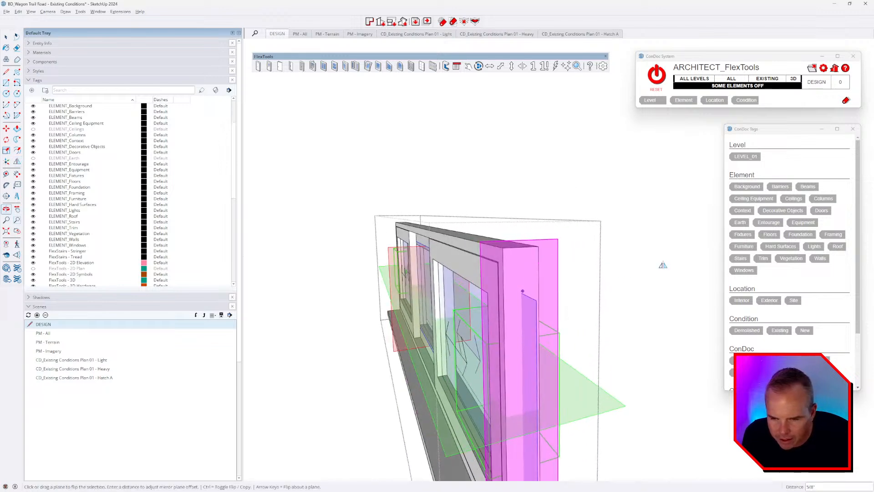
scroll(576, 283, "down", 2)
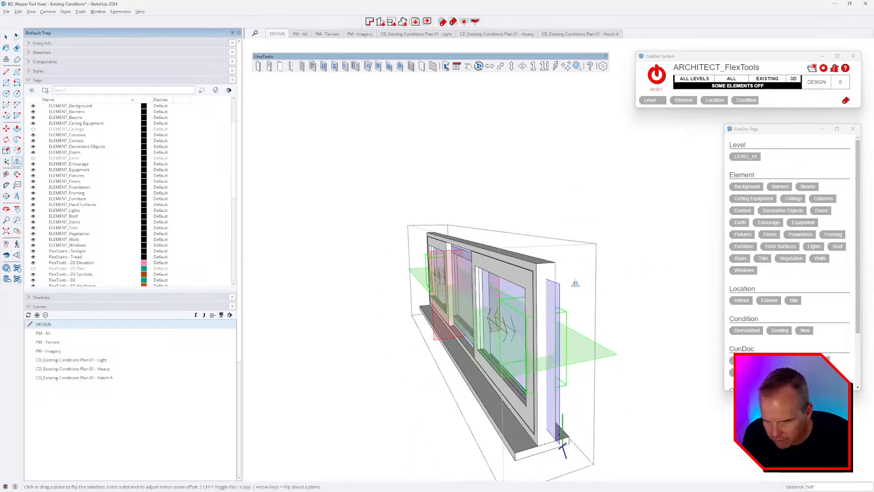
middle_click_drag(570, 293, 564, 298)
scroll(558, 303, "up", 1)
scroll(550, 312, "up", 1)
key("m")
left_click(534, 260)
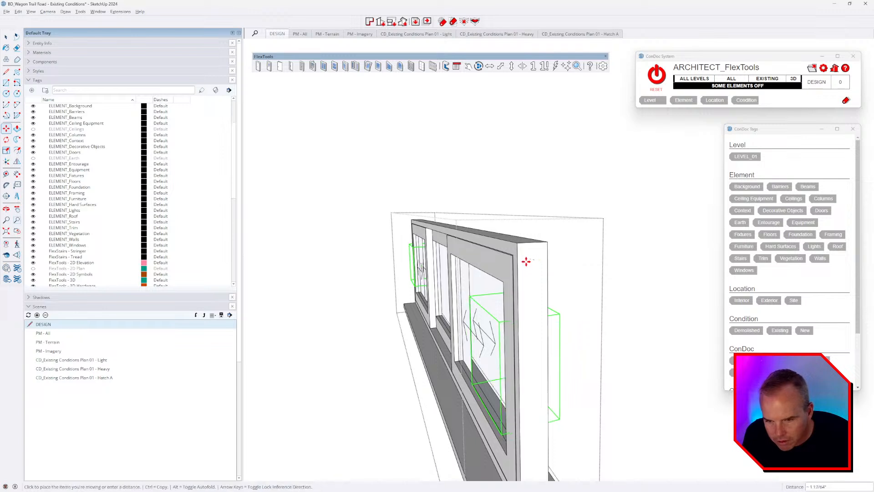
left_click(505, 262)
Step: Shift a handle slightly further right and review the whole window from the front
scroll(510, 358, "up", 5)
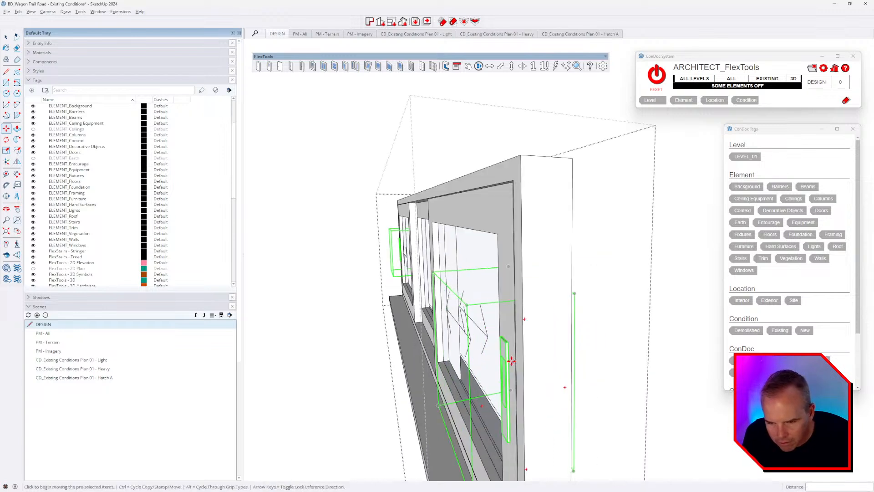
left_click(505, 337)
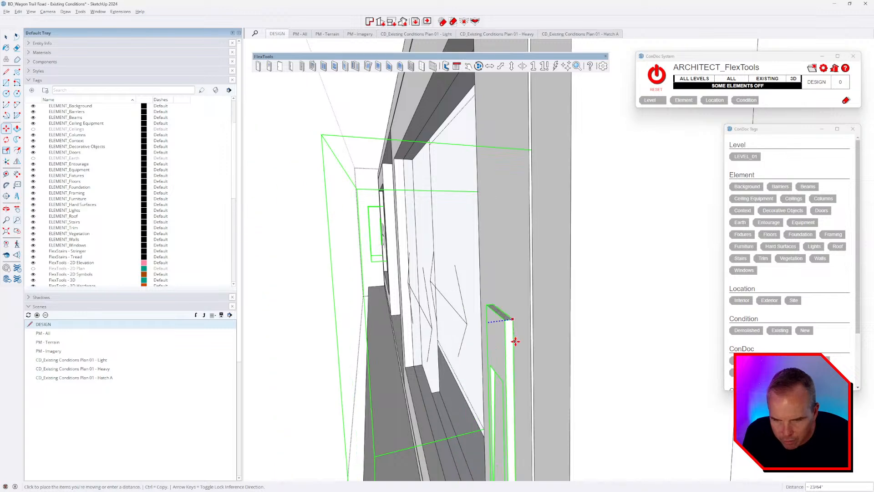
left_click(517, 336)
middle_click_drag(519, 296, 284, 271)
scroll(332, 269, "down", 5)
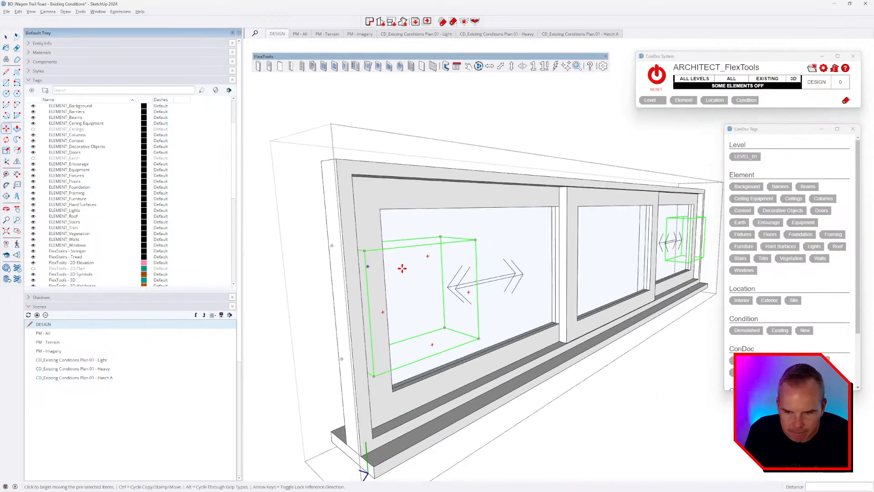
middle_click_drag(402, 267, 371, 260)
scroll(371, 260, "down", 2)
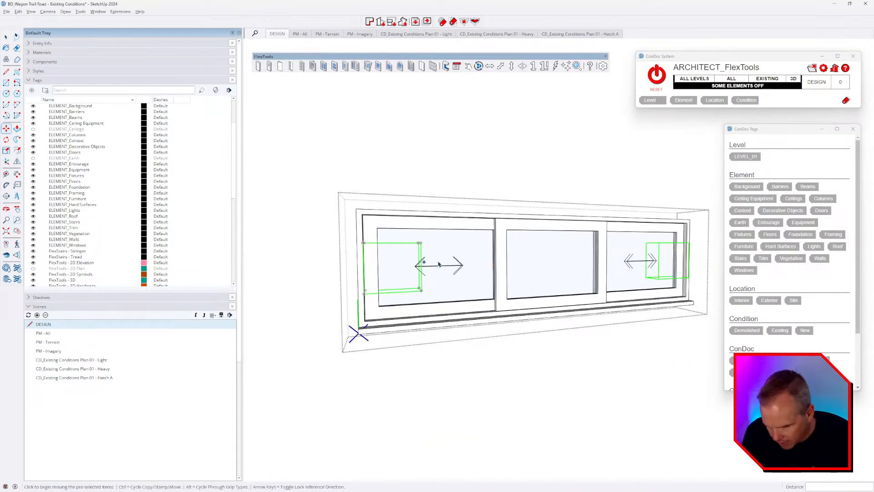
middle_click_drag(438, 264, 591, 277)
mouse_move(523, 259)
middle_mouse_down()
mouse_move(415, 268)
mouse_move(547, 351)
mouse_move(505, 271)
mouse_move(509, 262)
middle_mouse_up()
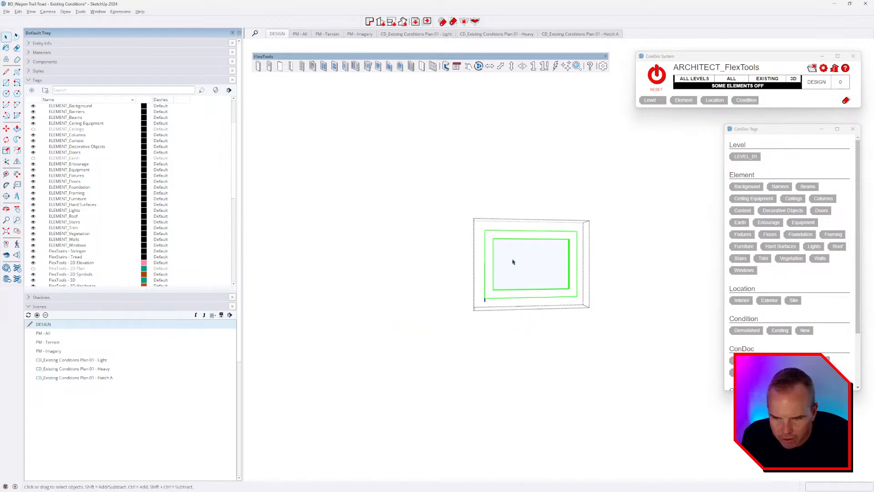
Step: Open the window component and its middle sash for editing
key("Escape")
key("Escape")
left_click(506, 260)
double_click(500, 259)
left_click(498, 263)
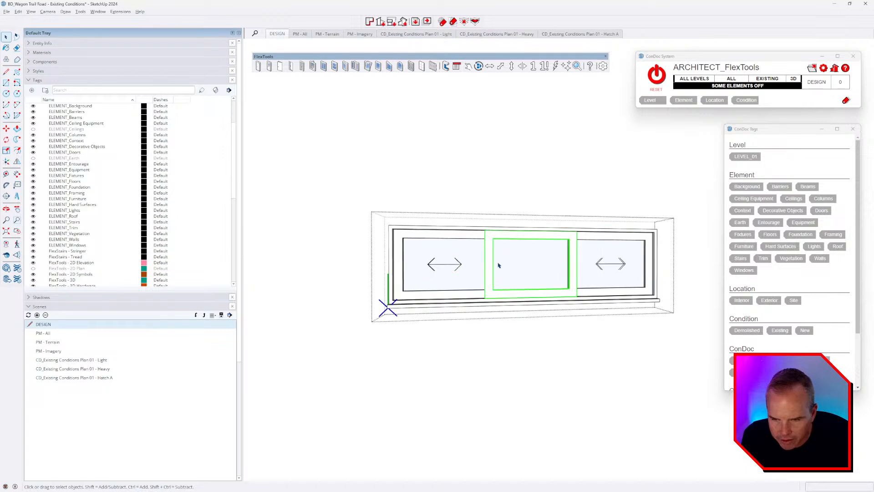
middle_click_drag(497, 264, 671, 297)
middle_click_drag(489, 240, 457, 257)
double_click(490, 242)
left_click(533, 268)
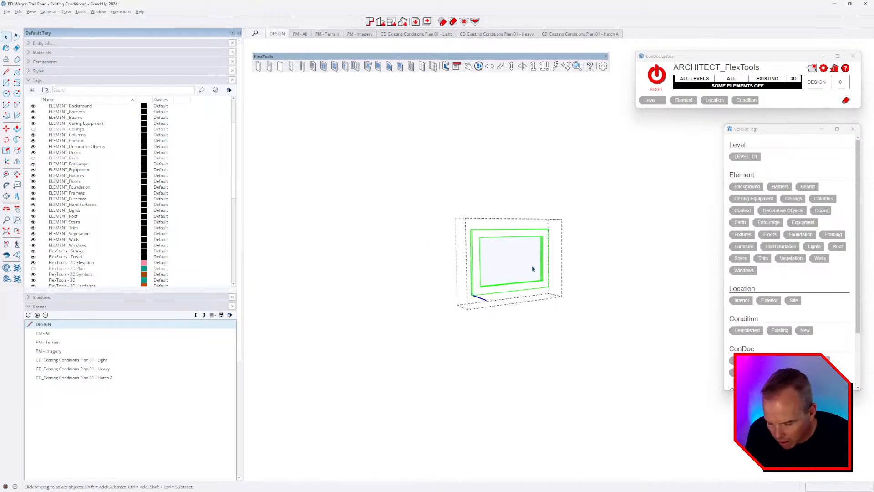
left_click(557, 279)
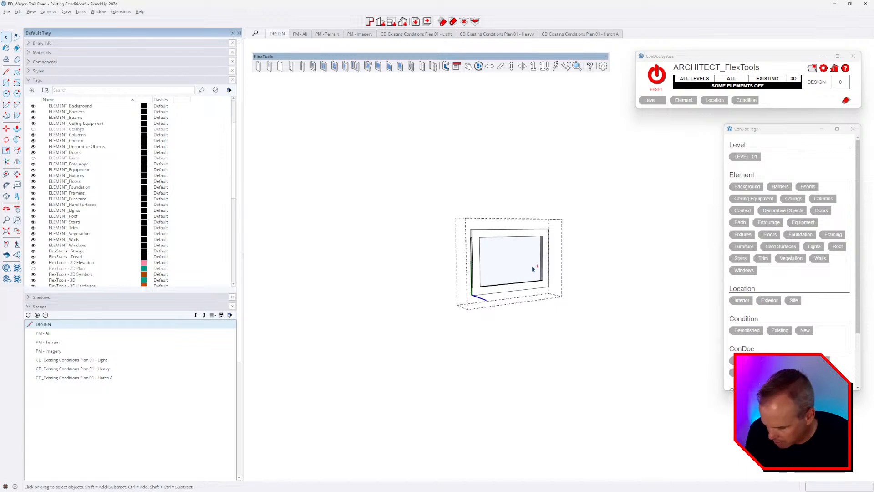
key("ctrl+a")
middle_click_drag(540, 275, 487, 269)
Step: Try moving the sash's left stile 12 outward, then undo it
left_click_drag(421, 184, 522, 374)
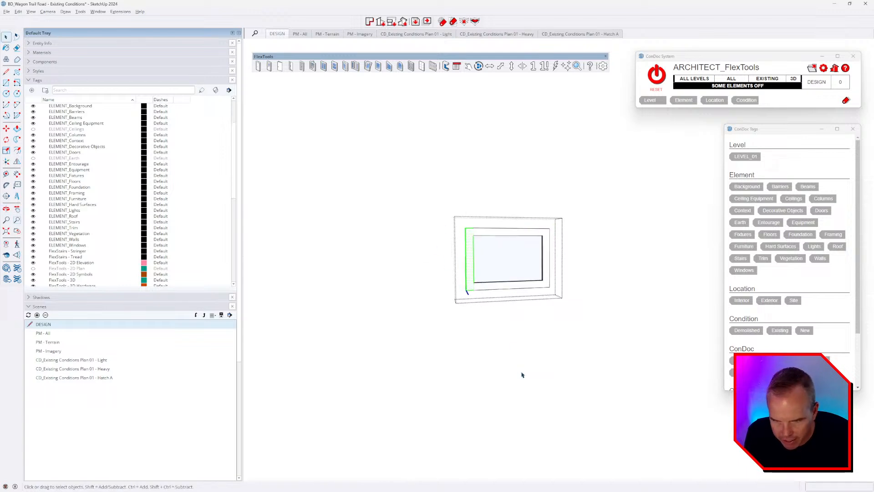
key("m")
left_click(504, 246)
left_click(494, 245)
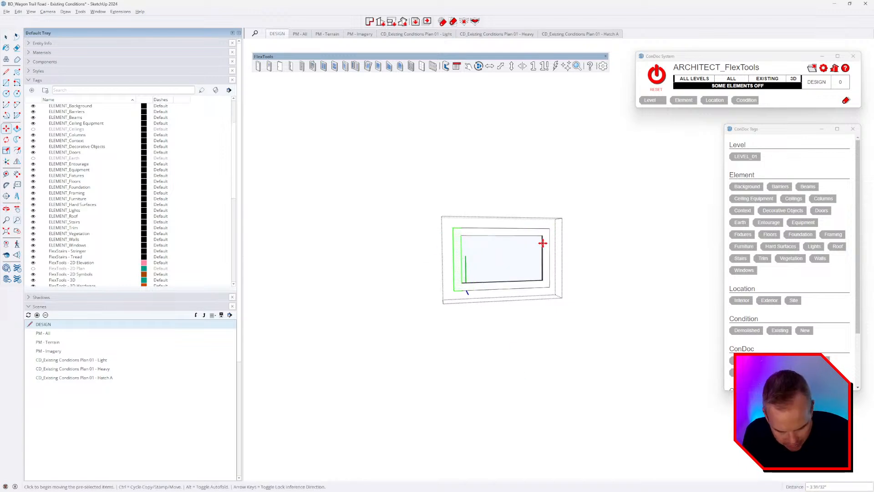
type("12")
key("Return")
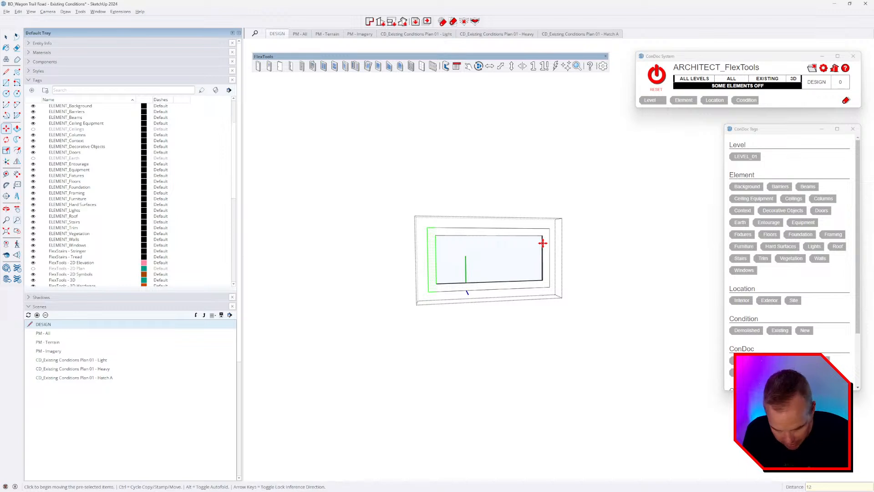
key("space")
key("Escape")
middle_click_drag(492, 287, 481, 284)
key("ctrl+z")
key("ctrl+z")
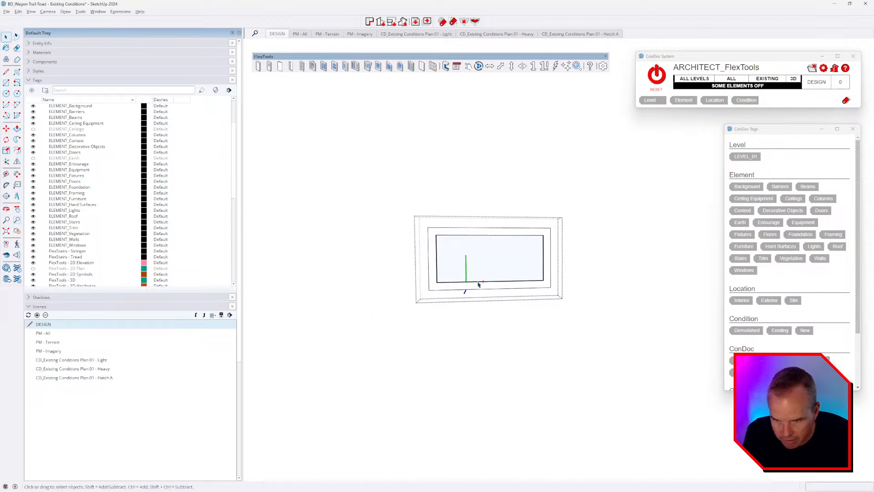
Step: Move the frame's left and right sides 6 outward each
left_click(500, 257)
left_click_drag(436, 195, 502, 305)
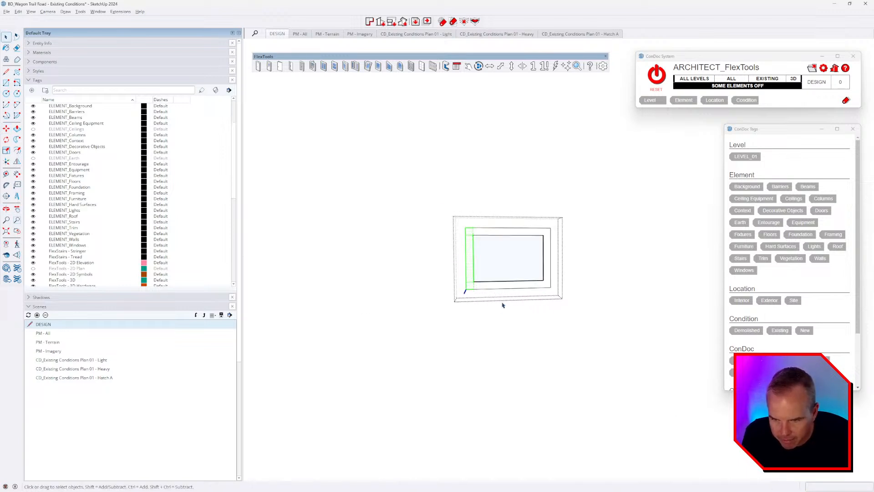
key("m")
left_click(519, 252)
left_click(504, 250)
type("6")
key("Return")
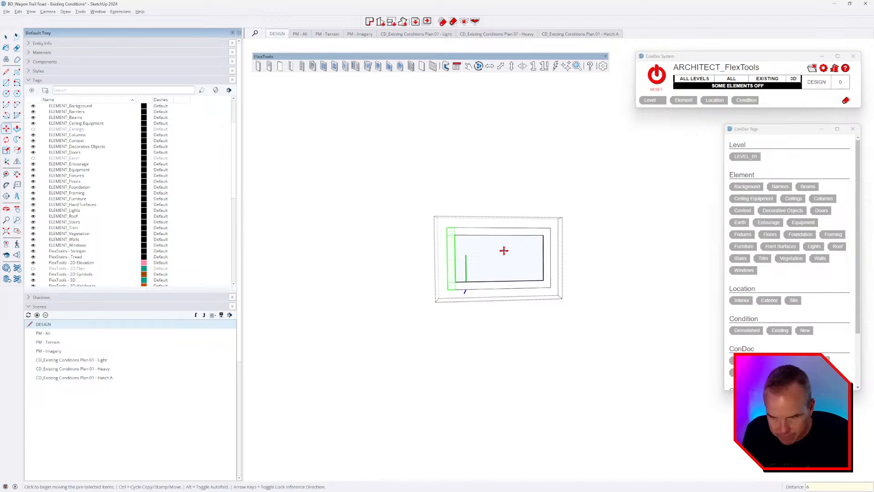
key("space")
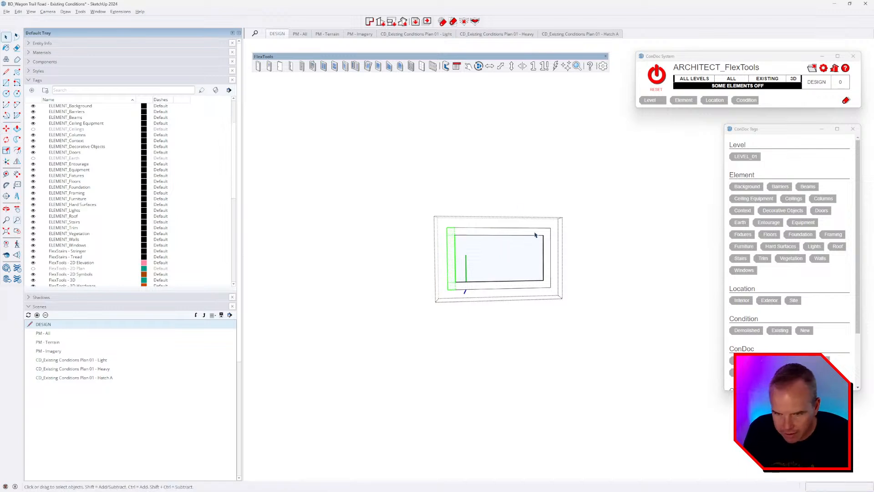
key("m")
left_click(504, 260)
type("6")
key("Return")
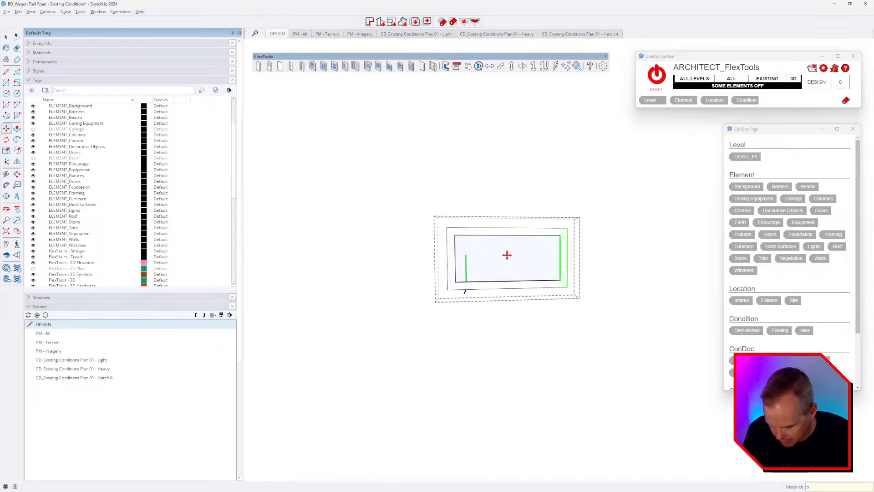
key("space")
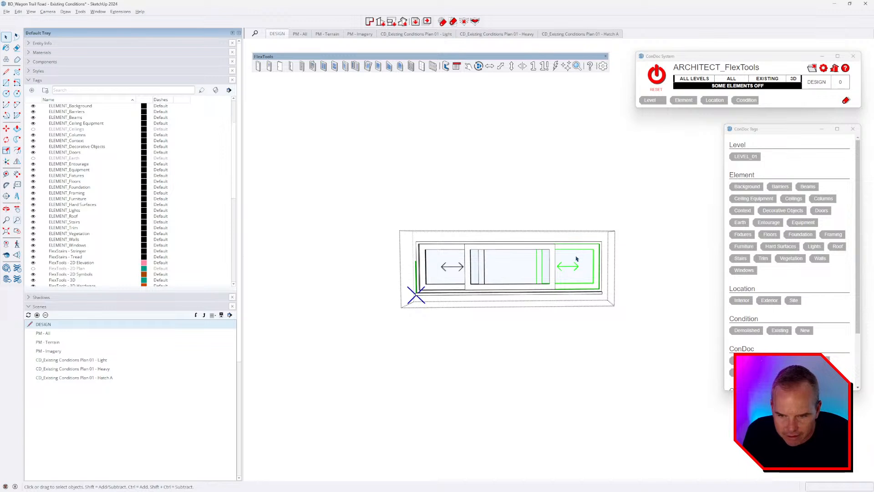
Step: Shift the sash's sliding arrow symbol to the right
scroll(577, 258, "up", 3)
double_click(577, 258)
left_click(577, 258)
left_click(573, 274)
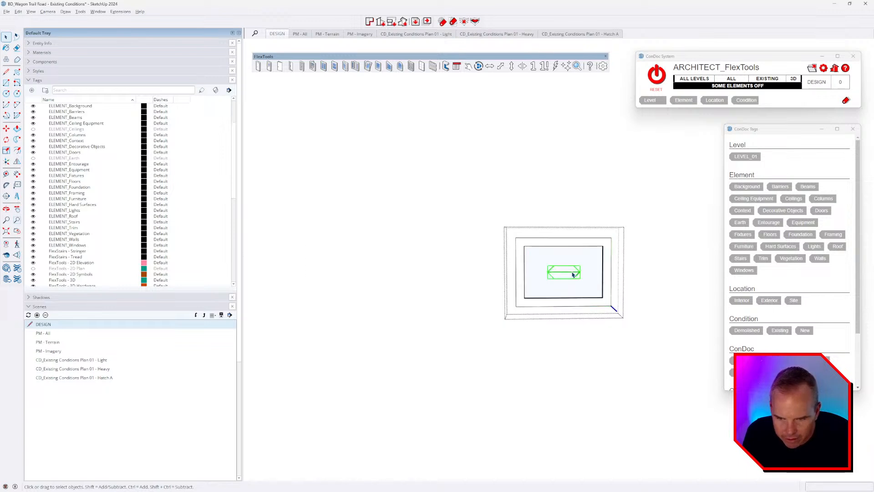
scroll(564, 276, "up", 2)
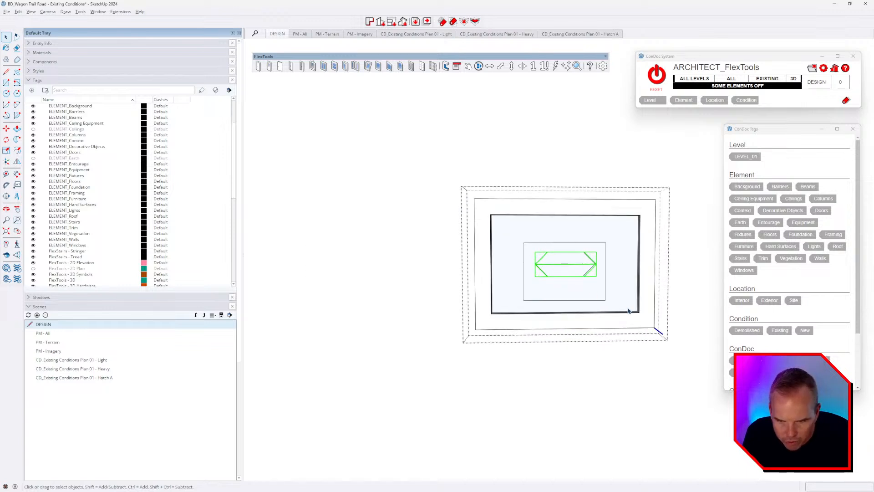
key("m")
left_click(548, 292)
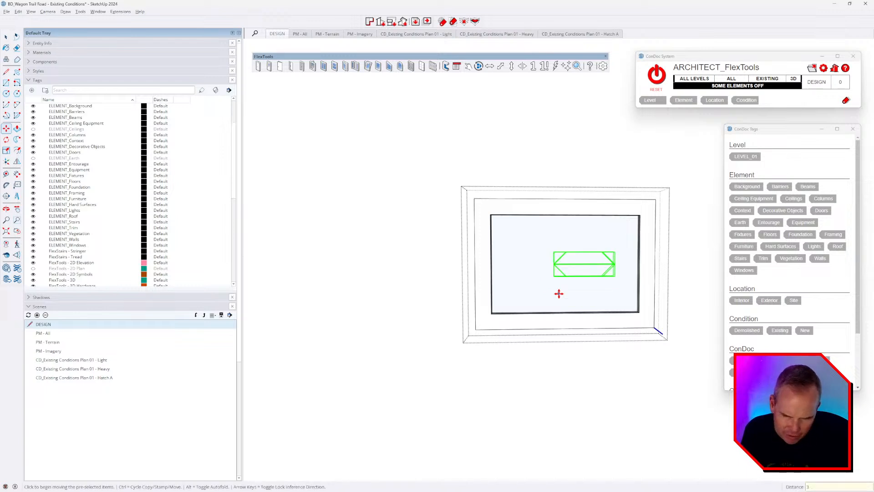
key("space")
Step: Move the left frame part 6 inward and close the sash editing
middle_click_drag(508, 275, 644, 258)
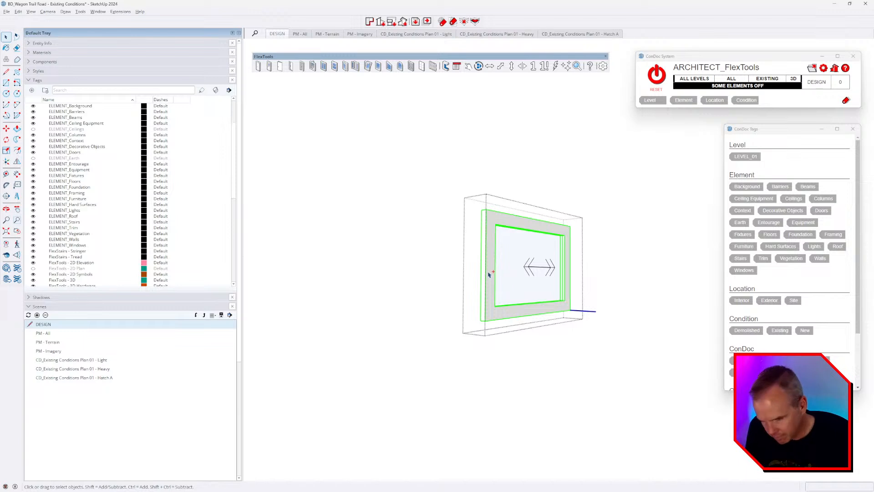
key("i")
key("i")
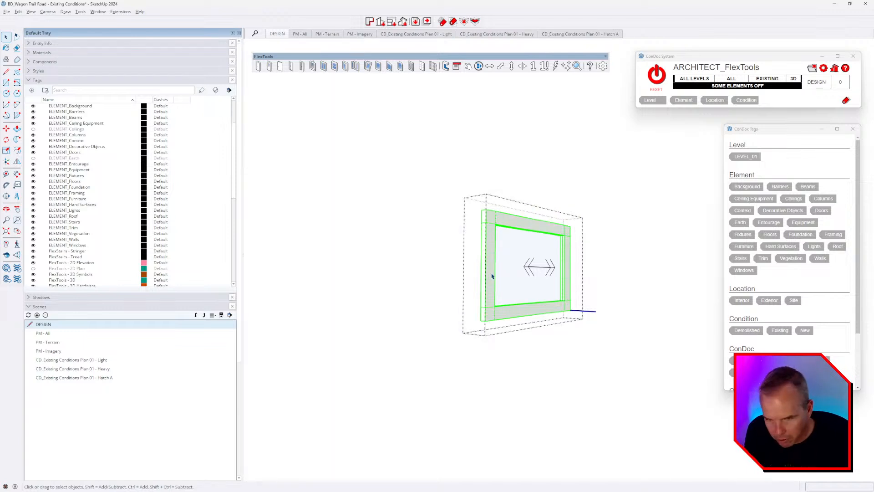
middle_click_drag(530, 283, 481, 254)
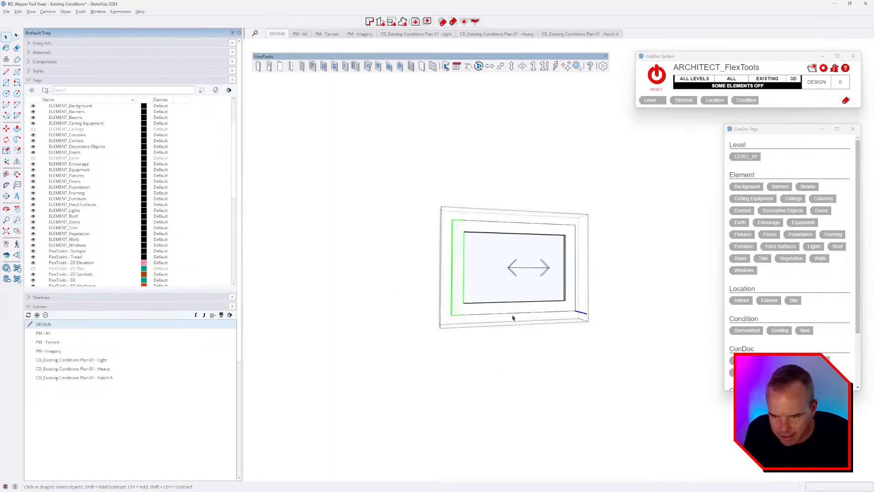
middle_click_drag(511, 318, 465, 308)
key("m")
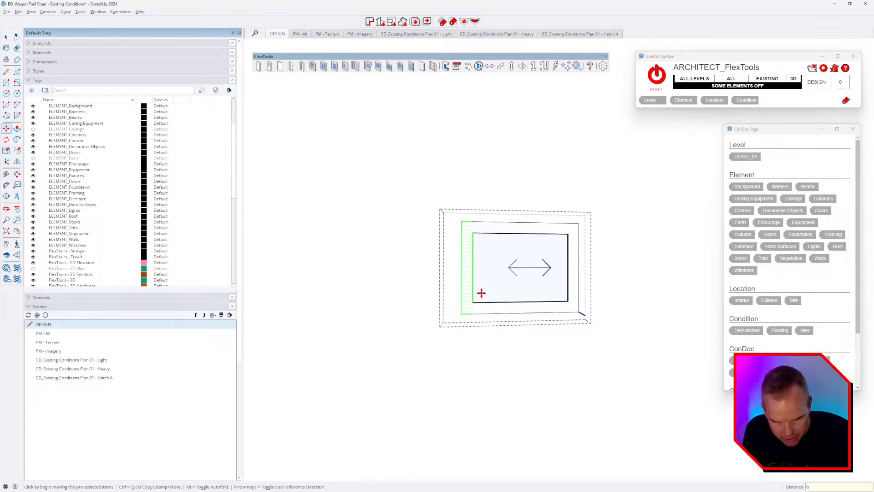
key("Return")
scroll(554, 292, "down", 2)
key("space")
left_click(559, 311)
Step: Move the left sash's arrow symbol 3 further left
middle_click_drag(427, 303, 539, 309)
left_click(453, 286)
scroll(454, 285, "up", 3)
double_click(454, 285)
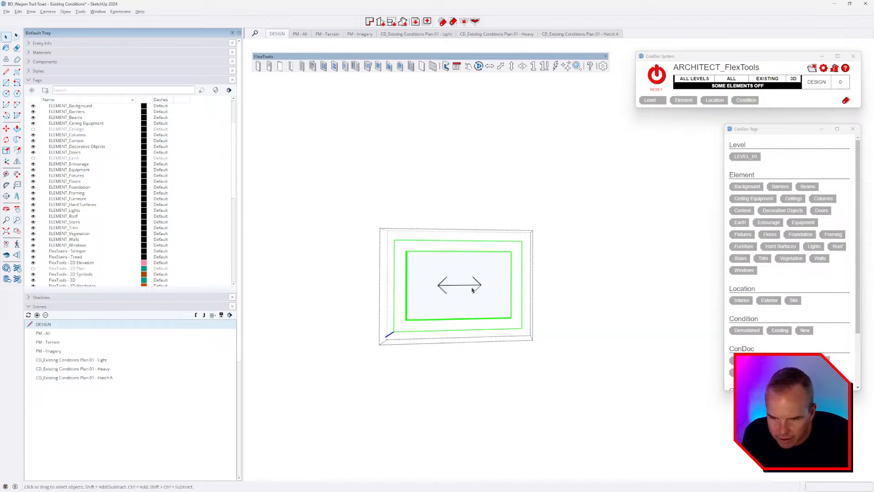
scroll(494, 304, "up", 3)
left_click_drag(421, 265, 473, 304)
key("m")
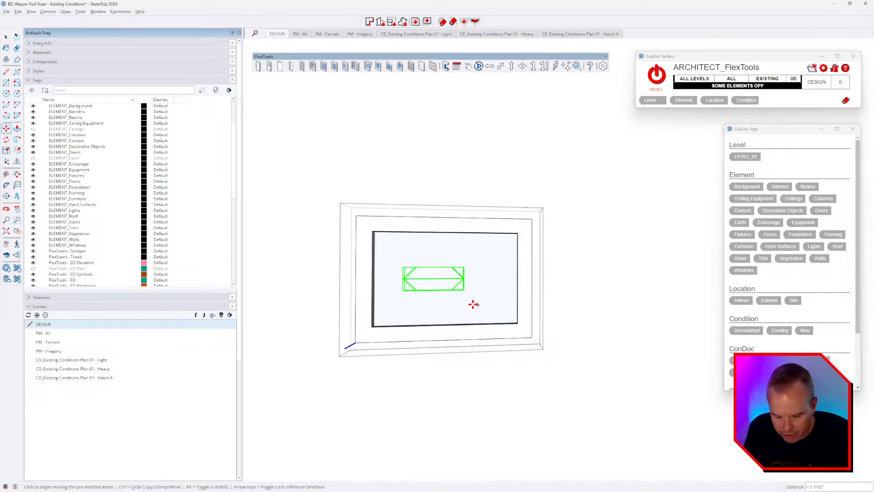
key("Return")
key("space")
left_click(491, 390)
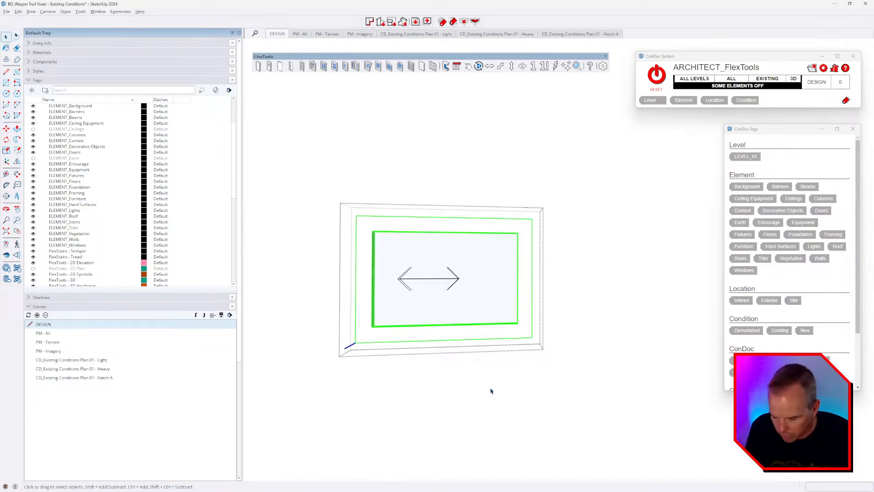
Step: Move the left sash's right stile 6 to the left
left_click_drag(485, 175, 600, 441)
key("m")
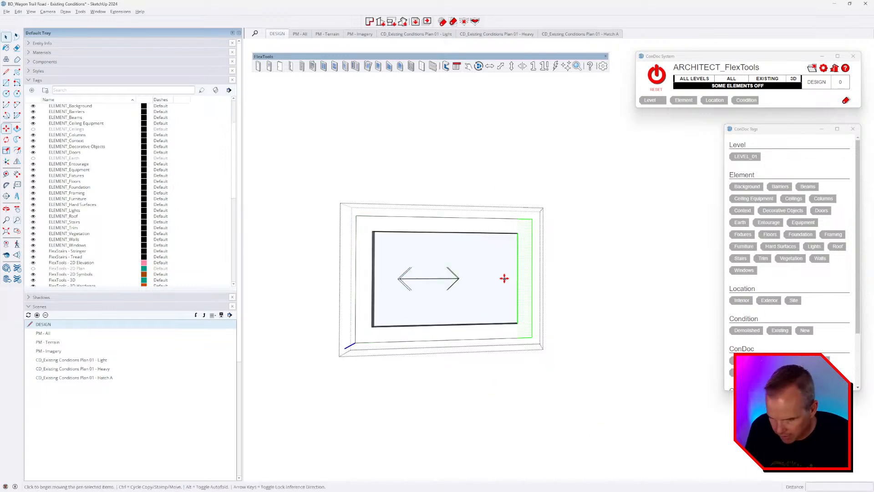
left_click(504, 278)
type("6")
key("Return")
key("space")
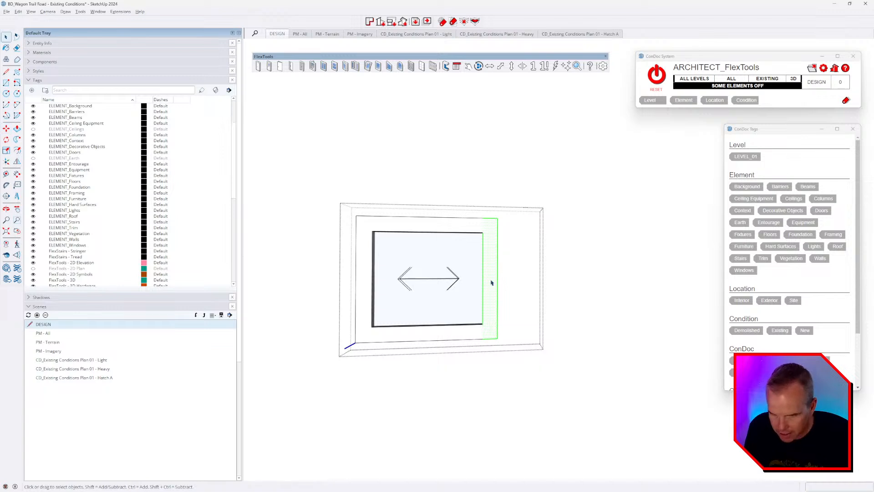
key("Escape")
key("Escape")
scroll(469, 288, "down", 3)
middle_click_drag(469, 288, 546, 288)
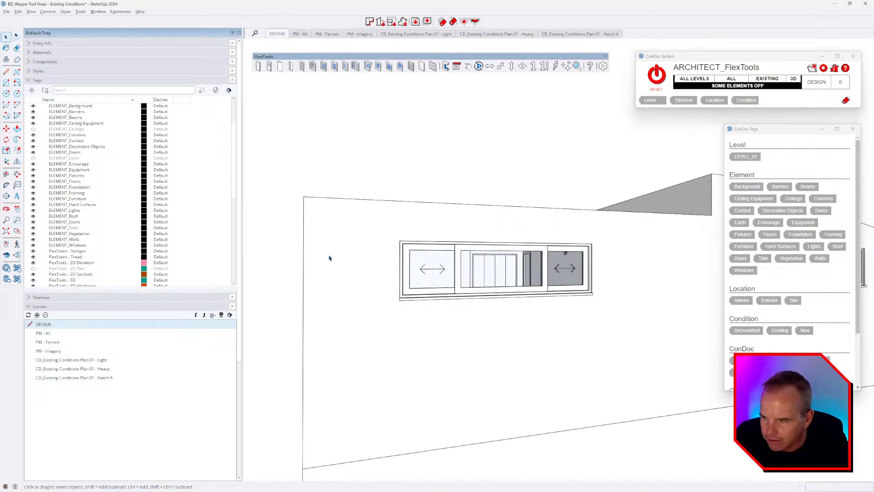
Step: Hide the FlexTools 3D Hardware and 3D tags and show the FlexTools 2D Plan tag
scroll(108, 269, "down", 1)
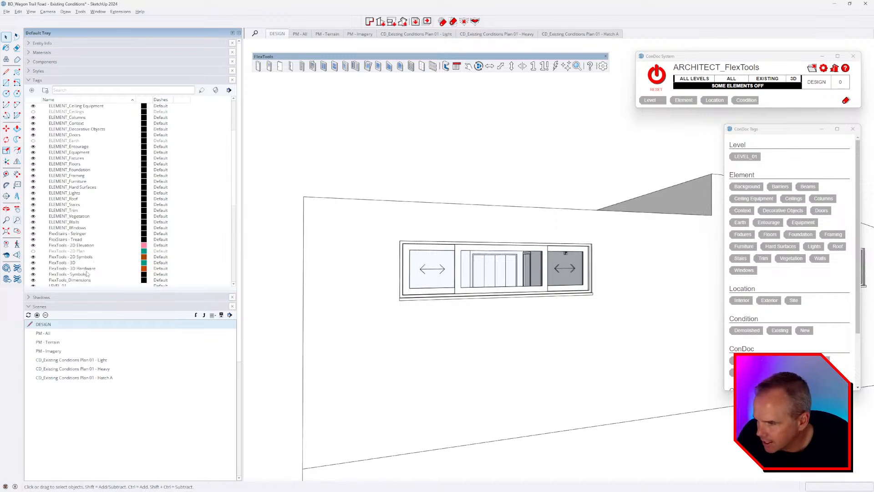
left_click(33, 268)
middle_click_drag(337, 314, 364, 395)
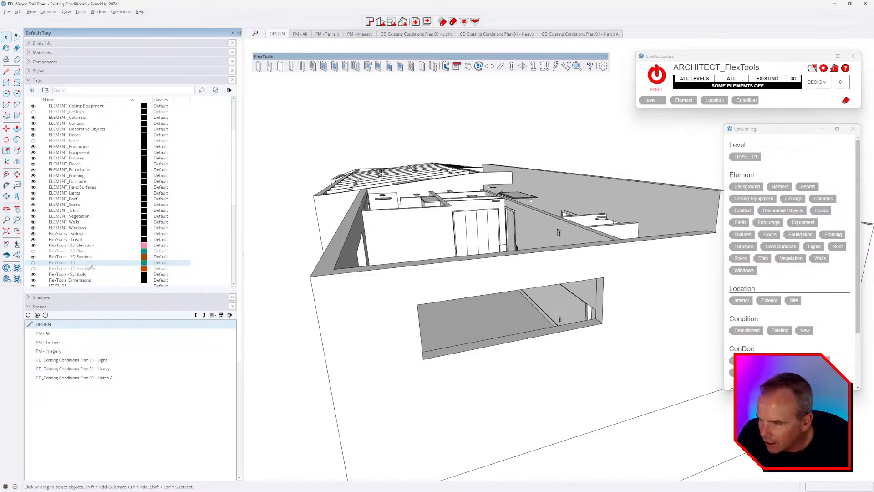
left_click(33, 251)
left_click(33, 262)
middle_click_drag(499, 354, 421, 378)
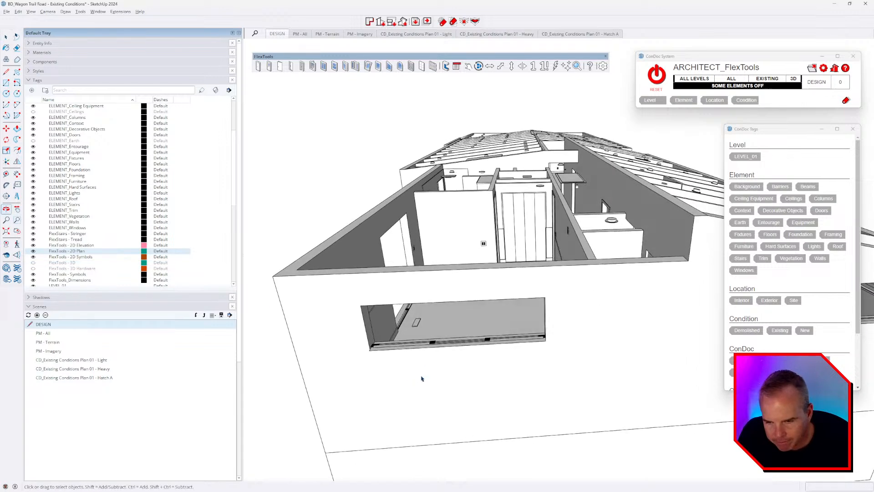
scroll(433, 334, "up", 5)
Step: Inside the window component, move the left plan mullion leftward to line up with the sashes
double_click(433, 334)
left_click(433, 334)
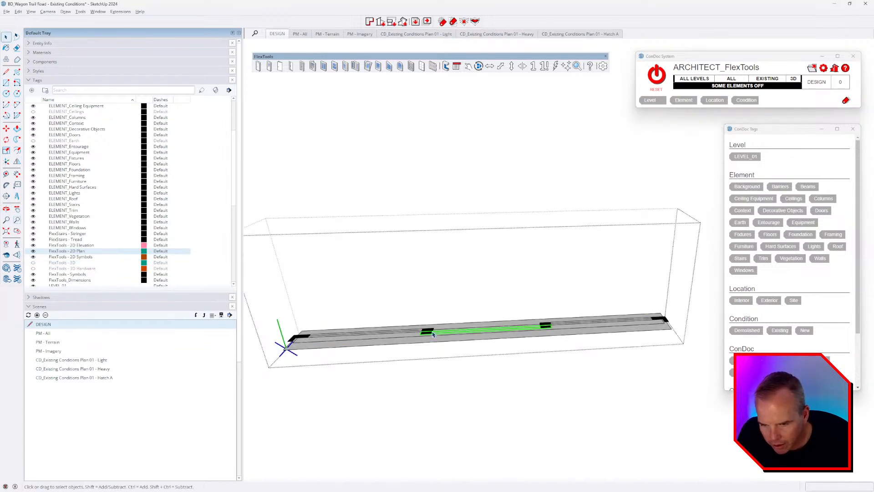
key("ctrl+a")
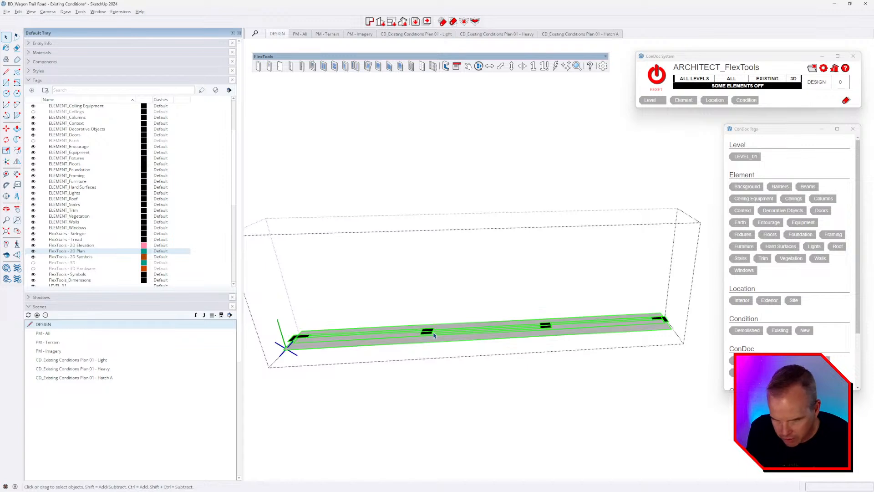
scroll(432, 336, "up", 3)
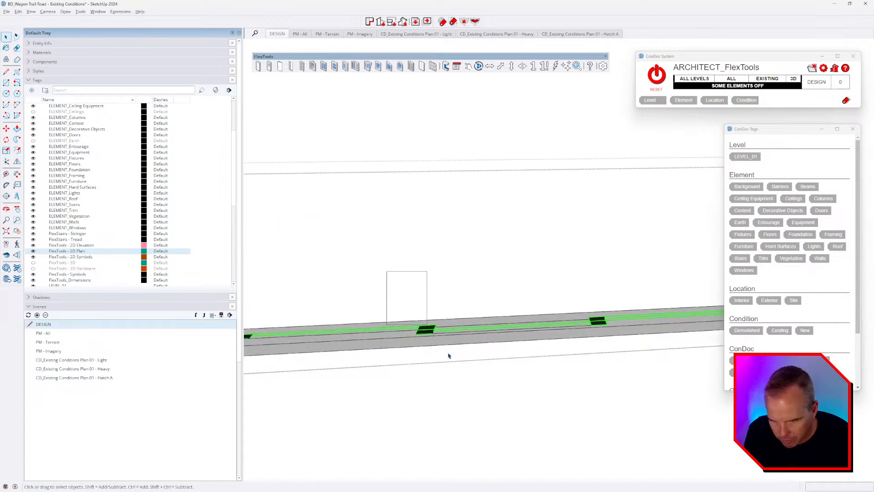
left_click_drag(447, 354, 485, 393)
key("m")
left_click(484, 377)
left_click(472, 378)
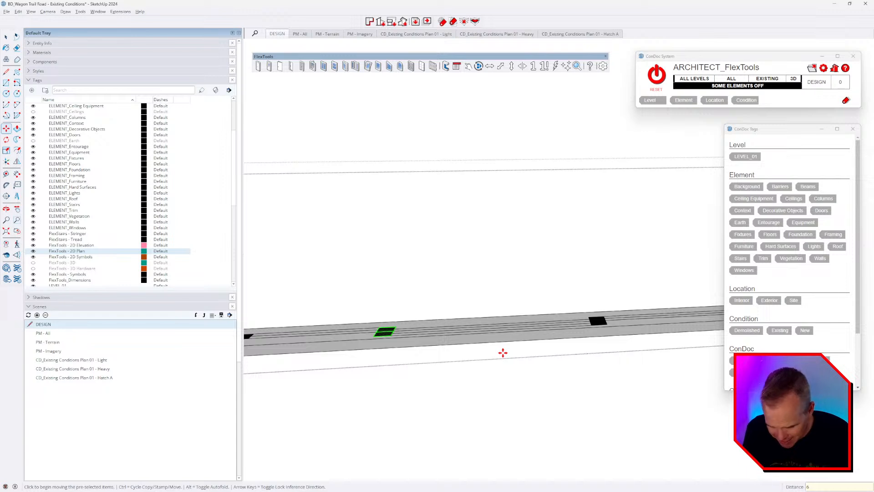
scroll(474, 330, "down", 4)
key("space")
Step: Move the right plan mullion further right to align with the new sashes
left_click_drag(502, 292, 610, 390)
key("m")
left_click(546, 374)
left_click(561, 368)
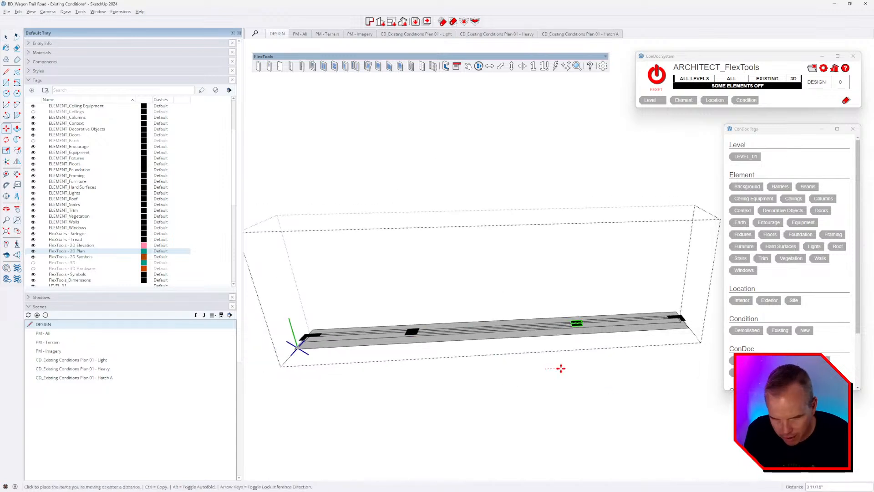
key("space")
Step: Reset ConDoc to turn all elements back on and view the window in the wall
scroll(560, 370, "up", 6)
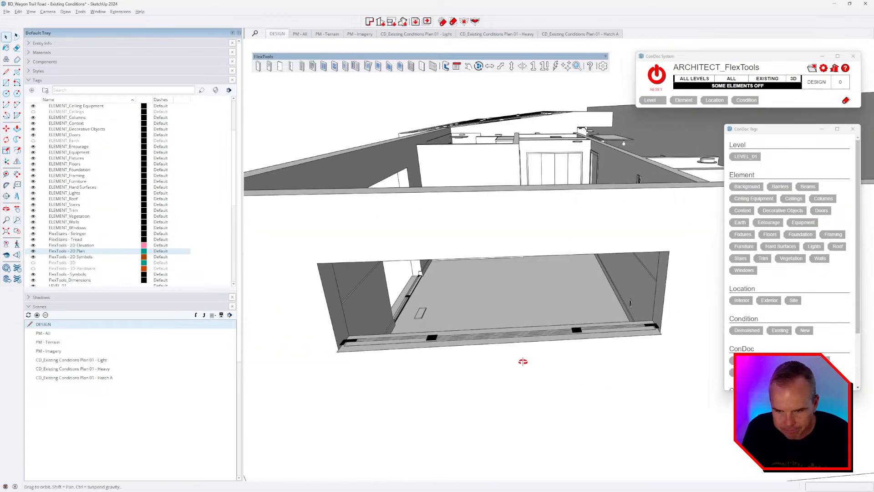
left_click(657, 77)
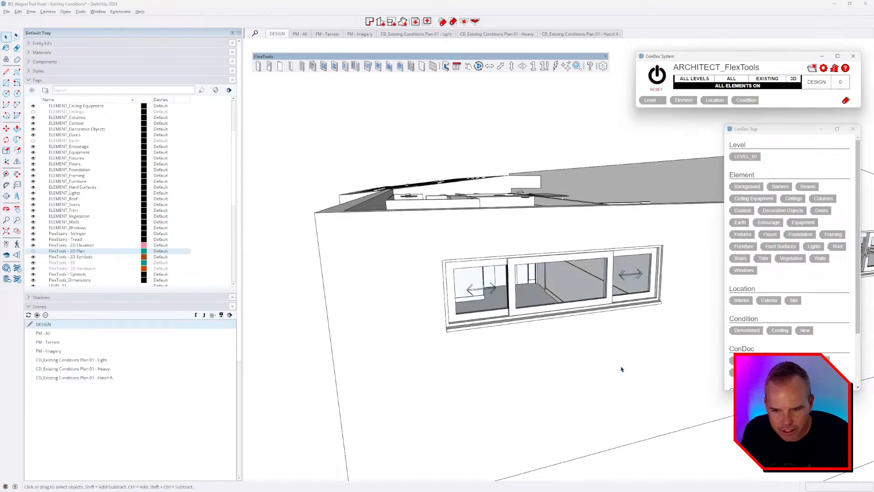
middle_click_drag(620, 367, 562, 332)
scroll(560, 248, "up", 2)
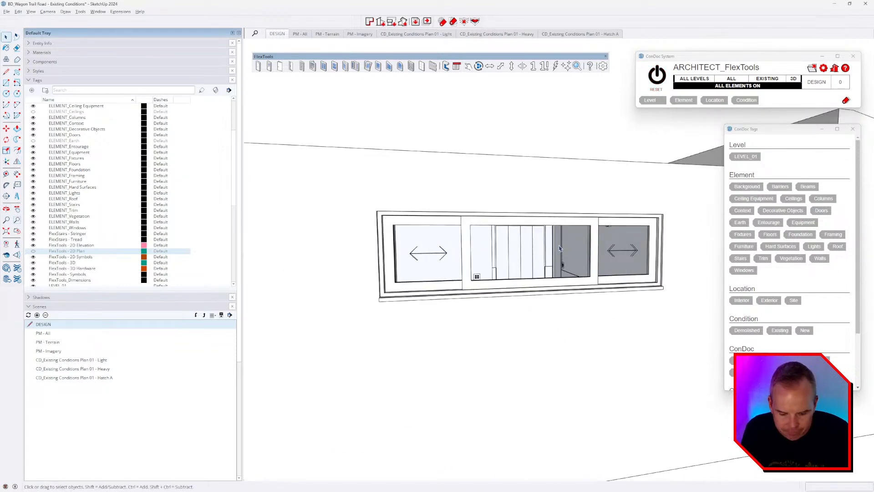
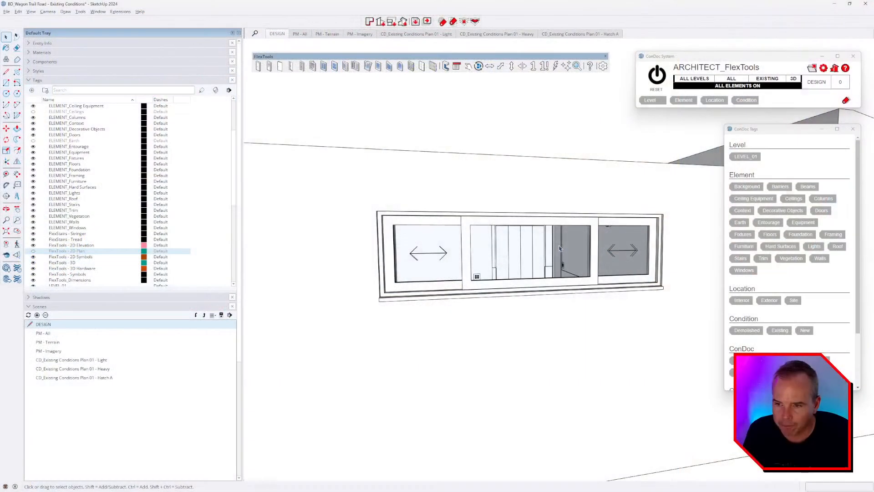
Step: Pull back from the window close-up, look down from overhead, and close in on the bathroom's interior doors
mouse_move(509, 208)
middle_mouse_down()
mouse_move(512, 254)
mouse_move(534, 308)
mouse_move(610, 301)
middle_mouse_up()
scroll(512, 253, "down", 5)
mouse_move(489, 274)
middle_mouse_down()
mouse_move(569, 284)
mouse_move(581, 303)
mouse_move(472, 299)
middle_mouse_up()
mouse_move(574, 309)
middle_mouse_down()
mouse_move(581, 301)
mouse_move(605, 319)
mouse_move(633, 405)
mouse_move(610, 326)
middle_mouse_up()
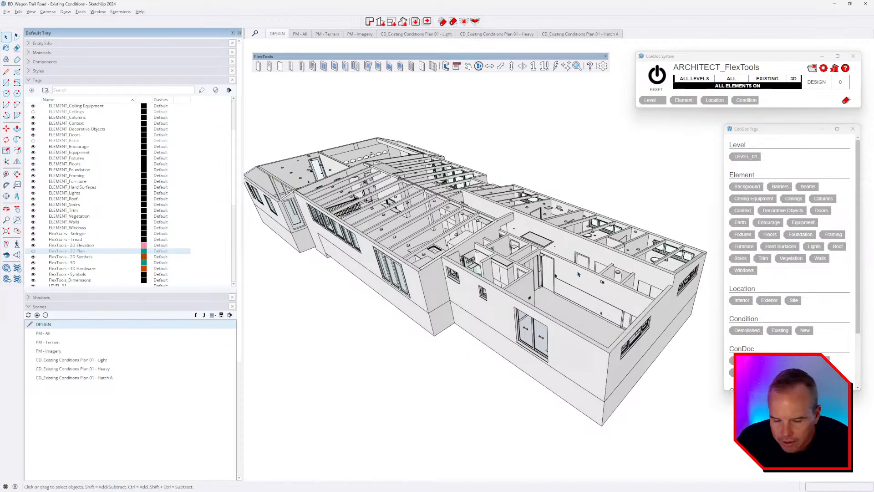
scroll(568, 285, "up", 6)
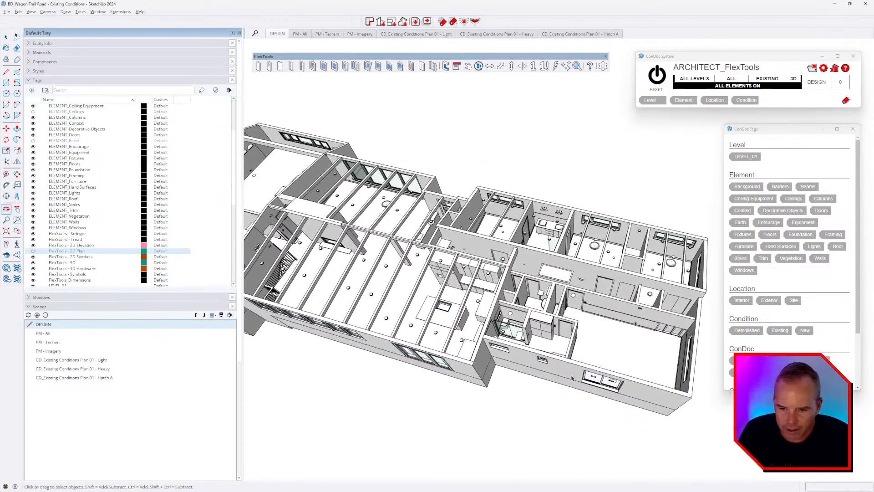
scroll(568, 347, "up", 5)
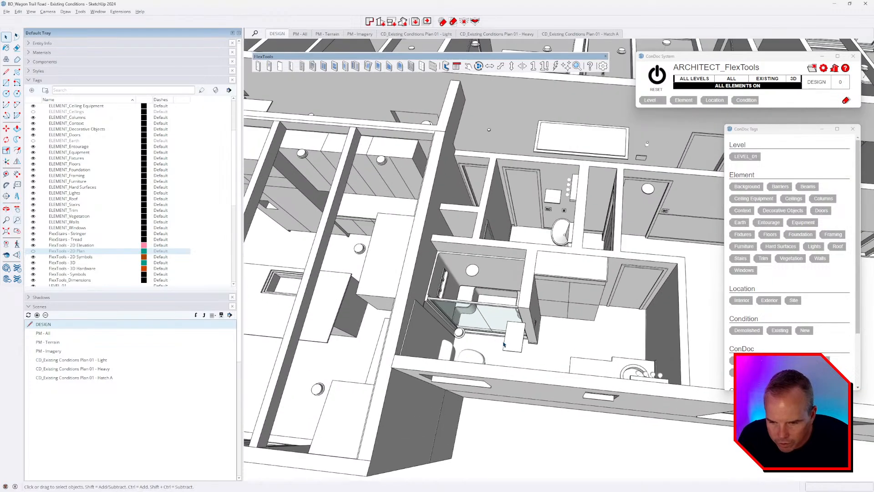
mouse_move(508, 337)
middle_mouse_down()
mouse_move(469, 322)
mouse_move(396, 335)
mouse_move(546, 342)
mouse_move(469, 336)
mouse_move(445, 299)
mouse_move(679, 324)
mouse_move(608, 344)
mouse_move(612, 314)
middle_mouse_up()
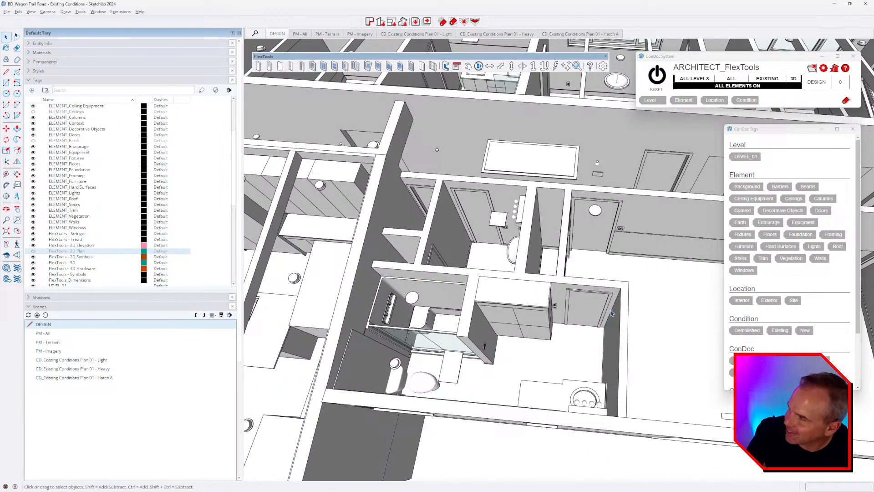
middle_click_drag(526, 315, 549, 336)
middle_click_drag(574, 287, 553, 314)
middle_click_drag(553, 314, 502, 291, "shift")
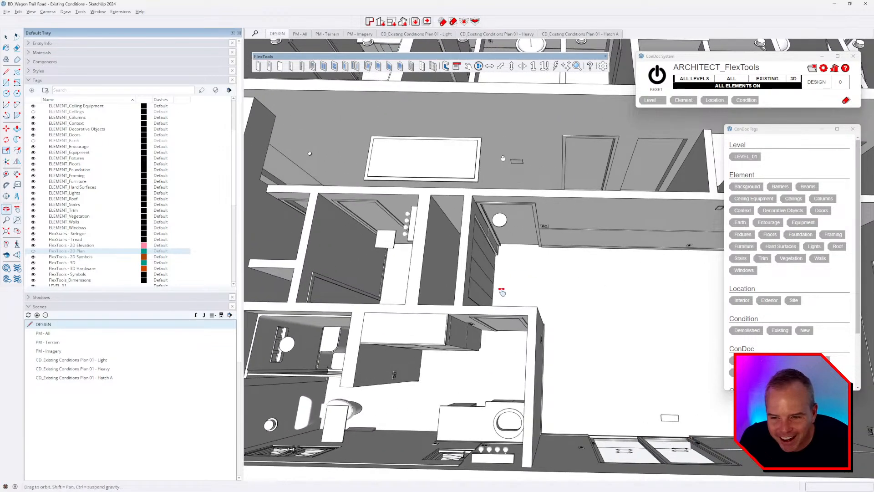
Step: Select the interior door and the ceiling fixtures to check their tags
left_click(529, 227)
scroll(528, 225, "up", 5)
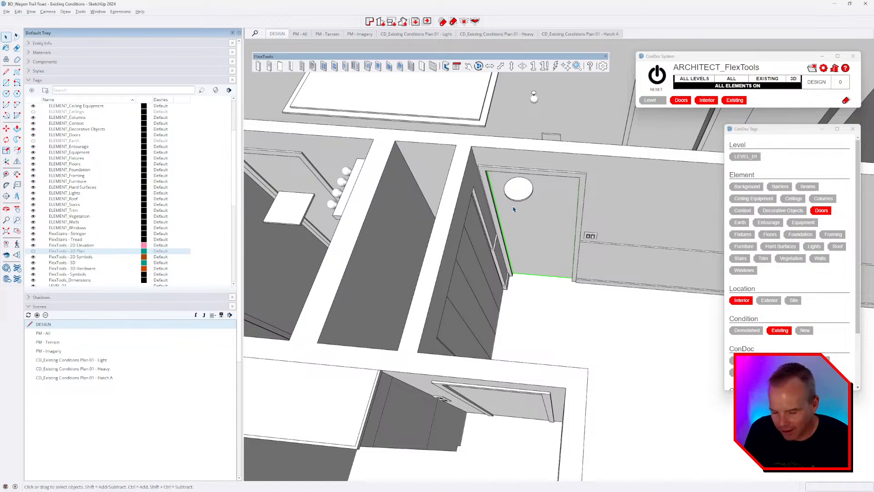
left_click(528, 188)
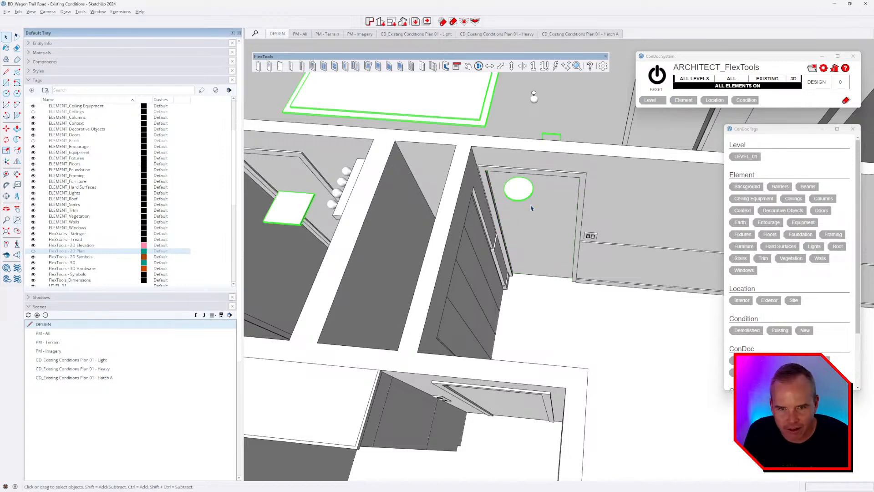
scroll(527, 210, "down", 10)
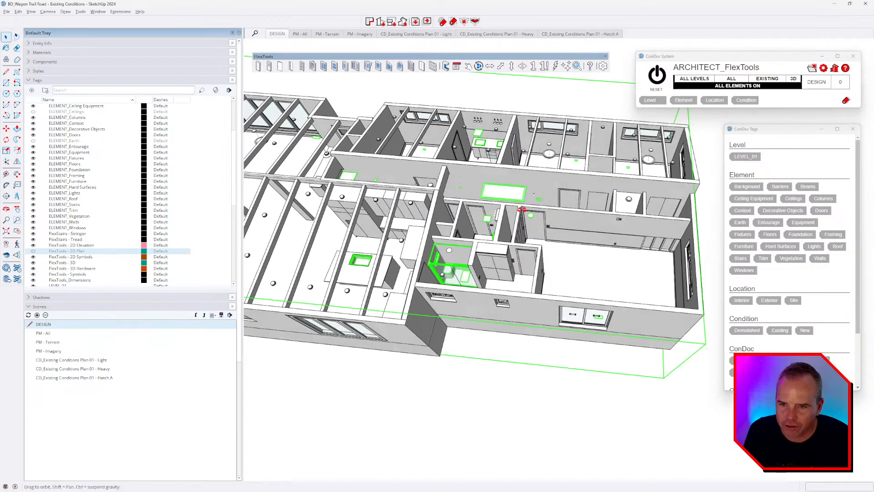
scroll(524, 186, "up", 3)
left_click(524, 187)
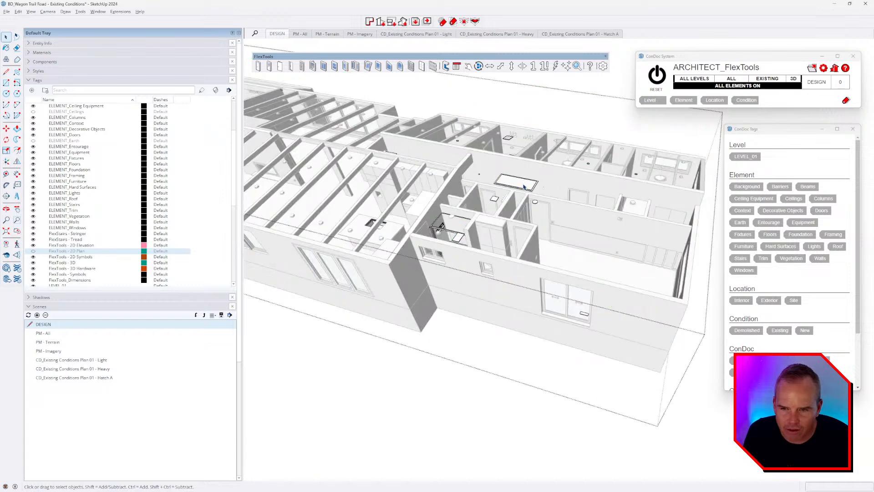
key("Escape")
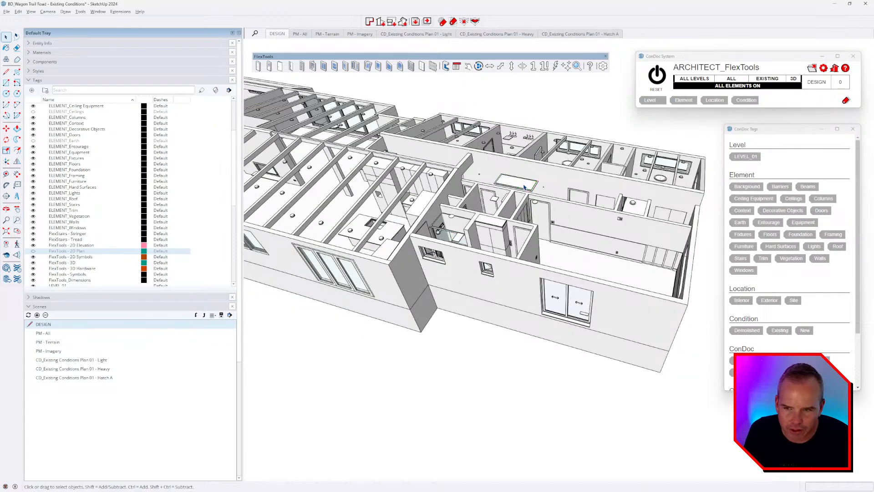
Step: Hide all ceiling equipment by its tag with ConDoc's hide-by-tag eraser
key("shift+e")
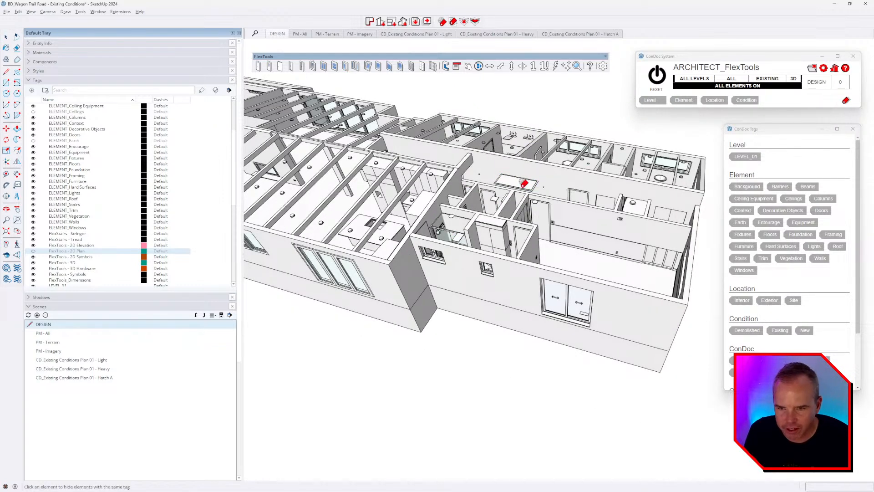
double_click(523, 185)
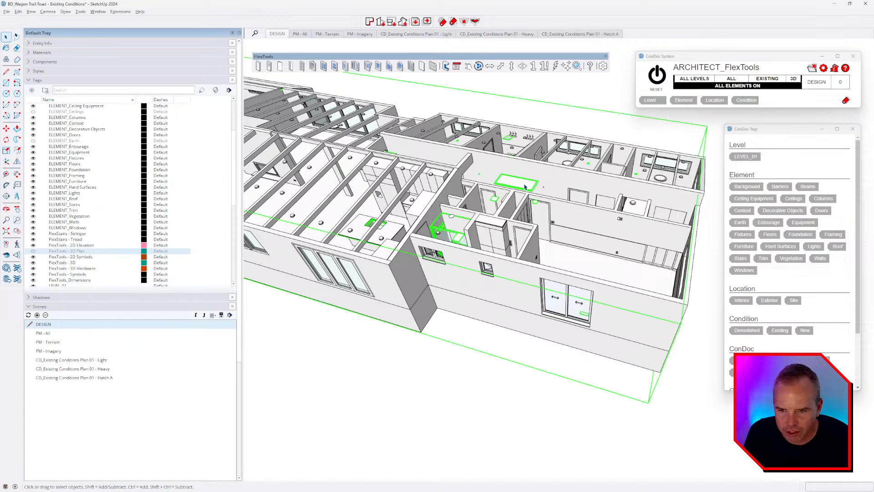
left_click(525, 187)
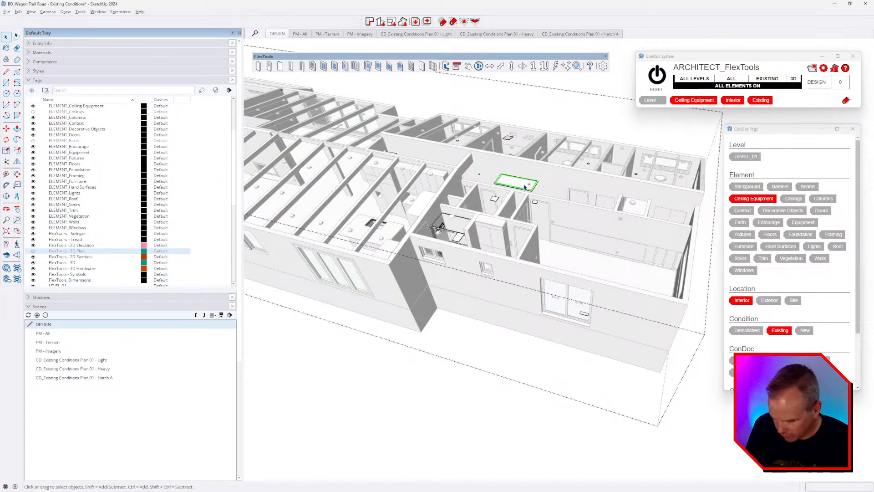
key("Escape")
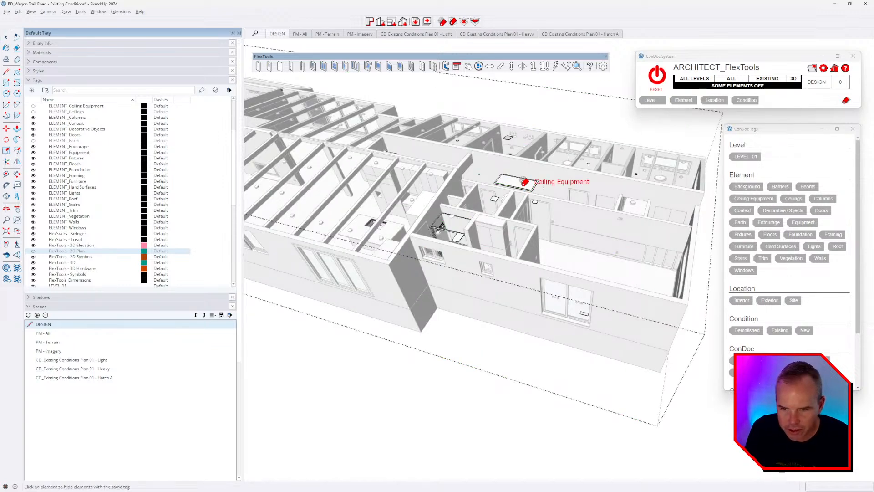
left_click(523, 182)
key("space")
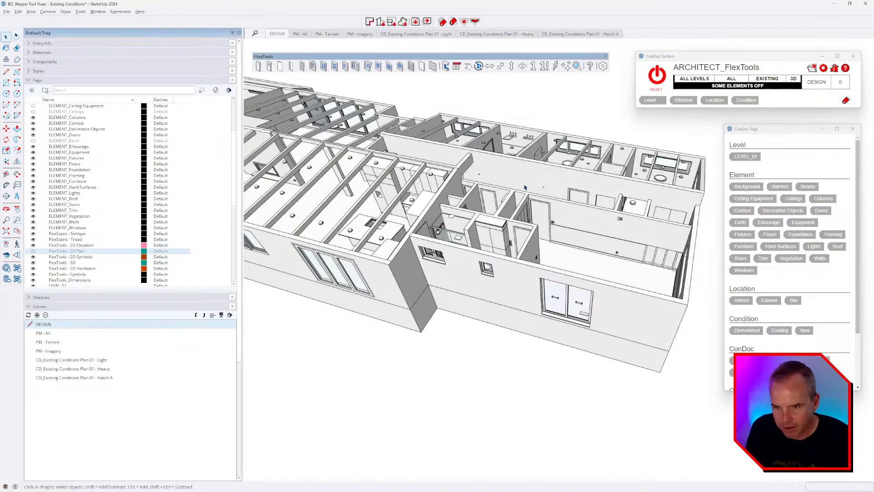
Step: Reset ConDoc to turn all elements back on and show the building group's Entity Info
scroll(524, 187, "up", 5)
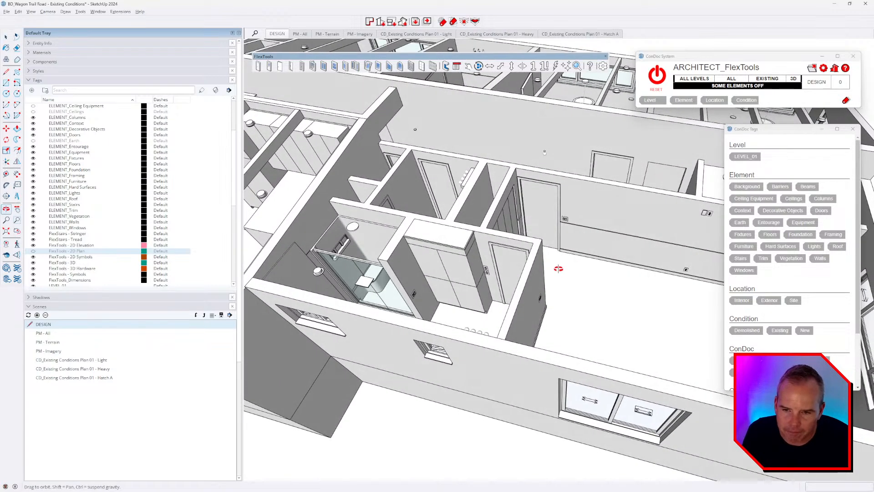
left_click(502, 157)
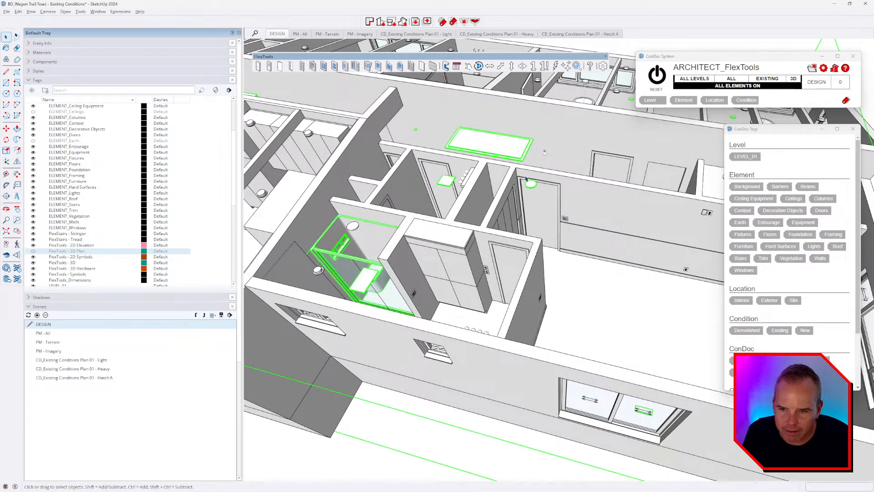
scroll(504, 196, "down", 8)
middle_click_drag(505, 195, 467, 222)
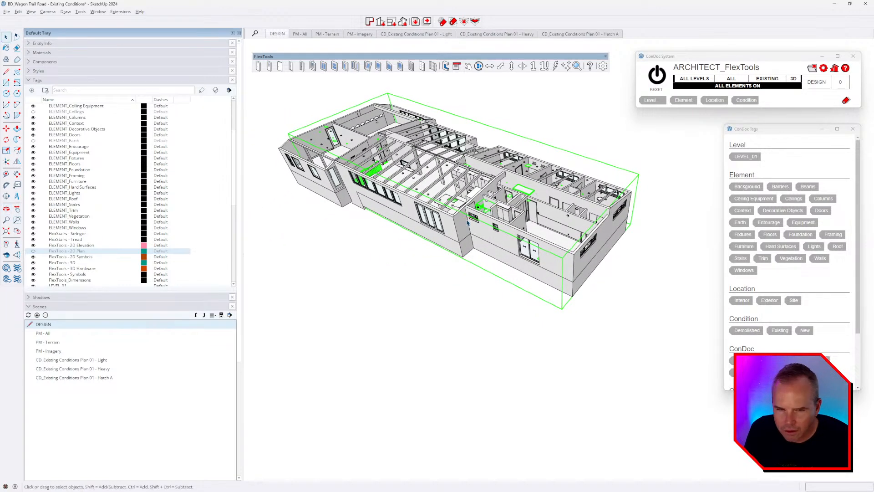
left_click(47, 43)
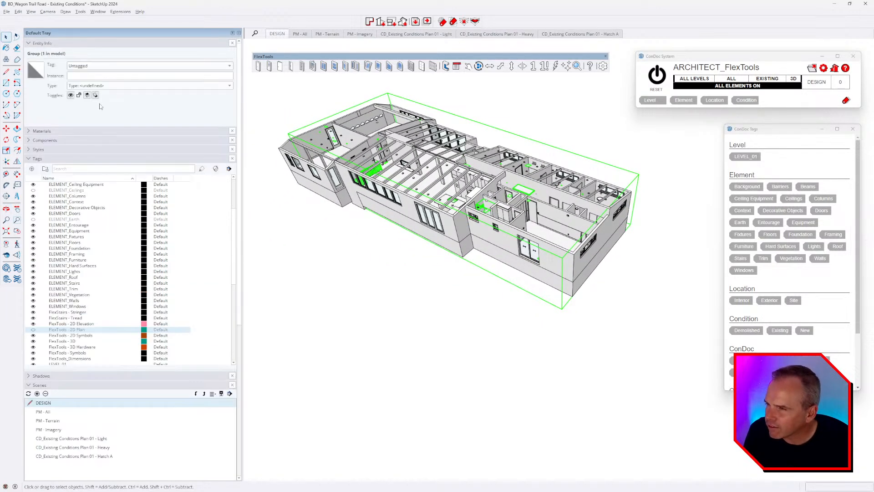
middle_click_drag(259, 163, 423, 254)
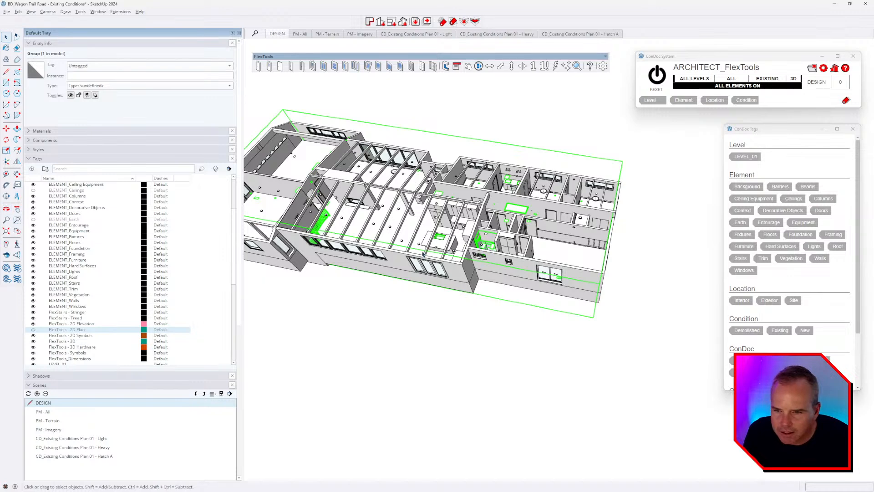
scroll(500, 218, "up", 5)
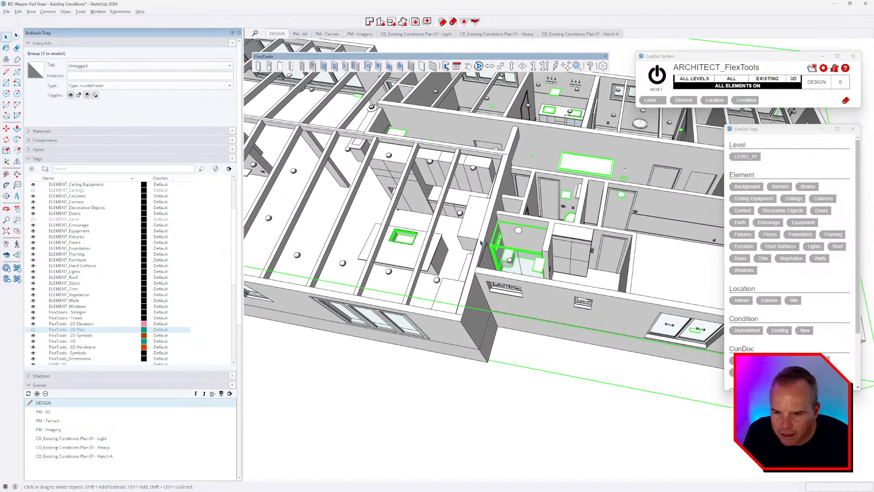
Step: Hide the building shell and orbit around the remaining fixtures
key("Delete")
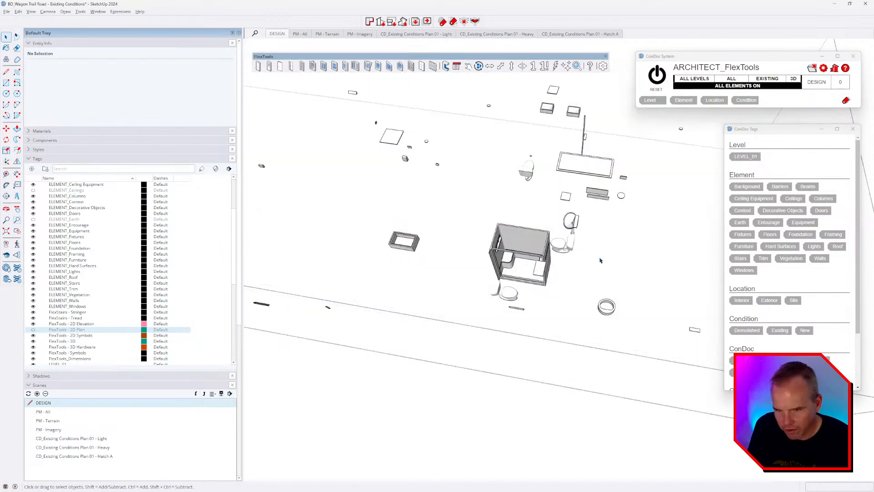
middle_click_drag(632, 311, 493, 205)
scroll(493, 206, "down", 3)
middle_click_drag(542, 255, 437, 141)
scroll(606, 210, "up", 2)
middle_click_drag(606, 209, 373, 213)
scroll(449, 195, "down", 3)
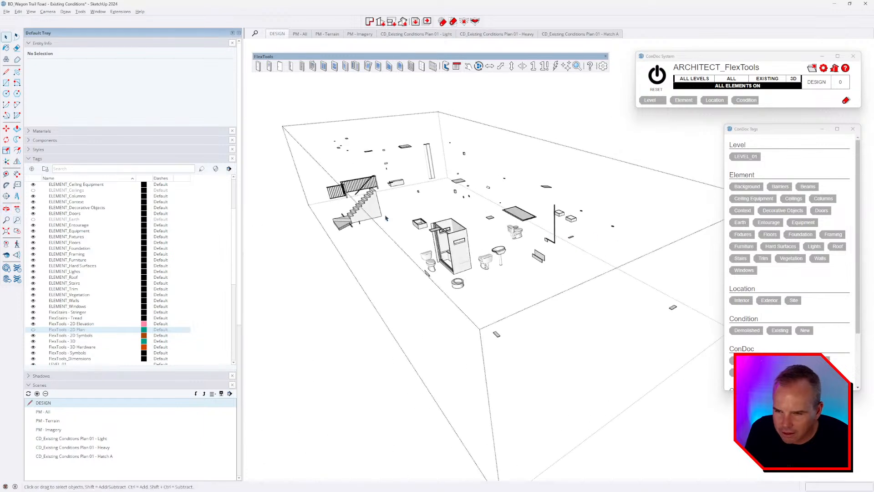
Step: Select the stairs, shower, small fixture and dark ceiling rectangle to check their tags
left_click(373, 213)
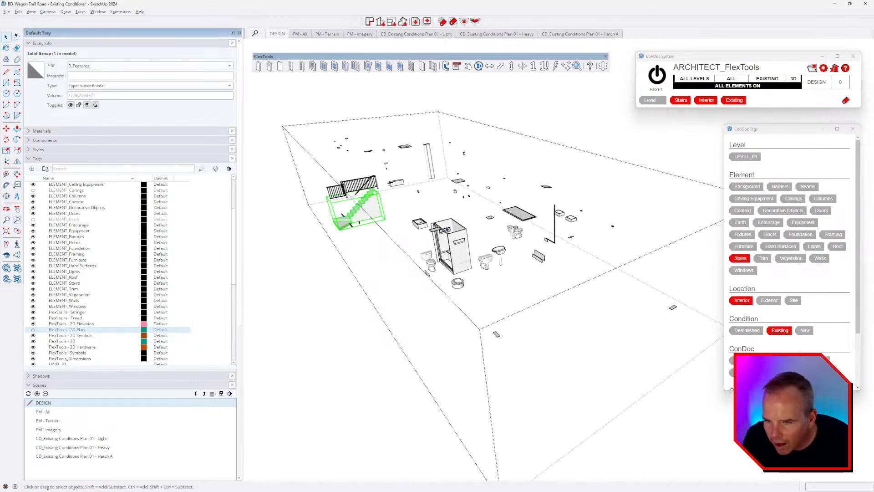
scroll(403, 196, "down", 2)
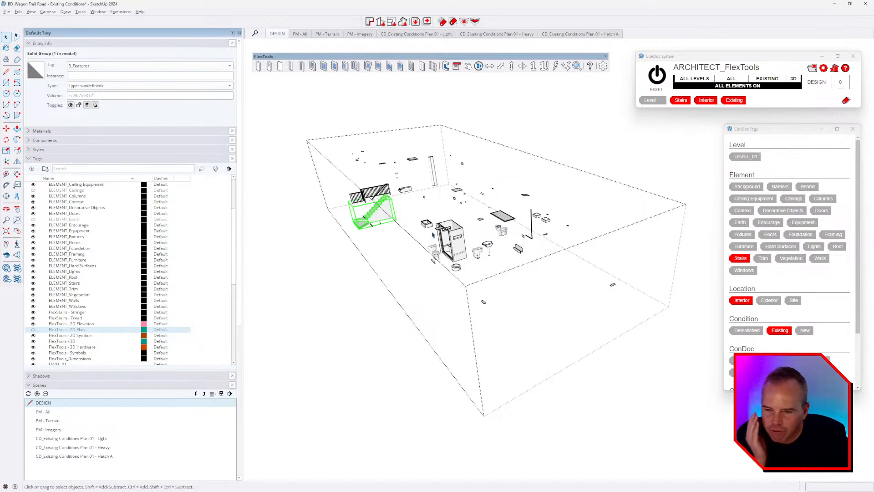
middle_click_drag(481, 262, 466, 256)
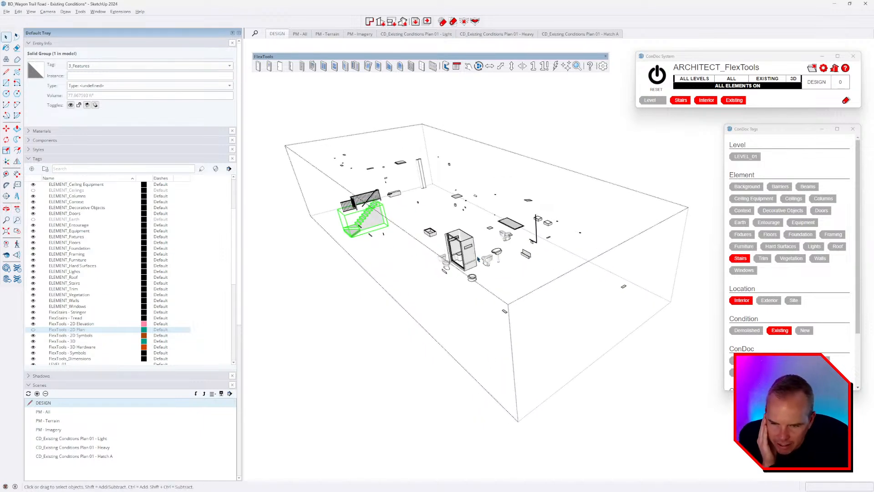
left_click(465, 254)
left_click(496, 258)
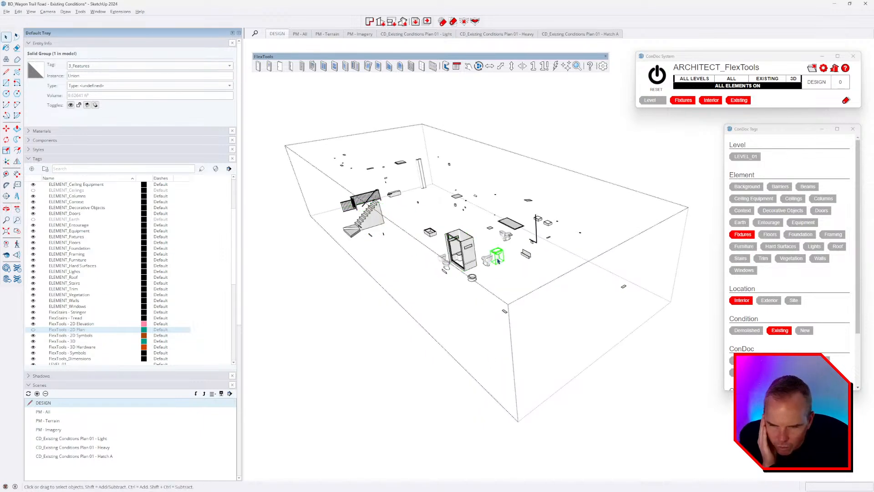
left_click(510, 224)
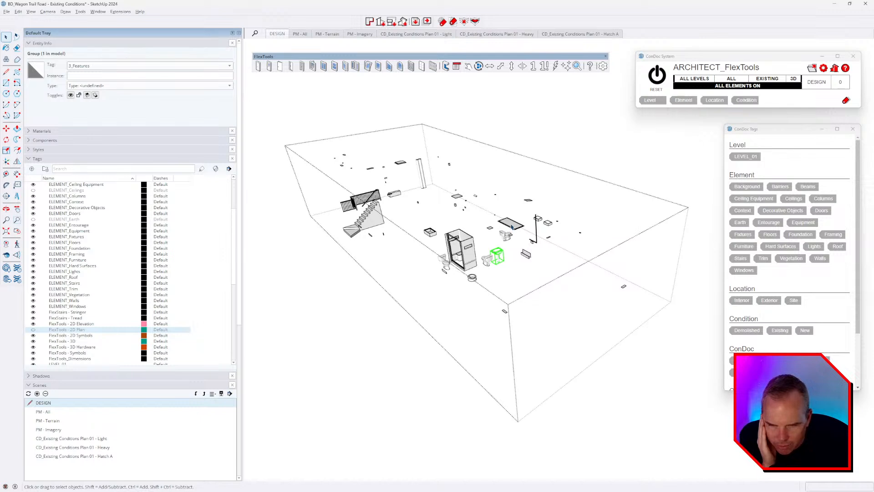
right_click(510, 224)
mouse_move(569, 294)
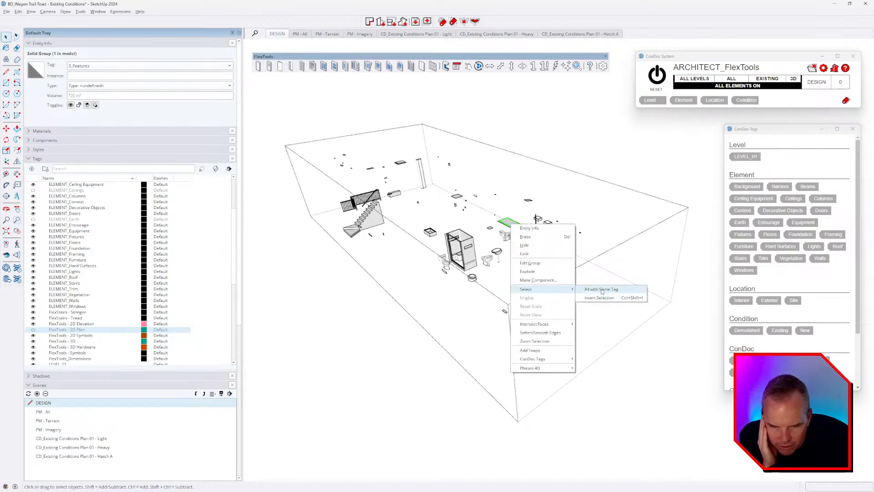
left_click(510, 224)
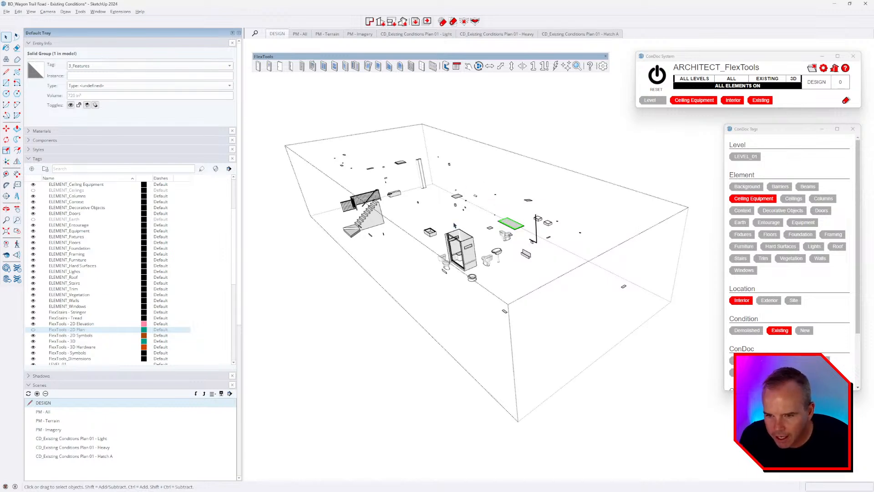
Step: Exit the edited group and tilt the view onto the whole building
scroll(454, 225, "up", 5)
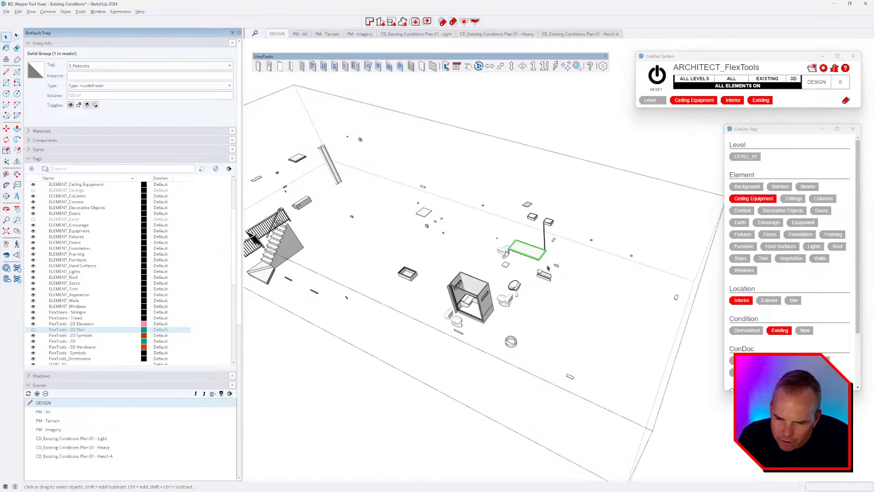
scroll(546, 272, "down", 5)
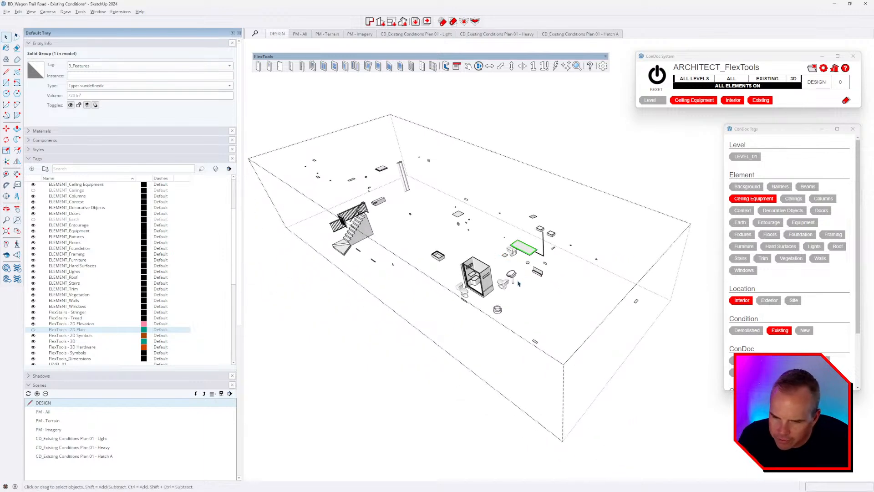
key("Escape")
middle_click_drag(528, 325, 548, 300)
scroll(537, 269, "up", 3)
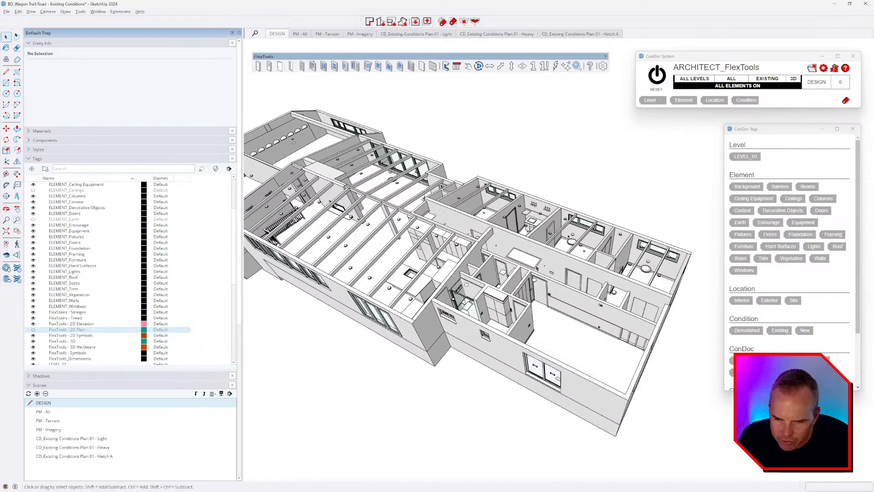
Step: Select a door and the walls, then isolate them in ConDoc so only walls and doors show
middle_click_drag(532, 266, 534, 269)
left_click(533, 268)
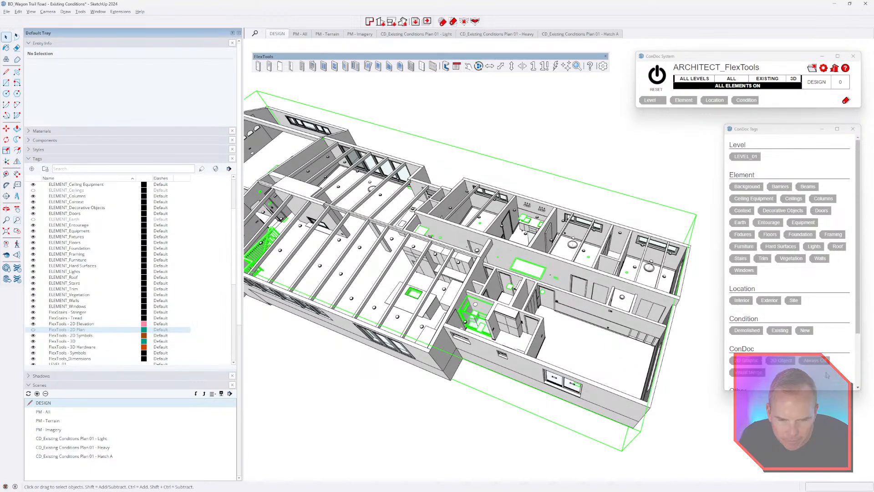
key("Escape")
scroll(580, 310, "up", 5)
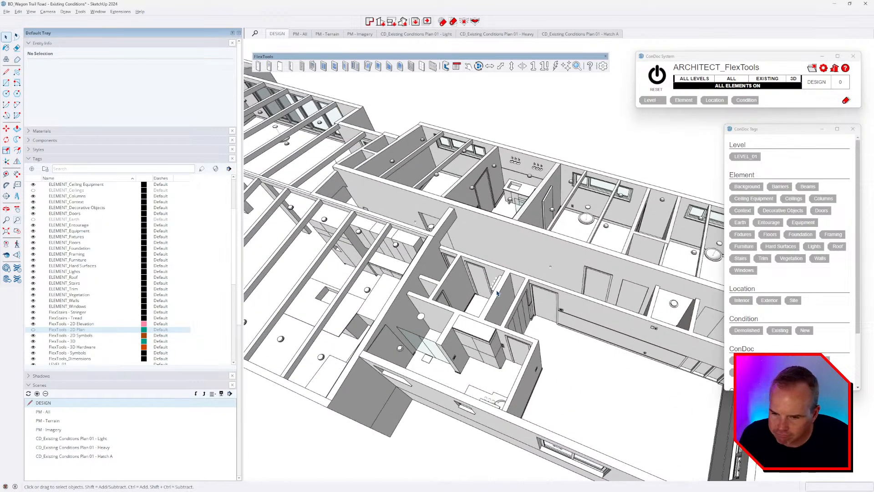
scroll(580, 310, "up", 5)
scroll(564, 300, "up", 5)
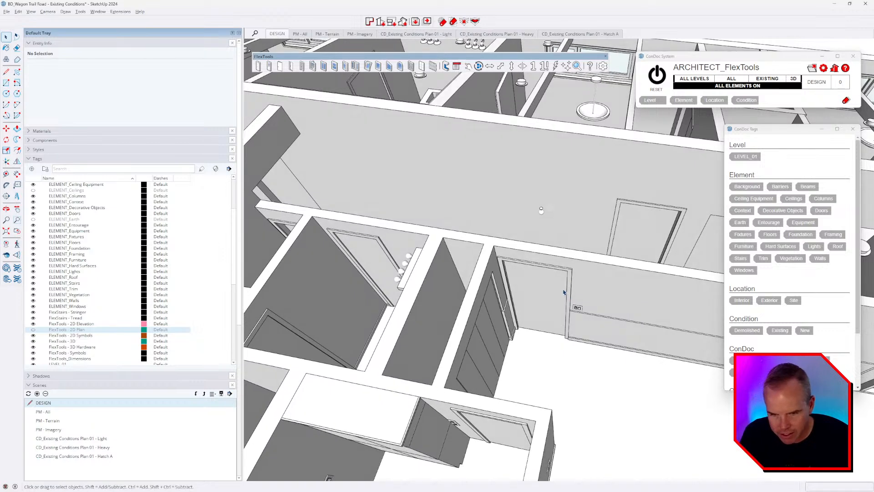
left_click(513, 293)
scroll(513, 293, "down", 5)
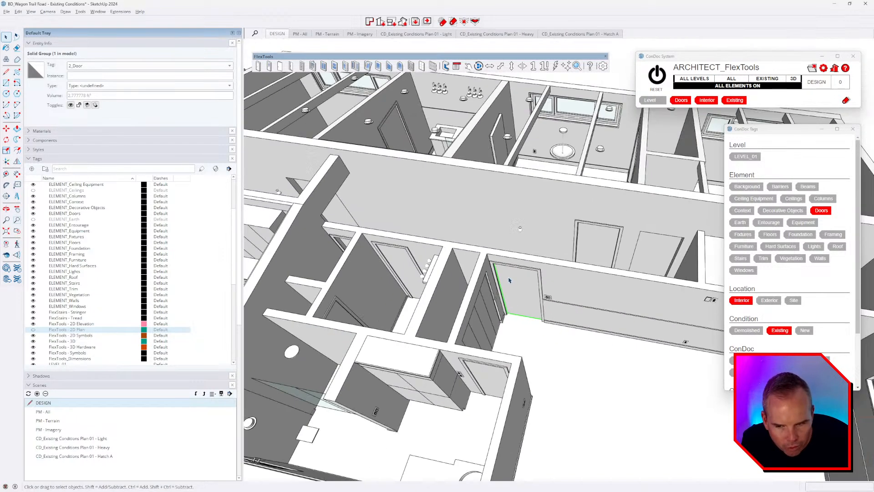
scroll(546, 300, "up", 2)
left_click(560, 304, "shift")
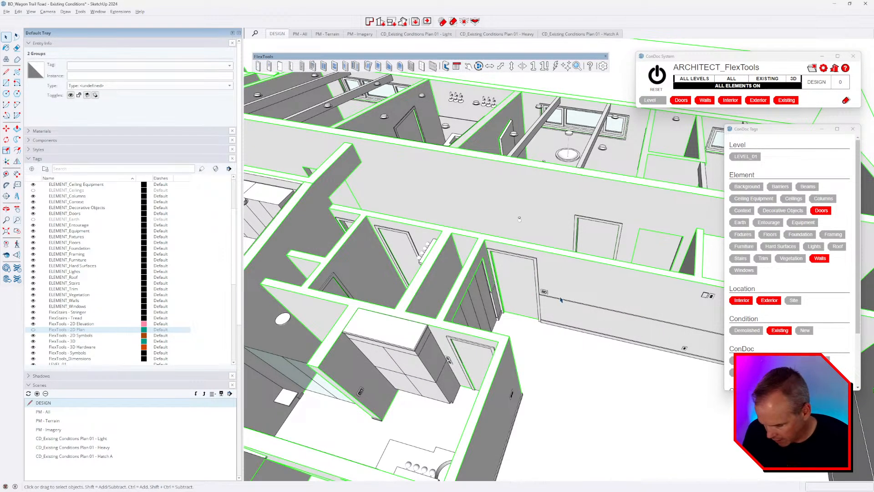
left_click(453, 23)
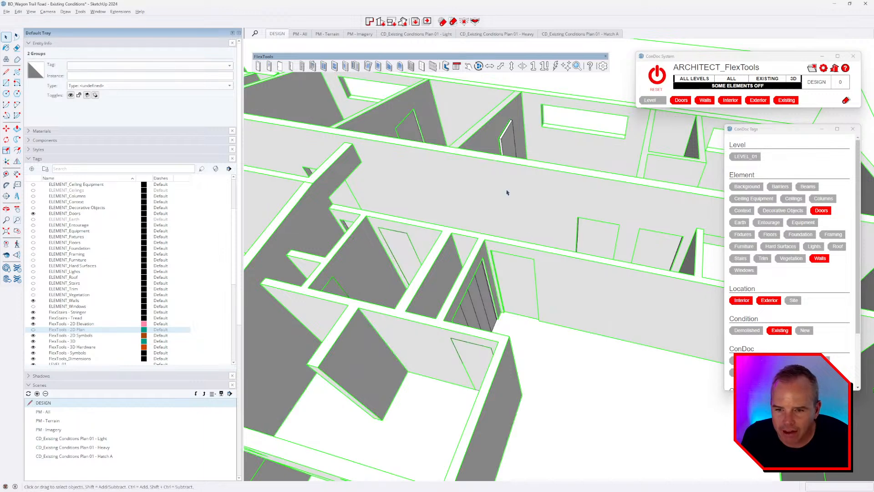
Step: Delete the existing door from the first doorway
scroll(518, 234, "down", 3)
left_click(572, 111)
middle_click_drag(579, 289, 516, 316)
scroll(519, 305, "up", 10)
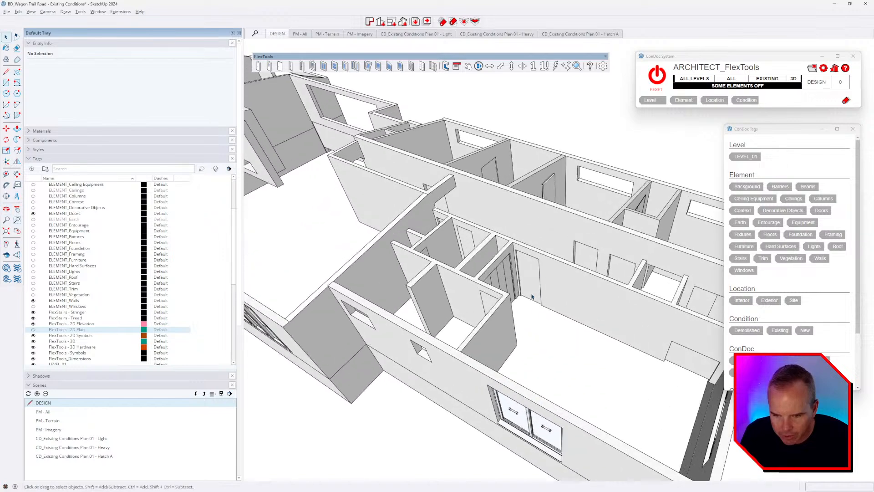
middle_click_drag(525, 283, 551, 331)
left_click(549, 285)
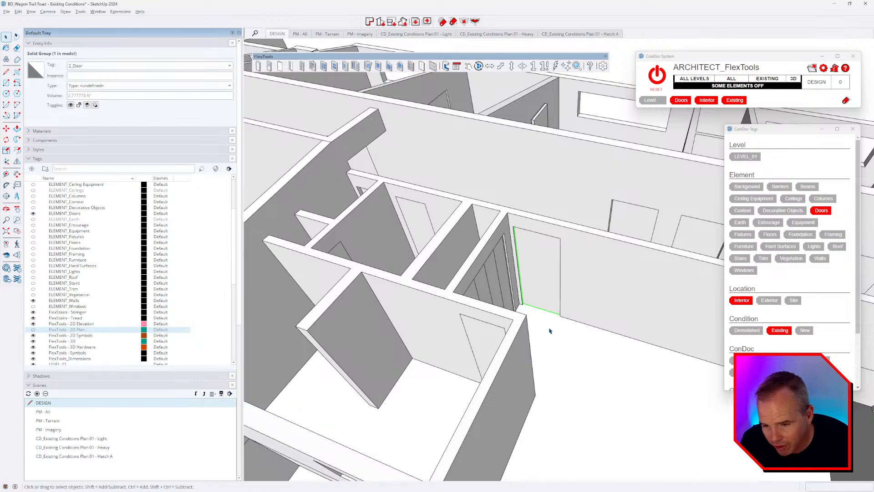
key("Delete")
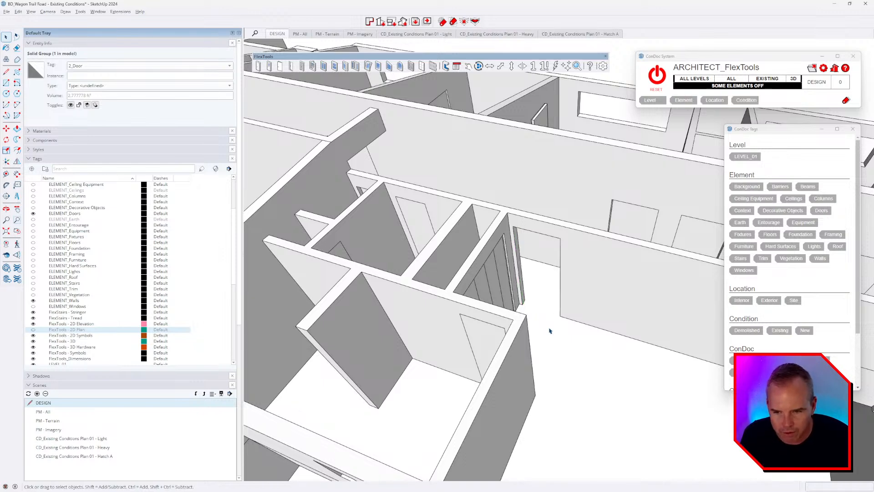
Step: Select four more doors and tag them to stay hidden
left_click(499, 339)
scroll(561, 319, "down", 3)
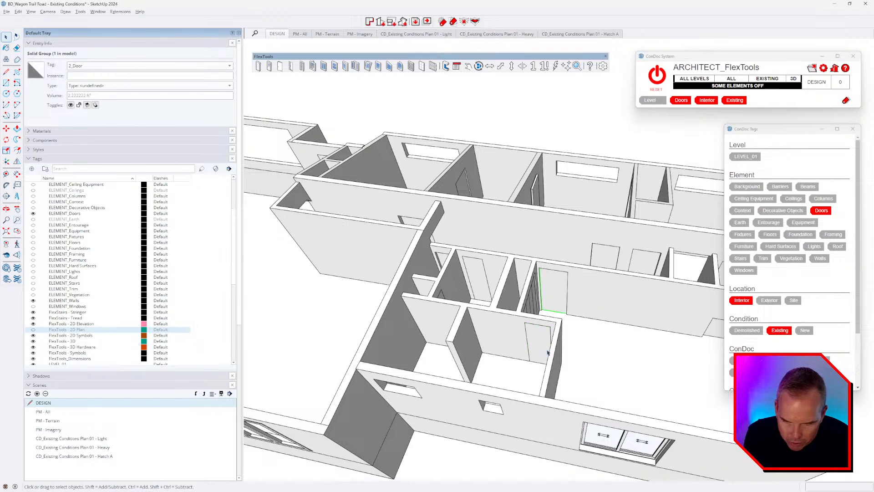
left_click(565, 309, "shift")
scroll(582, 320, "up", 3)
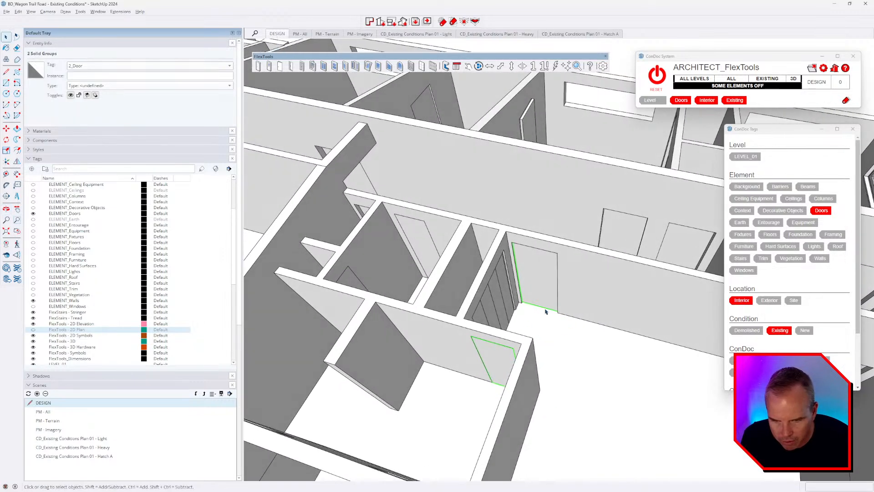
left_click(423, 251, "ctrl")
middle_click_drag(511, 298, 499, 328)
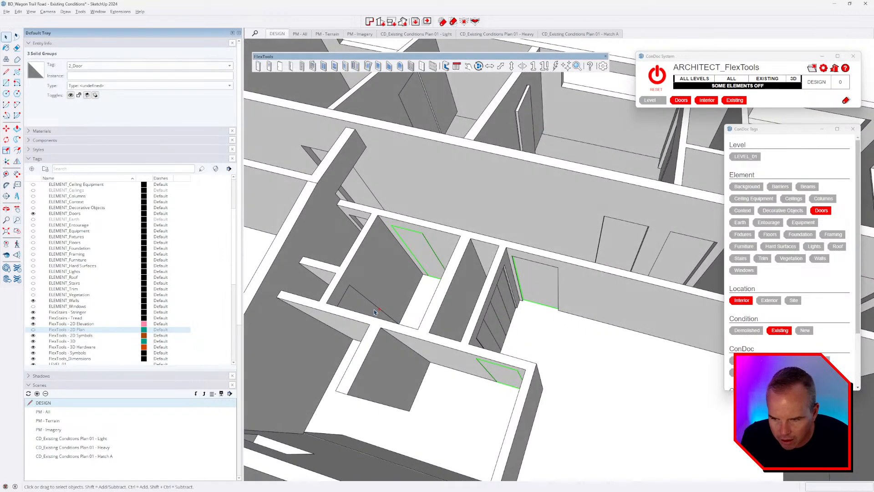
left_click(372, 308, "ctrl")
left_click(813, 360)
mouse_move(622, 383)
middle_mouse_down()
mouse_move(596, 306)
mouse_move(581, 324)
mouse_move(590, 308)
mouse_move(575, 275)
mouse_move(628, 359)
middle_mouse_up()
left_click(580, 324)
Step: Delete the closet door panels to empty the closet opening
scroll(623, 383, "up", 3)
scroll(649, 376, "up", 5)
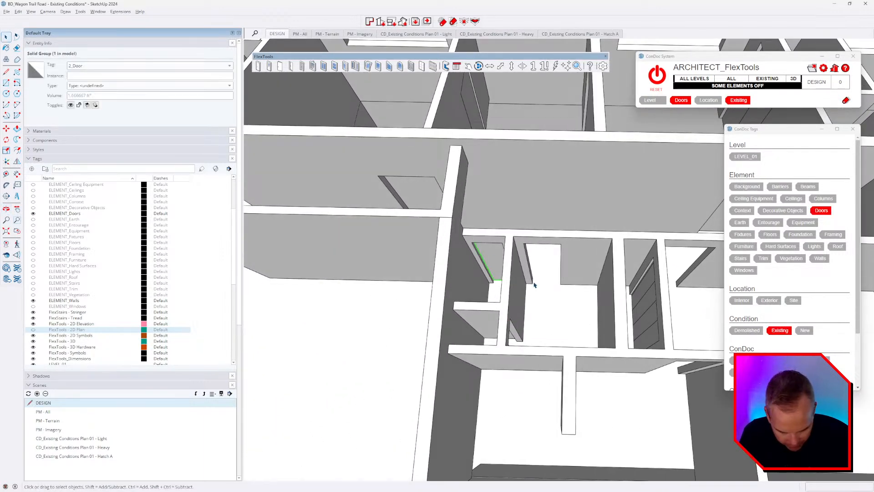
middle_click_drag(621, 297, 463, 210)
scroll(458, 230, "up", 4)
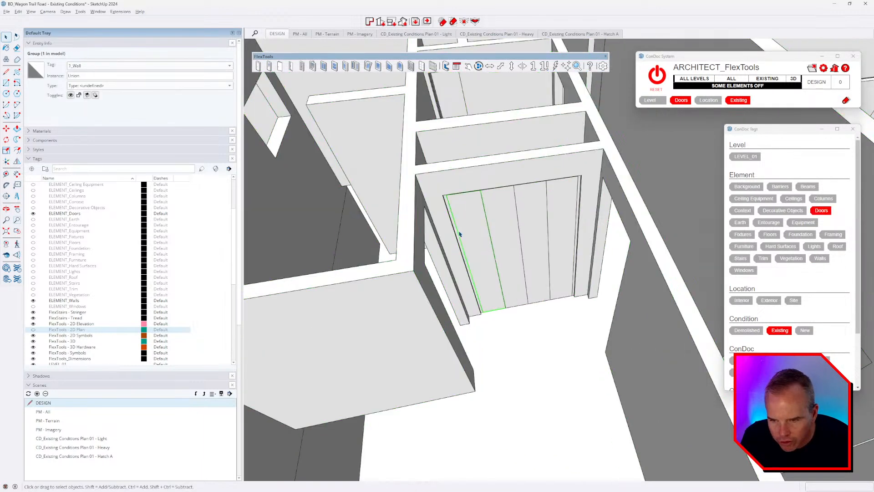
left_click(546, 232, "ctrl")
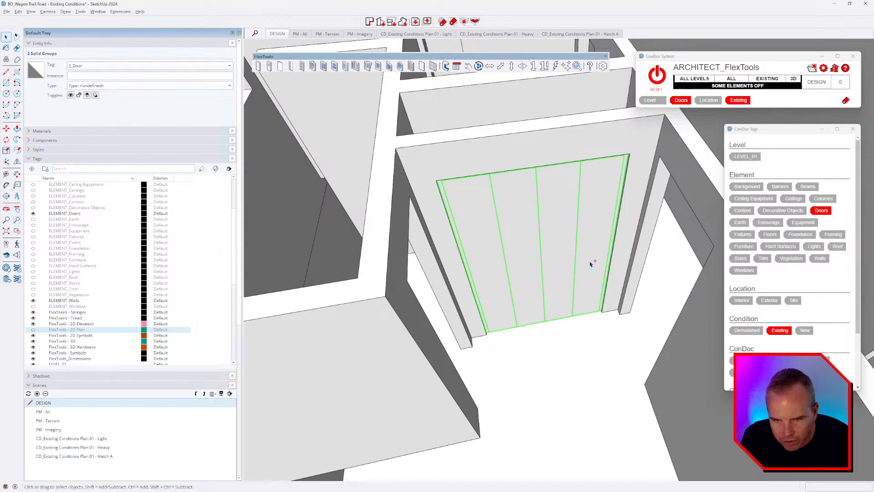
key("Delete")
scroll(537, 286, "down", 4)
middle_click_drag(533, 296, 440, 245)
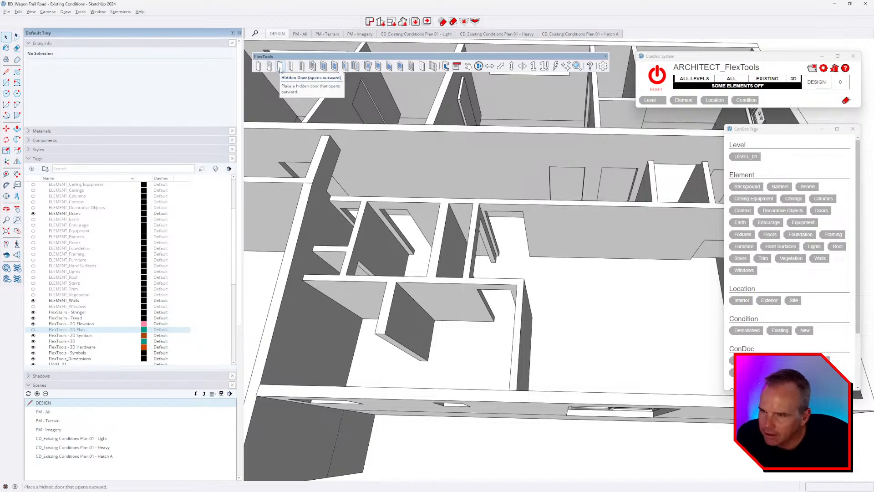
Step: Place a hidden outward-opening FlexTools door into the wall
left_click(280, 67)
scroll(549, 220, "up", 5)
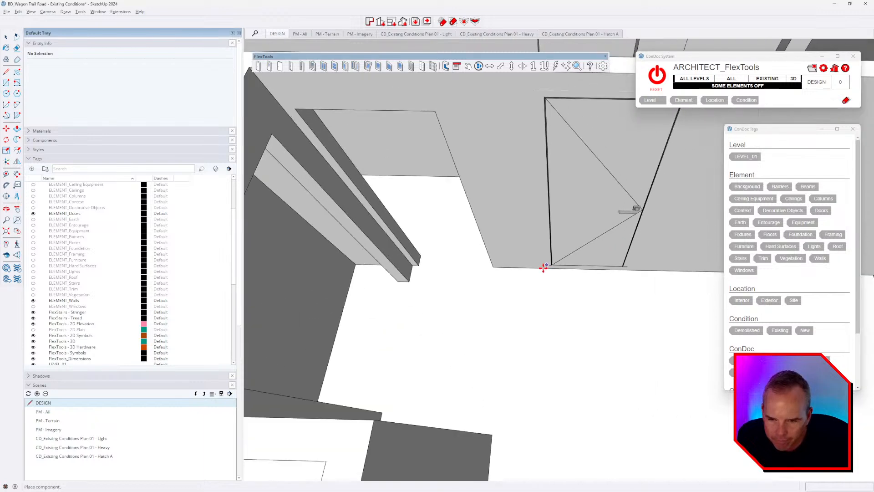
left_click(535, 267)
mouse_move(586, 308)
middle_mouse_down()
mouse_move(472, 267)
mouse_move(357, 165)
mouse_move(304, 194)
mouse_move(295, 253)
mouse_move(307, 279)
mouse_move(581, 306)
middle_mouse_up()
key("m")
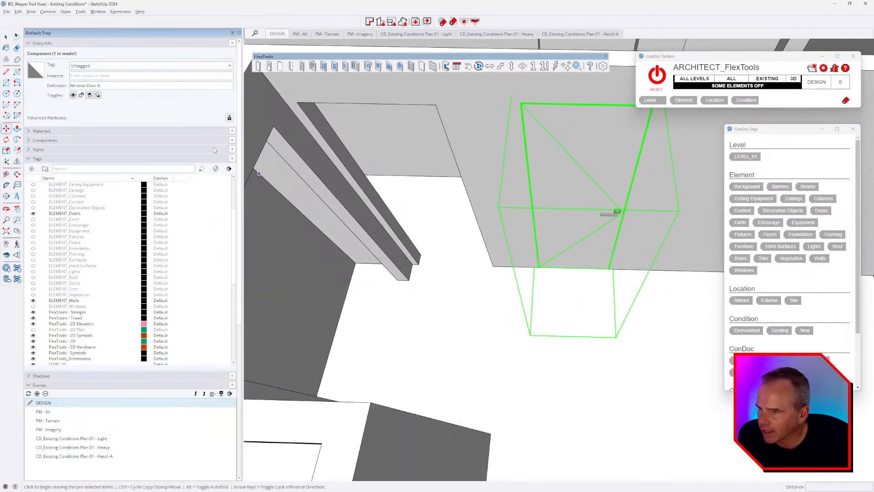
Step: Place a second FlexTools door in the wall, then delete the extra door
left_click(260, 68)
scroll(377, 232, "down", 2)
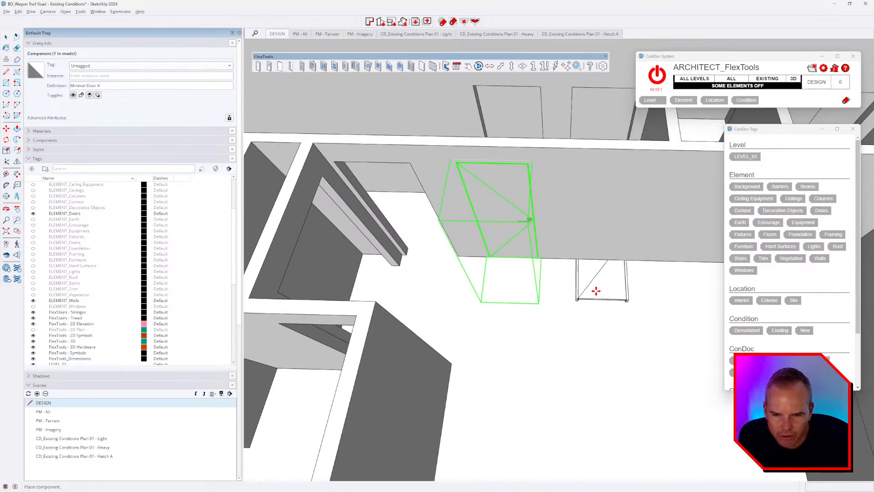
left_click(567, 256)
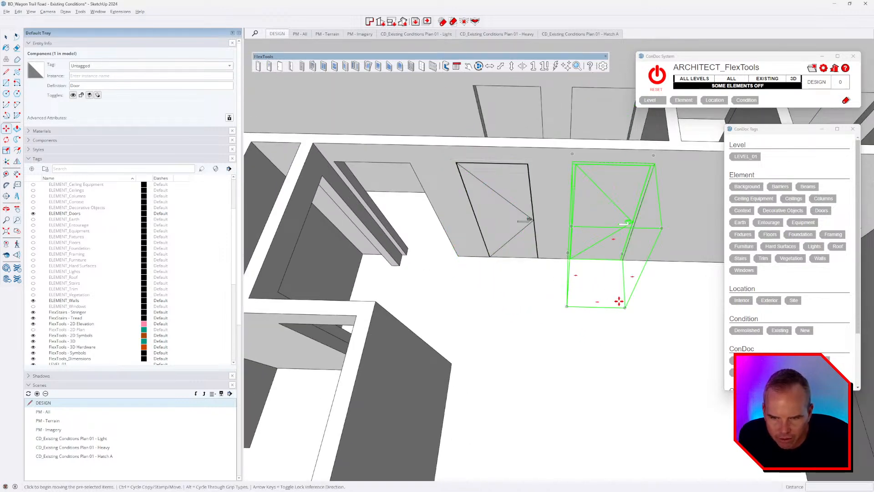
scroll(527, 163, "up", 2)
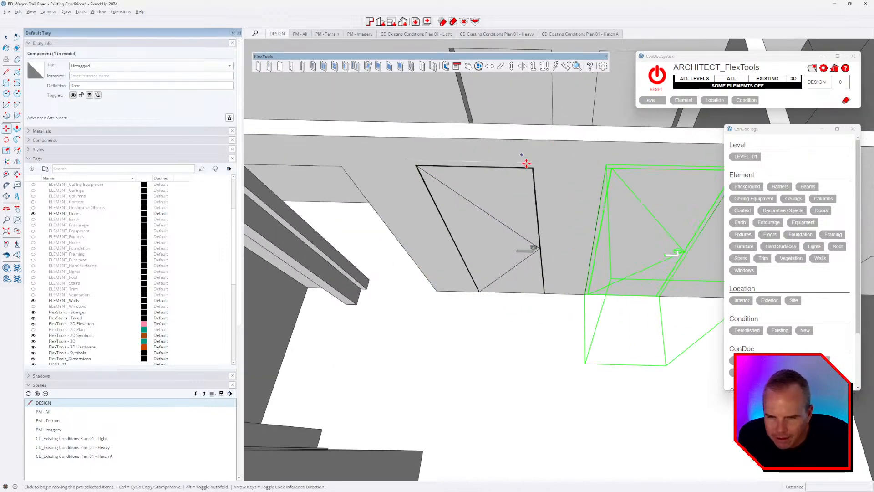
scroll(526, 162, "up", 4)
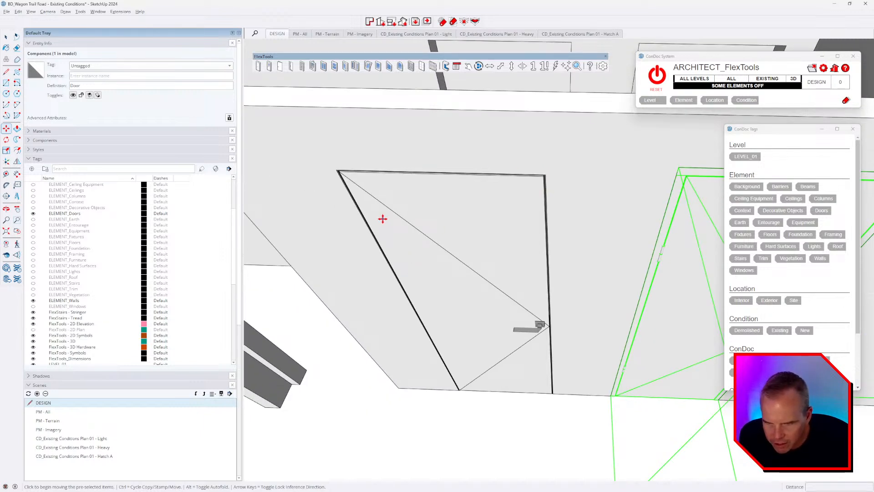
scroll(385, 220, "down", 2)
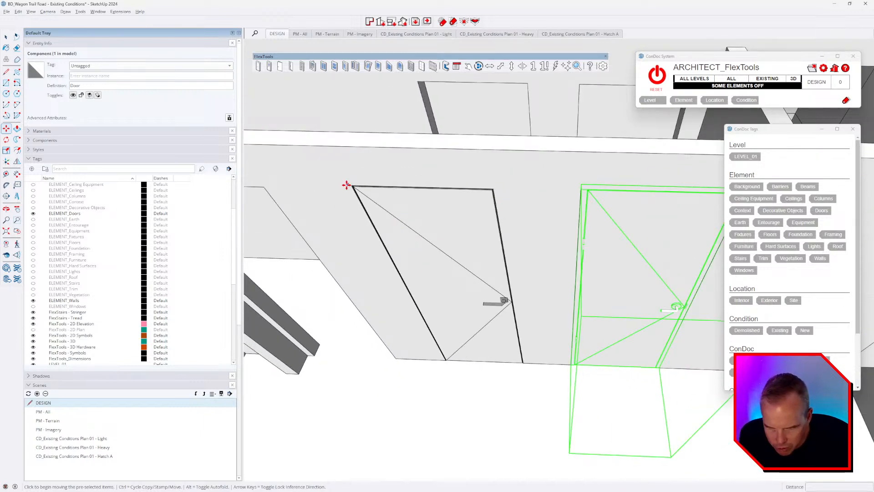
scroll(347, 187, "down", 2)
scroll(628, 221, "up", 4)
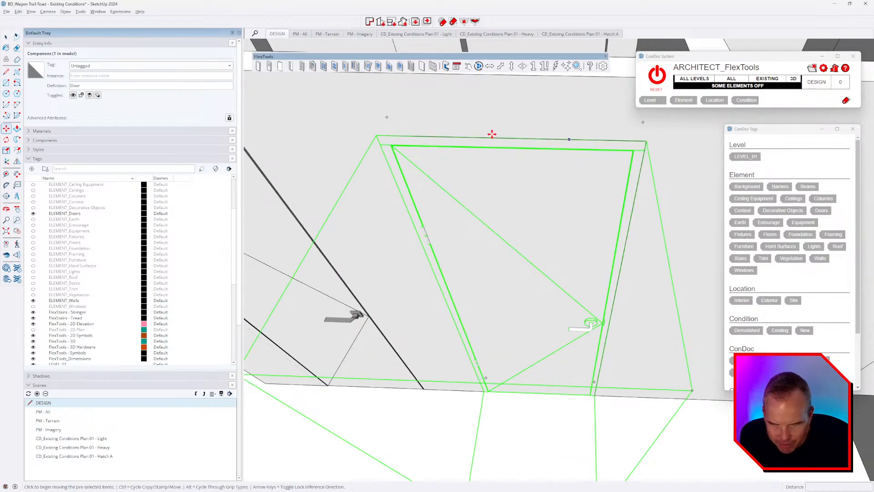
scroll(577, 271, "down", 2)
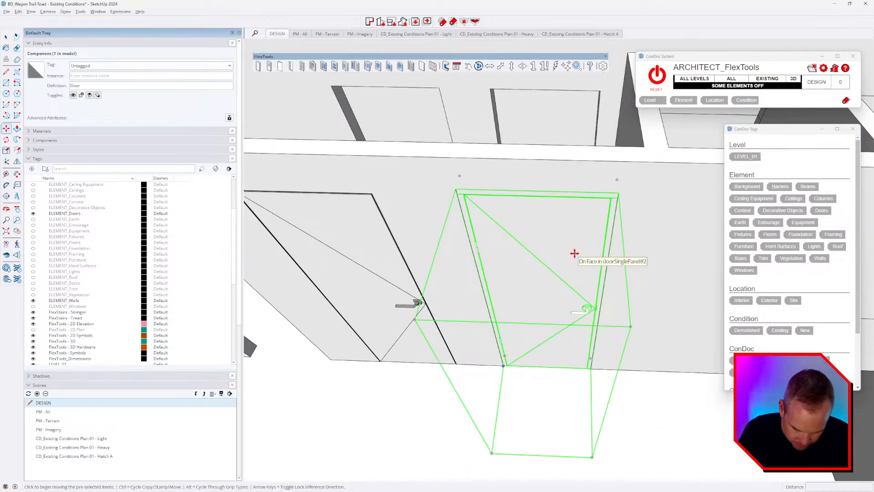
key("Delete")
middle_click_drag(409, 276, 610, 214, "shift")
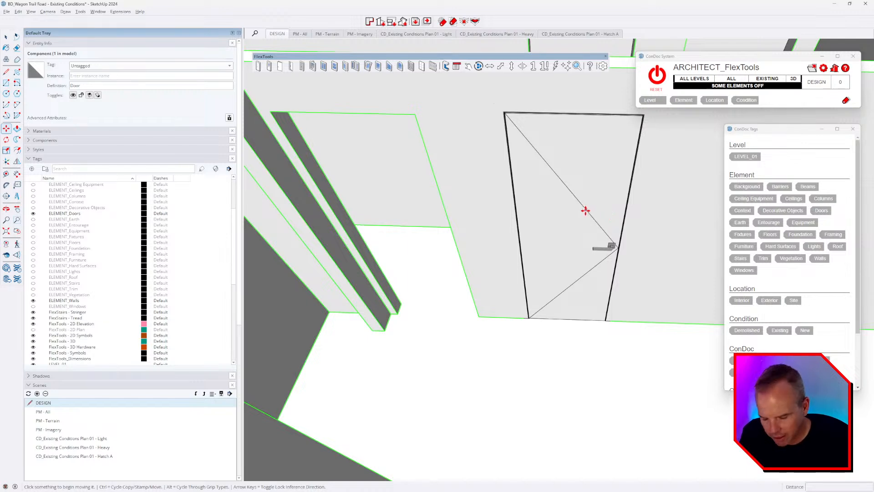
key("space")
left_click(581, 279)
scroll(535, 323, "up", 3)
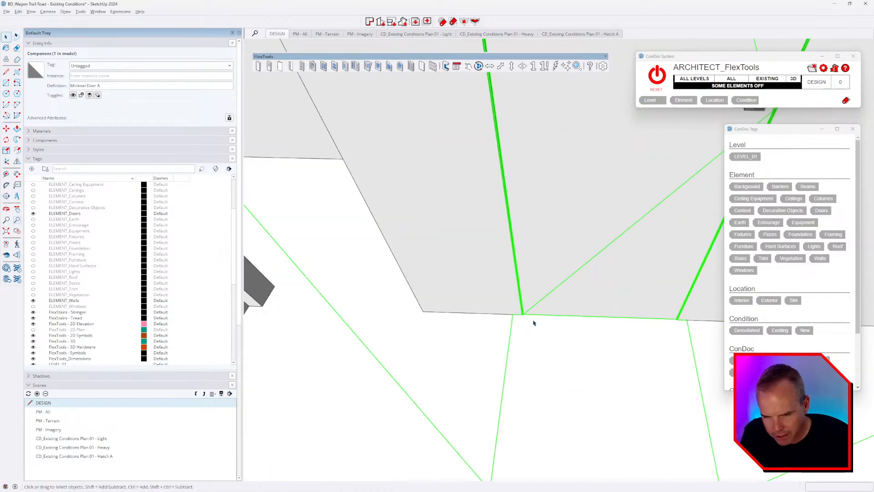
scroll(530, 315, "down", 2)
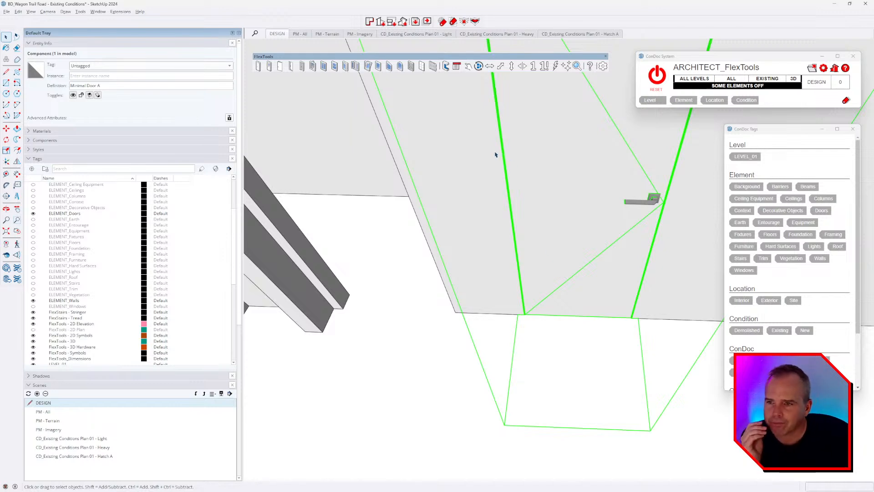
middle_click_drag(538, 193, 516, 157)
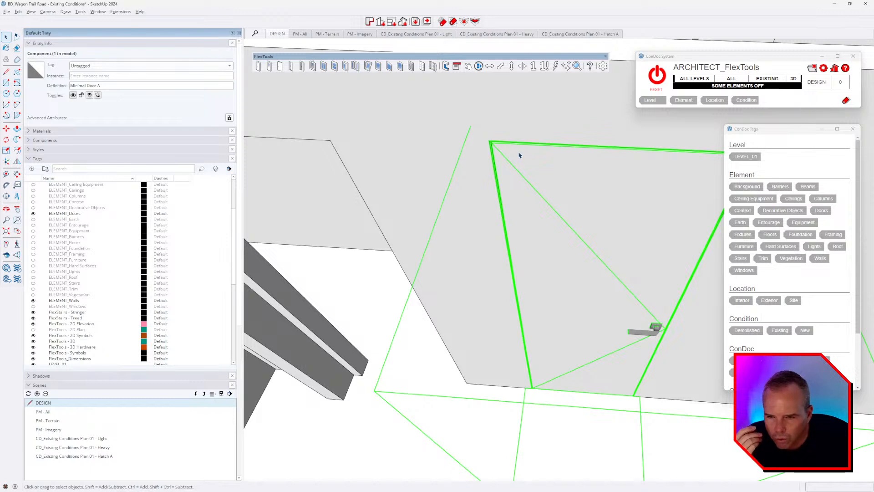
scroll(492, 142, "up", 2)
scroll(499, 149, "up", 2)
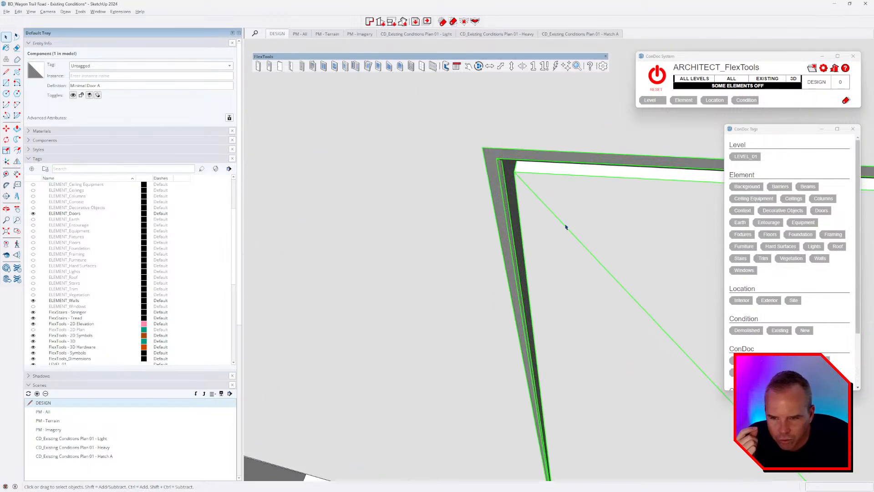
middle_click_drag(566, 226, 539, 161)
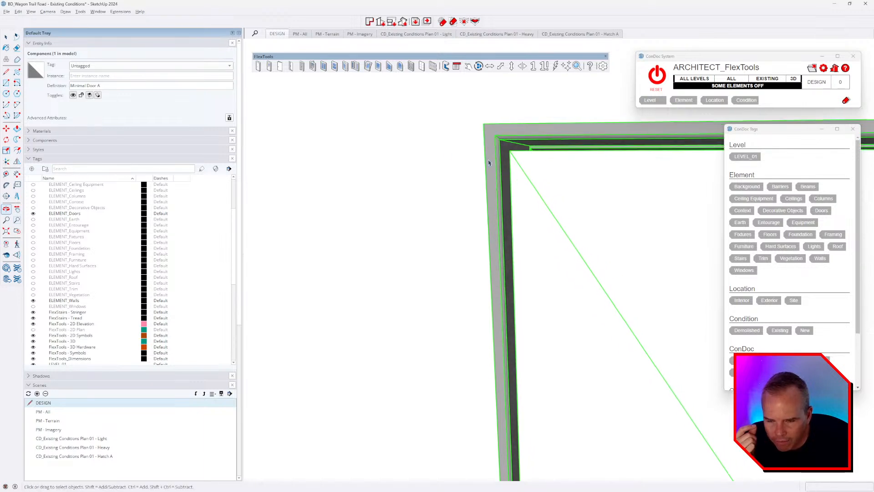
key("space")
scroll(423, 151, "down", 3)
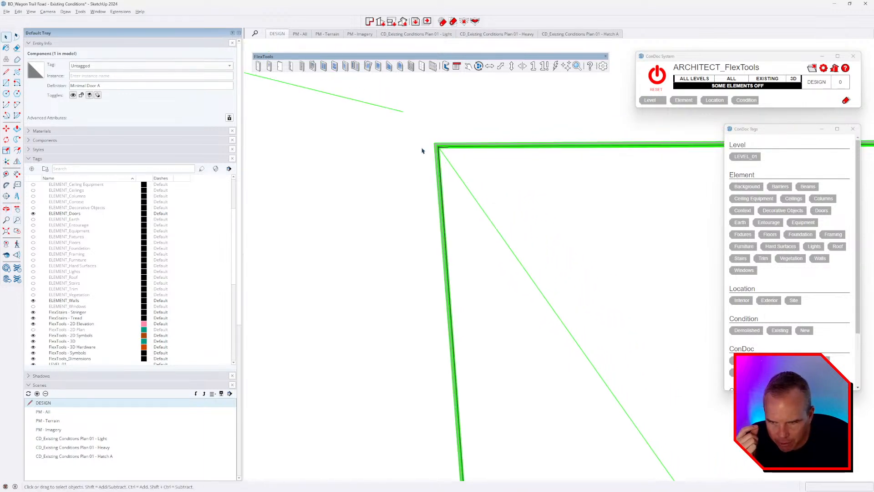
middle_click_drag(421, 150, 459, 200)
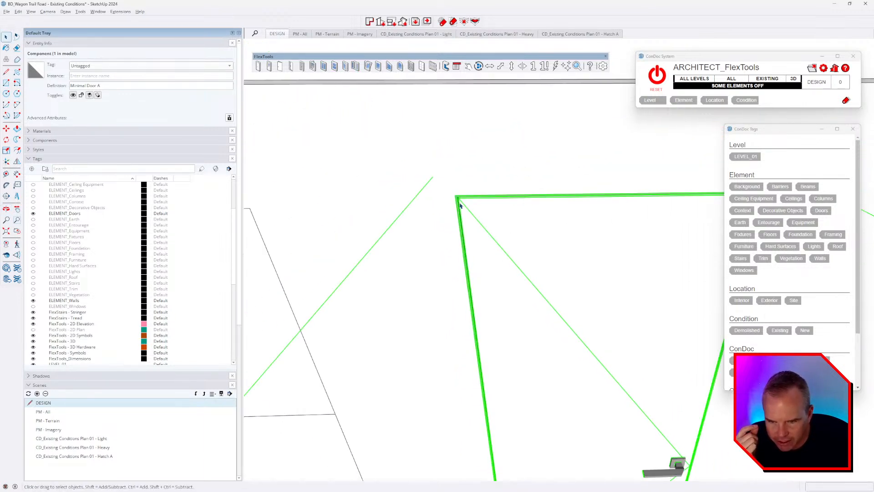
scroll(459, 177, "down", 2)
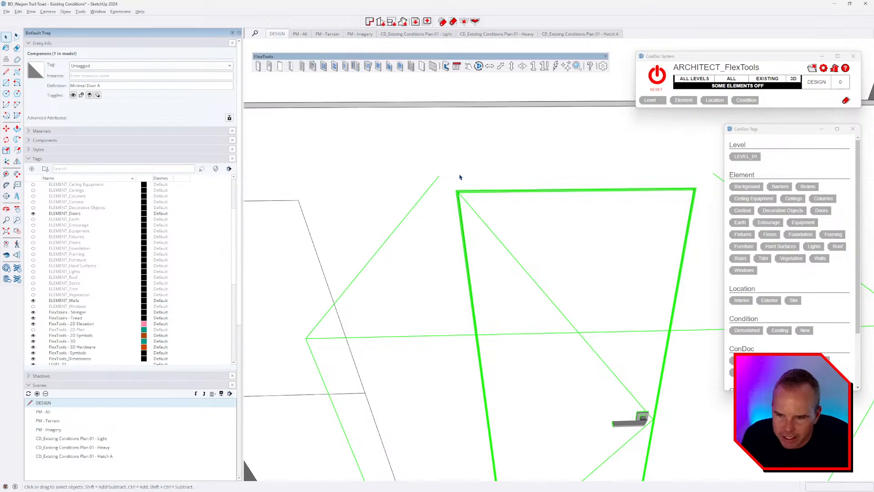
scroll(459, 177, "down", 3)
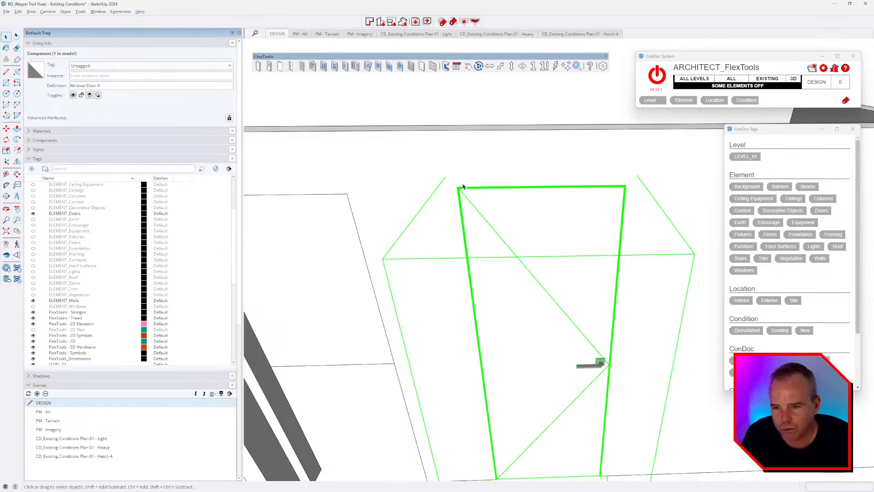
Step: Measure the wall thickness and change the door's Wall option from 3.937" to 4.5"
left_click(456, 66)
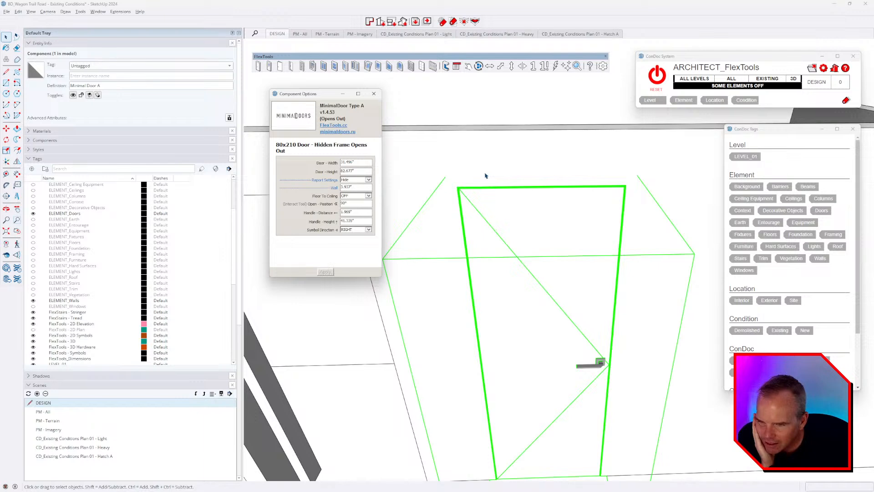
middle_click_drag(511, 189, 599, 230)
key("t")
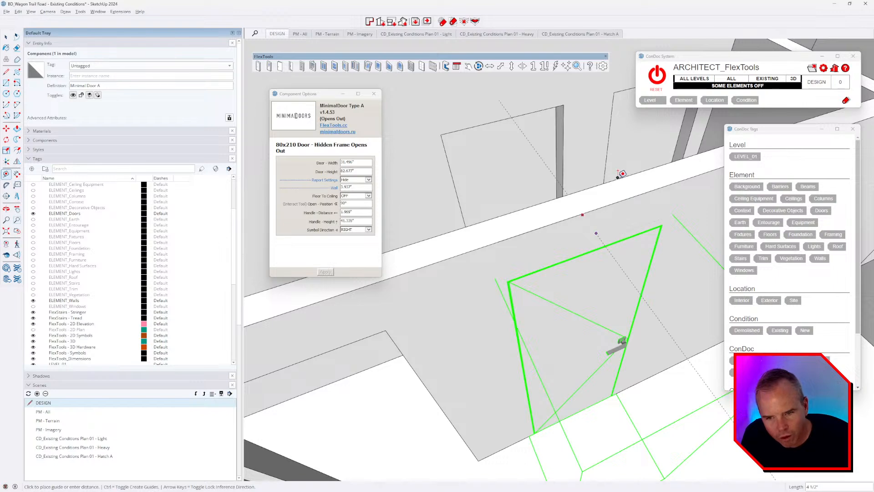
middle_click_drag(598, 208, 621, 316)
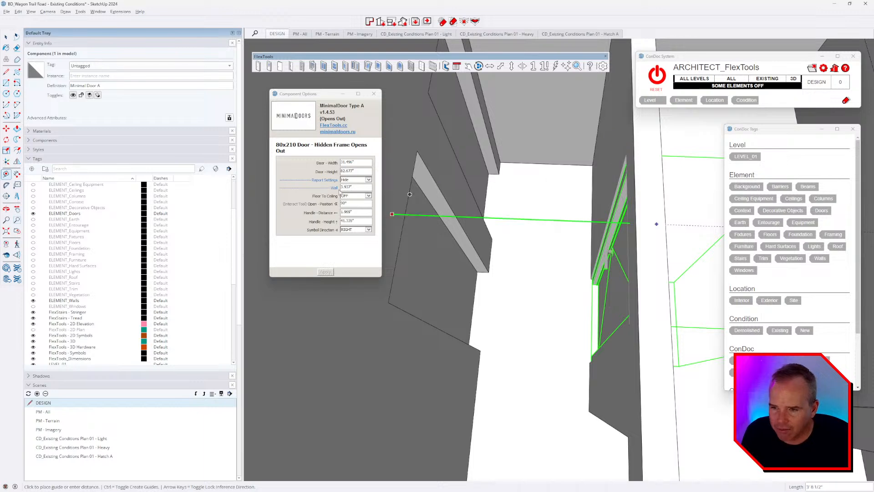
key("Escape")
left_click_drag(354, 188, 316, 187)
type("4.5")
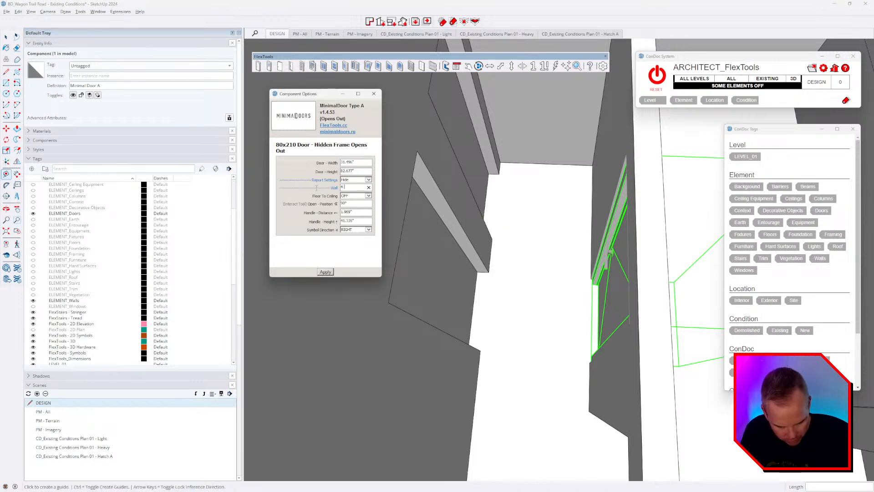
key("Return")
Step: Inspect the resized door in its wall opening and open the door component for editing
middle_click_drag(625, 391, 576, 246)
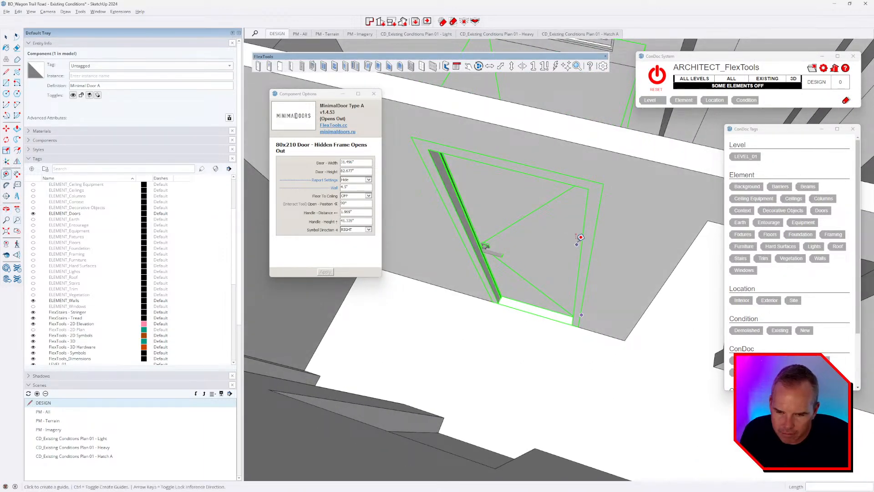
middle_click_drag(575, 234, 525, 213)
key("t")
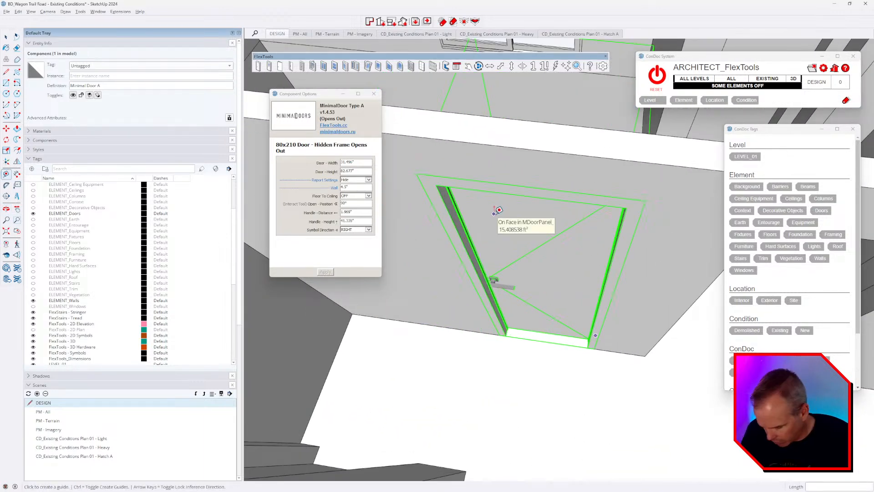
key("space")
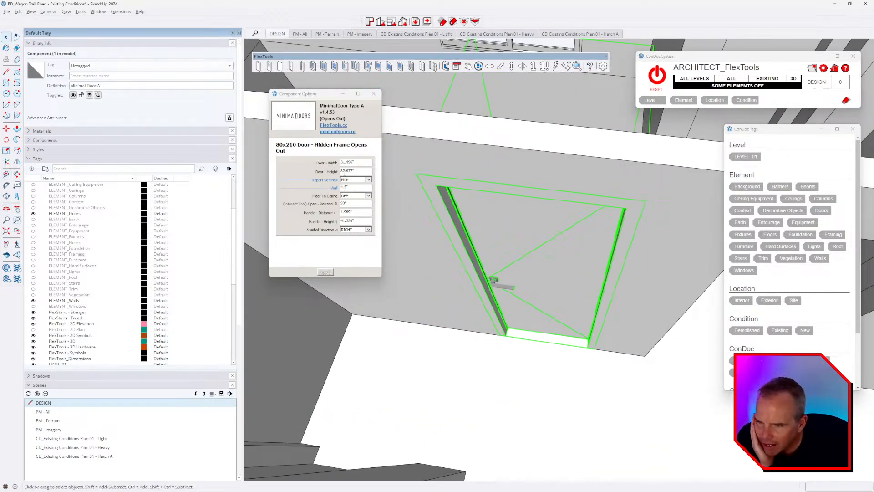
double_click(477, 212)
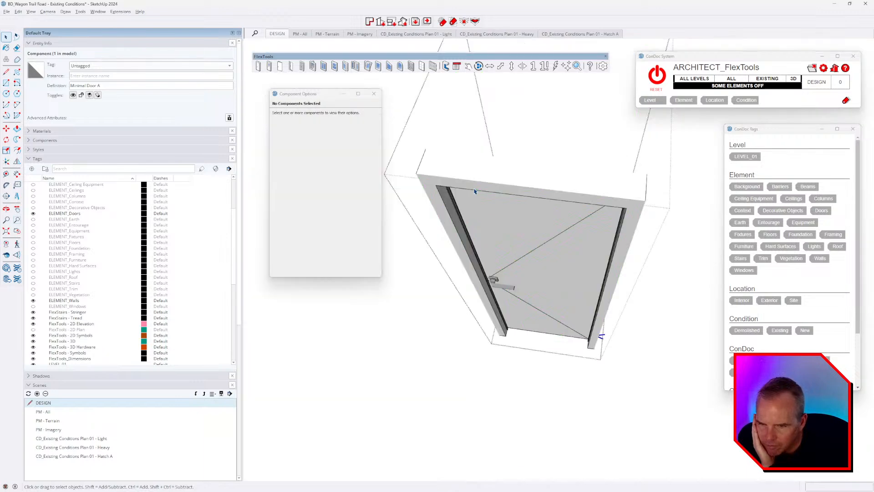
left_click(473, 188)
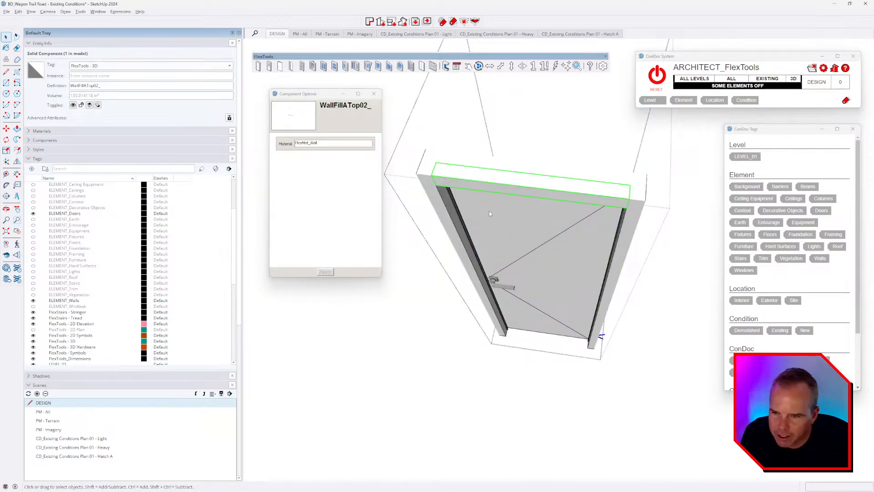
key("Escape")
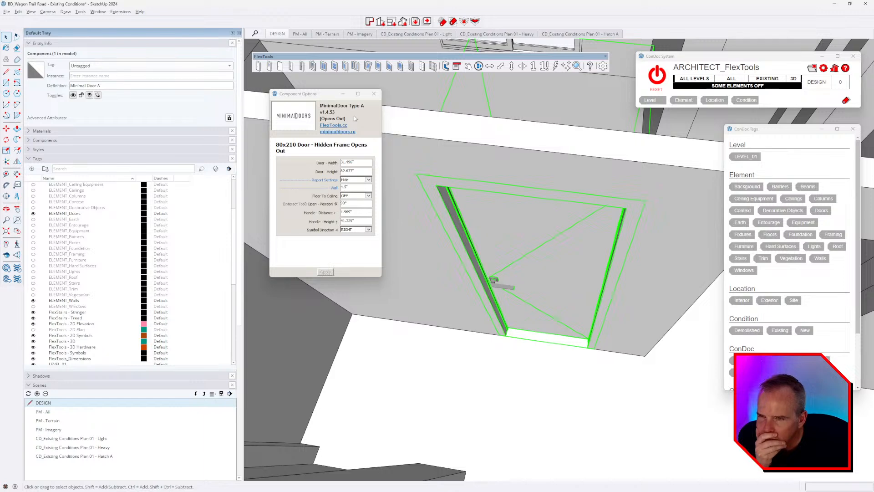
middle_click_drag(451, 237, 525, 293)
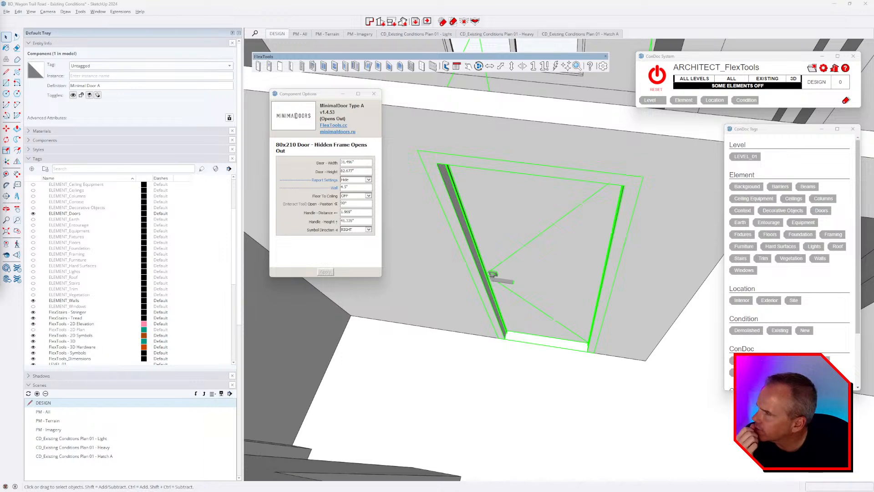
left_click(337, 131)
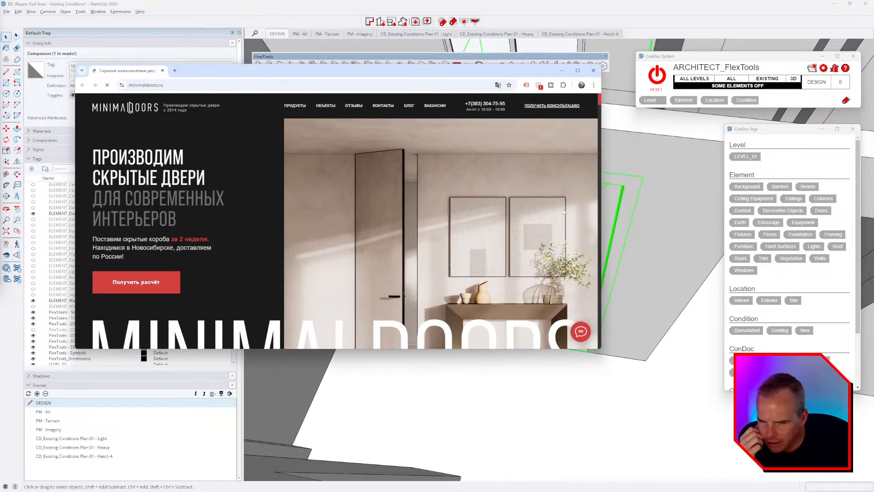
Step: Browse the Minimal Doors finishes and per-set prices, including the 67 360 р veneer door, then close Chrome
scroll(564, 208, "down", 10)
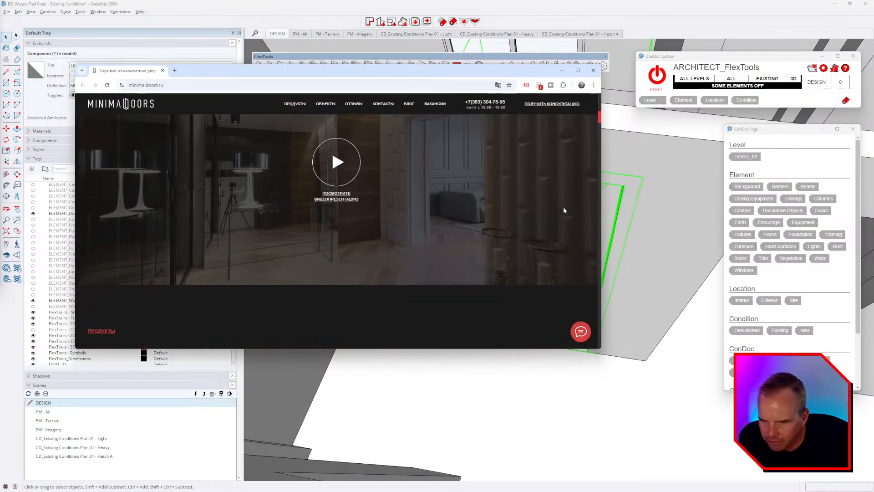
scroll(563, 209, "down", 5)
scroll(563, 211, "up", 10)
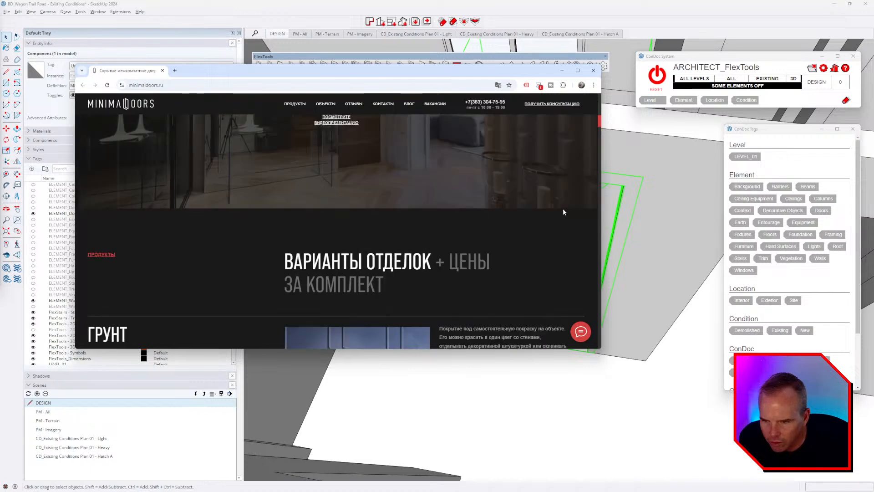
scroll(562, 209, "down", 5)
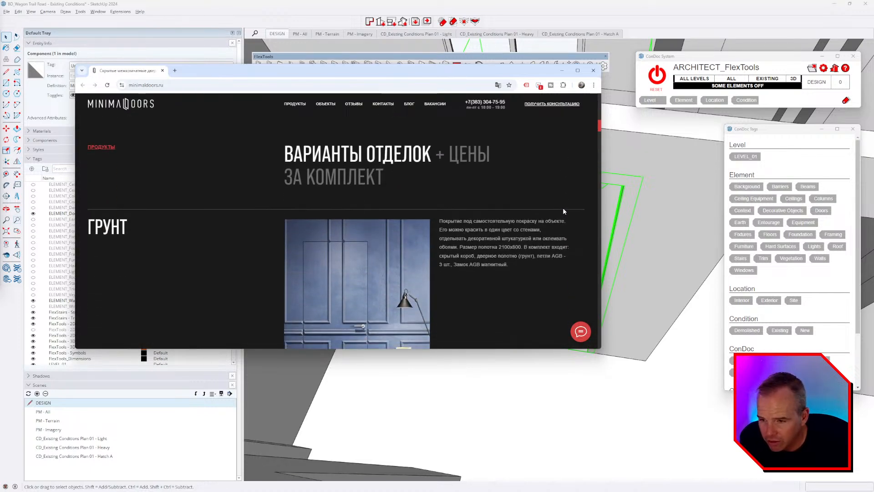
scroll(367, 264, "down", 3)
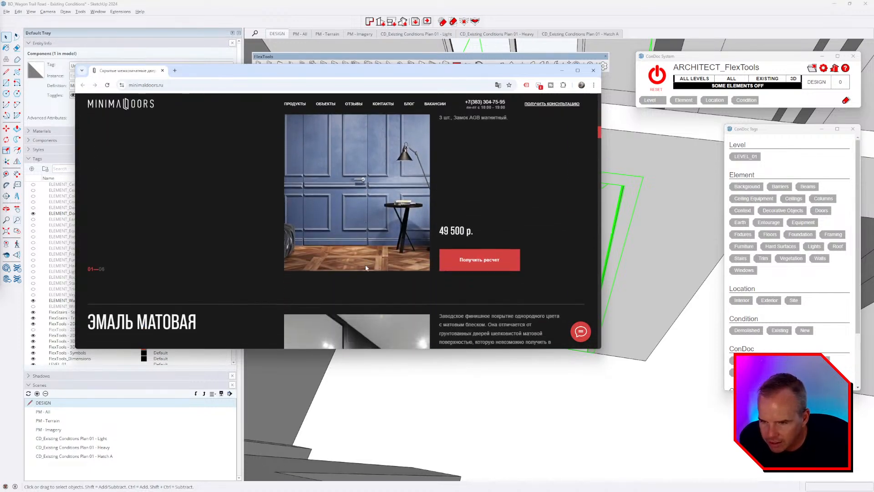
scroll(365, 259, "down", 4)
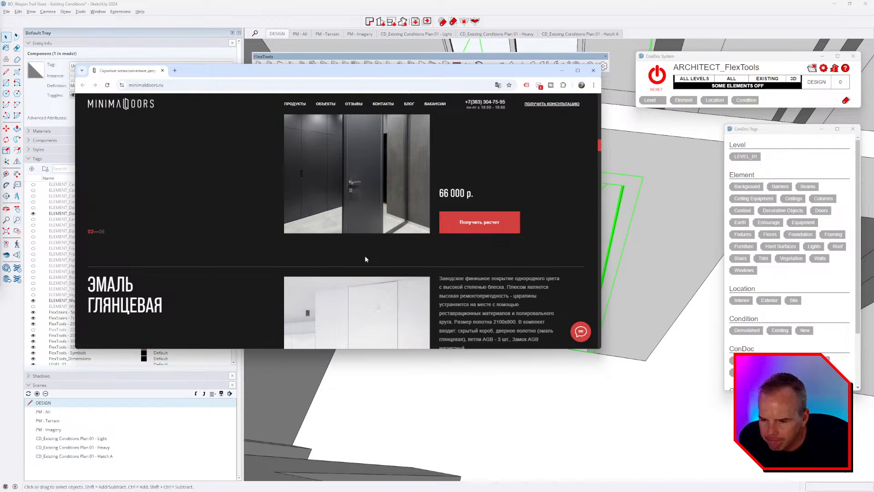
scroll(365, 255, "down", 2)
scroll(365, 256, "down", 8)
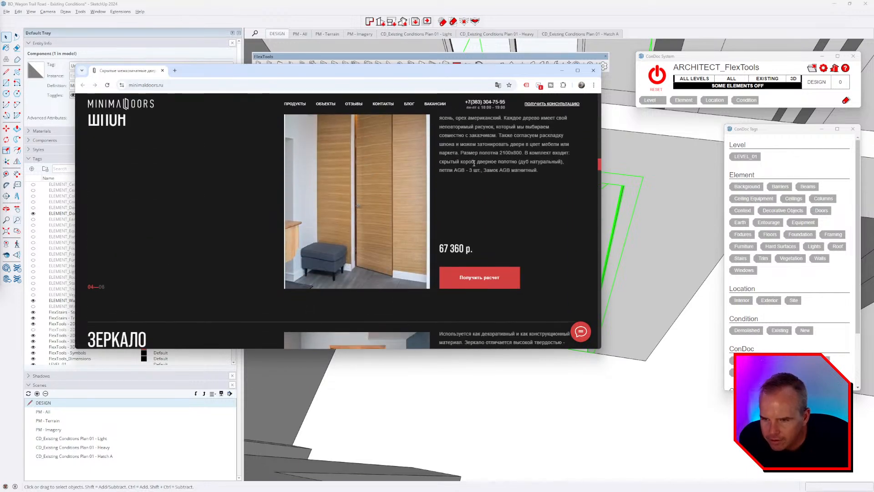
left_click(593, 72)
Step: Move Component Options aside and place a FlexDoor 80x210 door on the wall beside Minimal Door A
mouse_move(455, 196)
middle_mouse_down()
mouse_move(472, 201)
mouse_move(460, 191)
middle_mouse_up()
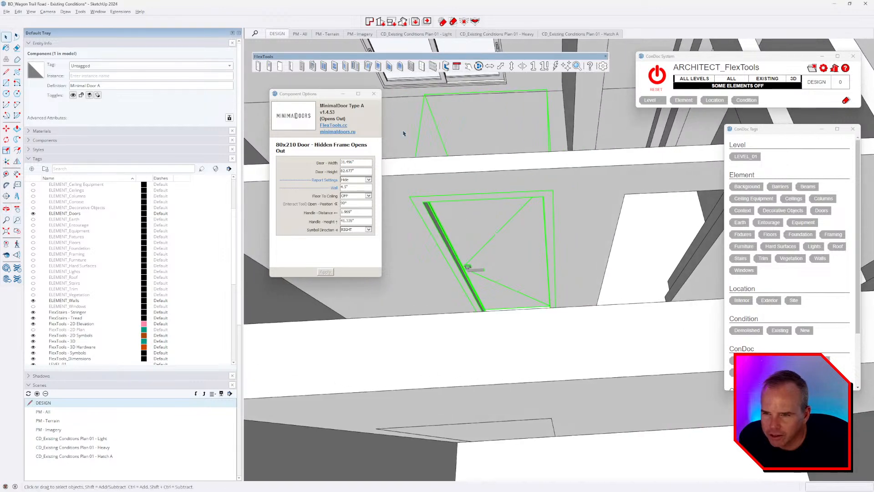
left_click_drag(321, 96, 198, 109)
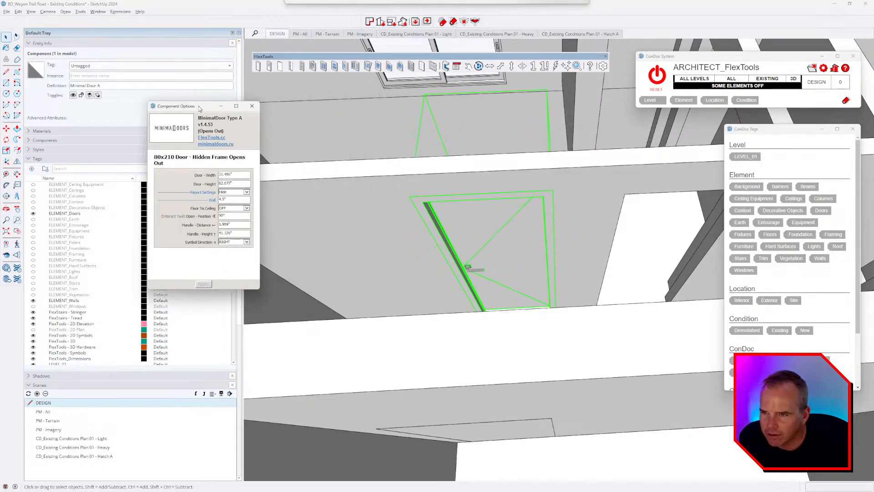
middle_click_drag(583, 221, 477, 235)
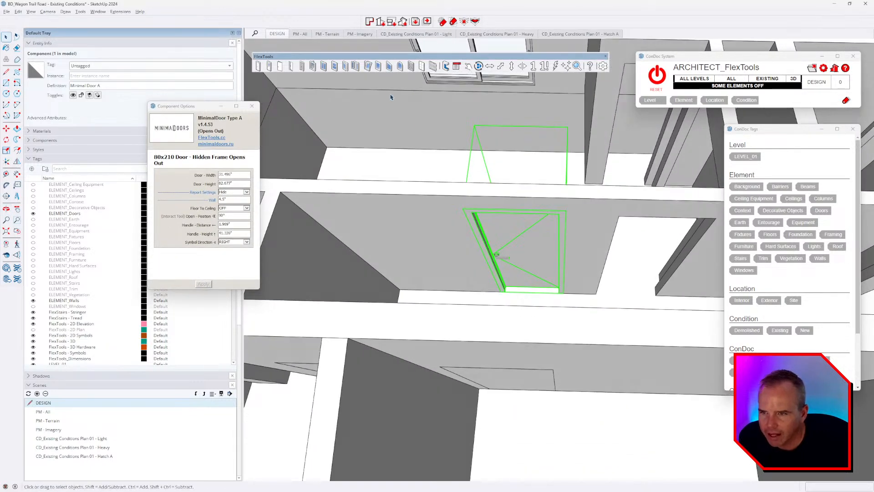
left_click(269, 66)
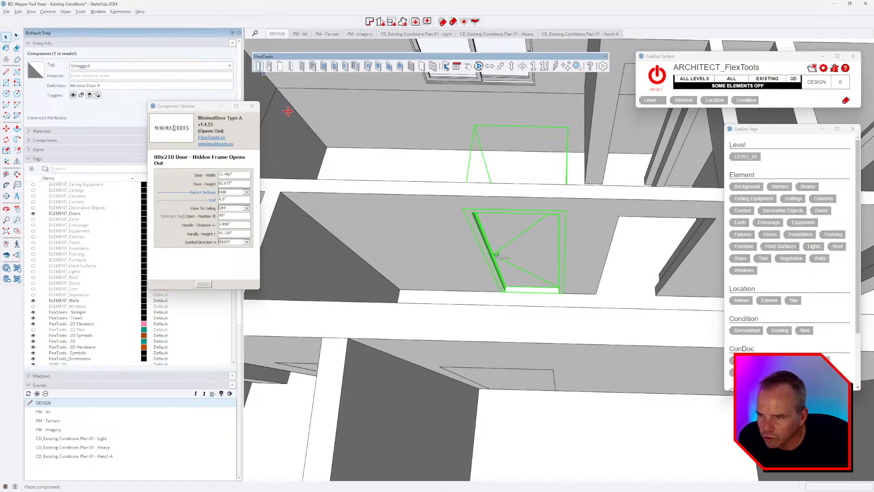
left_click(426, 287)
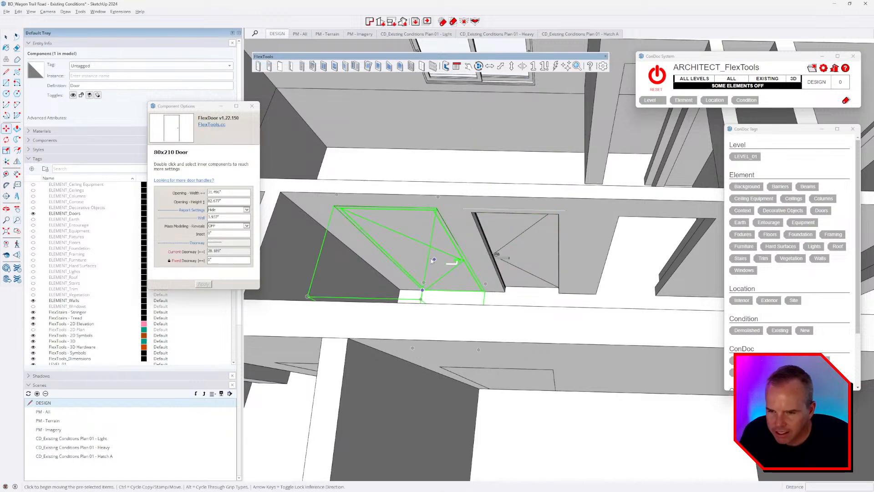
Step: Select the placed door and check its Current Doorway value
scroll(436, 260, "up", 5)
middle_click_drag(363, 254, 480, 191)
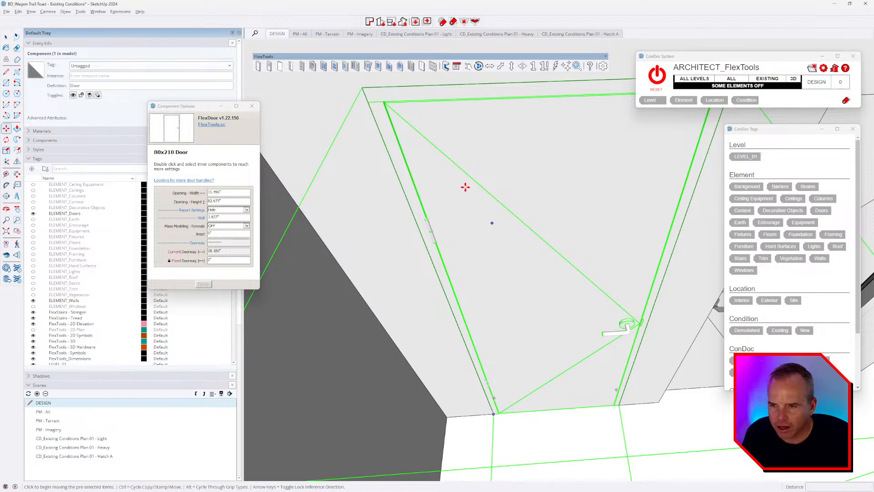
scroll(452, 218, "down", 2)
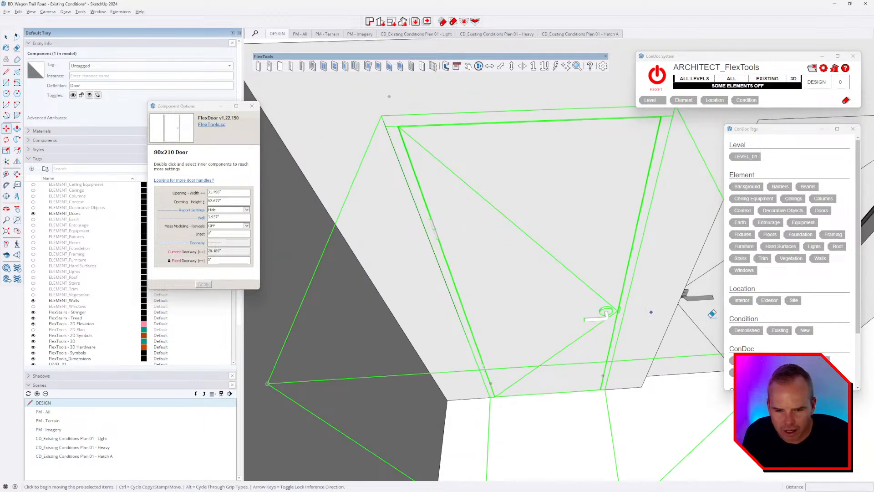
key("e")
key("space")
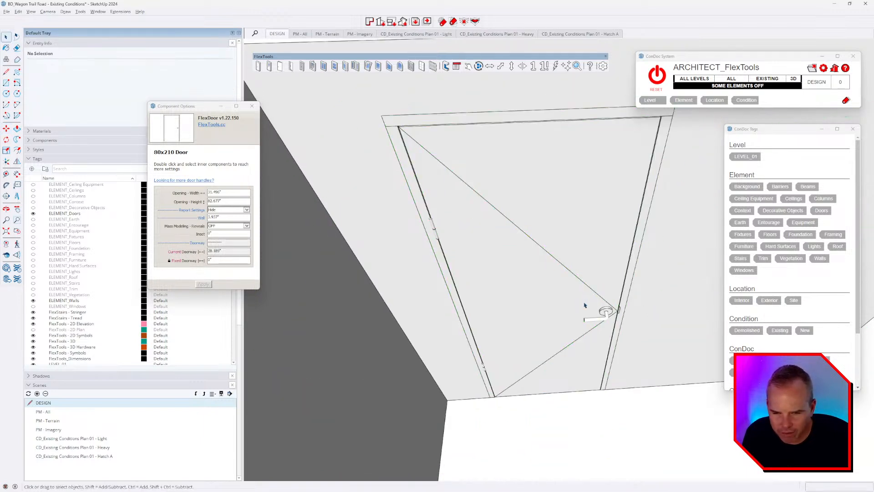
left_click(468, 203)
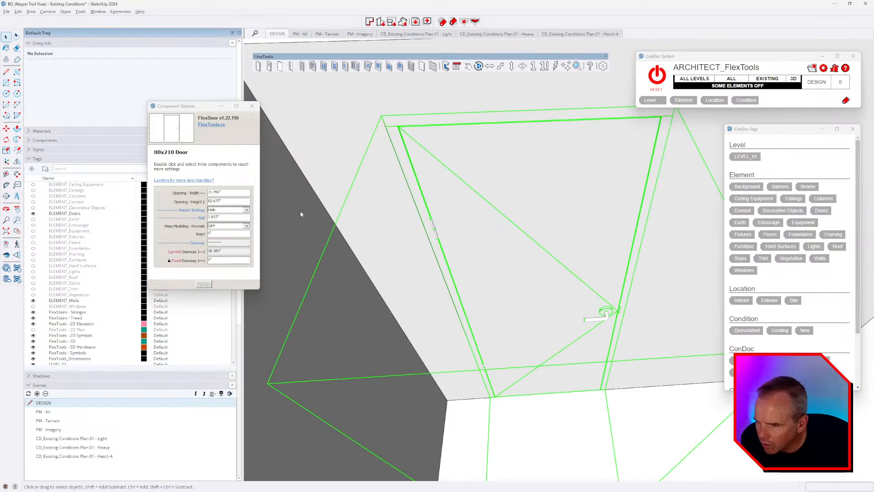
left_click_drag(225, 251, 201, 256)
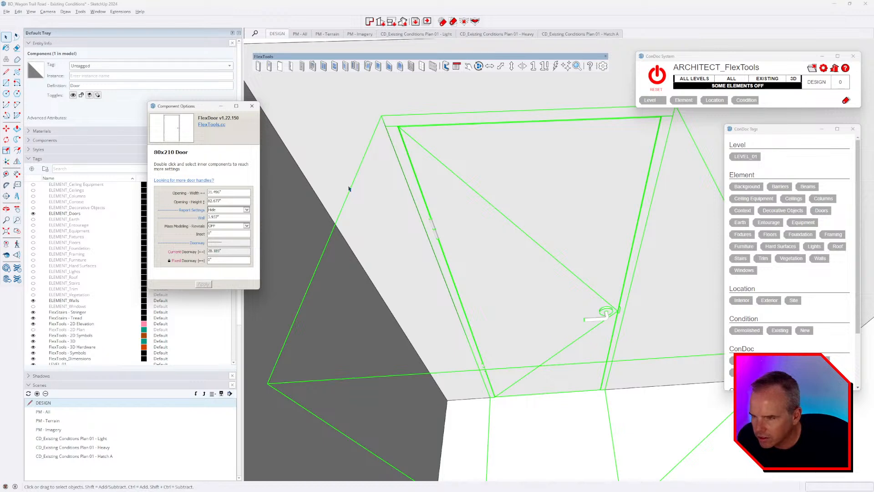
Step: Edit into the door to view the inner FlexDoor settings, then exit and reselect the whole door
double_click(447, 150)
left_click(429, 143)
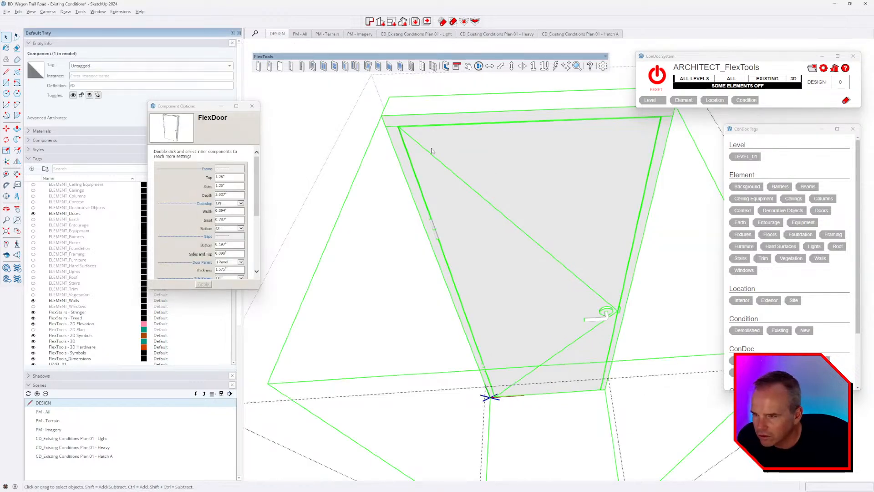
scroll(248, 205, "down", 1)
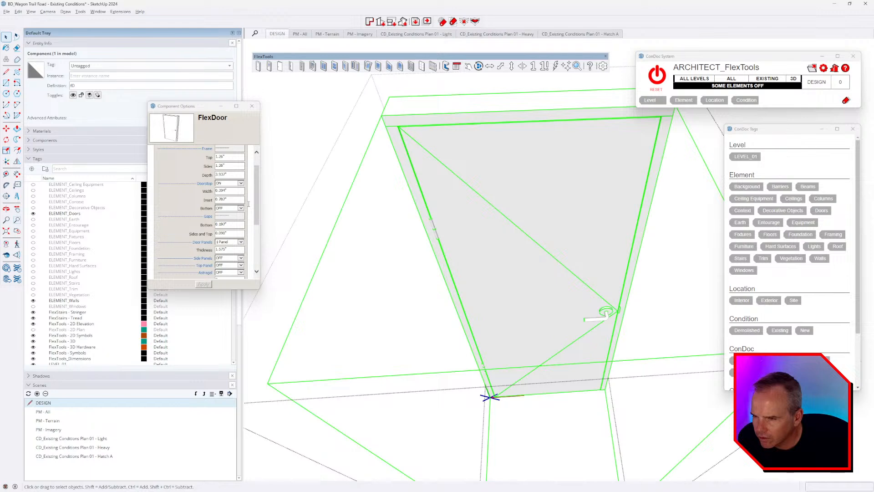
middle_click_drag(446, 254, 435, 277)
scroll(435, 277, "down", 3)
key("Escape")
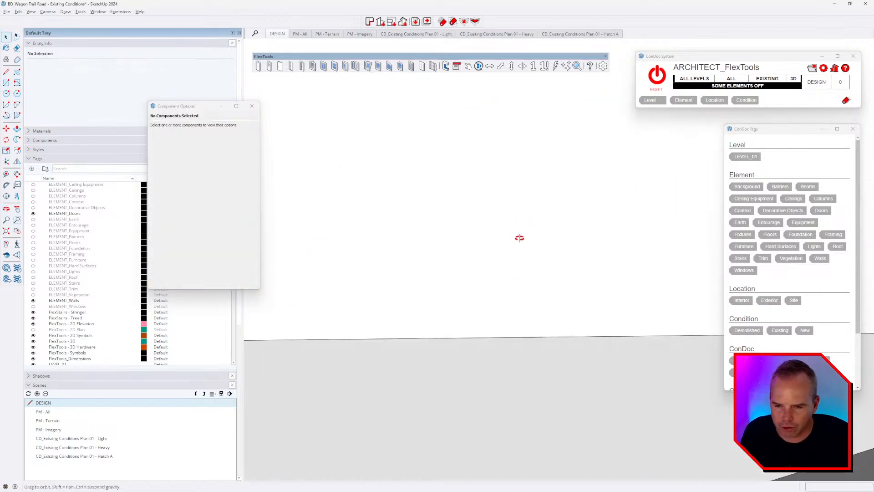
scroll(505, 282, "up", 6)
left_click(507, 214)
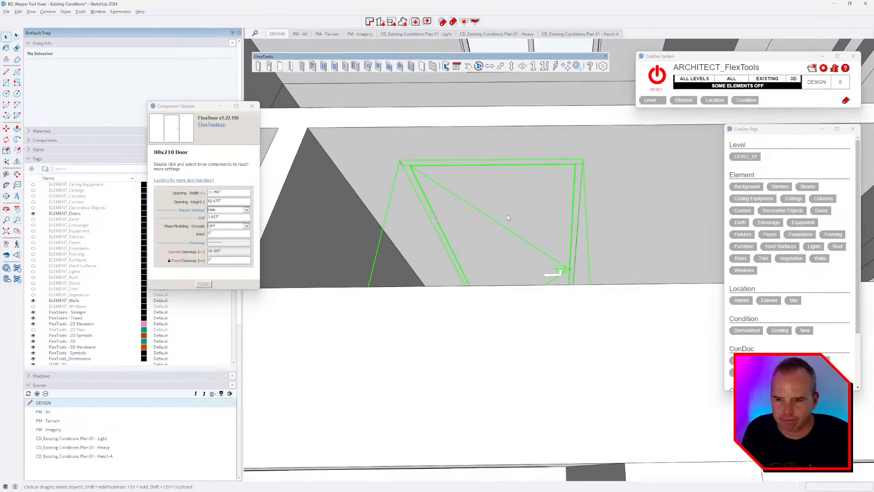
scroll(507, 215, "up", 2)
Step: Scale the door to a 3' opening width and redraw it via Dynamic Components > Component Options
key("s")
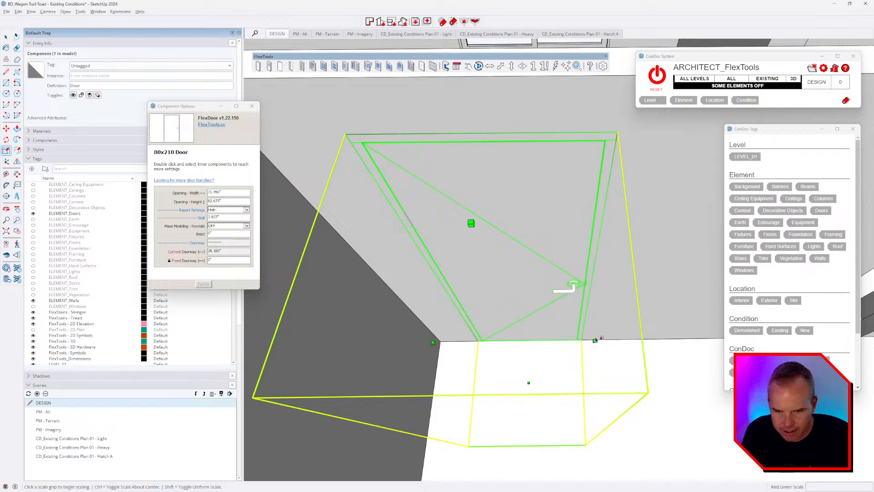
left_click_drag(595, 340, 688, 243)
type("3")
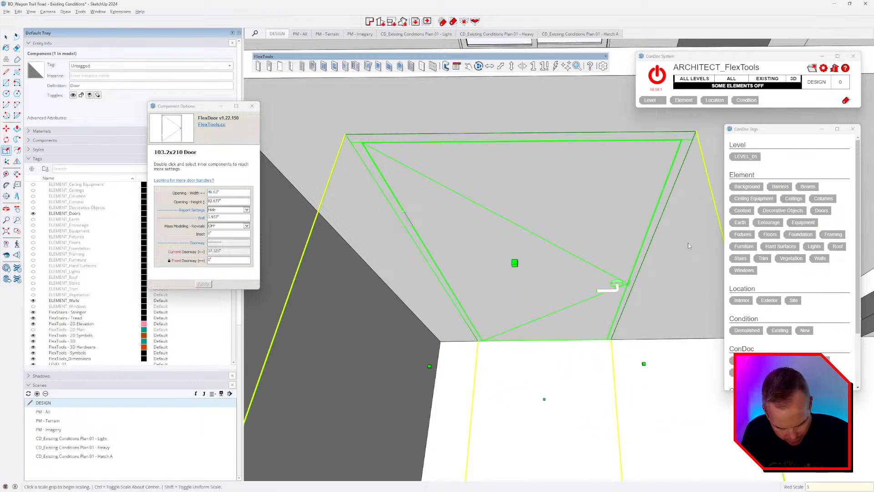
type("'")
key("Return")
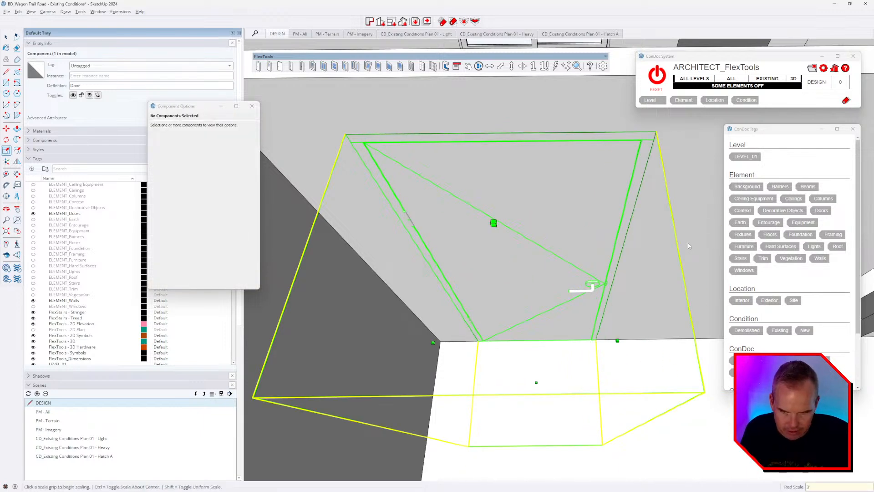
right_click(511, 191)
mouse_move(546, 362)
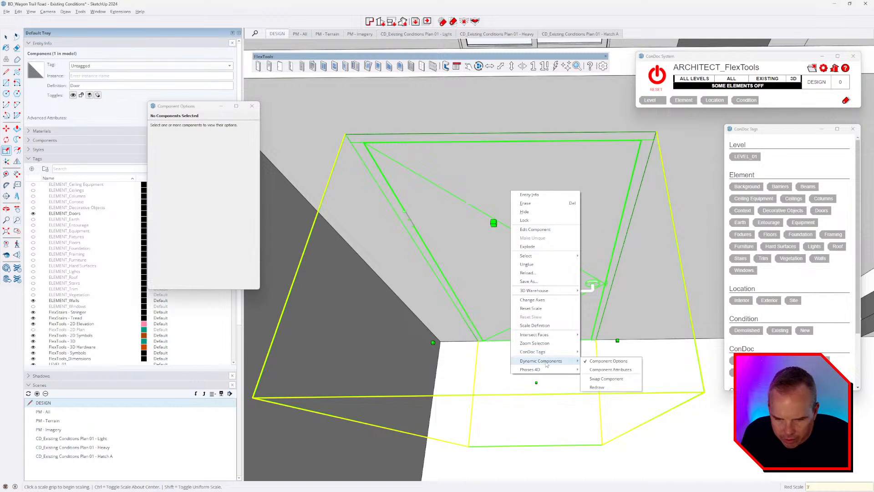
left_click(596, 387)
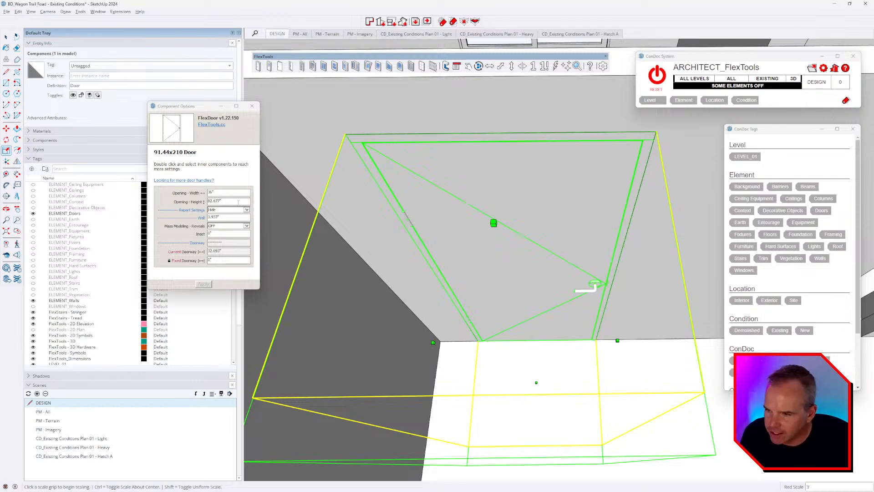
Step: Set the door's Opening-Height to 7', correcting an initial 8' entry
left_click(238, 201)
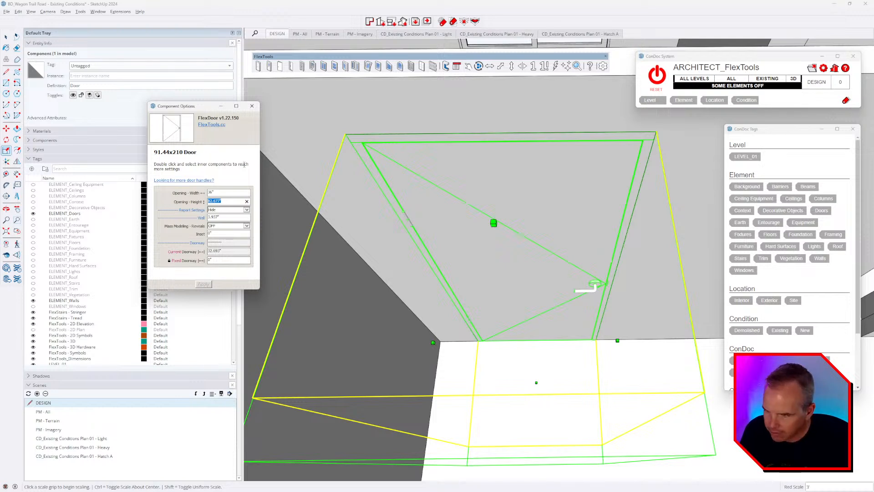
type("8")
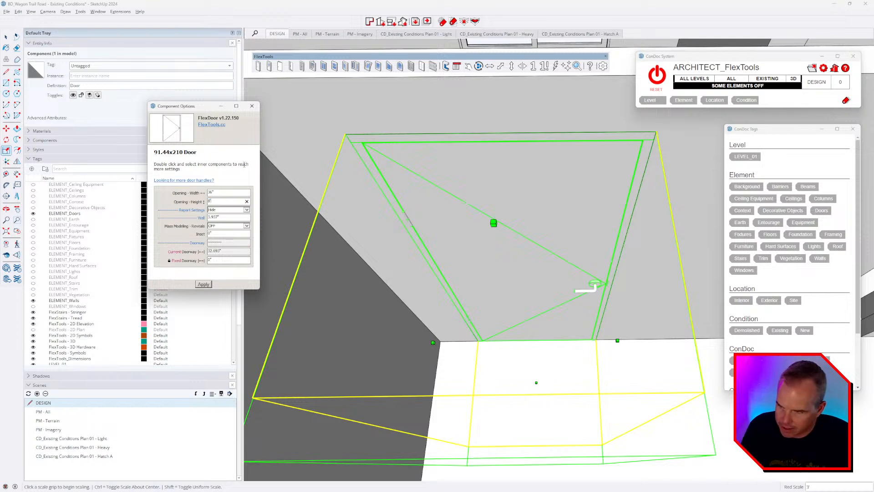
key("Return")
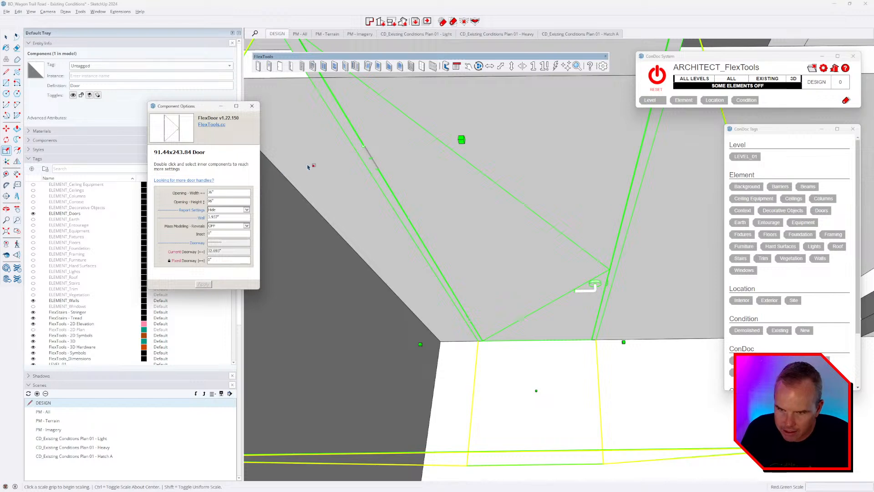
scroll(540, 257, "down", 4)
scroll(542, 257, "up", 3)
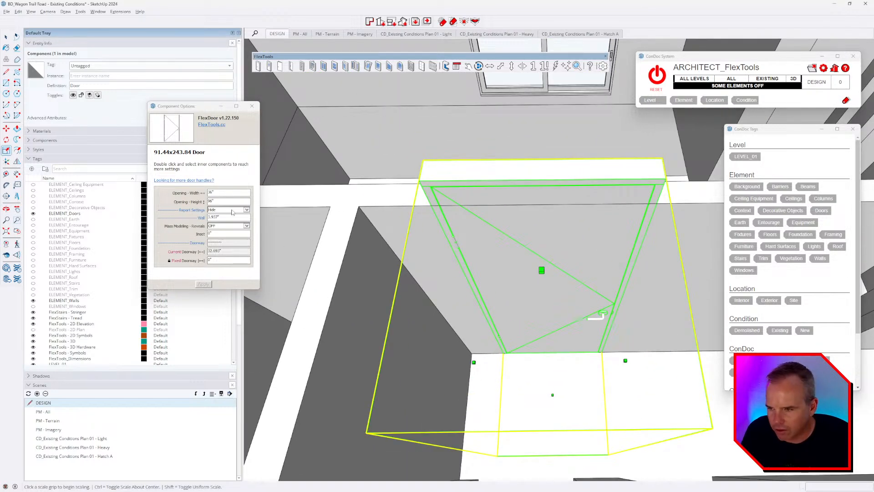
middle_click_drag(635, 276, 609, 255)
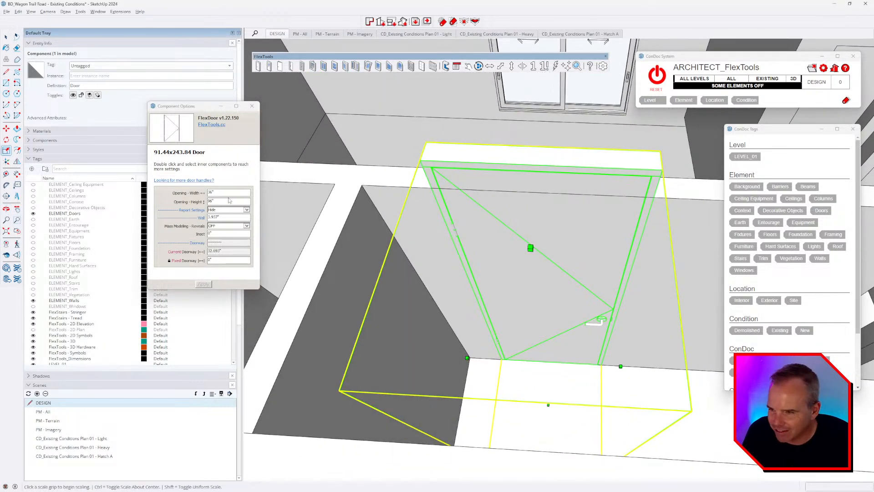
left_click_drag(229, 201, 186, 201)
type("7")
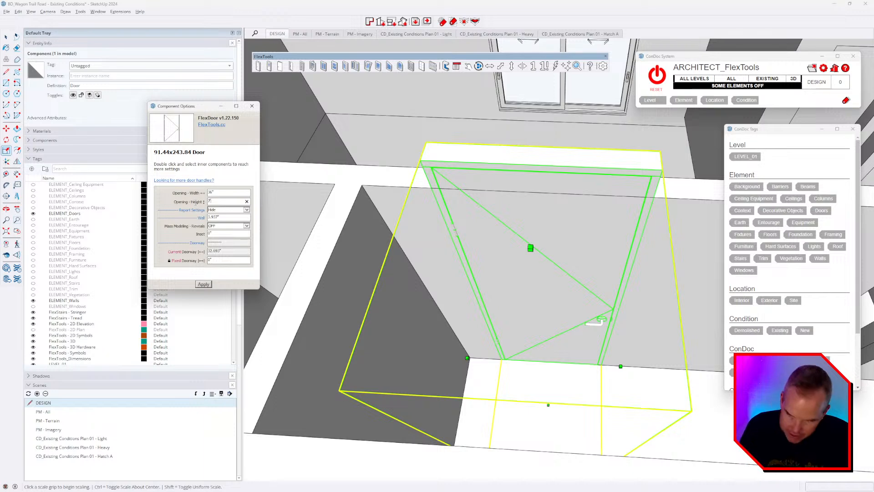
key("Return")
scroll(572, 346, "up", 2)
middle_click_drag(572, 345, 590, 340)
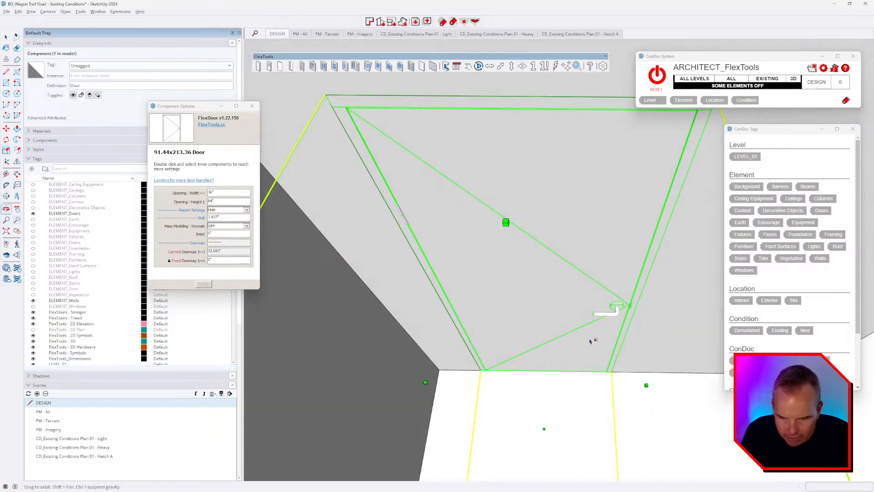
Step: Set the door's Wall value to 4.5 inches and apply it
key("s")
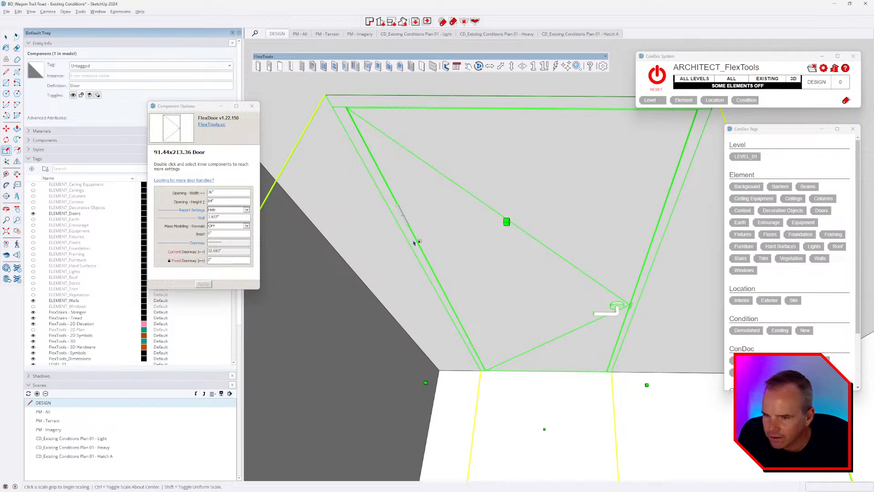
middle_click_drag(414, 243, 437, 260)
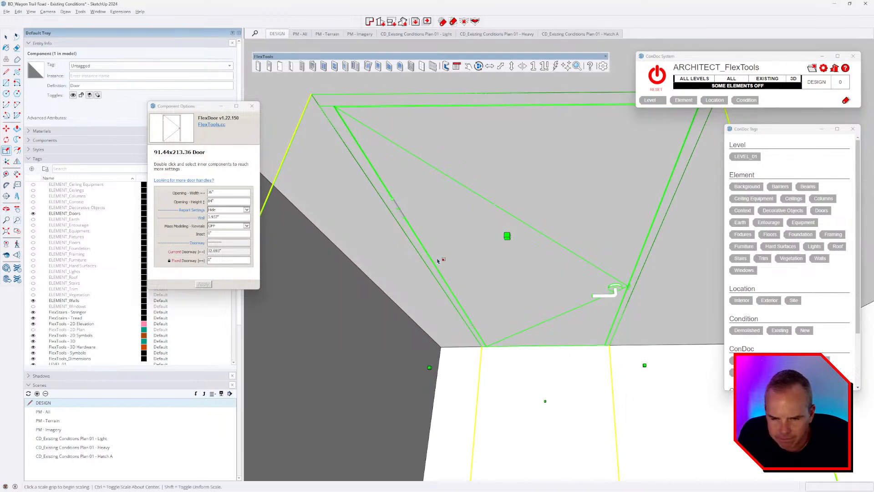
key("space")
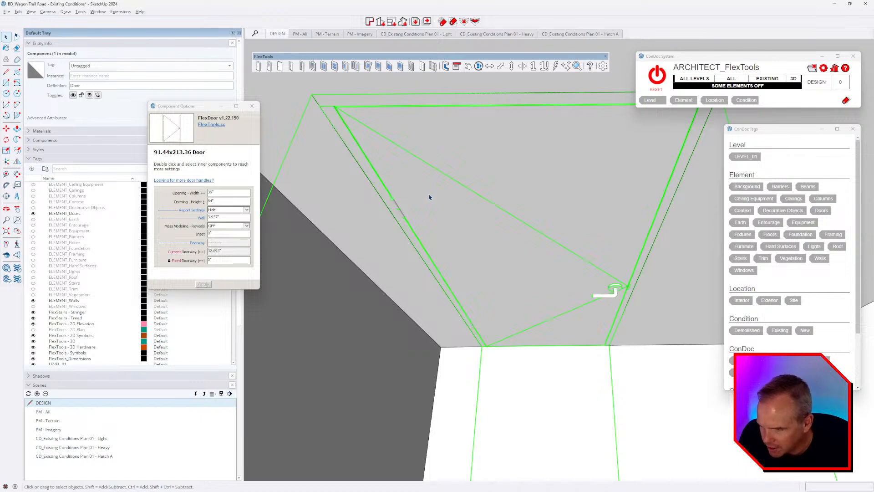
triple_click(218, 217)
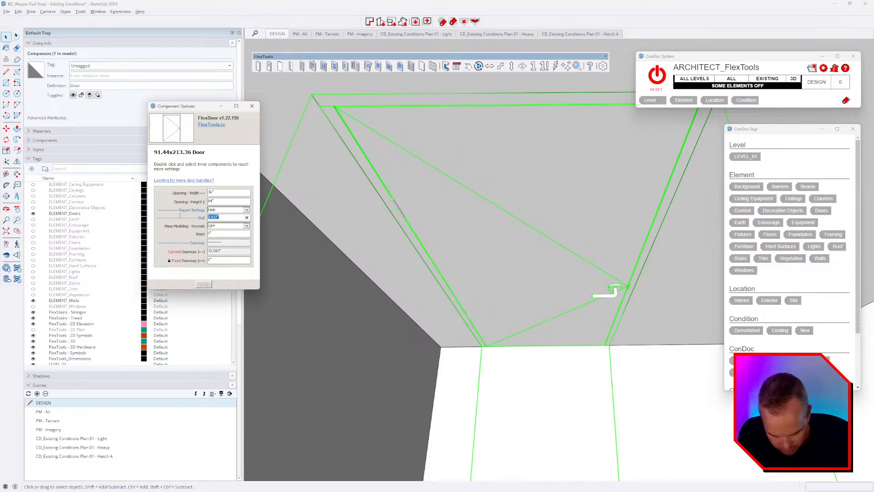
type("4.5")
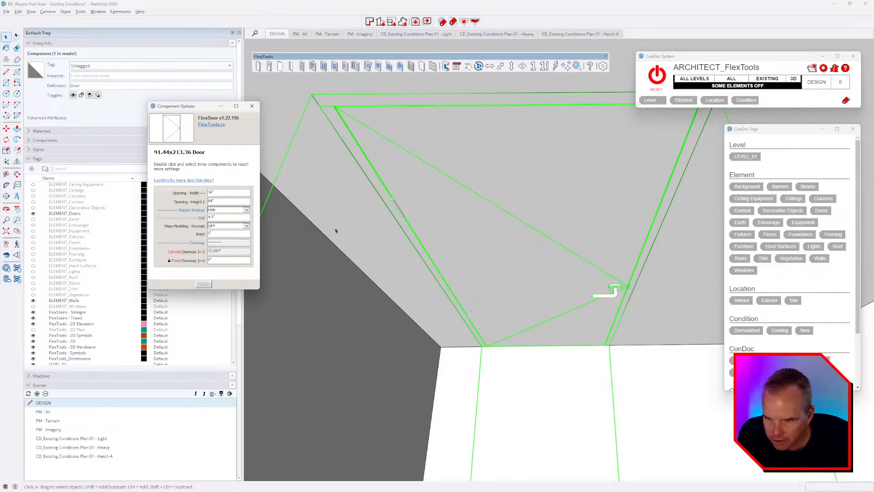
left_click(390, 196)
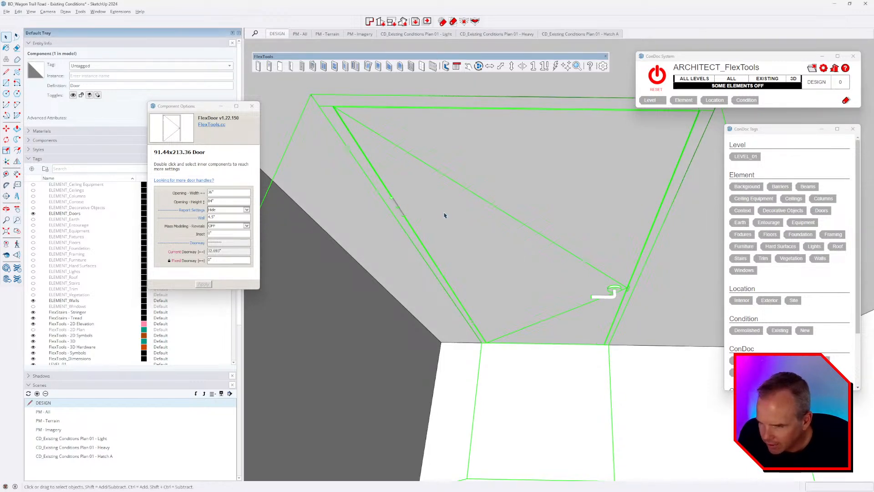
mouse_move(446, 215)
middle_mouse_down()
mouse_move(454, 219)
mouse_move(449, 208)
middle_mouse_up()
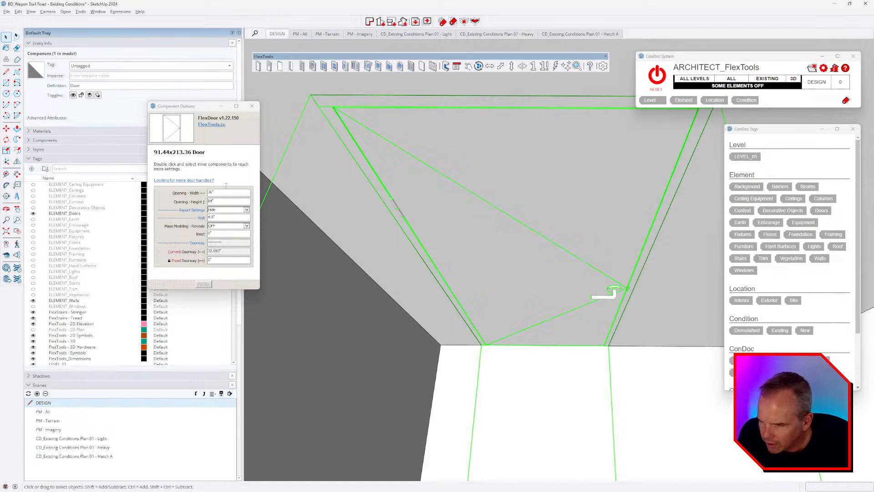
double_click(426, 214)
left_click(416, 205)
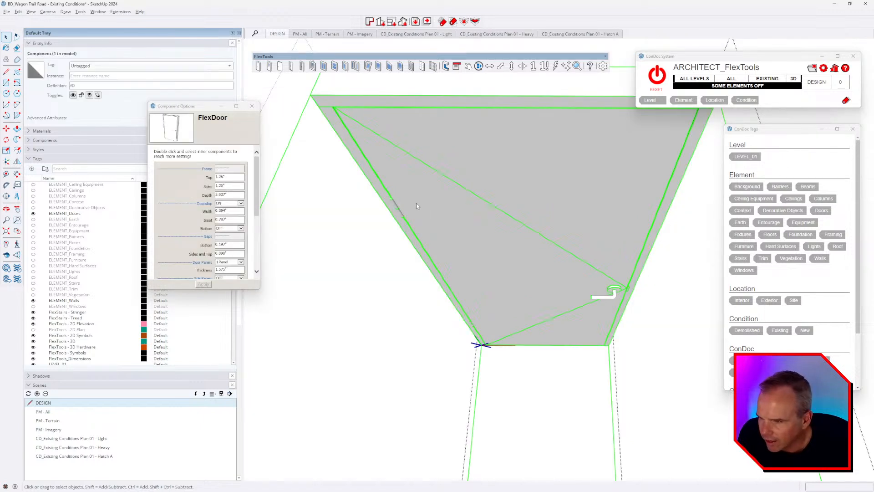
left_click(230, 177)
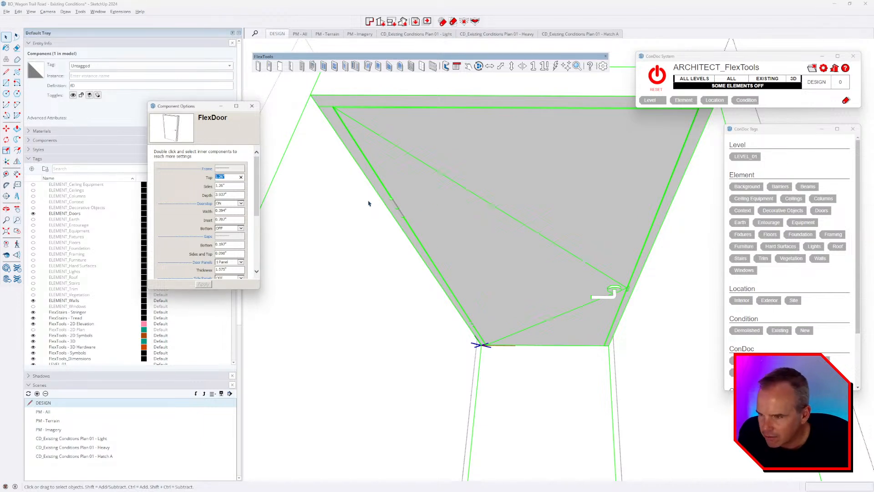
type("0")
key("Return")
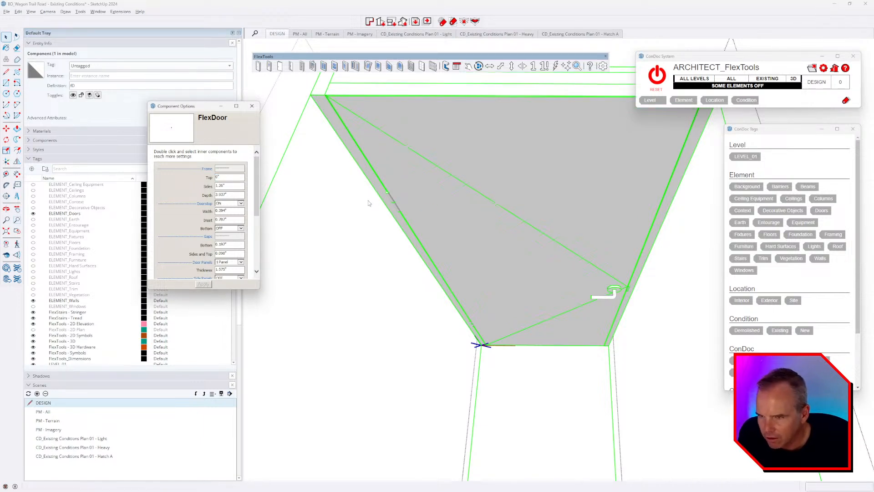
left_click(229, 185)
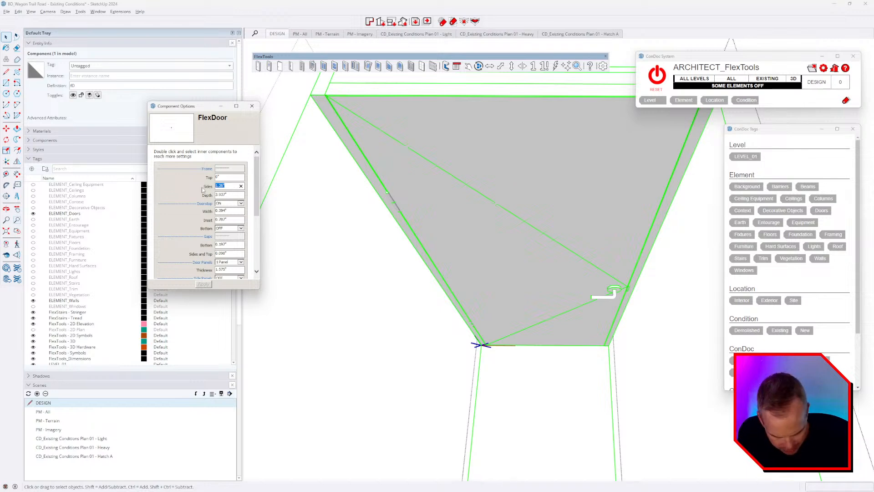
type("0")
key("Return")
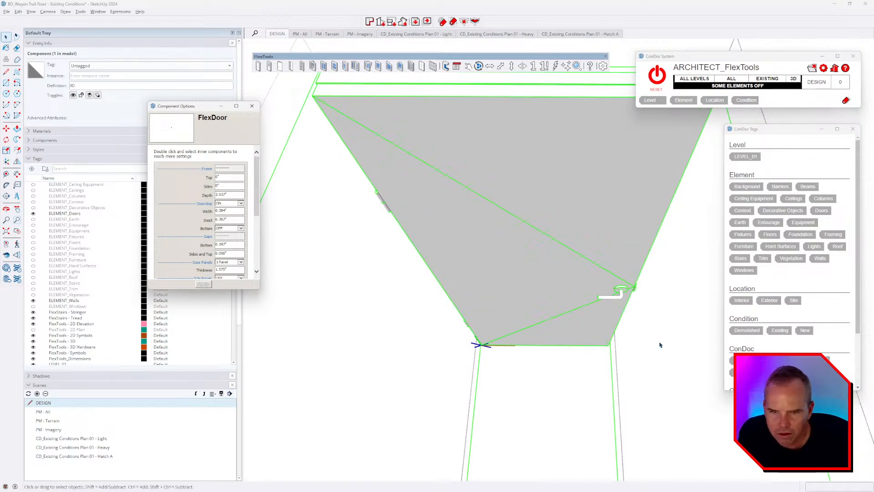
middle_click_drag(661, 345, 591, 273)
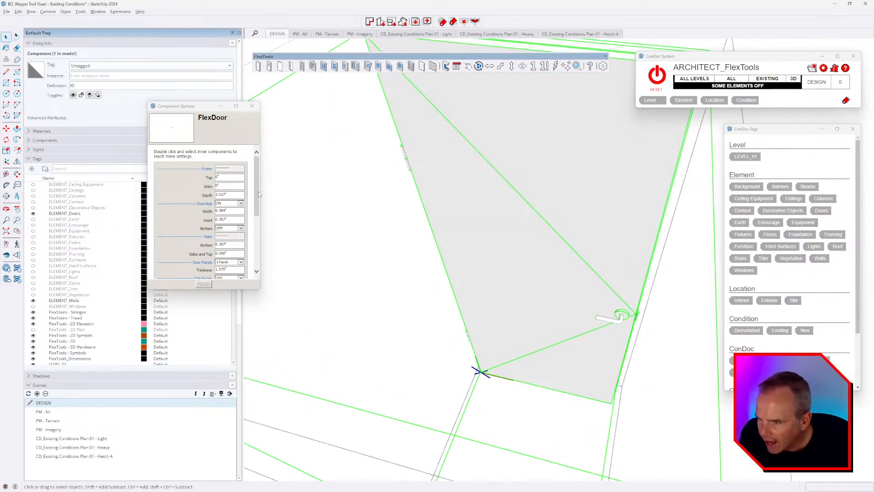
middle_click_drag(464, 269, 580, 218)
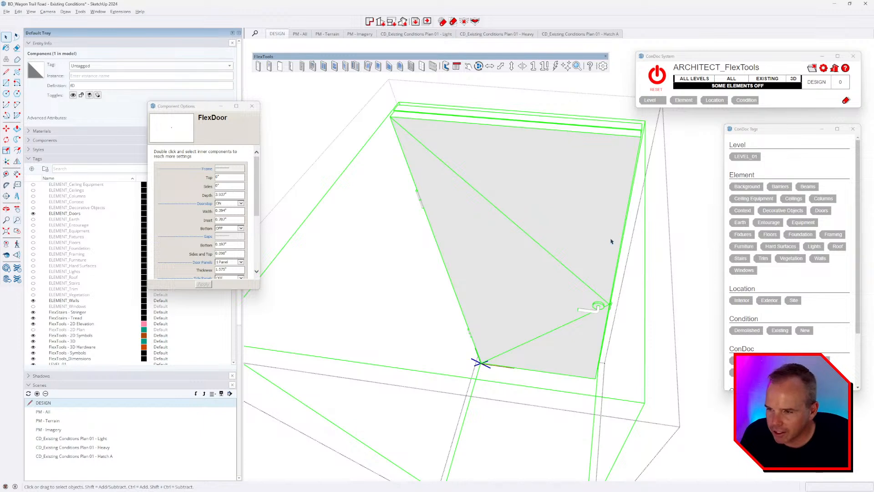
middle_click_drag(542, 262, 562, 250)
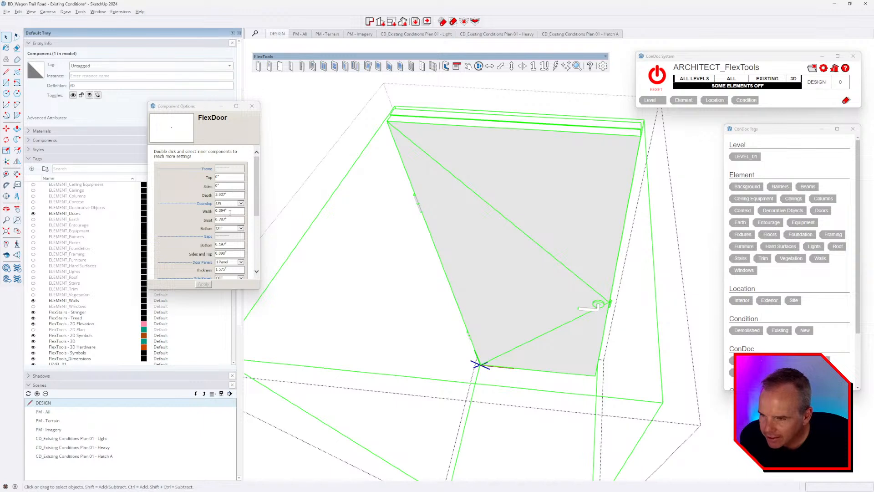
scroll(230, 212, "down", 1)
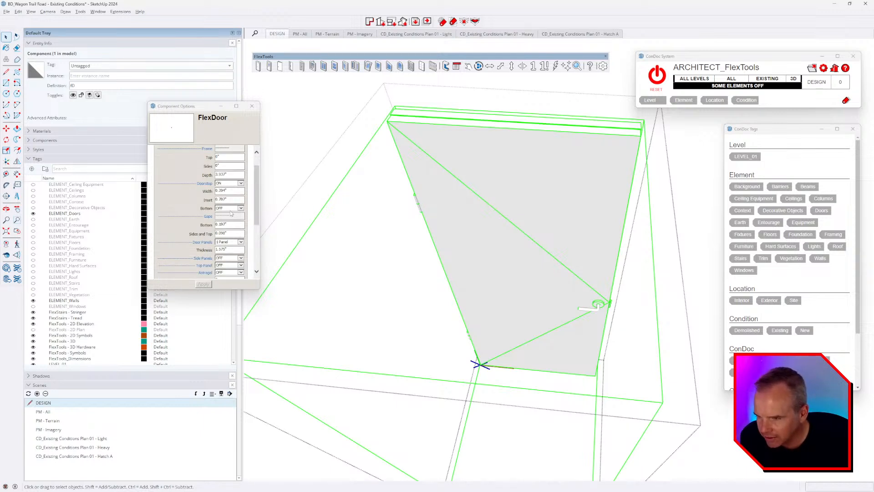
key("alt+Tab")
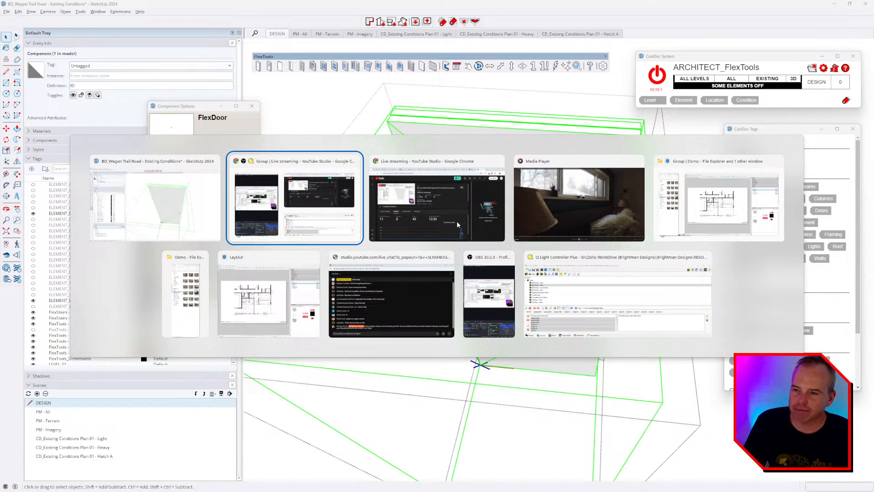
Step: Launch SketchUp 2024 from Windows search
key("Escape")
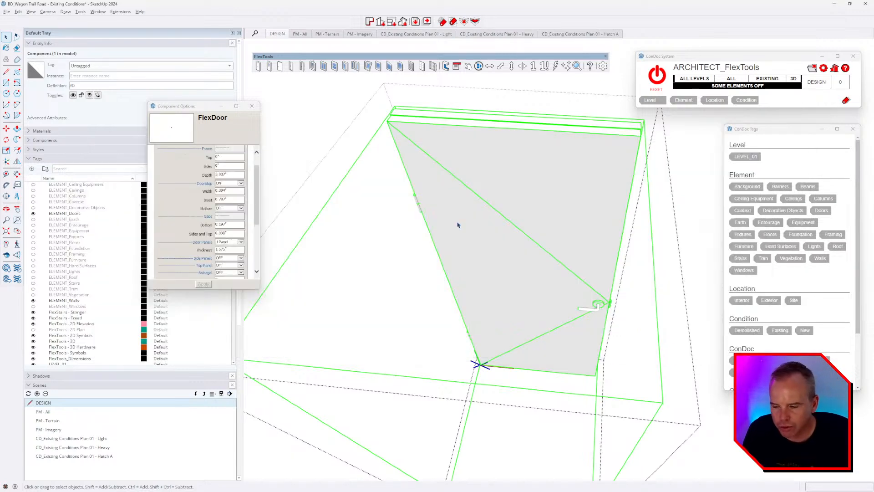
key("super")
type("sket")
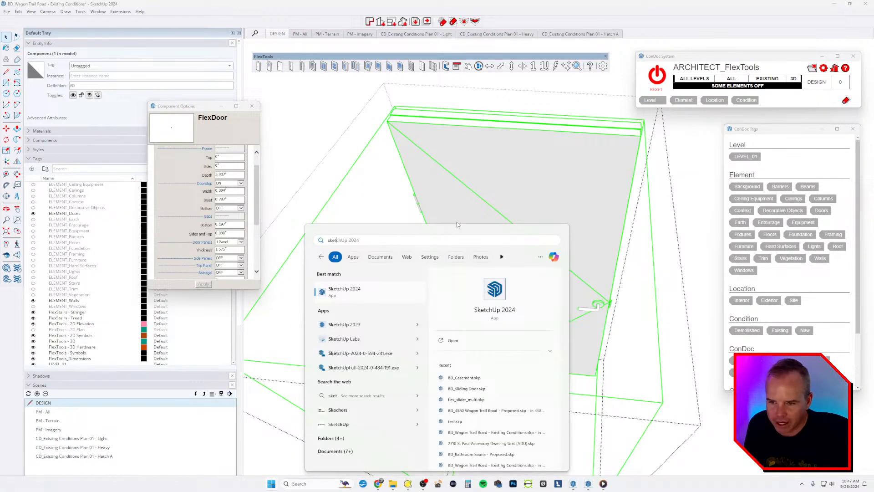
key("Escape")
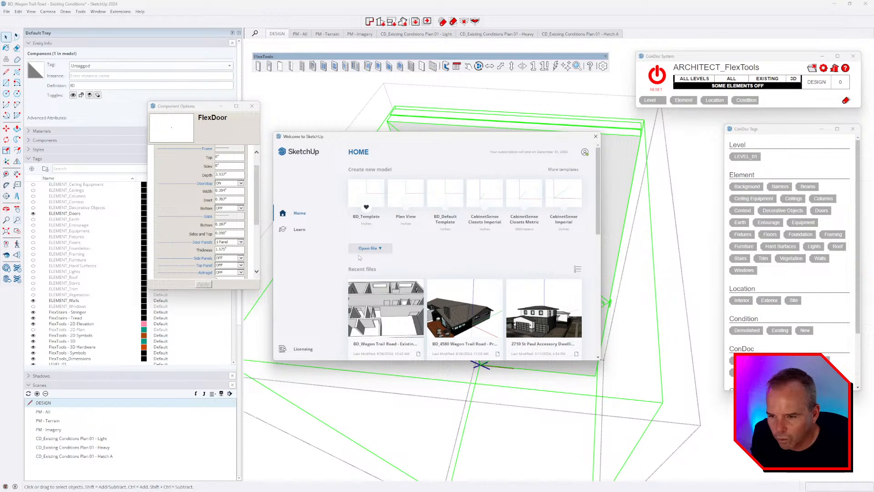
left_click(368, 248)
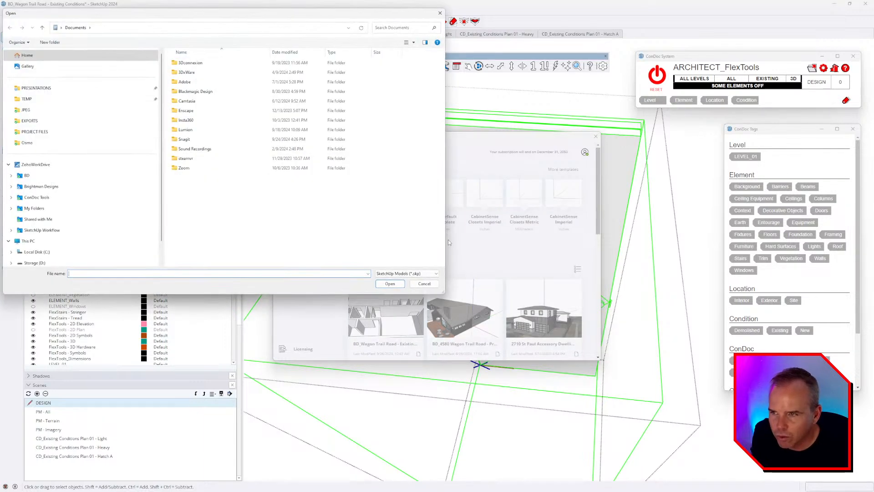
left_click(40, 186)
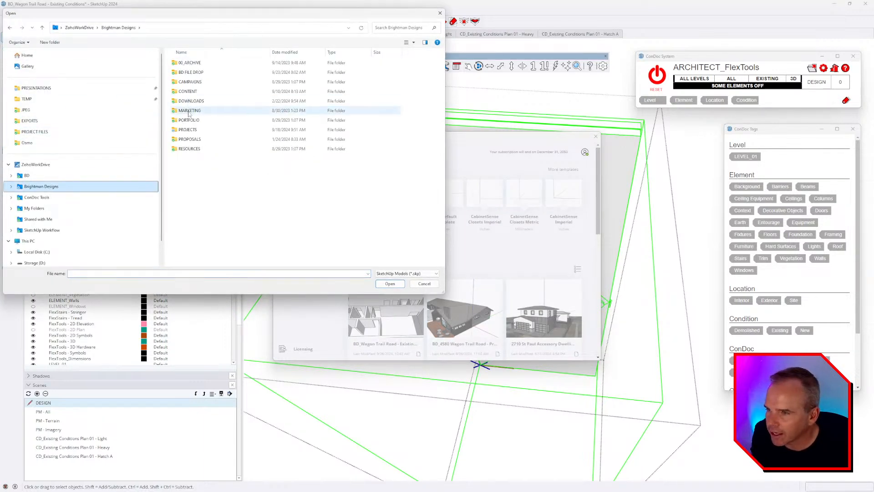
double_click(188, 129)
double_click(202, 119)
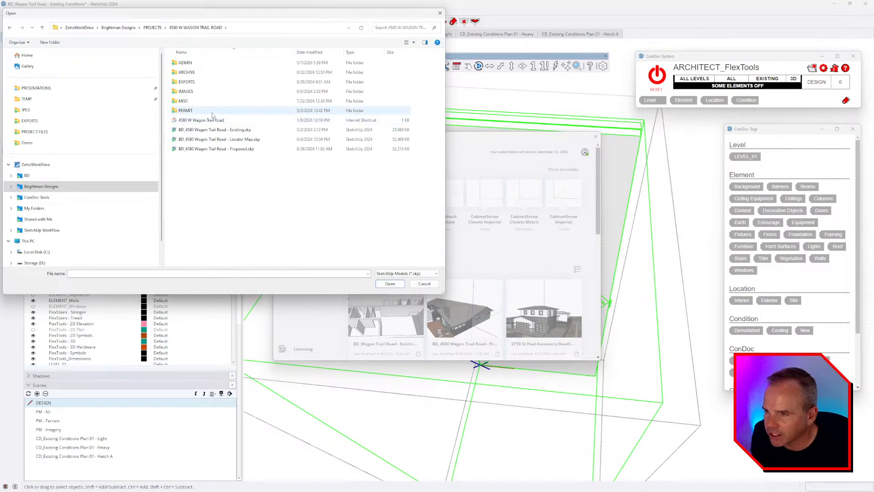
double_click(237, 149)
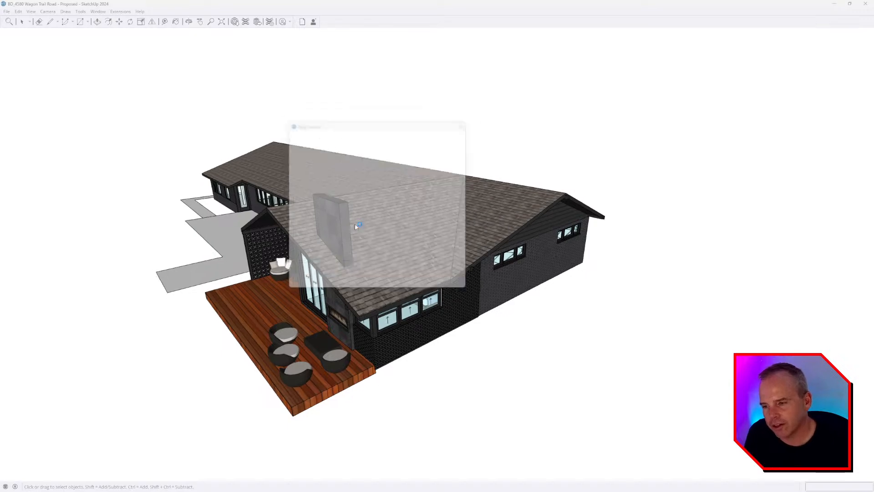
Step: Close the console and hide the roof and roof framing by tag
left_click(470, 121)
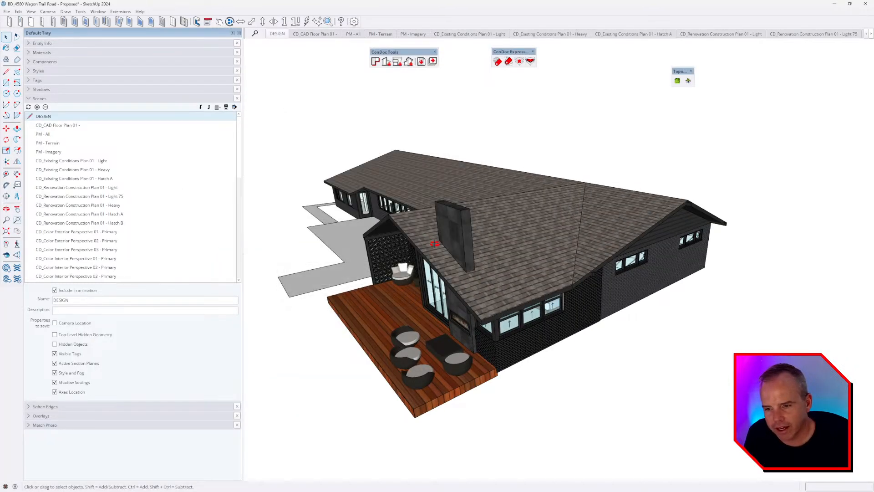
middle_click_drag(445, 245, 513, 281)
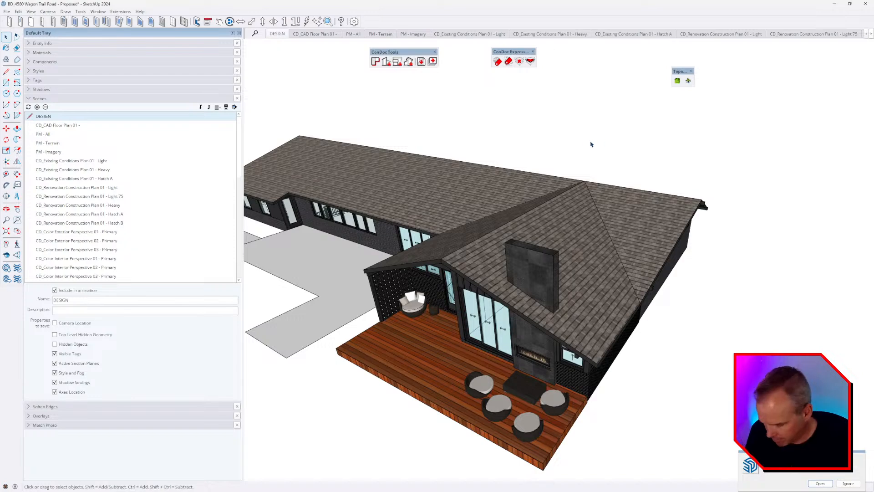
key("shift+h")
left_click(537, 221)
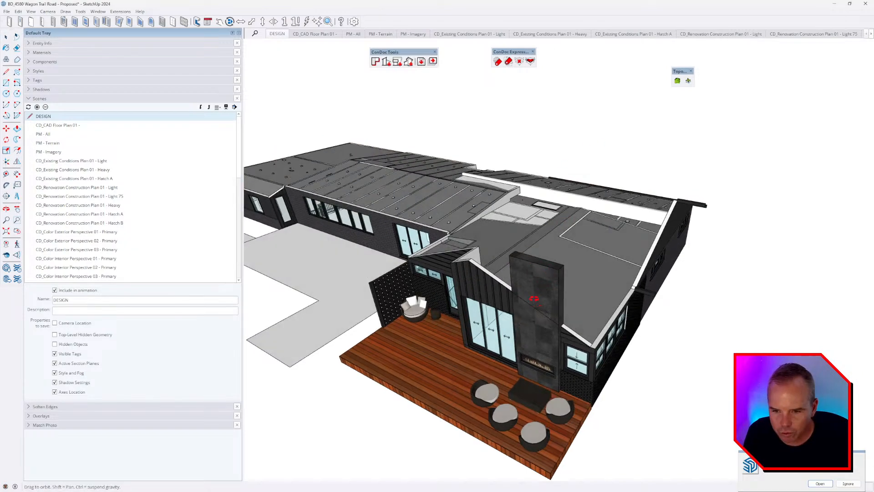
left_click(517, 238)
Step: Look down into the bathroom and hallway and select the hallway door
middle_click_drag(518, 238, 574, 317)
scroll(573, 317, "up", 10)
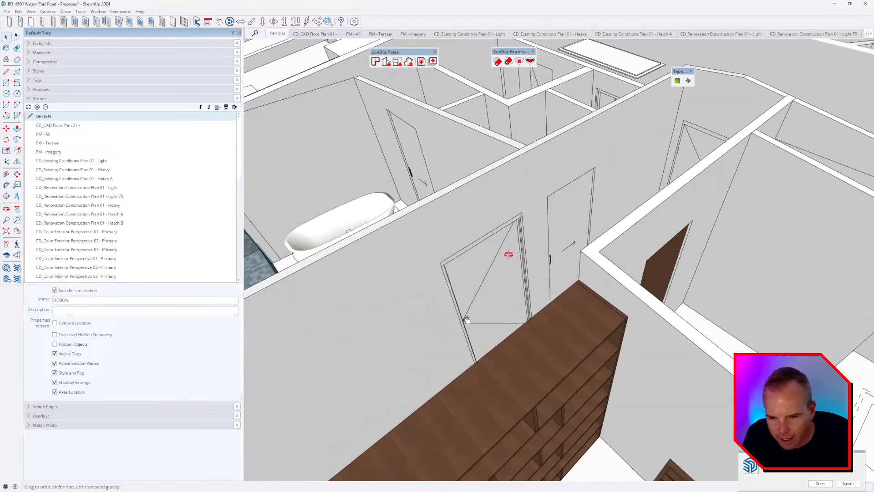
middle_click_drag(509, 254, 641, 299)
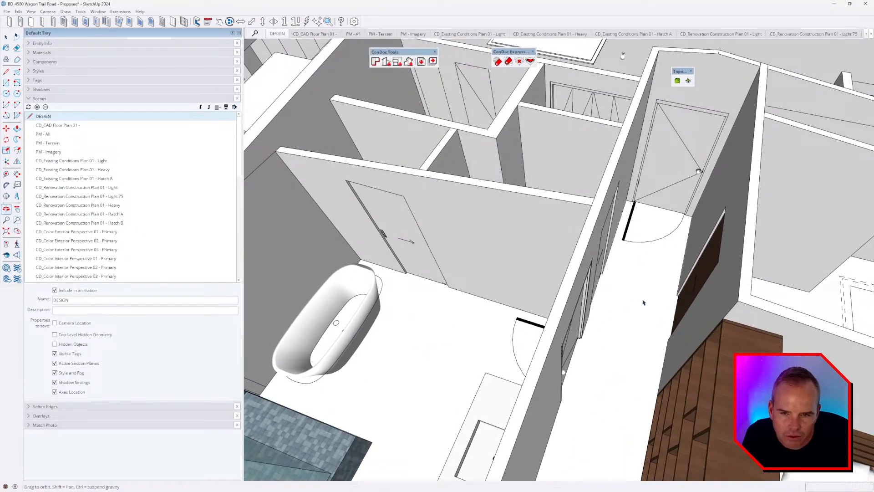
middle_click_drag(699, 173, 682, 157)
scroll(686, 140, "up", 5)
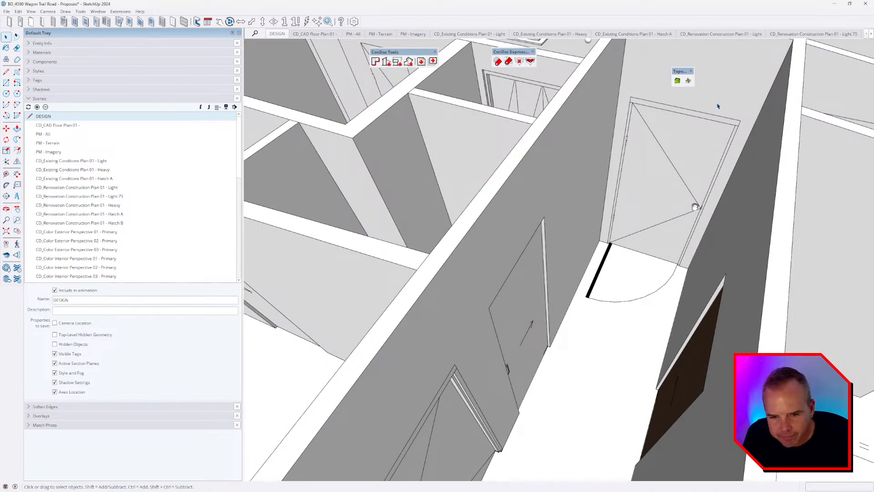
scroll(718, 106, "up", 6)
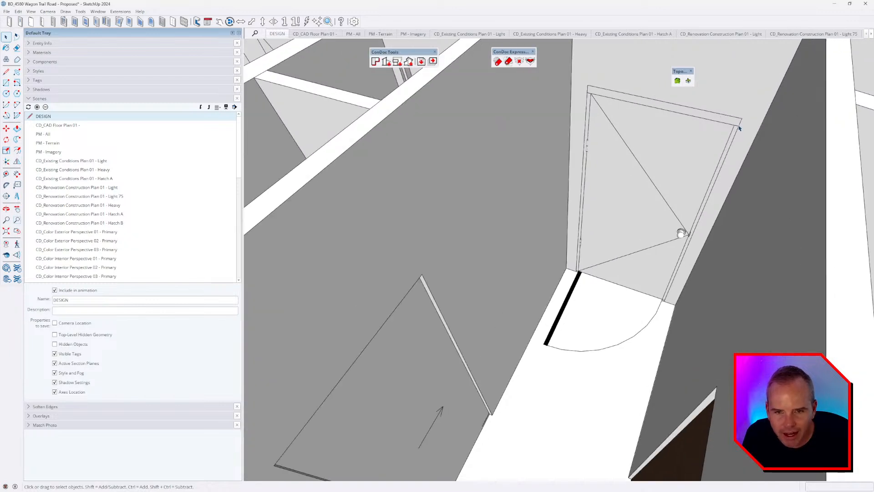
left_click(661, 163)
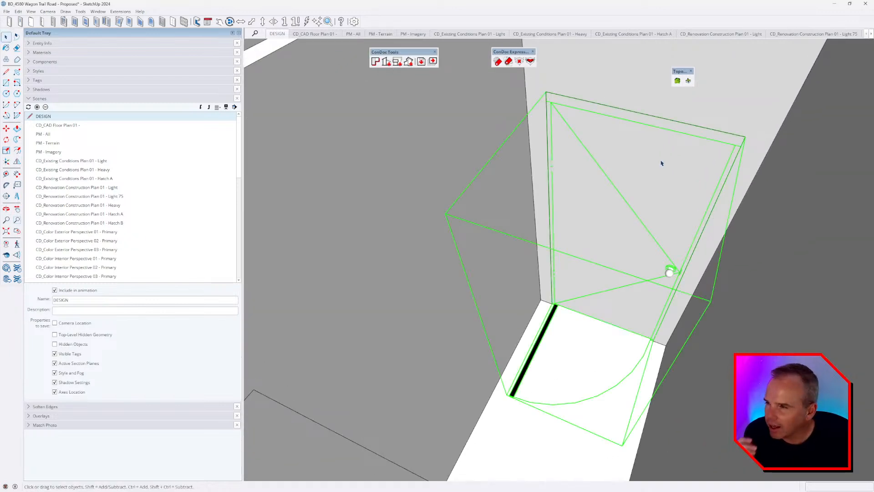
right_click(640, 158)
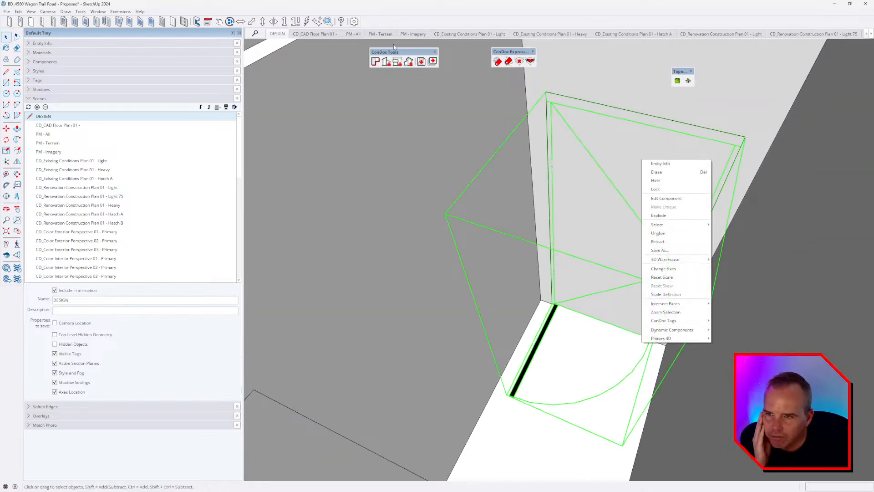
Step: Open the door's Component Options and move and enlarge the dialog to show every setting
left_click(208, 23)
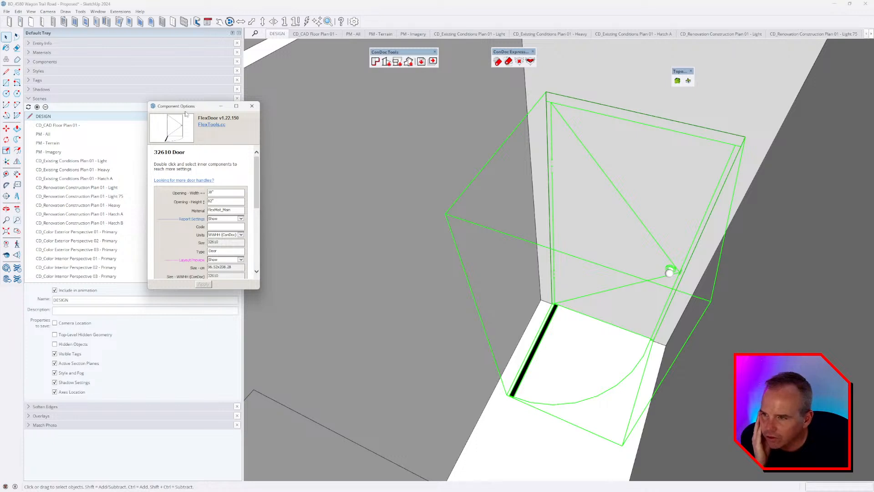
left_click_drag(185, 114, 338, 108)
left_click_drag(398, 285, 459, 455)
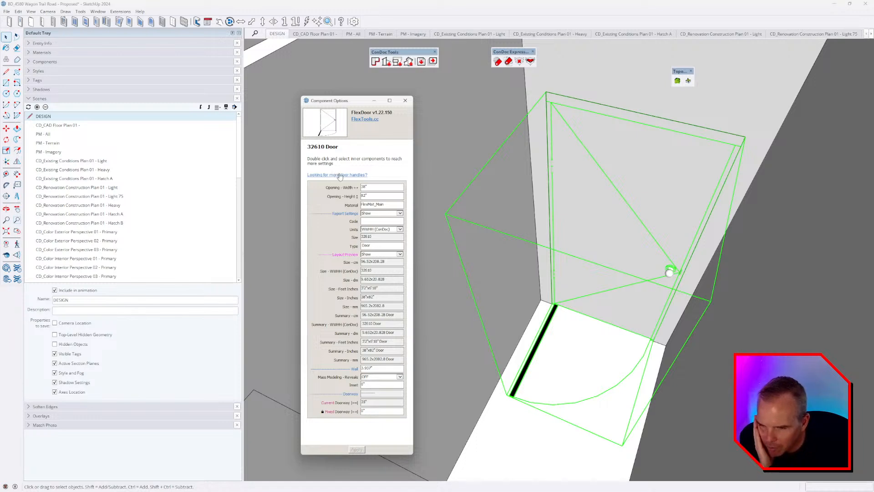
Step: Confirm WWHH (ConDoc) as the size Units setting
middle_click_drag(539, 226, 544, 230)
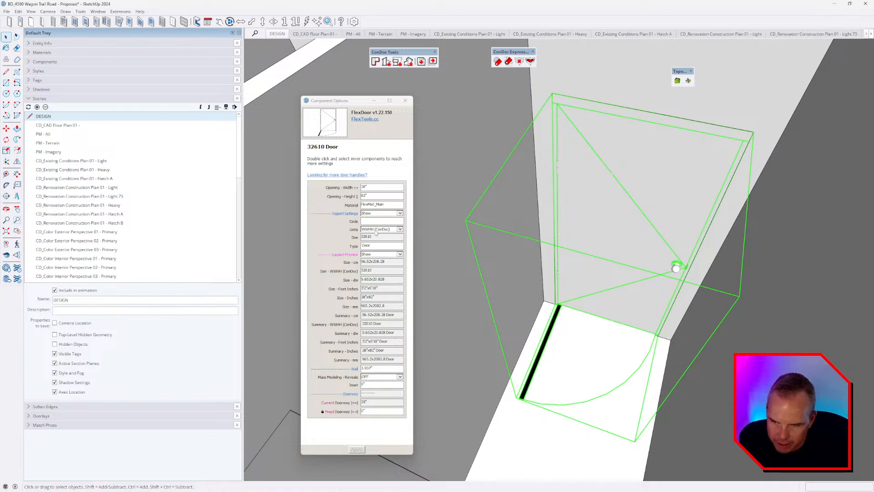
left_click(389, 230)
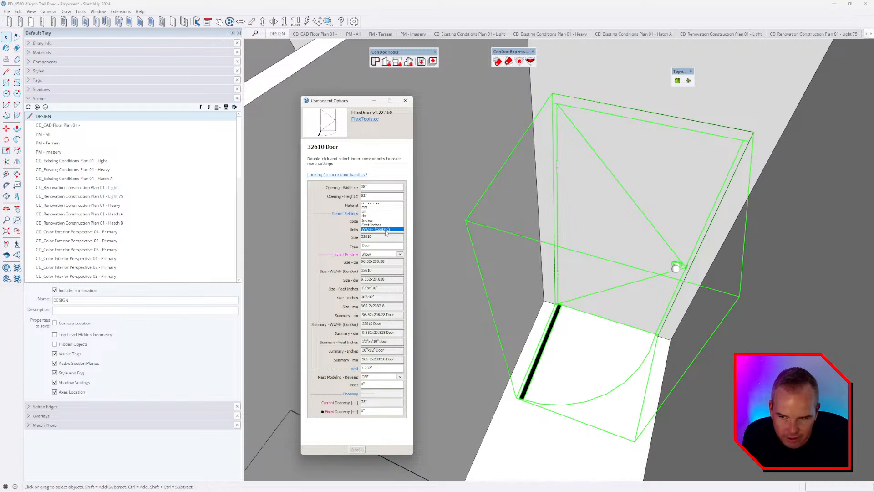
left_click(386, 230)
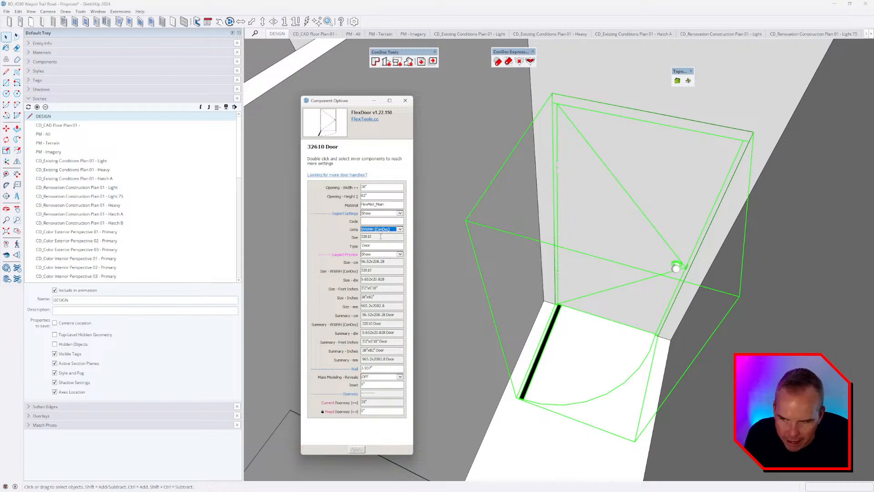
left_click(386, 238)
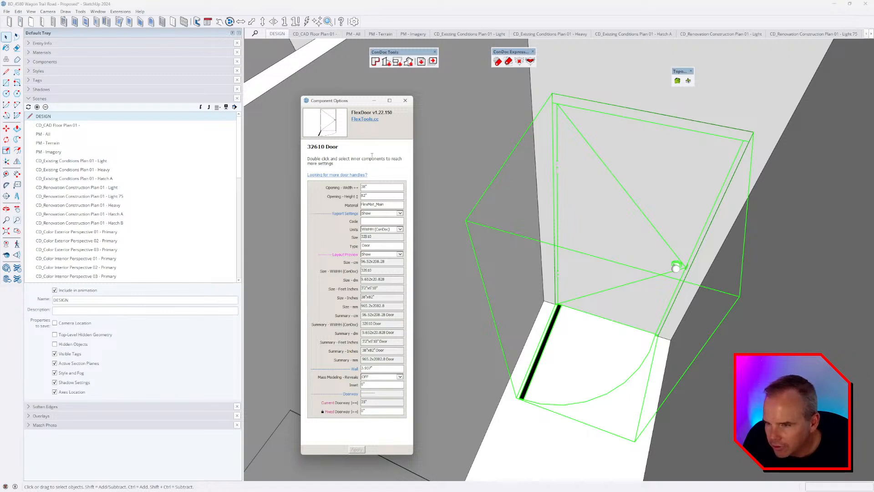
left_click(610, 174)
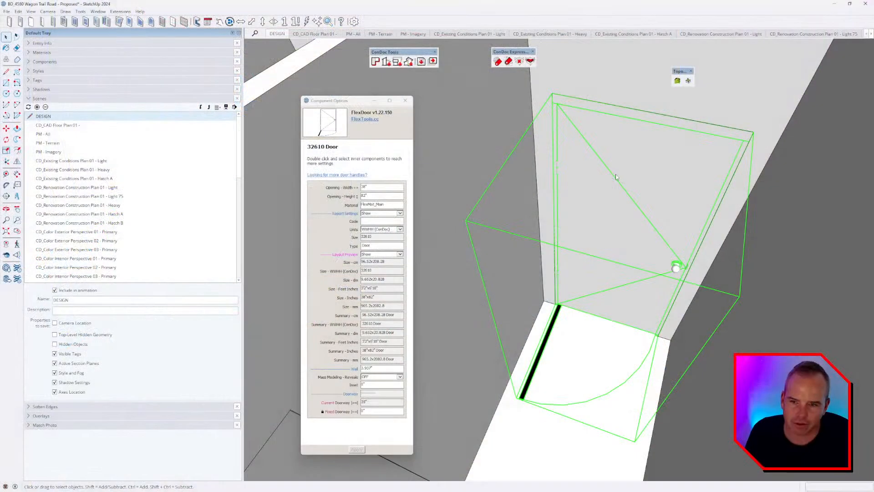
scroll(561, 162, "up", 8)
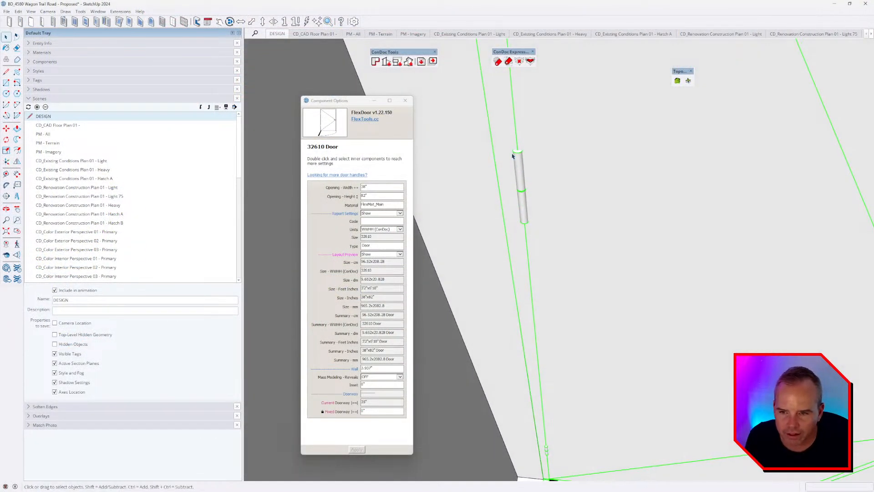
scroll(516, 149, "down", 3)
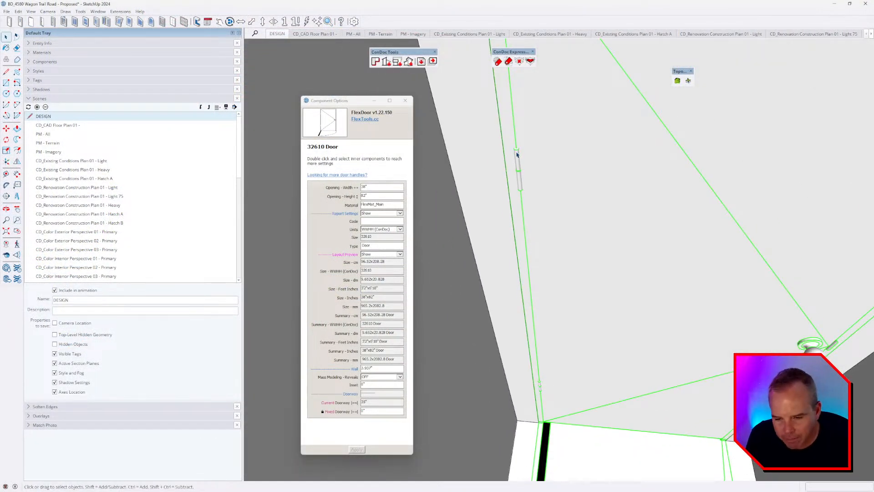
middle_click_drag(525, 154, 528, 200)
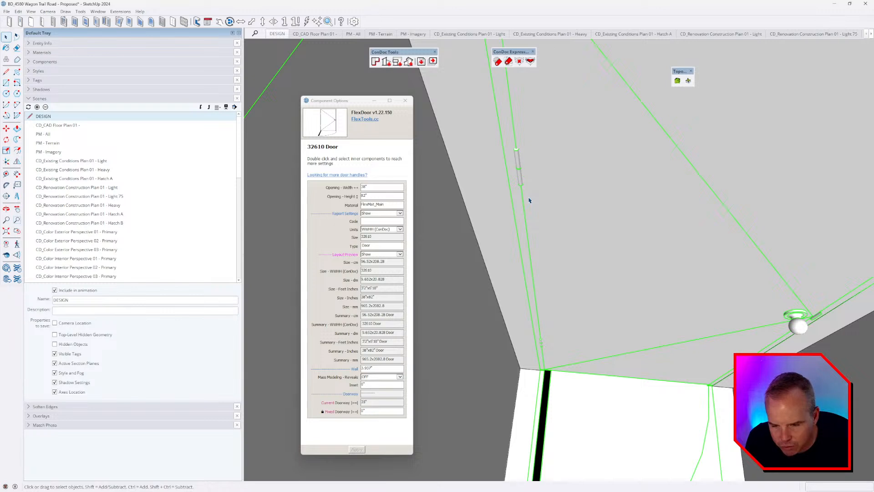
scroll(530, 200, "down", 5)
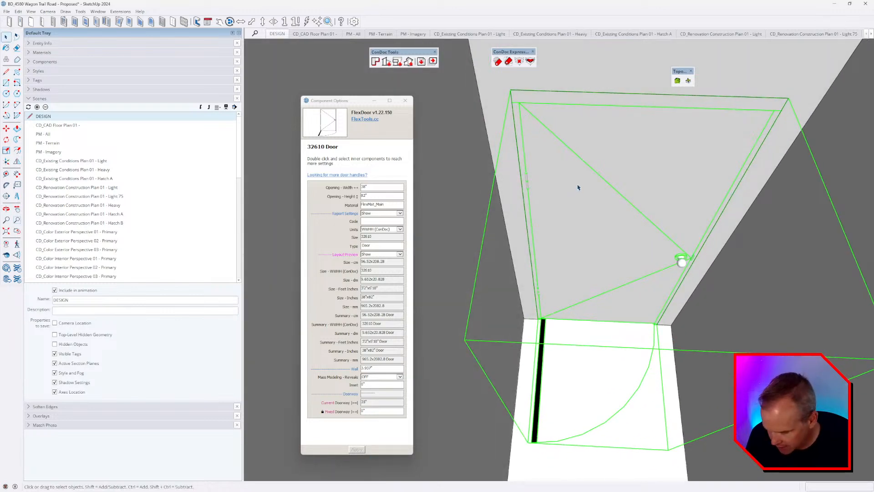
key("t")
left_click(510, 90)
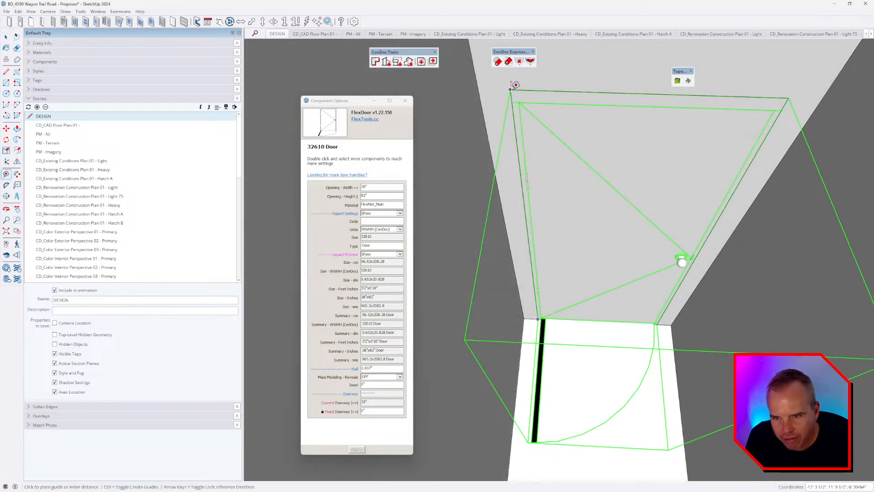
left_click(790, 93)
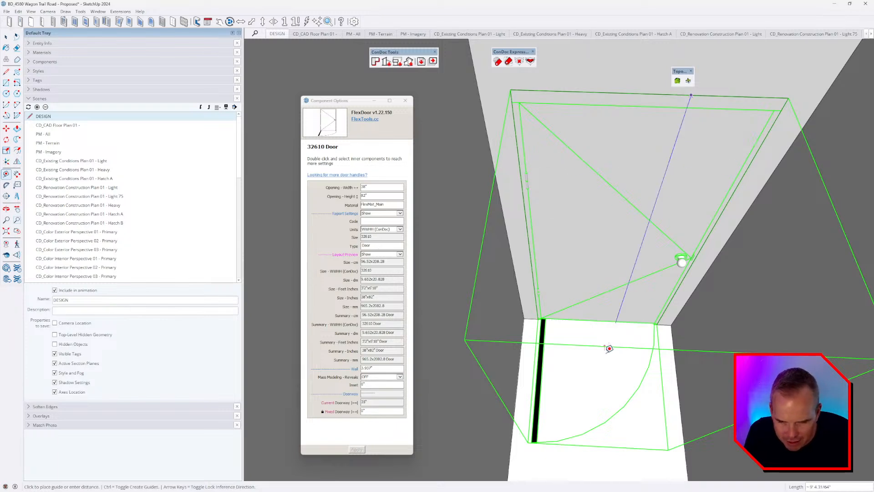
scroll(607, 349, "up", 5)
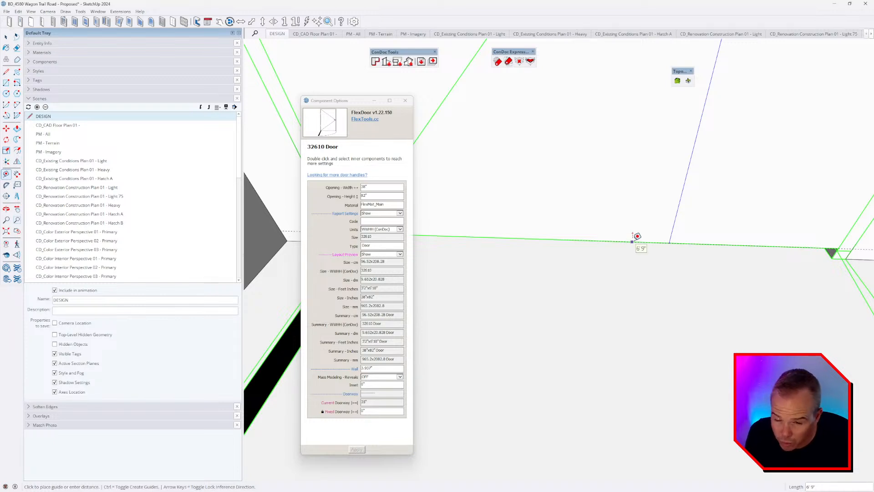
key("Escape")
middle_click_drag(648, 242, 585, 279)
scroll(614, 327, "down", 4)
scroll(610, 324, "down", 3)
key("space")
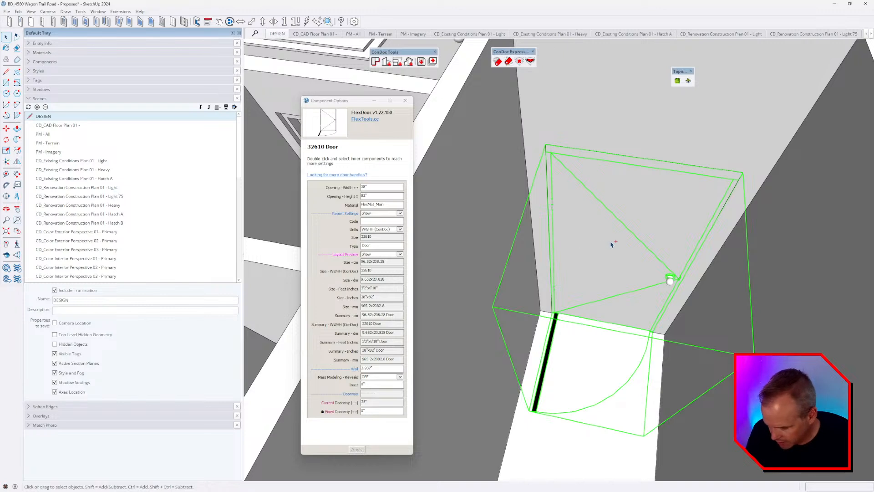
Step: Save the door at its current scale as BD_Interior Door - Detailed.skp in BD COMPONENTS > DOORS, then close the model
right_click(596, 208)
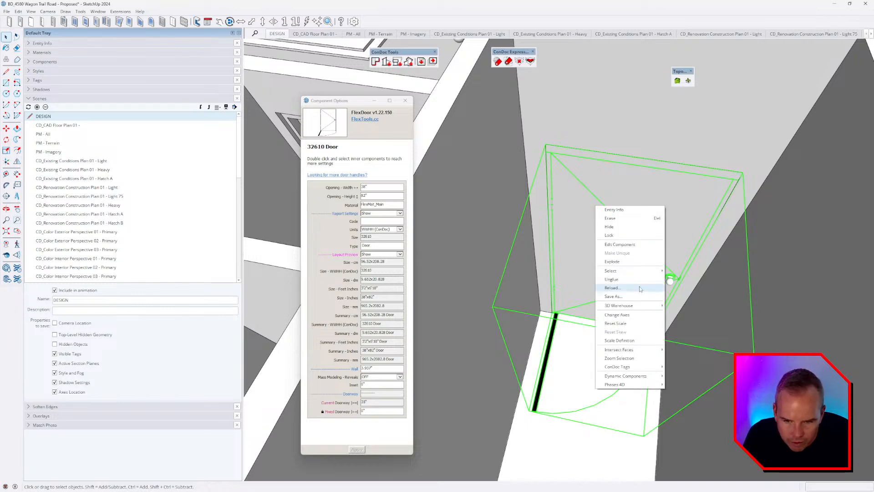
left_click(636, 296)
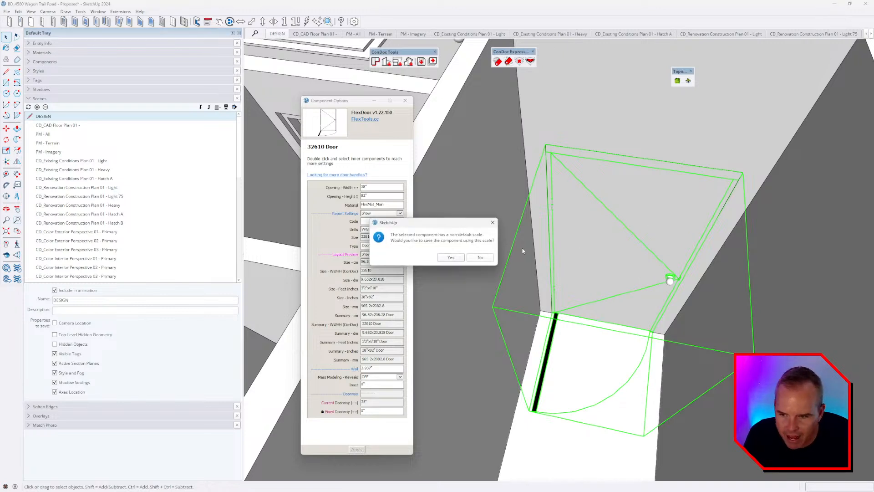
left_click(452, 257)
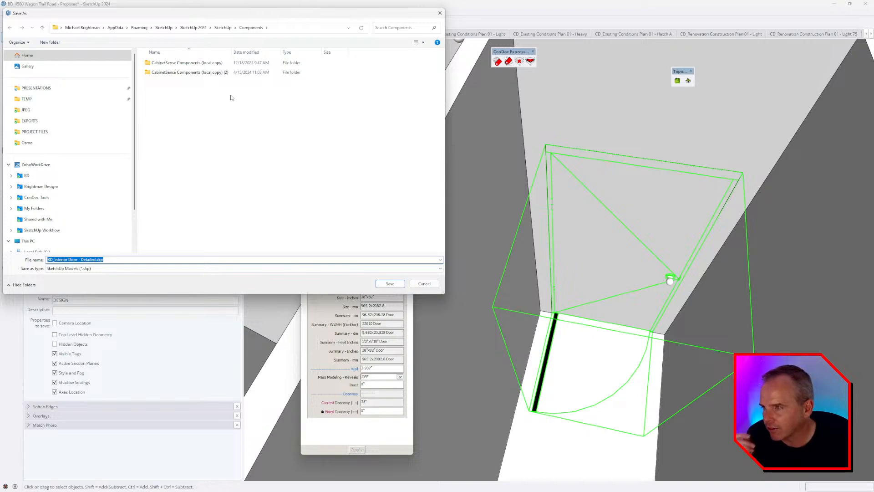
left_click(35, 164)
left_click(41, 186)
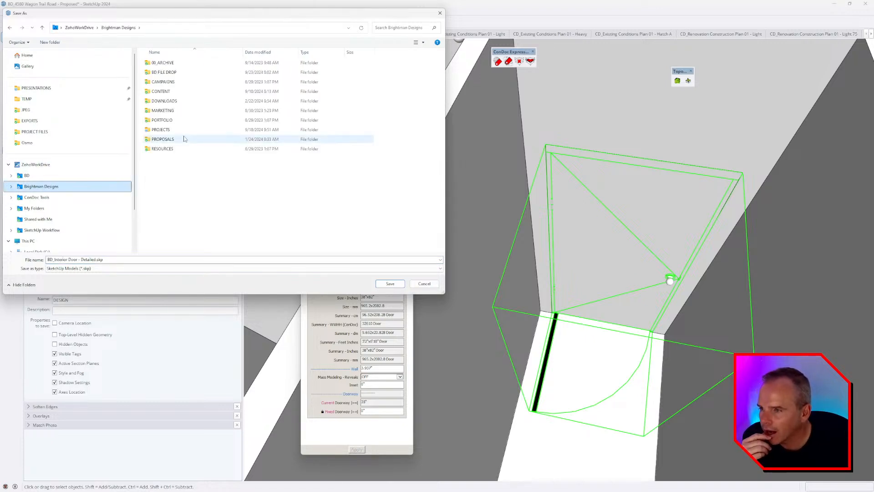
double_click(161, 150)
double_click(166, 64)
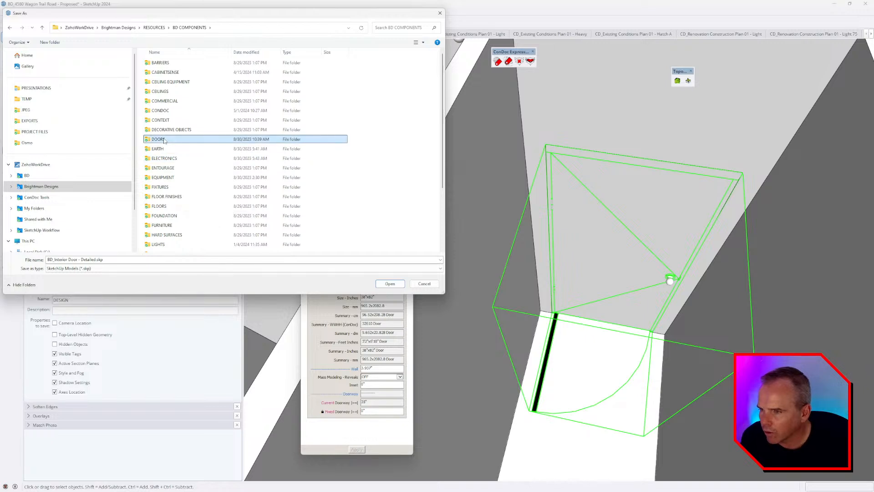
double_click(191, 140)
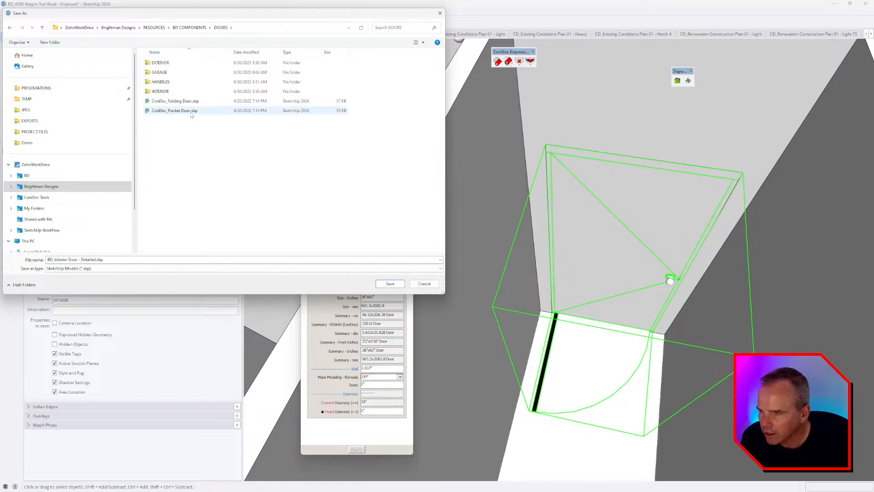
left_click(390, 286)
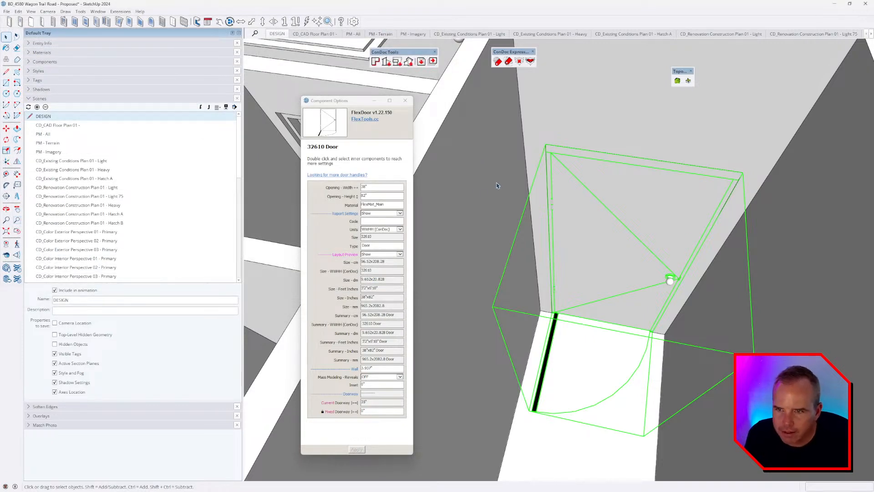
left_click(865, 3)
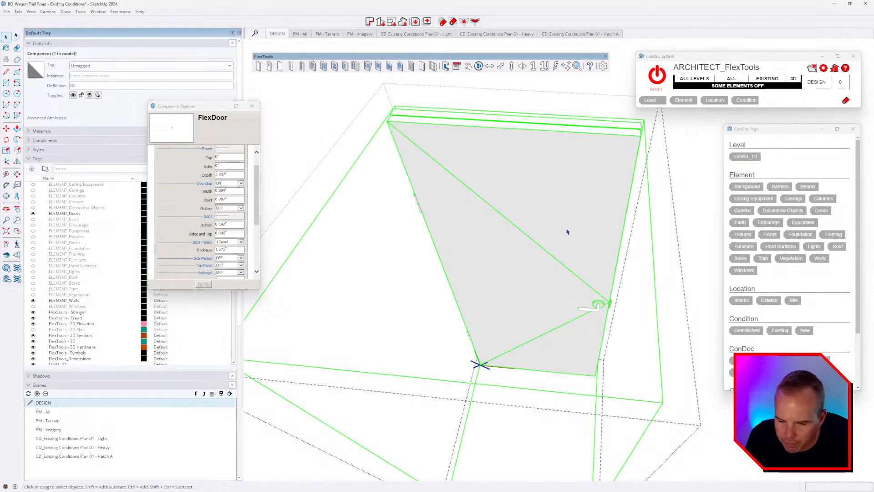
Step: Exit the door component edit, select then deselect a house door, and zoom into the room
mouse_move(568, 231)
middle_mouse_down()
mouse_move(542, 261)
mouse_move(556, 237)
middle_mouse_up()
scroll(555, 237, "down", 6)
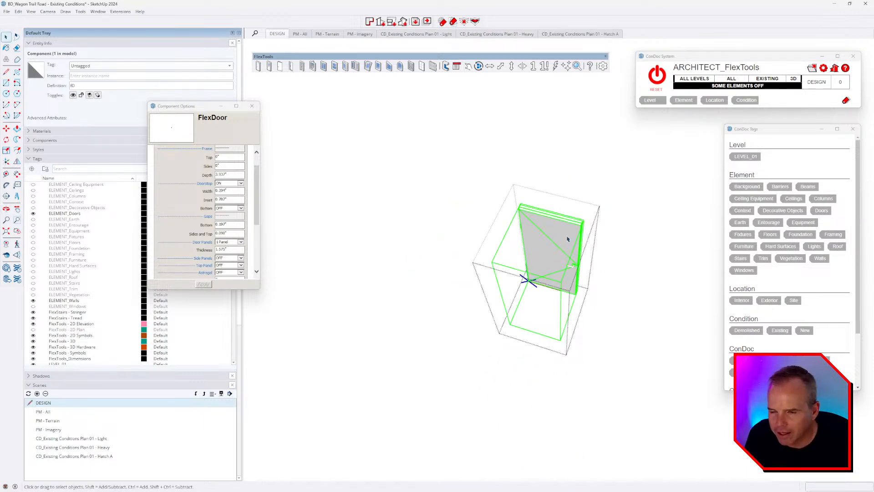
key("Escape")
middle_click_drag(525, 283, 602, 281)
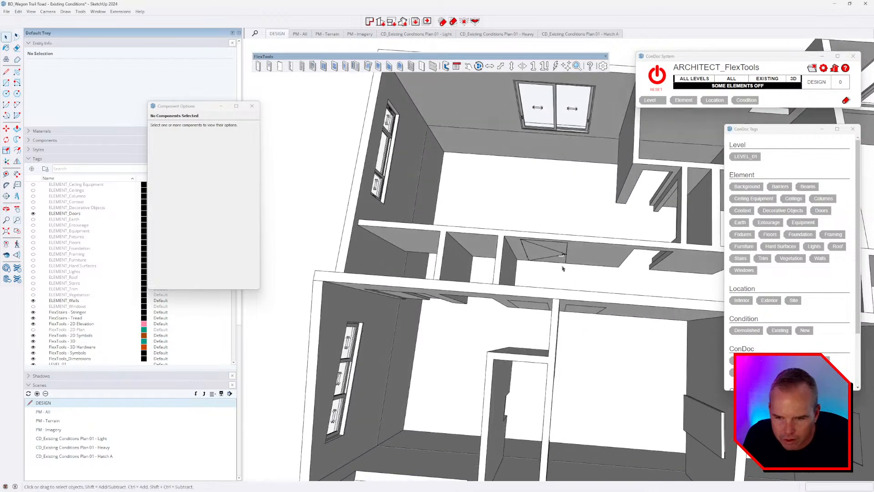
left_click(602, 281)
scroll(613, 272, "up", 3)
key("Escape")
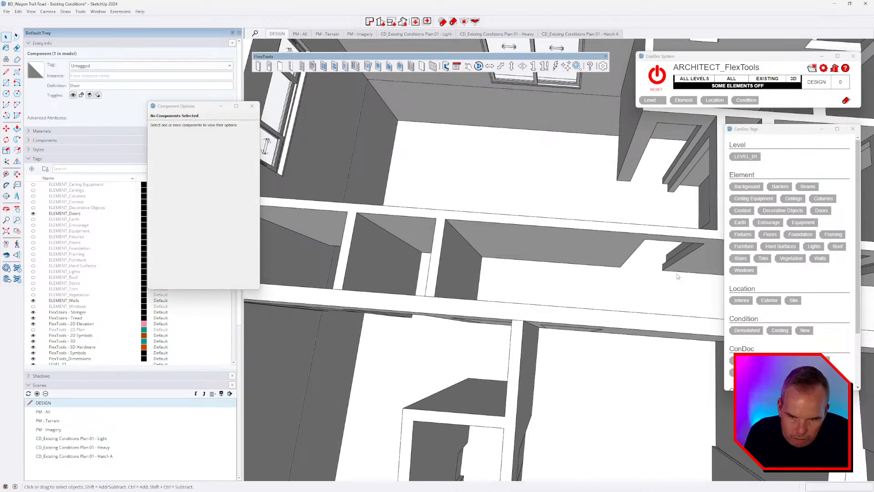
scroll(558, 246, "up", 3)
scroll(555, 241, "up", 3)
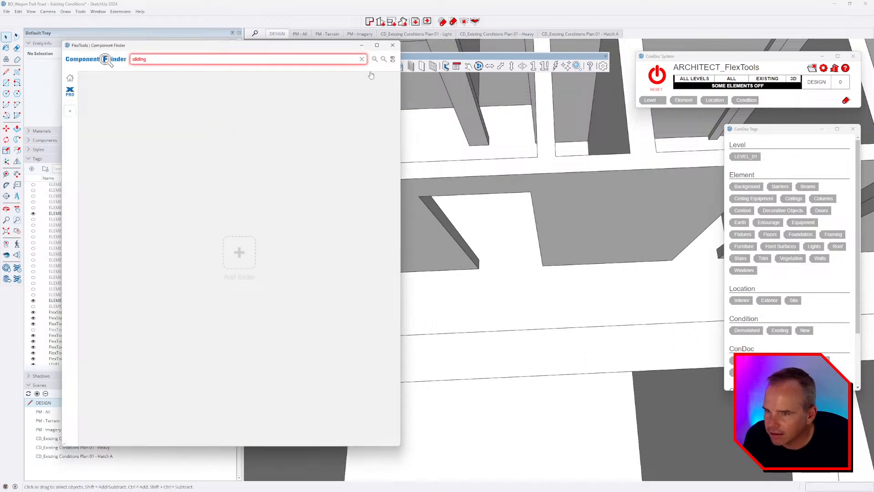
Step: Clear the 'sliding' search and add Brightman Designs > RESOURCES > BD COMPONENTS > DOORS as a finder folder
left_click(362, 59)
left_click(70, 124)
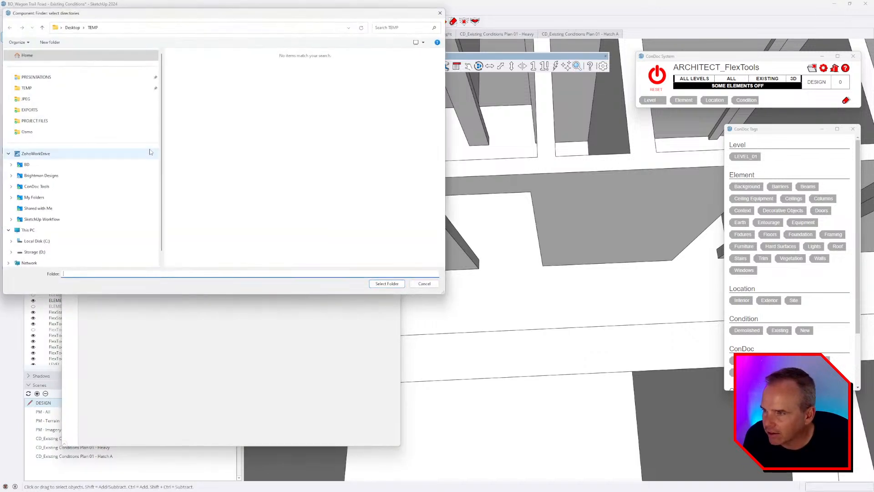
left_click(73, 176)
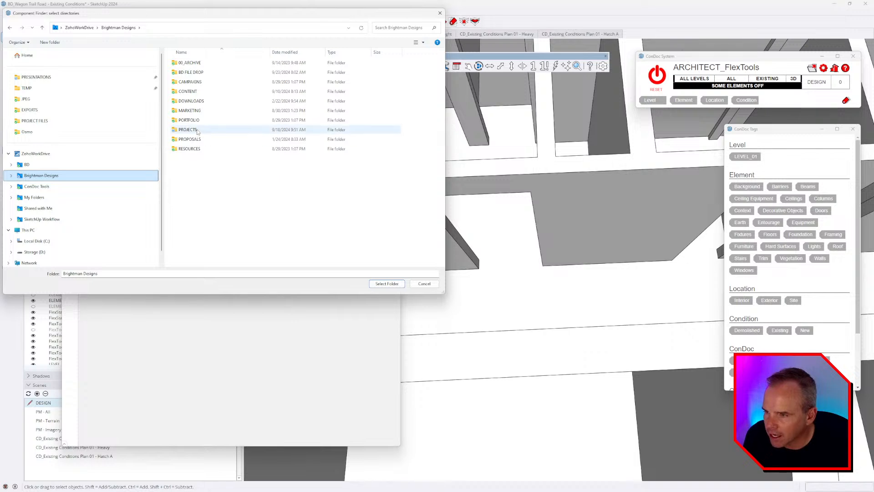
double_click(197, 150)
double_click(199, 63)
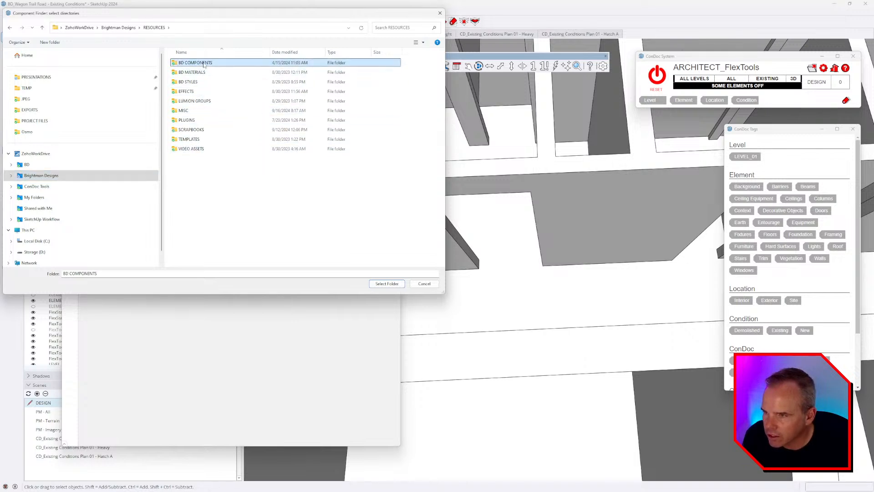
double_click(191, 140)
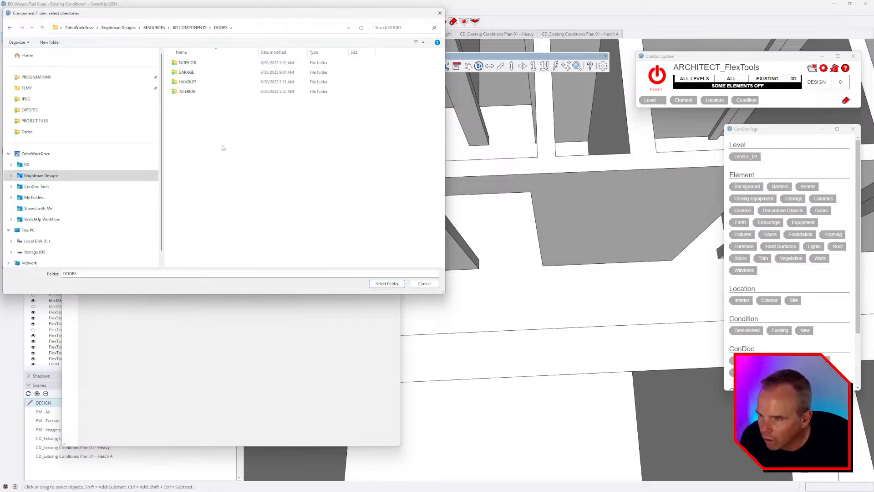
left_click(391, 283)
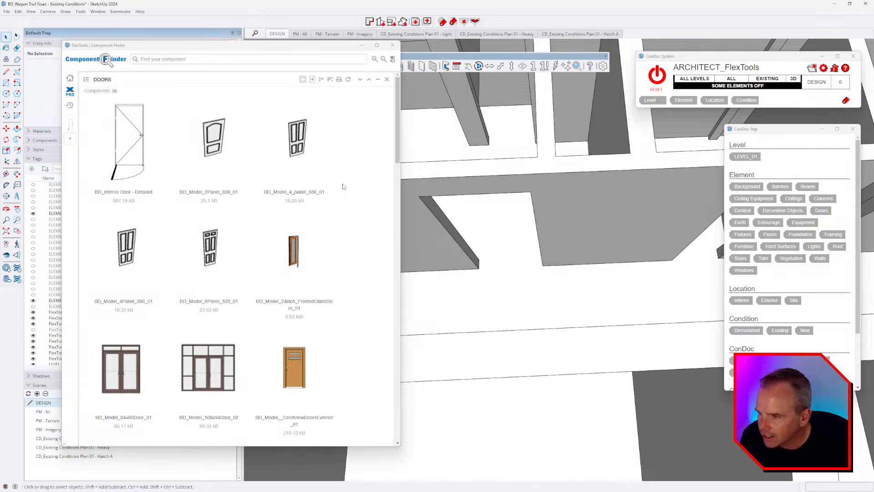
left_click(126, 138)
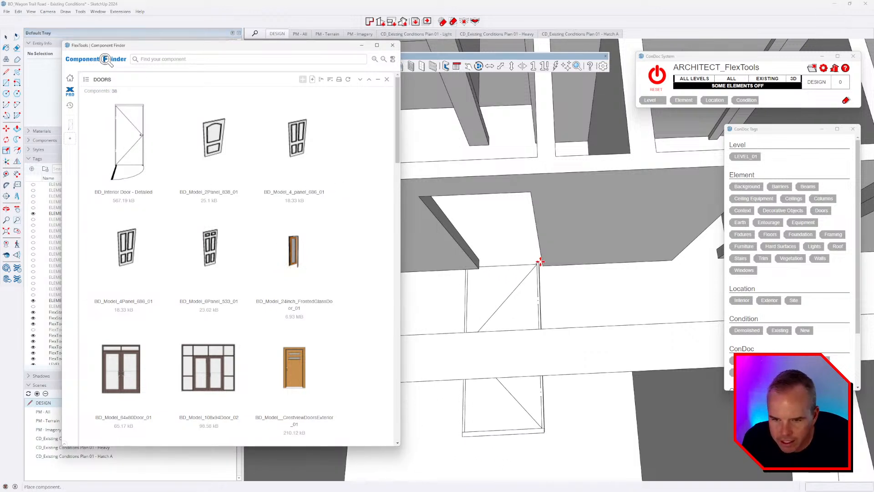
Step: Place BD_Interior Door - Detailed in the wall opening and measure the 2'6" gap
left_click(477, 266)
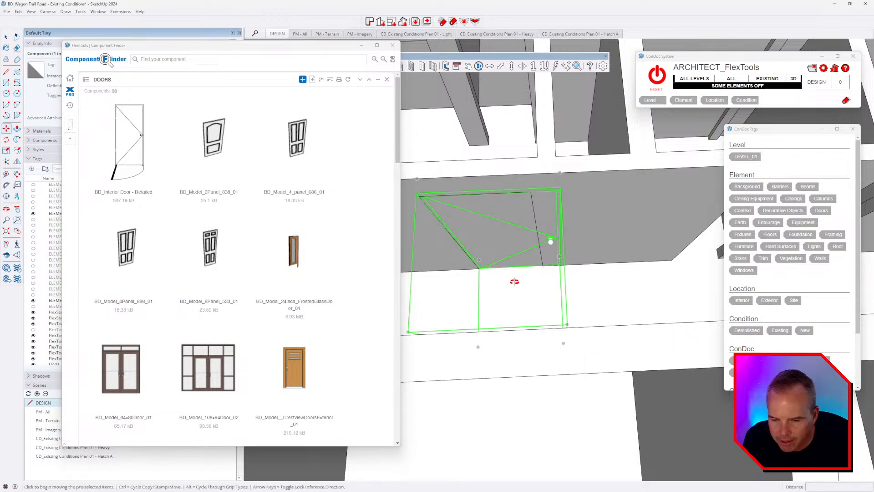
middle_click_drag(514, 281, 655, 277)
scroll(610, 306, "up", 4)
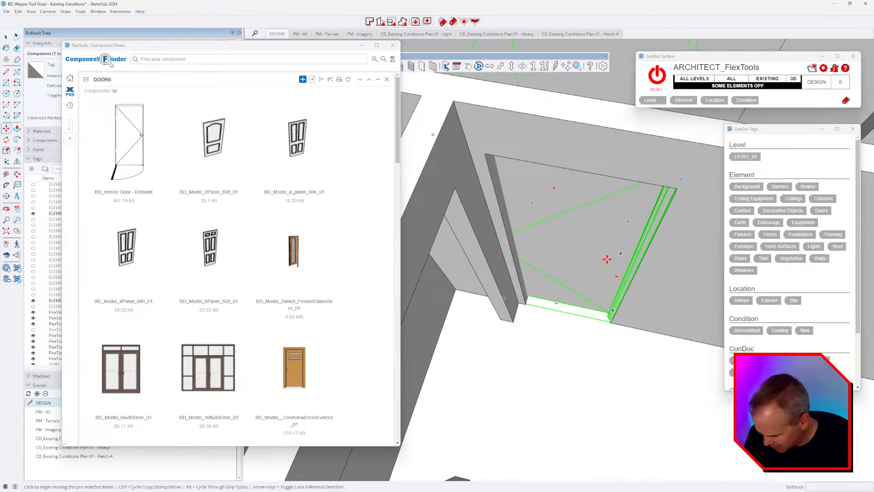
key("t")
left_click(484, 153)
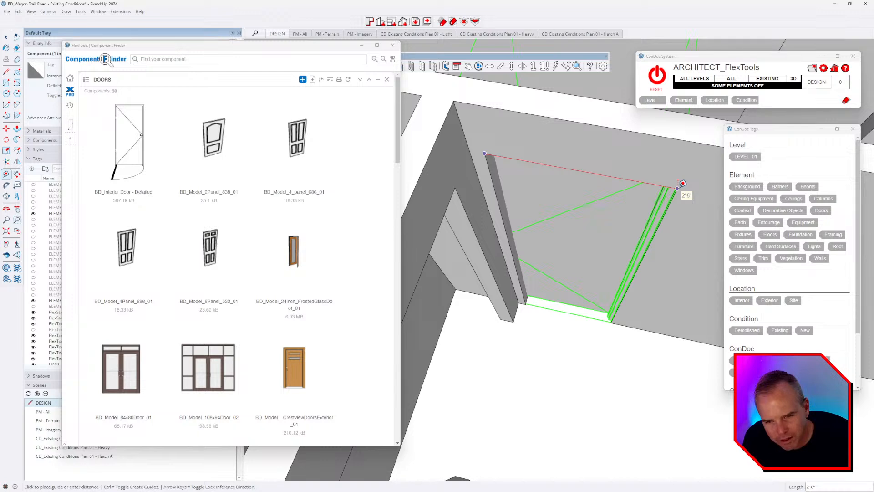
Step: Scale the door's side to fit the opening, then close the finder and options panels
key("s")
middle_click_drag(625, 255, 537, 299)
left_click(495, 243)
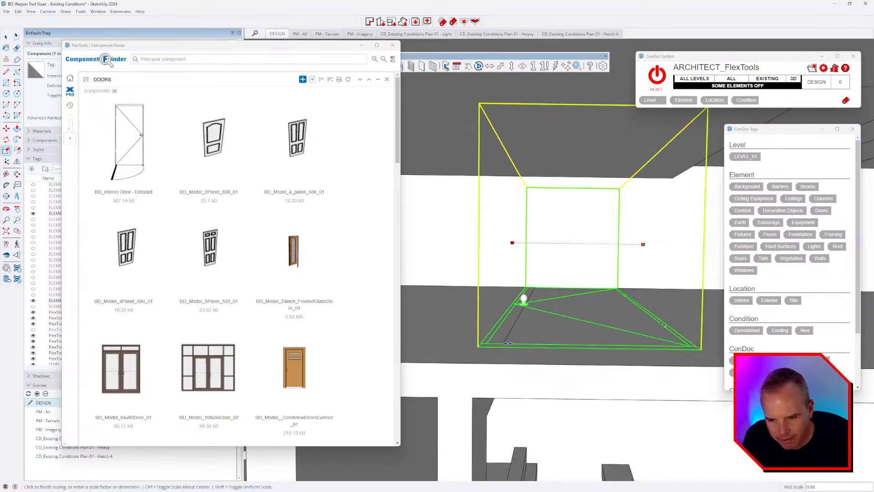
left_click(505, 346)
middle_click_drag(505, 346, 589, 209)
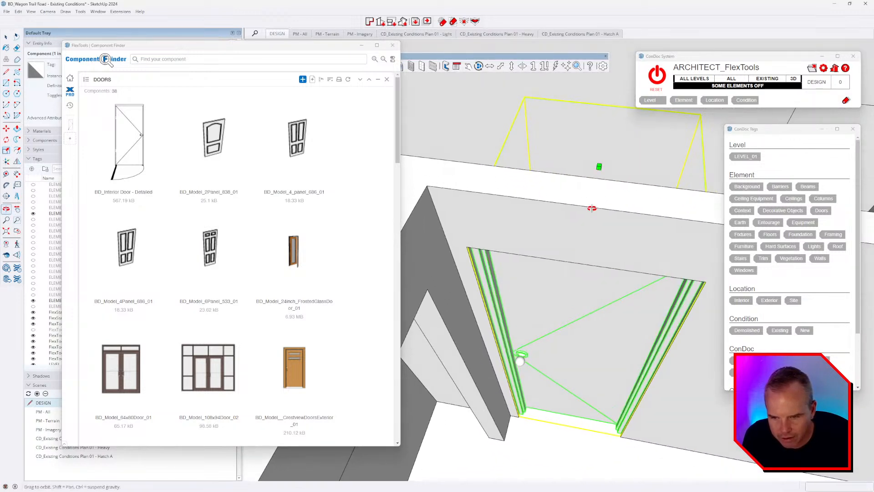
left_click(393, 45)
left_click(456, 67)
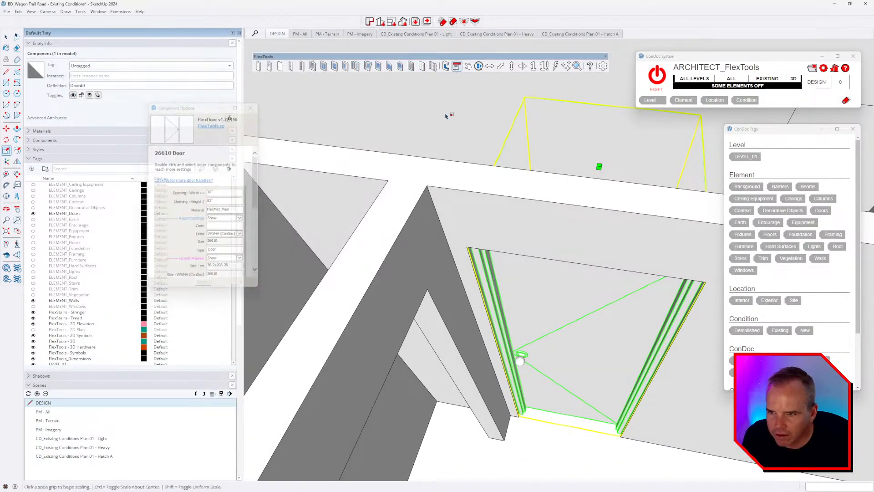
Step: Set the door's Wall thickness to 4.5 inches in its Component Options
left_click(455, 67)
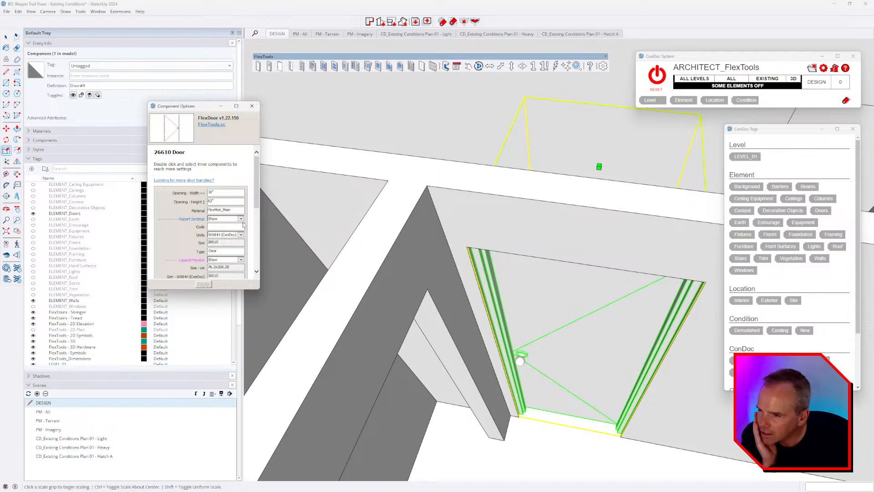
scroll(240, 205, "down", 2)
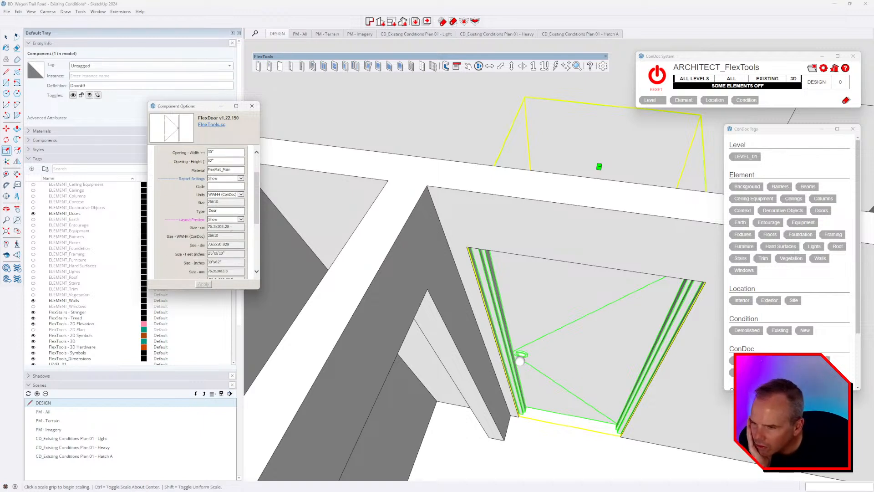
scroll(229, 231, "down", 4)
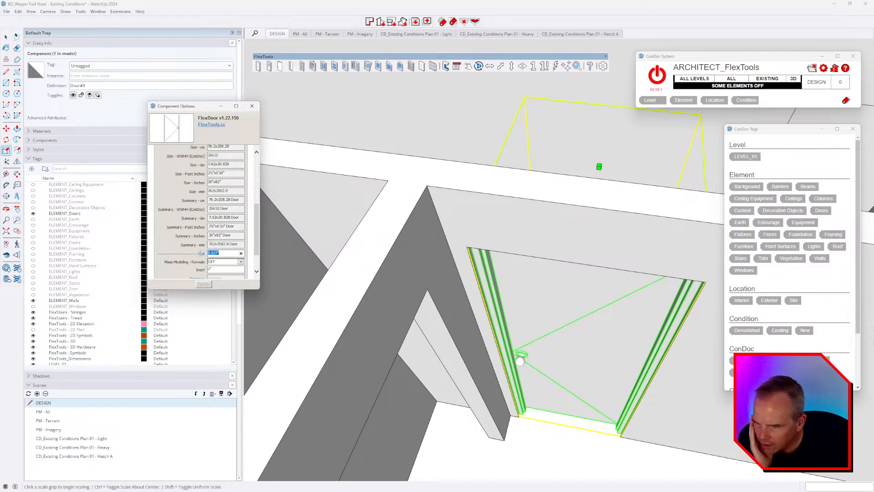
type("4.5")
key("Return")
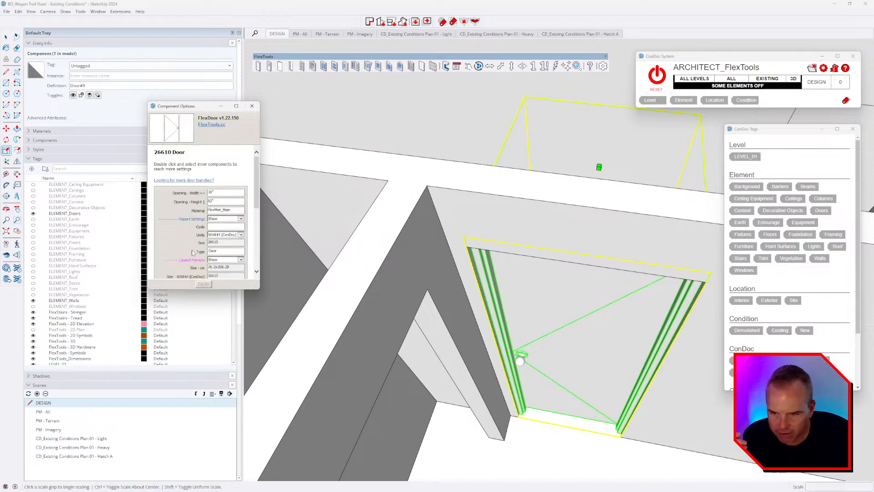
Step: Scale the door down to 80 inches tall as a 2668 door, then show CONDOC_Always Off
middle_click_drag(524, 341, 489, 263)
middle_click_drag(521, 211, 534, 277)
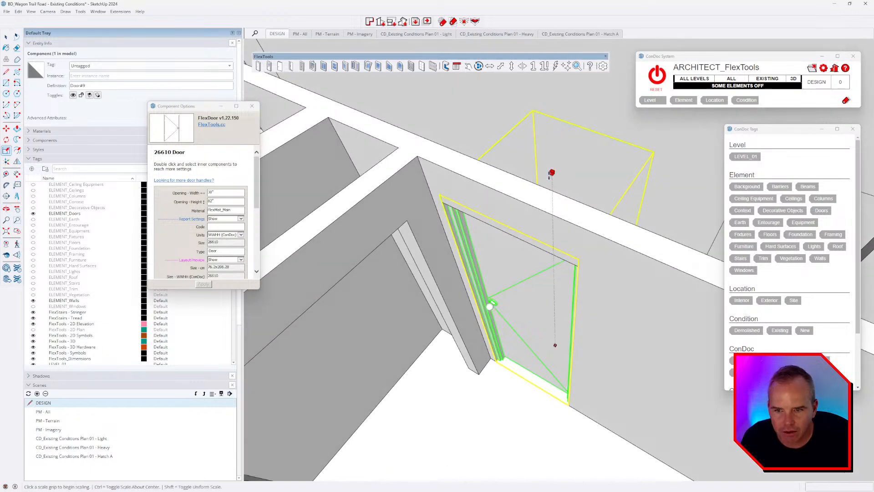
left_click(552, 172)
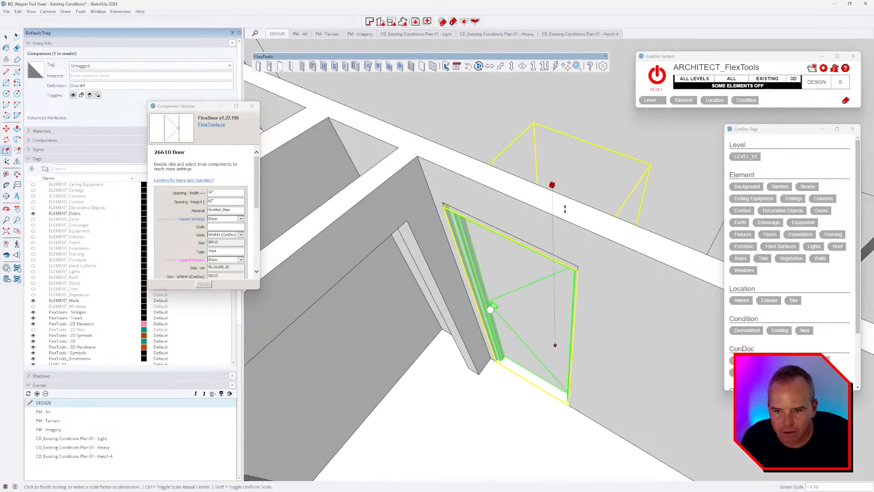
left_click(577, 268)
middle_click_drag(577, 267, 579, 195)
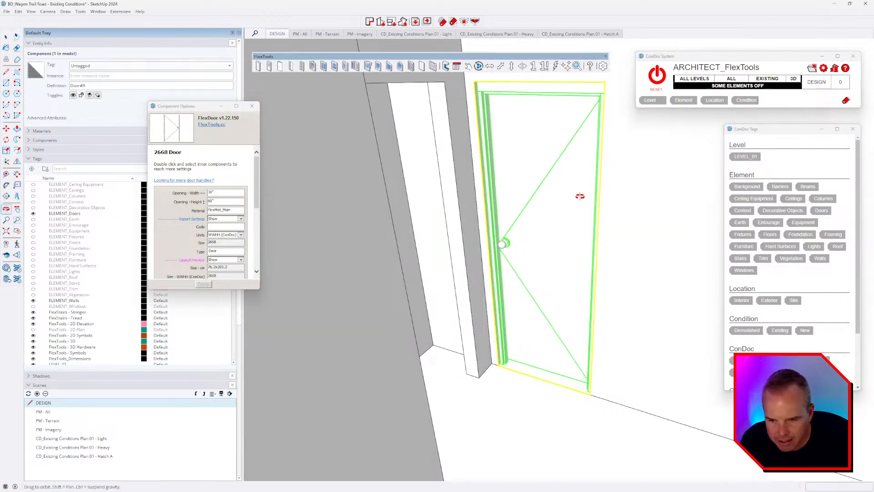
scroll(575, 357, "up", 5)
middle_click_drag(649, 343, 623, 377)
scroll(612, 347, "down", 8)
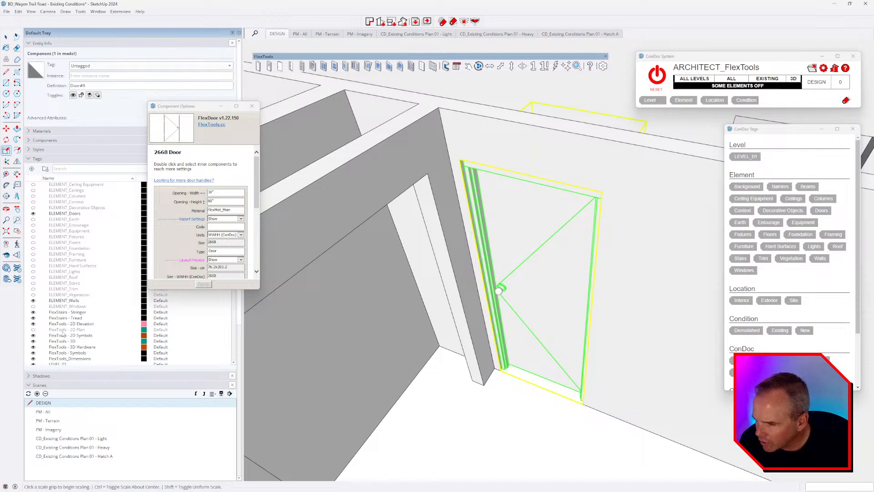
scroll(63, 334, "up", 4)
left_click(33, 226)
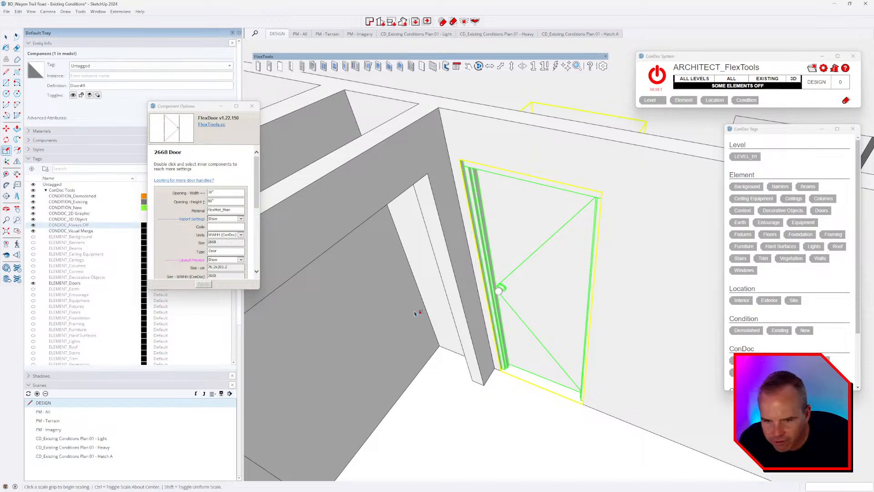
Step: Hide the door so the doorway opening stands empty
scroll(511, 321, "down", 5)
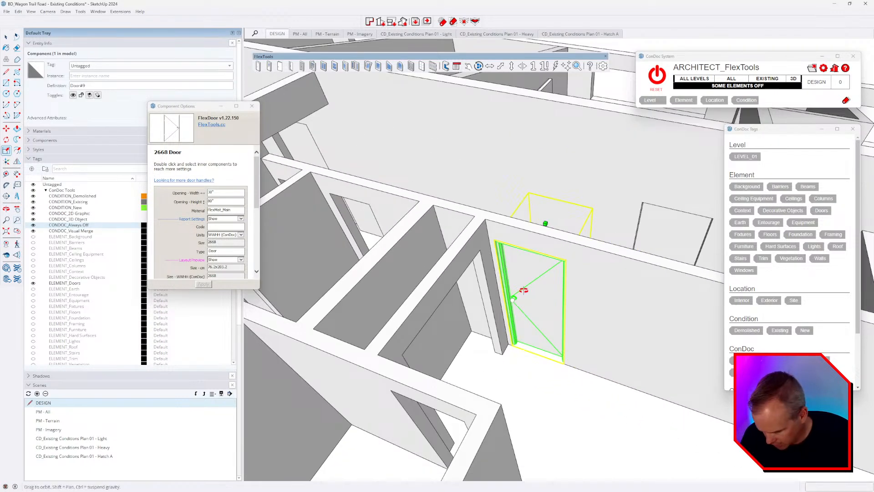
key("space")
key("Delete")
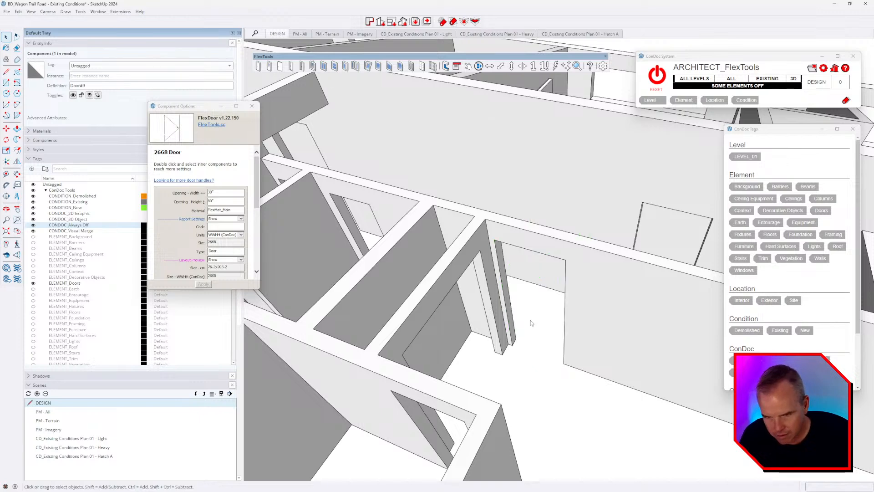
scroll(532, 318, "down", 3)
scroll(542, 305, "up", 5)
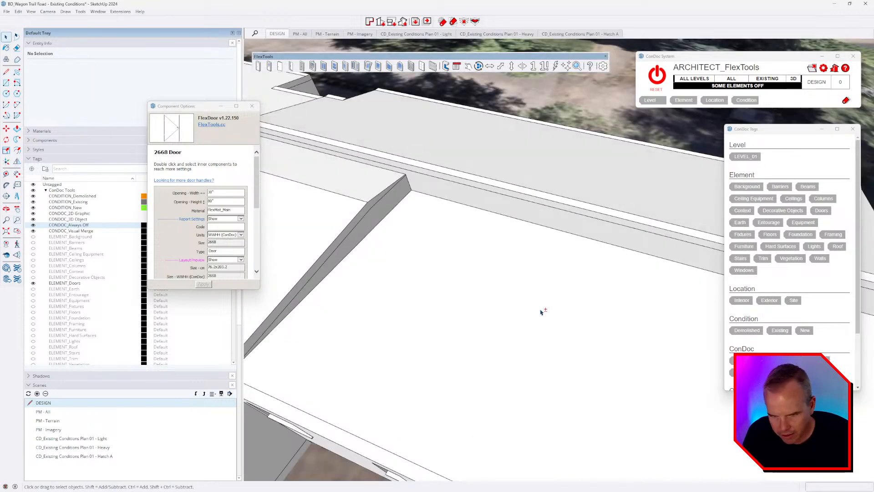
left_click(531, 303)
scroll(532, 314, "down", 4)
scroll(532, 319, "up", 4)
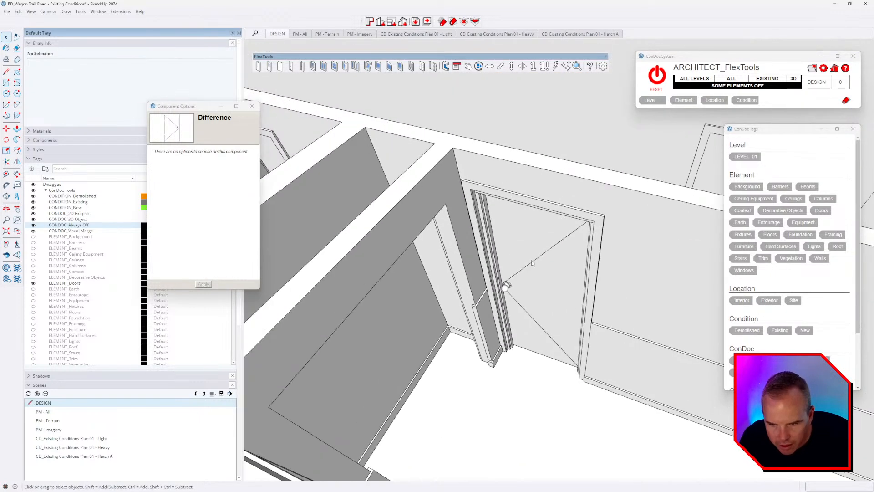
left_click(497, 196)
key("Delete")
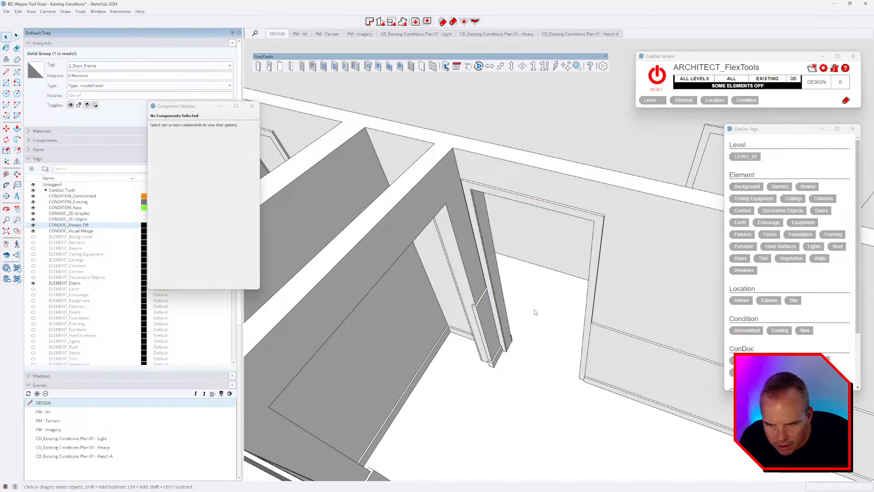
middle_click_drag(534, 309, 511, 296)
scroll(519, 287, "down", 3)
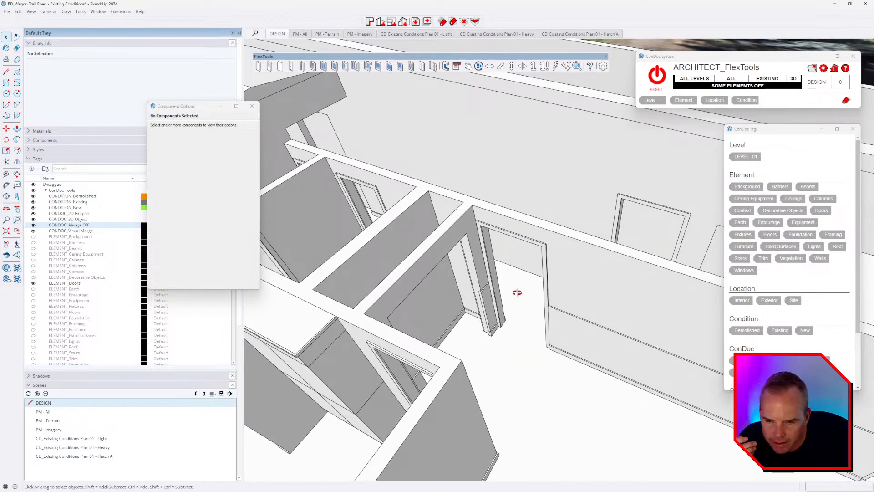
middle_click_drag(517, 292, 523, 302)
Step: Reset ConDoc to all elements on, then hide the ceiling group to see the rooms
left_click(660, 84)
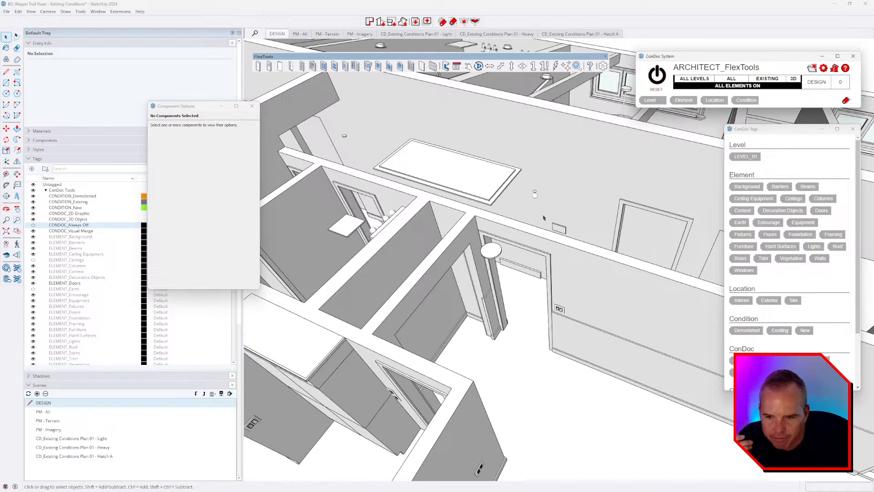
middle_click_drag(541, 229, 541, 250)
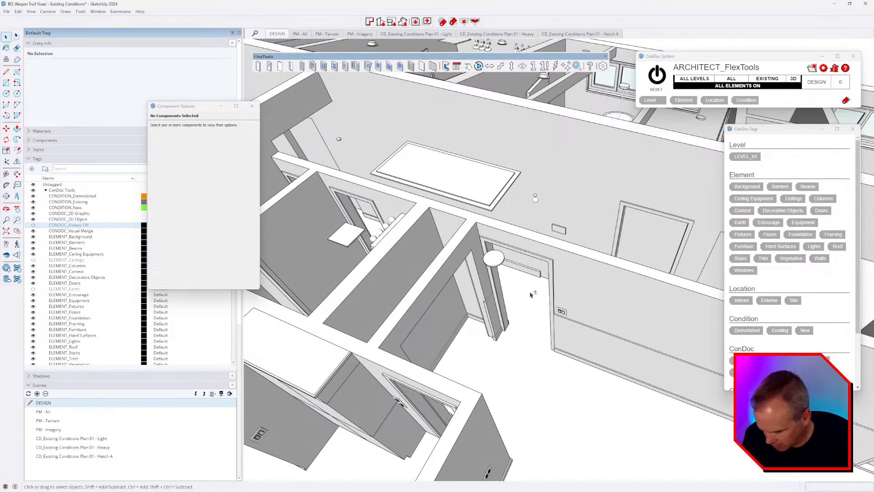
scroll(530, 294, "up", 5)
left_click(538, 249)
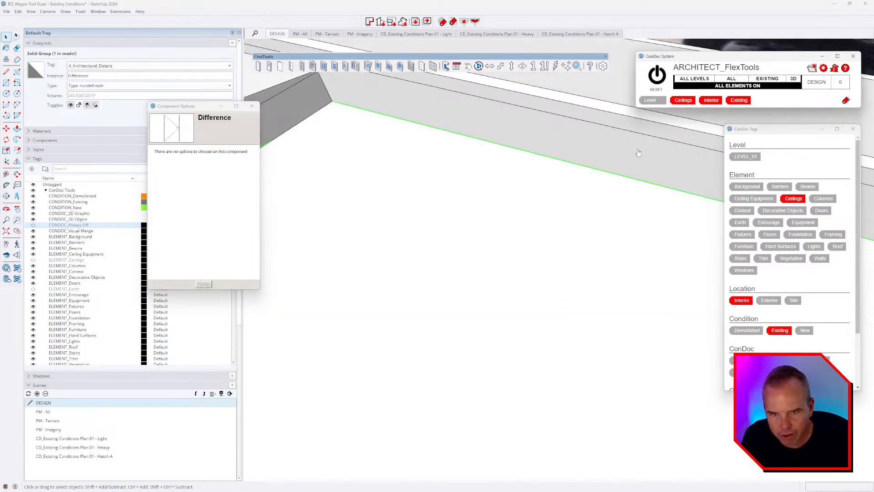
key("shift+z")
key("h")
scroll(604, 200, "up", 10)
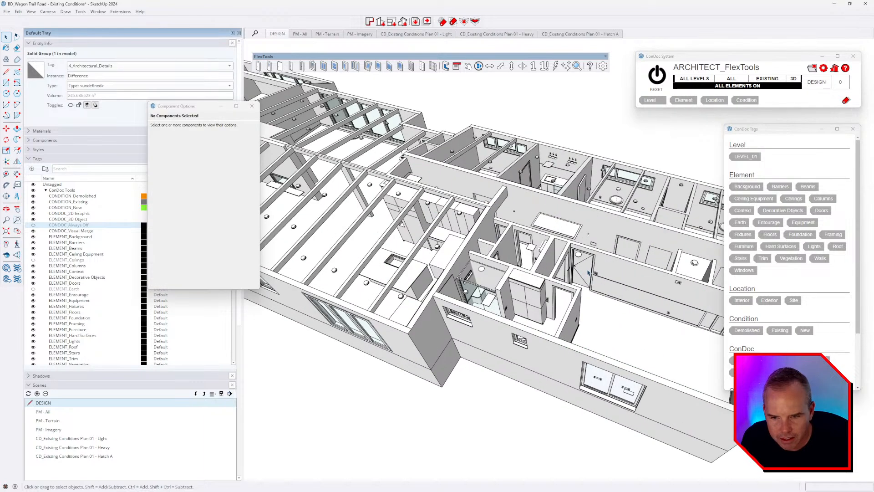
scroll(587, 269, "up", 6)
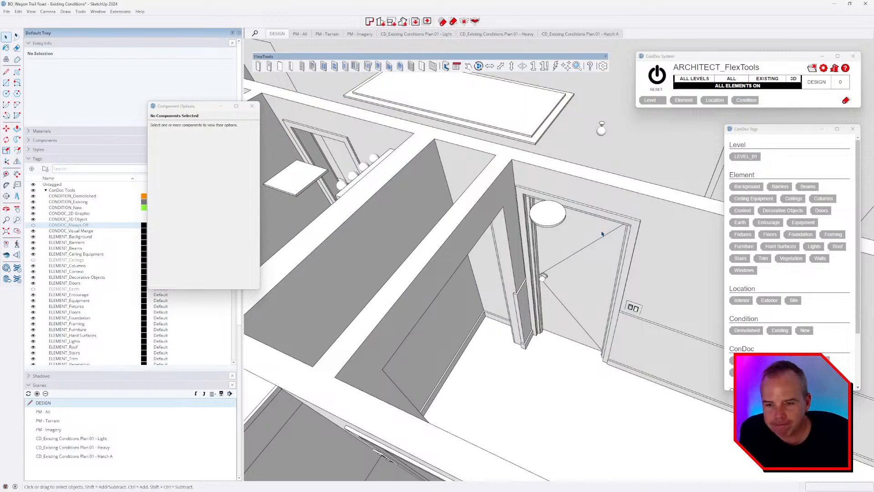
Step: Select the door and close its Component Options window
middle_click_drag(559, 273, 609, 278)
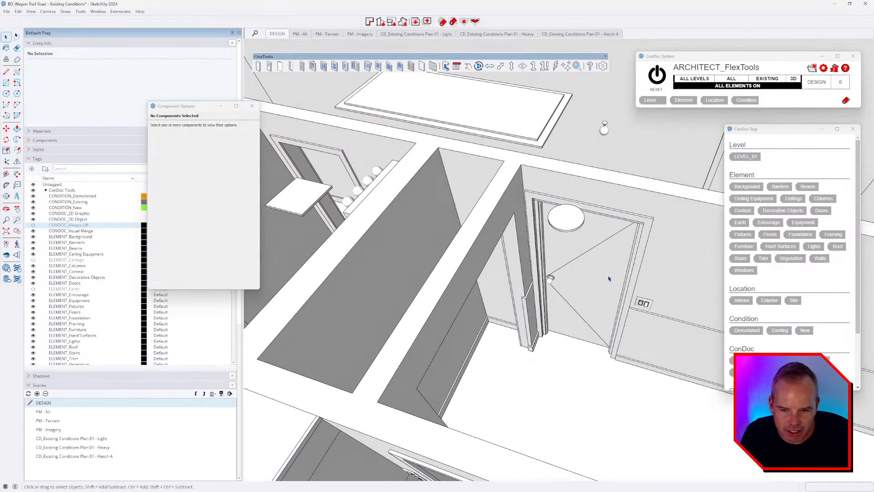
left_click(609, 277)
scroll(621, 291, "up", 5)
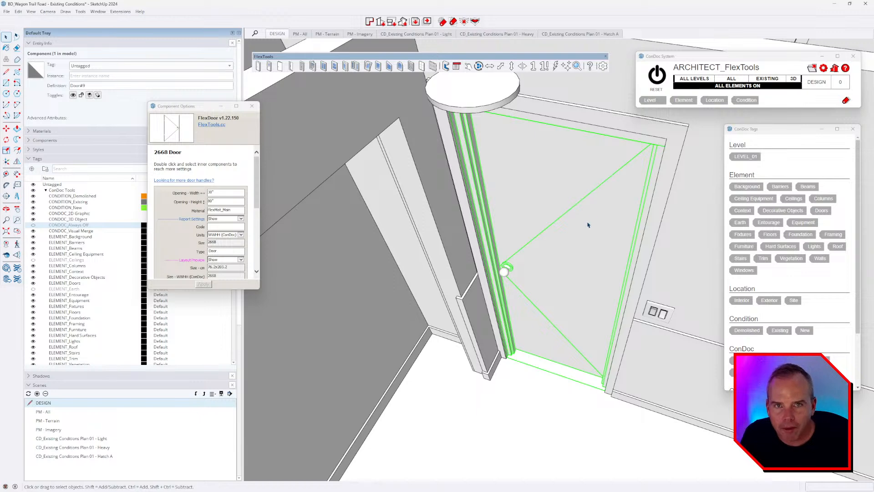
middle_click_drag(588, 225, 603, 357)
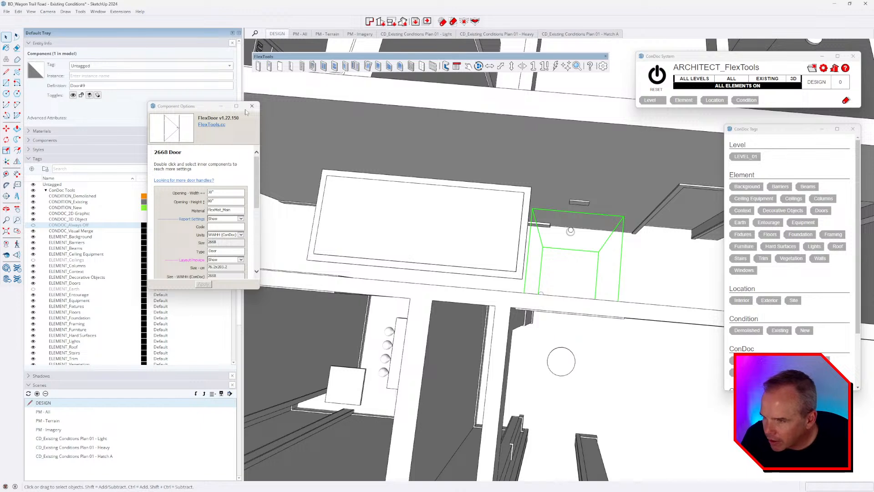
left_click(251, 105)
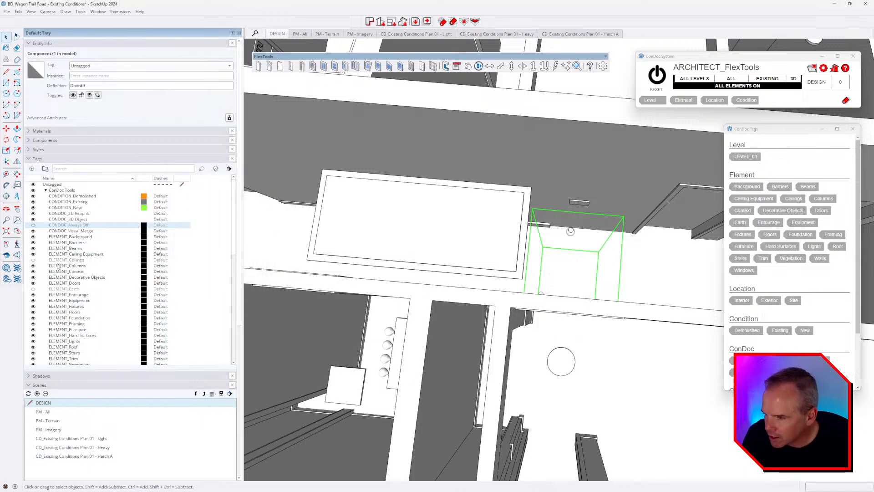
Step: Turn on the FlexTools - 2D Plan tag so the door swing shows from above
scroll(88, 290, "down", 4)
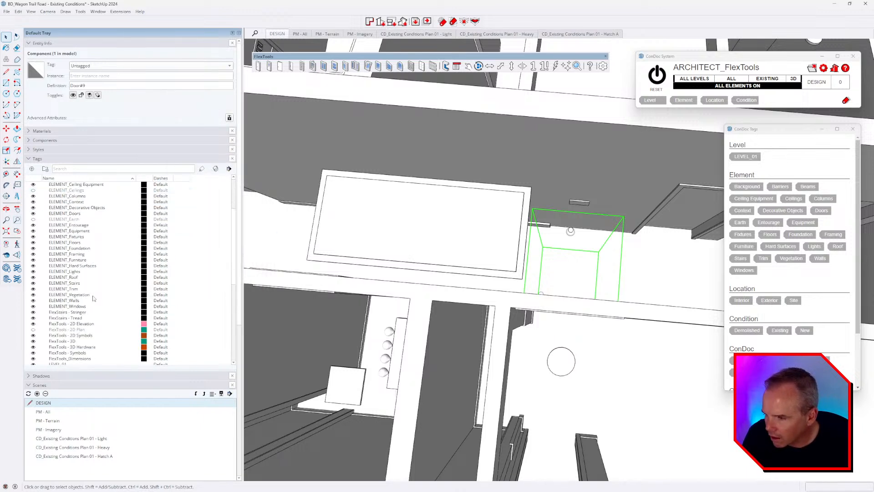
left_click(33, 330)
middle_click_drag(505, 273, 522, 260)
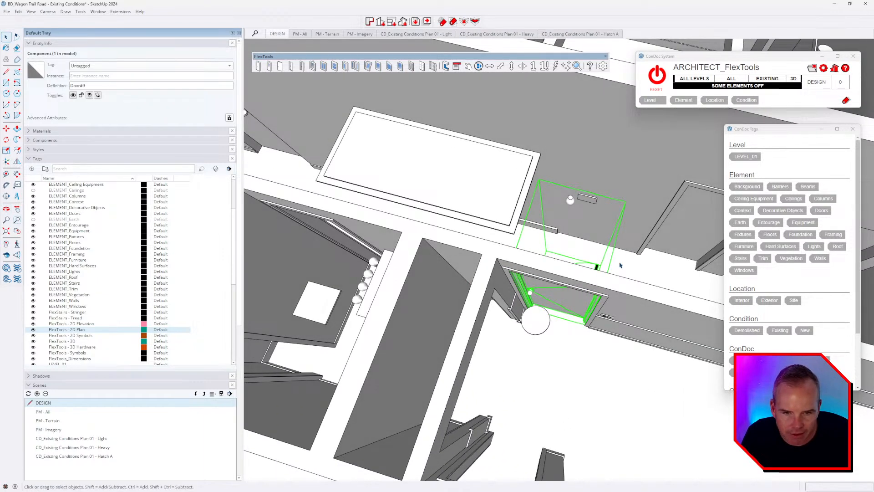
Step: Filter ConDoc to LEVEL_01, Doors, Interior and Existing, add a wall, and isolate them
left_click(752, 156)
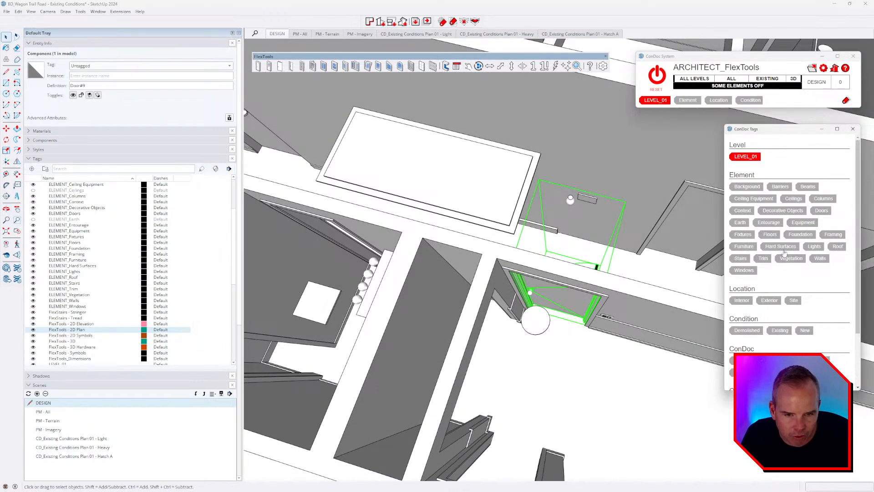
left_click(822, 211)
left_click(741, 300)
left_click(780, 330)
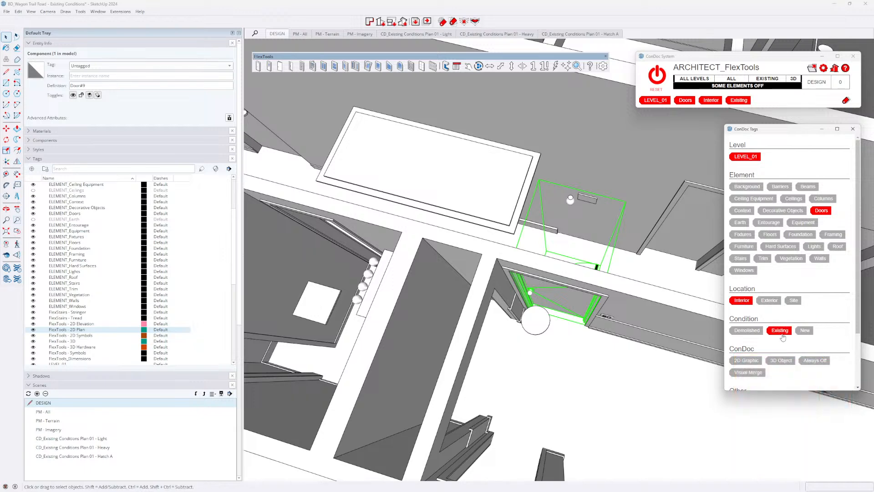
middle_click_drag(601, 376, 571, 310)
left_click(625, 315, "shift")
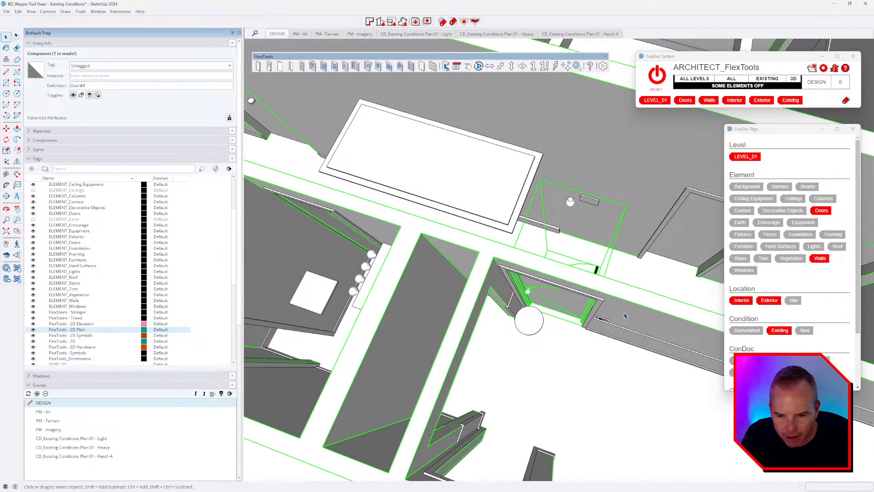
key("i")
left_click(552, 354)
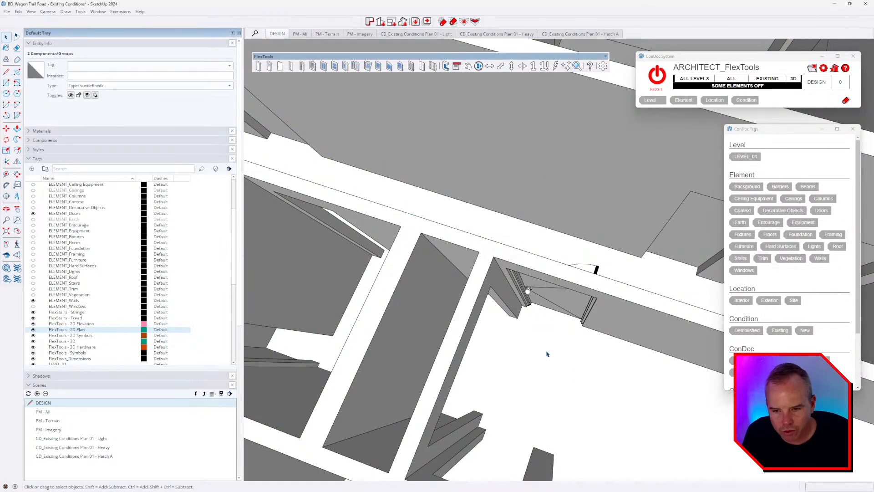
Step: Zoom in on the empty wall opening and start a Tape Measure at its corner
middle_click_drag(548, 355, 551, 227)
scroll(579, 245, "up", 3)
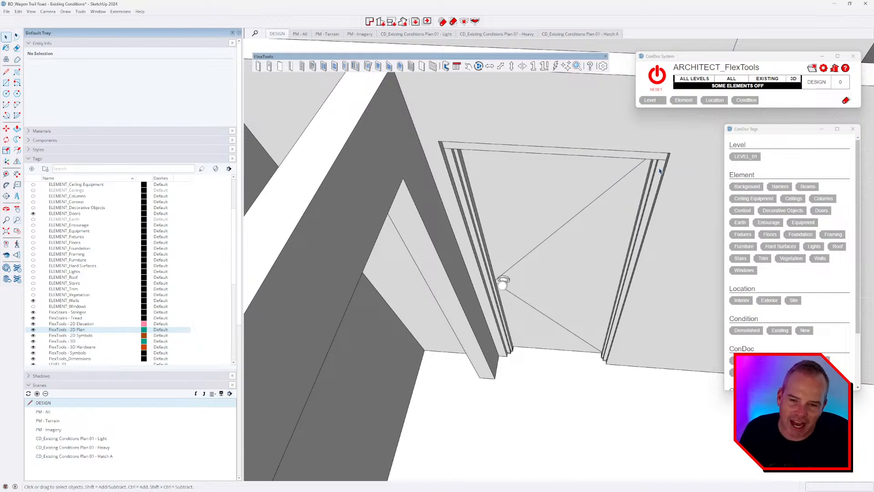
scroll(560, 319, "down", 8)
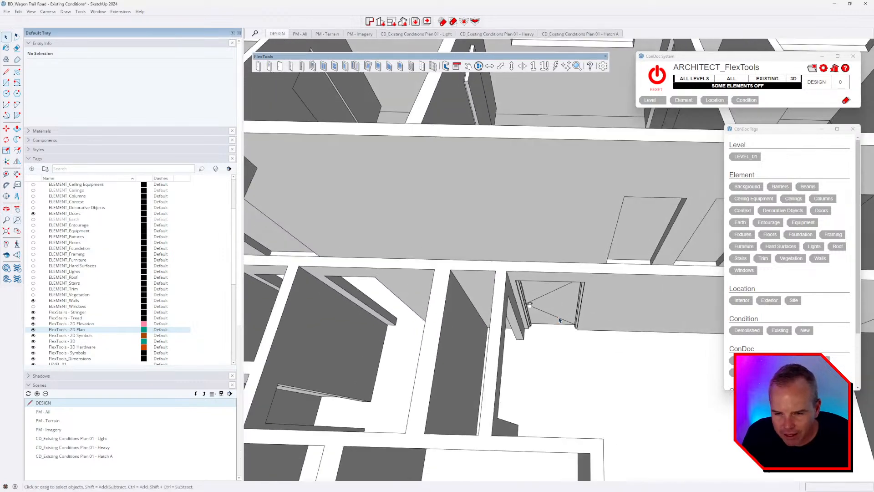
middle_click_drag(559, 320, 501, 358, "shift")
scroll(634, 246, "up", 2)
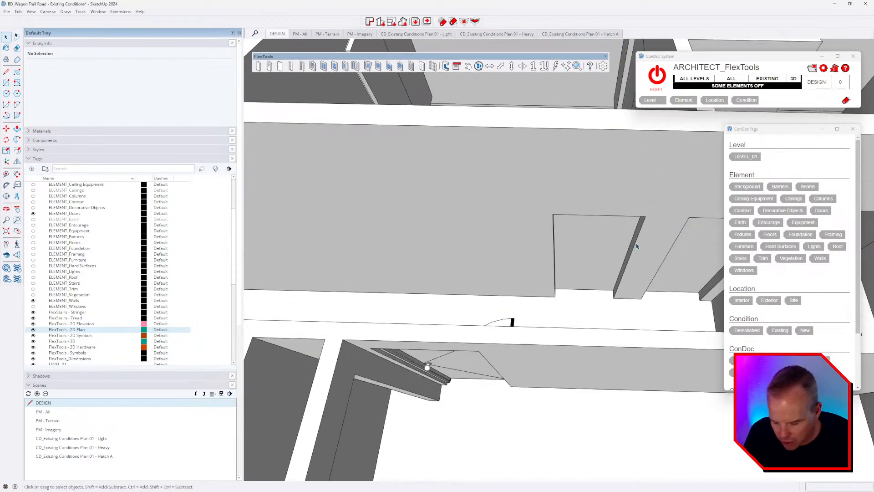
key("t")
left_click(553, 214)
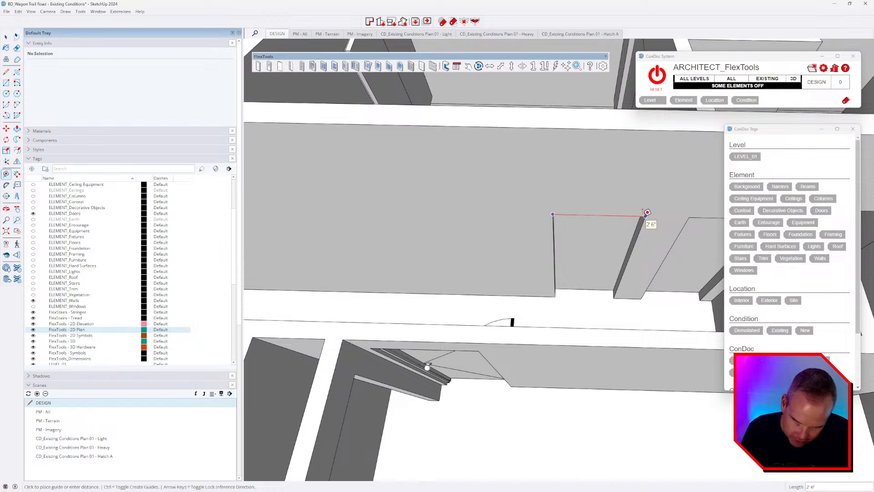
Step: Measure across the doorway opening, reading 2'6" wide
key("Escape")
middle_click_drag(473, 348, 478, 269)
scroll(396, 255, "up", 2)
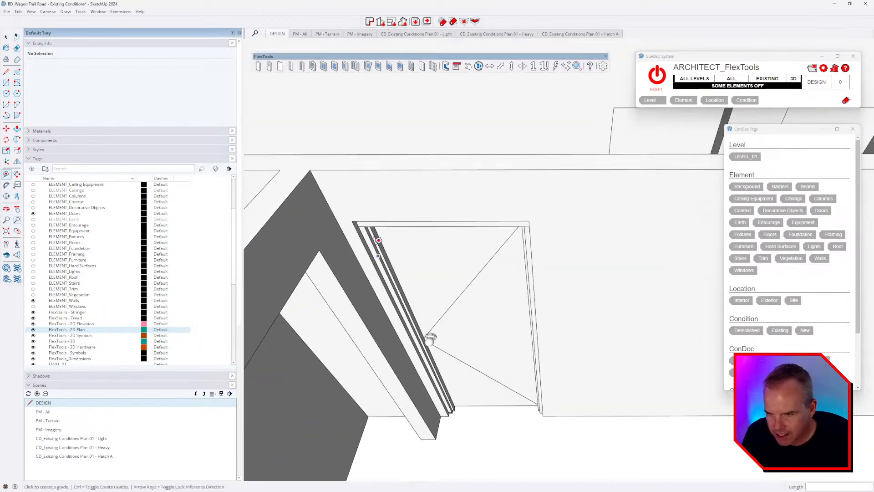
left_click(354, 221)
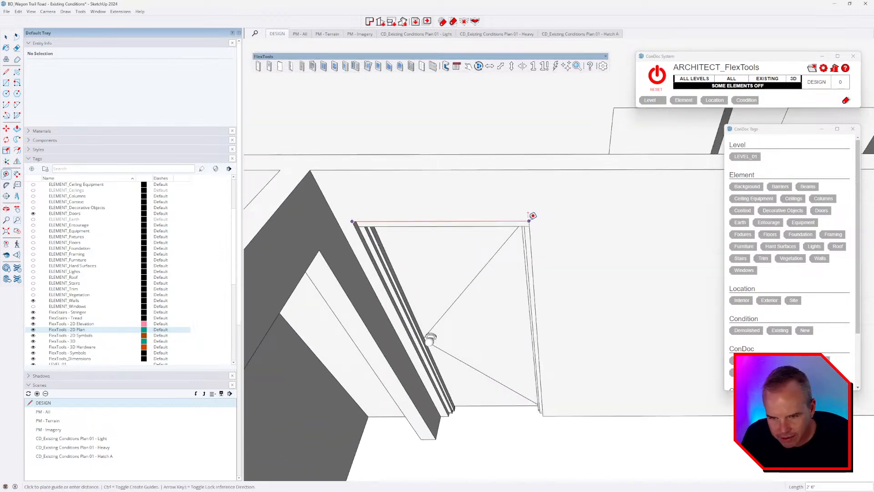
left_click(529, 221)
middle_click_drag(572, 273, 575, 271)
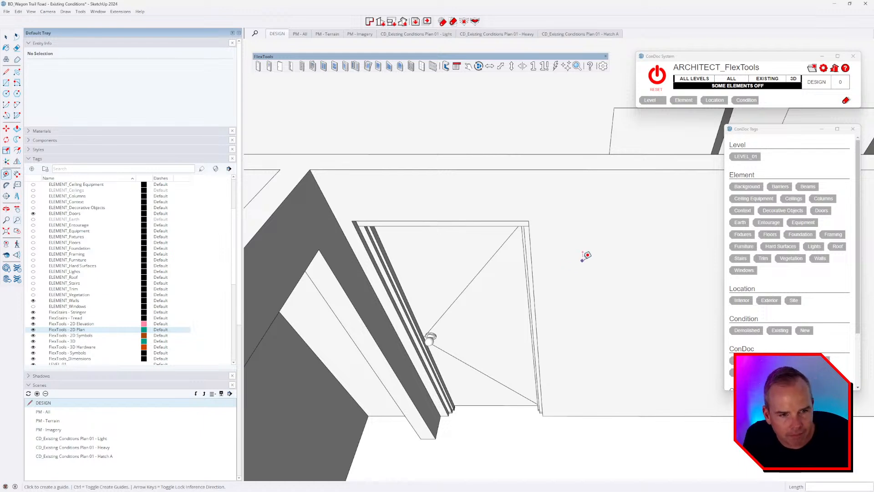
scroll(415, 308, "up", 3)
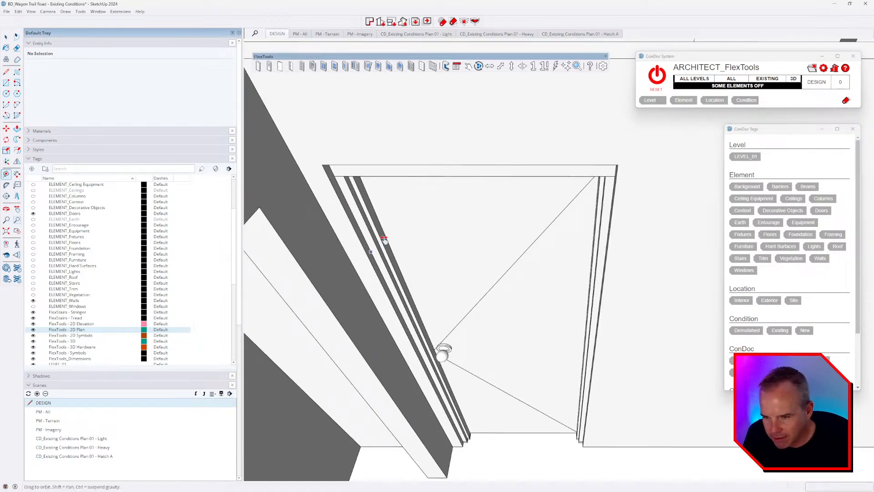
scroll(363, 234, "up", 2)
scroll(421, 158, "up", 2)
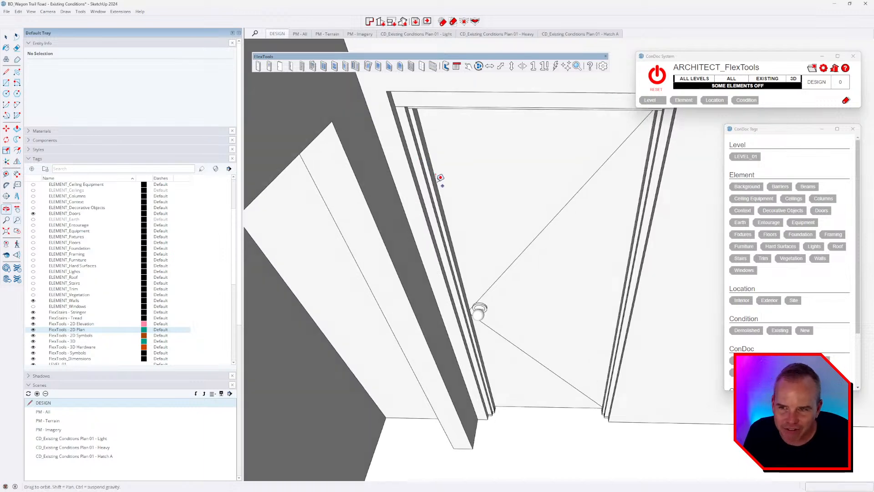
Step: Measure across the door head, reading about 2'3", and begin another measurement
left_click(412, 151)
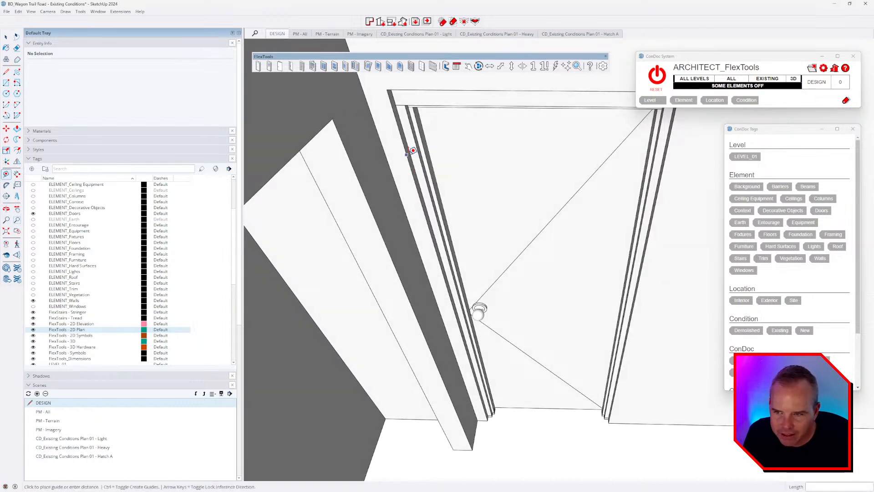
scroll(405, 153, "up", 3)
middle_click_drag(495, 181, 475, 133)
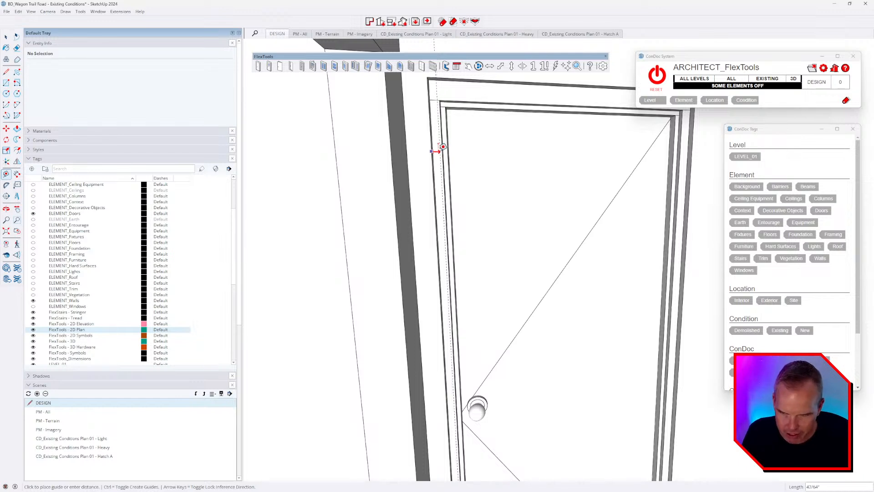
left_click(441, 148)
left_click(446, 106)
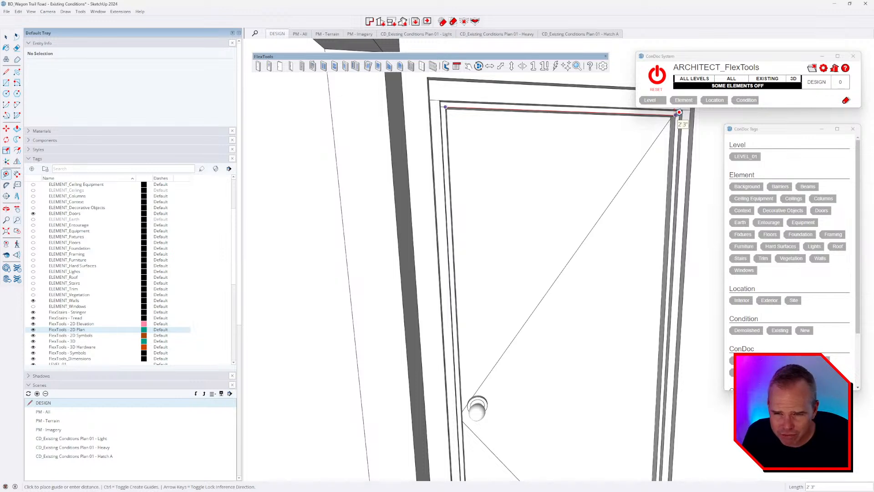
left_click(678, 112)
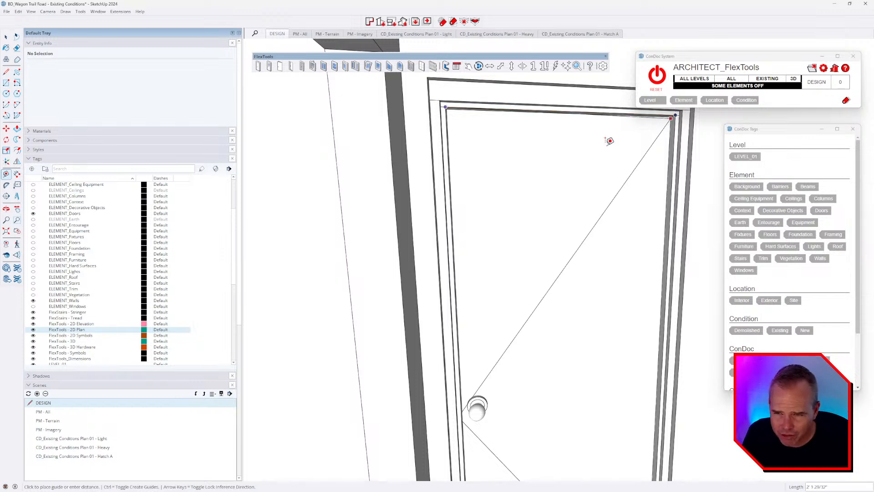
left_click(439, 100)
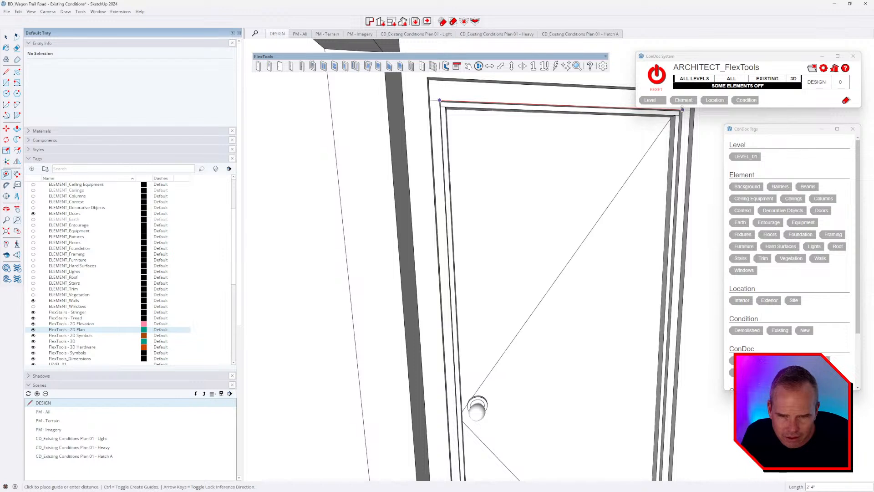
middle_click_drag(681, 109, 686, 150)
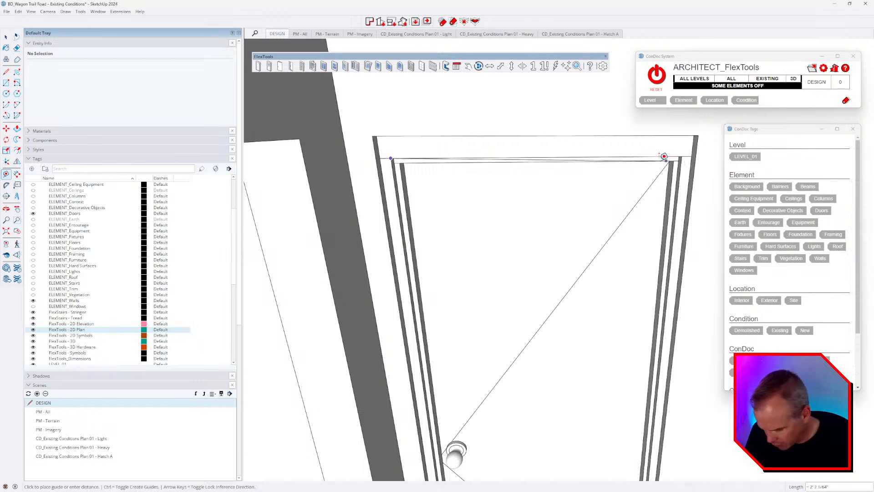
Step: Inside the wall group, push the jamb face out 1 inch and push the adjacent wall face
key("space")
left_click(695, 203)
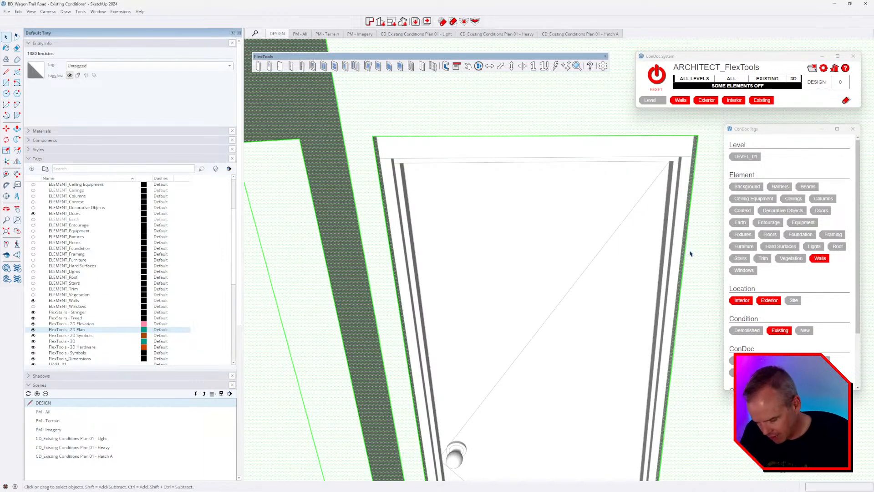
double_click(690, 201)
key("p")
left_click(692, 202)
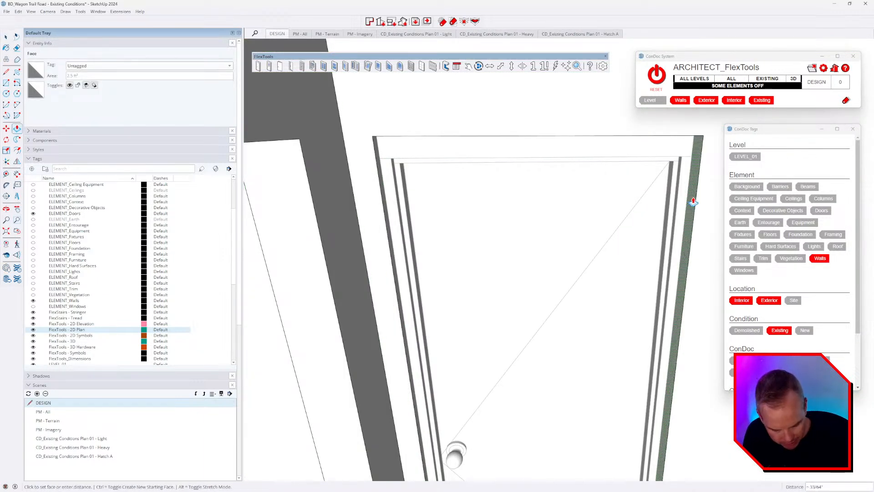
type("1")
key("Return")
middle_click_drag(593, 308, 528, 288)
left_click(337, 211)
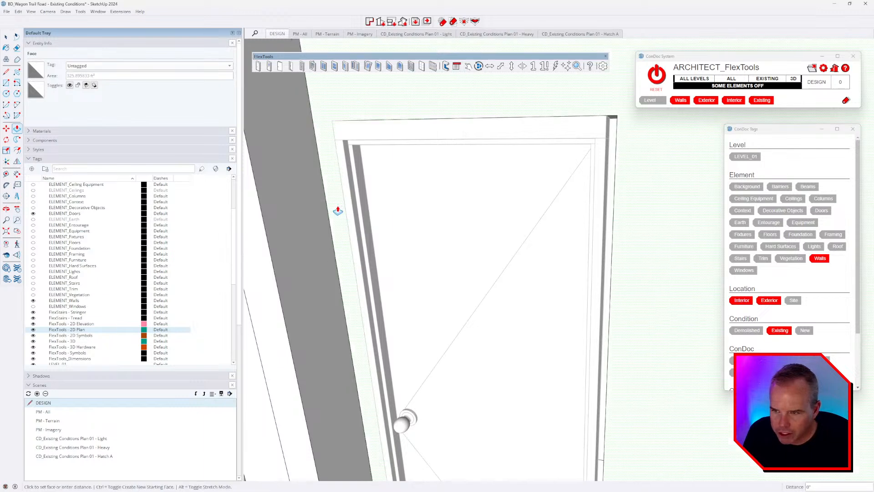
left_click(339, 210)
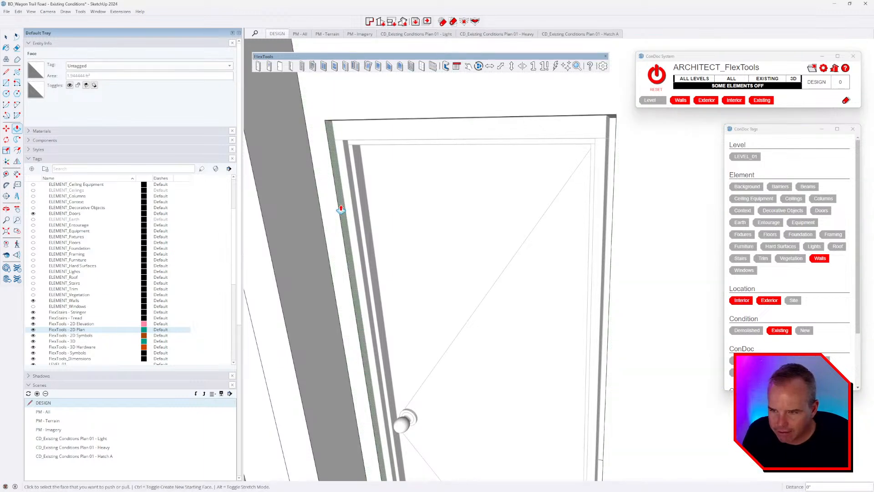
middle_click_drag(371, 221, 459, 201)
Step: Select the door and start scaling it from its left side
key("space")
left_click(470, 179)
key("s")
middle_click_drag(440, 433, 585, 284)
left_click(484, 346)
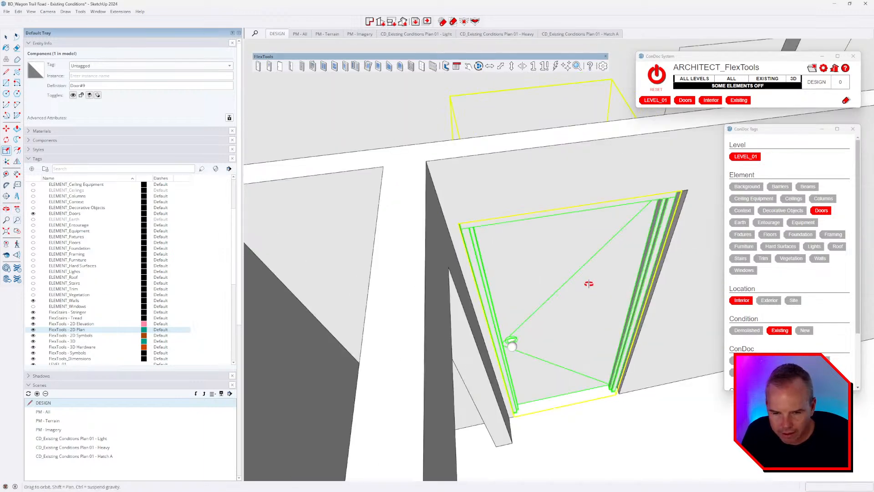
Step: Stretch the door to 32 inches wide, turning it into a 2868 Door in FlexTools options
scroll(546, 228, "up", 5)
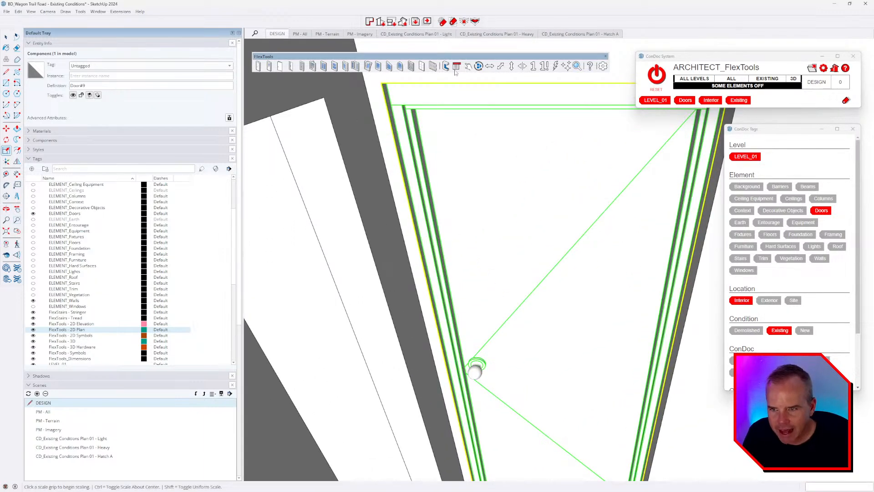
left_click(457, 67)
left_click_drag(189, 106, 305, 107)
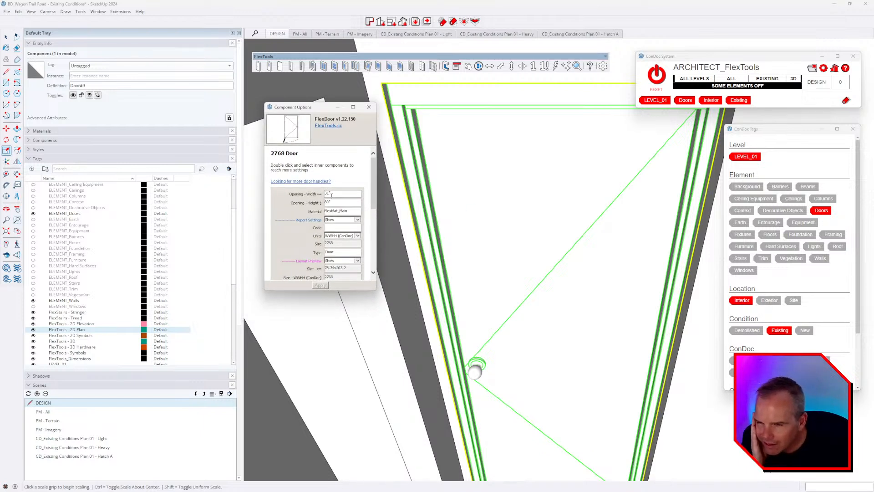
scroll(360, 203, "down", 2)
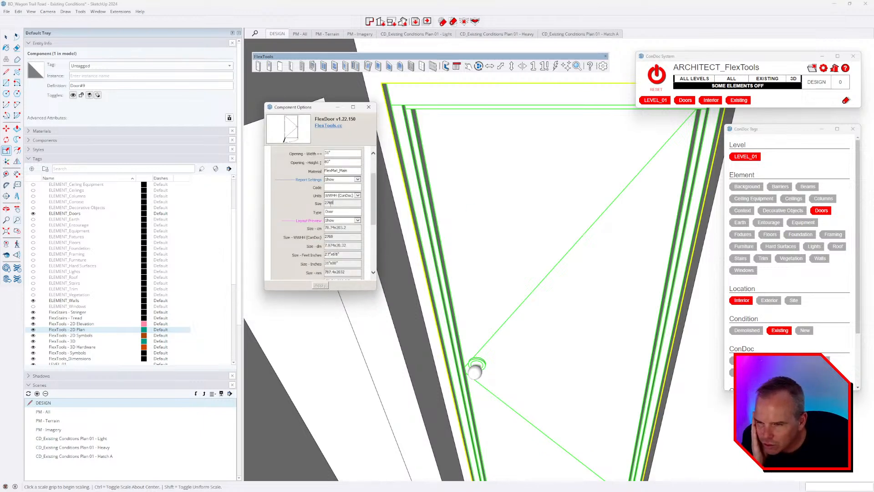
scroll(544, 247, "down", 6)
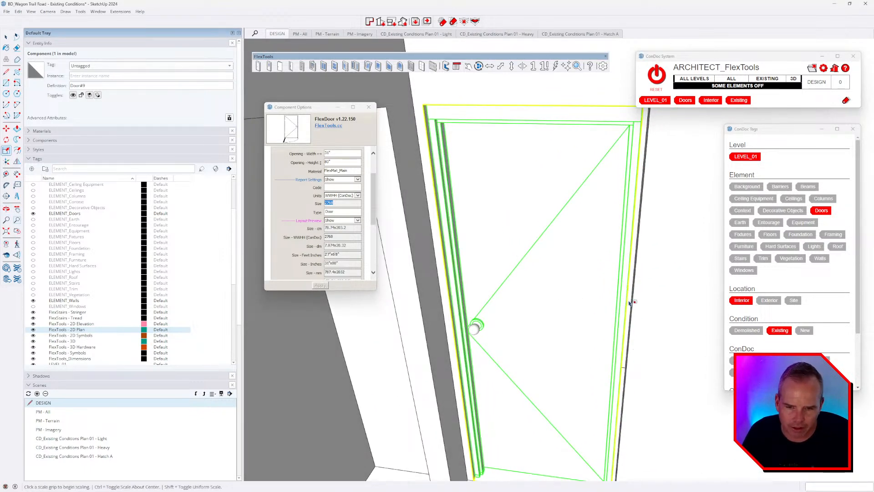
left_click(623, 309)
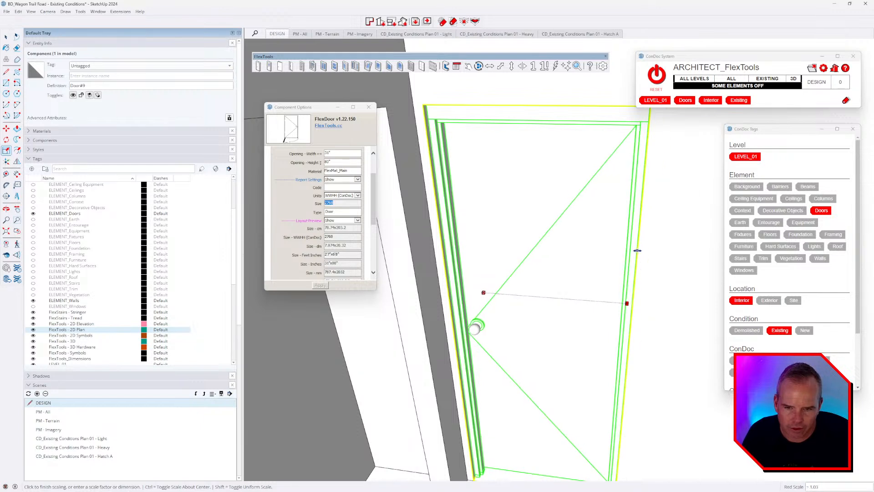
left_click(636, 250)
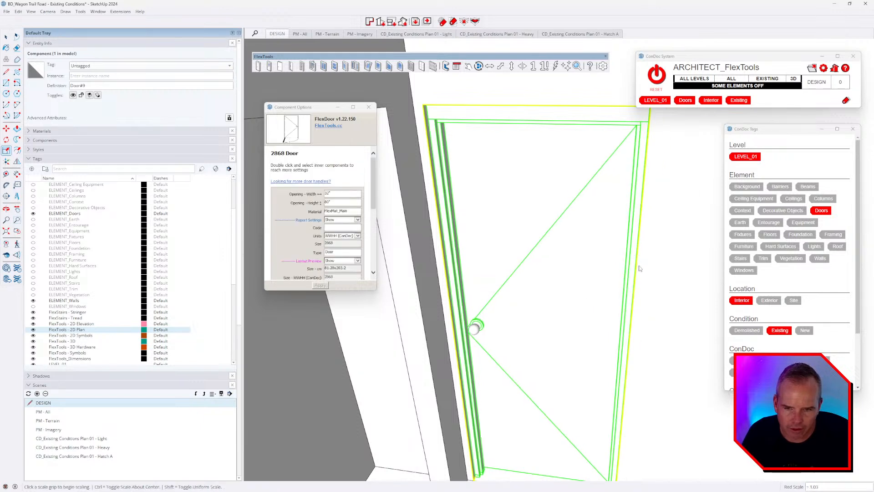
left_click(340, 244)
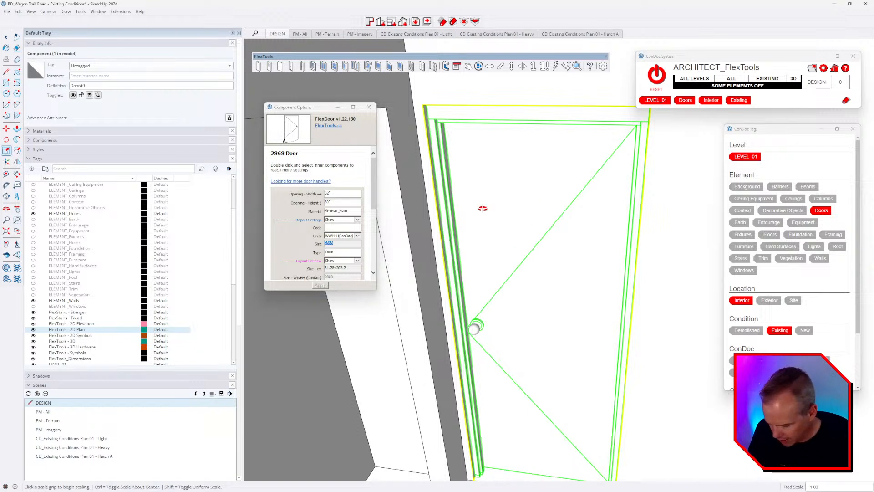
middle_click_drag(482, 209, 493, 177)
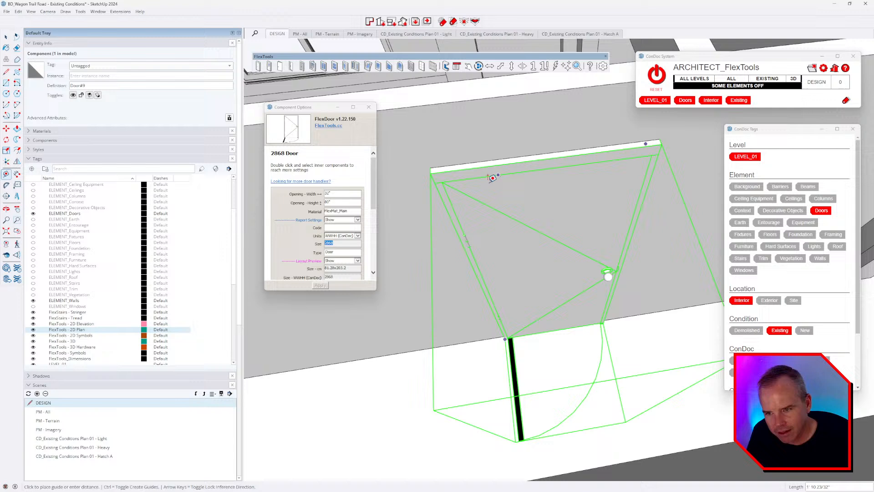
Step: Measure the widened door head and review its 4.5" Wall and 29" doorway values
left_click(433, 181)
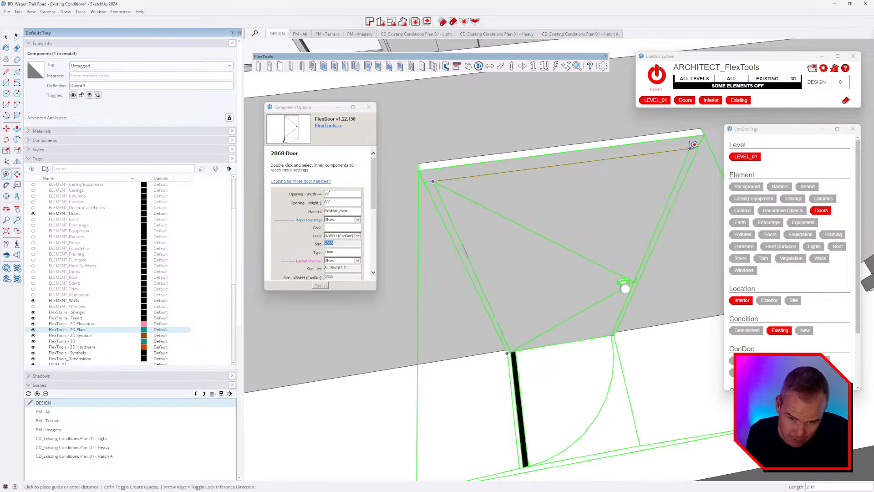
middle_click_drag(620, 189, 713, 315)
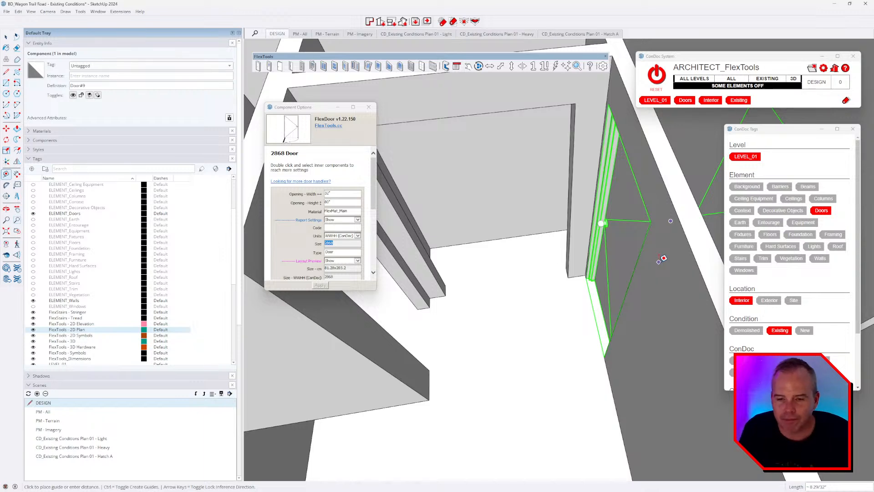
middle_click_drag(470, 335, 591, 273)
scroll(503, 287, "up", 3)
key("m")
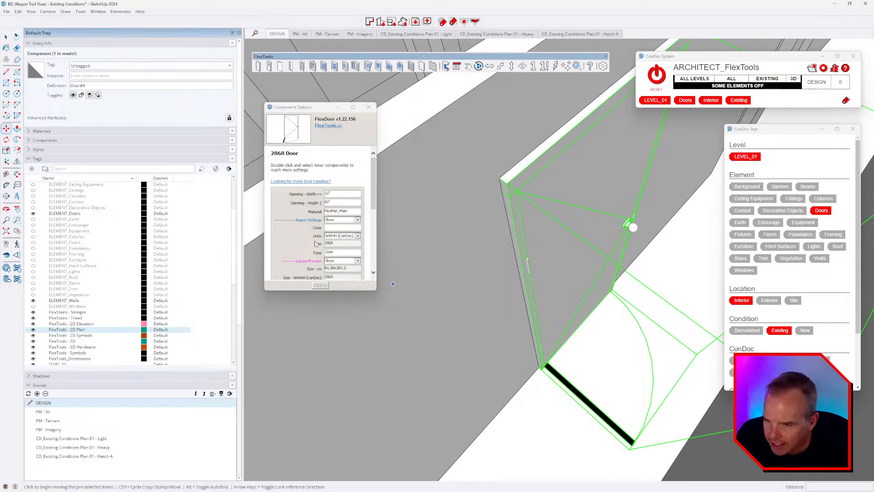
scroll(347, 251, "down", 6)
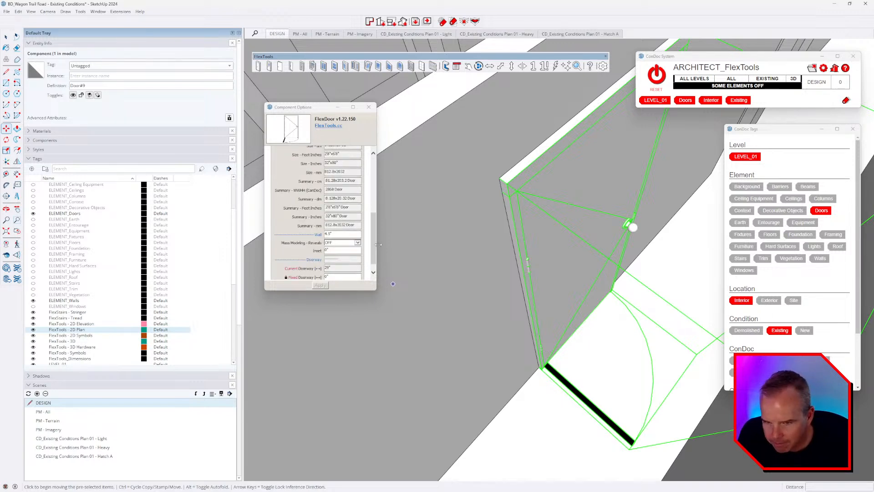
middle_click_drag(474, 256, 526, 256)
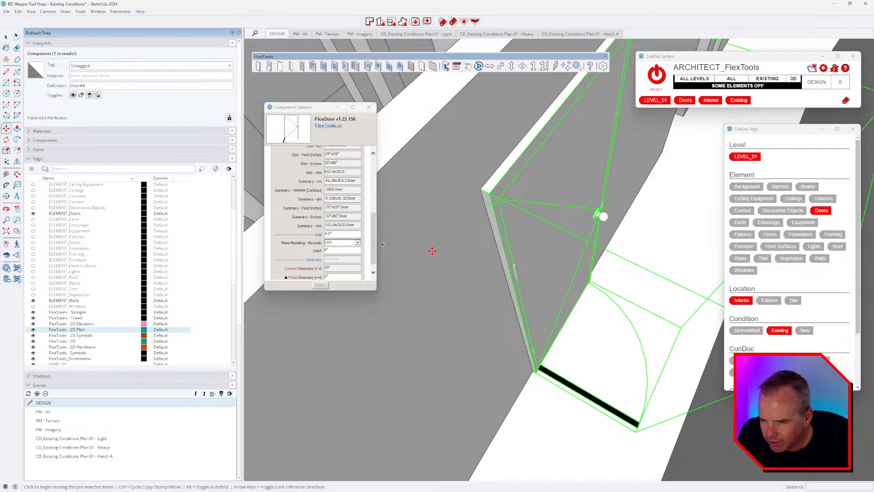
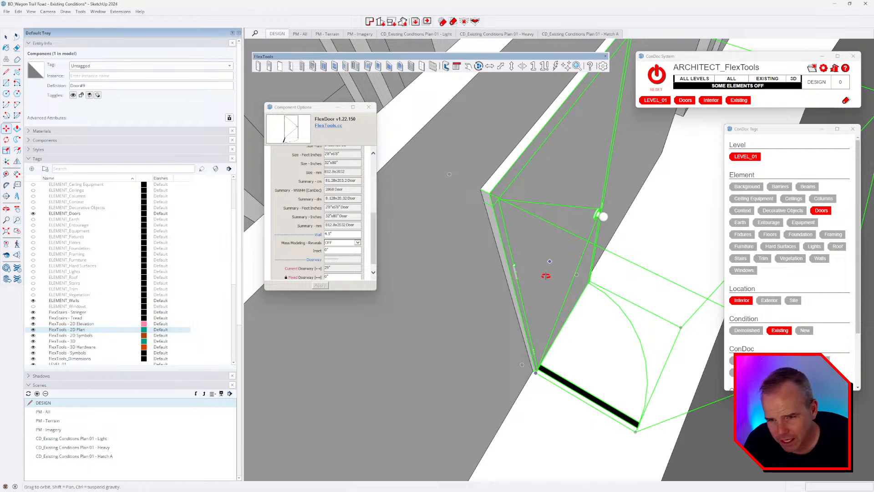
Step: Orbit around the 2868 door to inspect how it sits in the wall
middle_click_drag(544, 273, 647, 217)
mouse_move(605, 384)
middle_mouse_down()
mouse_move(544, 365)
mouse_move(605, 375)
middle_mouse_up()
scroll(604, 374, "up", 3)
scroll(605, 374, "down", 3)
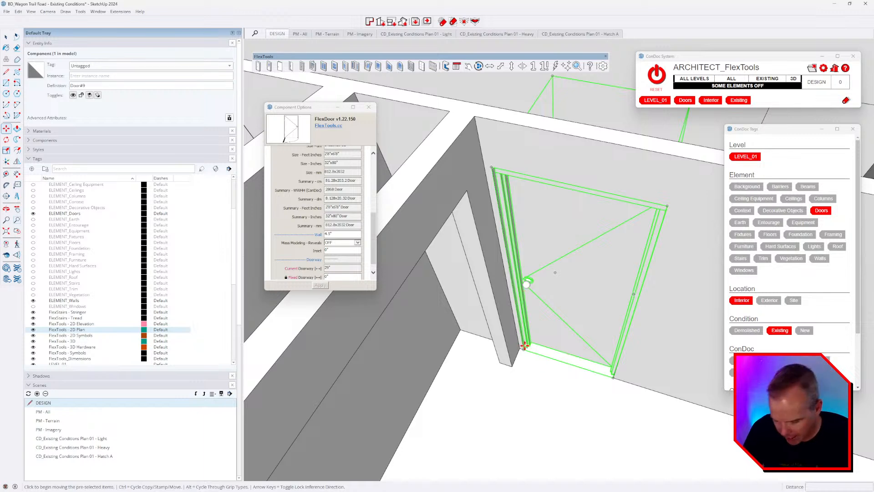
key("space")
scroll(522, 324, "down", 3)
middle_click_drag(522, 325, 324, 361)
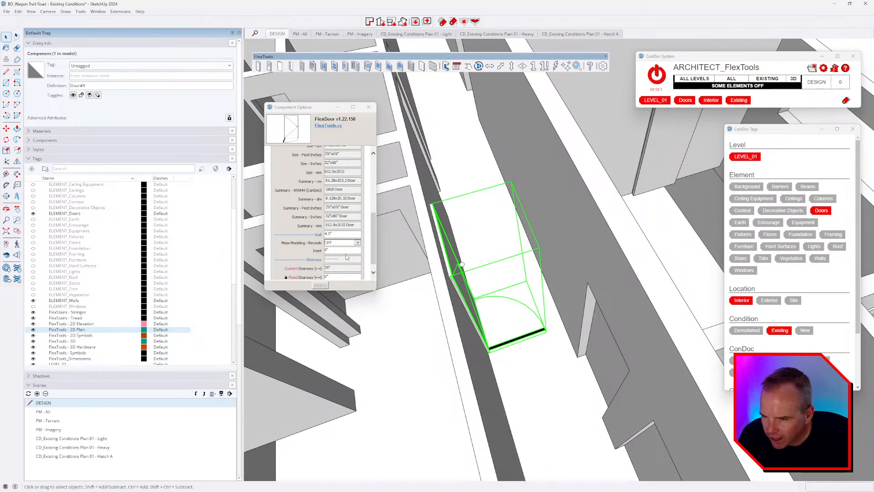
scroll(346, 254, "down", 1)
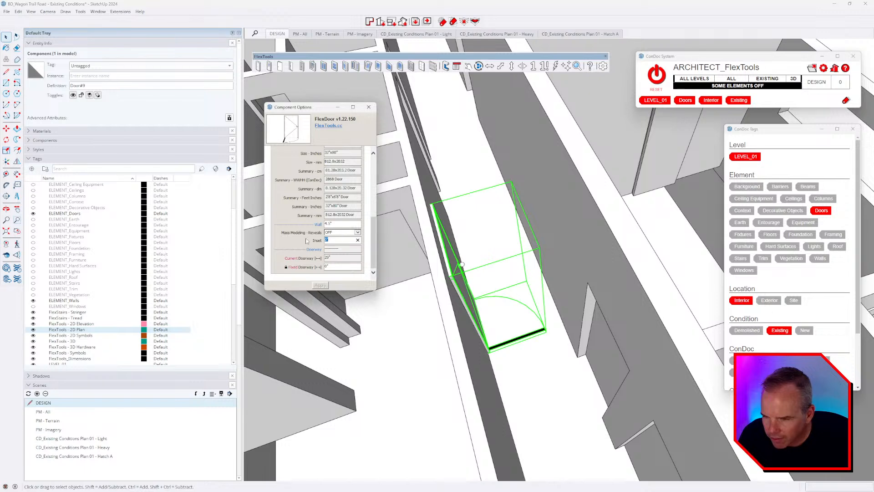
scroll(311, 243, "up", 10)
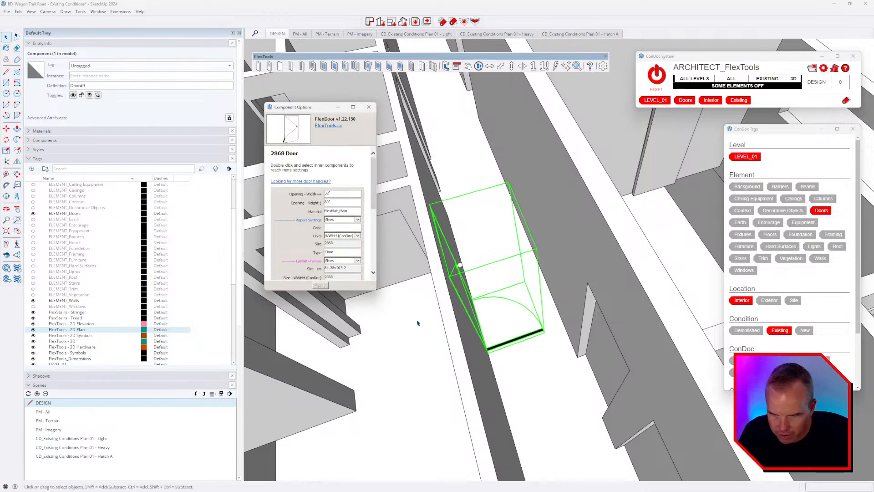
middle_click_drag(415, 324, 487, 248)
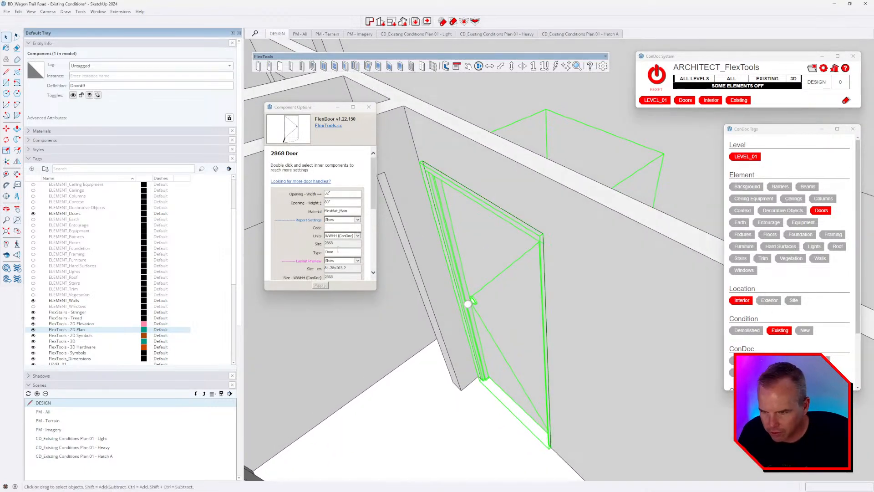
scroll(344, 268, "down", 10)
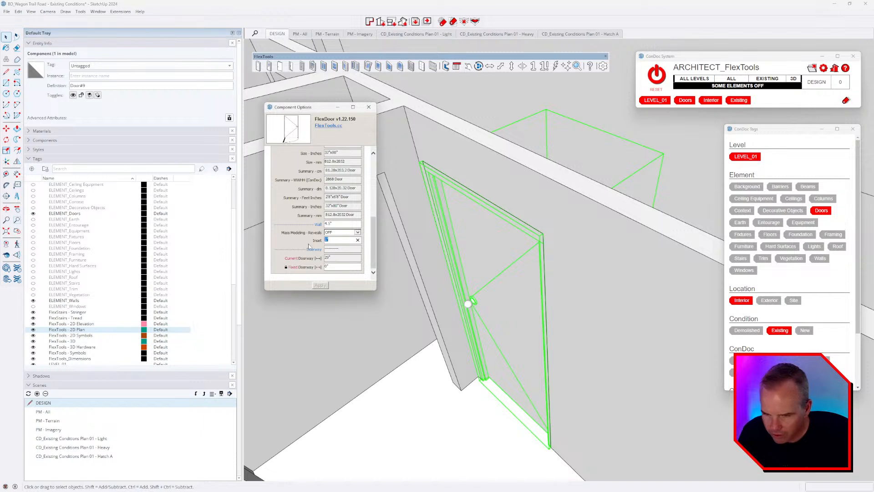
Step: Change the door's Inset from 2" to 0 so it sits flush with the wall
key("Return")
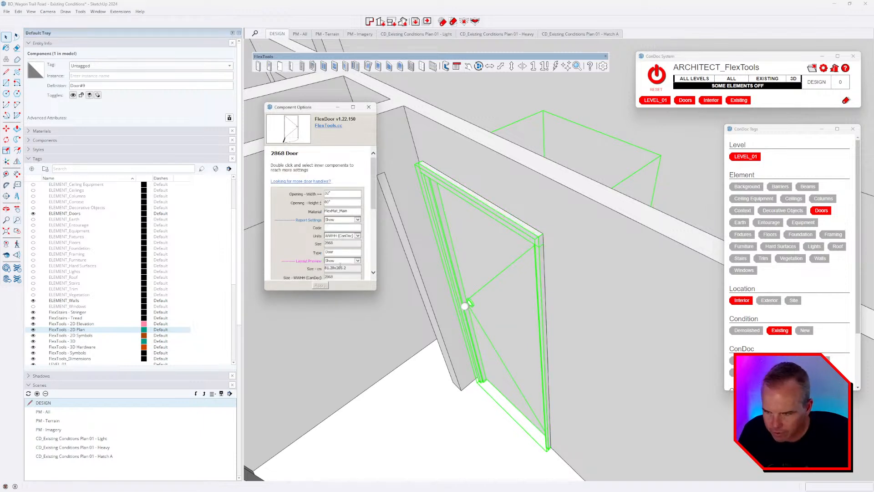
scroll(355, 266, "down", 10)
left_click_drag(336, 239, 306, 249)
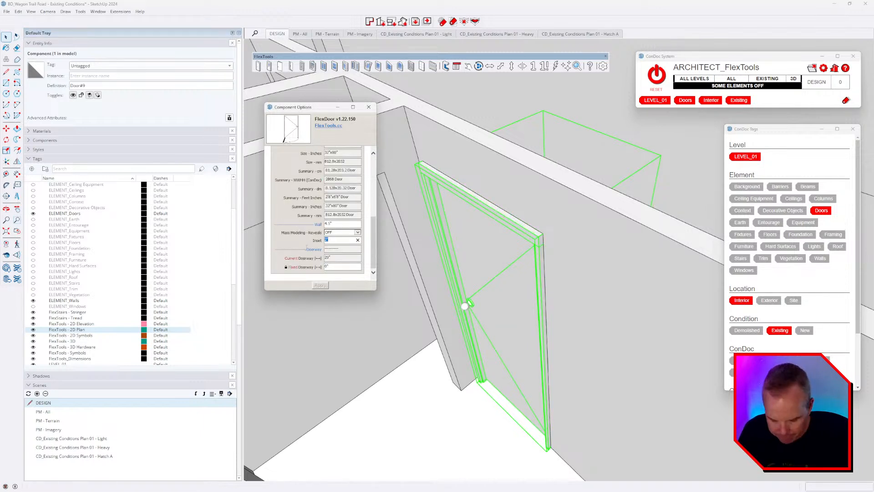
type("0")
key("Return")
middle_click_drag(417, 304, 615, 354)
scroll(491, 338, "down", 3)
Step: Turn on the ELEMENT_Windows tag so windows appear in the wall openings
scroll(573, 318, "down", 3)
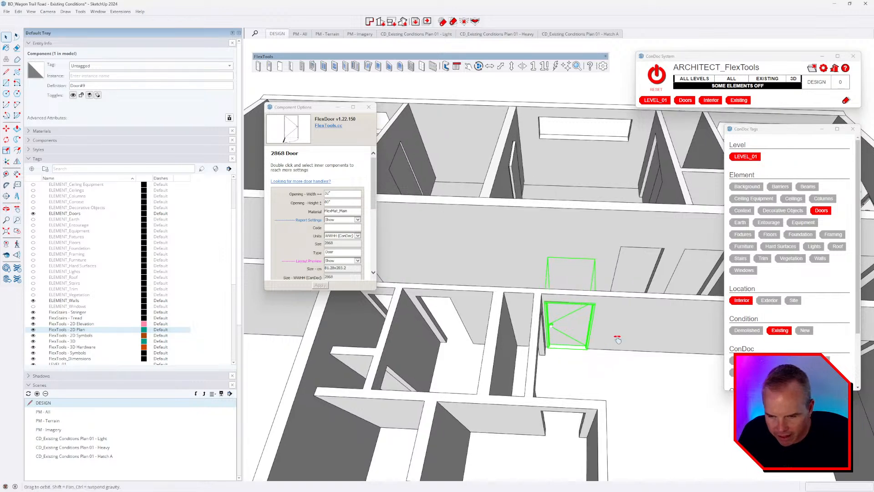
scroll(601, 330, "up", 3)
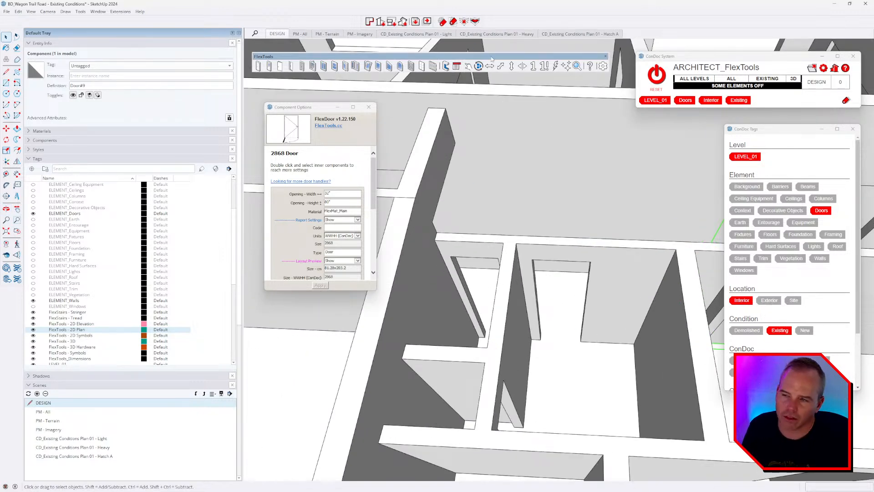
scroll(552, 259, "down", 3)
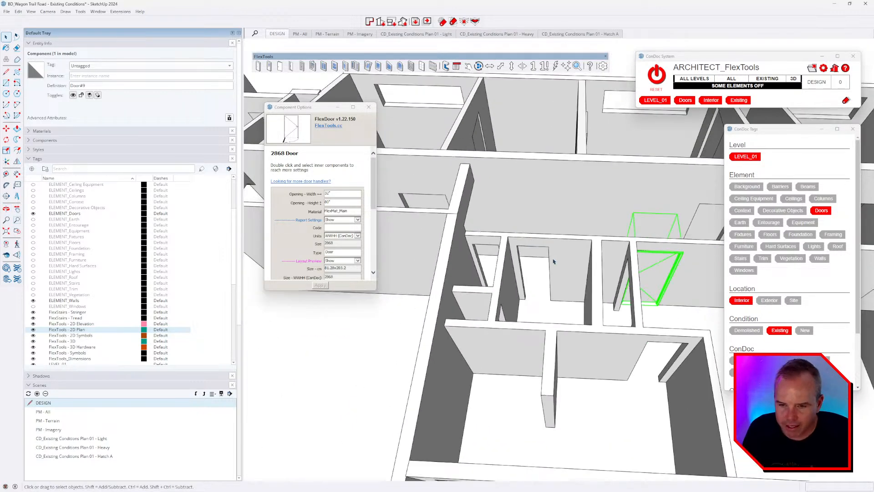
middle_click_drag(552, 259, 575, 279)
left_click(33, 306)
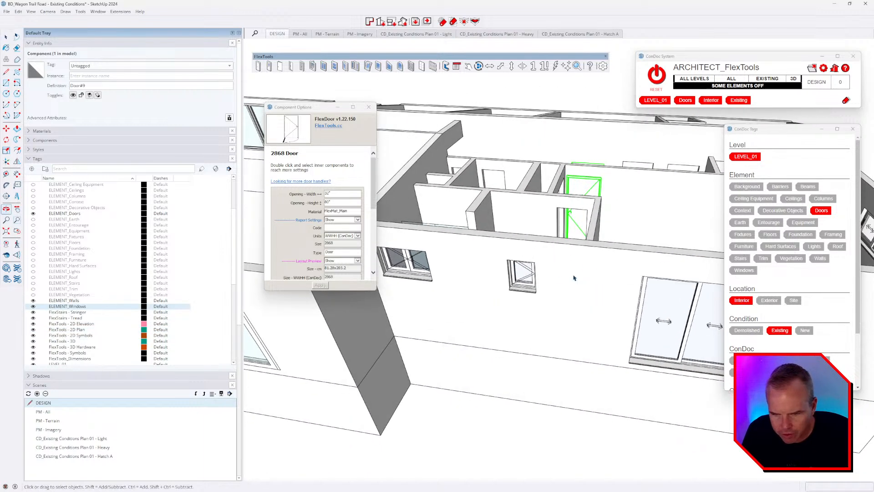
Step: Select the small 18" by 24" casement window to inspect it
scroll(525, 275, "up", 4)
left_click(523, 275)
middle_click_drag(529, 332, 593, 276)
scroll(576, 304, "up", 3)
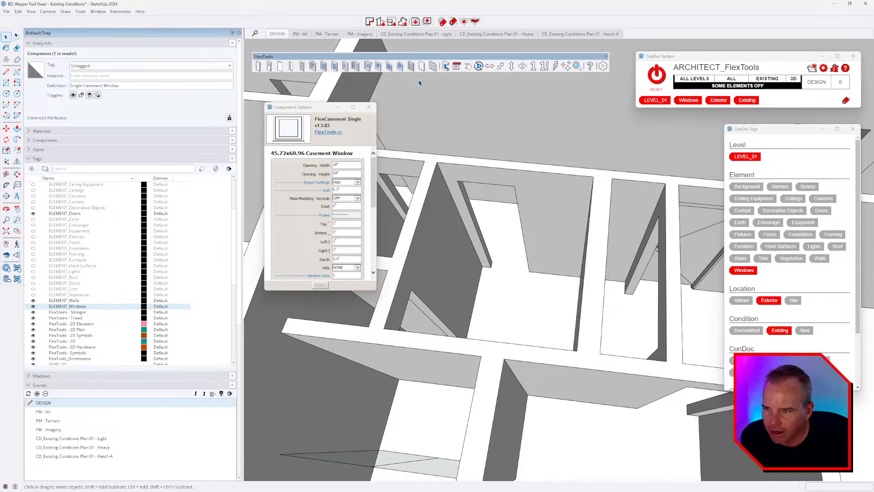
Step: Open the 3D Warehouse panel from the Window menu
left_click(98, 11)
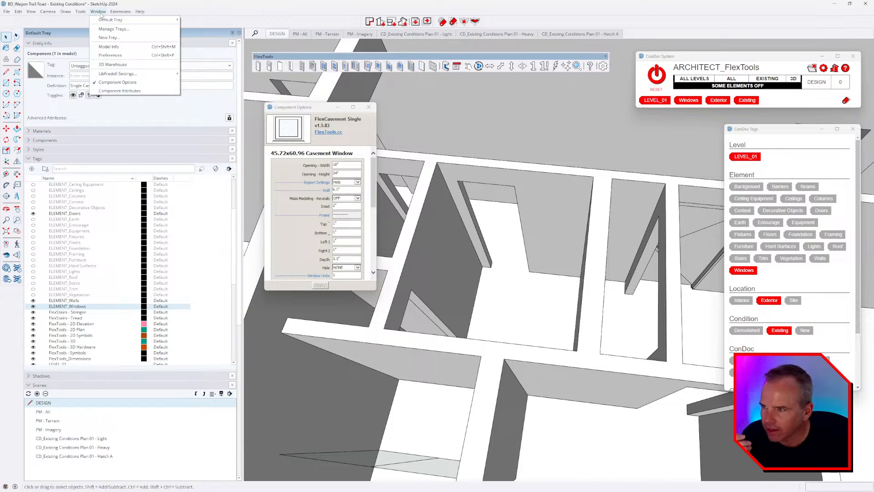
left_click(113, 65)
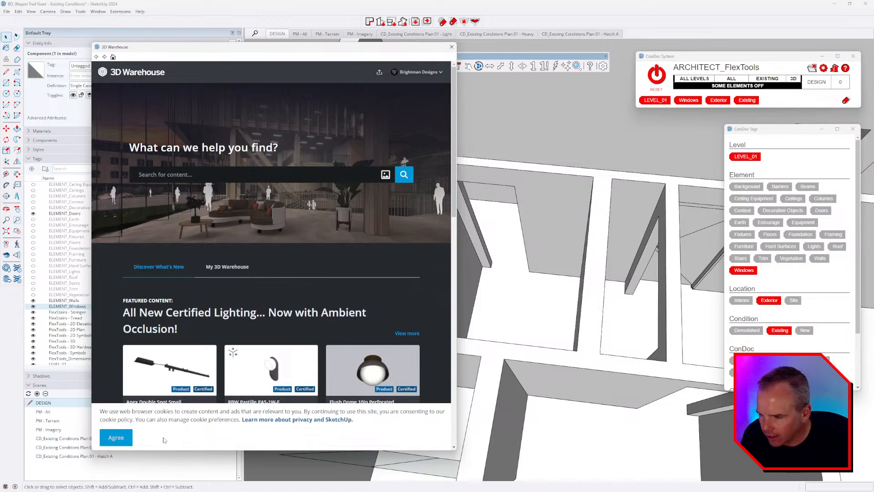
scroll(201, 391, "down", 5)
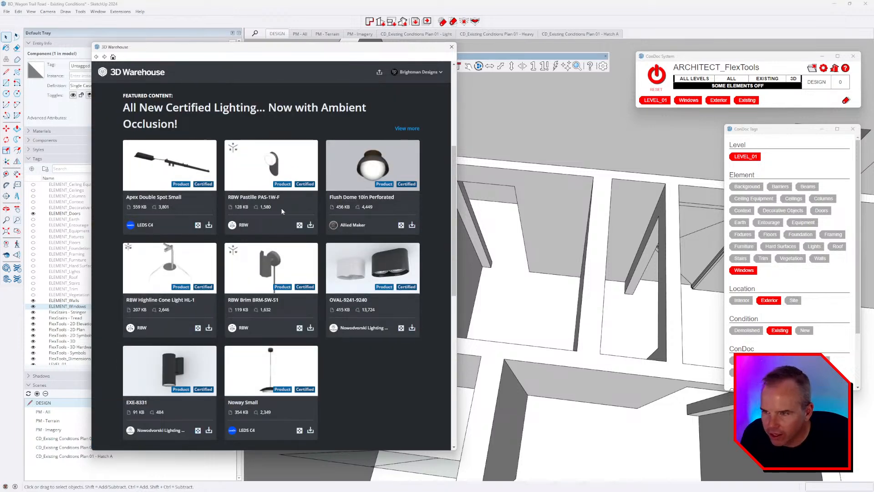
scroll(283, 211, "up", 5)
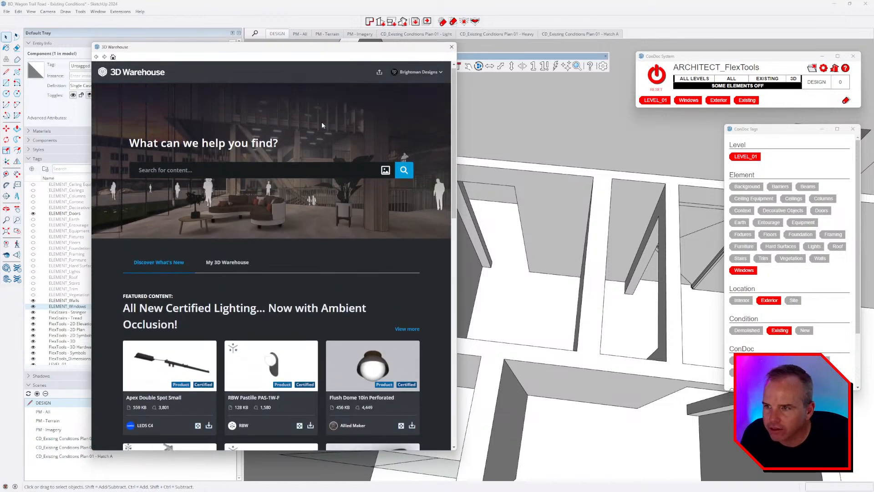
Step: Search 'condoc door' and load the ConDoc 4.7_Dynamic Door directly into the model
left_click(265, 175)
type("condoc")
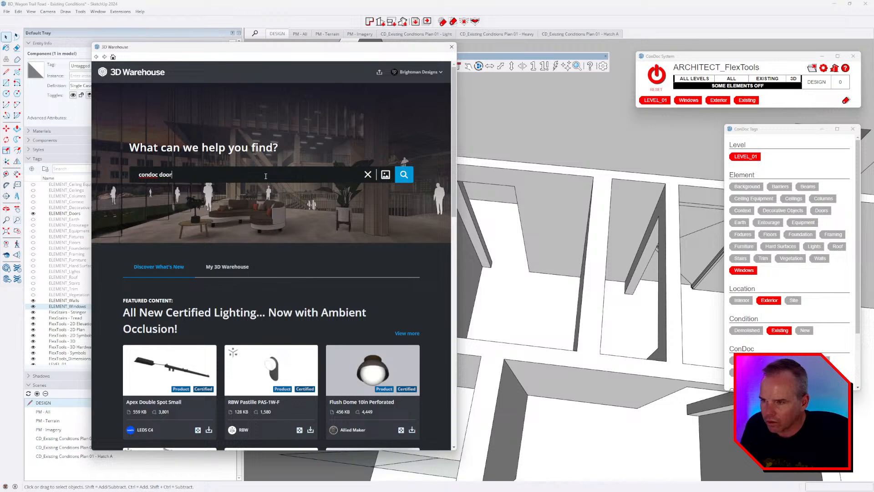
type(" door")
key("Return")
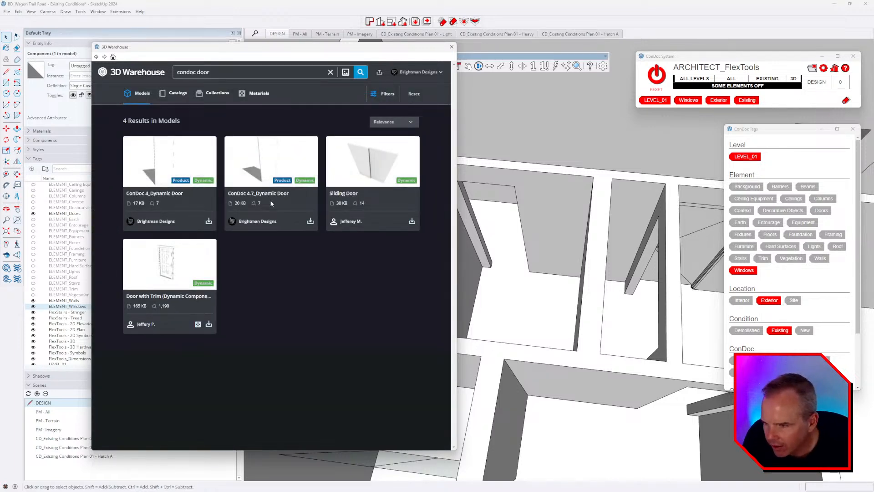
left_click(310, 221)
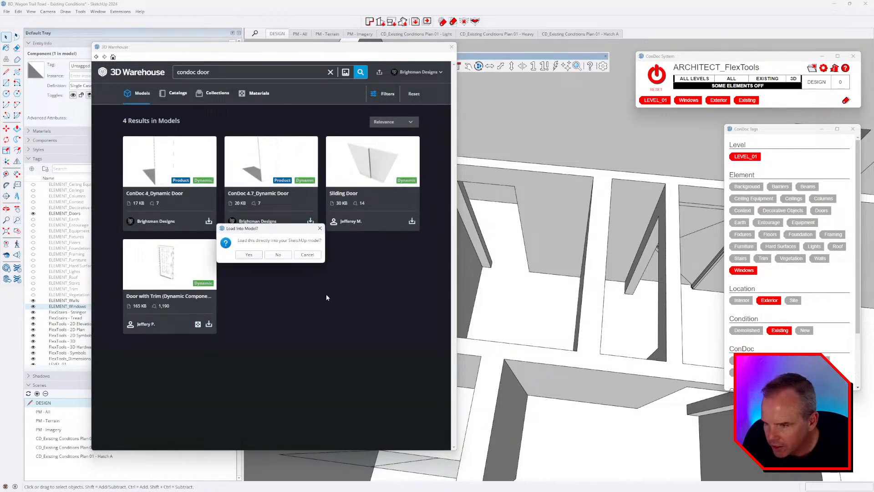
left_click(253, 255)
scroll(512, 309, "up", 5)
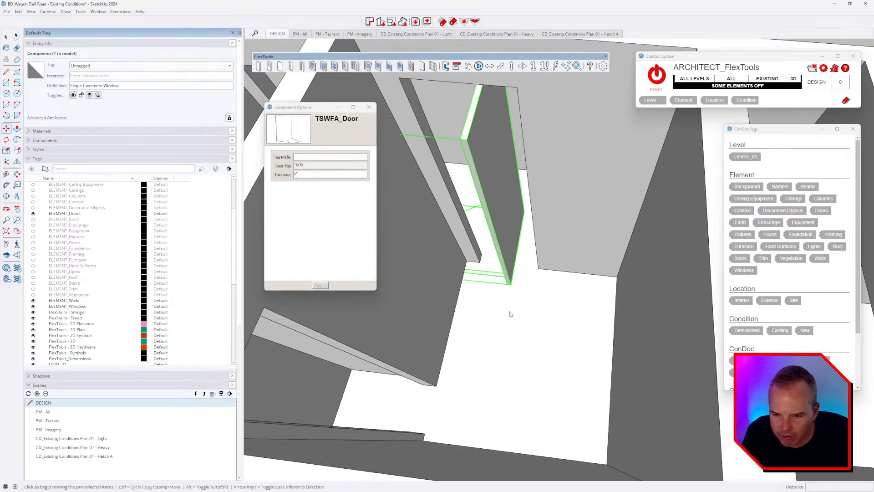
Step: Flip the new ConDoc door's swing and place it at the wall corner
key("q")
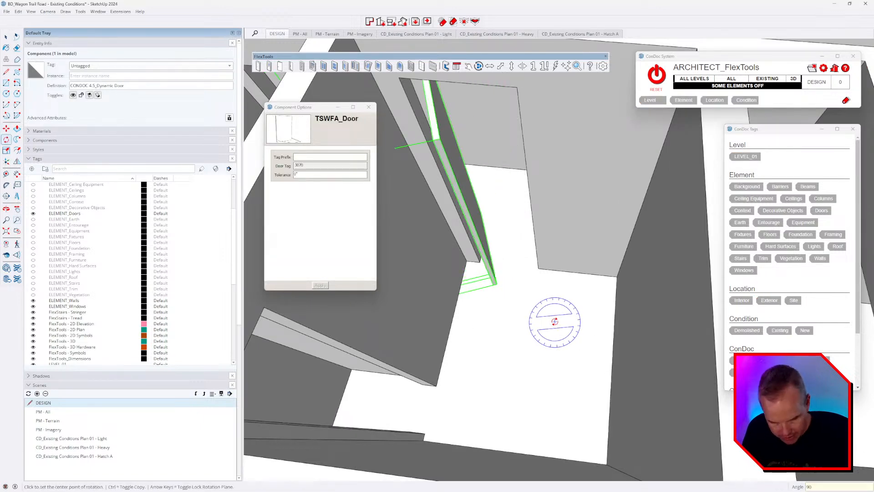
key("m")
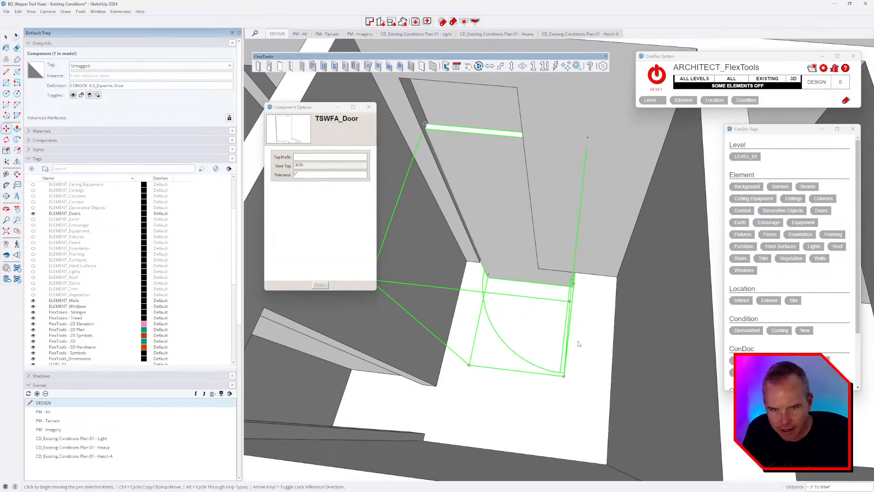
left_click(490, 67)
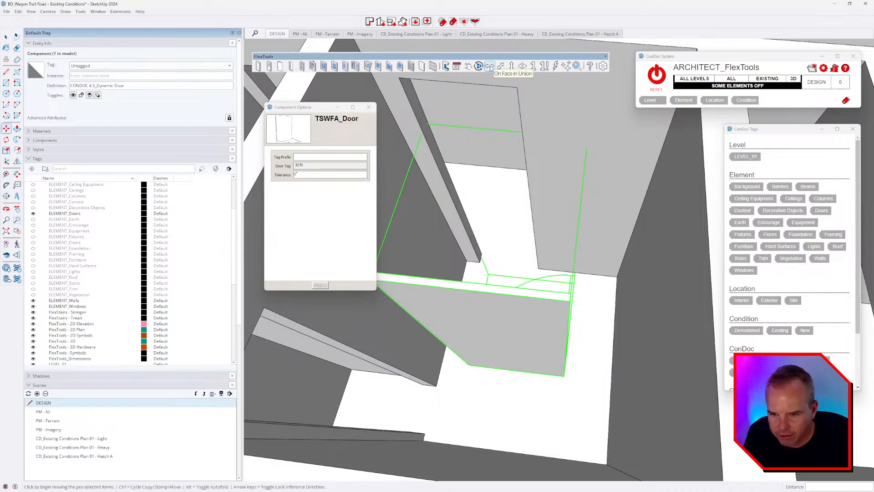
left_click(490, 67)
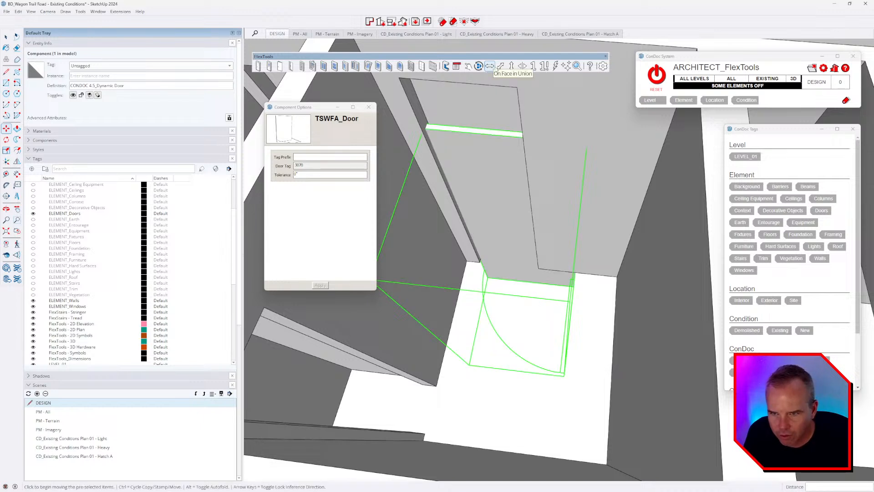
left_click(512, 69)
left_click(513, 69)
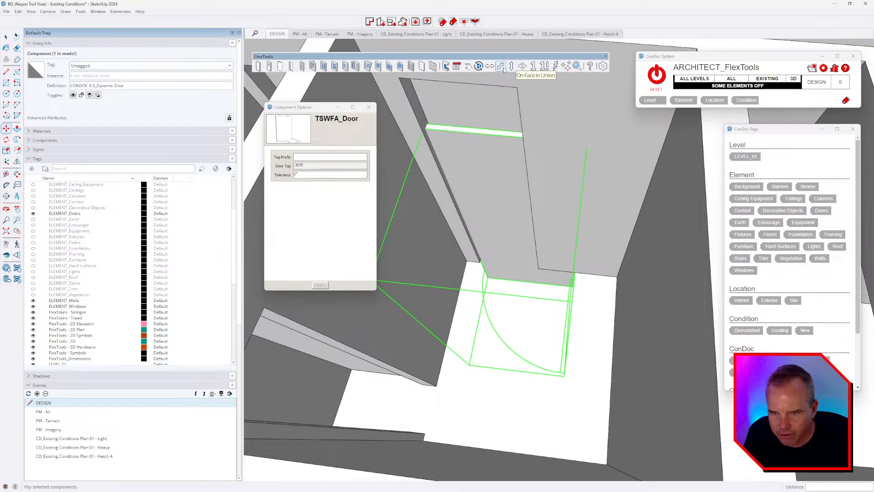
left_click(502, 68)
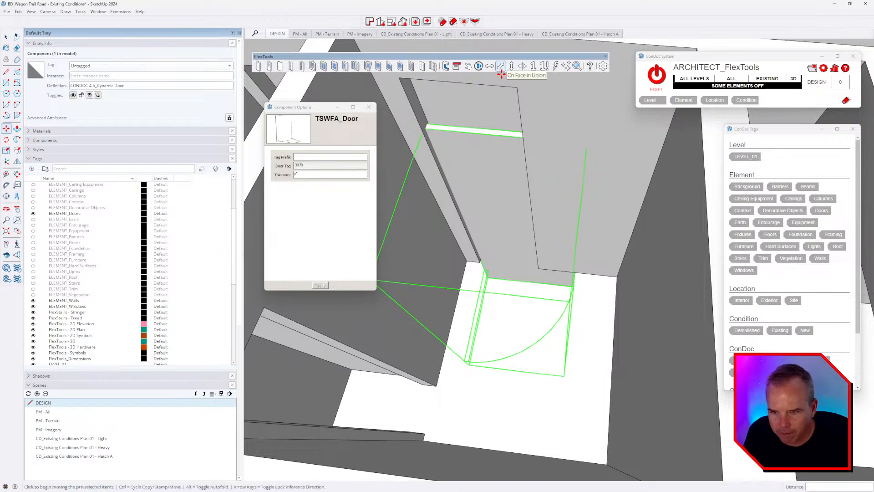
scroll(508, 286, "up", 5)
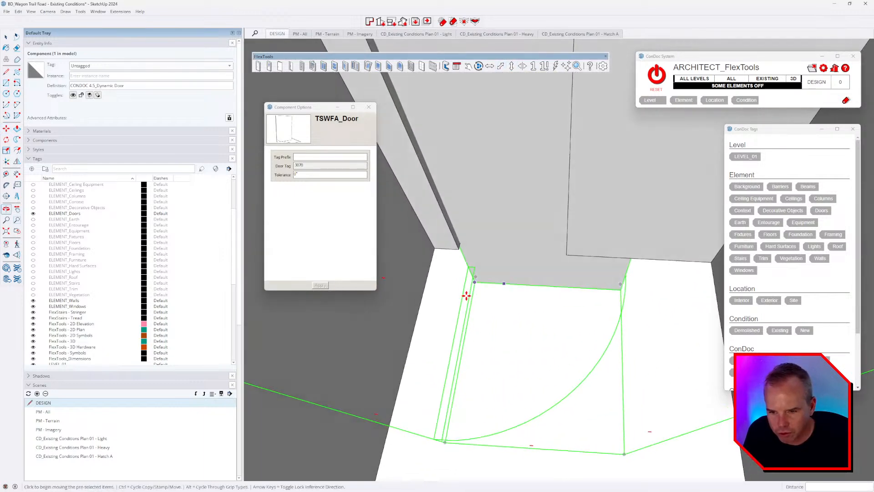
left_click(474, 292)
left_click(457, 248)
scroll(548, 347, "down", 5)
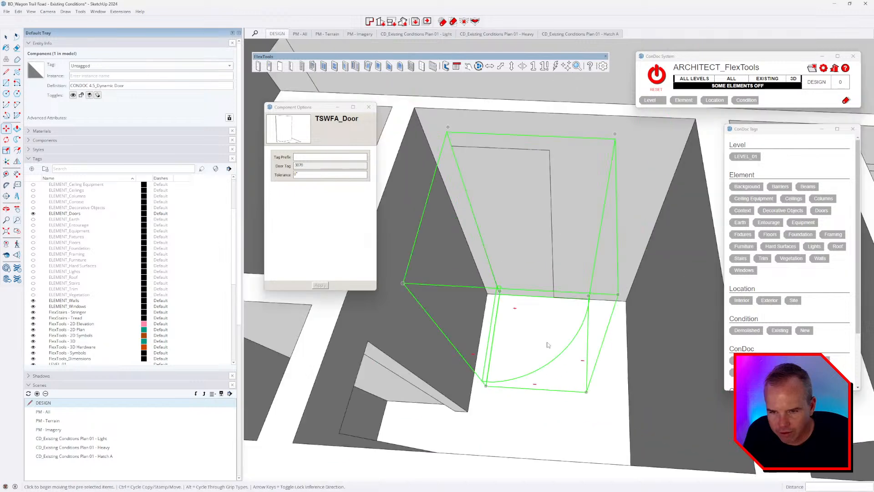
Step: Scale the door narrower and slightly shorter to fit the opening
key("s")
left_click_drag(596, 302, 552, 298)
mouse_move(495, 189)
left_mouse_down()
mouse_move(488, 171)
mouse_move(494, 196)
left_mouse_up()
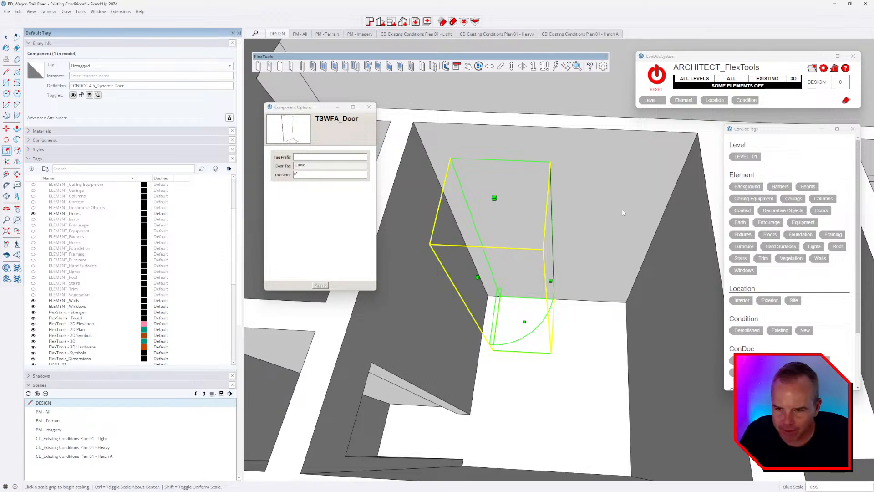
middle_click_drag(580, 268, 593, 304)
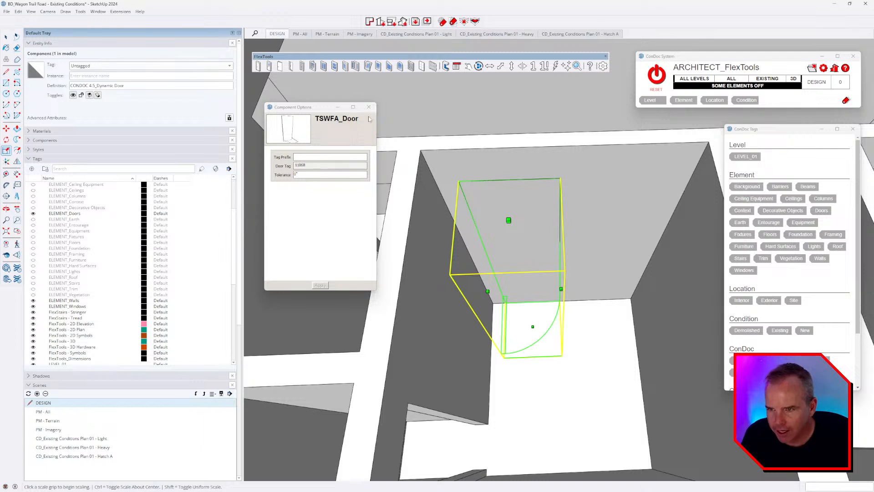
middle_click_drag(542, 226, 592, 277)
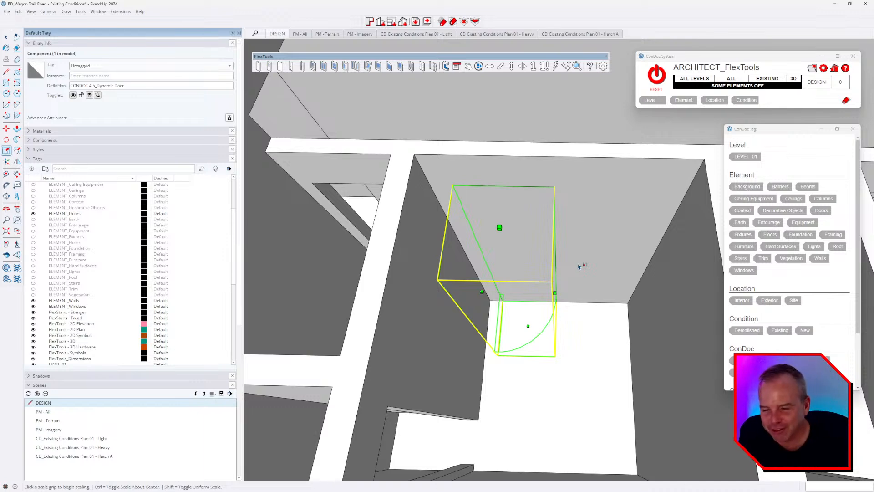
Step: Select the placed dynamic door
scroll(578, 266, "down", 5)
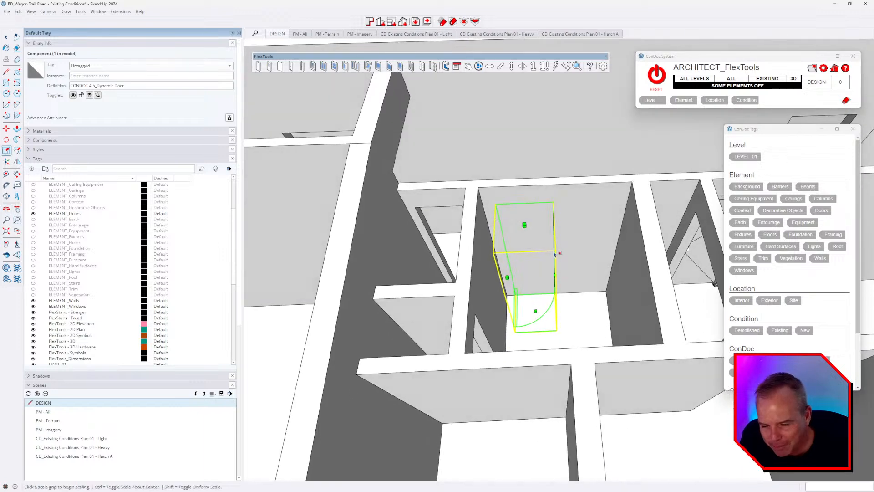
left_click(6, 36)
scroll(471, 350, "down", 6)
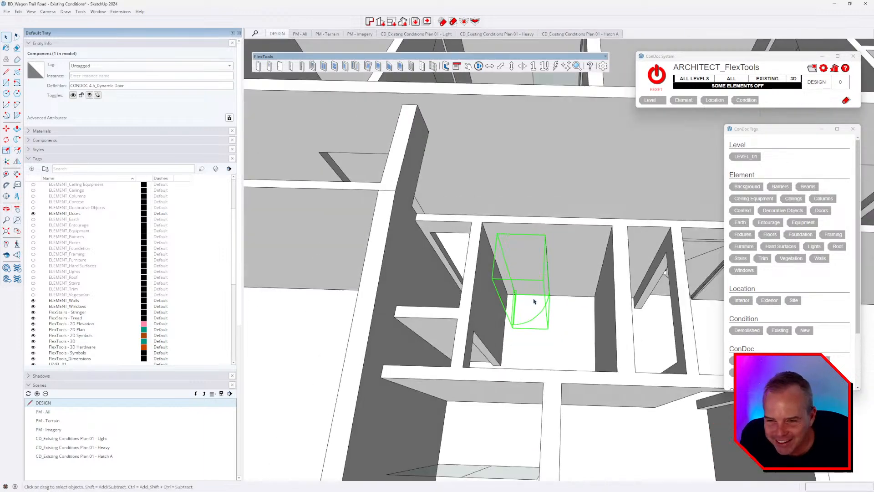
left_click(501, 342)
scroll(519, 307, "up", 5)
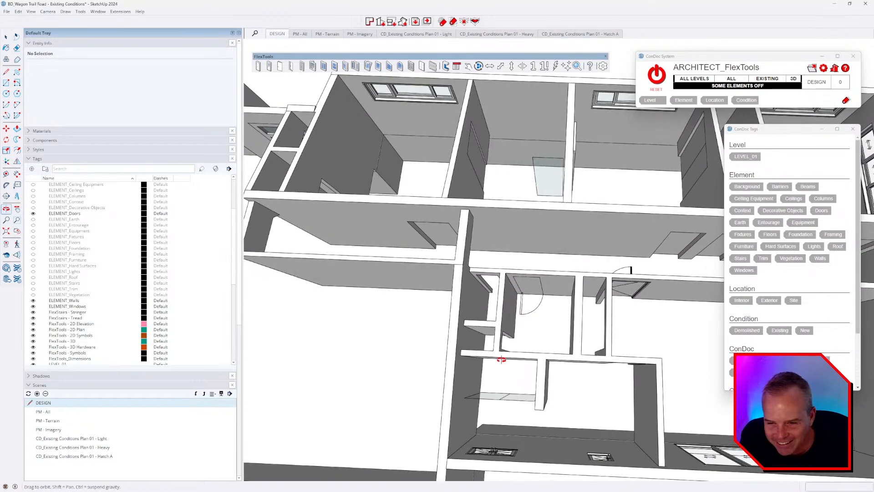
left_click(537, 274)
scroll(535, 302, "up", 2)
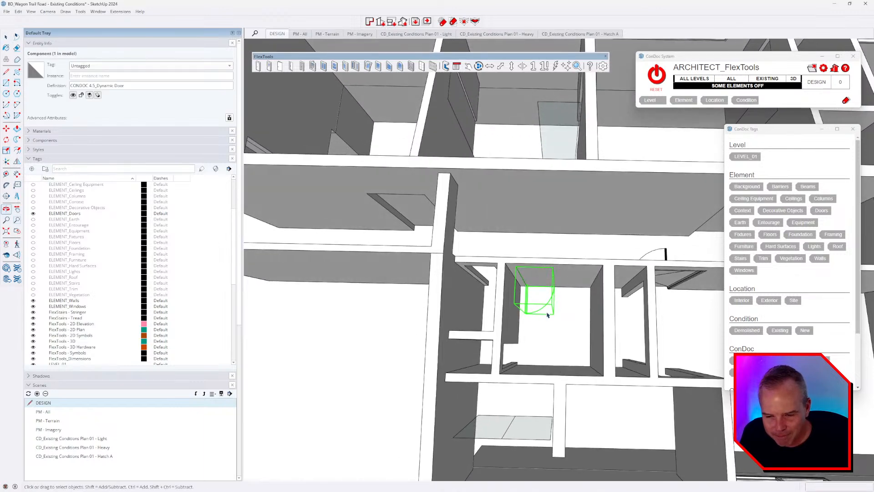
scroll(536, 317, "up", 2)
Step: Copy the door with Move and turn the copy a quarter turn
key("m")
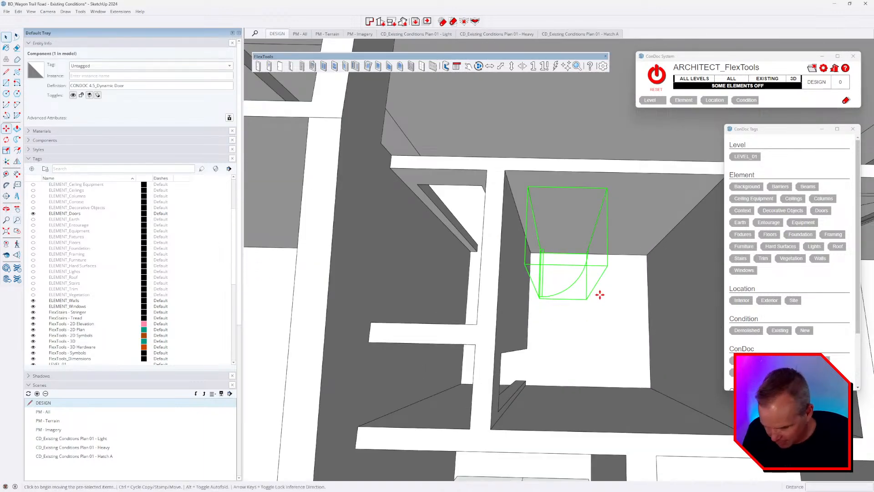
left_click(599, 293)
left_click(610, 365)
scroll(600, 364, "up", 1)
middle_click_drag(597, 365, 589, 358)
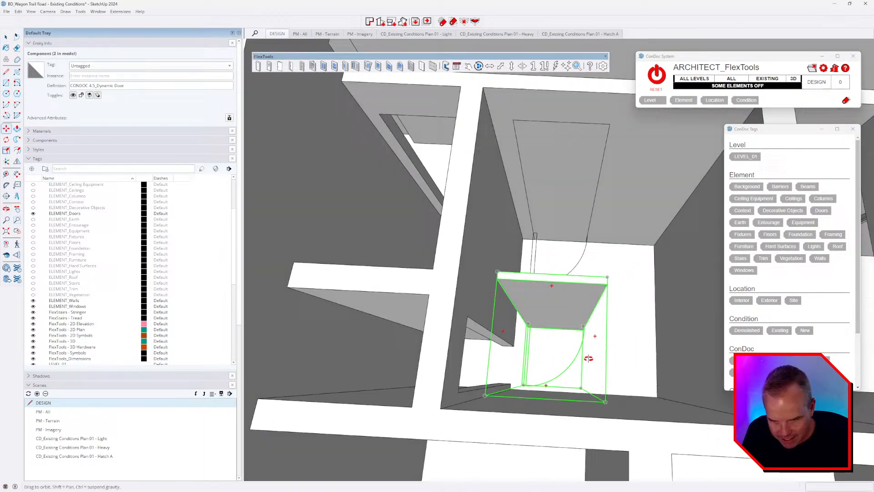
key("q")
left_click(539, 349)
left_click(603, 340)
left_click(612, 302)
key("Return")
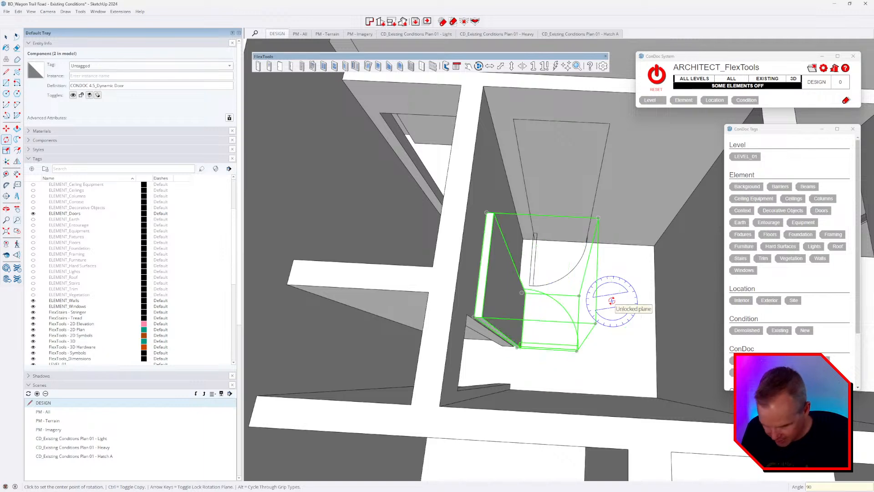
Step: Move the copied door against the neighbouring wall opening
key("space")
scroll(550, 369, "up", 3)
middle_click_drag(550, 369, 478, 329)
scroll(478, 329, "up", 5)
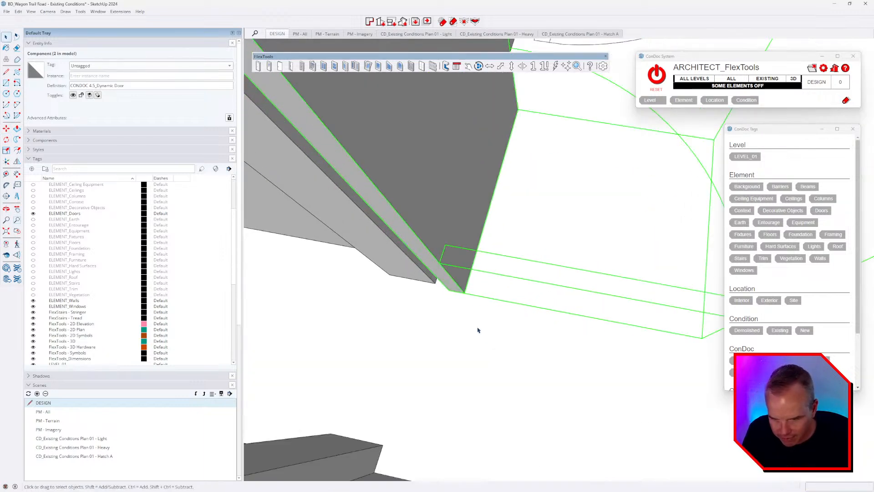
key("m")
left_click(464, 295)
left_click(382, 439)
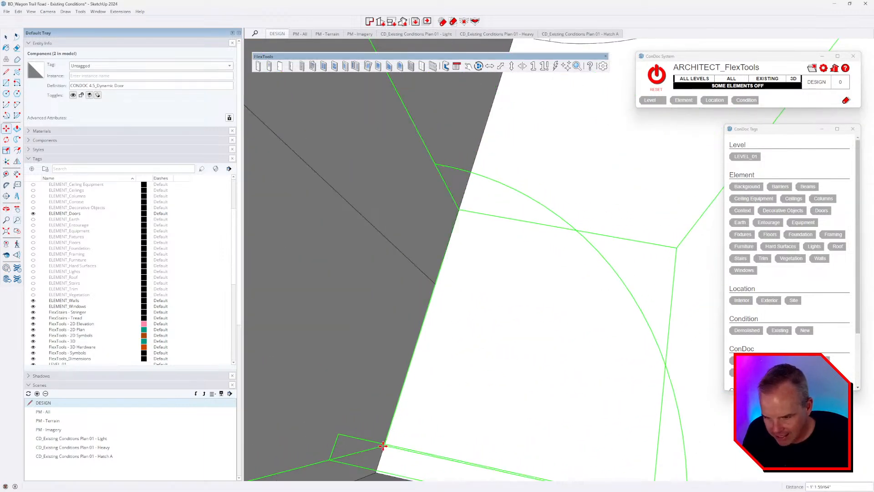
Step: Scale the copied door down to fit its opening
key("s")
scroll(555, 383, "down", 5)
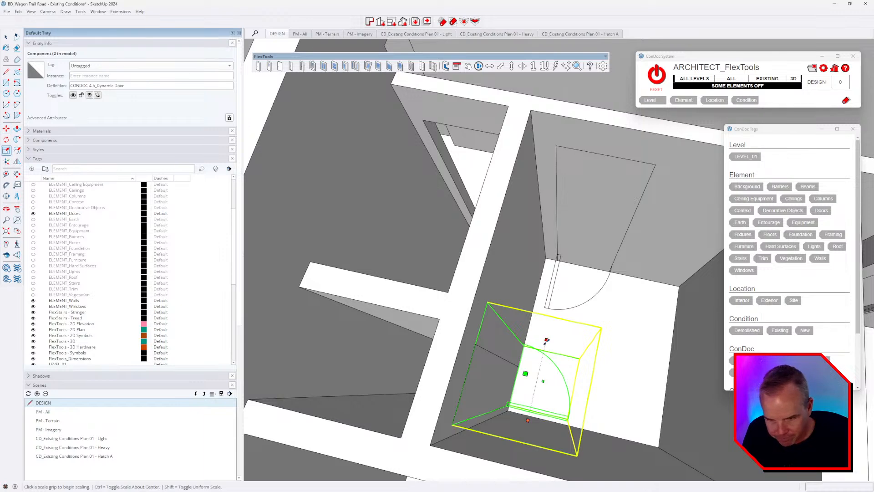
left_click_drag(546, 340, 540, 366)
scroll(540, 364, "down", 3)
middle_click_drag(541, 357, 587, 345)
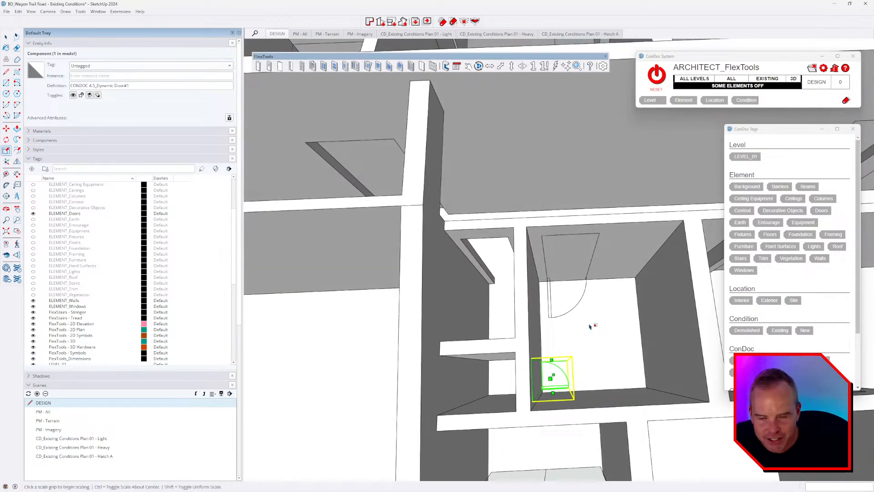
middle_click_drag(581, 329, 559, 358)
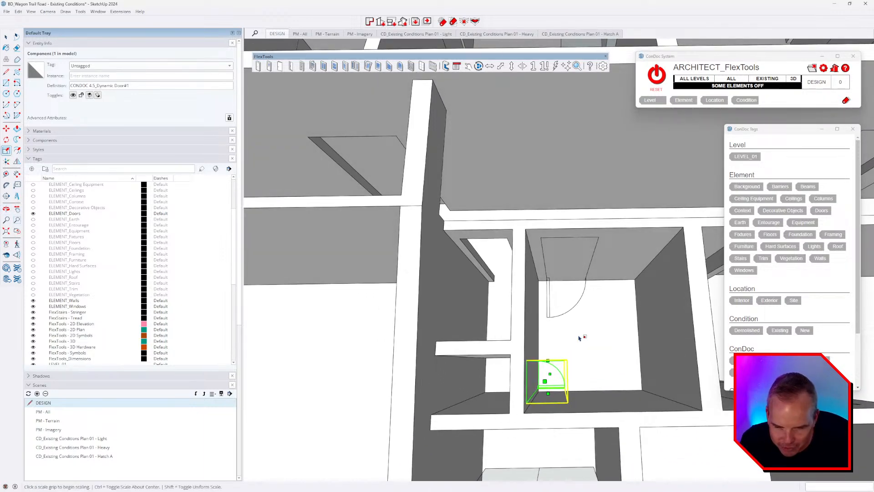
middle_click_drag(595, 357, 596, 394)
Step: Move the door to the upper room and rotate it 90°
key("m")
left_click(596, 369)
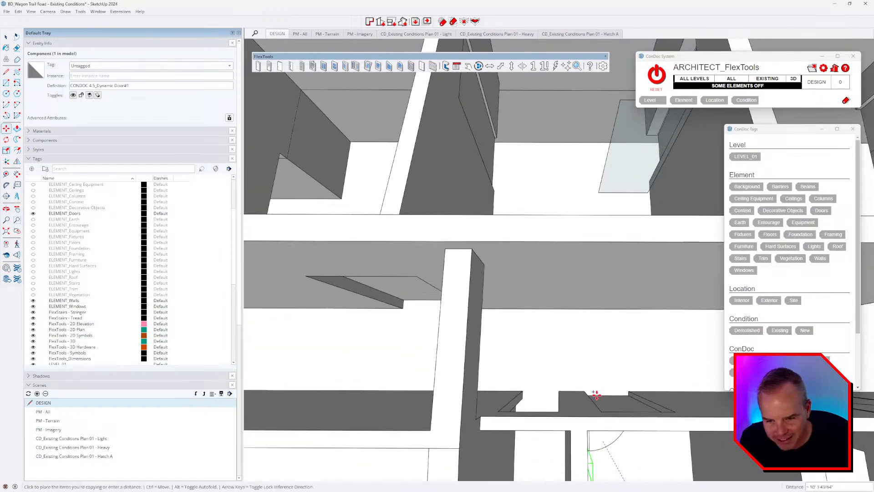
left_click(578, 366)
scroll(578, 367, "up", 3)
key("q")
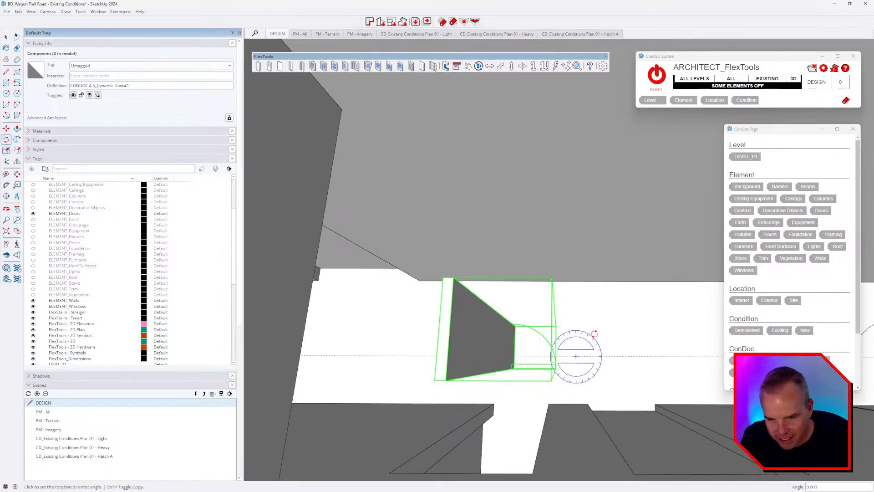
middle_click_drag(576, 361, 595, 306)
type("90")
key("Return")
Step: Set the door into the upper doorway corner
key("m")
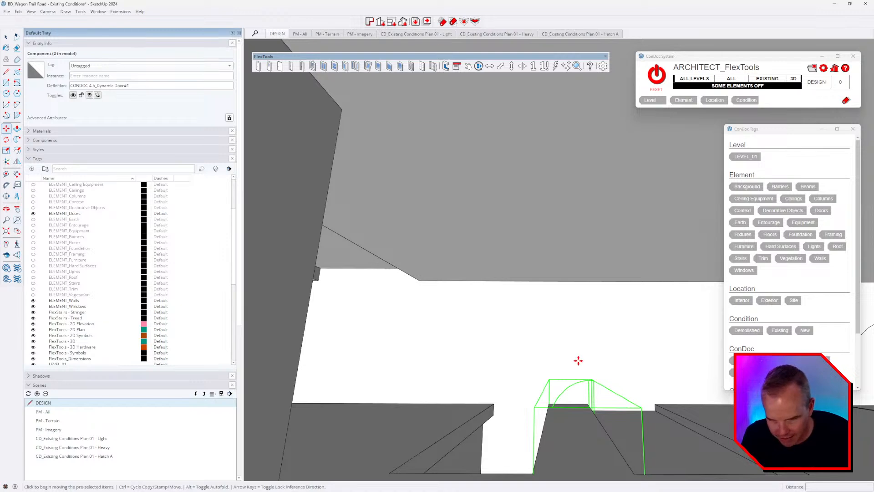
left_click(589, 403)
left_click(516, 359)
scroll(516, 362, "up", 3)
left_click(515, 341)
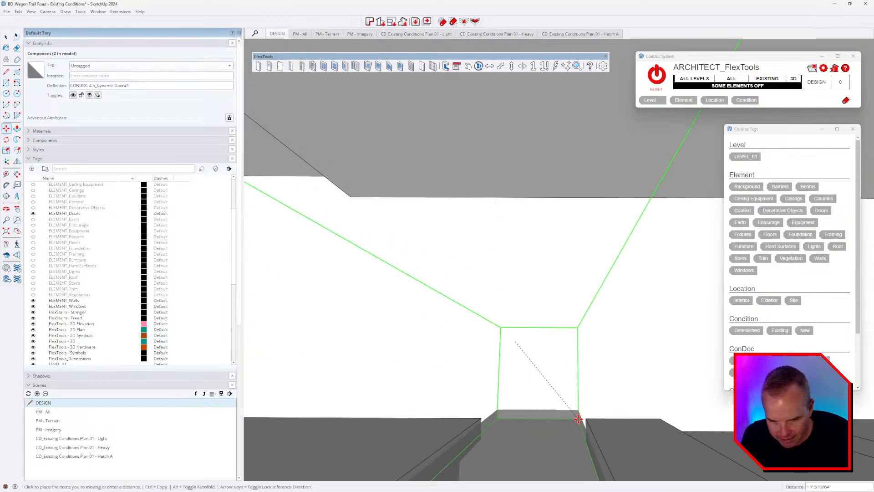
left_click(578, 410)
middle_click_drag(579, 410, 433, 340)
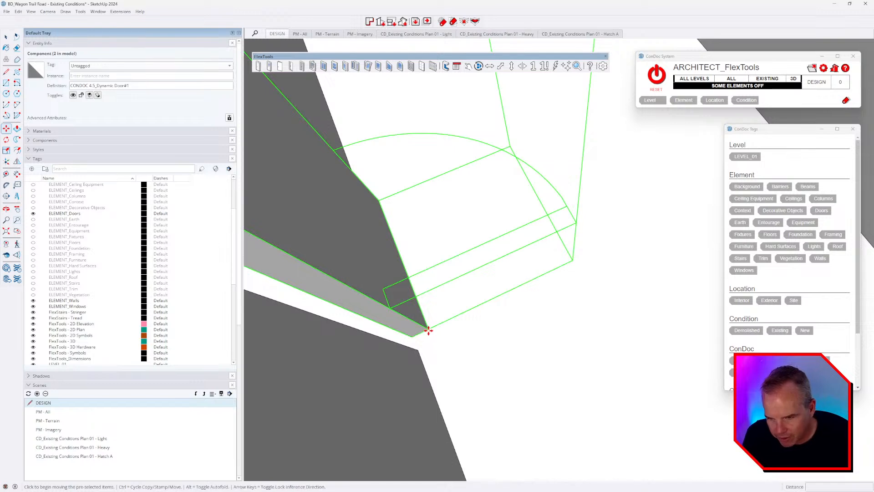
scroll(419, 351, "up", 2)
key("space")
Step: Stretch the door's width to fit the upper opening
scroll(524, 387, "down", 5)
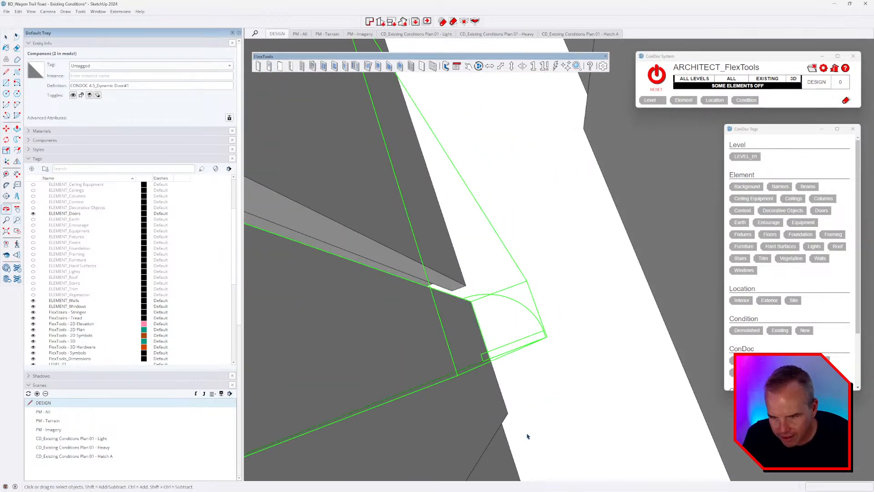
key("s")
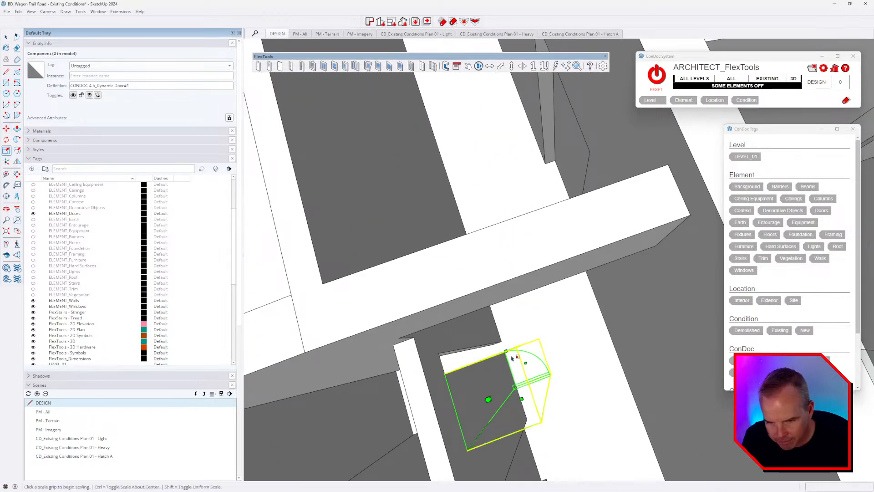
left_click(506, 353)
left_click(496, 343)
scroll(496, 351, "down", 5)
middle_click_drag(496, 355, 518, 273)
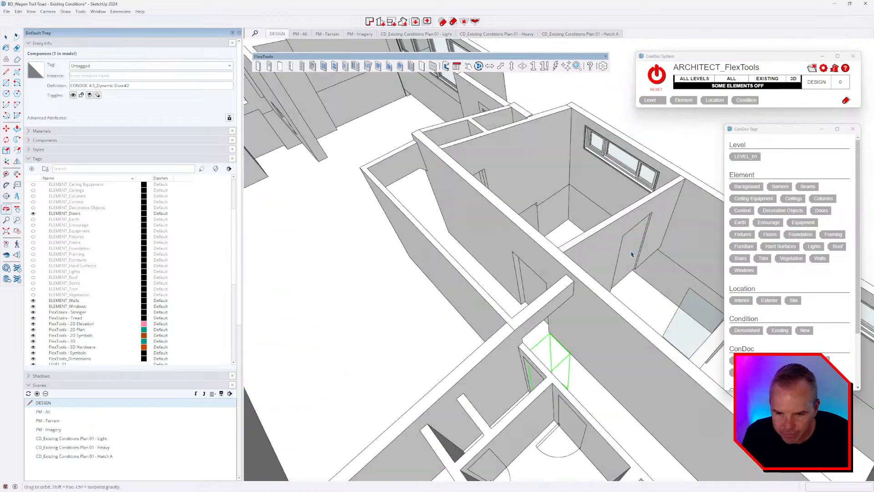
Step: Select both 2_Glass groups
scroll(519, 273, "down", 3)
middle_click_drag(523, 363, 494, 315)
scroll(581, 343, "down", 2)
scroll(581, 343, "up", 3)
scroll(492, 315, "up", 3)
left_click(471, 314)
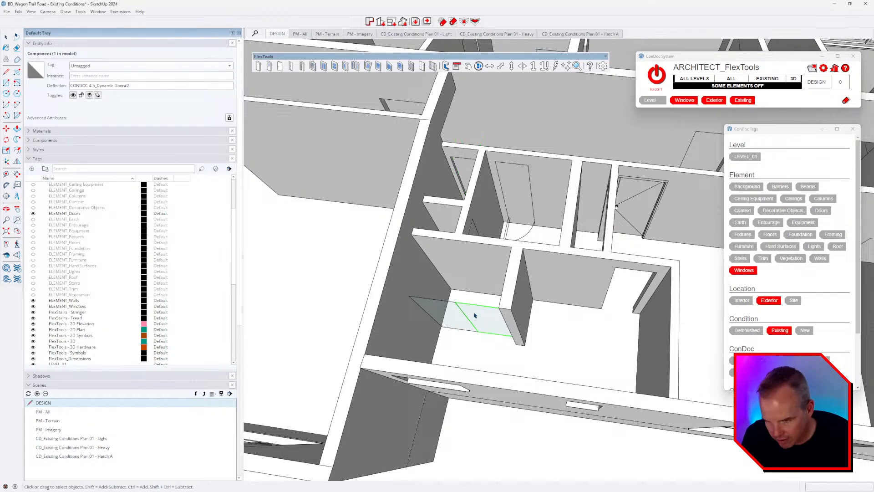
left_click(483, 329, "shift")
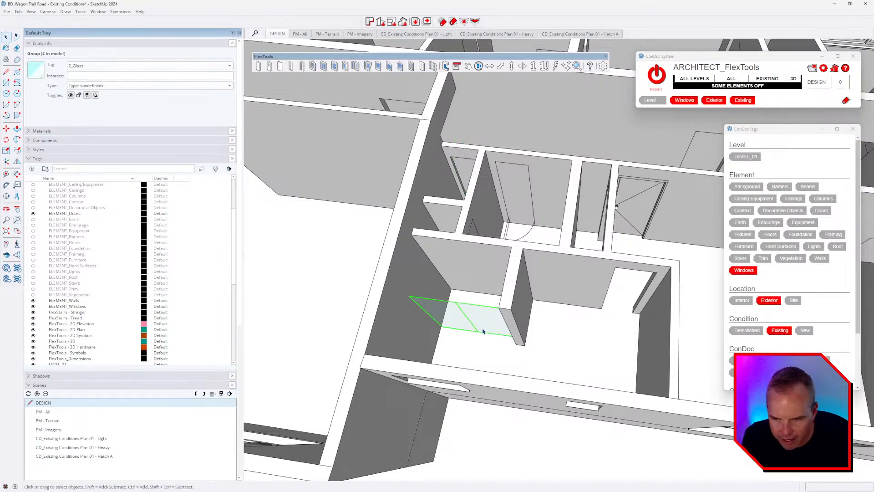
middle_click_drag(484, 331, 562, 338)
Step: Swap the glass groups' Windows tag for Fixtures, then deselect
left_click(751, 272)
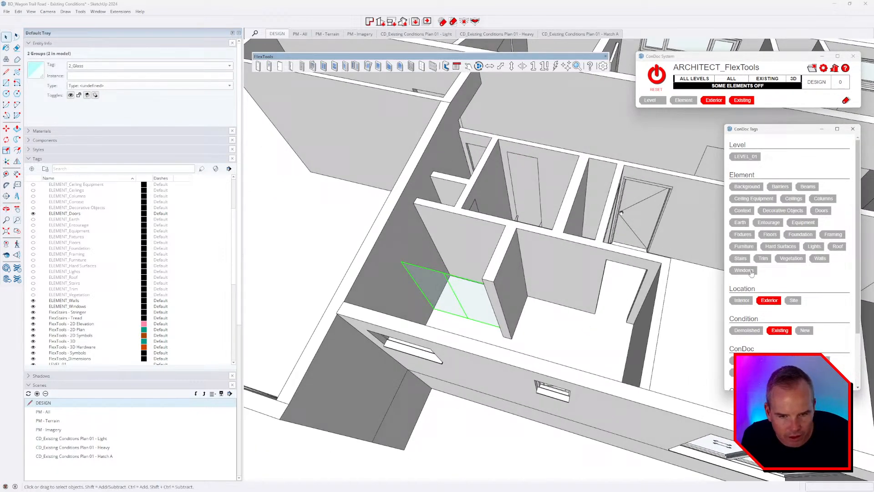
left_click(742, 234)
middle_click_drag(605, 323, 427, 287)
scroll(544, 335, "down", 4)
left_click(539, 339)
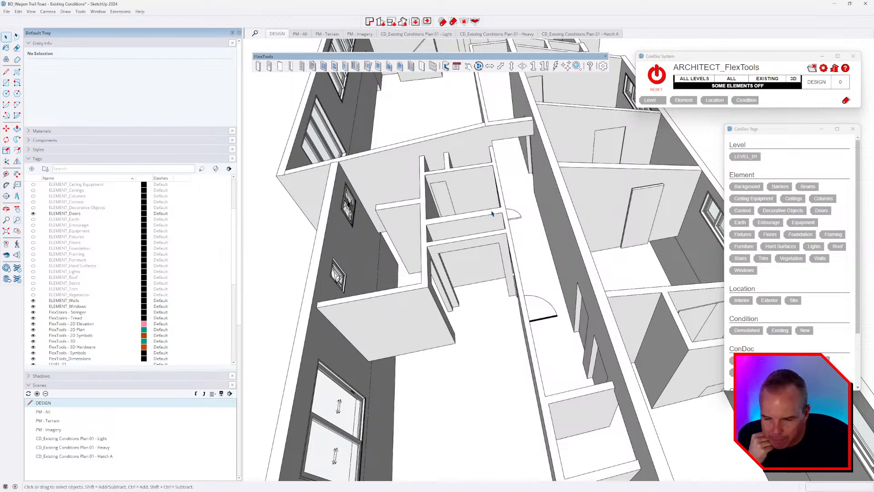
Step: Orbit and zoom around the house to check the new doors and walls
middle_click_drag(475, 304, 525, 324)
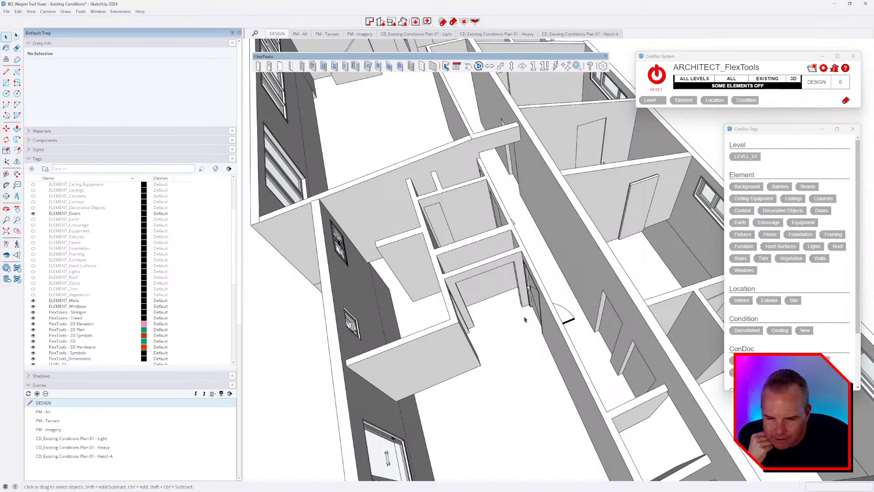
scroll(525, 320, "up", 10)
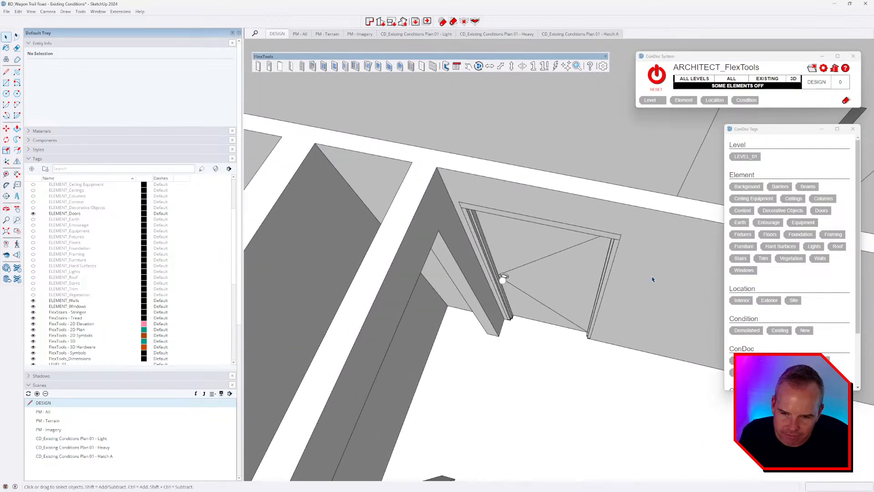
middle_click_drag(652, 279, 610, 277)
scroll(531, 240, "down", 2)
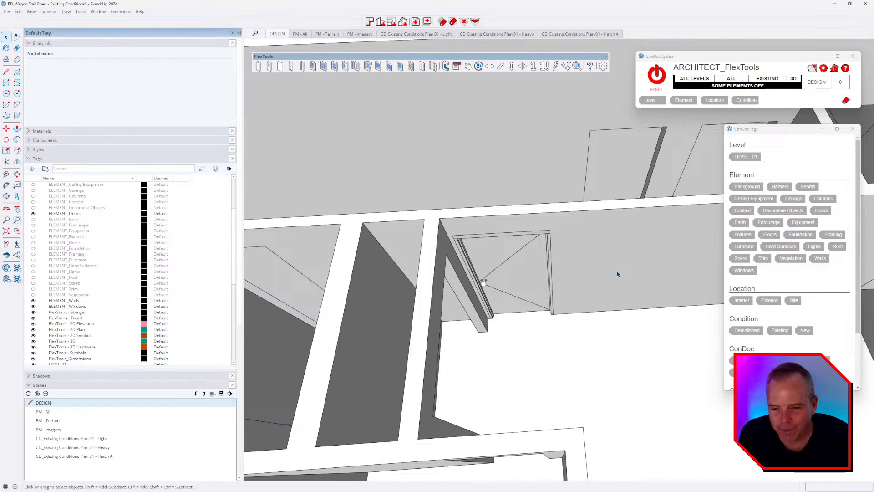
scroll(618, 273, "down", 10)
middle_click_drag(579, 372, 455, 248)
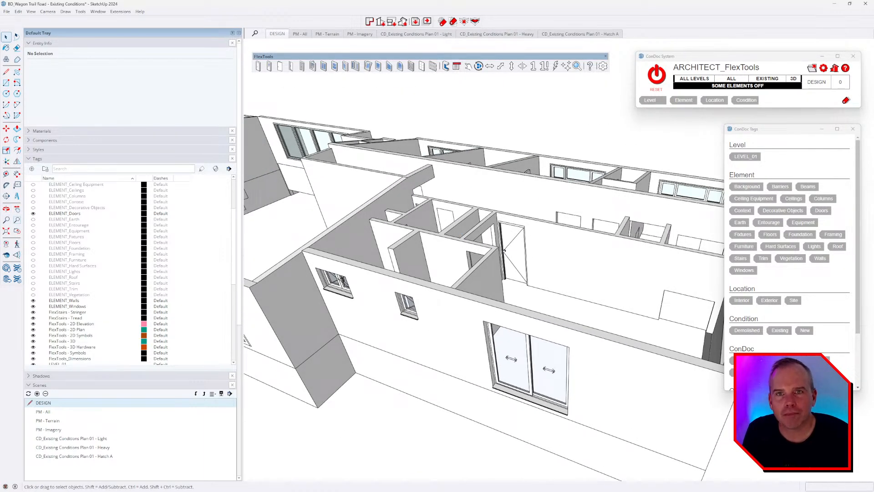
middle_click_drag(574, 353, 551, 294)
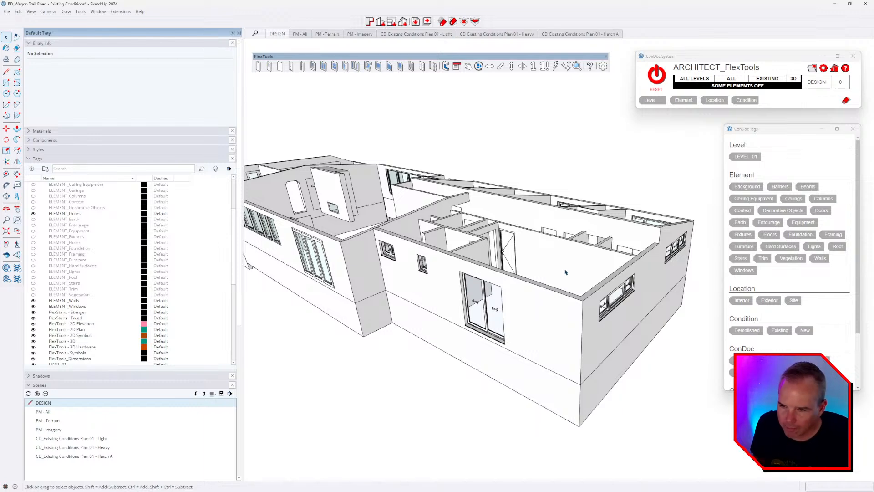
middle_click_drag(564, 271, 544, 258)
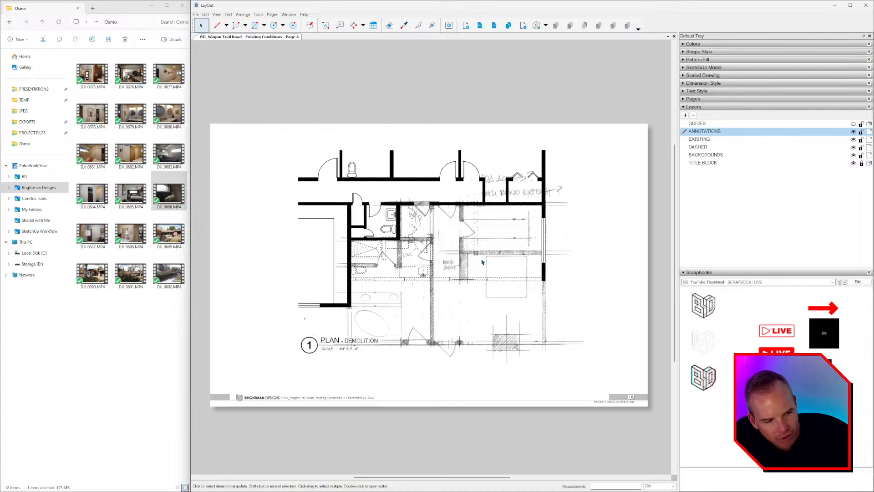
Step: Pan the LayOut Plan – Demolition page up slightly
middle_click_drag(430, 238, 435, 237)
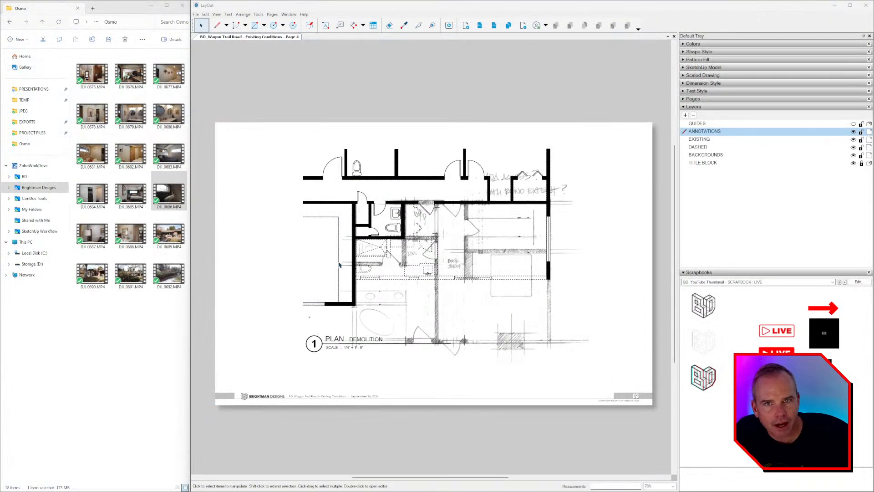
middle_click_drag(397, 265, 398, 250)
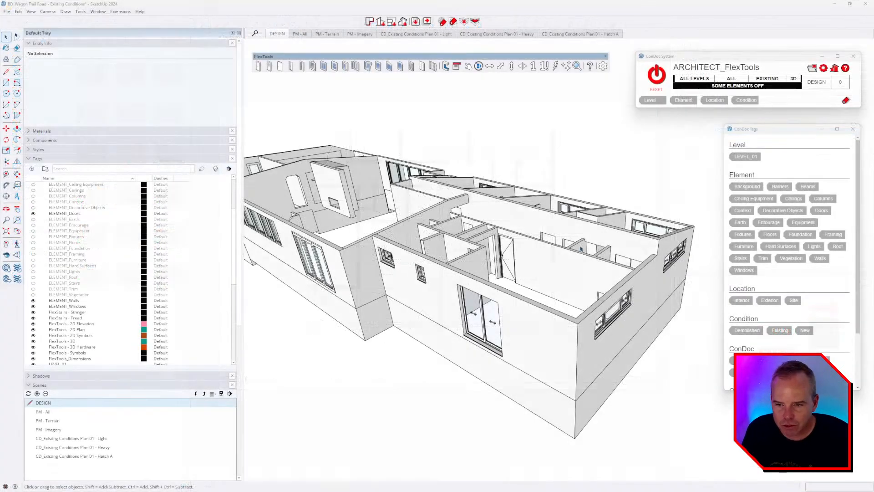
Step: Orbit and zoom around the Level 01 house to inspect its doors and windows, then switch windows
middle_click_drag(510, 268, 540, 276)
middle_click_drag(587, 297, 565, 296)
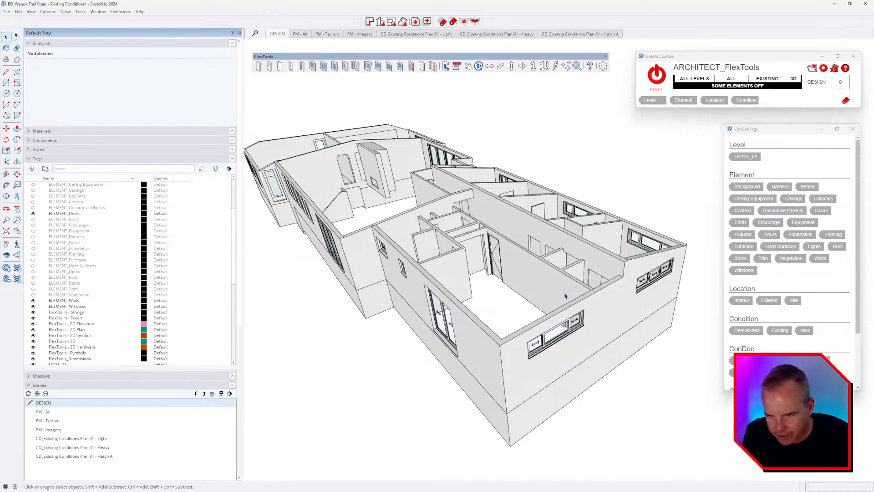
middle_click_drag(564, 296, 586, 265)
scroll(579, 263, "down", 3)
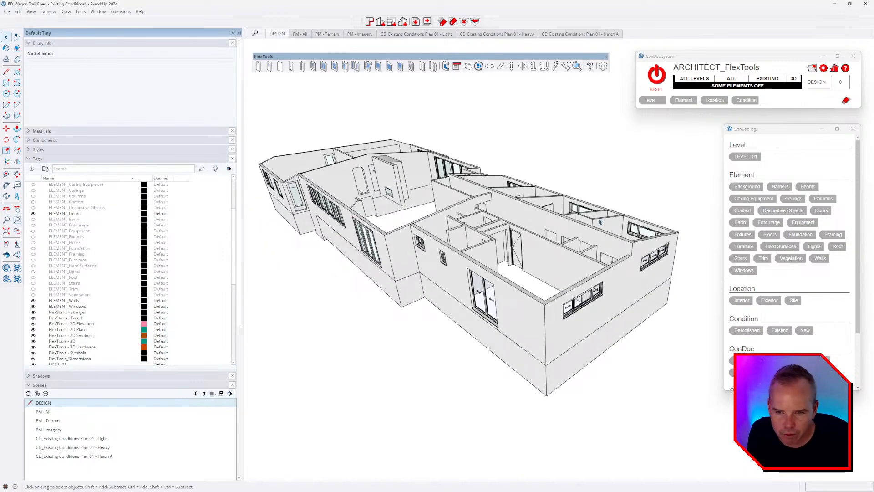
middle_click_drag(627, 284, 558, 345)
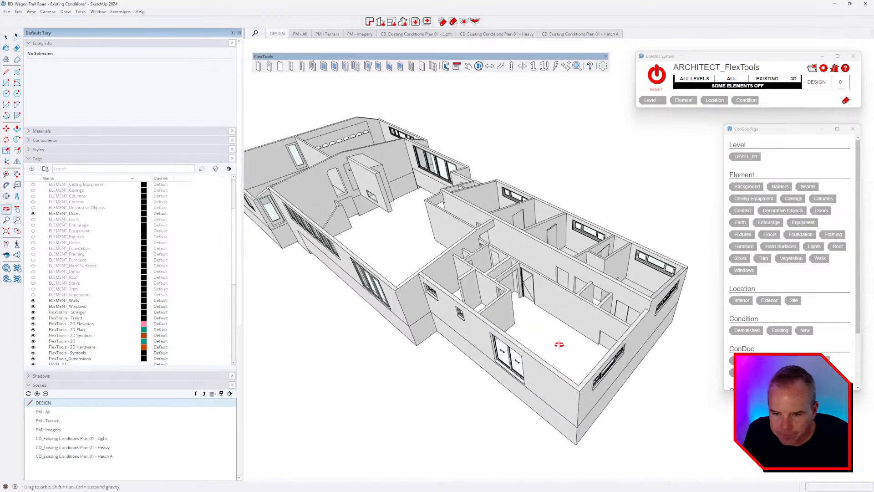
scroll(555, 331, "down", 2)
scroll(624, 374, "up", 3)
scroll(624, 374, "up", 1)
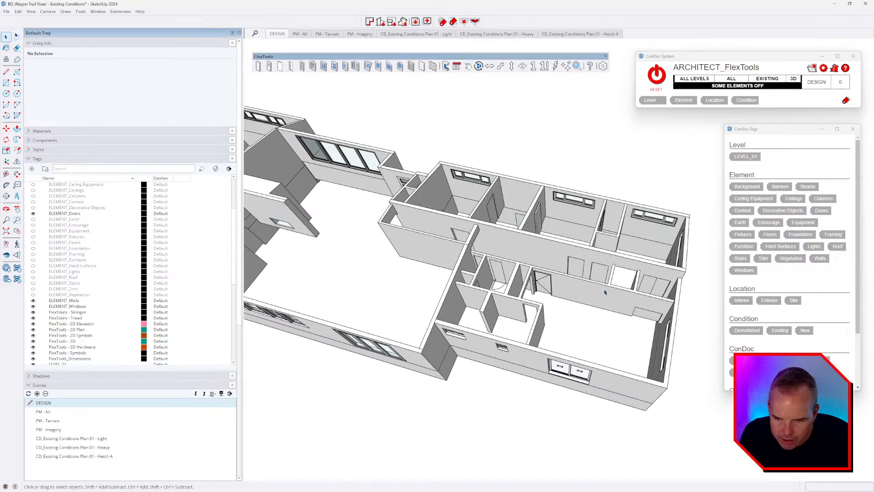
middle_click_drag(605, 292, 527, 254)
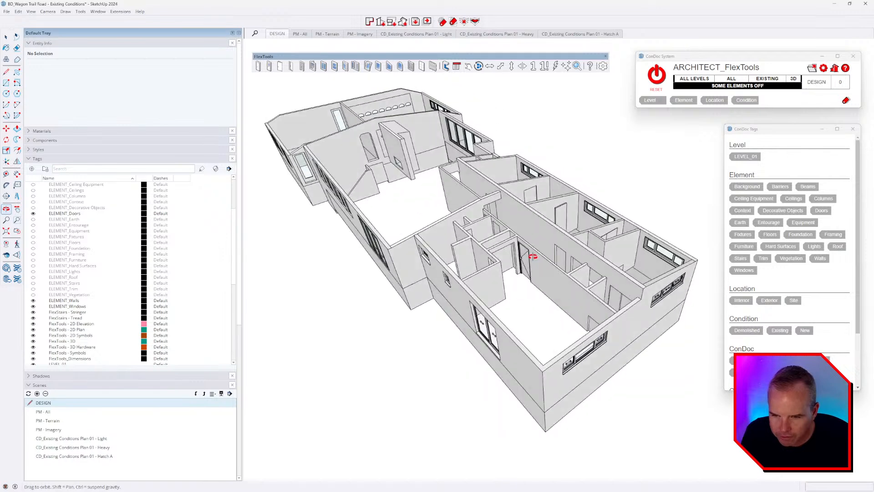
scroll(523, 261, "up", 5)
scroll(522, 269, "up", 2)
key("alt+Tab")
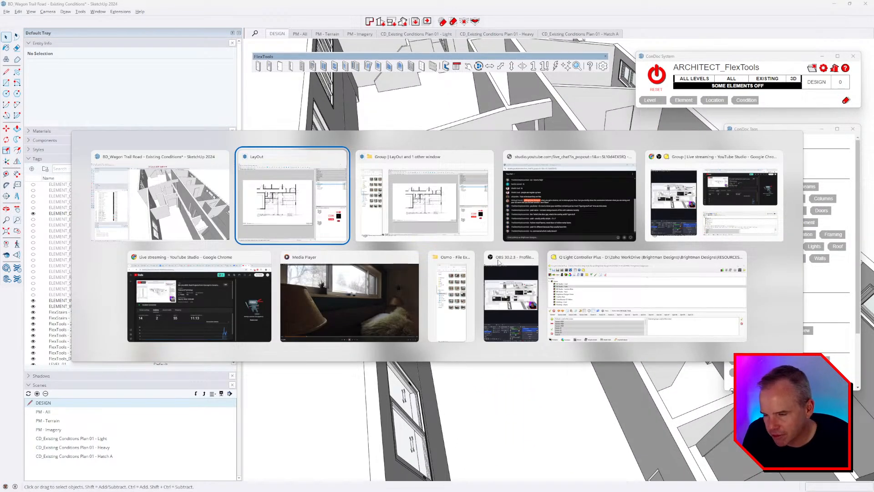
key("Escape")
key("super")
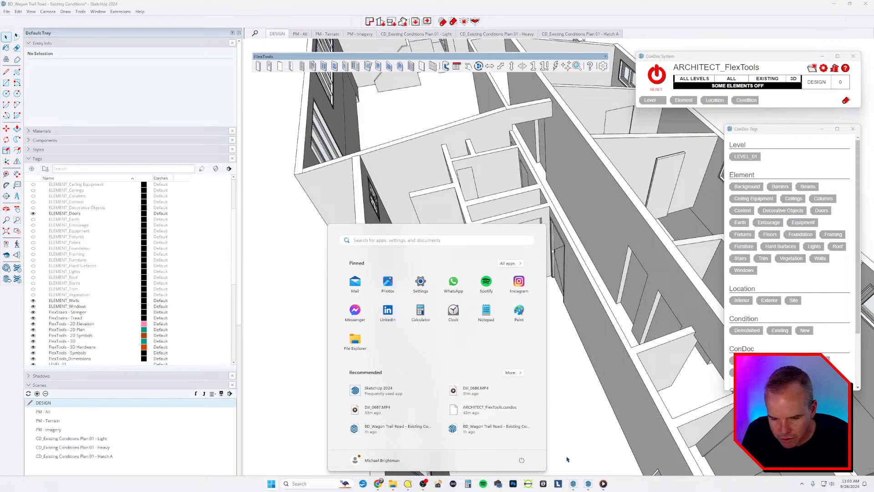
right_click(573, 483)
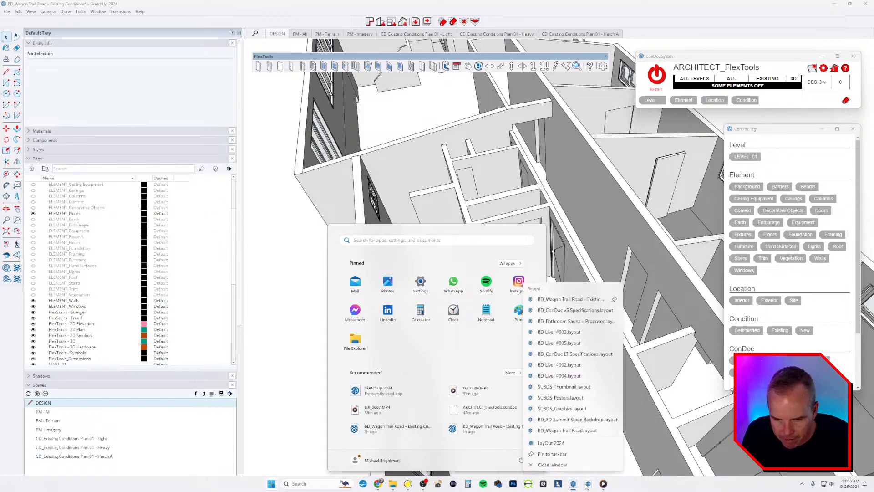
right_click(588, 484)
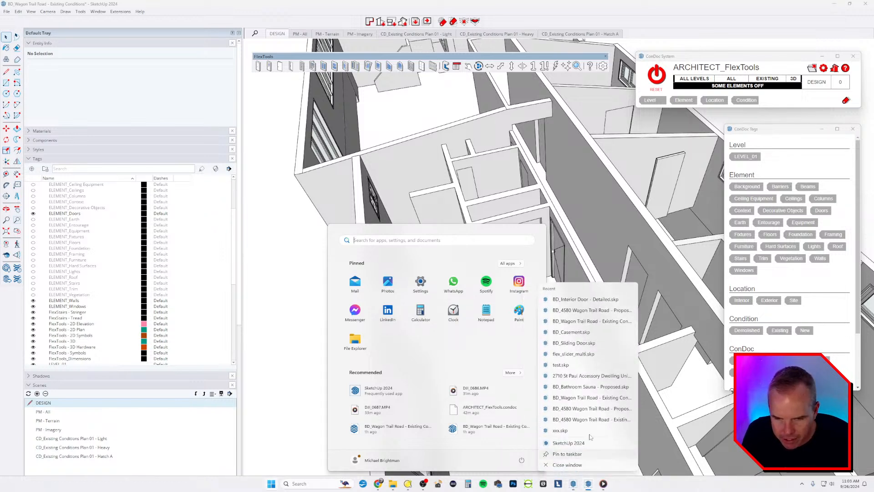
left_click(602, 313)
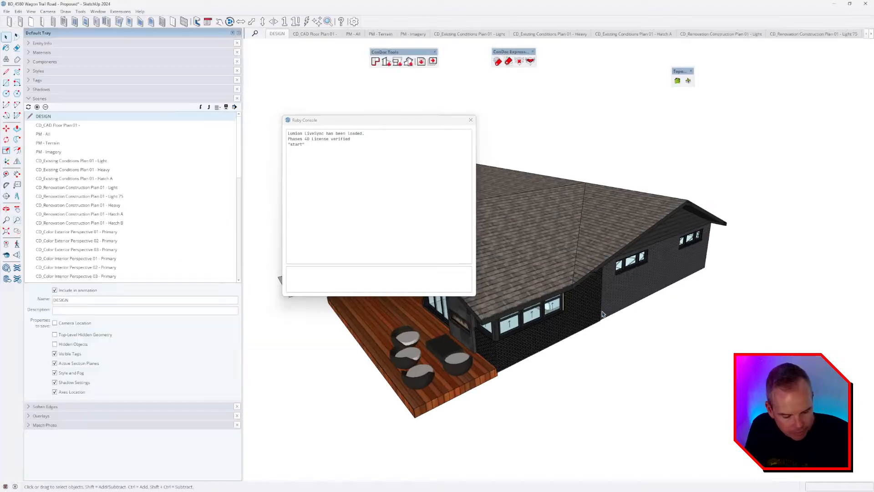
Step: Close the Ruby Console and zoom in to the bathroom pocket door
left_click(471, 120)
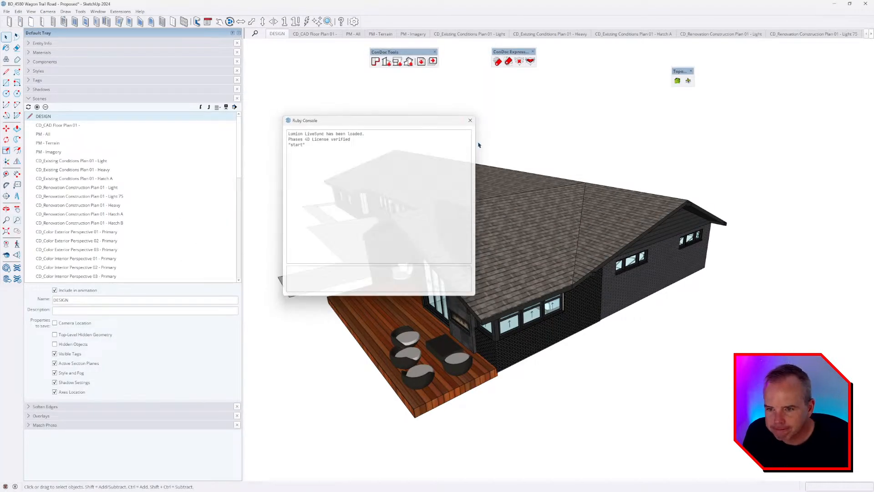
middle_click_drag(492, 214, 504, 278)
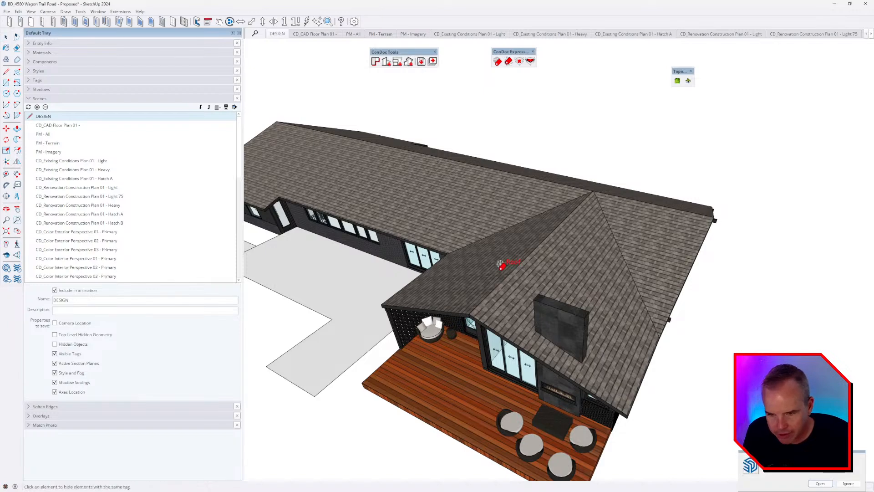
scroll(504, 262, "up", 10)
scroll(532, 299, "up", 12)
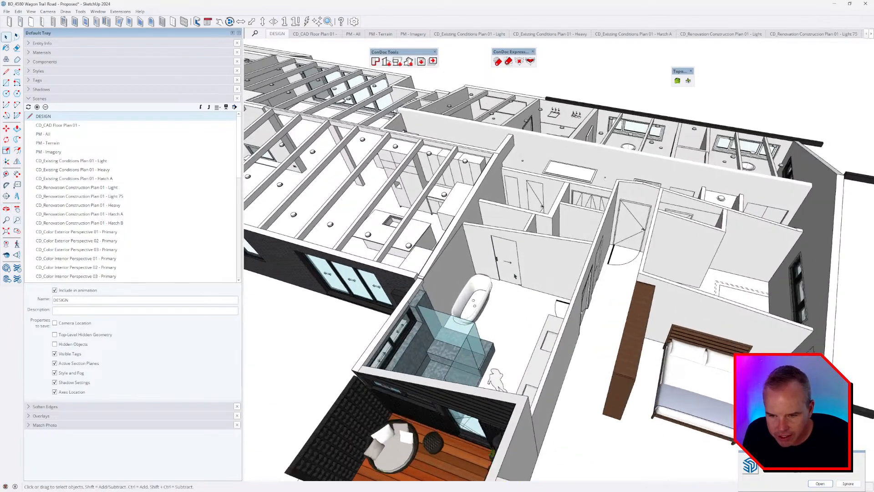
scroll(565, 235, "up", 3)
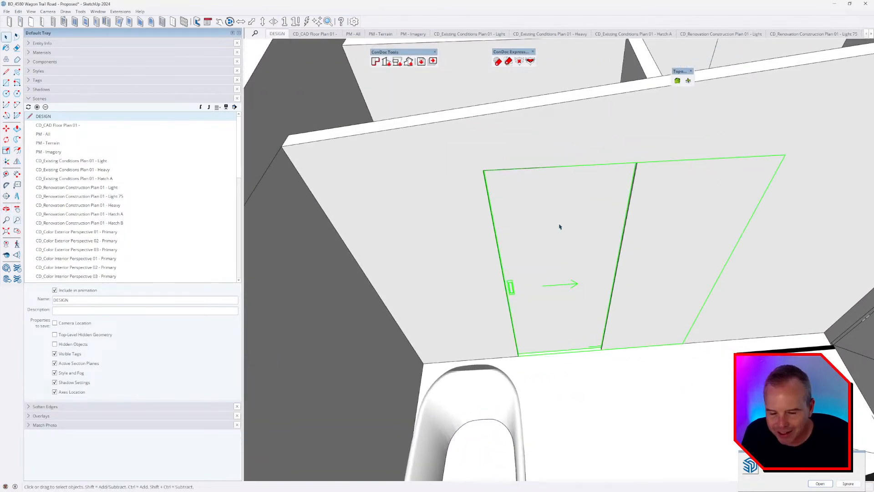
Step: Save the pocket door component at its current scale as BD_Pocket Door.skp in RESOURCES > BD COMPONENTS > DOORS
right_click(542, 229)
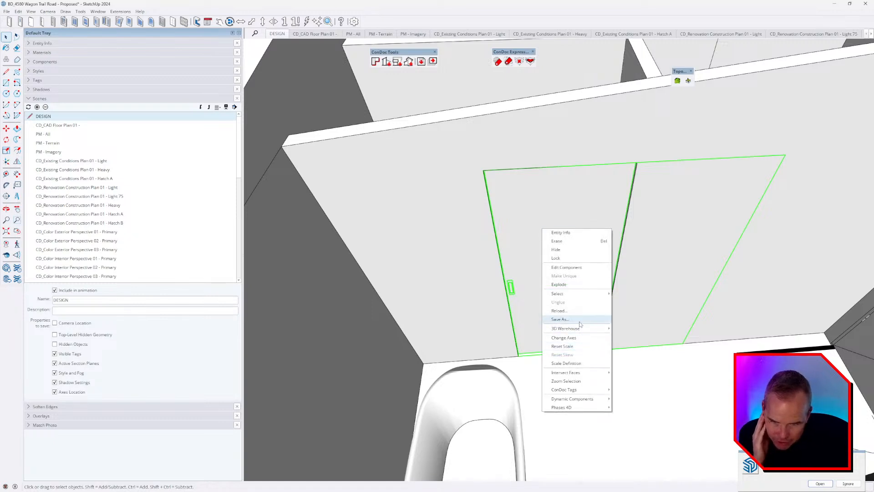
left_click(549, 319)
left_click(444, 258)
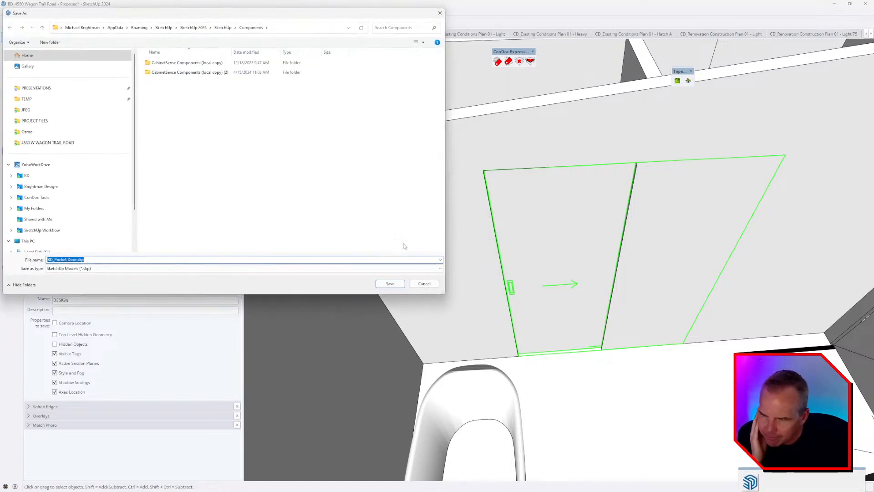
left_click(36, 187)
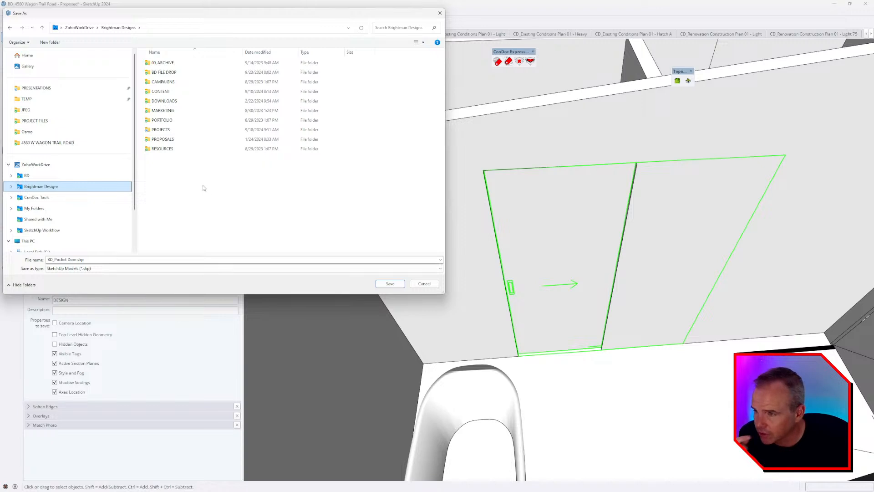
double_click(167, 148)
double_click(165, 63)
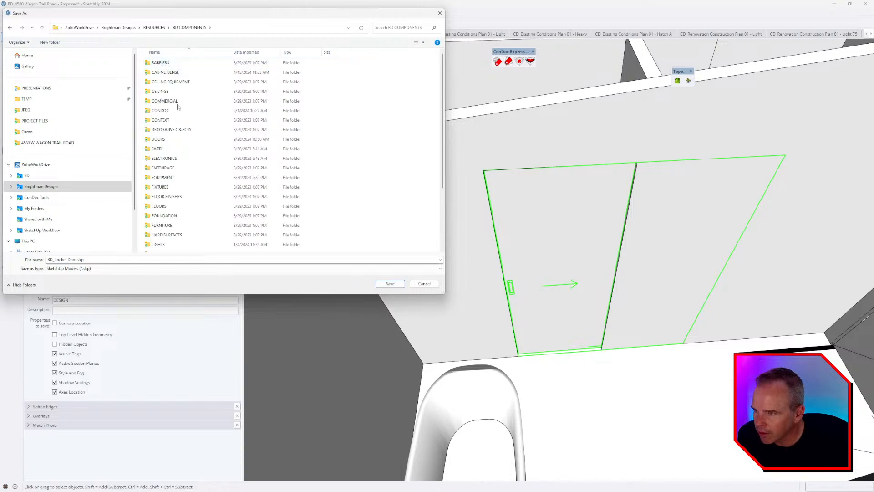
double_click(172, 151)
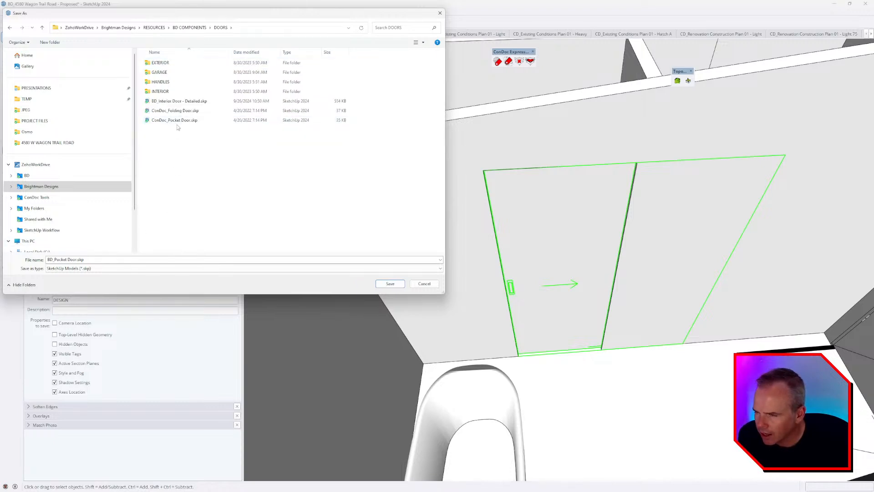
left_click(388, 286)
Step: Orbit around the walls, select the hinged door, and swing round to the hallway side
scroll(418, 258, "down", 4)
middle_click_drag(508, 256, 309, 238)
middle_click_drag(499, 287, 383, 362)
left_click(495, 306)
scroll(494, 305, "down", 2)
scroll(531, 322, "down", 4)
middle_click_drag(531, 323, 705, 343)
scroll(633, 262, "up", 3)
middle_click_drag(628, 259, 452, 305)
scroll(535, 304, "up", 5)
Step: Save the bifold door component as flex_bifold.skp in the DOORS folder
right_click(535, 304)
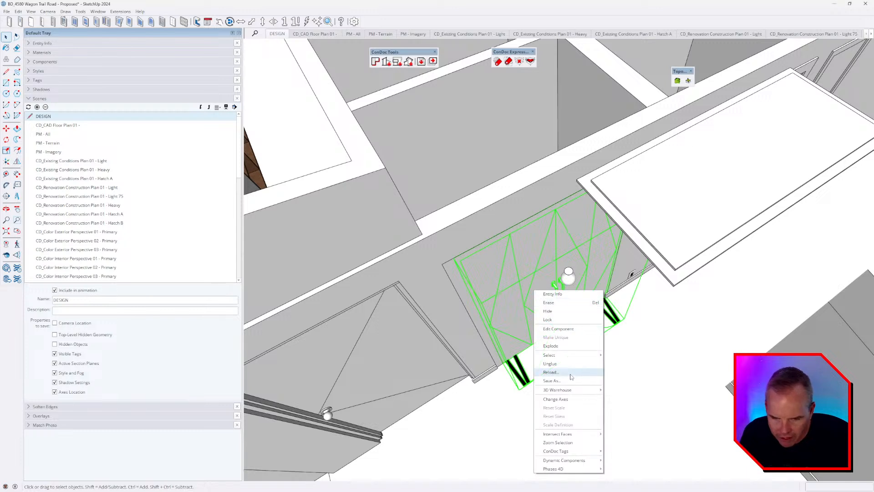
left_click(564, 397)
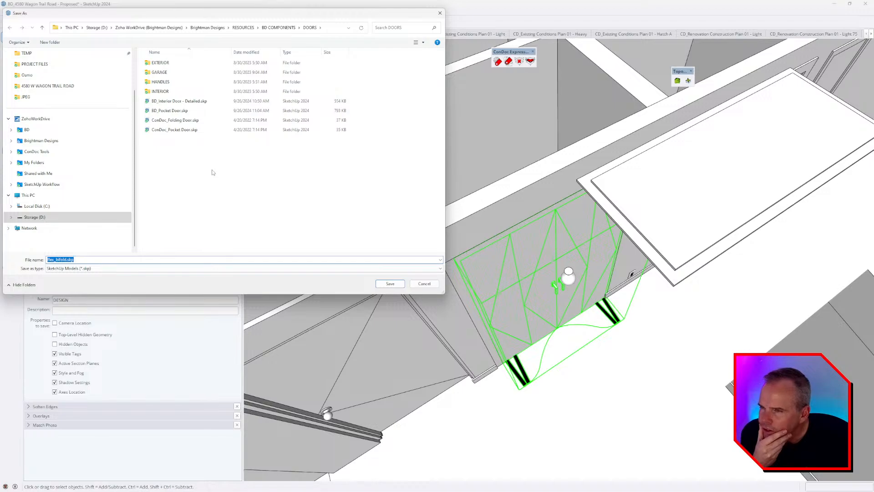
left_click(390, 283)
scroll(541, 286, "down", 6)
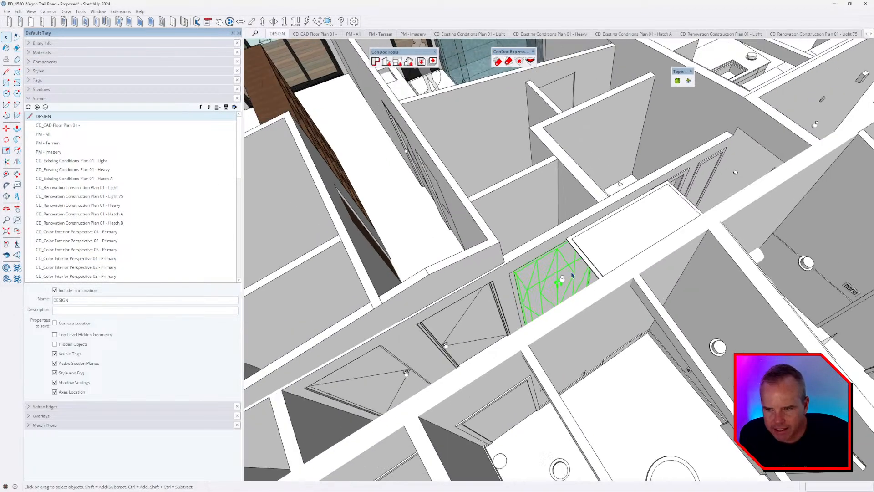
middle_click_drag(516, 247, 492, 312)
scroll(499, 345, "up", 5)
middle_click_drag(499, 346, 625, 265)
Step: Start saving the window component, then cancel and dismiss the warning
right_click(624, 266)
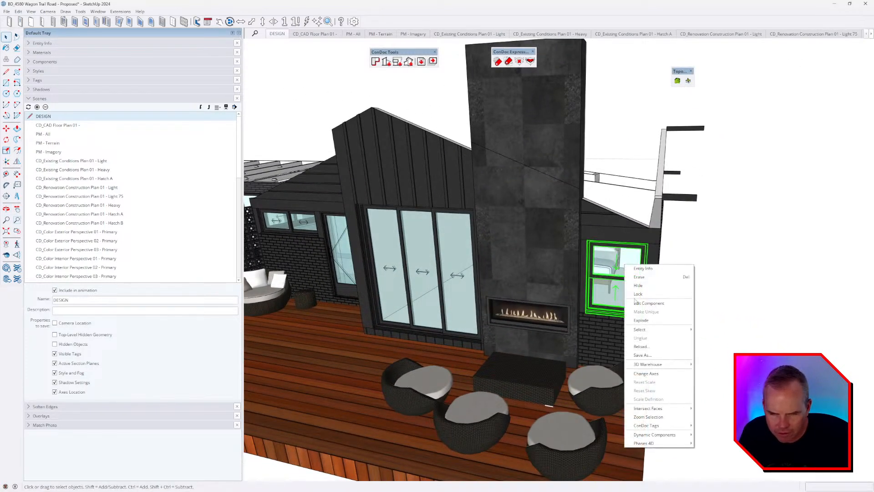
left_click(642, 356)
key("Escape")
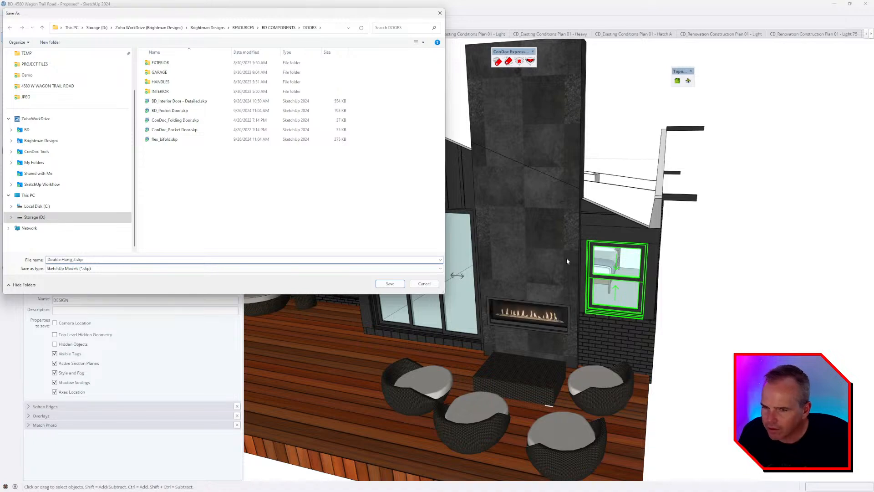
key("Escape")
middle_click_drag(393, 269, 605, 271)
Step: Save the three-panel sliding door component as flex_slider_multi.skp in the DOORS folder
left_click(470, 258)
scroll(469, 258, "up", 3)
scroll(470, 258, "up", 2)
right_click(472, 250)
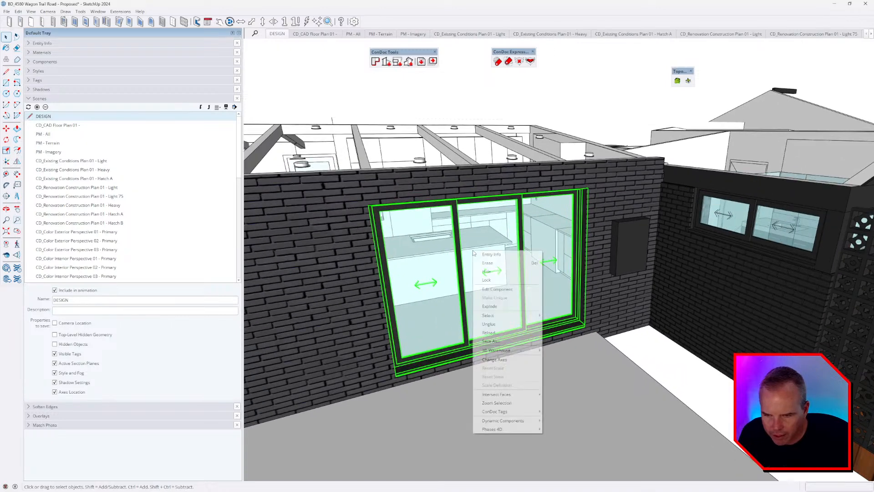
left_click(495, 338)
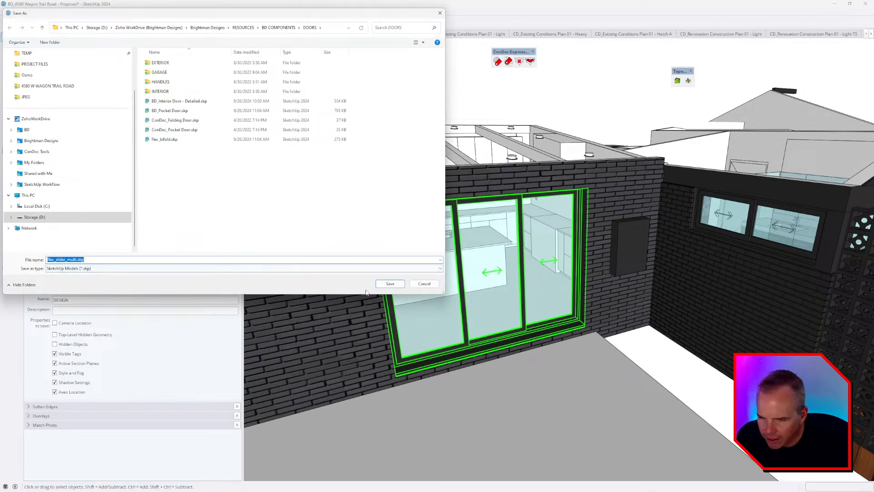
left_click(386, 284)
middle_click_drag(313, 191, 351, 318)
middle_click_drag(500, 340, 396, 332)
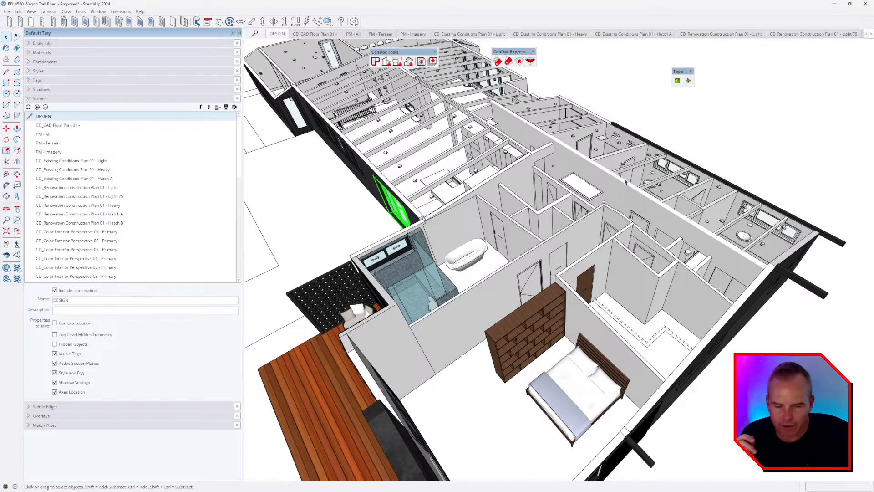
Step: Close the Proposed model and orbit the Existing model to the three-pane sliding door
left_click(865, 4)
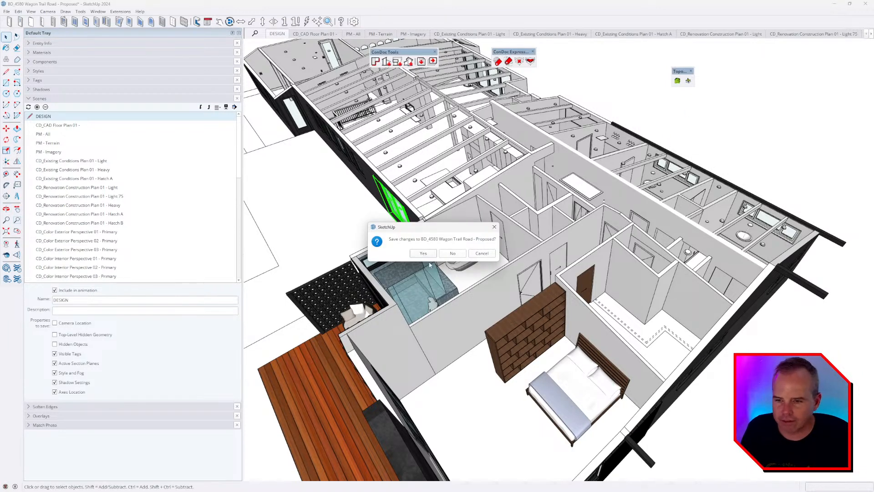
left_click(453, 254)
scroll(438, 218, "down", 6)
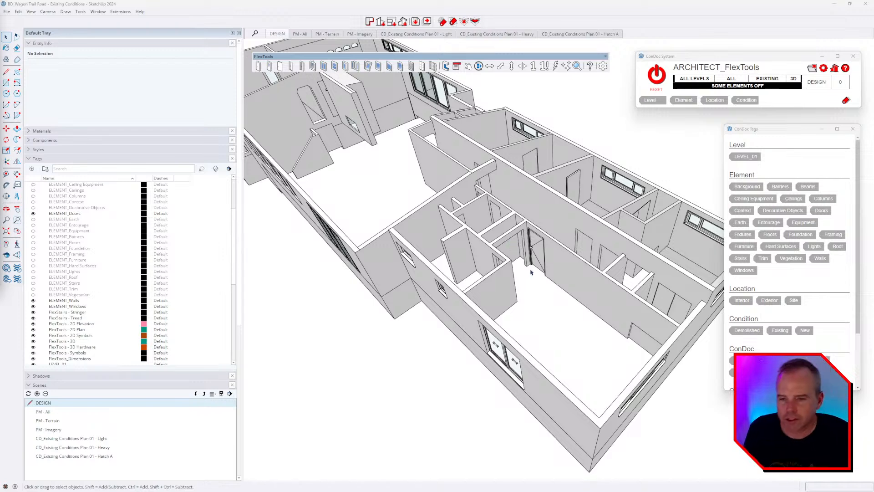
middle_click_drag(531, 271, 542, 235)
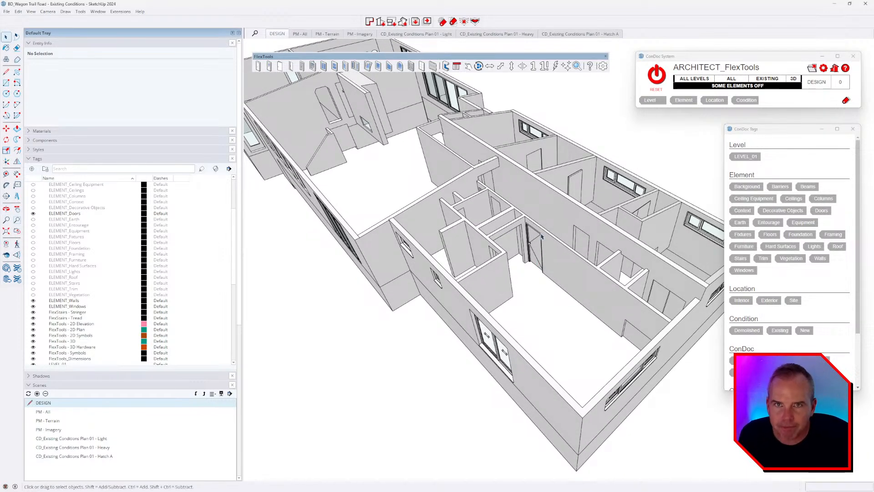
middle_click_drag(534, 275, 588, 269)
scroll(614, 307, "down", 3)
scroll(416, 298, "up", 5)
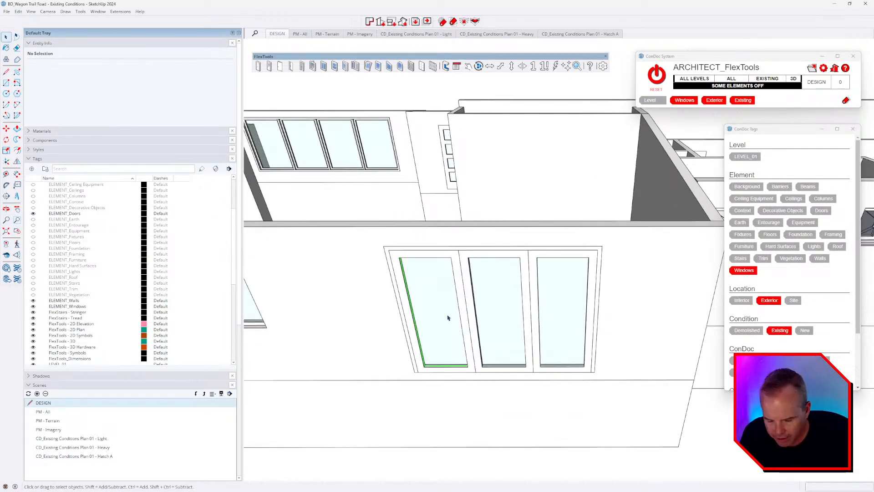
middle_click_drag(446, 318, 446, 299)
scroll(388, 243, "up", 3)
Step: Delete the door's left sash, outer frame and middle sash, then undo the last two deletions
left_click(389, 243)
key("Delete")
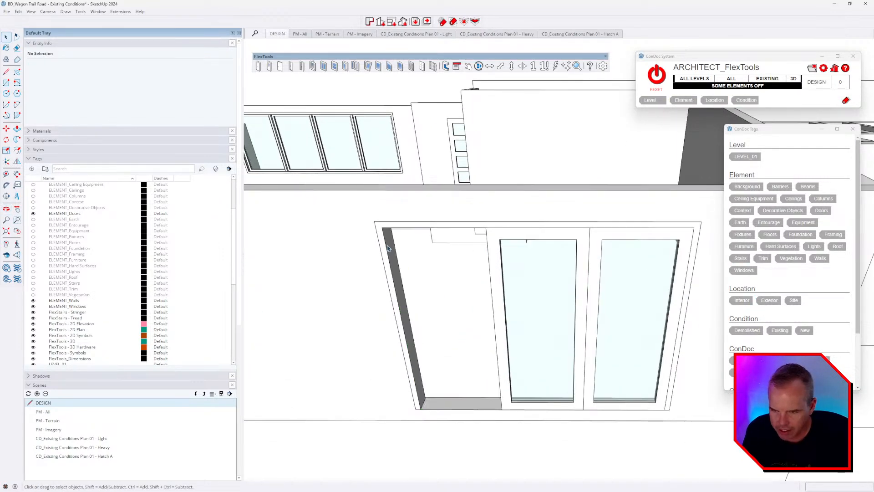
left_click(393, 253)
key("Delete")
left_click(498, 283)
key("Delete")
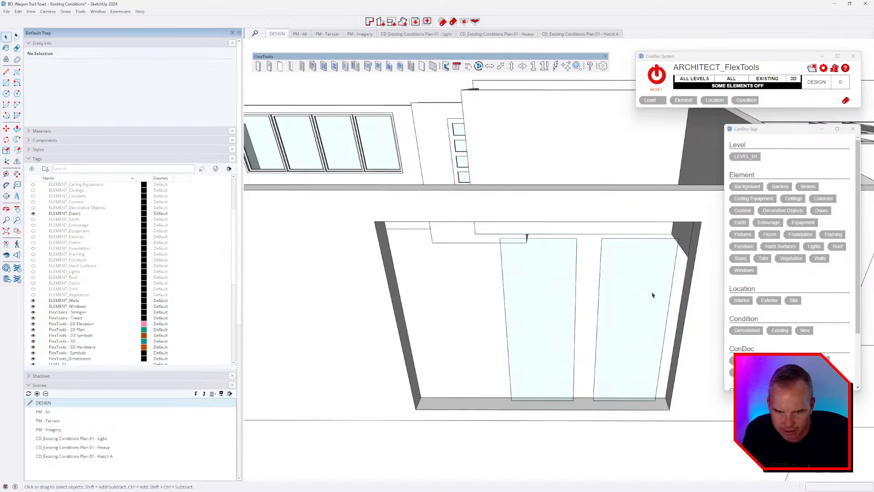
middle_click_drag(651, 293, 651, 279)
key("ctrl+z")
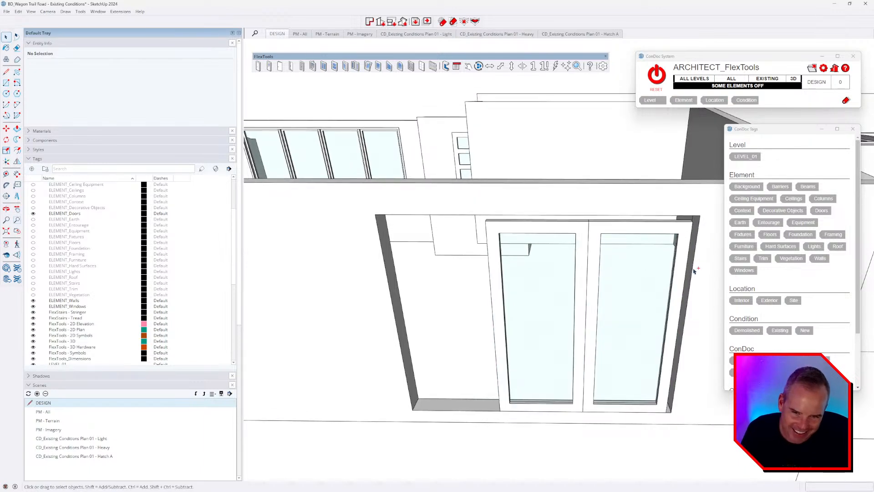
key("ctrl+z")
Step: Delete the existing door frame group and the right and left glass sashes
left_click(695, 223)
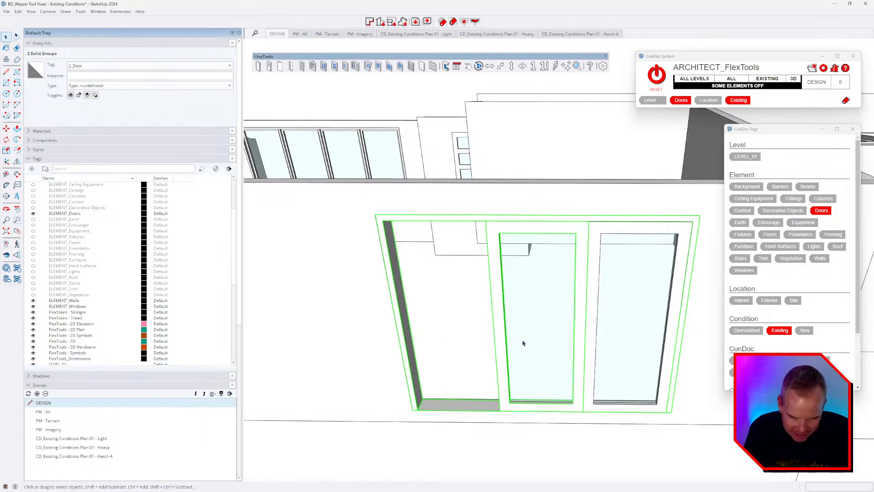
key("Delete")
left_click(602, 328)
key("Delete")
left_click(565, 328)
key("Delete")
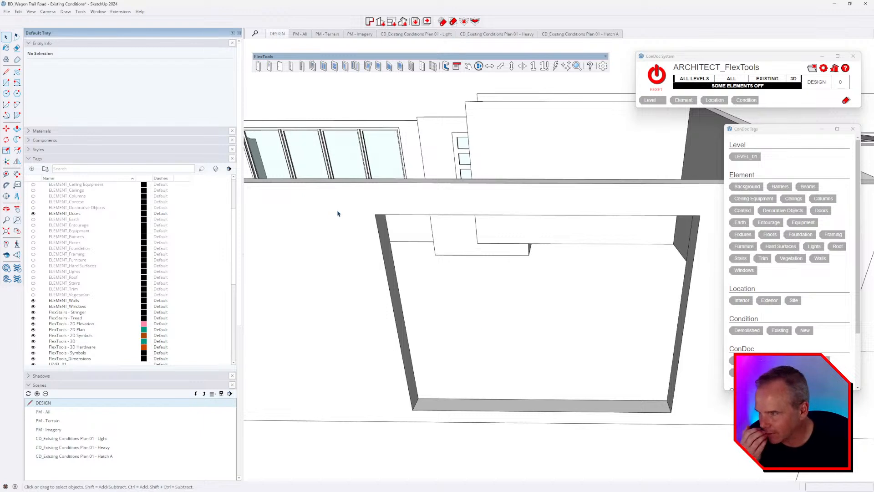
left_click(577, 66)
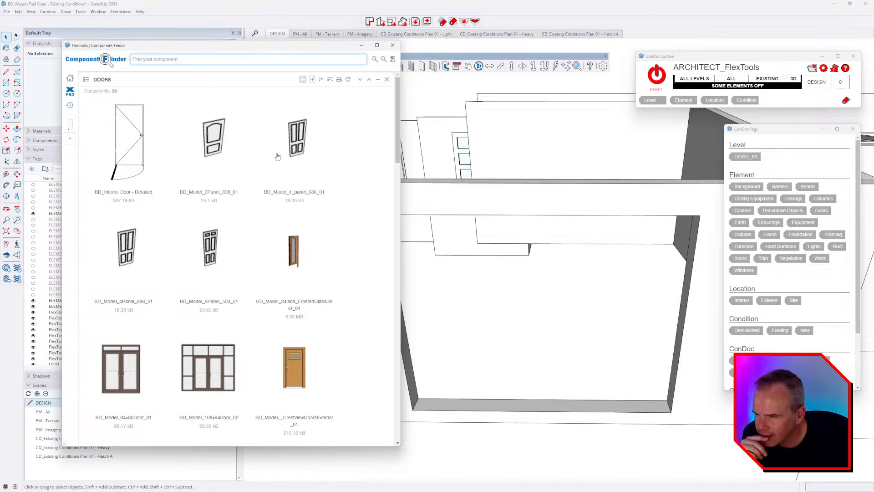
Step: Add the DOORS folder as a Component Finder source and scroll to flex_slider_multi
scroll(328, 166, "down", 12)
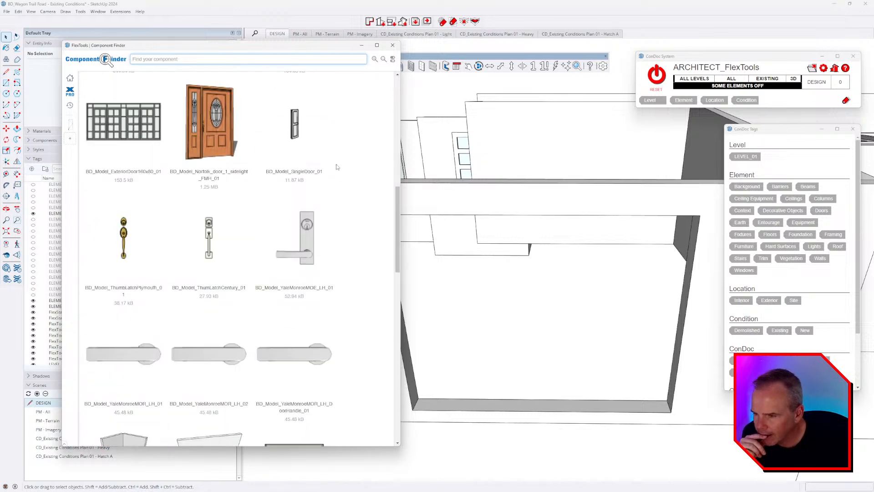
scroll(337, 167, "down", 12)
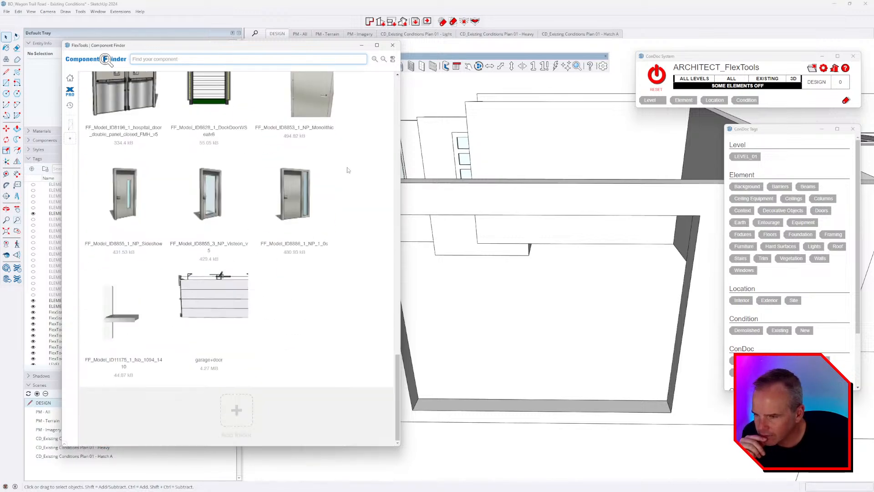
scroll(364, 196, "up", 4)
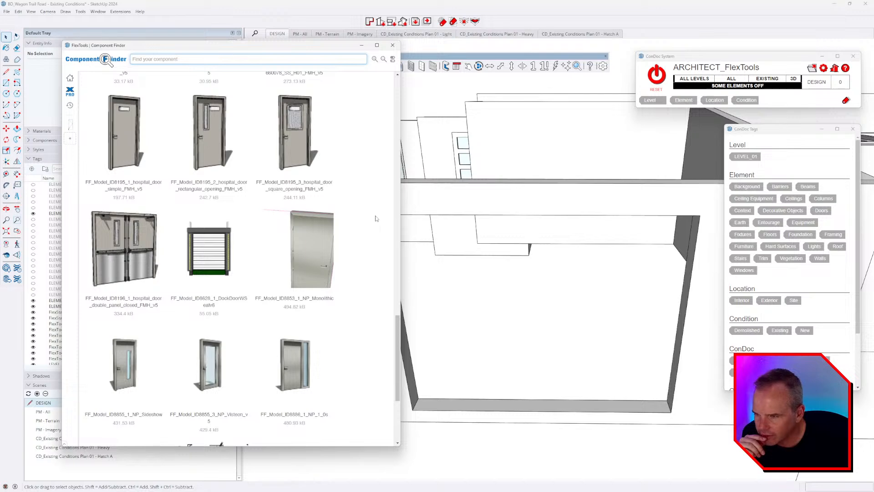
scroll(376, 219, "up", 8)
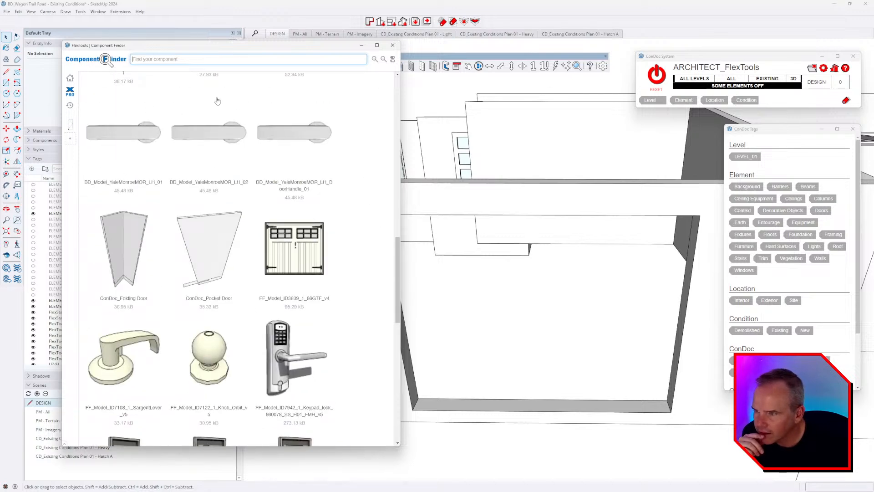
scroll(255, 113, "up", 9)
scroll(312, 131, "up", 7)
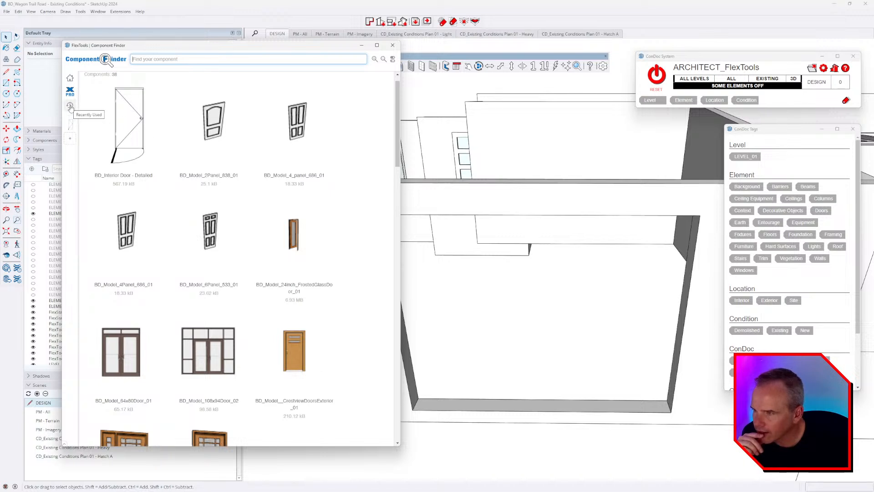
left_click(70, 142)
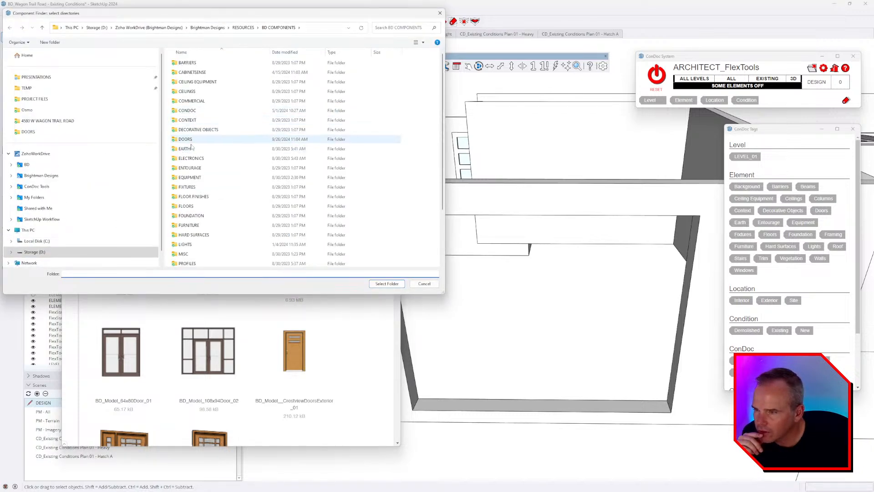
double_click(190, 139)
left_click(387, 284)
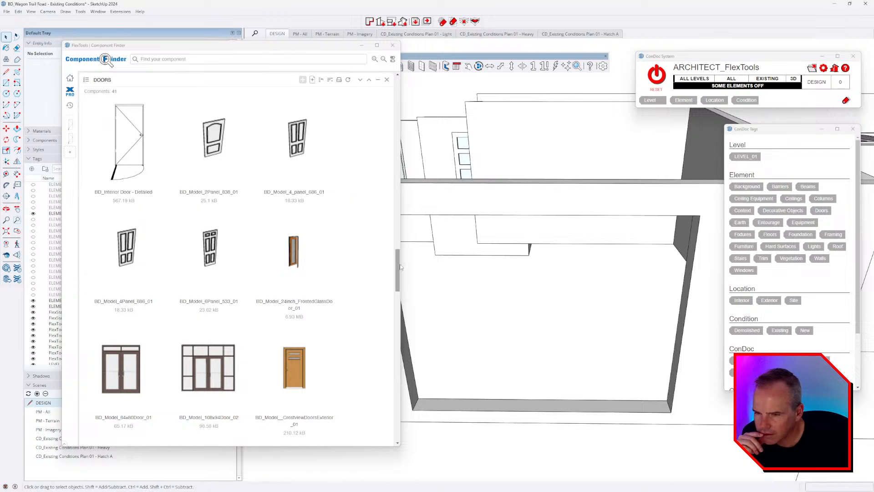
left_click_drag(397, 267, 395, 416)
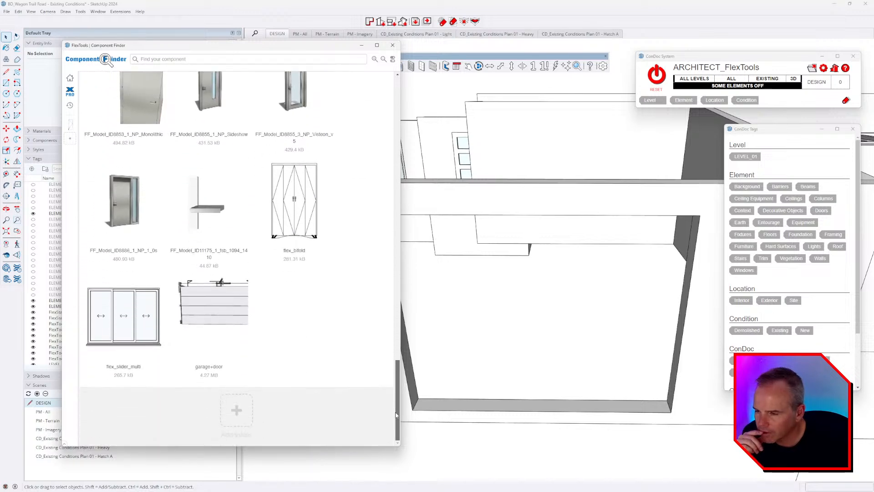
Step: Place the flex_slider_multi sliding door from the Component Finder near the empty wall opening
left_click(129, 322)
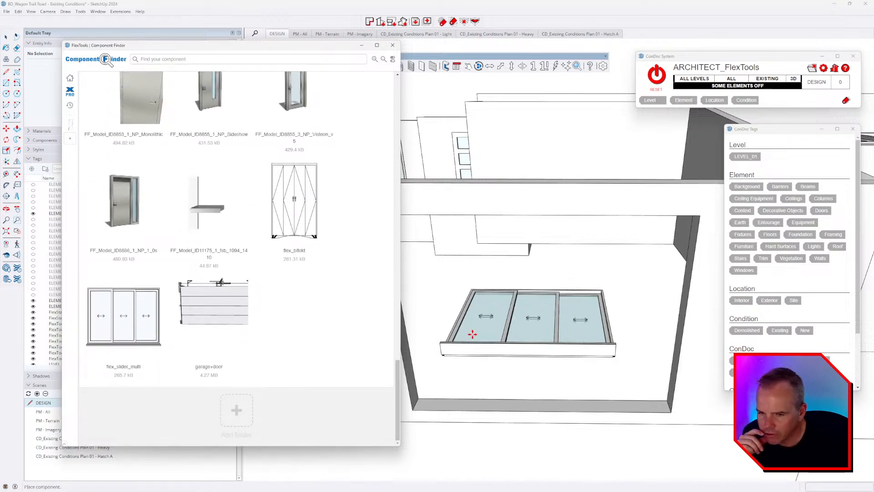
left_click(440, 412)
middle_click_drag(443, 413, 563, 396)
scroll(527, 413, "up", 4)
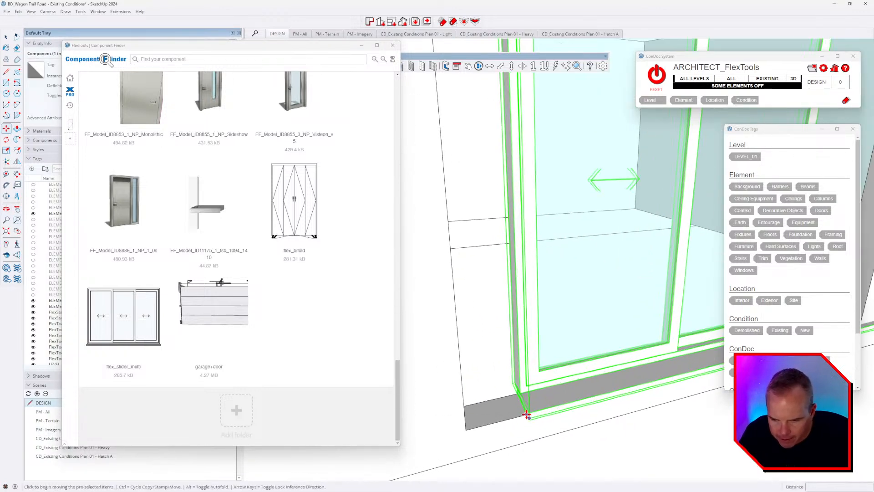
scroll(526, 413, "up", 3)
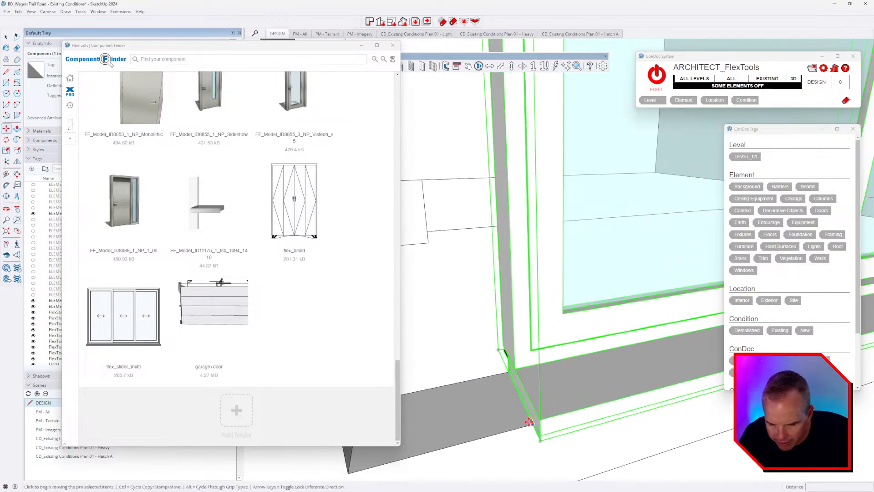
middle_click_drag(529, 422, 490, 389)
Step: Measure from the sliding door's corner with the Tape Measure (T)
key("t")
left_click(505, 349)
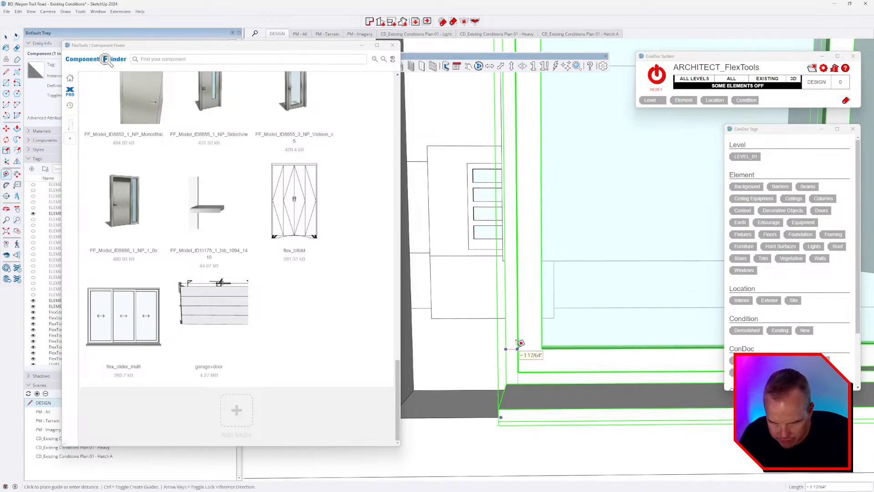
scroll(521, 343, "down", 2)
middle_click_drag(546, 352, 518, 352, "shift")
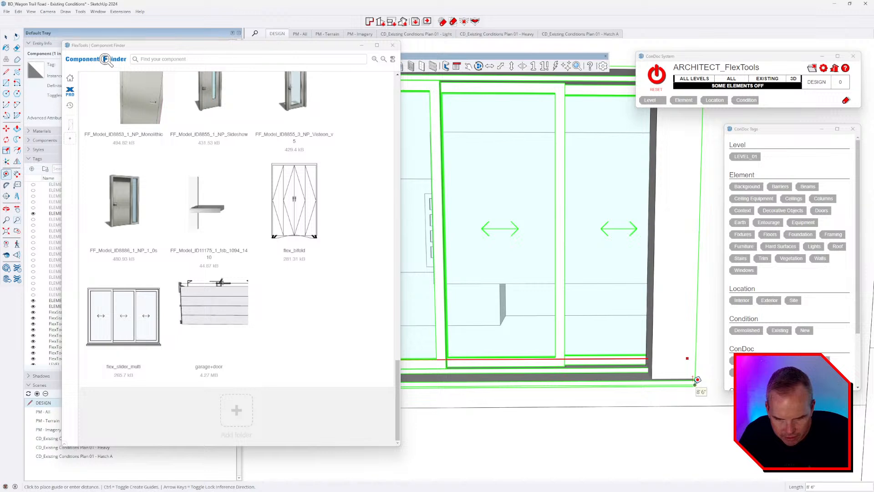
scroll(668, 360, "down", 3)
middle_click_drag(537, 380, 608, 394)
scroll(525, 397, "up", 4)
middle_click_drag(524, 398, 523, 399)
Step: Move the sliding door so its corner sits in the opening's corner
key("m")
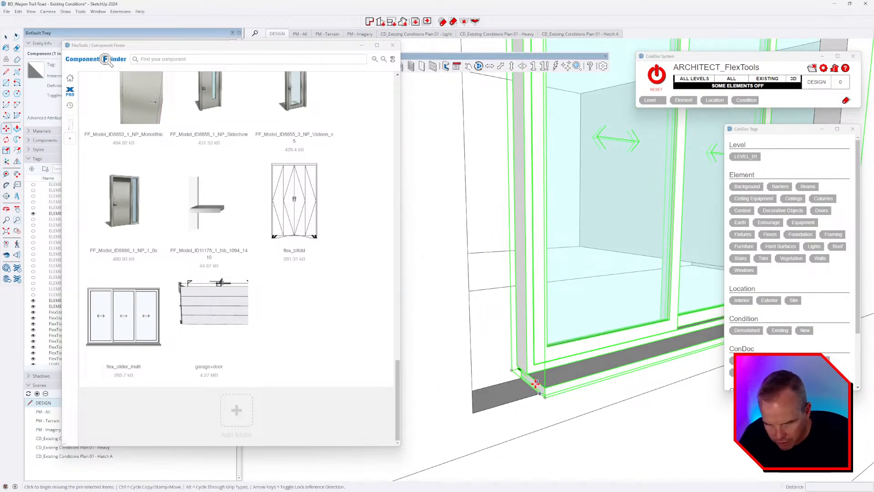
left_click(536, 385)
left_click(473, 385)
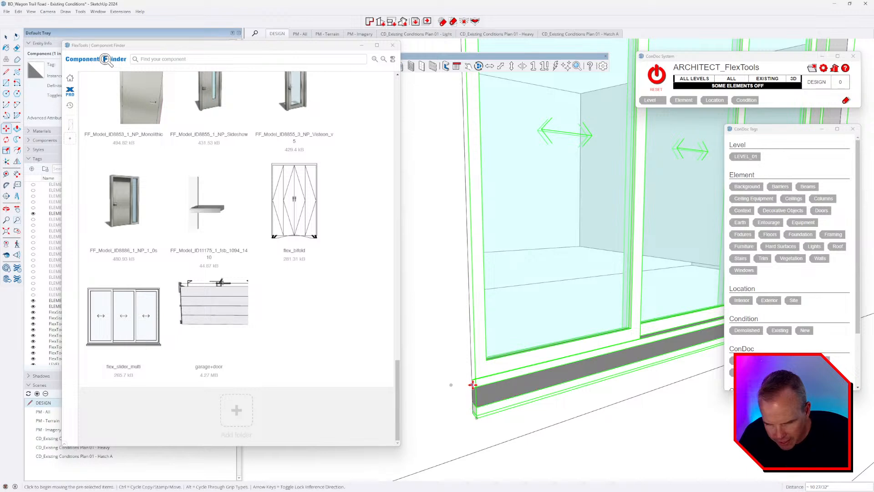
scroll(472, 384, "down", 3)
middle_click_drag(473, 387, 532, 348)
scroll(528, 328, "down", 5)
key("m")
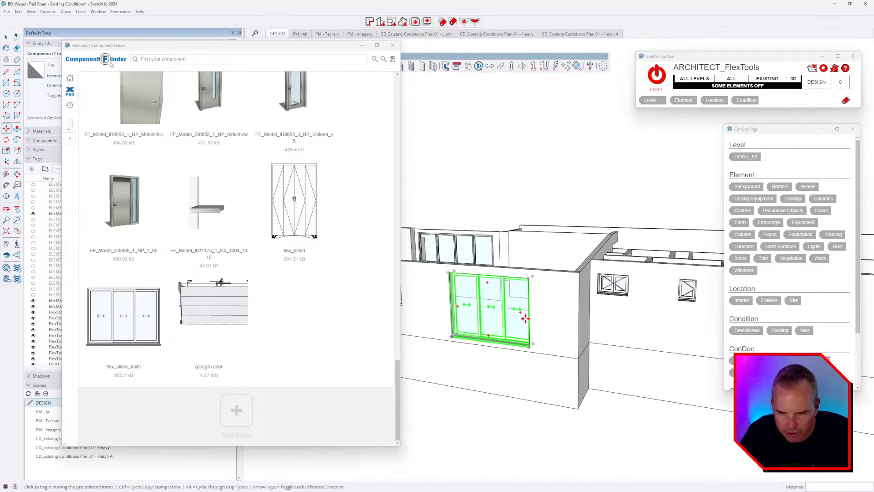
key("space")
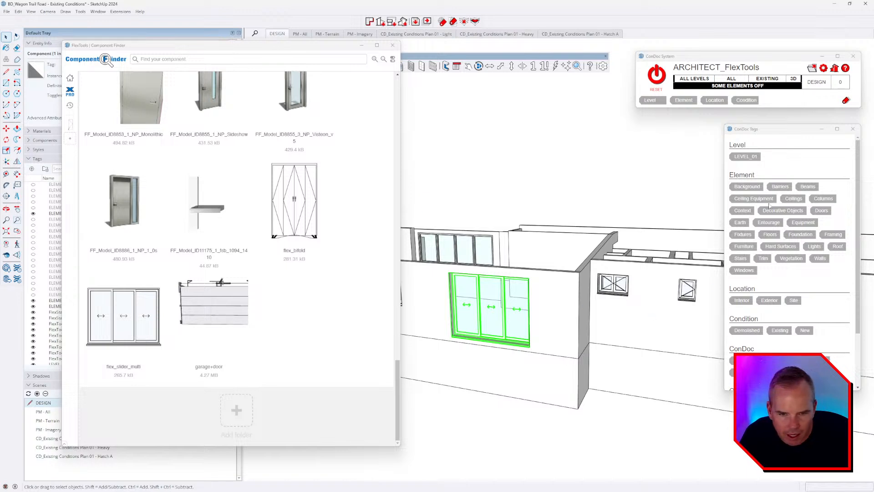
Step: Tag the sliding door LEVEL_01, Doors, Exterior and Existing, then select the neighbouring sliders
left_click(742, 157)
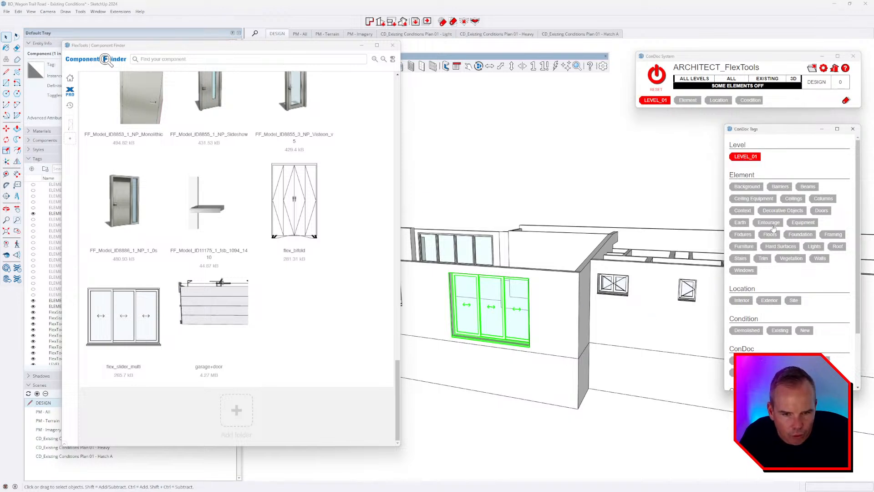
left_click(821, 210)
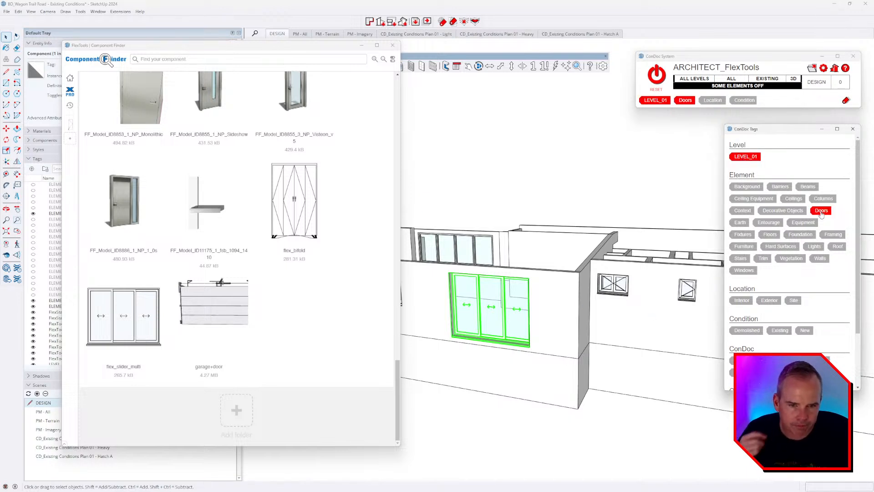
left_click(769, 301)
left_click(779, 330)
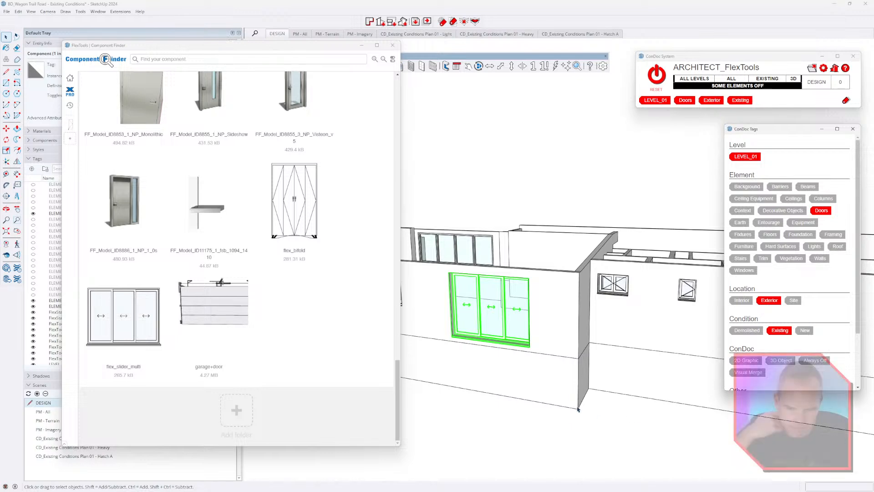
left_click(488, 363)
left_click(496, 320)
scroll(496, 320, "down", 4)
scroll(591, 334, "up", 3)
left_click(640, 327)
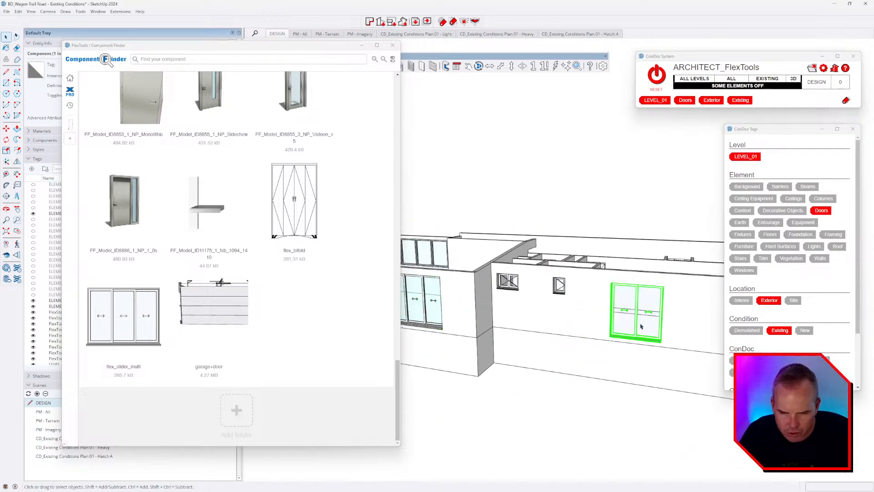
middle_click_drag(616, 327, 584, 307)
Step: Place the flex_bifold door in the interior opening and scale its width to 0.96 to fit
scroll(585, 307, "up", 8)
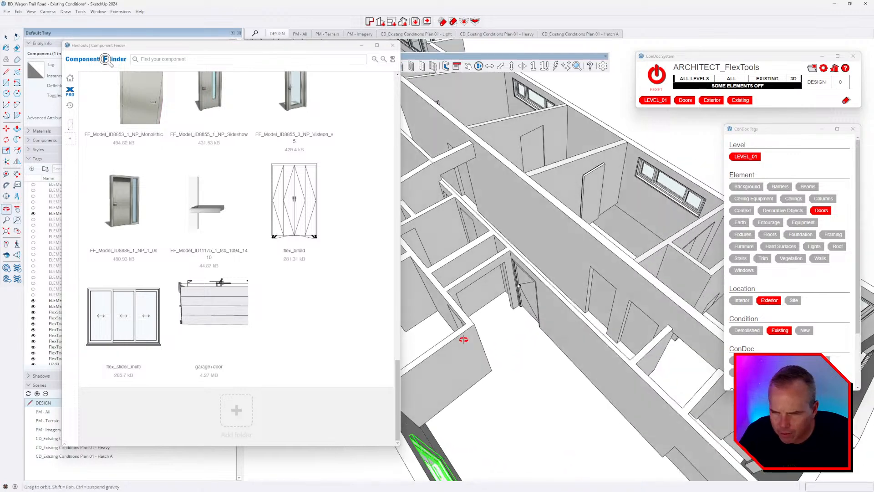
left_click(318, 243)
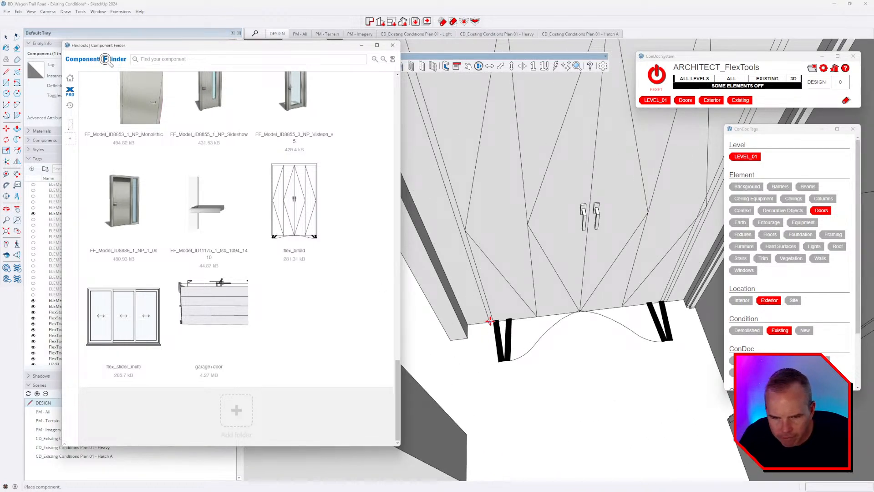
left_click(489, 321)
scroll(617, 326, "down", 5)
key("m")
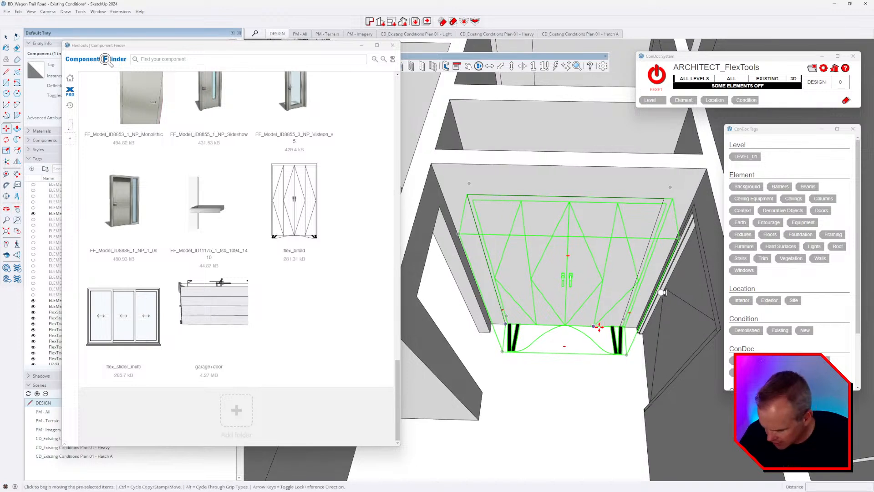
key("s")
left_click(643, 290)
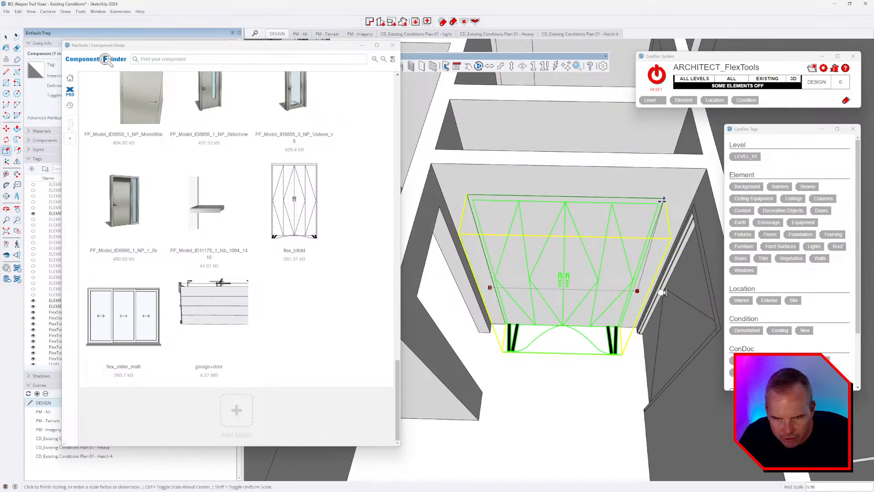
left_click(664, 201)
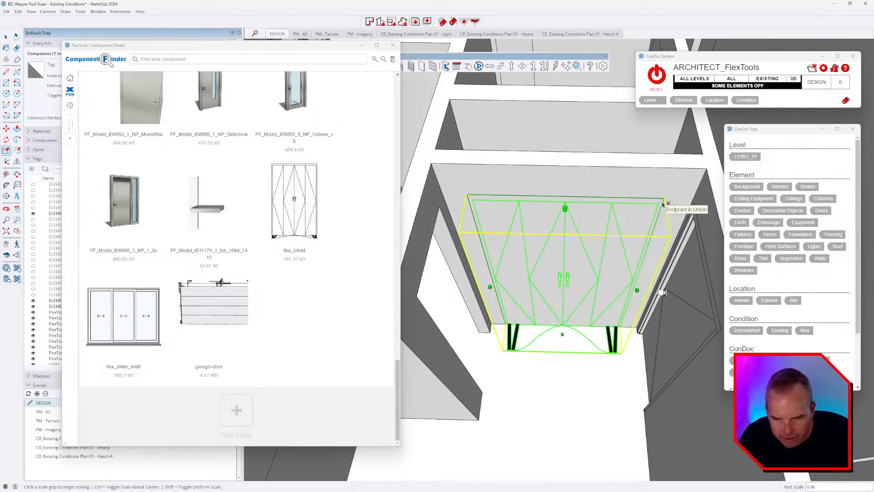
Step: Tag the bifold door LEVEL_01, Doors, Interior and Existing
left_click(750, 158)
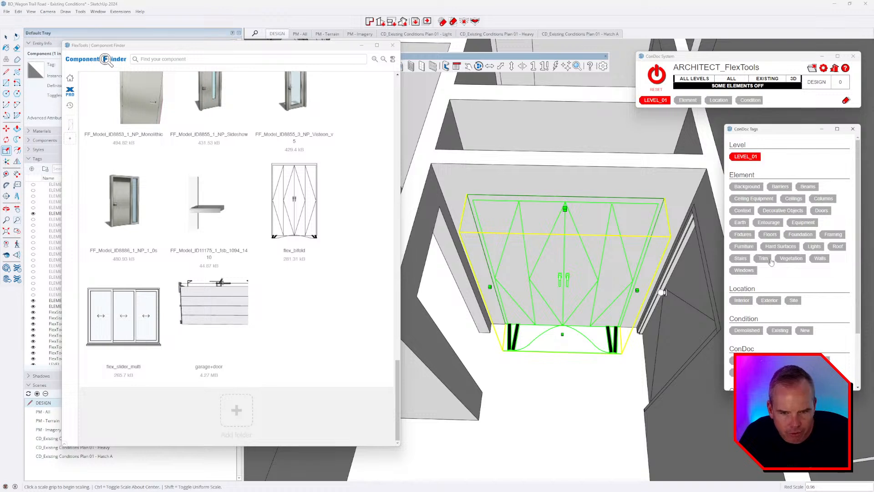
left_click(821, 210)
left_click(741, 300)
left_click(780, 330)
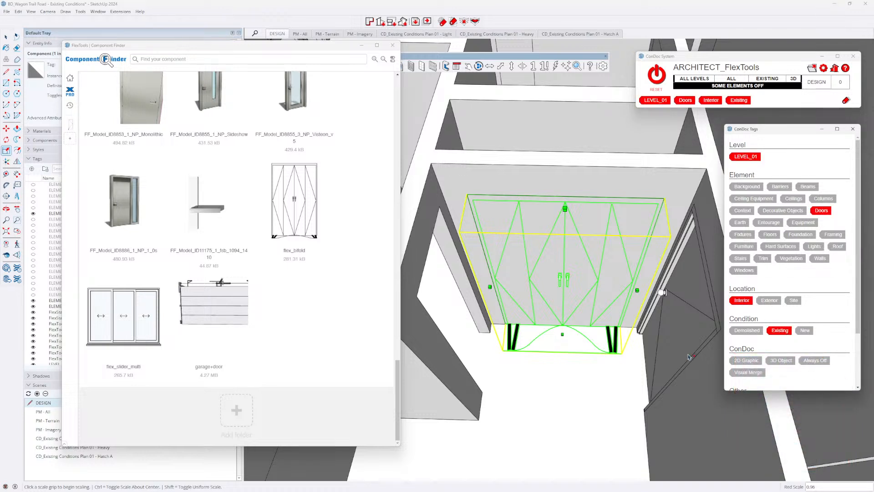
key("space")
scroll(505, 232, "down", 3)
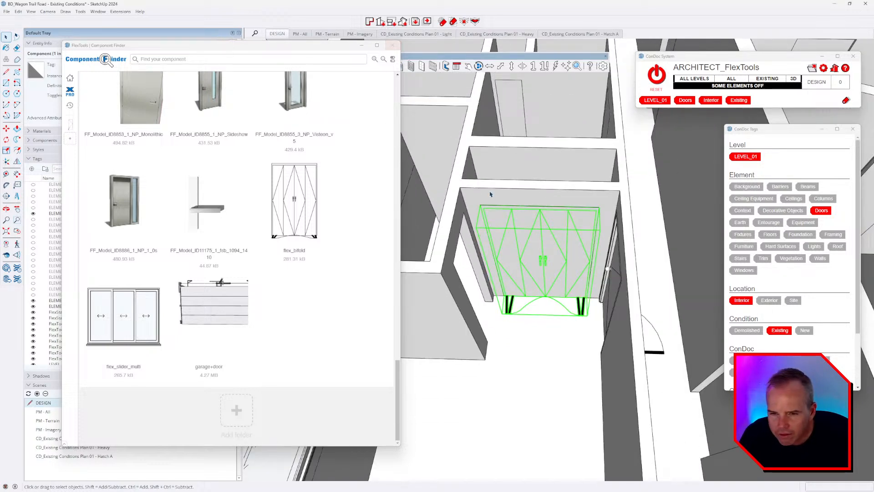
Step: Orbit to a wider view of the rooms and select the single door near the bifold
middle_click_drag(490, 193, 674, 191)
scroll(623, 214, "down", 3)
middle_click_drag(619, 223, 656, 312)
scroll(613, 228, "up", 3)
middle_click_drag(613, 228, 625, 237)
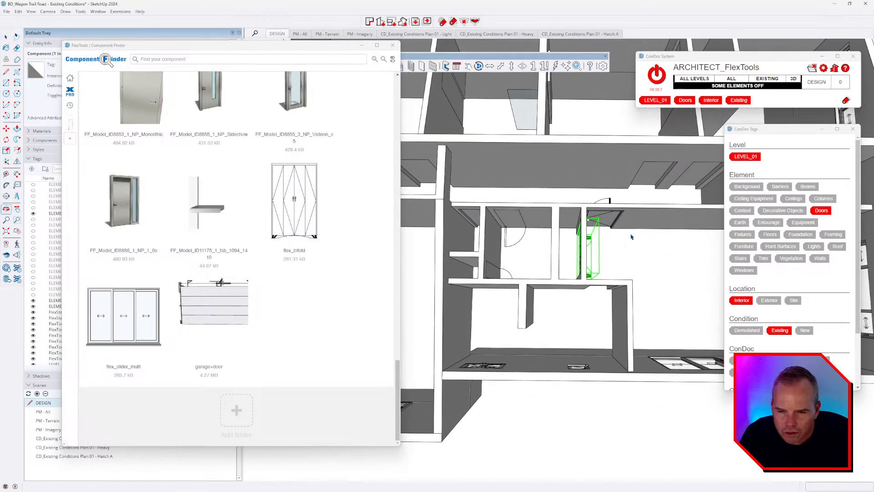
scroll(623, 240, "up", 2)
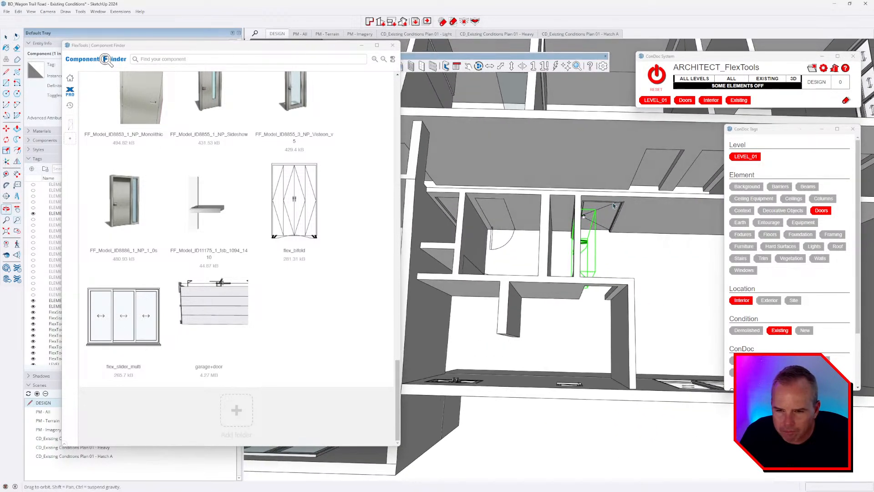
middle_click_drag(594, 206, 500, 147)
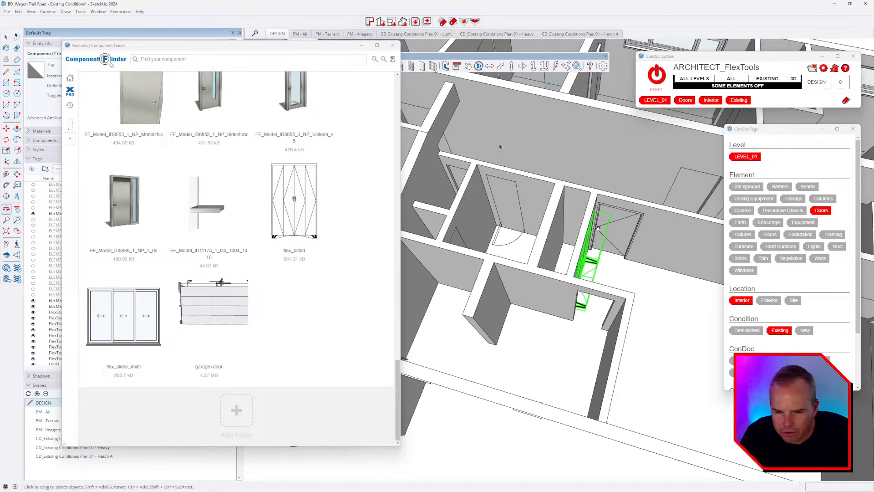
middle_click_drag(582, 245, 616, 260)
left_click(616, 260)
left_click(545, 187)
middle_click_drag(543, 188, 501, 256)
scroll(487, 226, "up", 3)
Step: Copy the single door into the neighbouring room, snapping it to the wall corner
key("m")
key("ctrl")
scroll(507, 235, "up", 2)
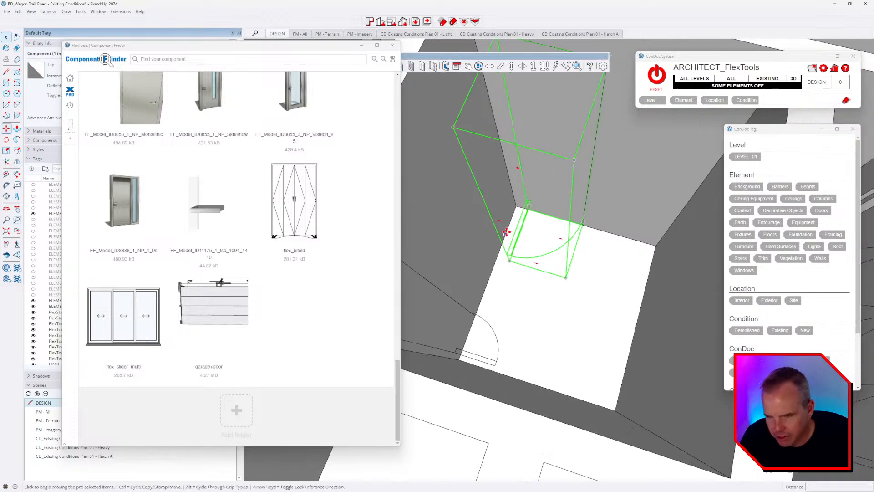
left_click(517, 205)
scroll(517, 205, "down", 5)
scroll(615, 310, "up", 2)
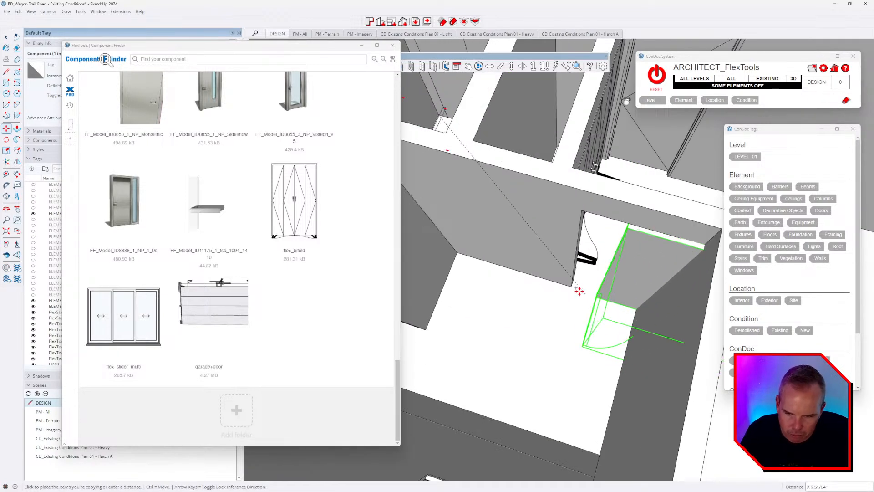
left_click(575, 286)
scroll(578, 285, "up", 3)
middle_click_drag(579, 286, 678, 289)
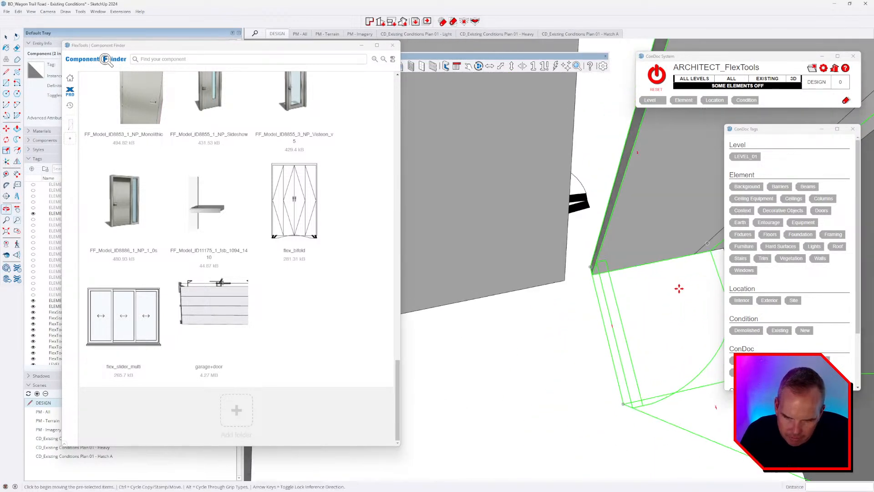
scroll(604, 275, "up", 3)
left_click(552, 258)
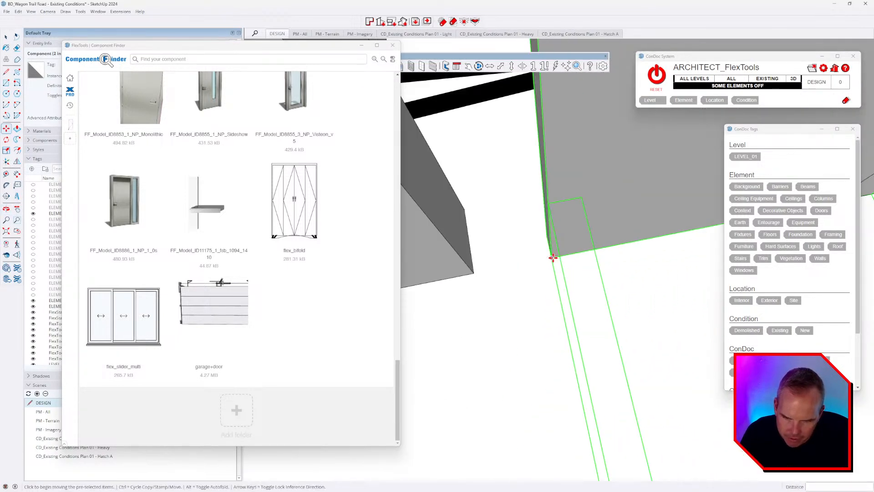
left_click(474, 272)
scroll(501, 276, "down", 6)
Step: Scale the copied door's side grip so it fills the wall opening
key("s")
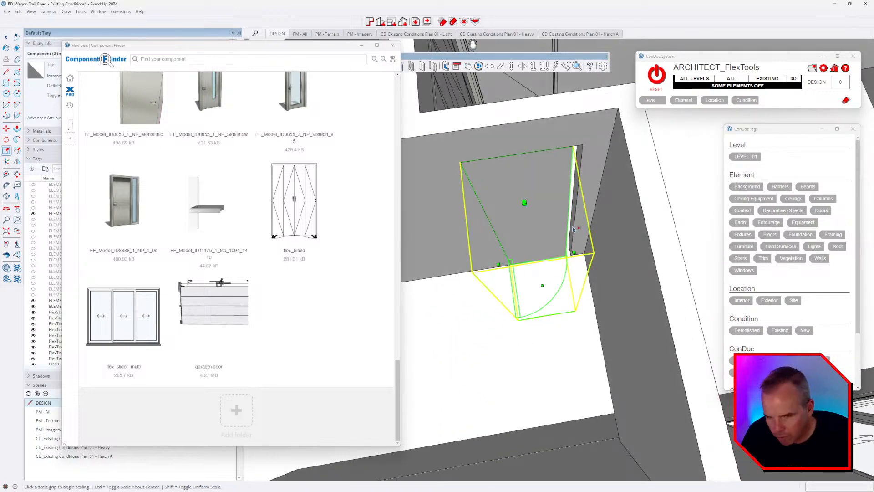
left_click_drag(575, 252, 585, 251)
scroll(583, 249, "down", 4)
middle_click_drag(580, 248, 552, 225)
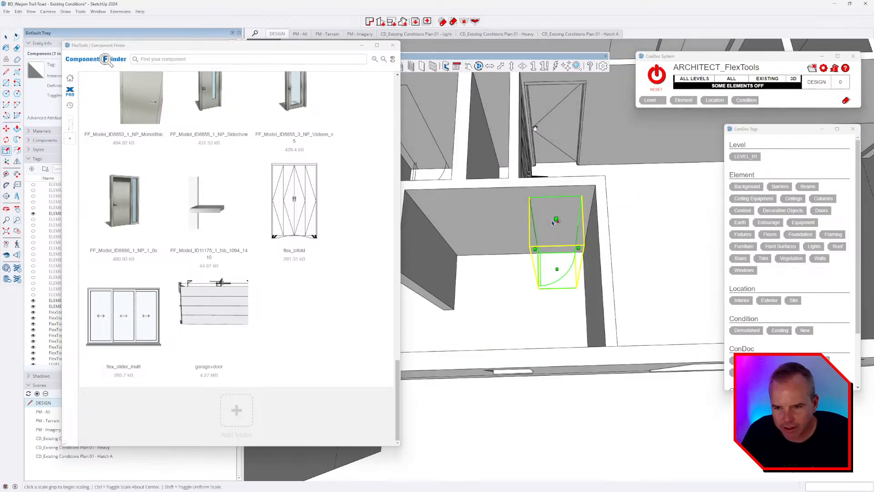
key("space")
scroll(546, 232, "down", 4)
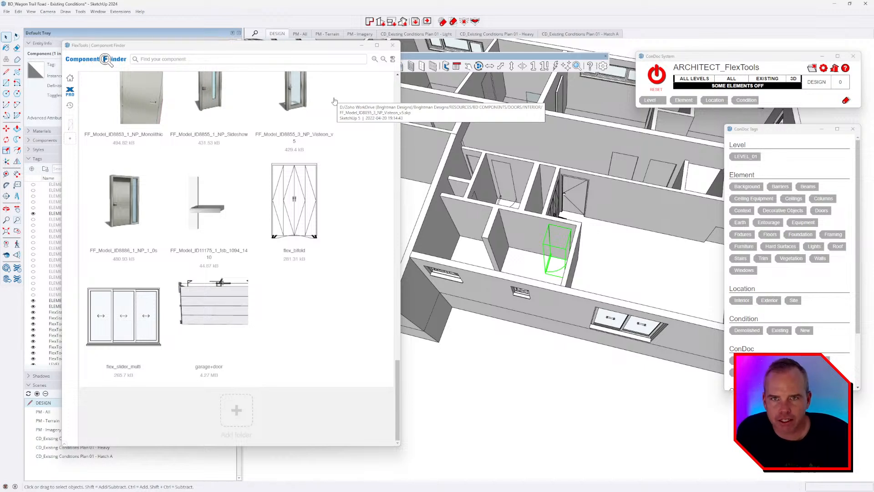
Step: Close the Component Finder and orbit out to view the whole floor
left_click(393, 47)
mouse_move(605, 364)
middle_mouse_down()
mouse_move(473, 228)
mouse_move(488, 264)
middle_mouse_up()
scroll(465, 207, "down", 4)
left_click(505, 324)
middle_click_drag(506, 324, 601, 255)
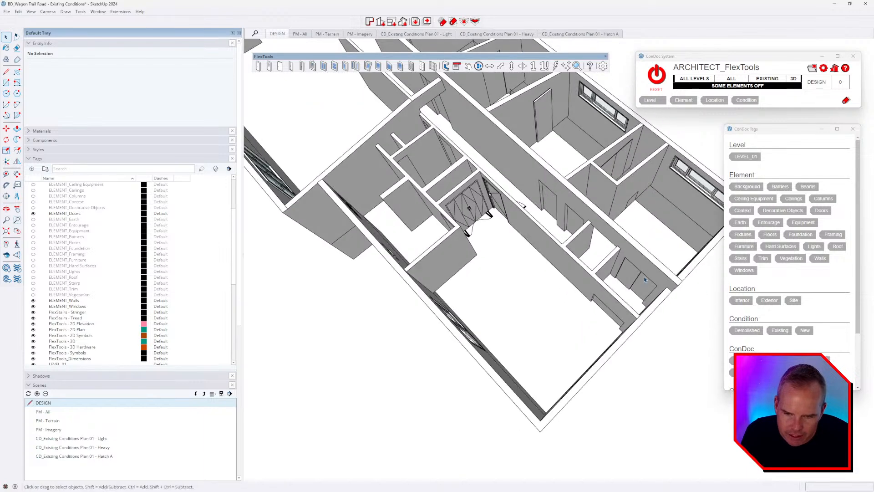
left_click(555, 212)
Step: Switch ConDoc to ALL ELEMENTS ON with RESET so the roof framing reappears
middle_click_drag(546, 221, 596, 289)
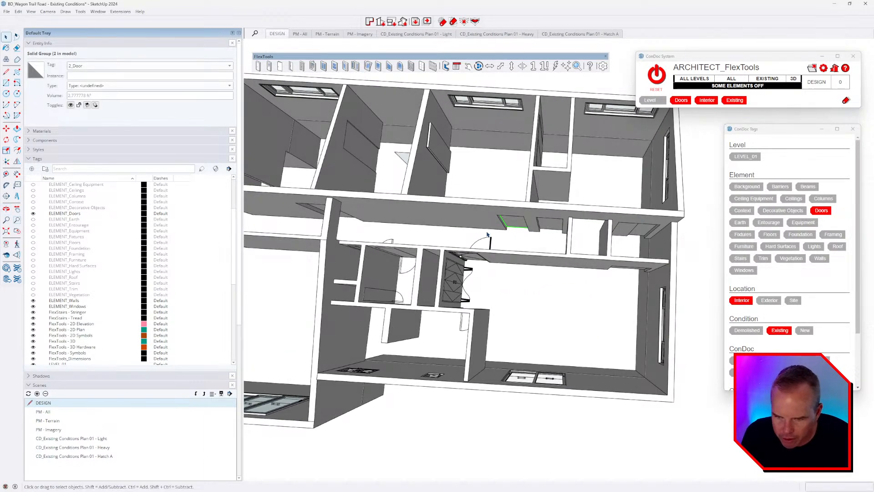
mouse_move(454, 238)
middle_mouse_down()
mouse_move(494, 266)
mouse_move(512, 253)
mouse_move(569, 278)
mouse_move(570, 306)
mouse_move(536, 193)
mouse_move(579, 267)
middle_mouse_up()
scroll(567, 276, "down", 3)
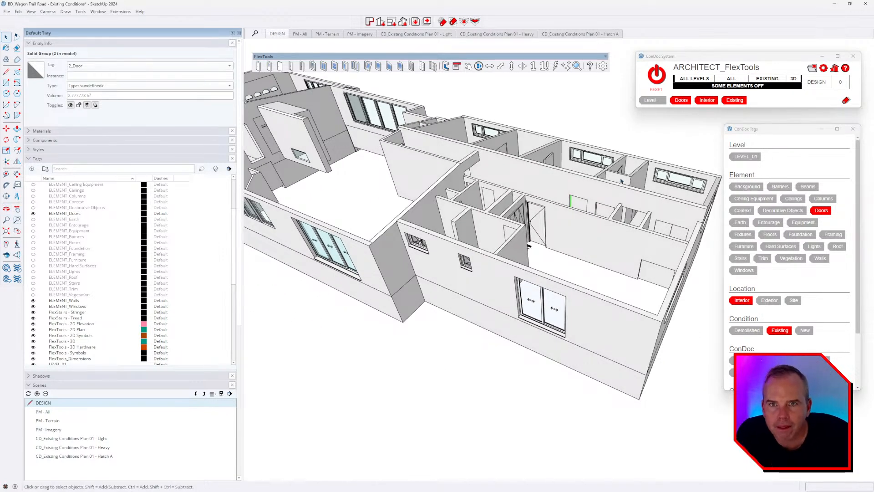
left_click(656, 75)
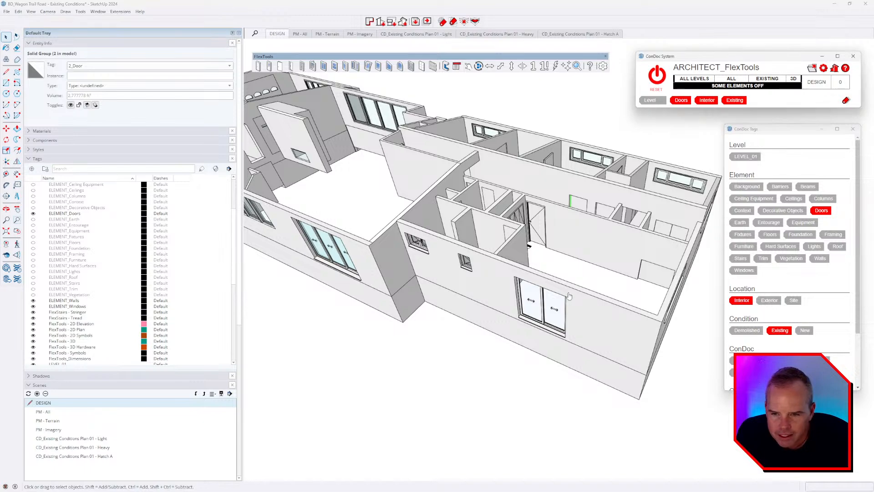
mouse_move(585, 325)
middle_mouse_down()
mouse_move(563, 275)
mouse_move(582, 323)
middle_mouse_up()
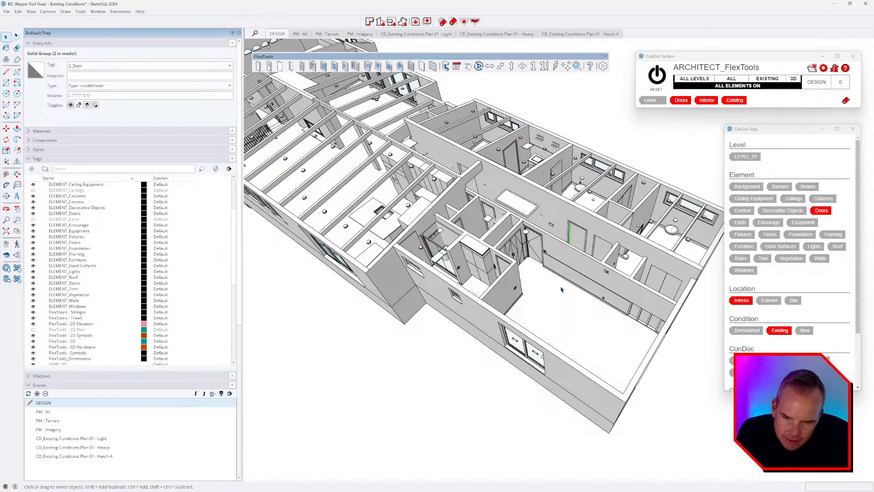
middle_click_drag(640, 313, 440, 273)
Step: Select the large untagged group and open it for editing
scroll(434, 277, "up", 4)
left_click(394, 314)
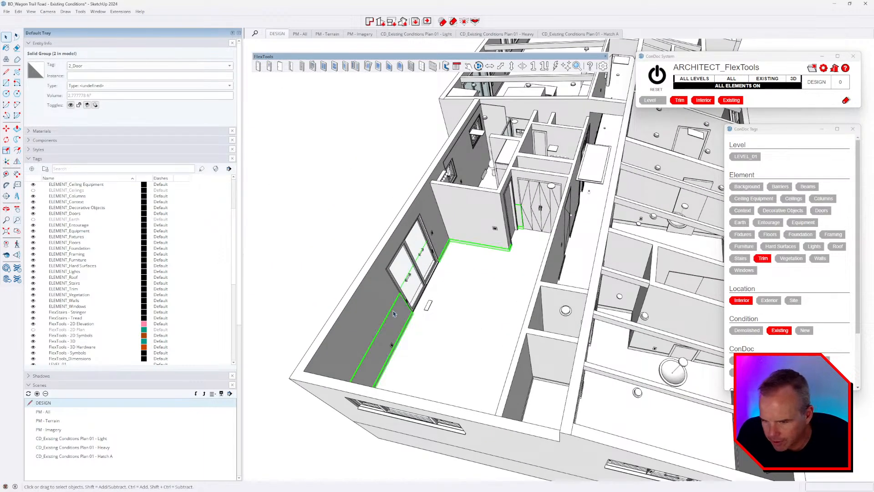
middle_click_drag(394, 313, 357, 286)
scroll(360, 285, "down", 3)
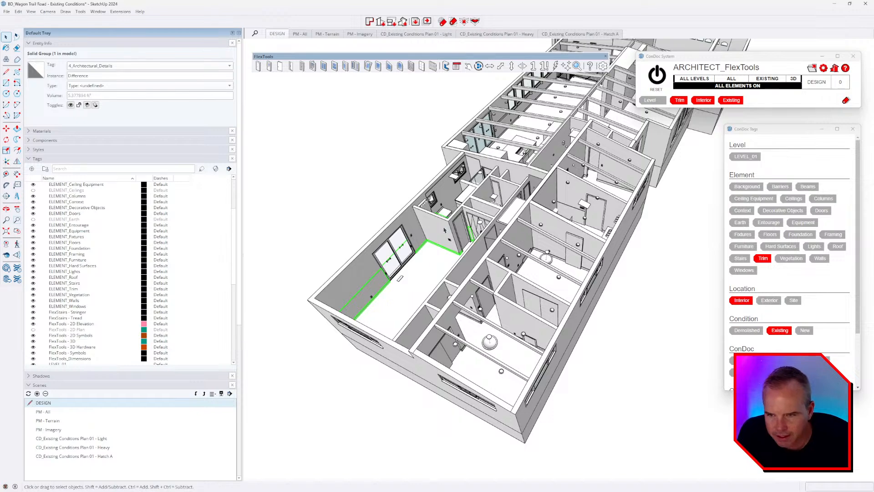
left_click(509, 210)
middle_click_drag(511, 213, 665, 254)
middle_click_drag(571, 257, 652, 262)
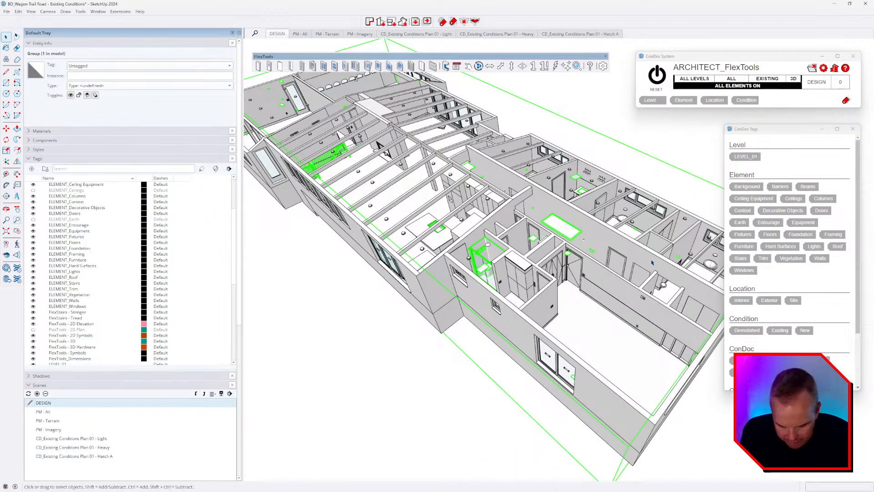
double_click(651, 263)
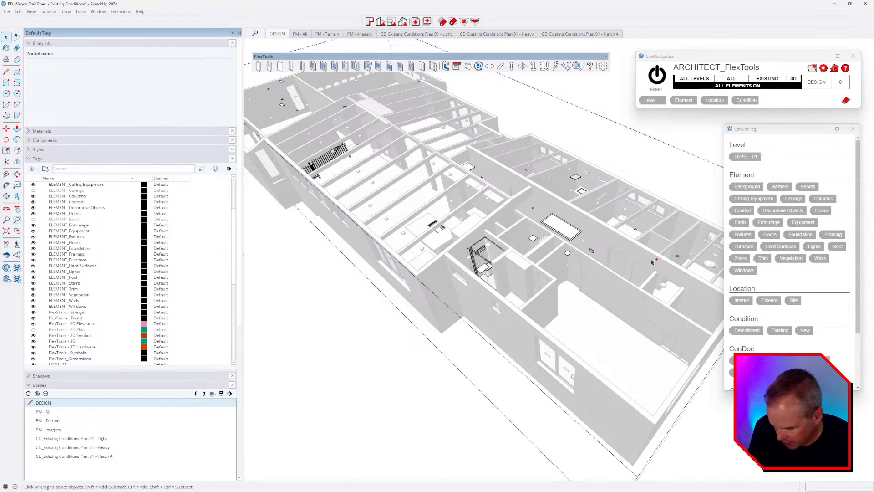
Step: Hide the rest of the model and select the table and cabinet inside the group
key("h")
middle_click_drag(676, 232, 538, 267)
left_click(551, 218)
left_click(475, 250)
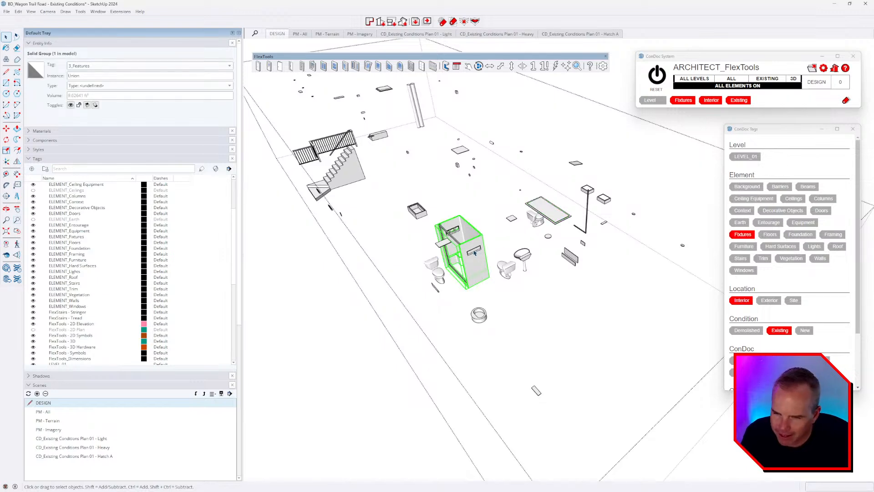
Step: Check the tags on the toilet beside the cabinet and the small round fixture group
middle_click_drag(474, 252, 578, 273)
scroll(465, 262, "up", 2)
mouse_move(457, 278)
middle_mouse_down()
mouse_move(441, 302)
mouse_move(457, 317)
mouse_move(455, 291)
middle_mouse_up()
left_click(454, 290)
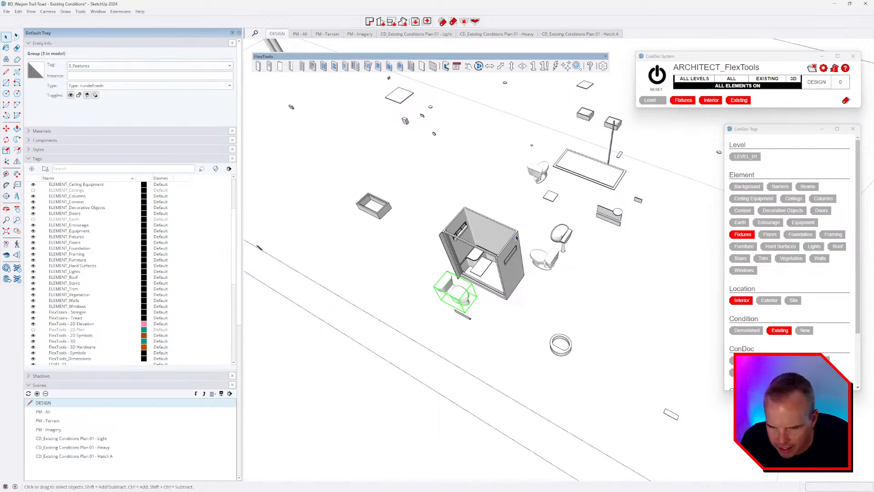
scroll(539, 236, "down", 3)
middle_click_drag(540, 238, 672, 328)
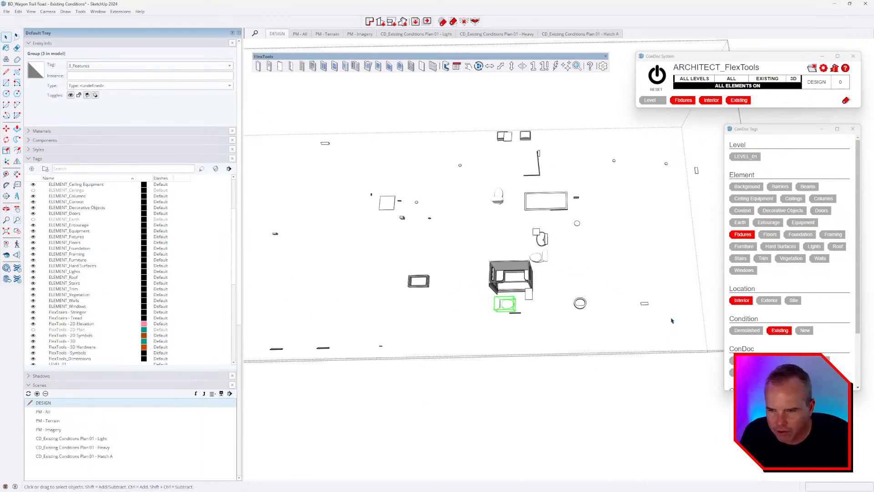
middle_click_drag(613, 204, 499, 224)
left_click(452, 207)
scroll(462, 229, "down", 4)
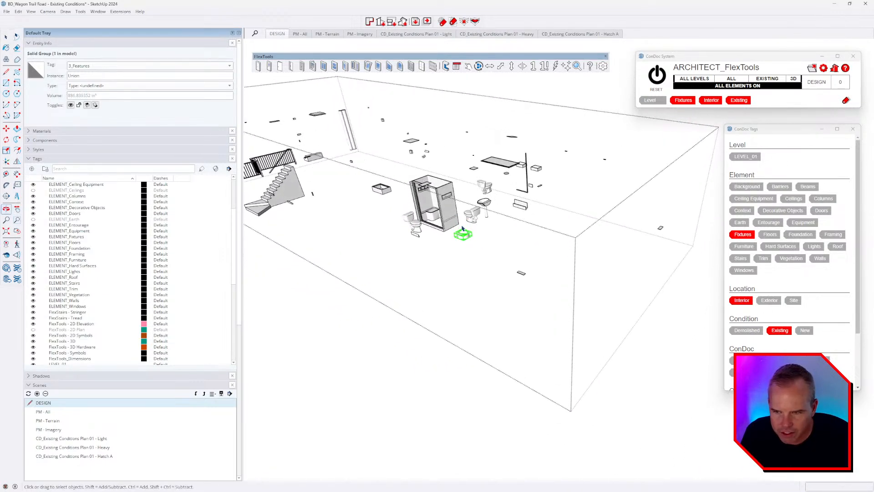
scroll(452, 206, "down", 4)
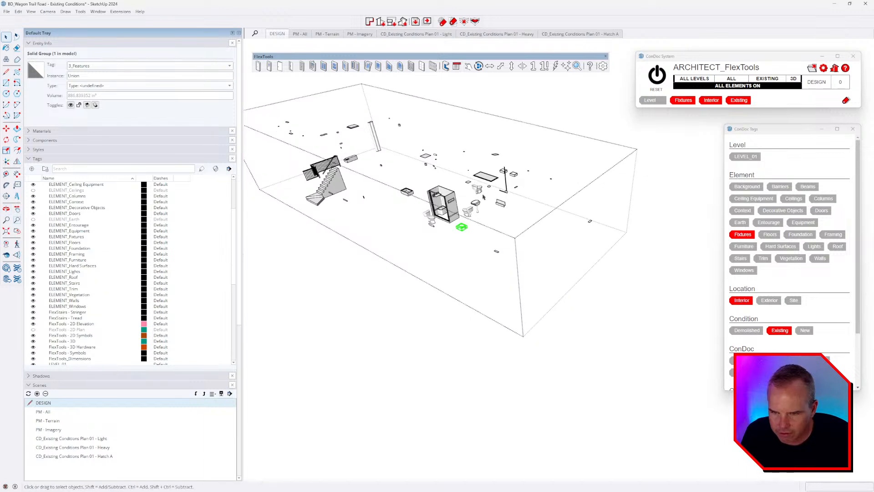
Step: Check the tags on the stairs, railing and sink
left_click(338, 186)
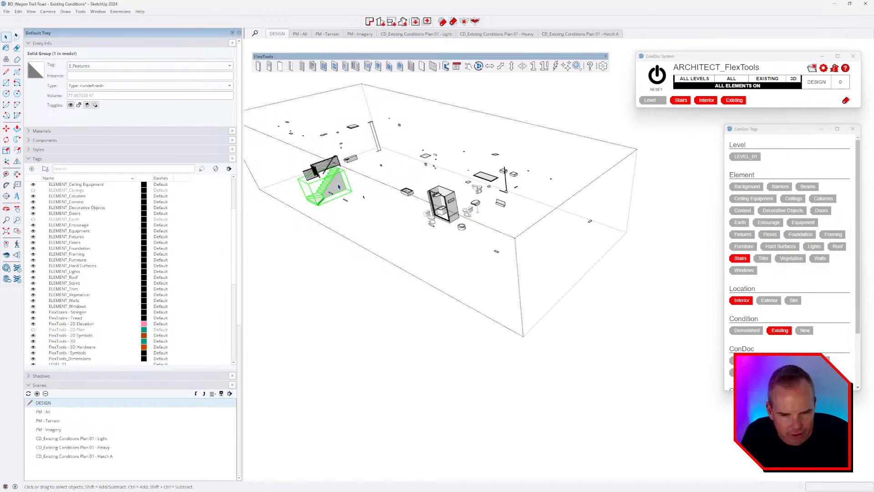
left_click(326, 172)
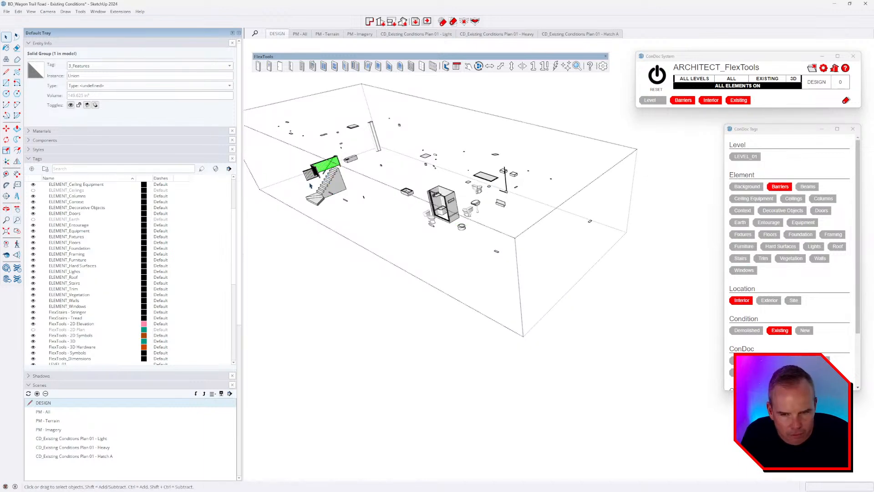
middle_click_drag(310, 185, 364, 196)
scroll(296, 296, "up", 4)
left_click(488, 222)
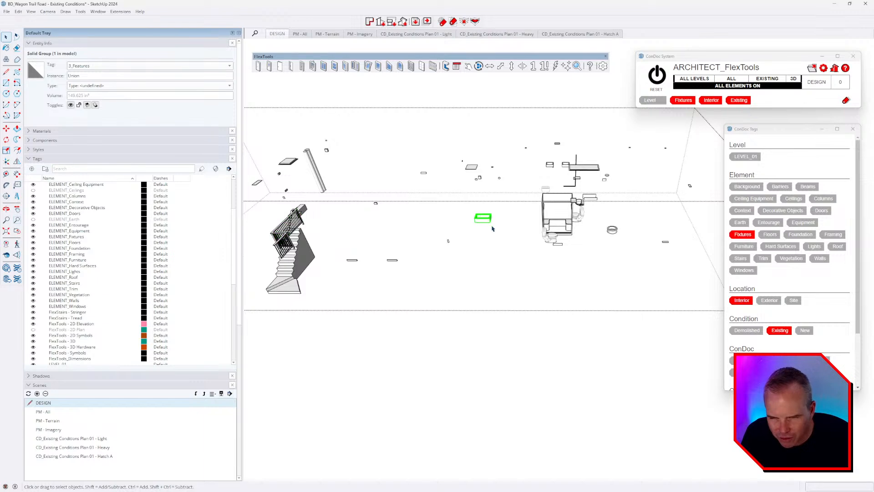
middle_click_drag(591, 254, 557, 270)
scroll(560, 229, "up", 3)
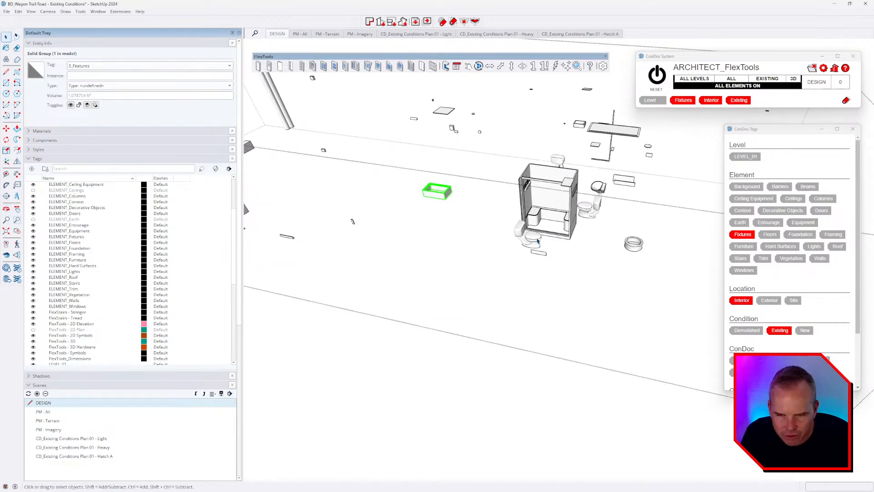
Step: Check the toilets, round tub, shower and its ceiling plate, then close the group
left_click(531, 237)
middle_click_drag(621, 241, 594, 246)
scroll(594, 243, "up", 3)
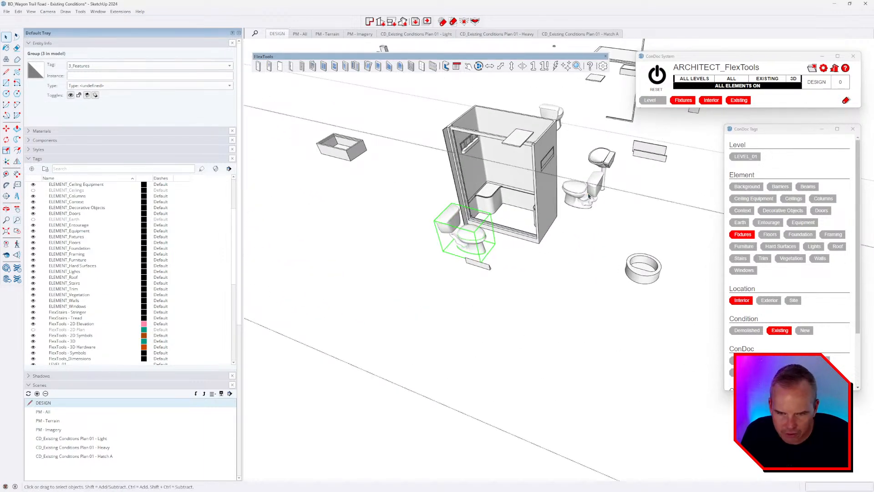
left_click(587, 197)
left_click(637, 274)
middle_click_drag(636, 274, 597, 305, "shift")
left_click(520, 218)
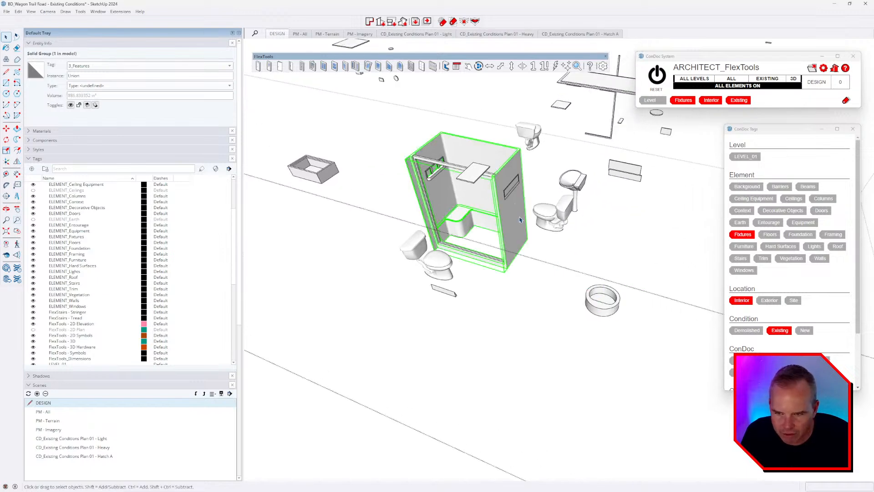
left_click(473, 168)
scroll(473, 168, "down", 5)
middle_click_drag(474, 167, 496, 244)
scroll(480, 199, "down", 3)
key("Escape")
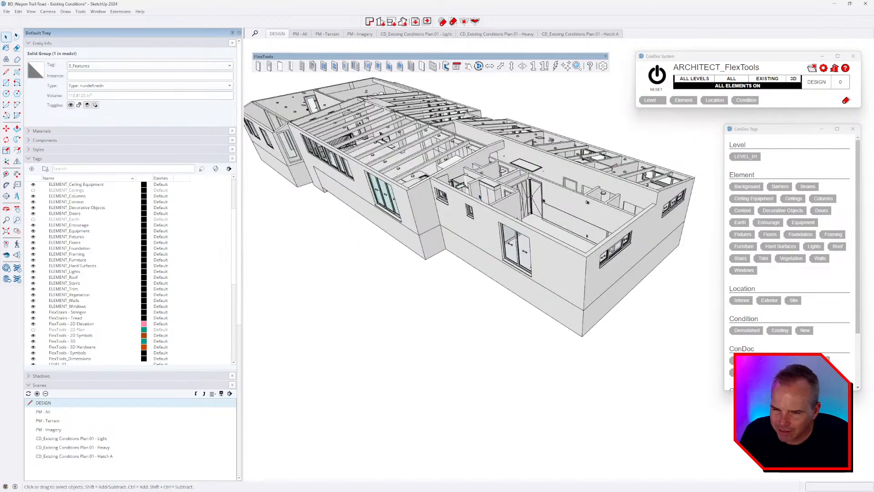
Step: Select the house model group and isolate its Walls
scroll(479, 197, "up", 6)
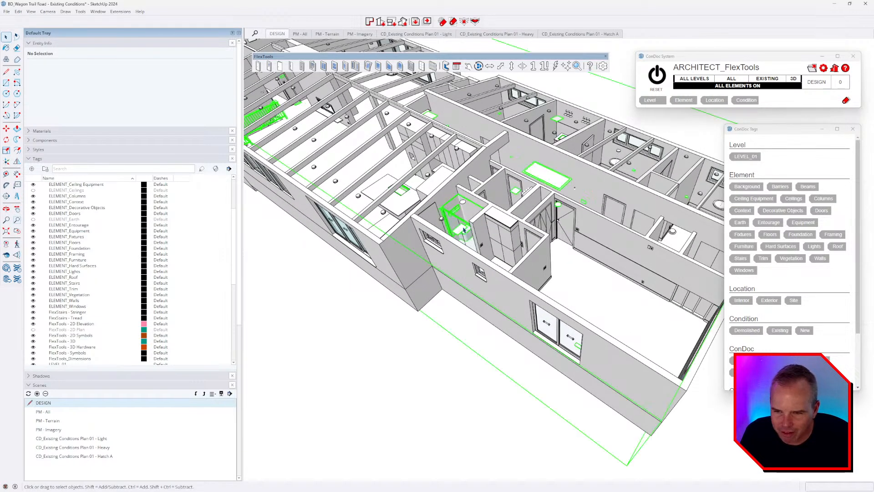
left_click(464, 230)
scroll(464, 230, "down", 3)
middle_click_drag(463, 229, 493, 184)
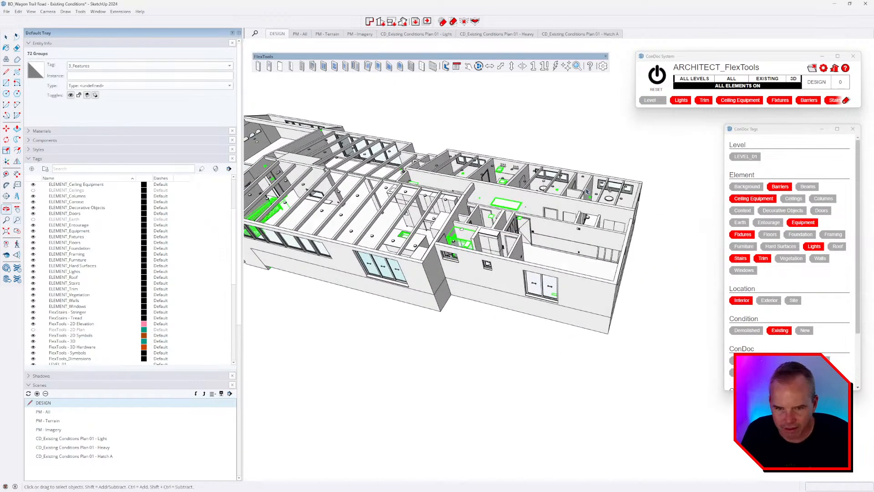
left_click(631, 161)
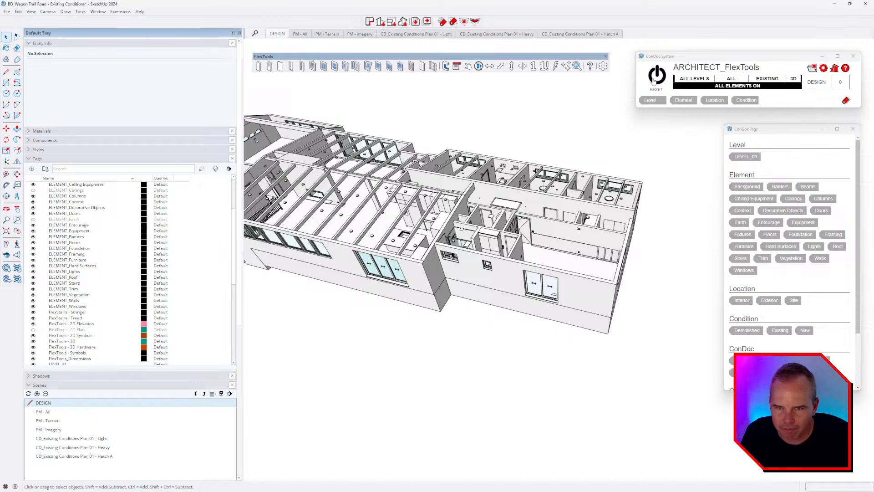
middle_click_drag(587, 223, 534, 274)
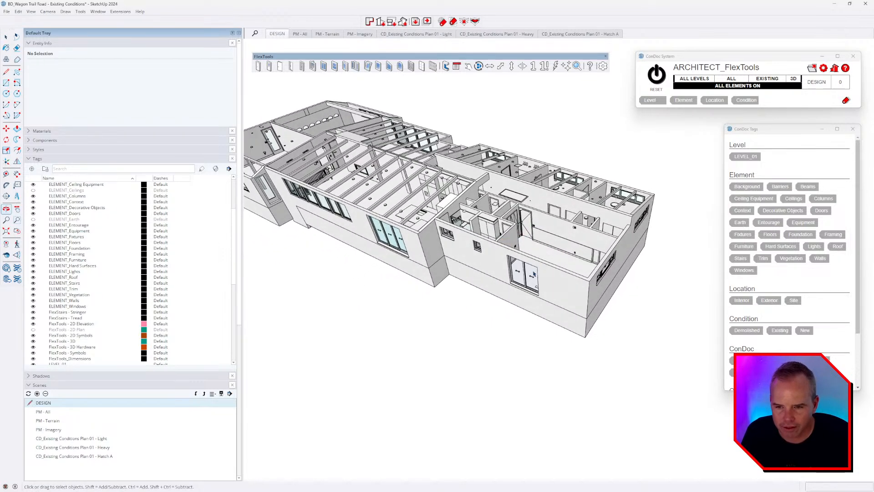
left_click(533, 274)
key("i")
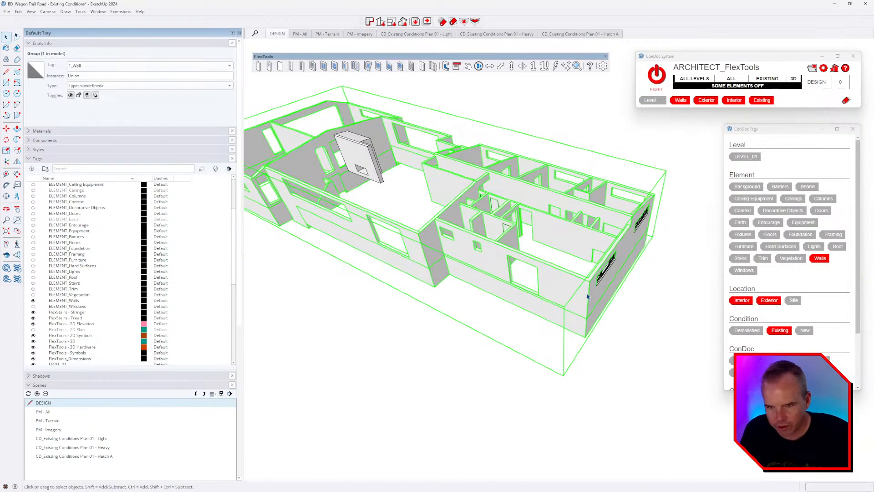
middle_click_drag(589, 296, 591, 319)
left_click(623, 357)
middle_click_drag(655, 316, 586, 202)
scroll(586, 201, "up", 3)
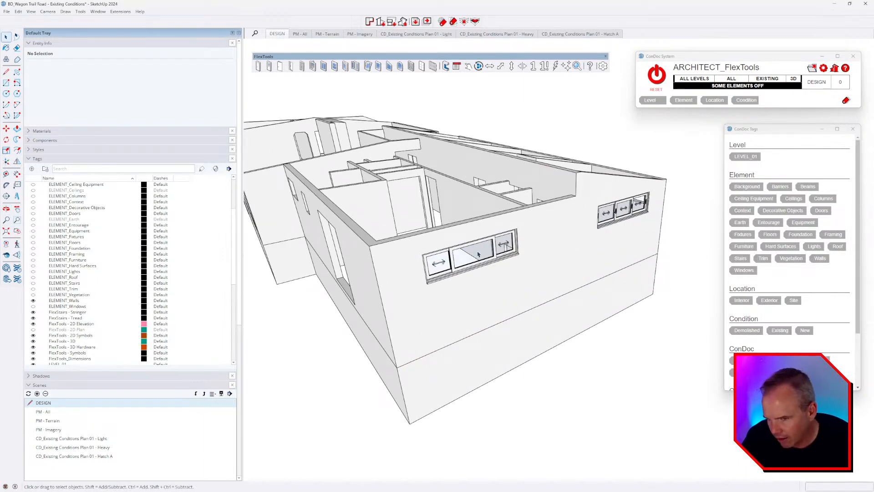
Step: Tag both front windows LEVEL_01, Windows, Exterior and Existing
left_click(477, 254)
left_click(620, 226, "ctrl")
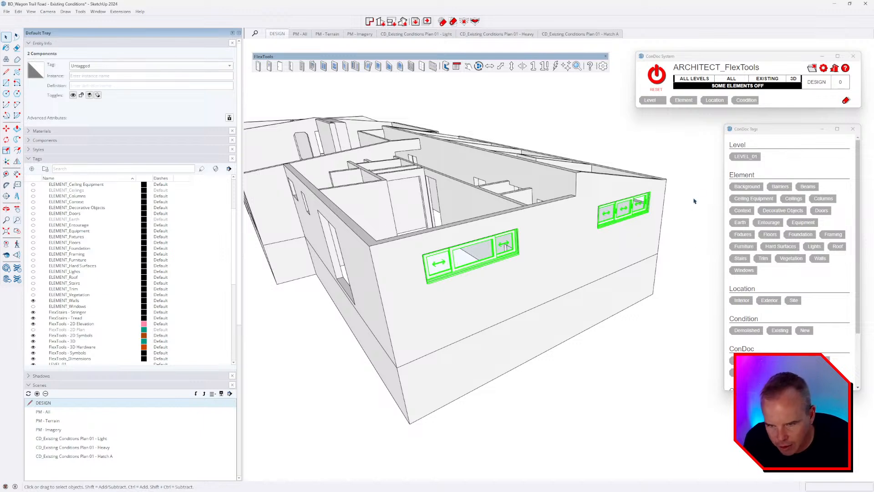
left_click(745, 157)
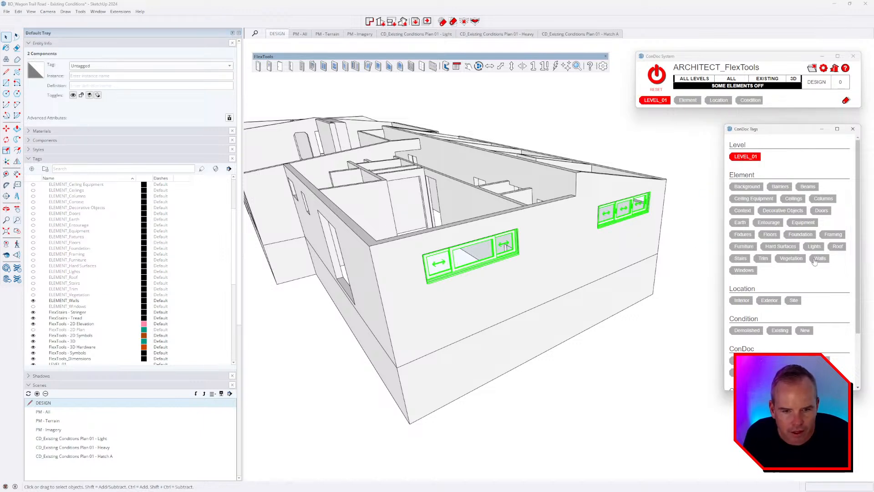
left_click(743, 269)
left_click(769, 300)
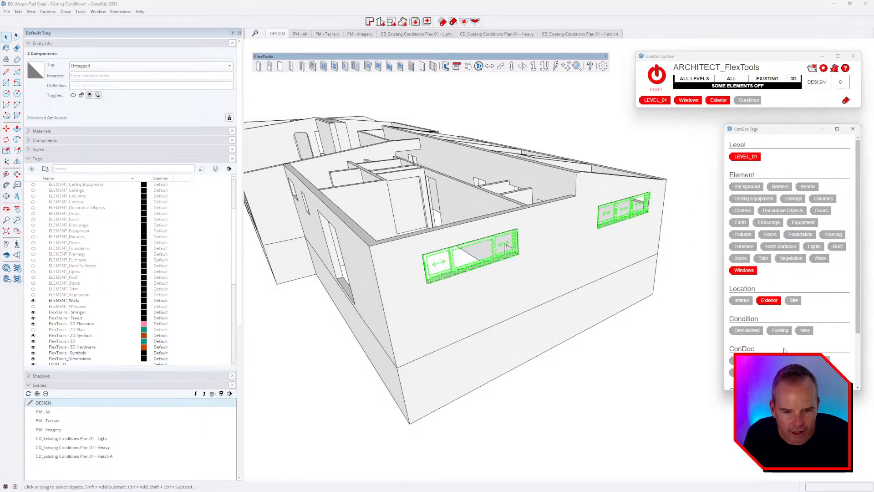
left_click(779, 330)
Step: Turn all elements back on with the ConDoc RESET button
scroll(640, 300, "down", 3)
middle_click_drag(639, 300, 683, 309)
left_click(656, 76)
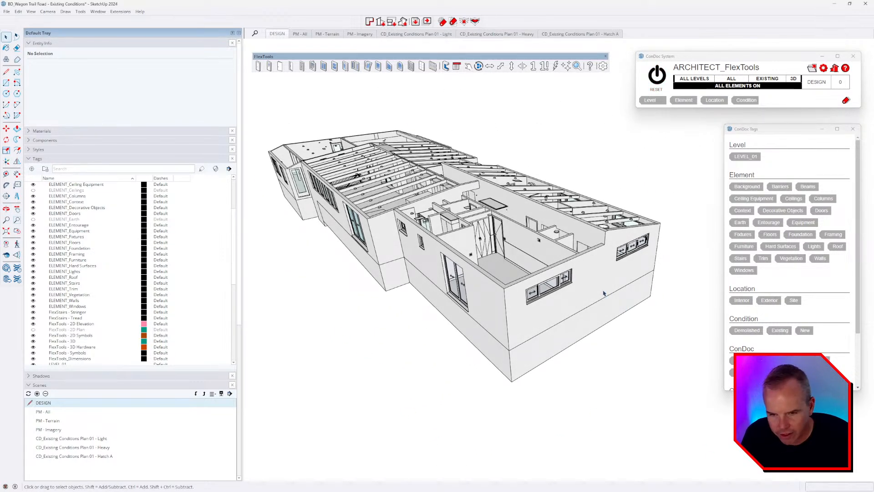
Step: Hide the Walls and isolate the Windows tag
key("shift+e")
left_click(591, 282)
key("space")
left_click(557, 287)
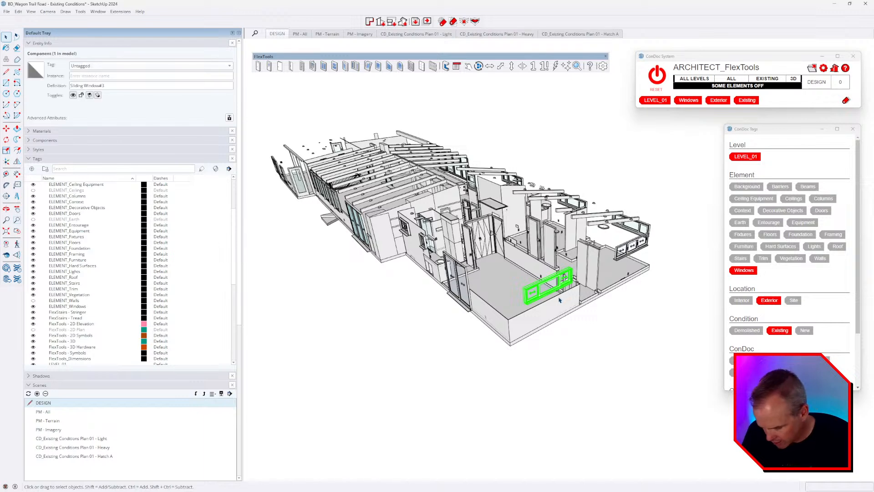
key("shift+i")
left_click(597, 372)
middle_click_drag(597, 372, 550, 280)
Step: Tag the four door objects LEVEL_01, Doors and Interior
left_click(503, 249)
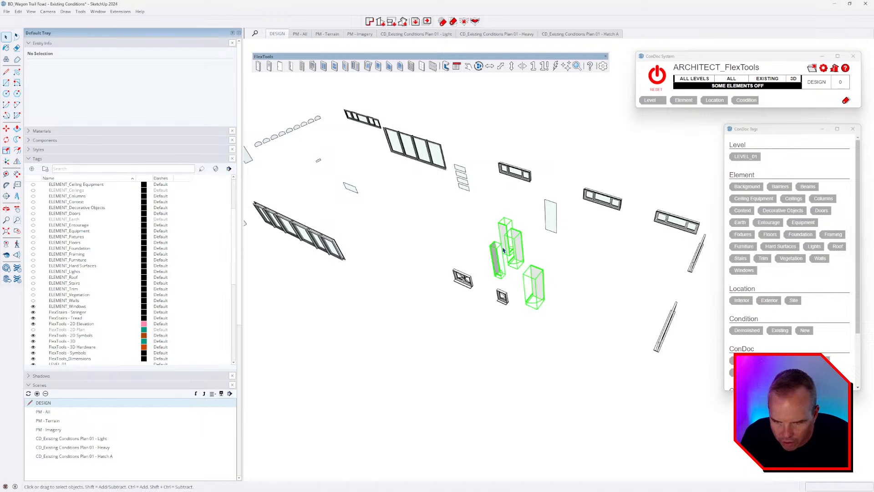
middle_click_drag(503, 249, 524, 273)
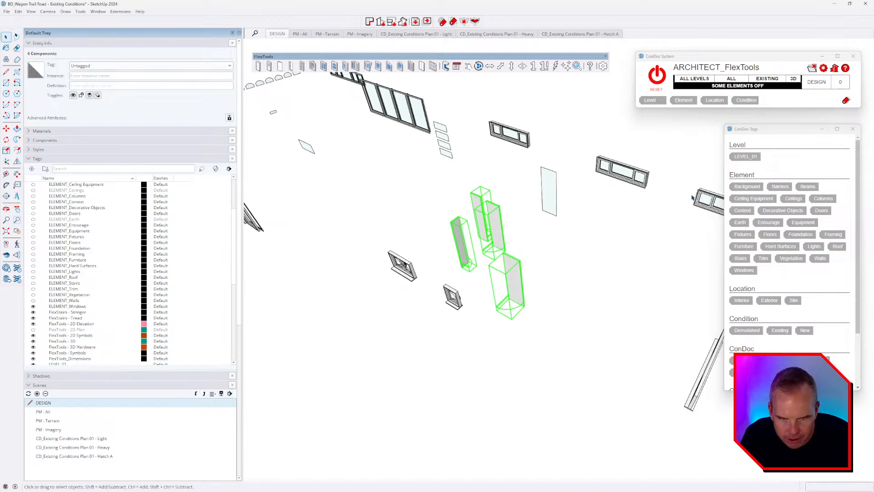
left_click(743, 157)
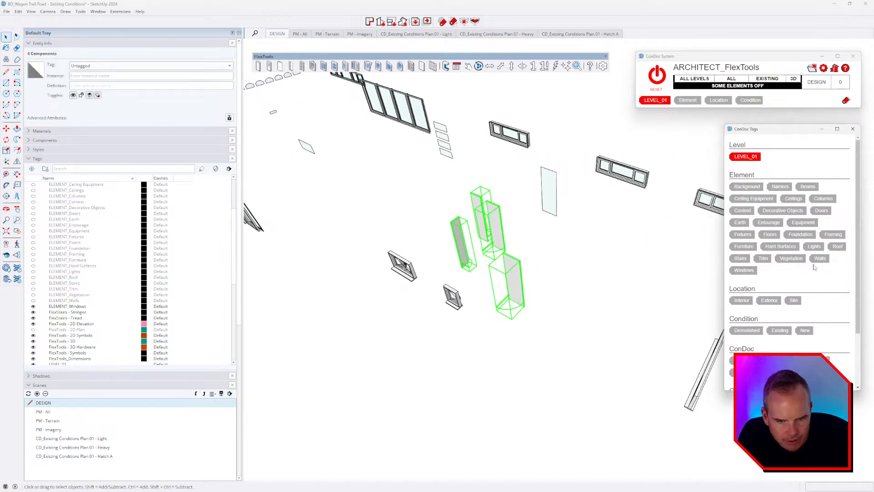
left_click(819, 213)
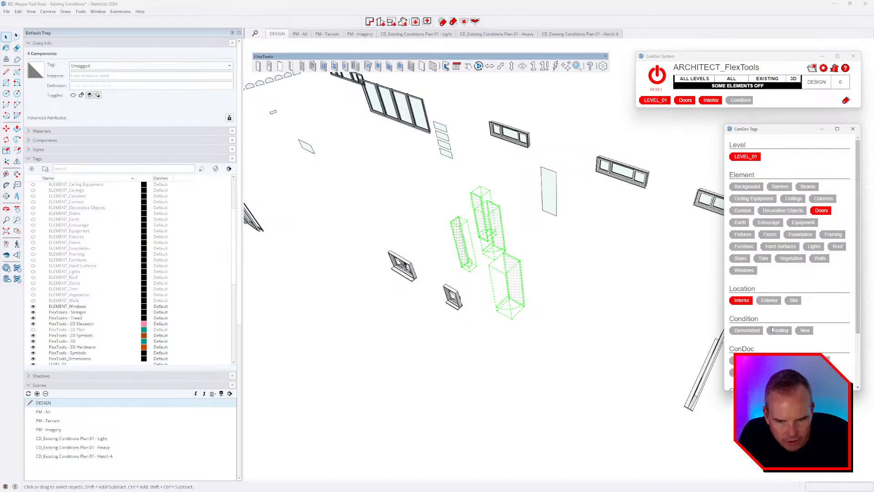
left_click(646, 319)
Step: Reset ConDoc so all elements are shown again
scroll(653, 319, "down", 3)
middle_click_drag(659, 320, 556, 282)
left_click(656, 75)
scroll(549, 280, "up", 2)
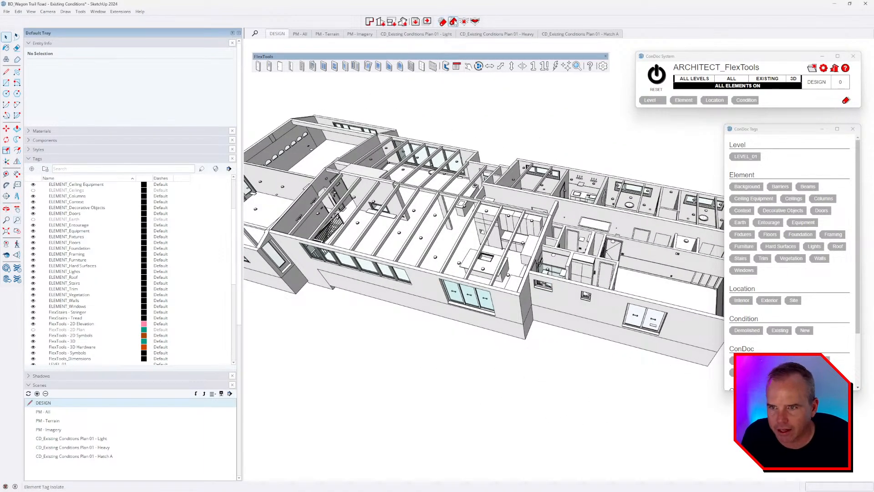
Step: Open the ceiling lighting group in isolation and check the tags on its fixtures and light switch
middle_click_drag(503, 223, 508, 243)
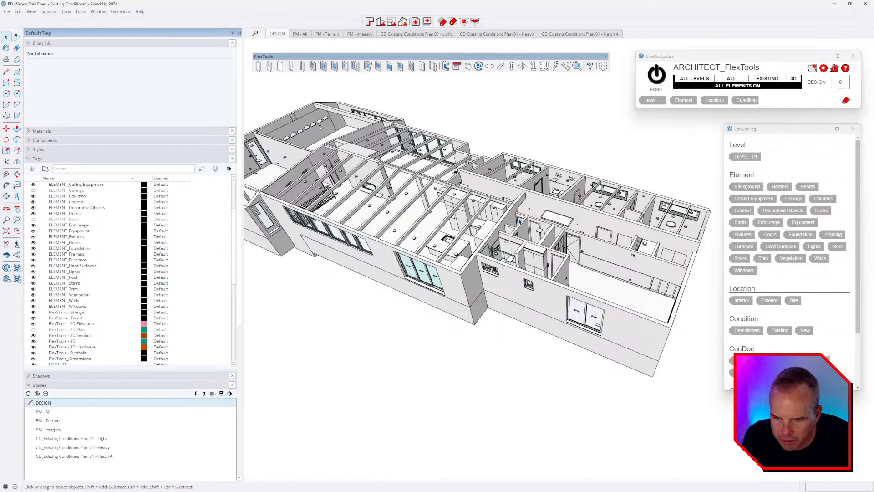
scroll(520, 221, "up", 3)
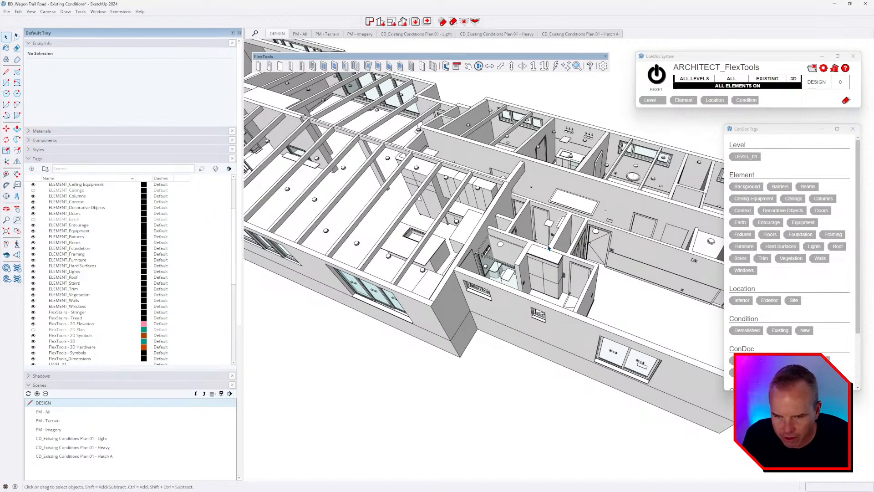
scroll(548, 248, "up", 5)
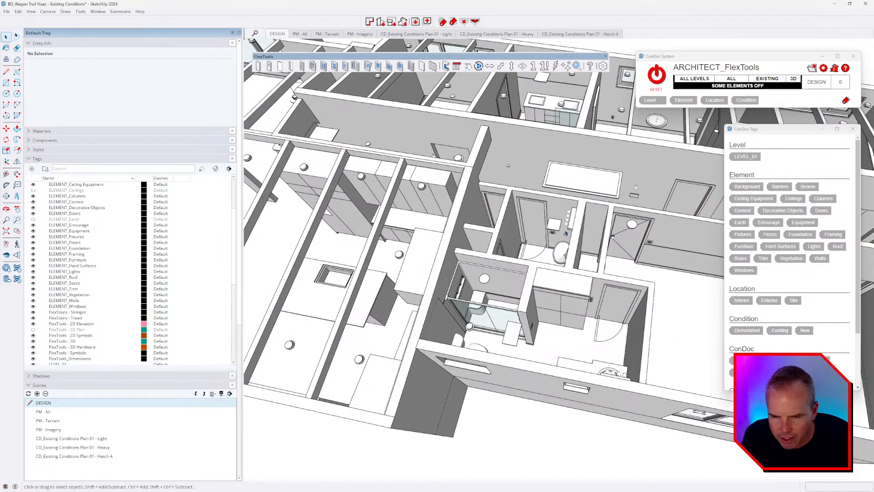
left_click(566, 234)
scroll(573, 247, "down", 3)
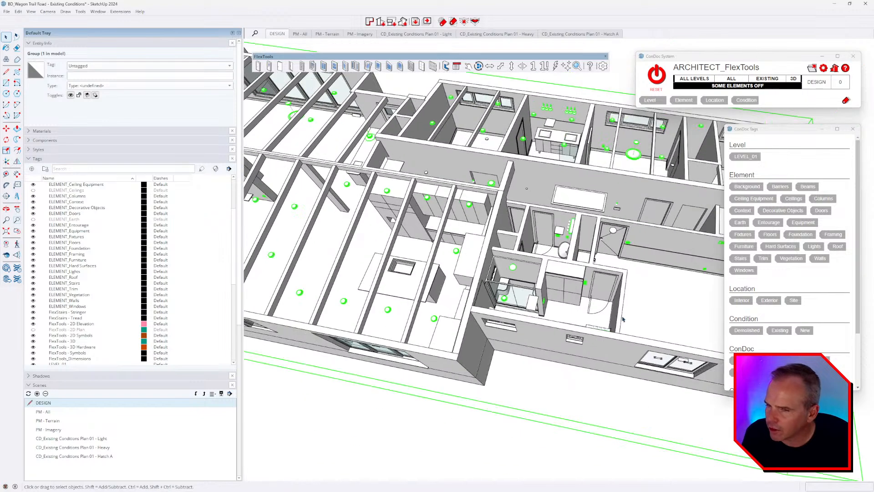
middle_click_drag(572, 247, 524, 205)
scroll(527, 213, "down", 2)
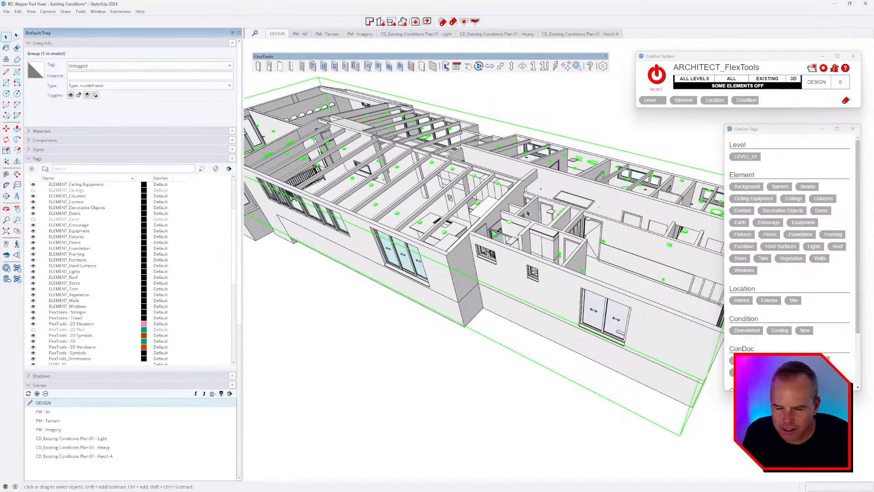
double_click(527, 212)
key("ctrl+h")
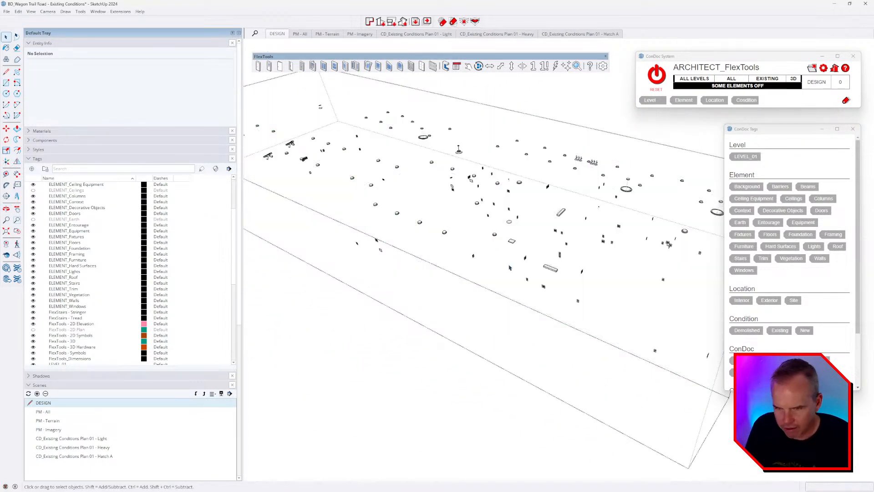
middle_click_drag(477, 210, 460, 184)
middle_click_drag(543, 249, 391, 182)
middle_click_drag(507, 227, 515, 157)
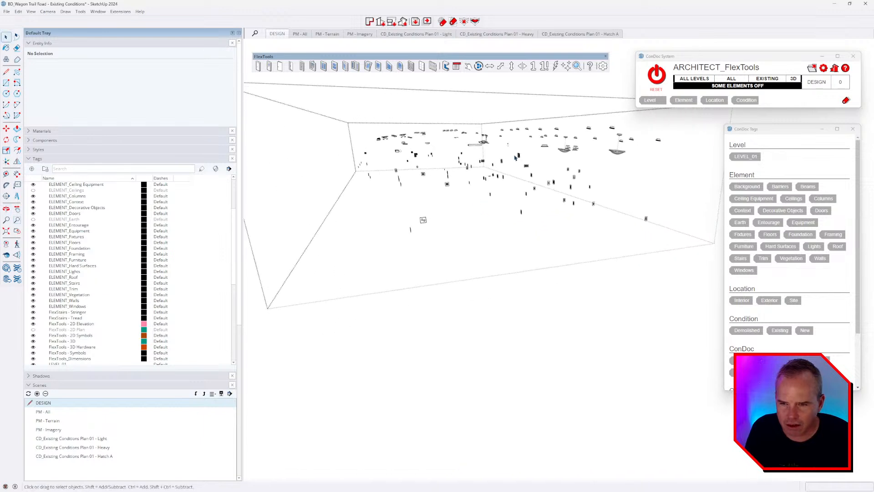
left_click(555, 132)
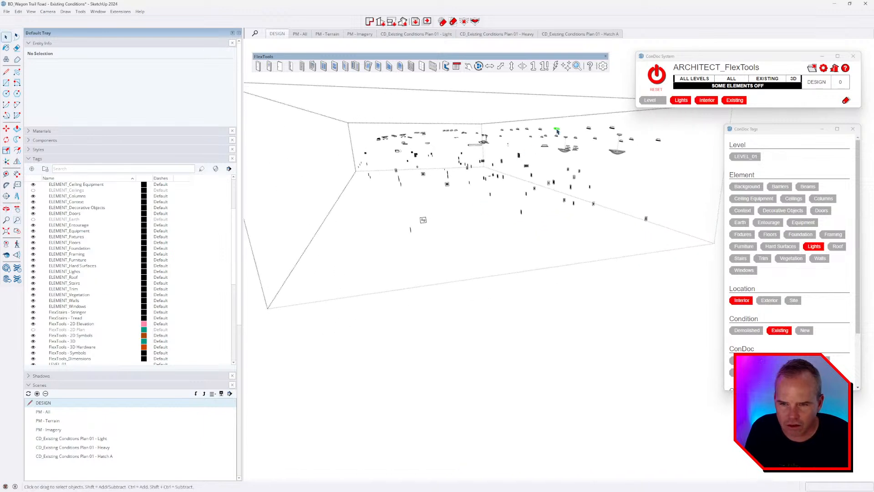
left_click(568, 171)
middle_click_drag(580, 201, 489, 255)
key("Escape")
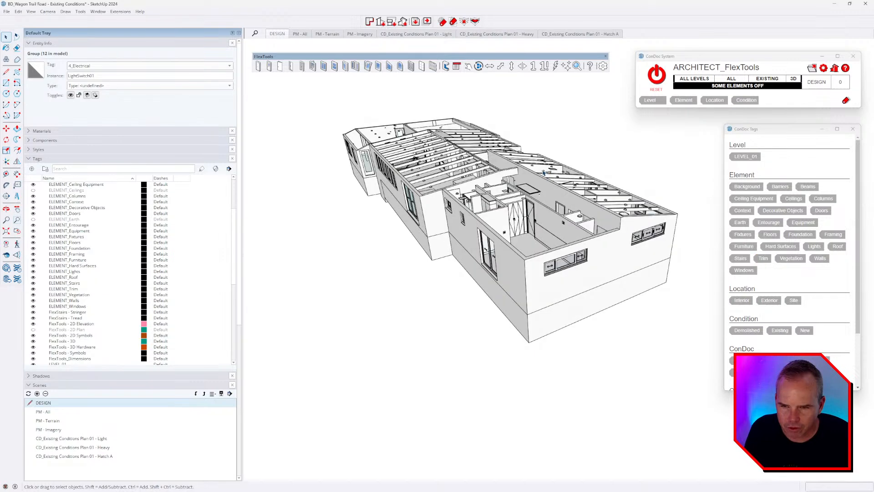
Step: Explode the lighting group into individual fixtures, isolate Lights, then restore all elements
left_click(544, 202)
middle_click_drag(557, 196, 575, 248)
key("x")
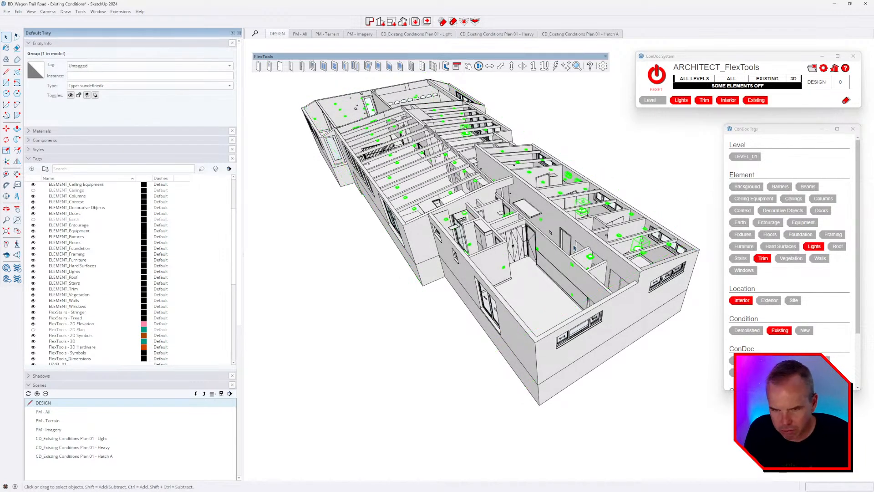
scroll(563, 185, "up", 3)
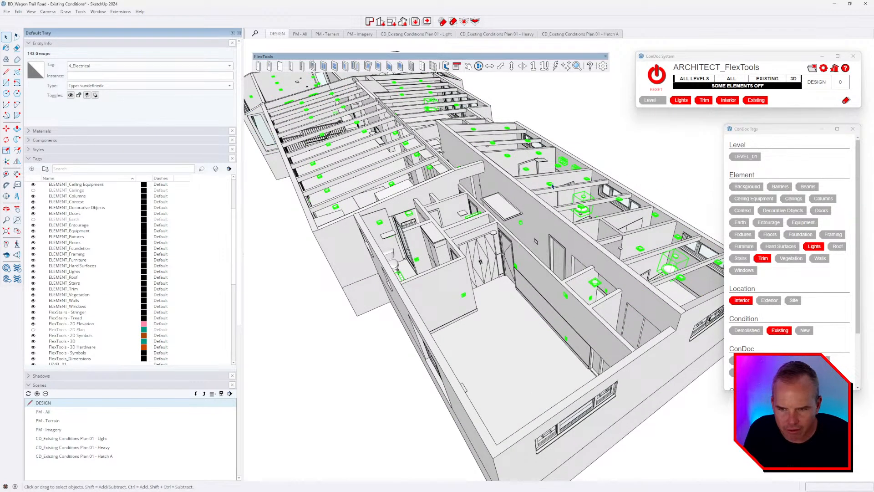
left_click(551, 185)
left_click(452, 21)
middle_click_drag(554, 253, 528, 182)
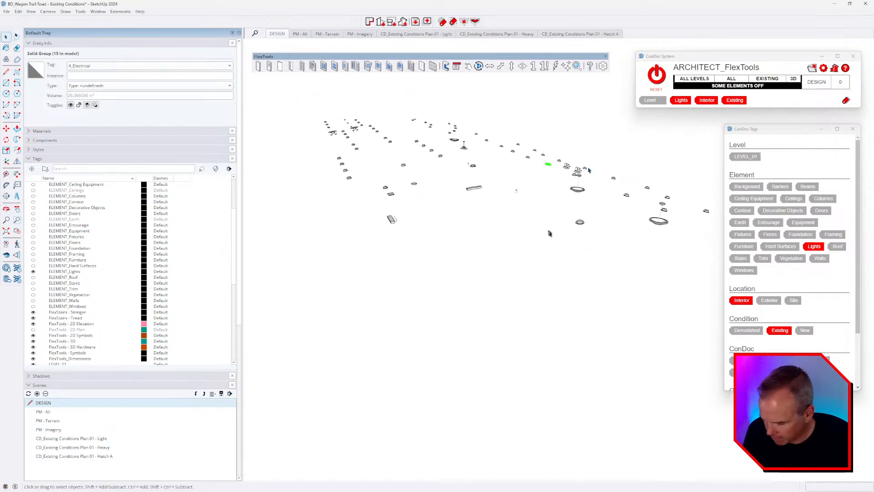
key("ctrl+z")
scroll(590, 241, "down", 2)
left_click(656, 76)
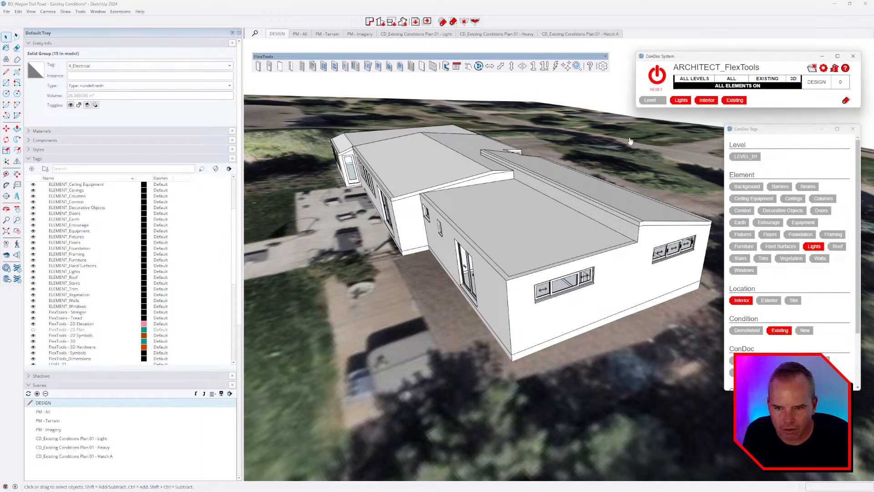
Step: Inspect an interior light fixture and a small trim object in Entity Info
middle_click_drag(543, 222, 550, 275)
scroll(587, 234, "up", 2)
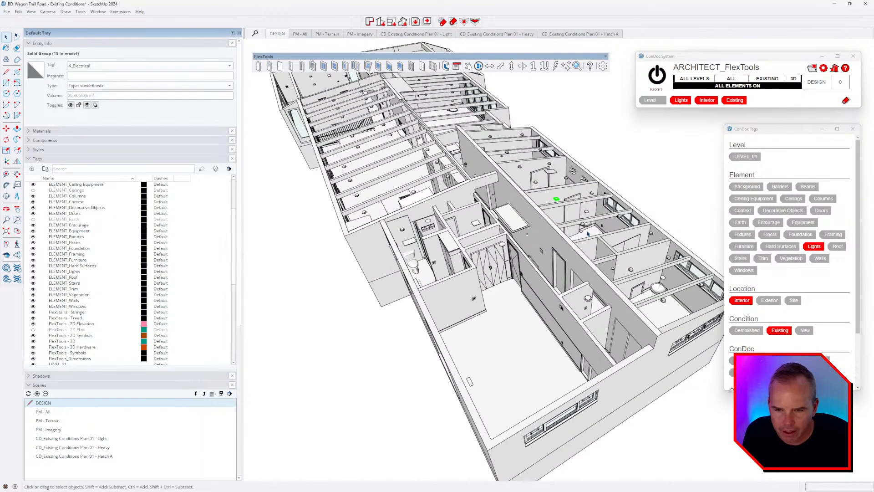
left_click(589, 227)
scroll(590, 226, "up", 3)
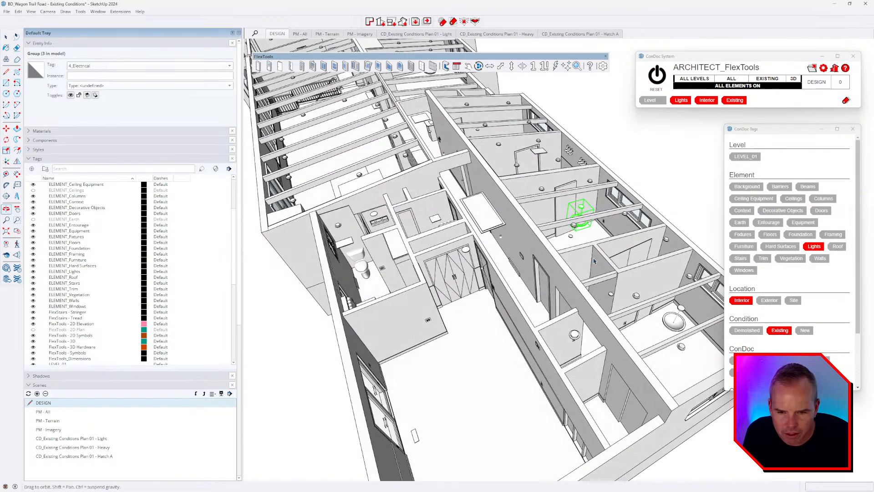
left_click(612, 296)
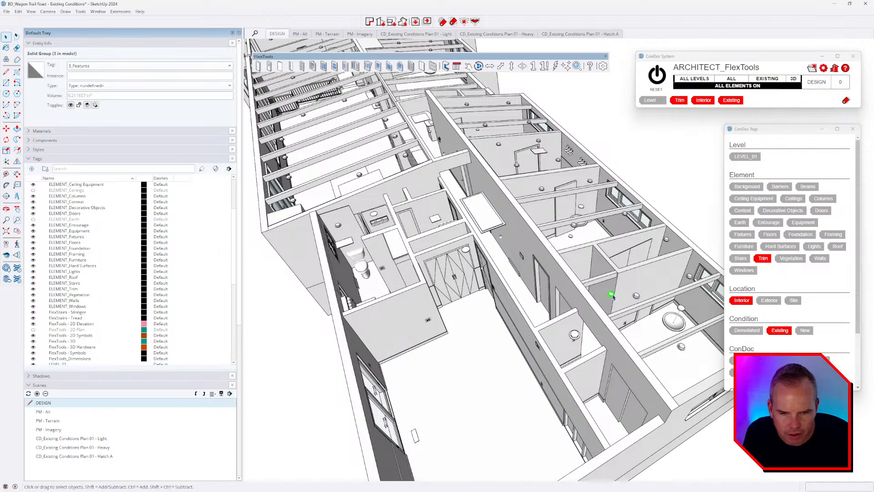
middle_click_drag(569, 332, 523, 256)
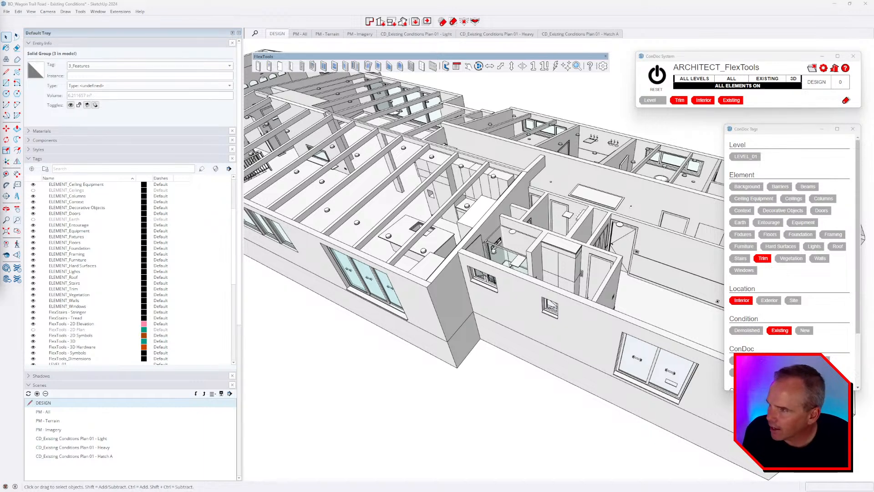
Step: Save the BD_Wagon Trail Road - Existing Conditions model
left_click(7, 12)
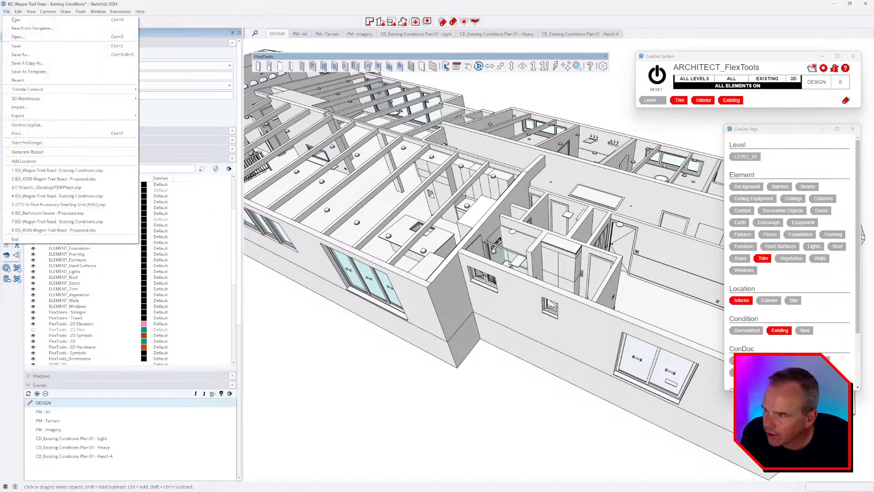
left_click(27, 50)
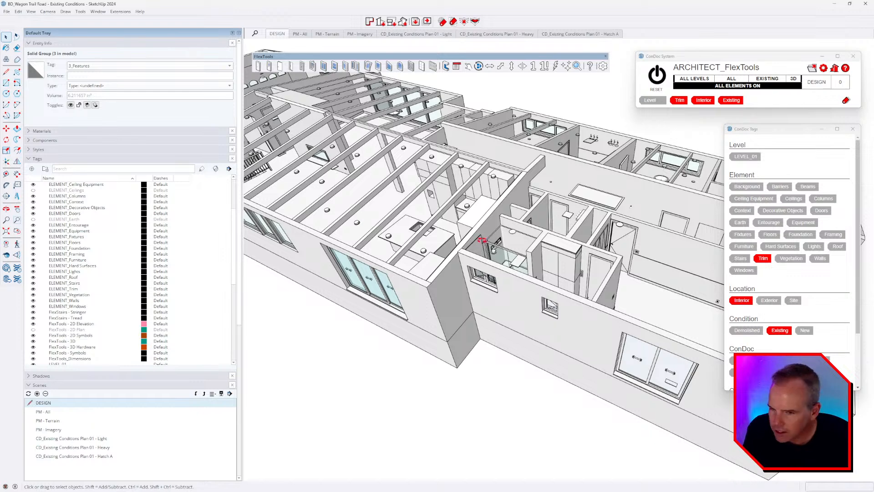
middle_click_drag(482, 239, 478, 237)
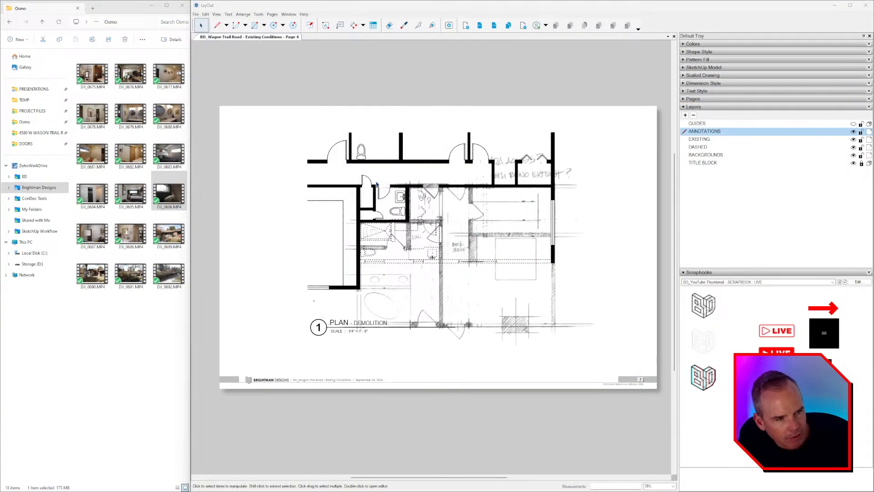
Step: Review the out-of-date SketchUp model reference in Document Setup > References
scroll(377, 185, "down", 3)
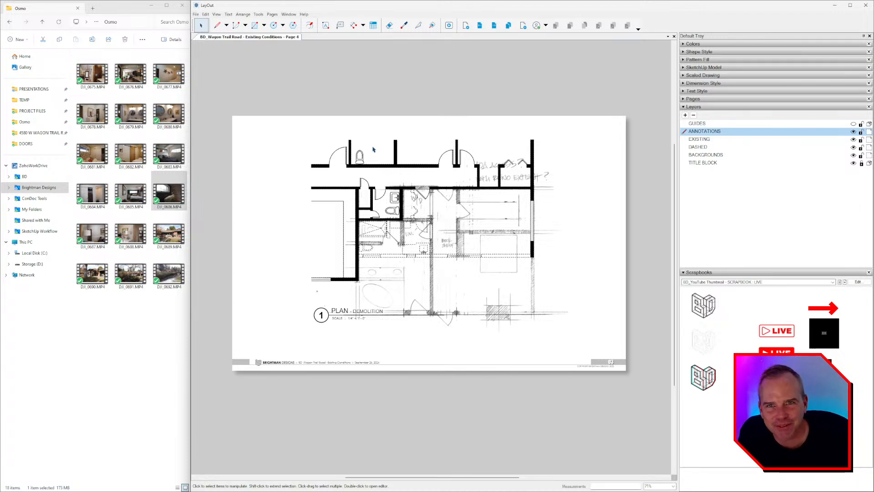
middle_click_drag(354, 133, 354, 137)
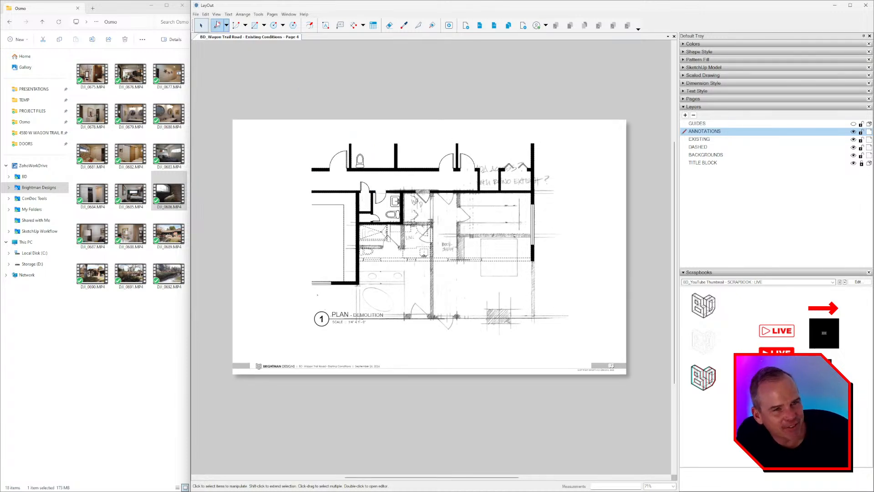
left_click(196, 15)
left_click(233, 136)
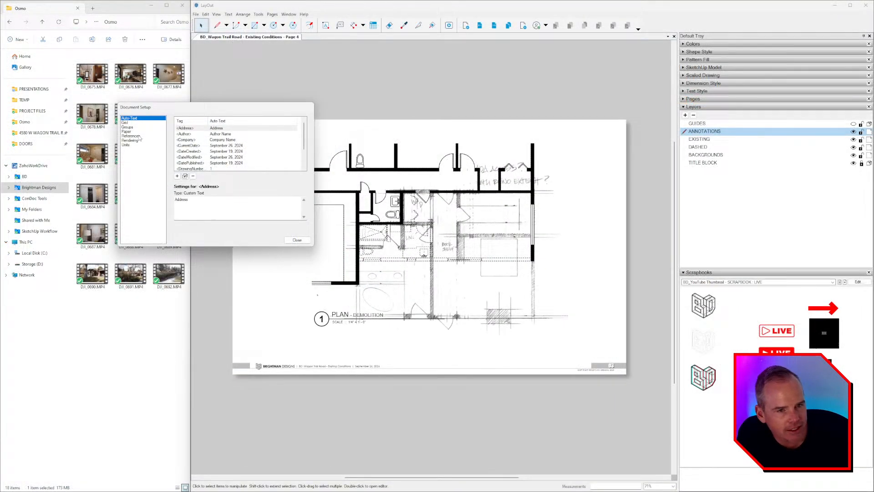
left_click(131, 136)
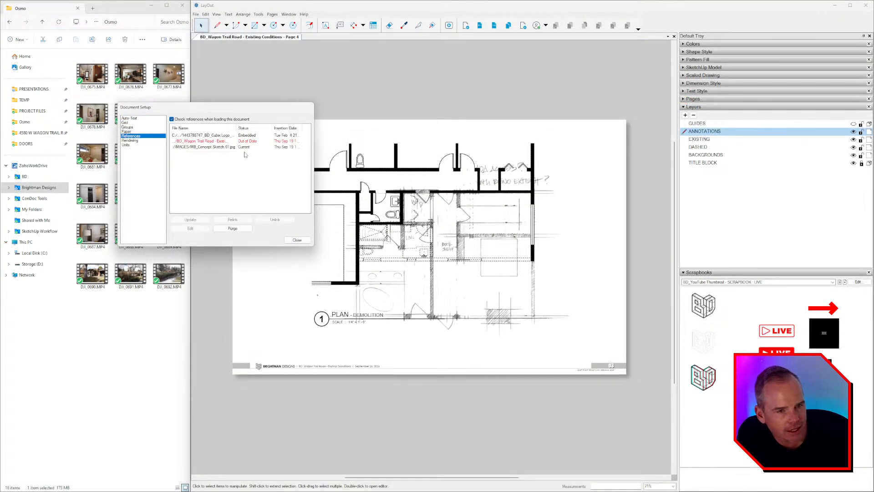
left_click(213, 141)
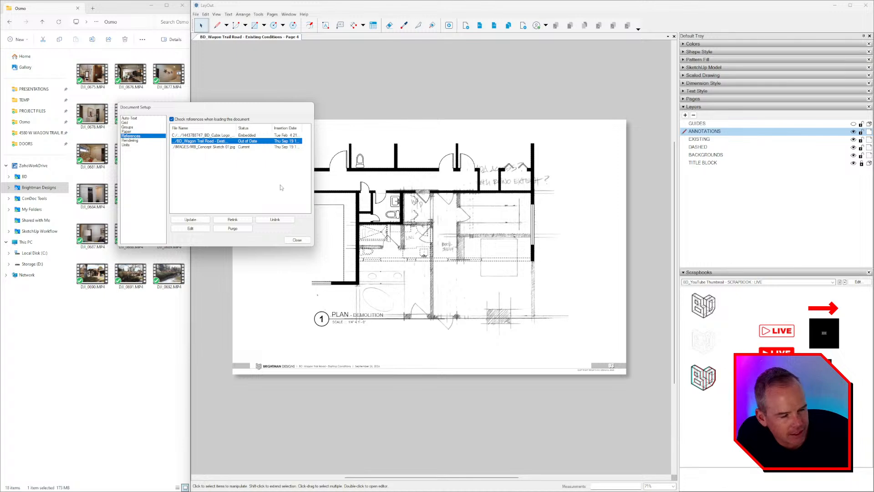
left_click(426, 160)
left_click(297, 240)
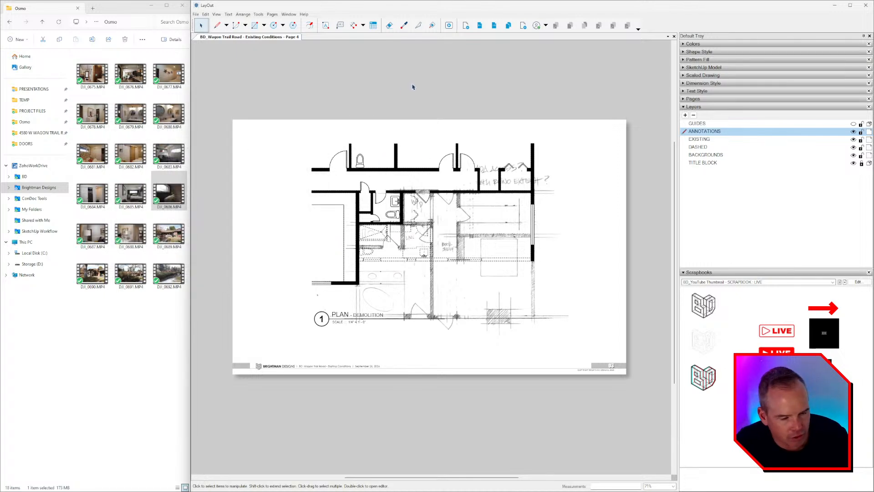
Step: Turn on the BACKGROUNDS layer to show the hand sketch on the Existing Conditions page
left_click(481, 29)
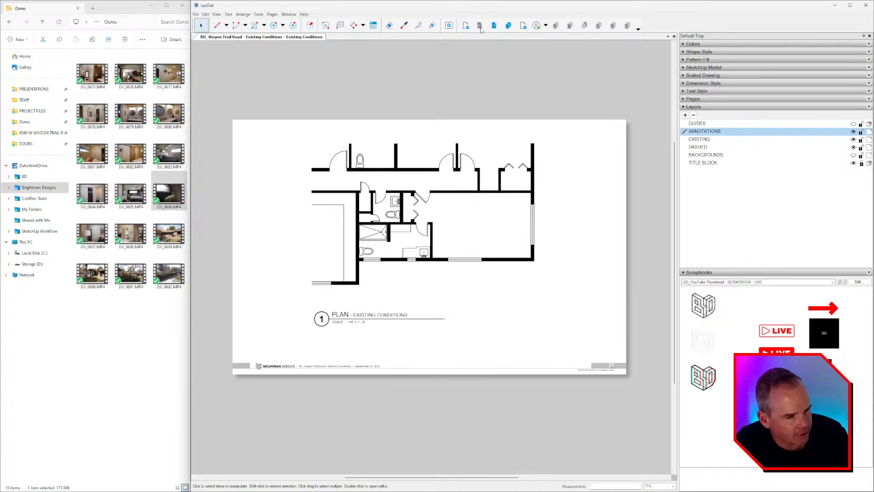
left_click(852, 156)
left_click(530, 179)
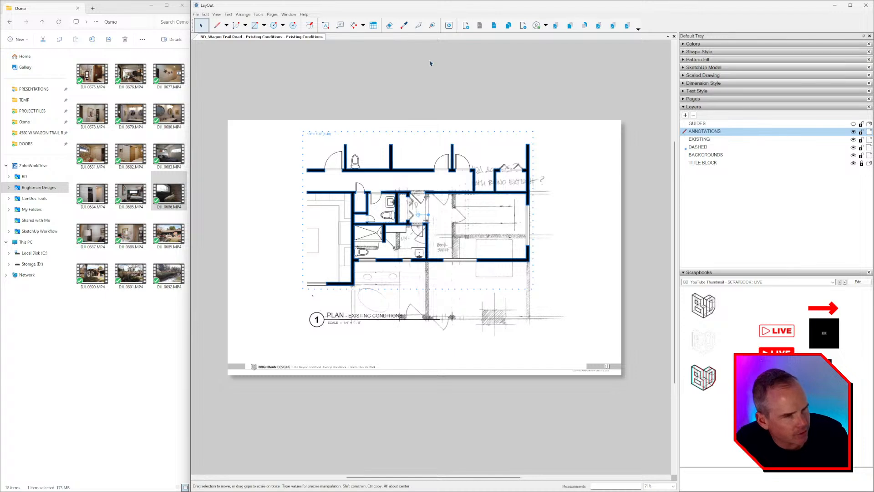
Step: Delete the dark triangle from page 5
left_click(469, 31)
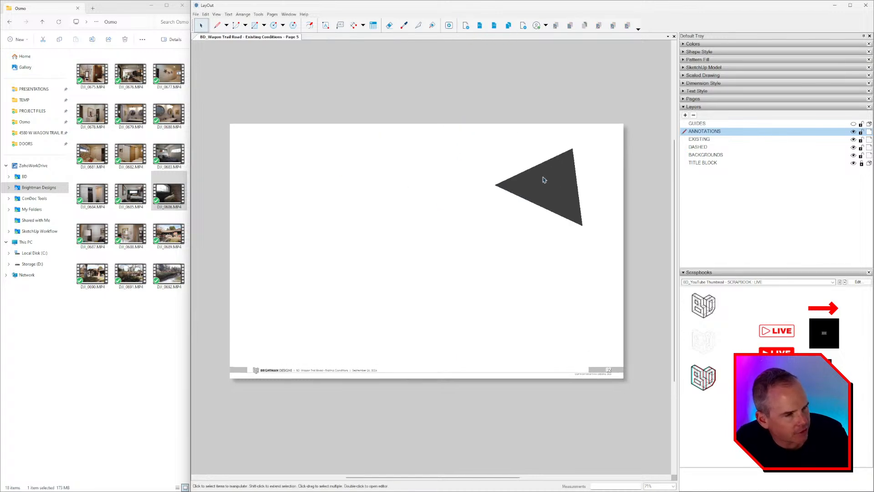
left_click(543, 179)
key("Delete")
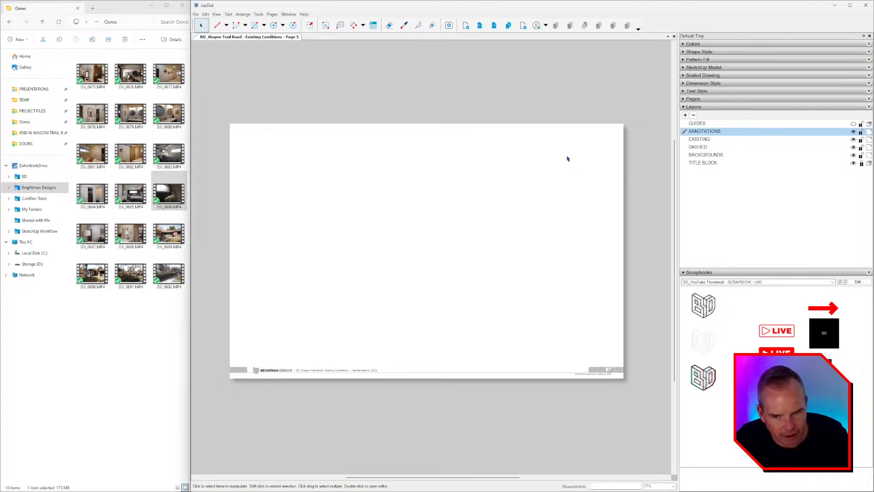
key("alt+Tab")
left_click(428, 22)
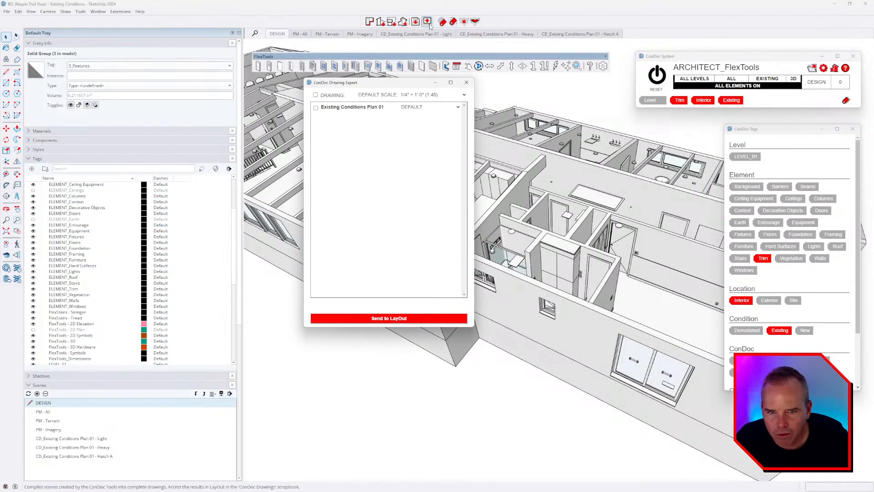
Step: Close the ConDoc Drawing Export and refresh all scenes with FlexTools, saving the model
left_click(466, 82)
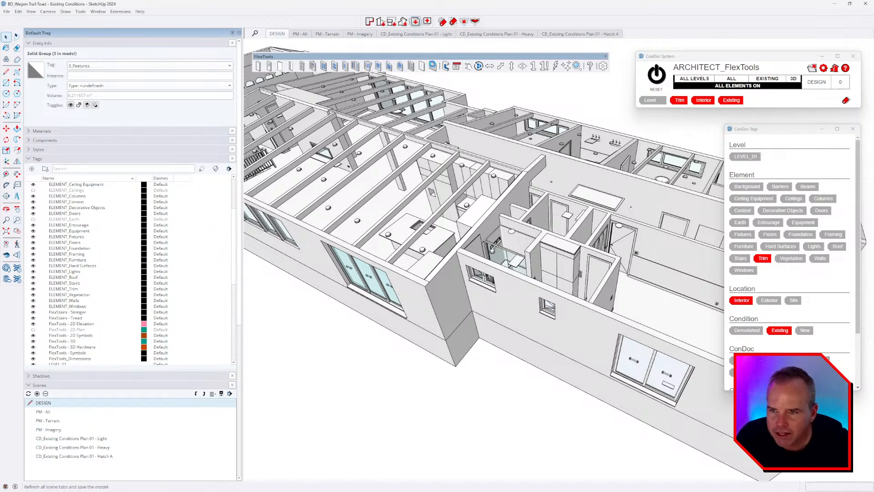
left_click(427, 22)
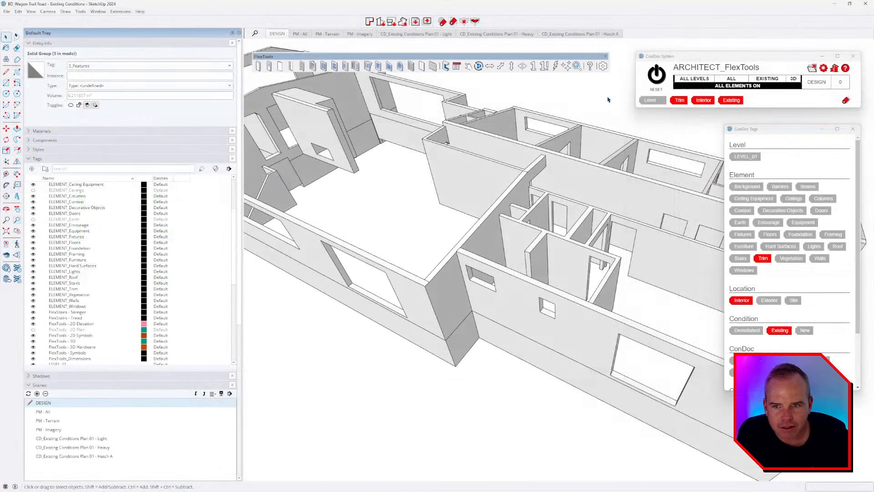
Step: Place Existing Conditions Plan 01 from the ConDoc Drawings scrapbook onto the page
left_click(426, 21)
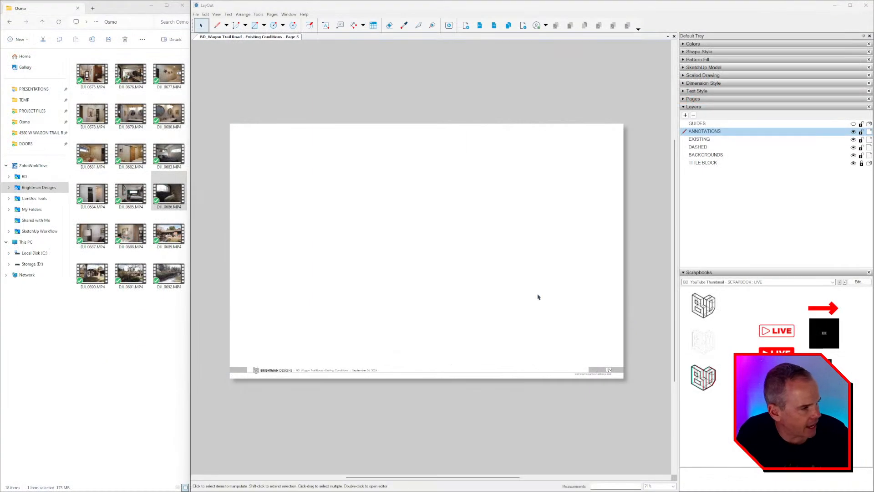
left_click(758, 282)
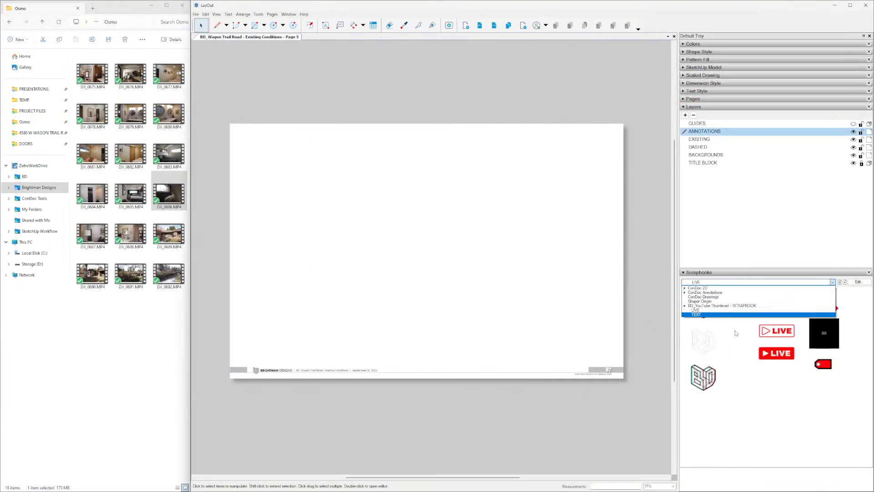
left_click(718, 297)
scroll(537, 279, "down", 2)
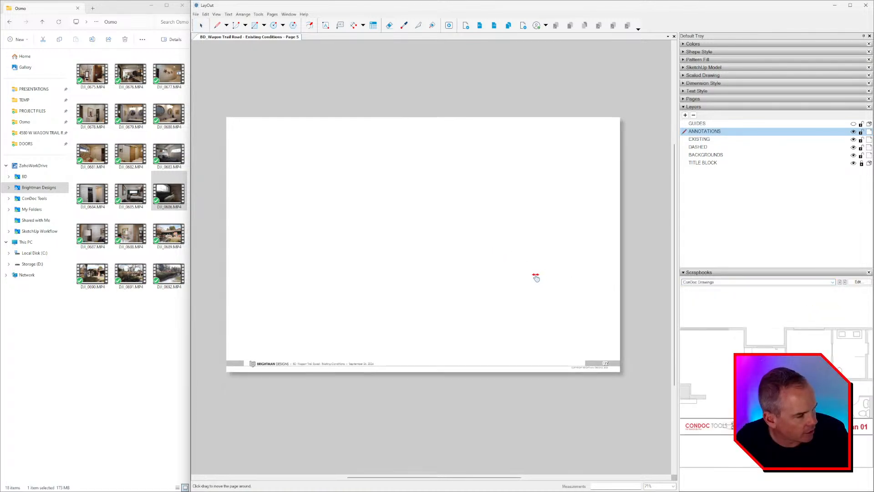
middle_click_drag(535, 278, 528, 275)
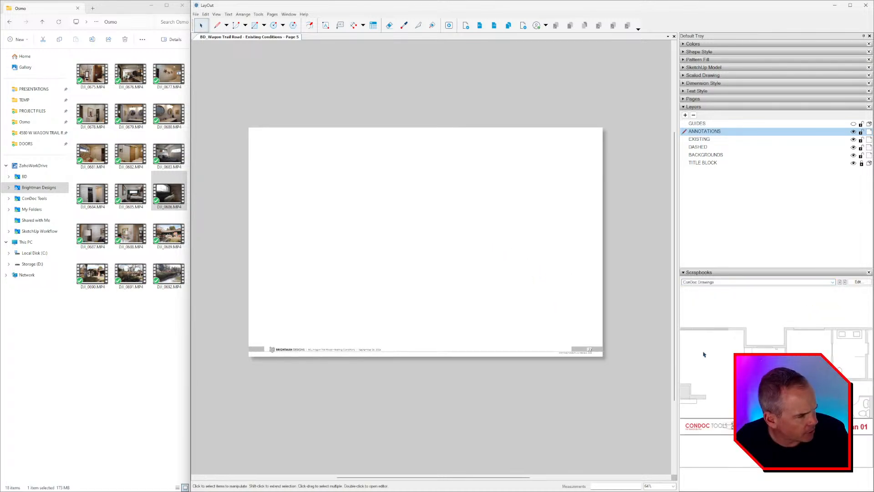
left_click(770, 347)
left_click(425, 224)
Step: Enlarge and crop the floor-plan viewport to reveal more of the plan
scroll(448, 244, "up", 1)
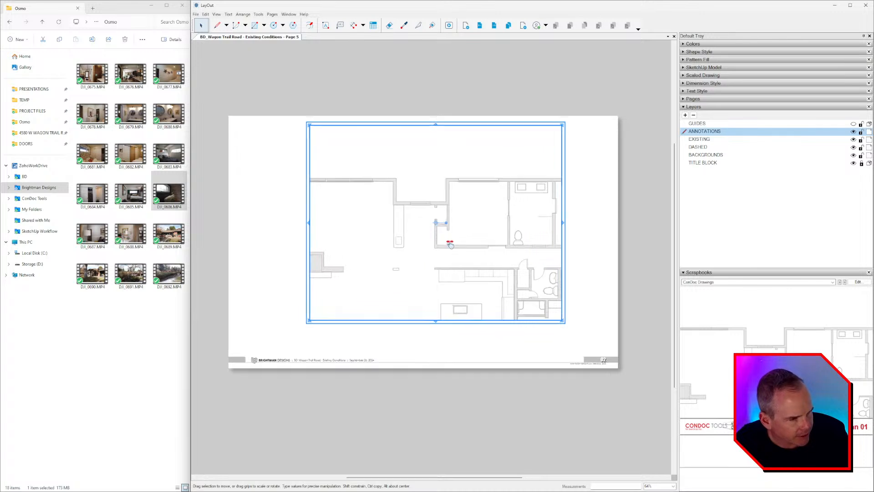
middle_click_drag(451, 245, 441, 232)
left_click_drag(554, 310, 654, 386, "alt+shift")
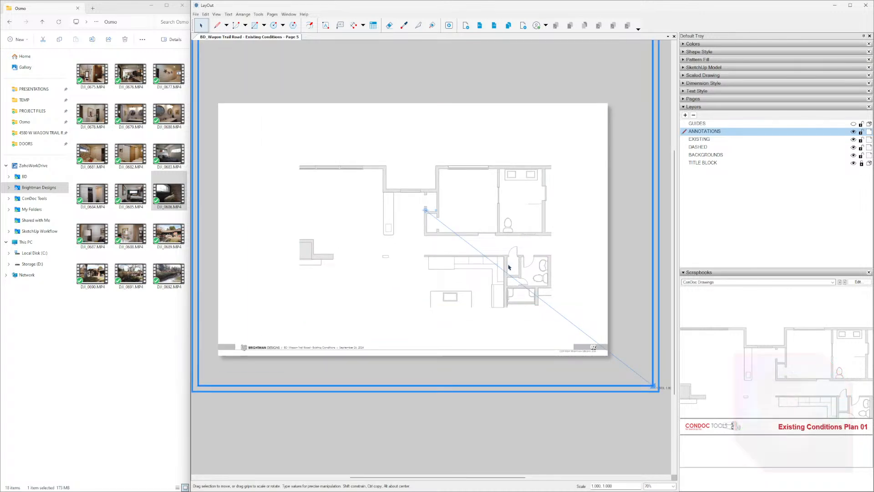
scroll(509, 256, "down", 4)
left_click_drag(306, 112, 483, 250)
scroll(622, 344, "up", 2)
scroll(622, 345, "up", 2)
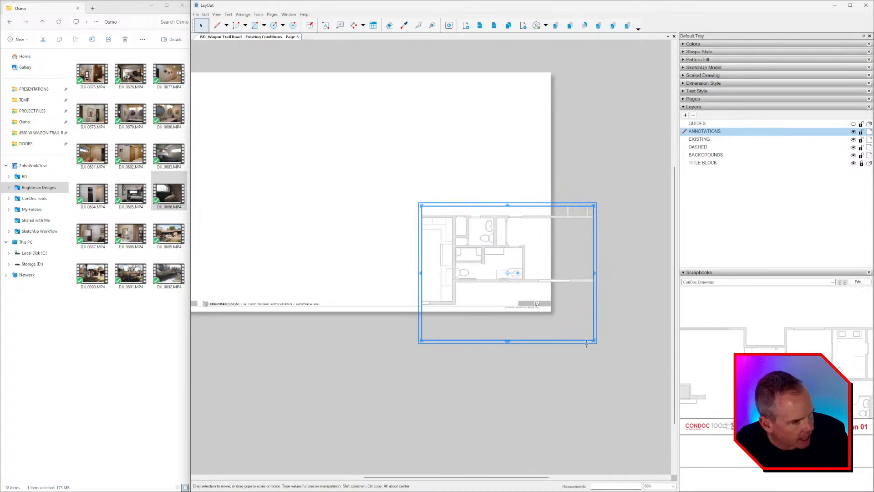
left_click_drag(596, 341, 658, 392)
Step: Move the viewport to the page's top-left and scale it to fit above the title strip
left_click_drag(493, 232, 384, 180)
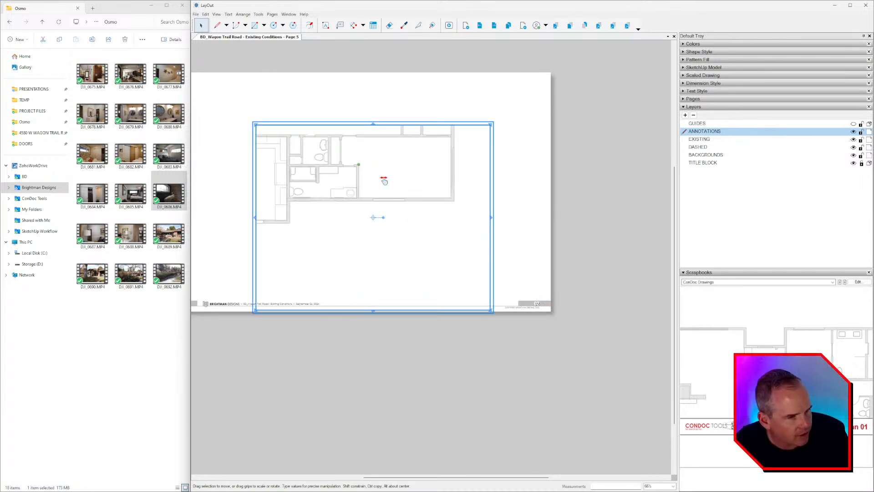
scroll(368, 164, "up", 1)
middle_click_drag(368, 164, 421, 218)
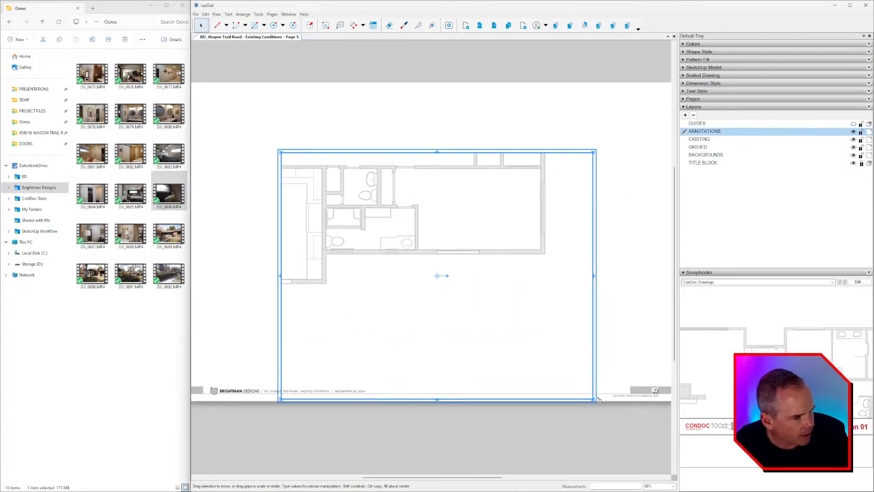
left_click_drag(594, 400, 558, 314)
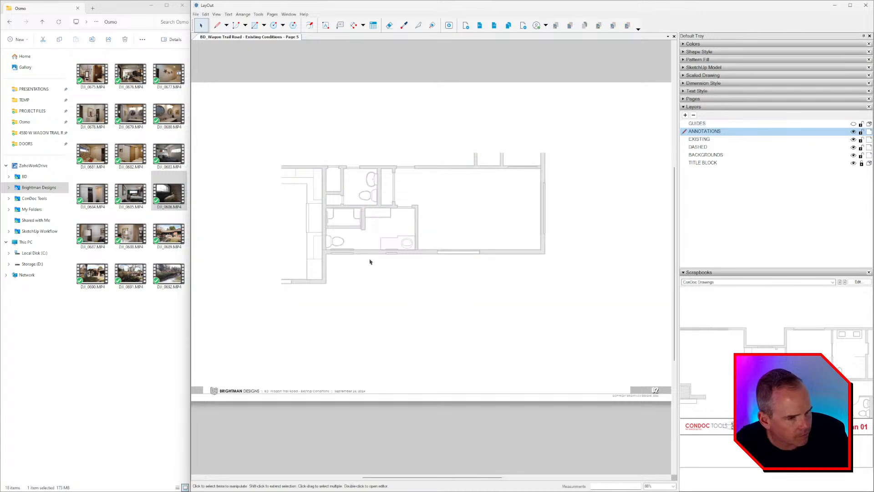
scroll(370, 251, "up", 3)
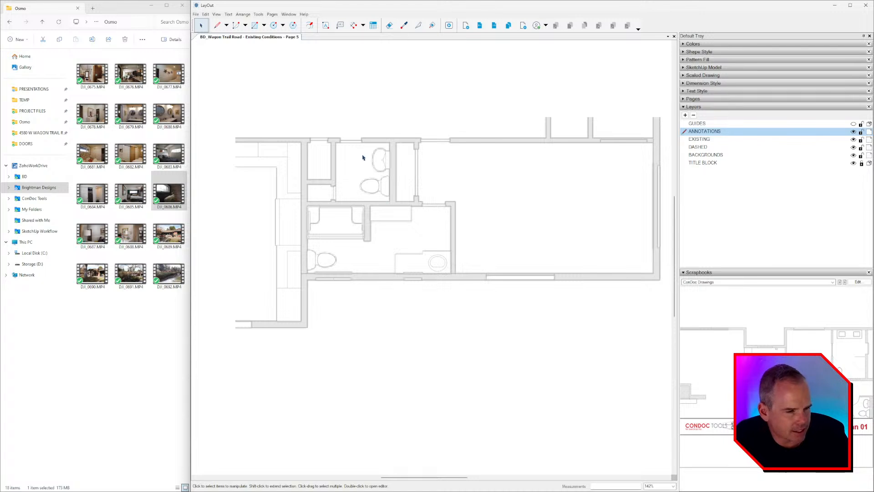
scroll(407, 146, "up", 2)
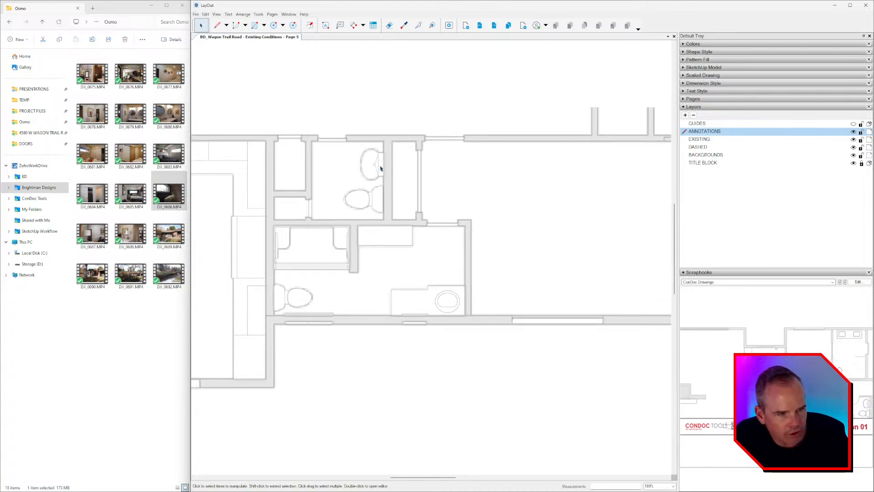
scroll(464, 200, "up", 1)
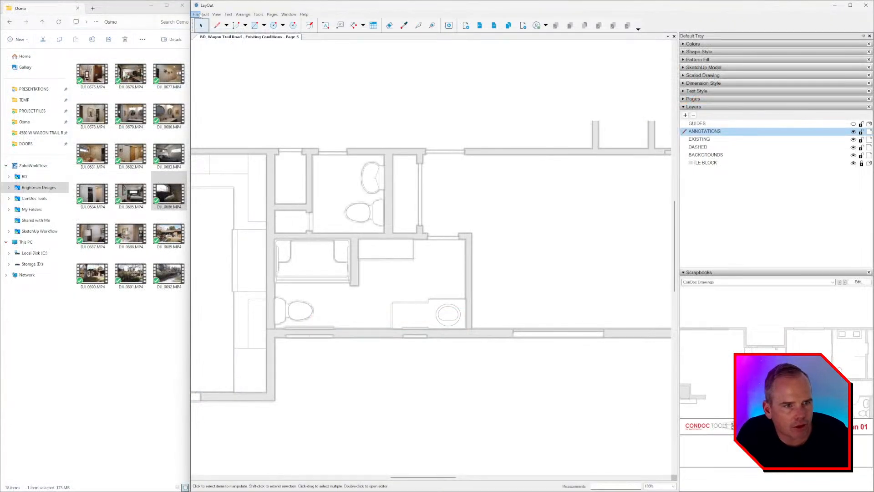
left_click(196, 14)
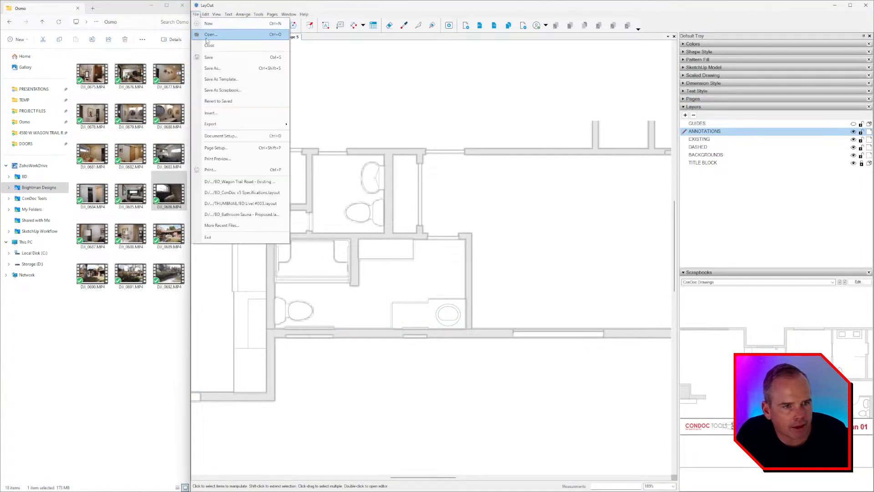
Step: Update the out-of-date Wagon Trail Road reference in Document Setup, then inspect the plan's doors and fixtures
left_click(227, 136)
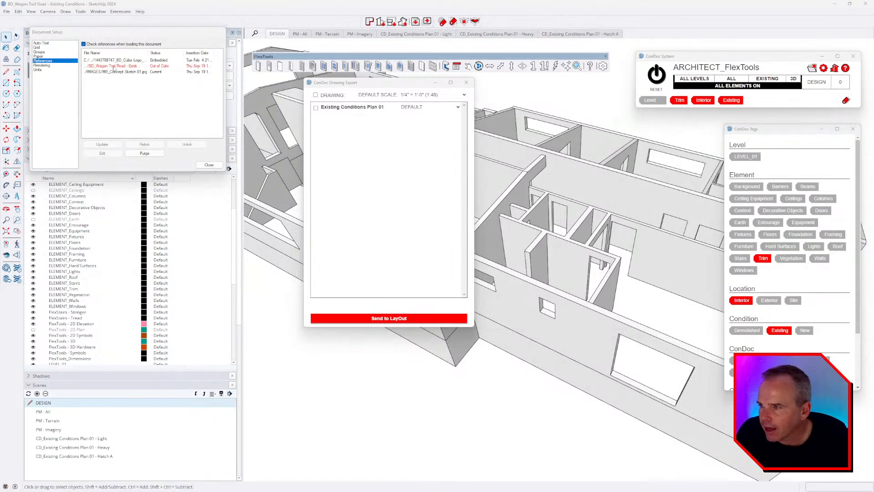
left_click(114, 66)
left_click_drag(128, 39, 553, 120)
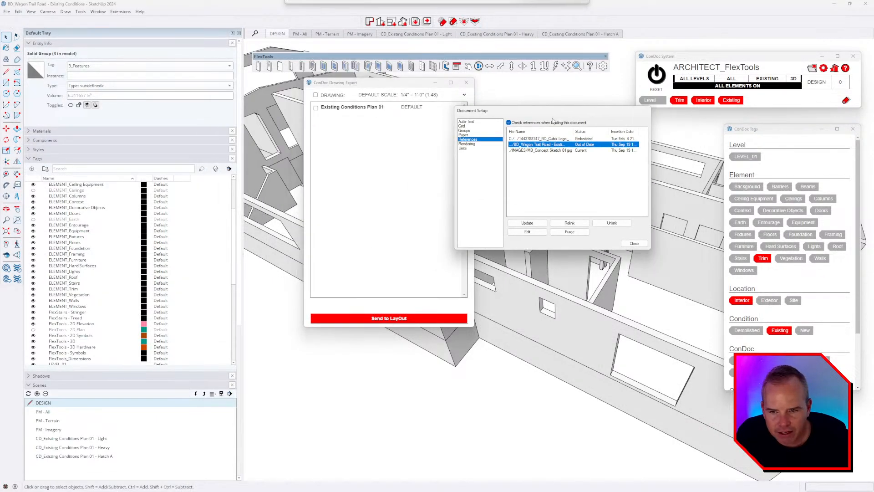
left_click(527, 223)
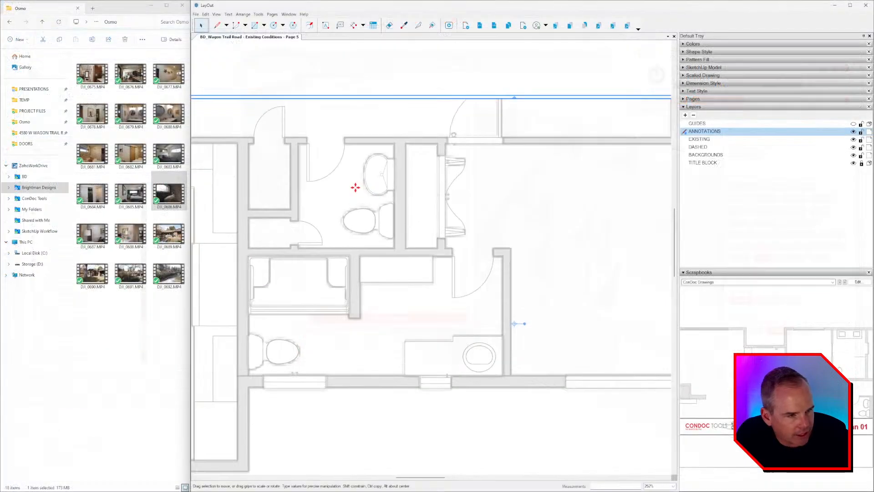
scroll(373, 196, "up", 4)
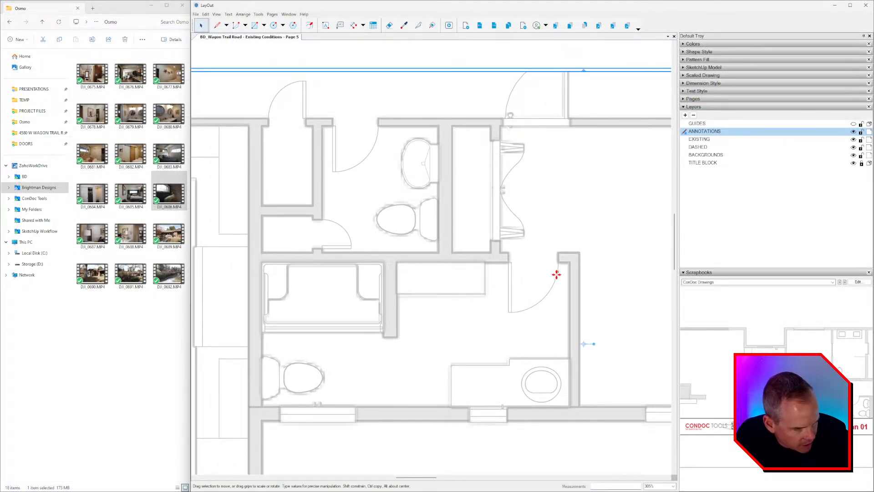
middle_click_drag(508, 274, 385, 386)
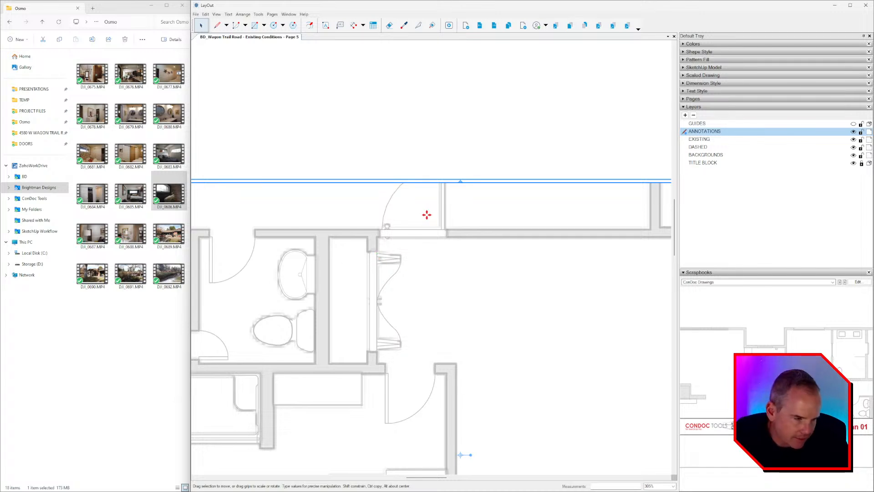
scroll(410, 186, "down", 3)
middle_click_drag(415, 255, 421, 213)
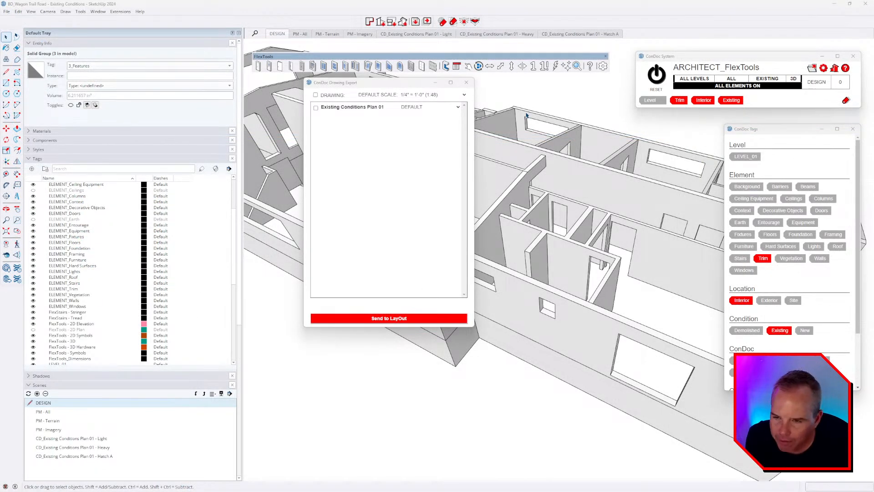
Step: Close the ConDoc Drawing Export window and orbit the 3D model
left_click(466, 82)
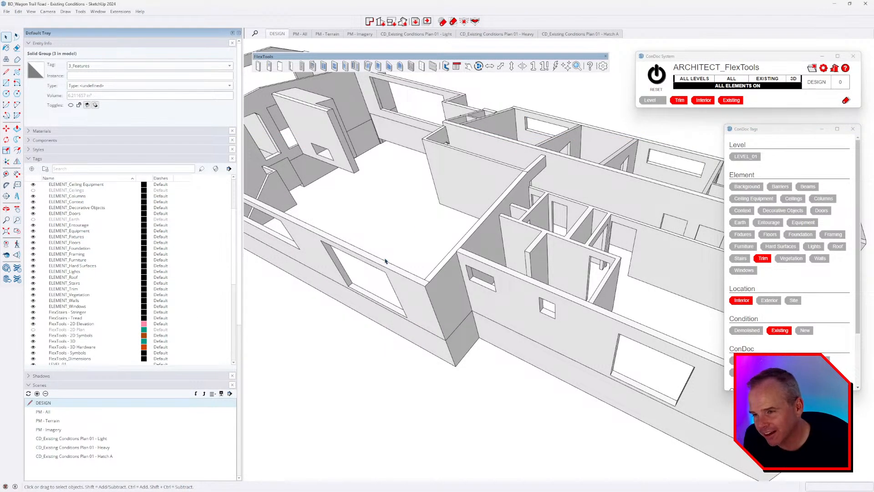
middle_click_drag(384, 261, 426, 118)
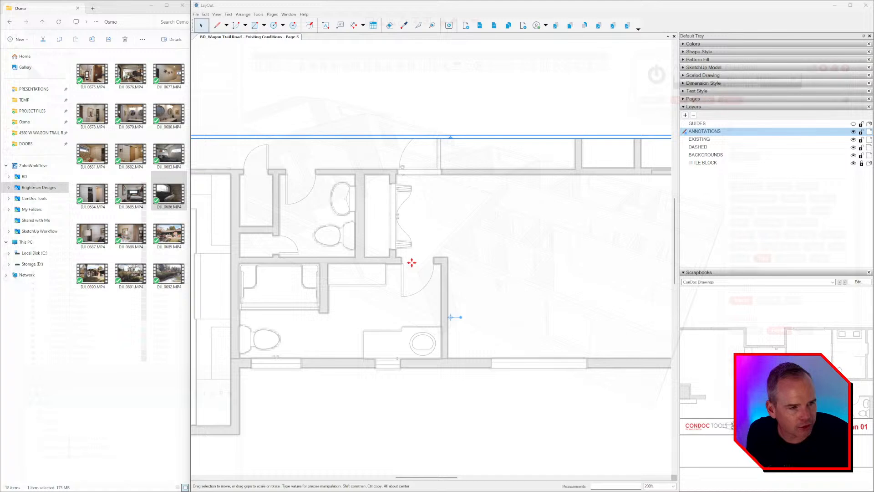
scroll(412, 262, "down", 5)
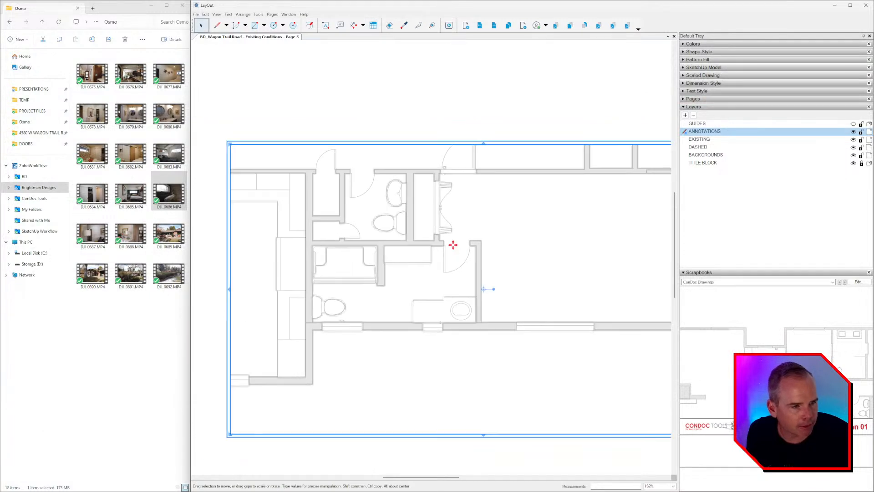
Step: Deselect the viewport to review the refreshed floor plan, then return to the SketchUp model
left_click(436, 105)
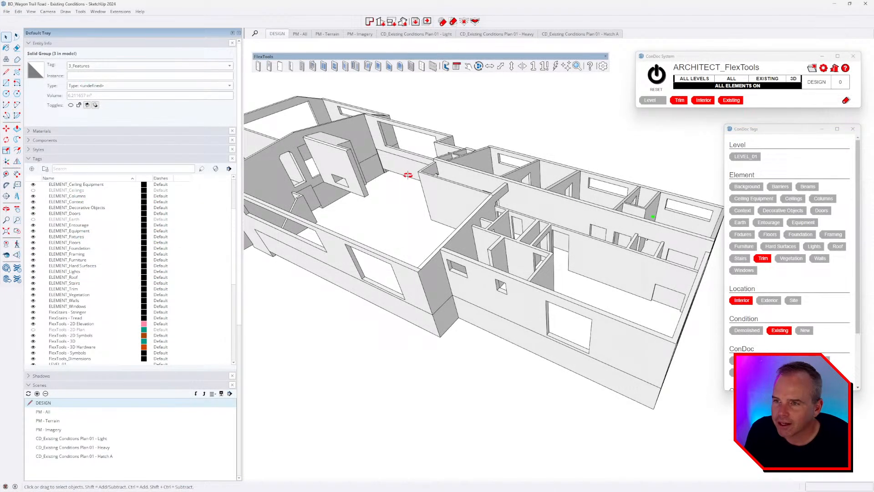
middle_click_drag(396, 157, 408, 152)
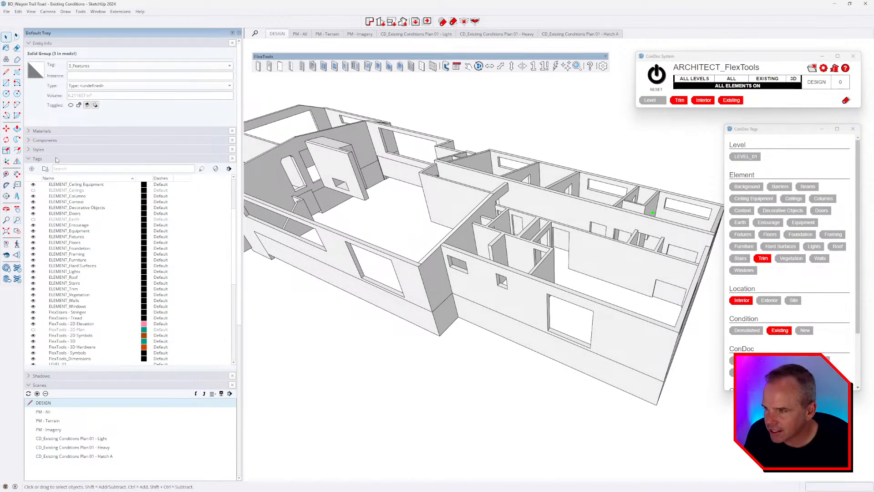
Step: Collapse Tags and run ConDoc Plan Generator with Existing Conditions Plan checked, using CREATE PLANS
left_click(56, 158)
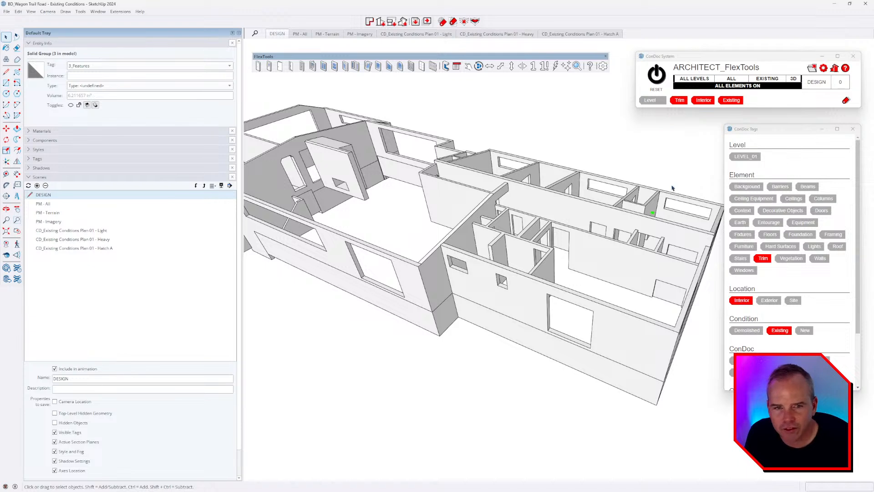
left_click(370, 22)
left_click(453, 155)
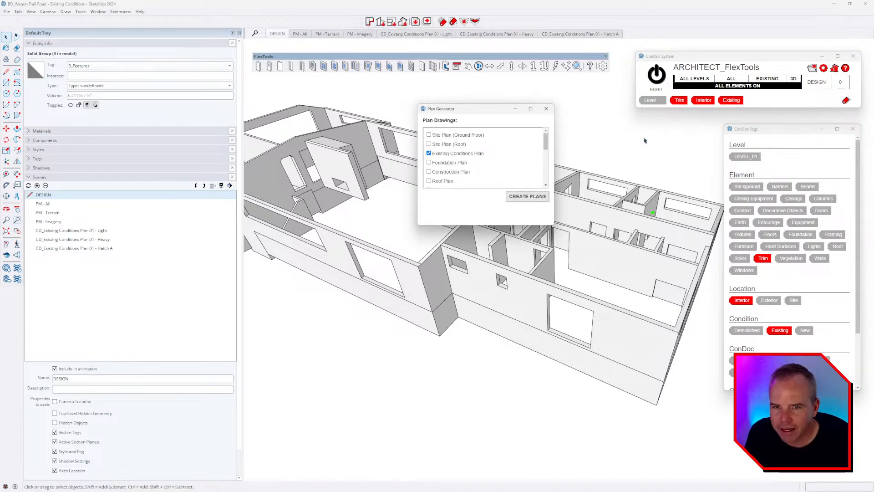
left_click(527, 198)
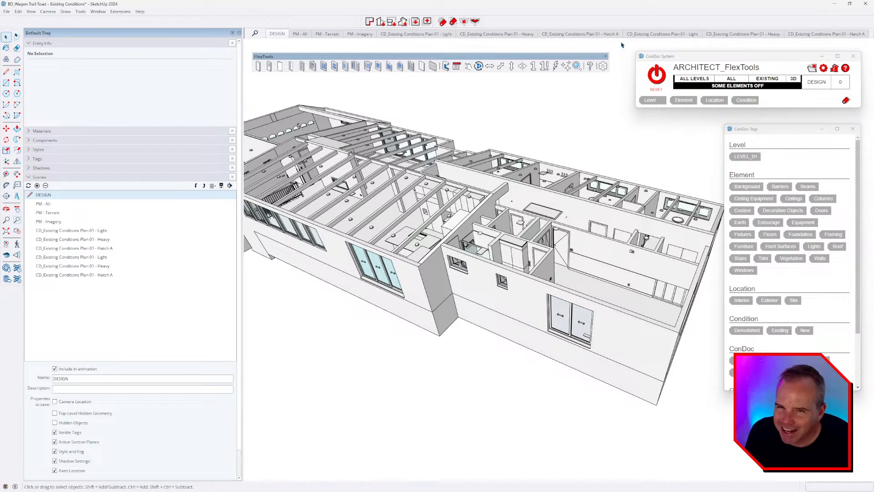
Step: Compare the original and newer CD_Existing Conditions Plan 01 - Heavy scenes
left_click(498, 35)
left_click(757, 36)
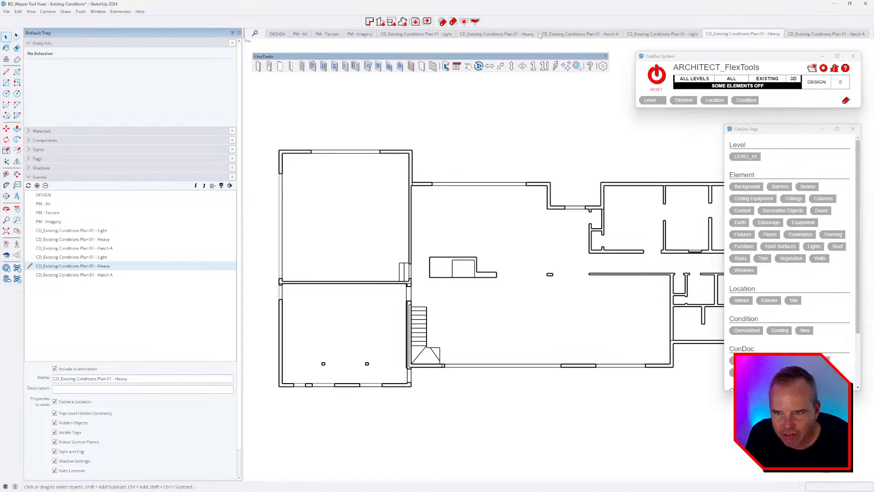
left_click(506, 34)
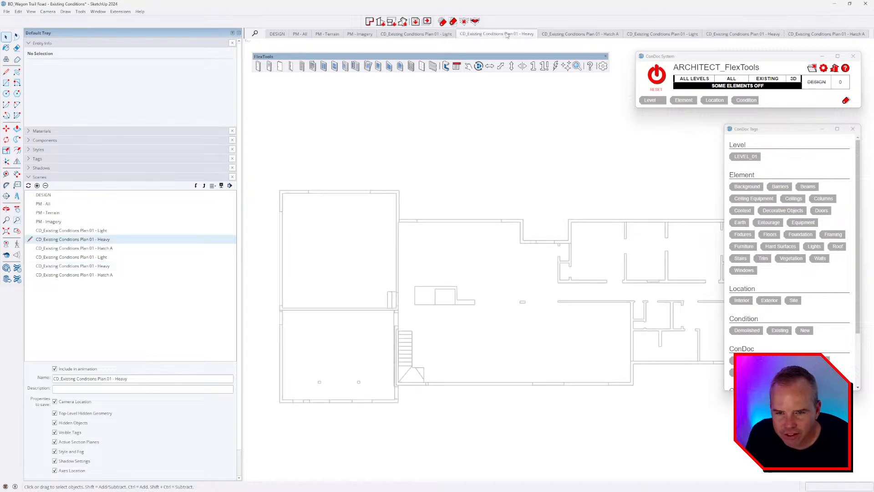
left_click(757, 36)
left_click(515, 35)
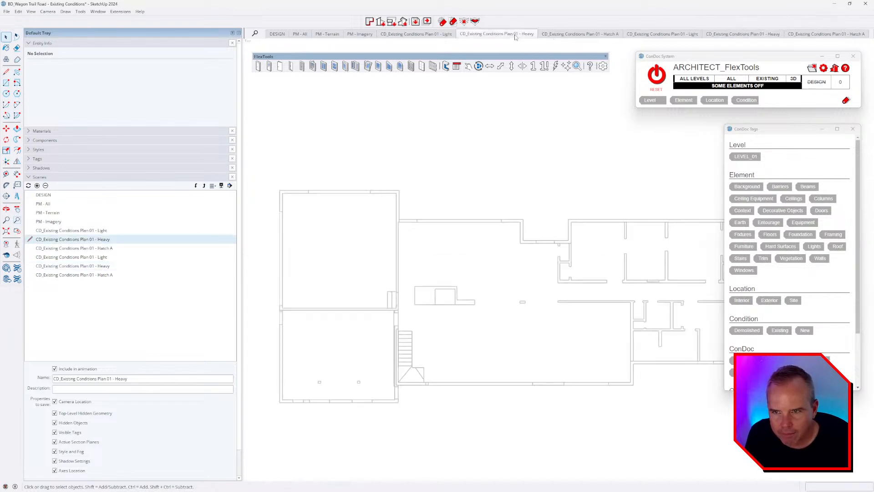
Step: Select the three newer Plan 01 scenes (Light, Heavy, Hatch A) in the scene list
left_click(104, 257)
left_click(103, 274, "shift")
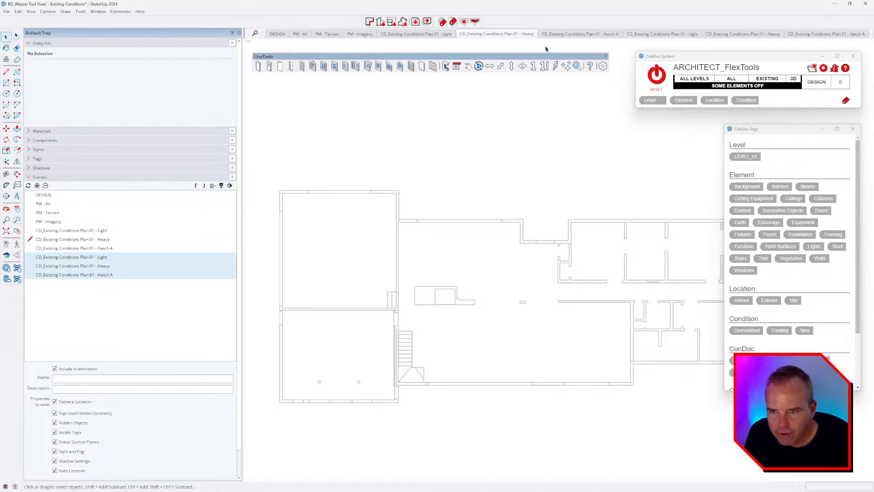
left_click(531, 35)
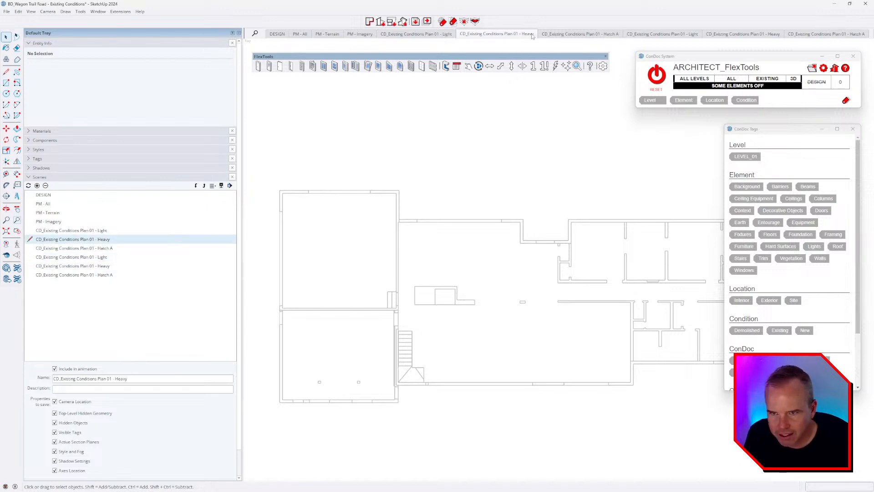
left_click(747, 34)
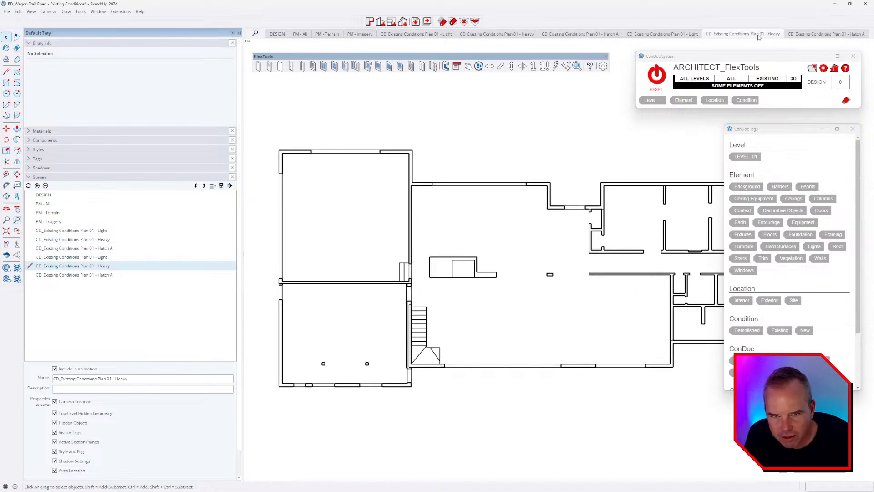
left_click(504, 36)
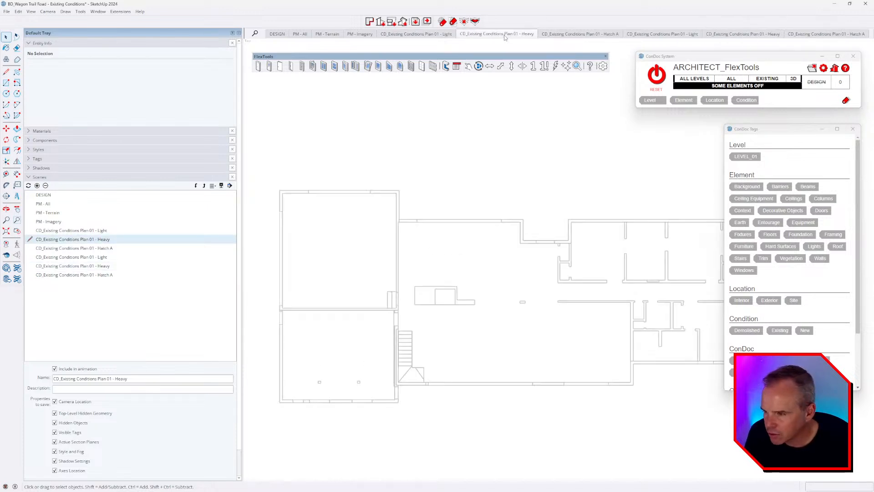
left_click(103, 268)
left_click(104, 258, "ctrl")
left_click(104, 274, "ctrl")
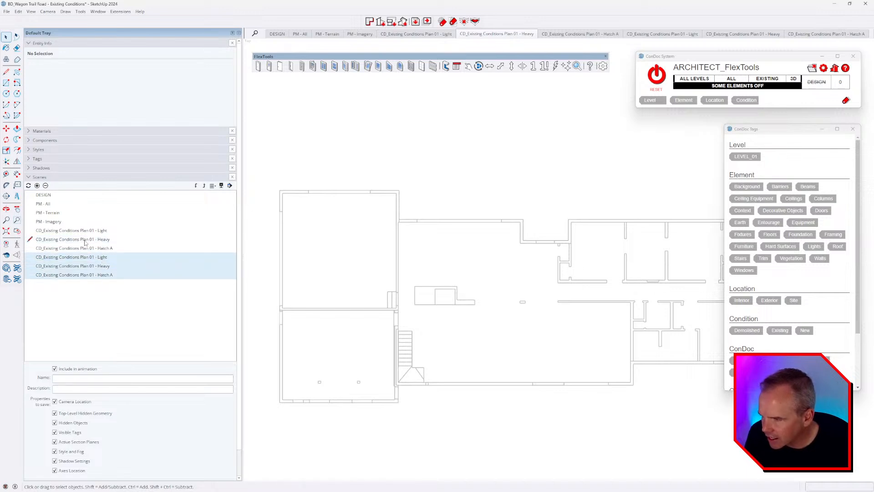
Step: Update them camera-only, unchecking Top-Level Hidden Geometry, Hidden Objects and Visible Tags
left_click(28, 186)
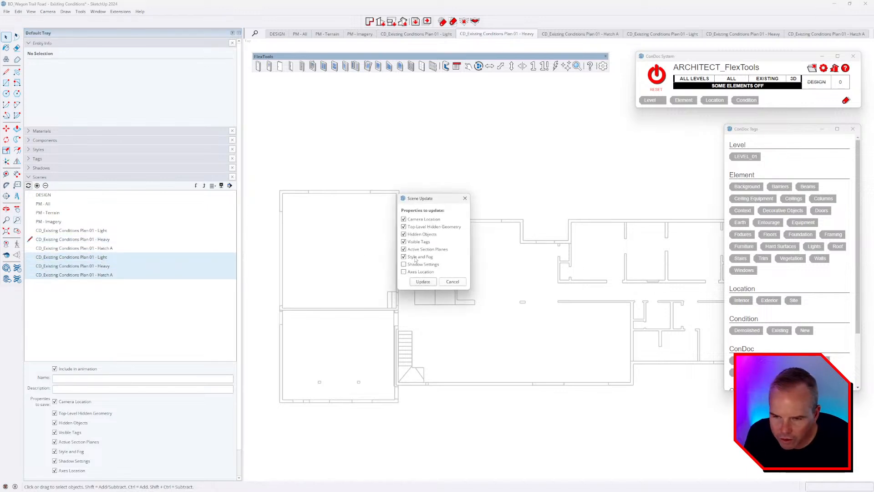
left_click(414, 242)
left_click(415, 234)
left_click(417, 227)
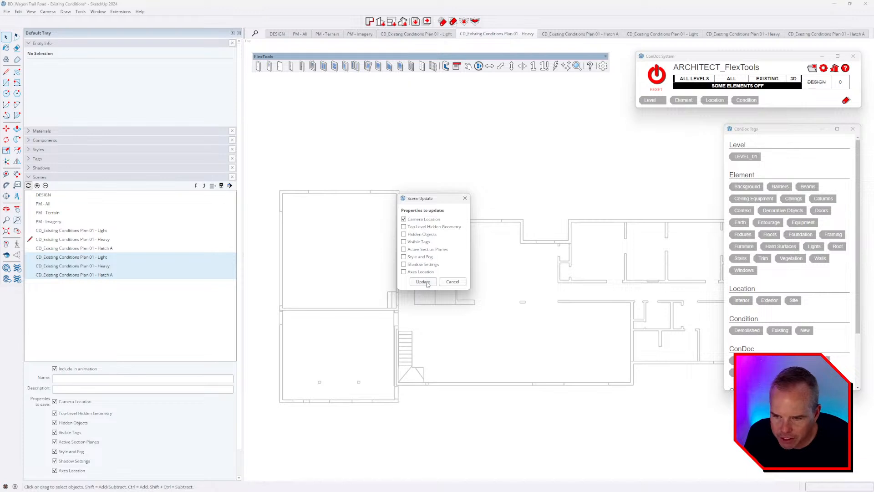
left_click(426, 283)
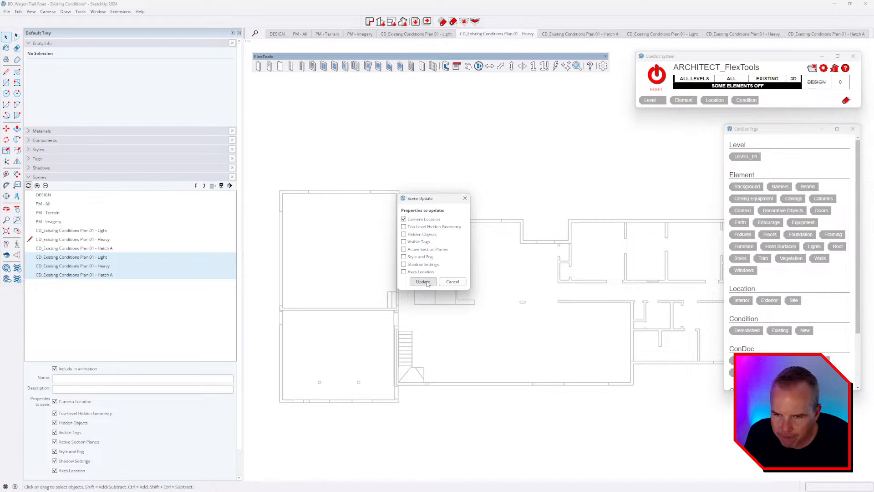
left_click(764, 37)
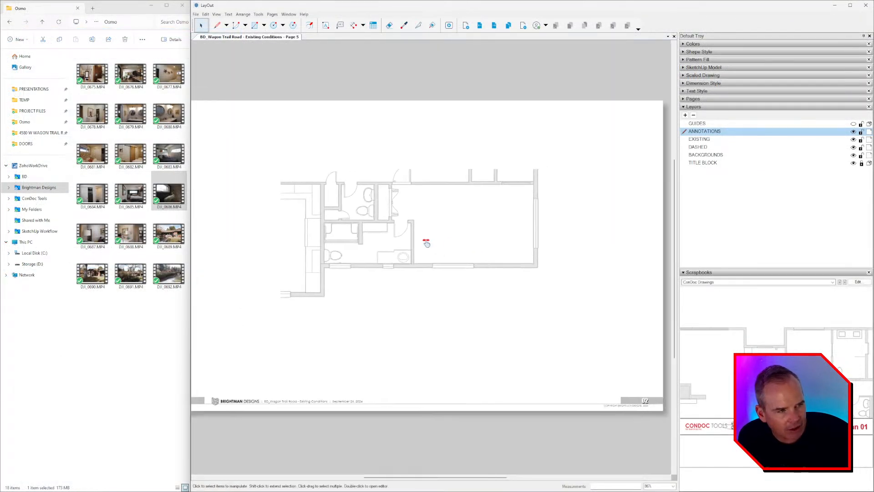
Step: On the Existing Conditions page, slide the sketch down to check the updated plan, then restore it
left_click(479, 25)
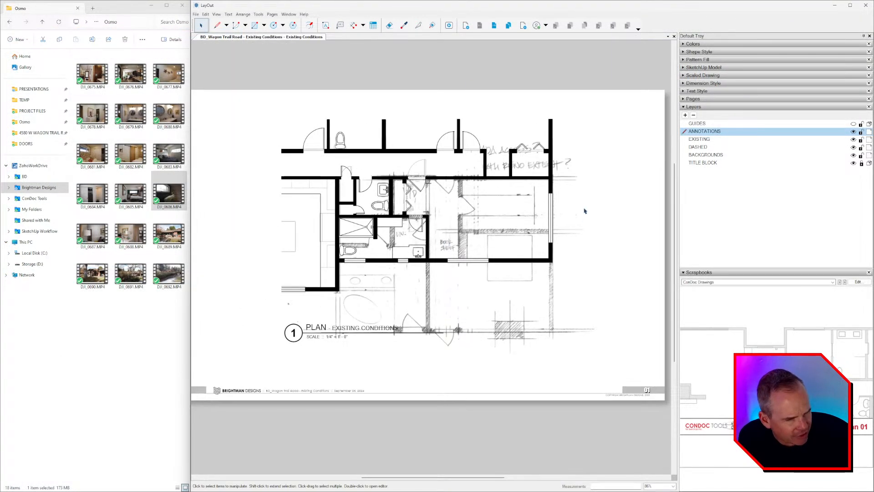
left_click(585, 211)
left_click_drag(579, 194, 621, 431)
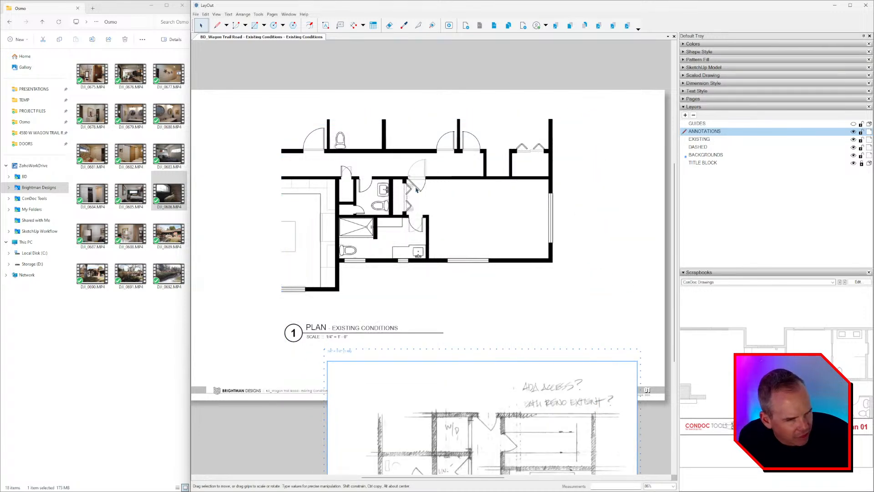
scroll(425, 188, "up", 5)
scroll(411, 204, "down", 5)
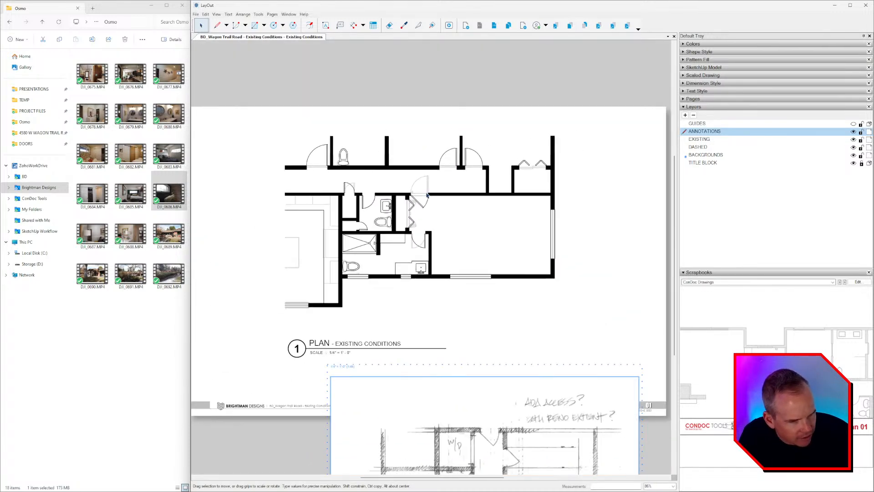
key("ctrl+z")
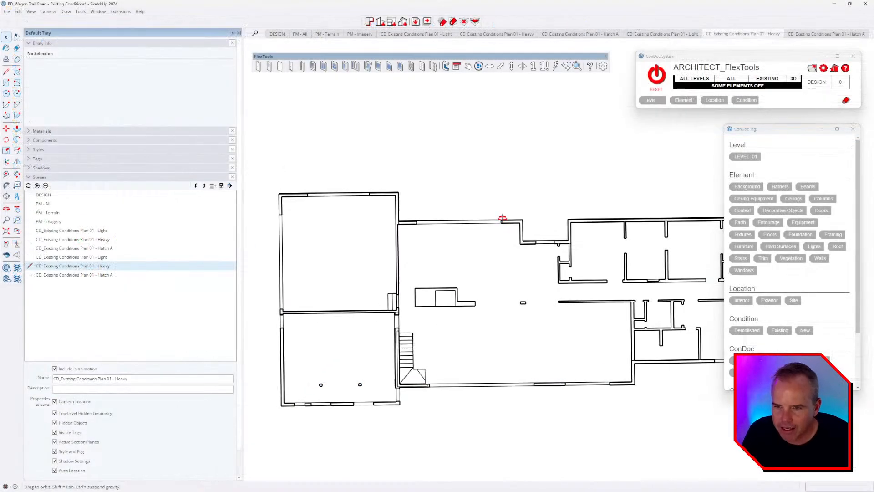
key("space")
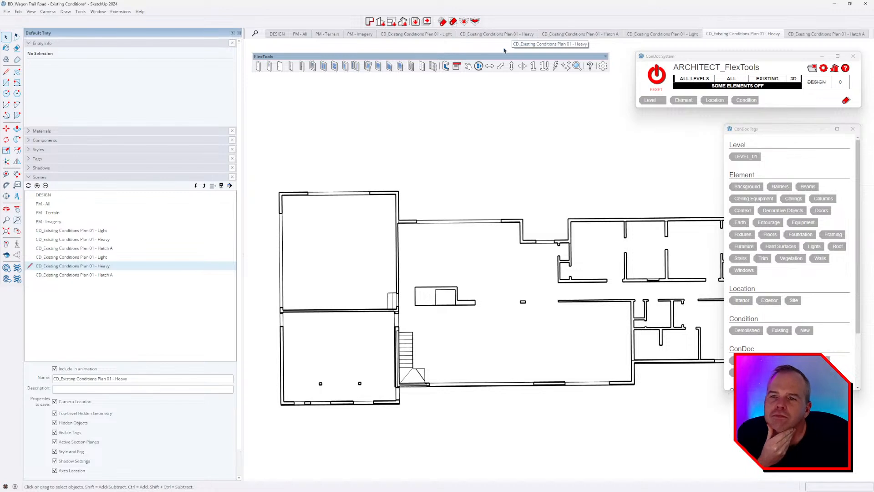
Step: Update the original Plan 01 Heavy, Hatch A and Light scenes to match their duplicate views
left_click(736, 35)
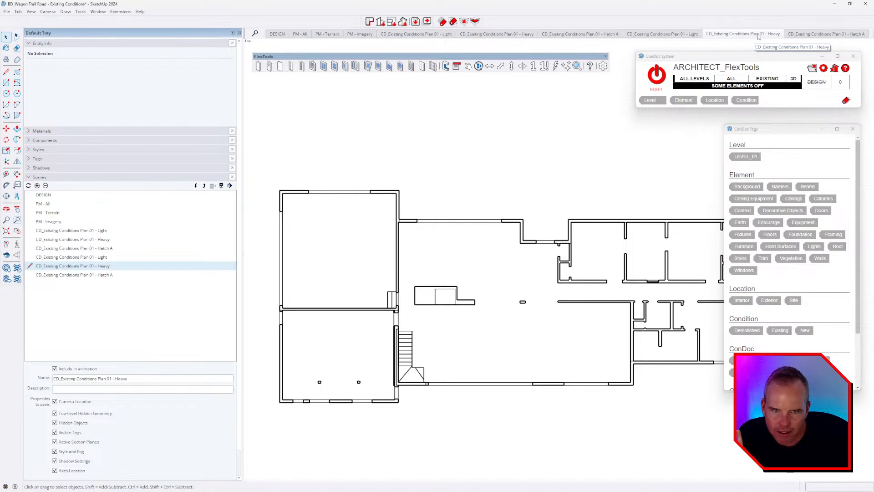
right_click(510, 35)
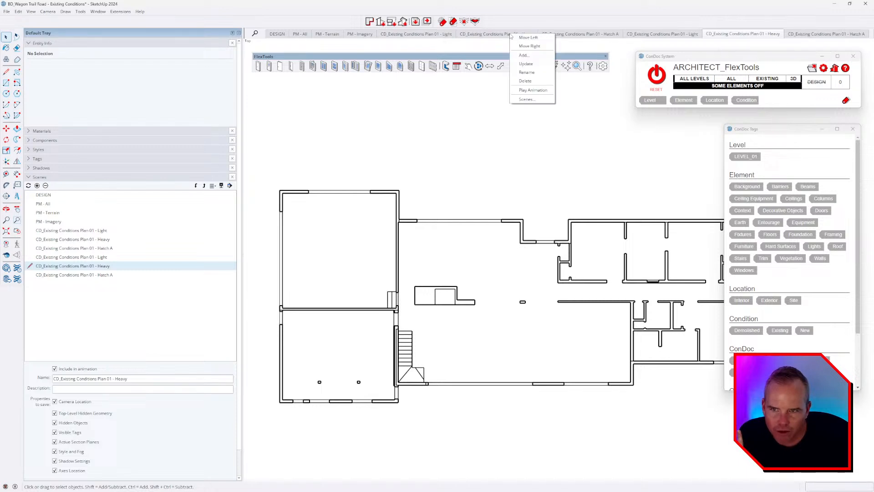
left_click(529, 64)
left_click(842, 35)
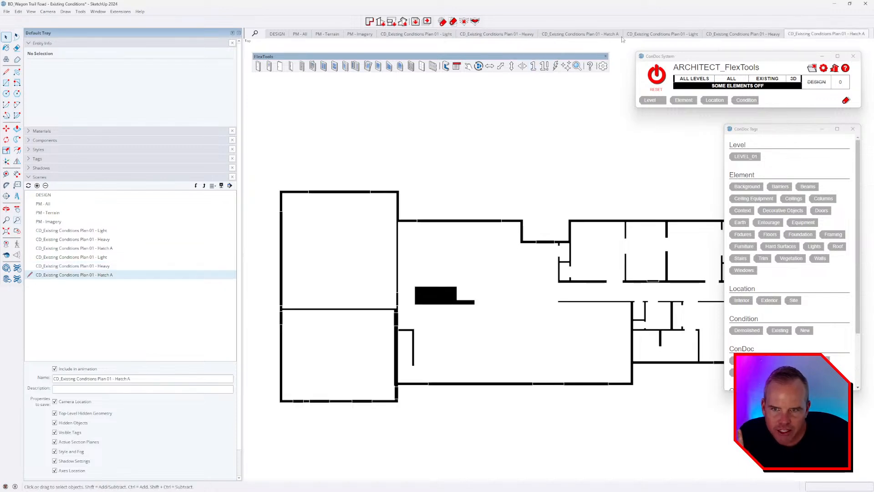
right_click(606, 34)
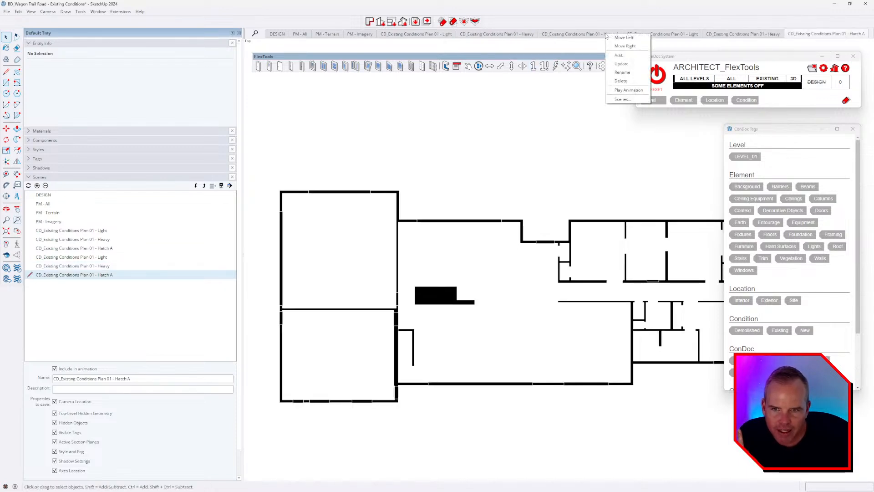
left_click(622, 64)
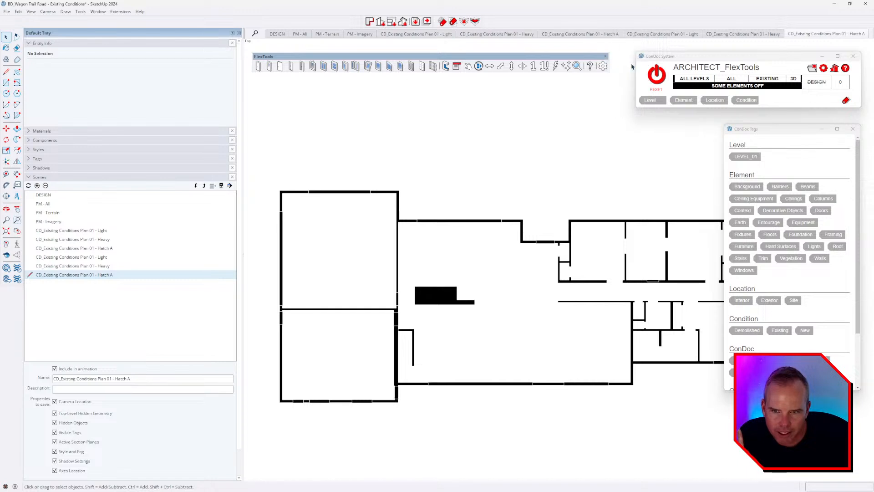
left_click(107, 258)
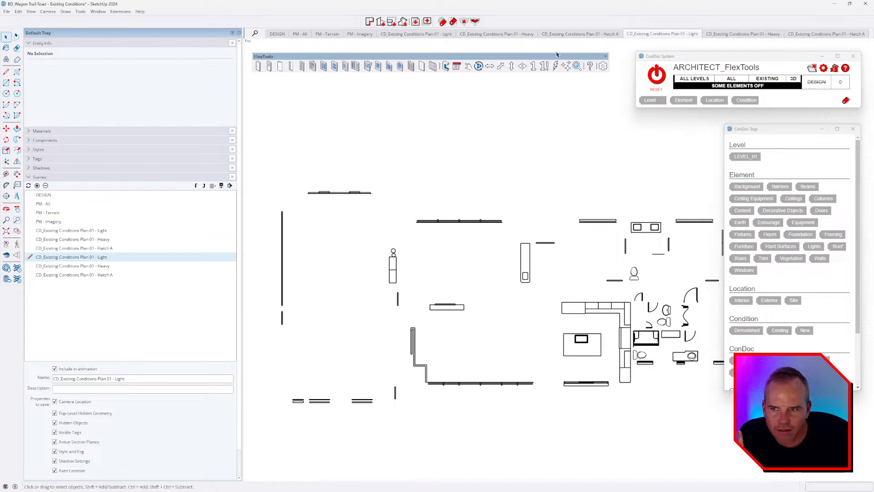
right_click(429, 37)
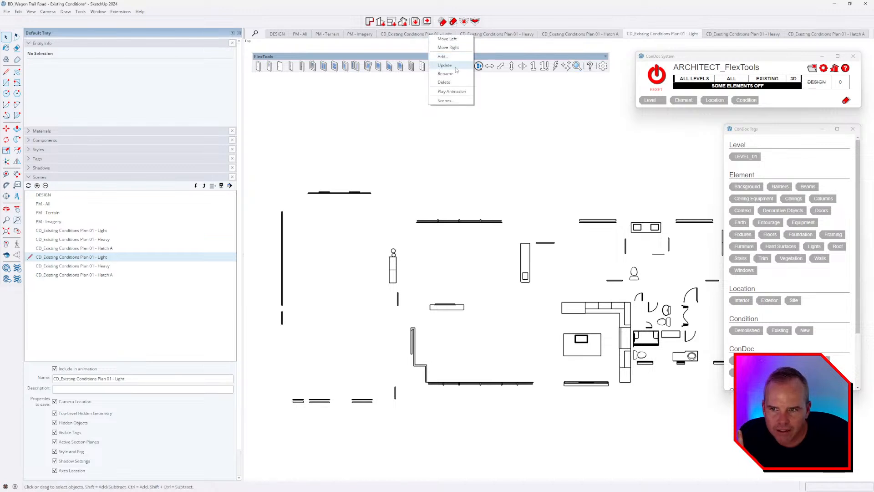
left_click(444, 38)
Step: Compare the original Heavy and Light scenes against the duplicate Plan 01 - Light scene
left_click(494, 35)
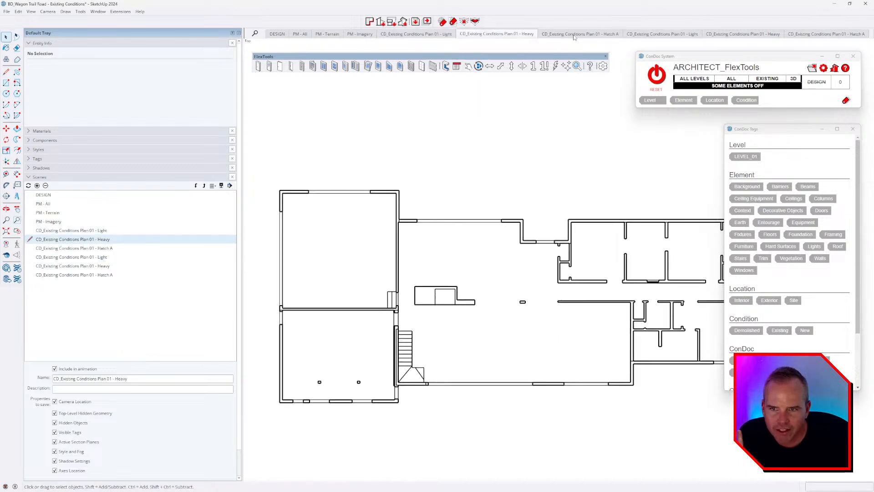
left_click(408, 35)
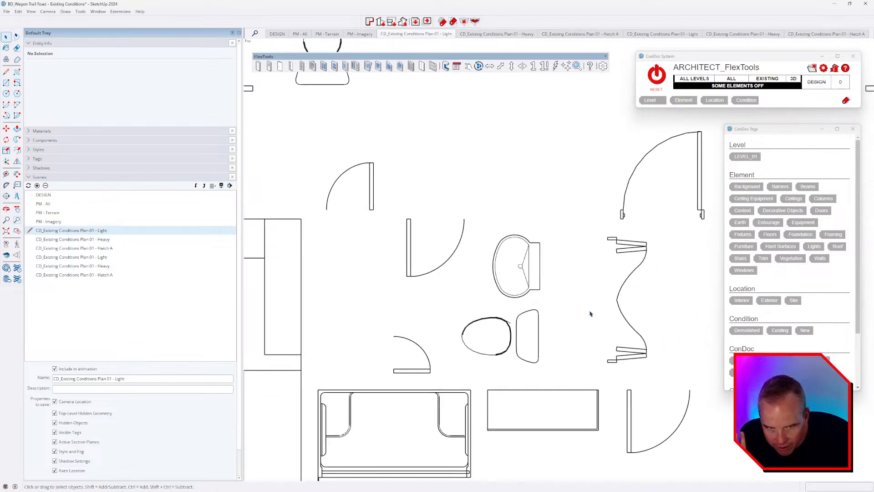
scroll(498, 277, "down", 3)
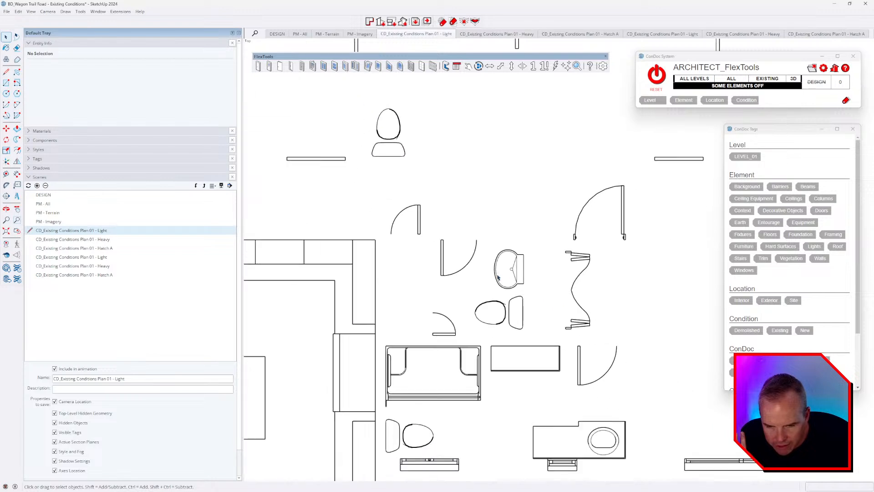
scroll(630, 237, "up", 6)
scroll(483, 242, "down", 4)
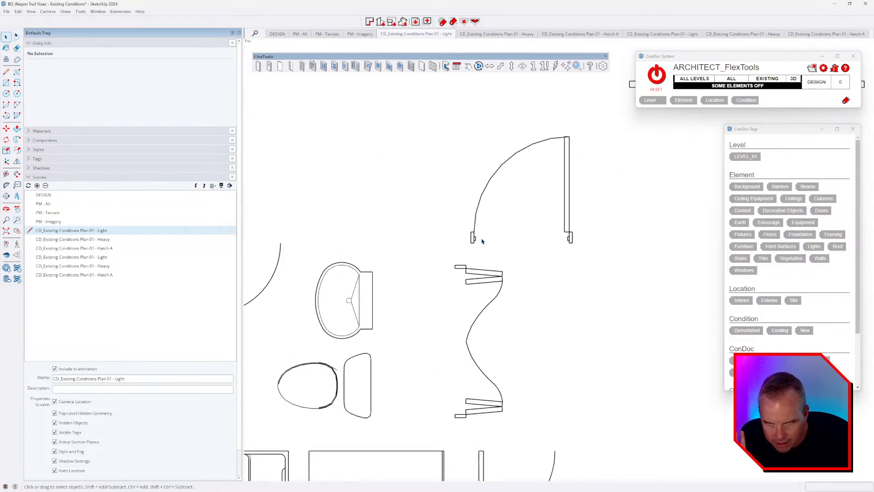
left_click(690, 36)
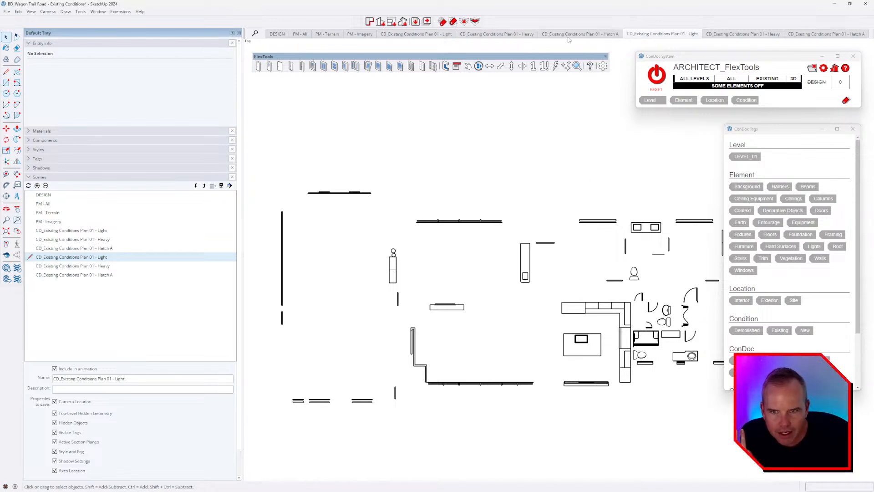
Step: Flip between the Heavy, Hatch A and Light scenes for a final comparison
left_click(511, 36)
left_click(588, 36)
left_click(662, 36)
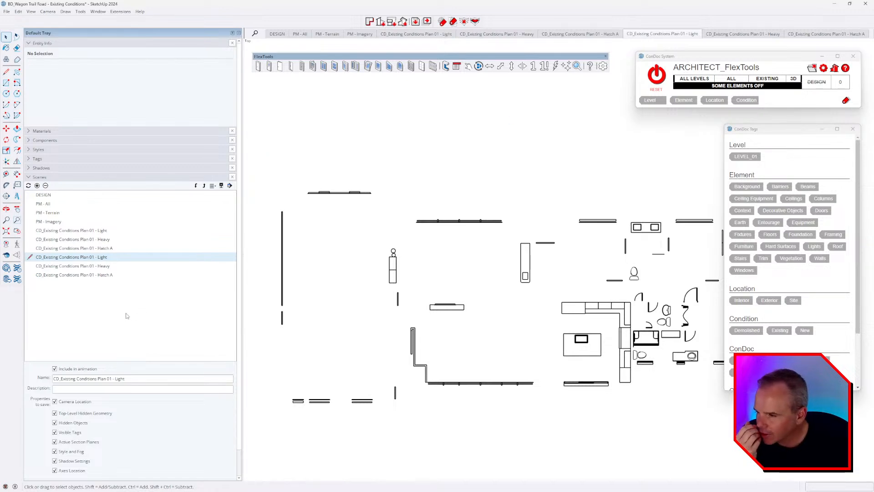
Step: Delete the three duplicate Plan 01 scenes, then reset ConDoc to a tilted 3D DESIGN view
left_click_drag(108, 292, 95, 258)
left_click(46, 185)
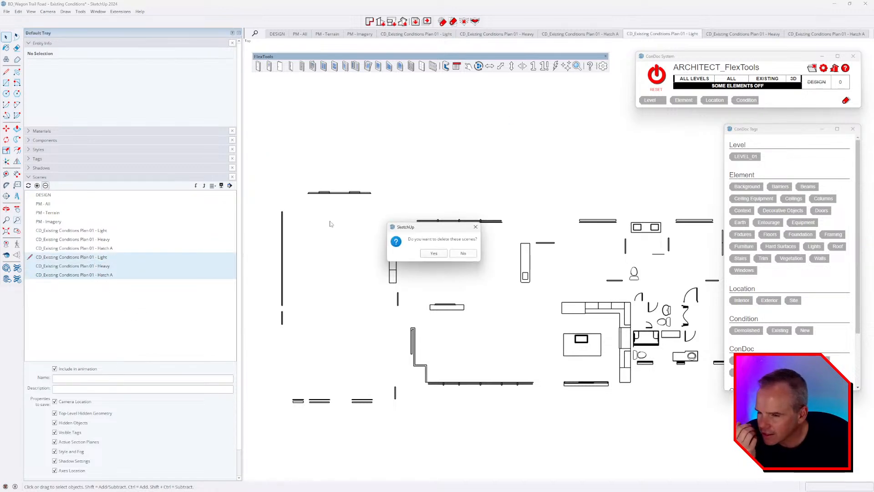
left_click(434, 254)
left_click(662, 85)
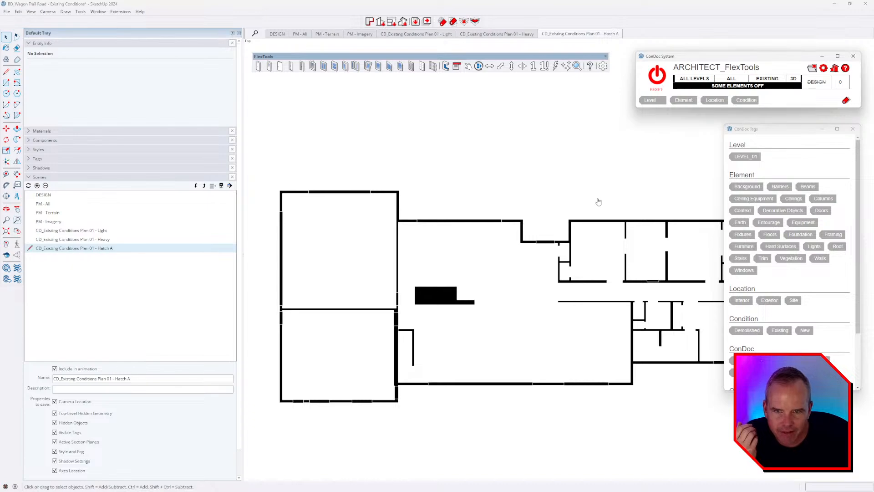
middle_click_drag(596, 201, 599, 279)
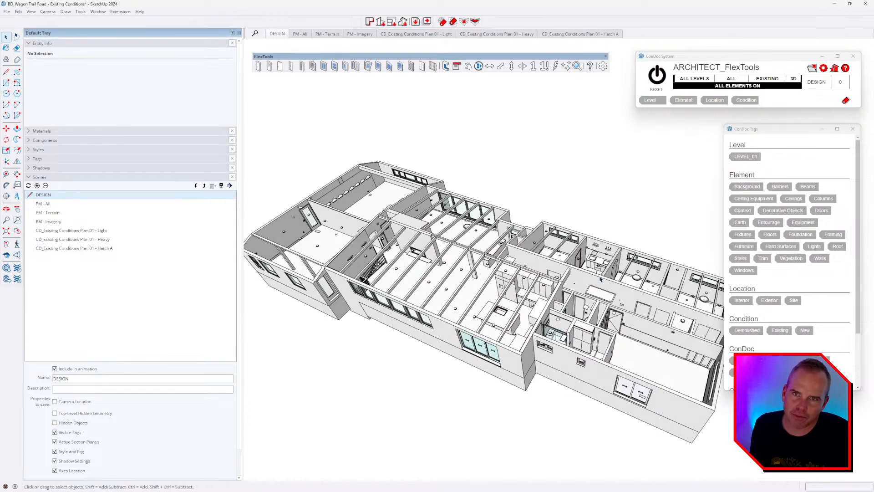
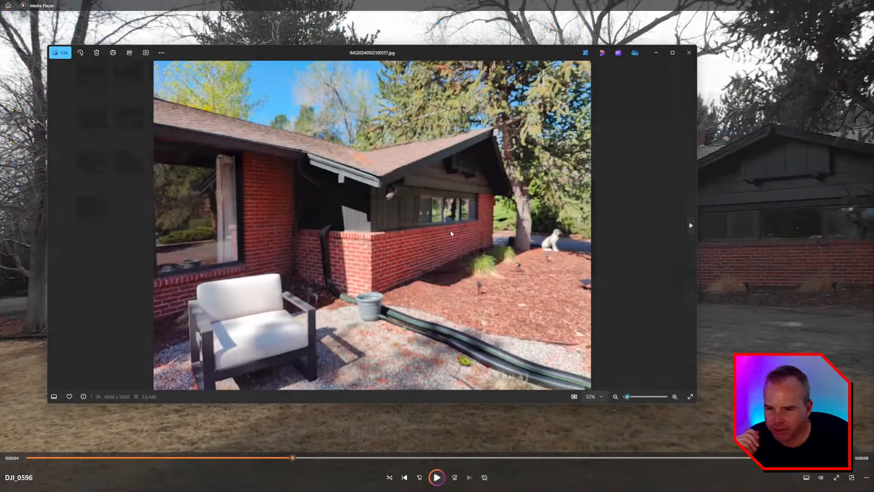
Step: Page through the site photos (corner, garage, brick wall, shrubs, roof, lamp, grills, patio), then close Photos
key("Right")
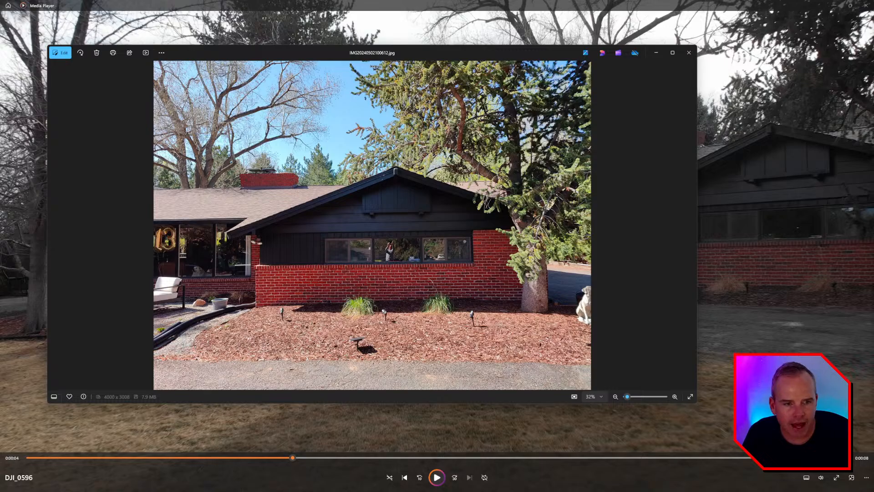
left_click(865, 5)
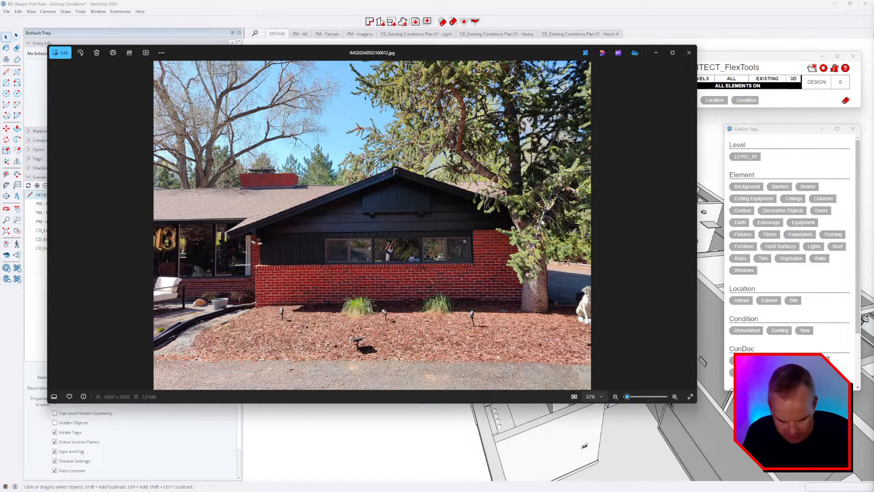
key("Right")
key("Right")
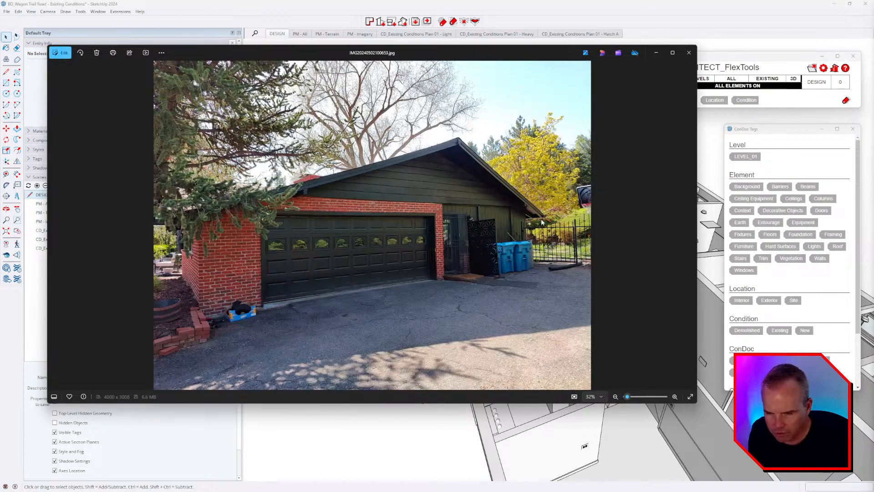
key("Right")
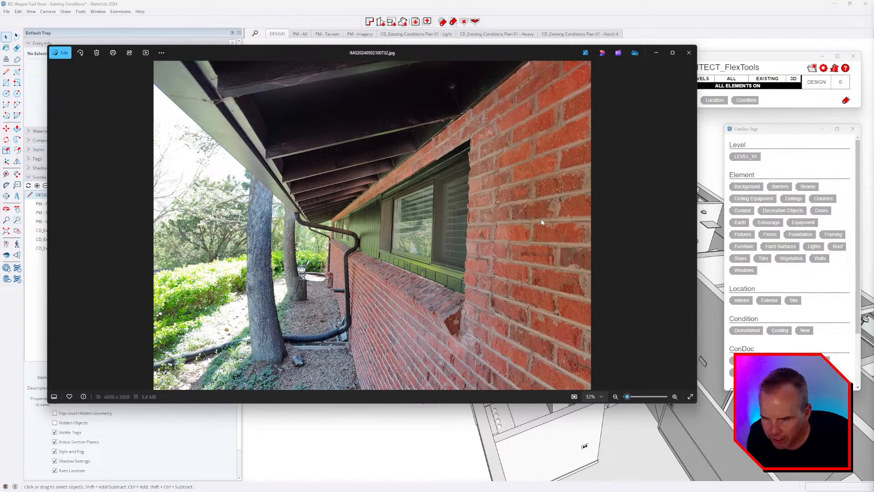
key("Right")
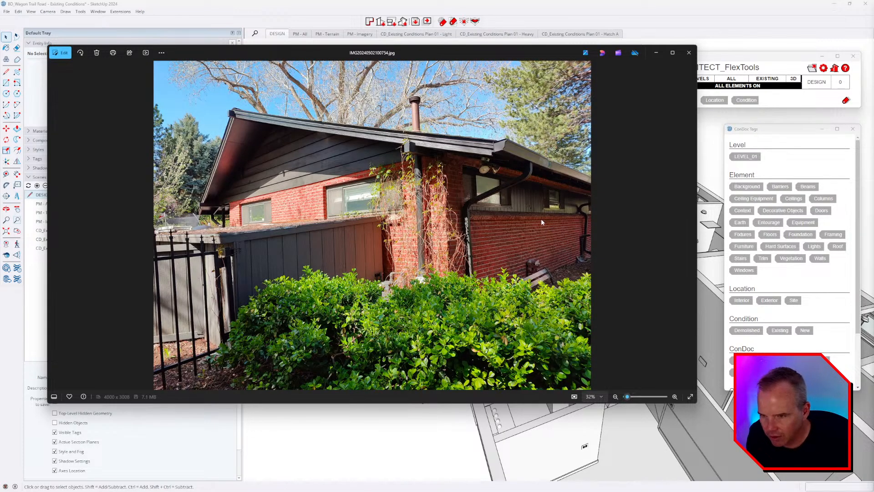
key("Right")
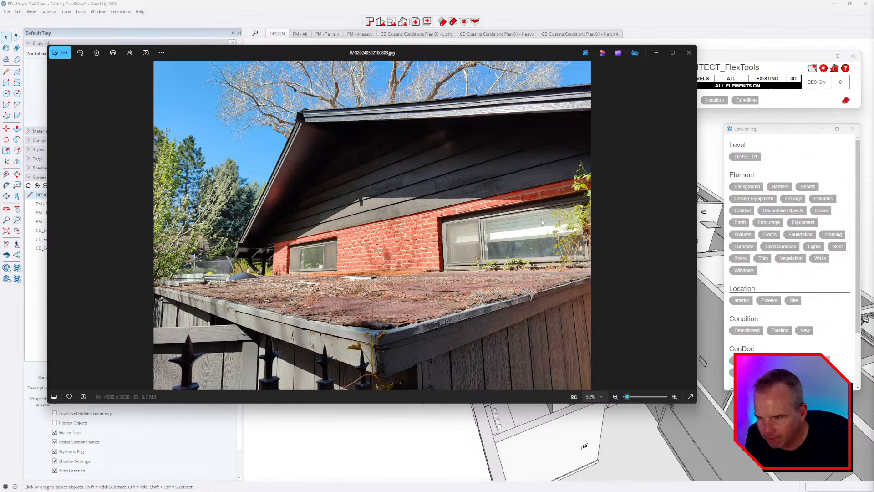
key("Right")
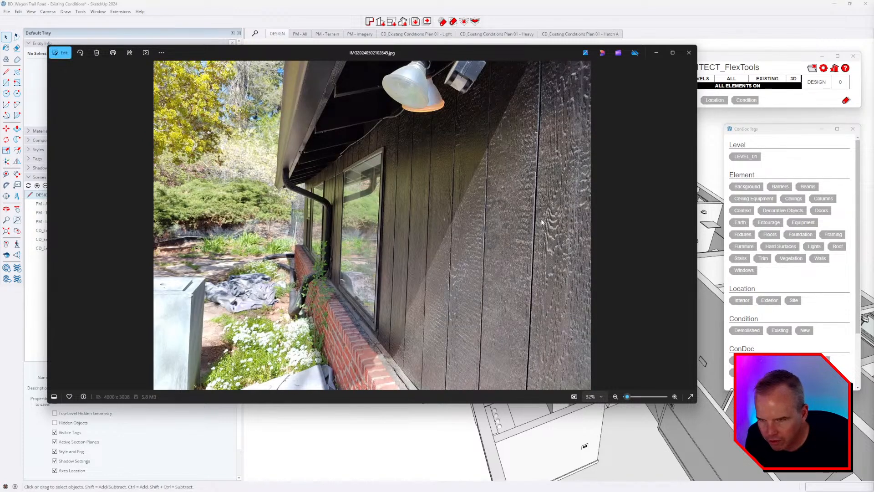
key("Right")
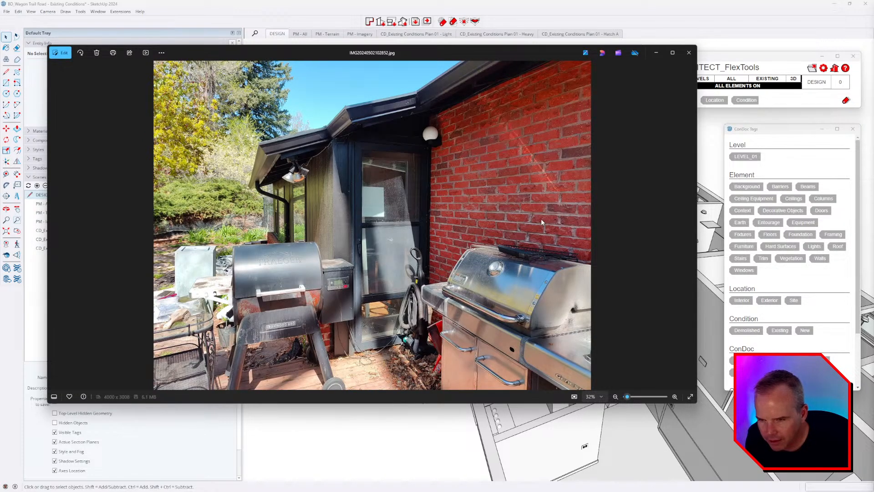
key("Right")
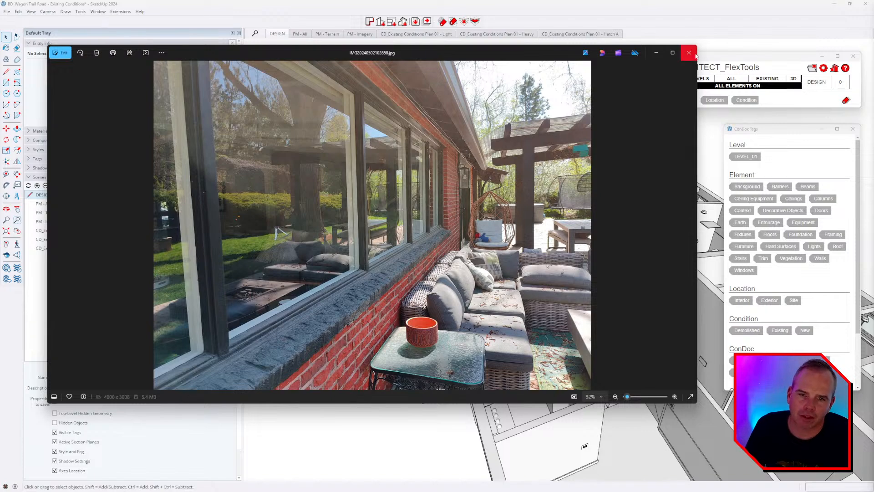
left_click(689, 52)
scroll(487, 232, "down", 10)
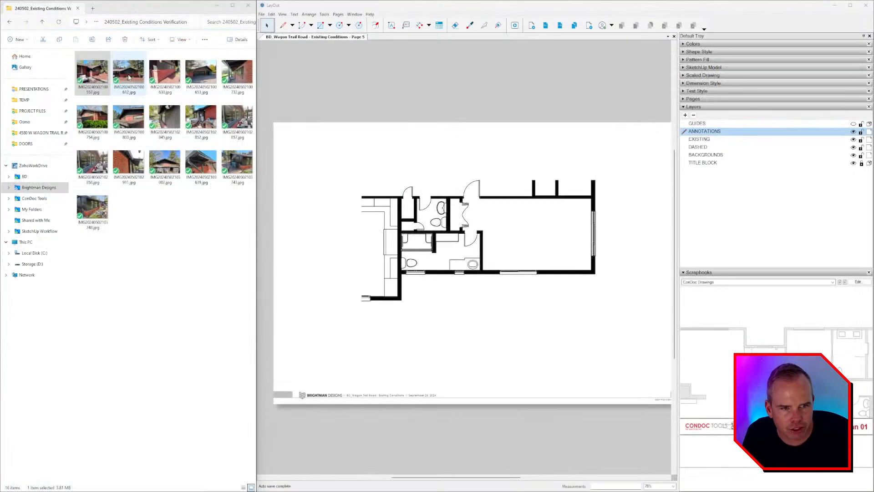
Step: Drag the front gable photo IMG20240502100612.jpg into the model, placing and sizing it
left_click(129, 78)
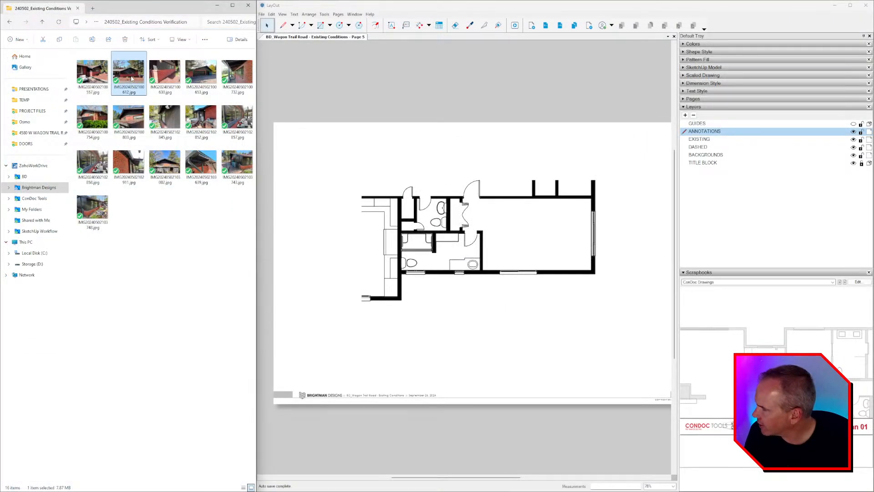
mouse_move(133, 74)
left_mouse_down()
mouse_move(137, 109)
mouse_move(11, 234)
left_mouse_up()
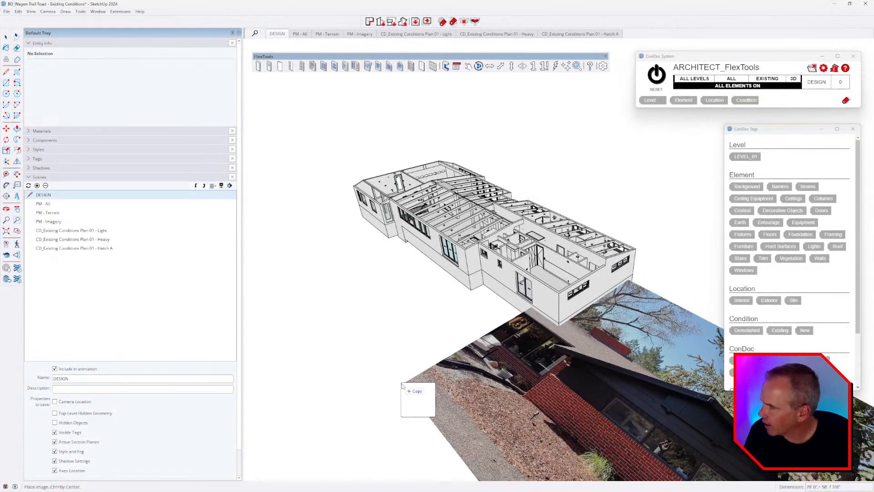
left_click_drag(401, 386, 394, 382)
middle_click_drag(365, 324, 407, 268)
middle_click_drag(449, 314, 494, 360)
scroll(470, 330, "down", 3)
Step: Move the photo so it sits beside the building
key("m")
left_click(529, 386)
left_click(625, 391)
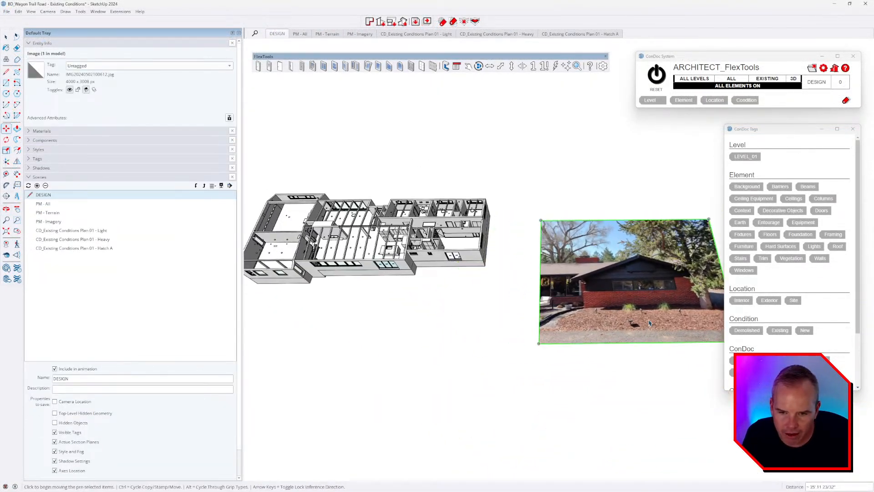
scroll(674, 318, "up", 4)
middle_click_drag(678, 314, 655, 318)
scroll(517, 221, "down", 3)
scroll(599, 239, "up", 2)
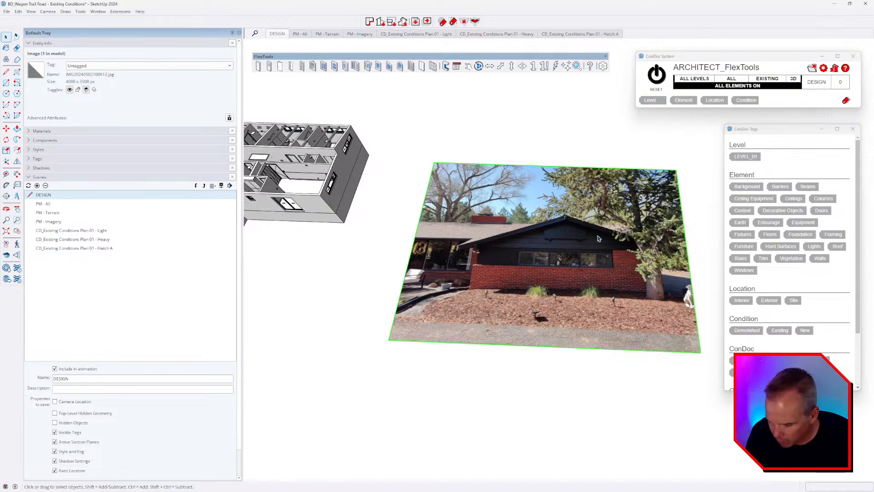
Step: Explode the photo and regroup its faces into a single group
key("shift+x")
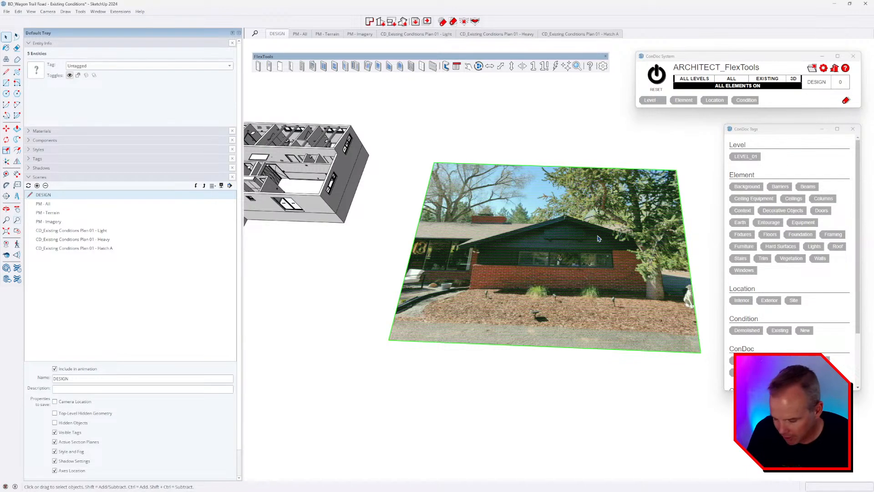
middle_click_drag(598, 238, 593, 248)
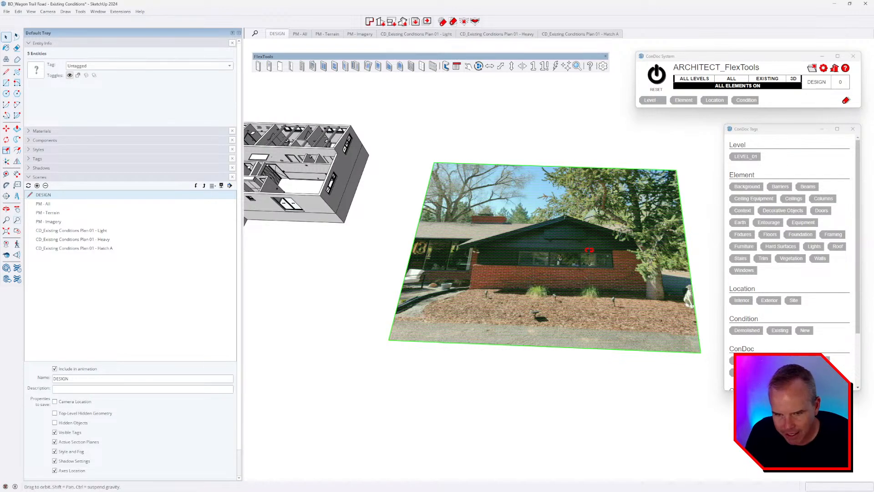
middle_click_drag(556, 223, 565, 229)
right_click(564, 229)
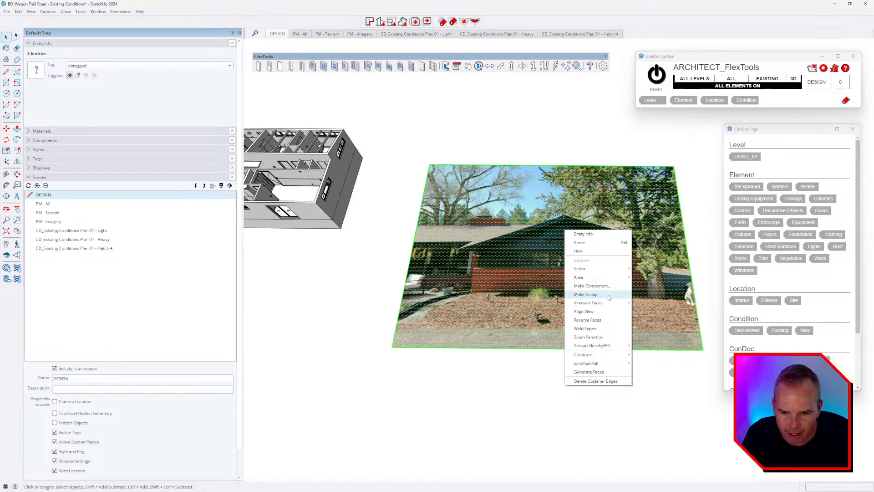
left_click(608, 295)
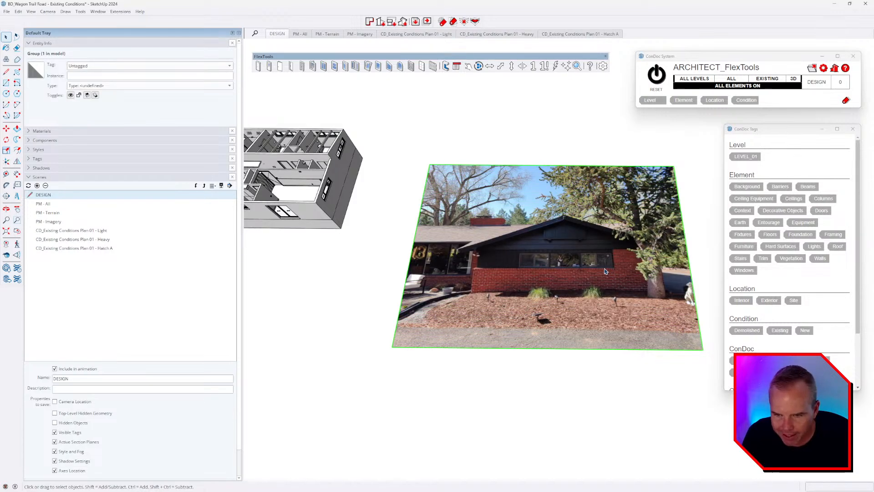
scroll(510, 243, "up", 2)
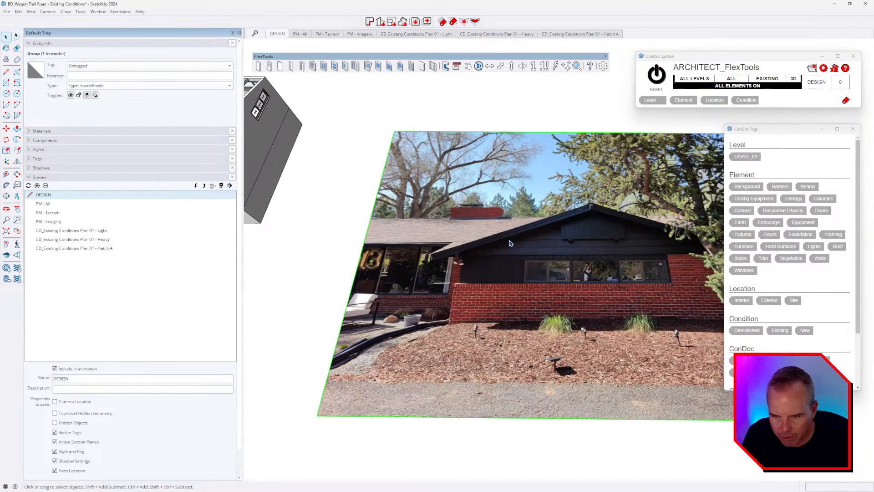
scroll(500, 252, "up", 3)
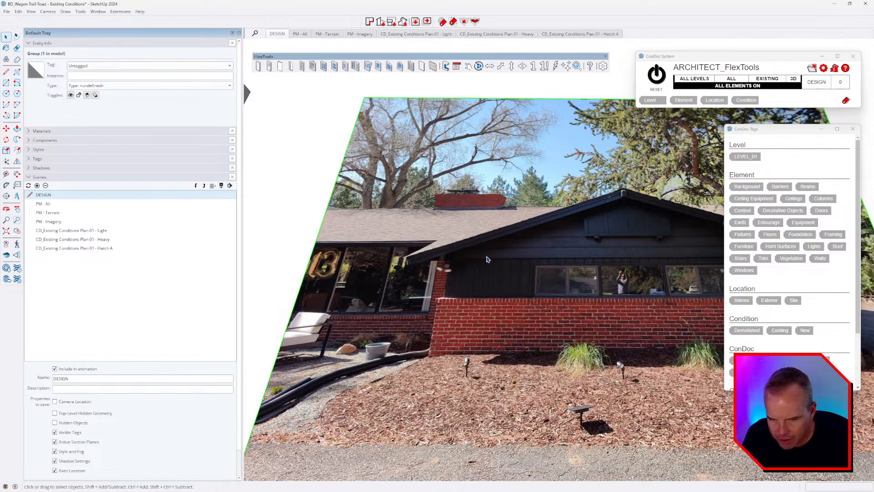
Step: Face the photo squarely and start a guide from its top edge with the Tape Measure
middle_click_drag(486, 258, 472, 320)
scroll(500, 307, "up", 2)
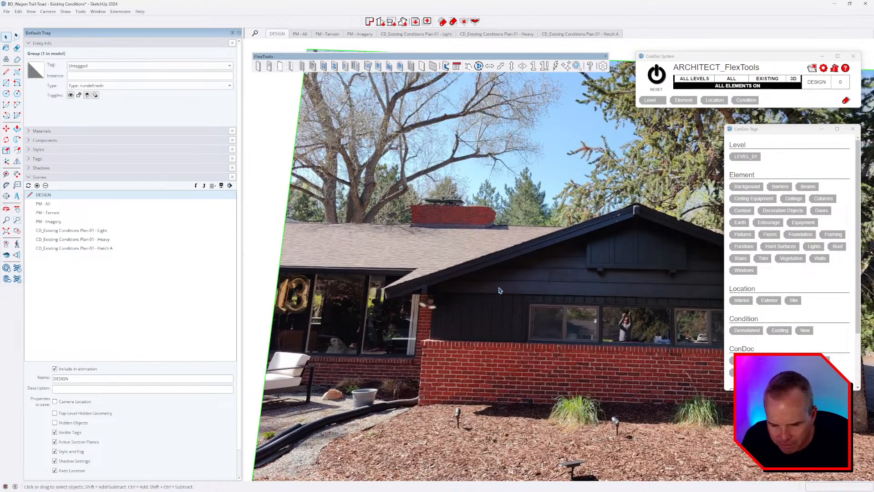
scroll(499, 290, "down", 2)
middle_click_drag(499, 290, 498, 299)
scroll(496, 263, "down", 1)
middle_click_drag(496, 262, 517, 231)
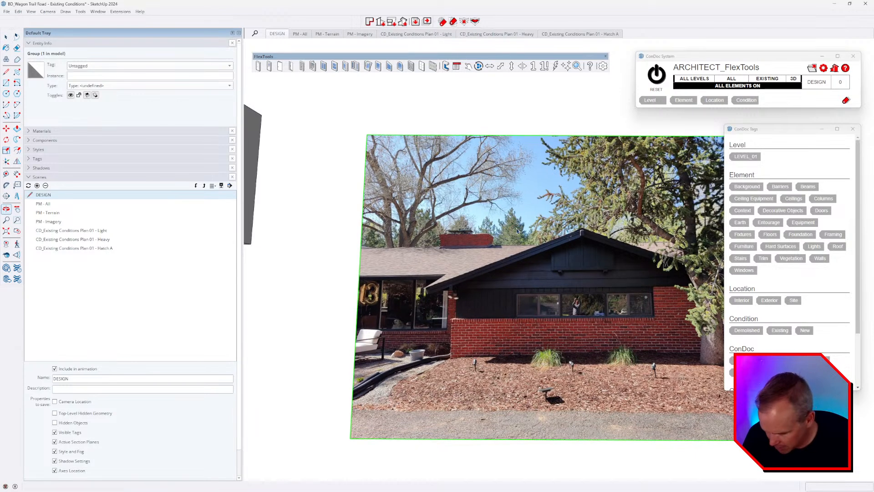
key("t")
left_click(551, 136)
Step: Place a horizontal guide on the photo and raise it to the top of the brick wall
scroll(558, 249, "up", 3)
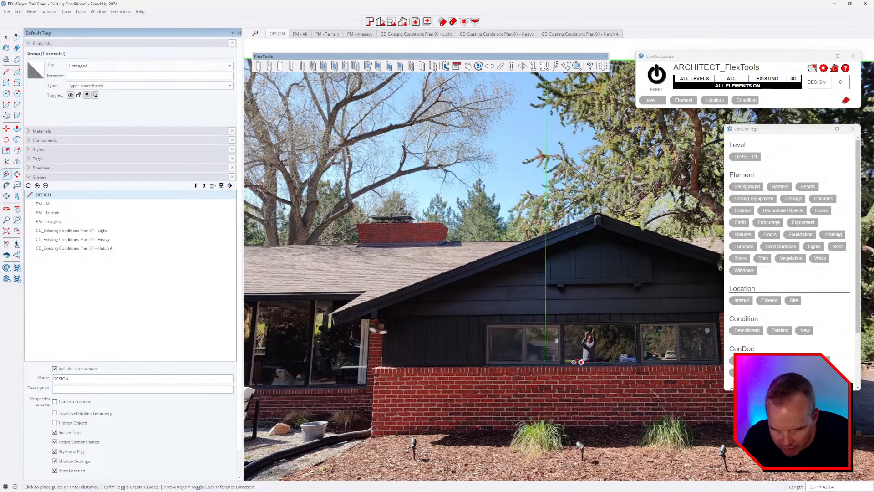
left_click(584, 369)
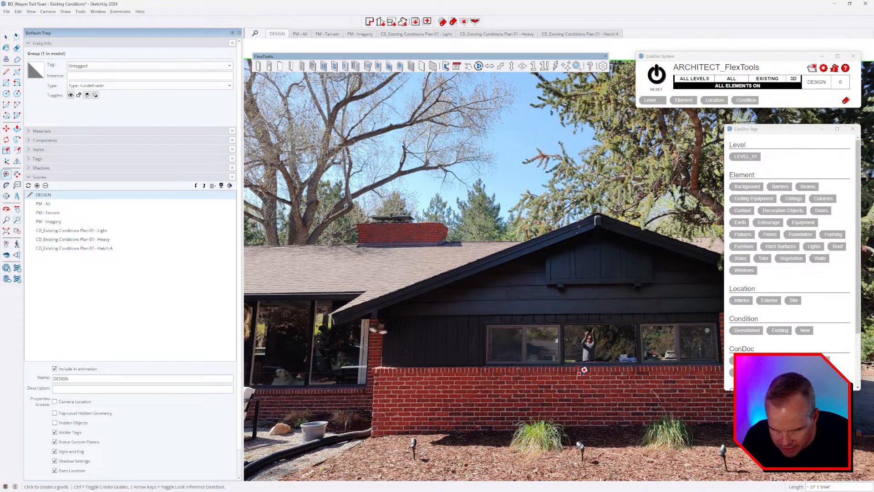
key("space")
left_click(561, 374)
scroll(458, 294, "down", 2)
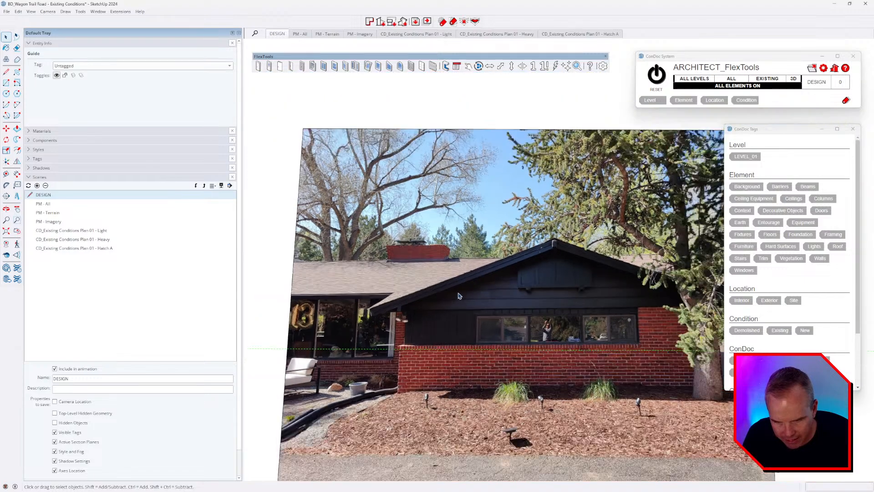
scroll(434, 340, "up", 2)
scroll(407, 341, "up", 5)
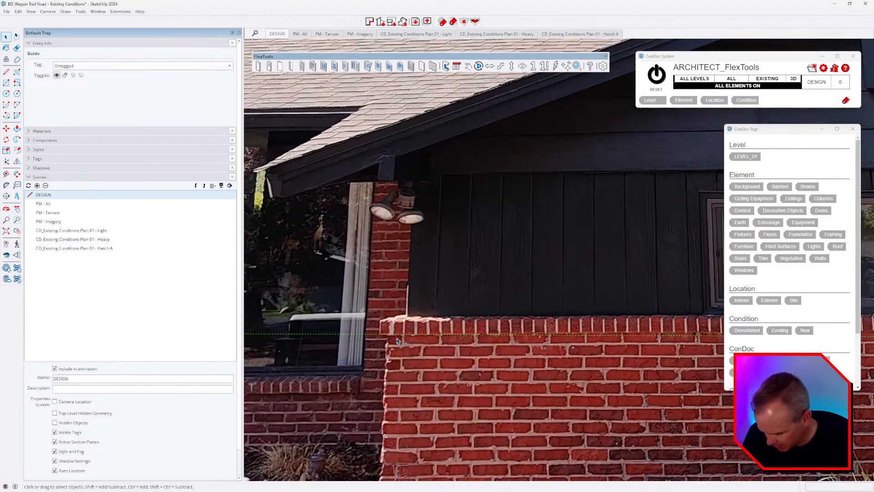
key("m")
left_click(391, 334)
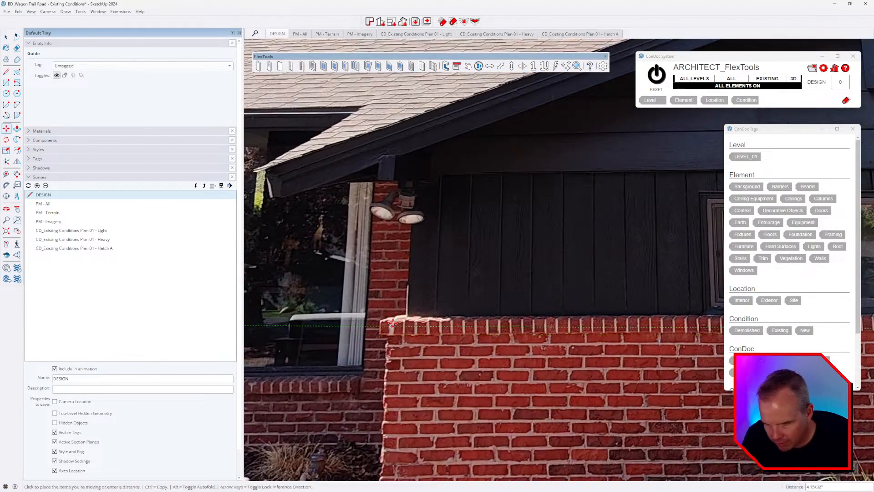
left_click(394, 320)
key("space")
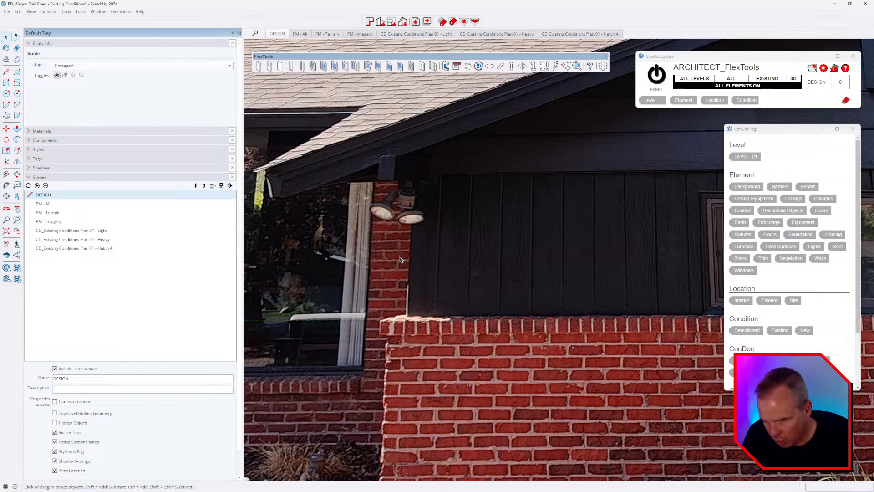
Step: Rotate the photo group about the brick wall corner about 0.675° to level it with the guide
left_click(398, 275)
key("q")
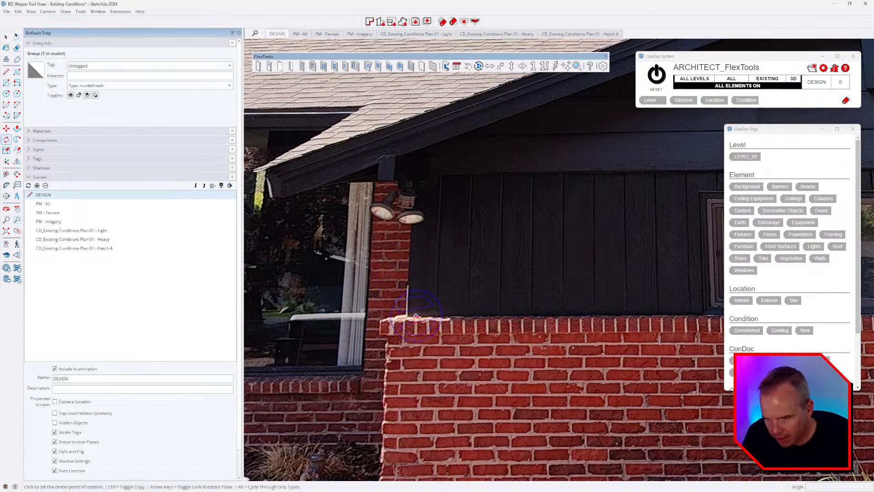
left_click(381, 321)
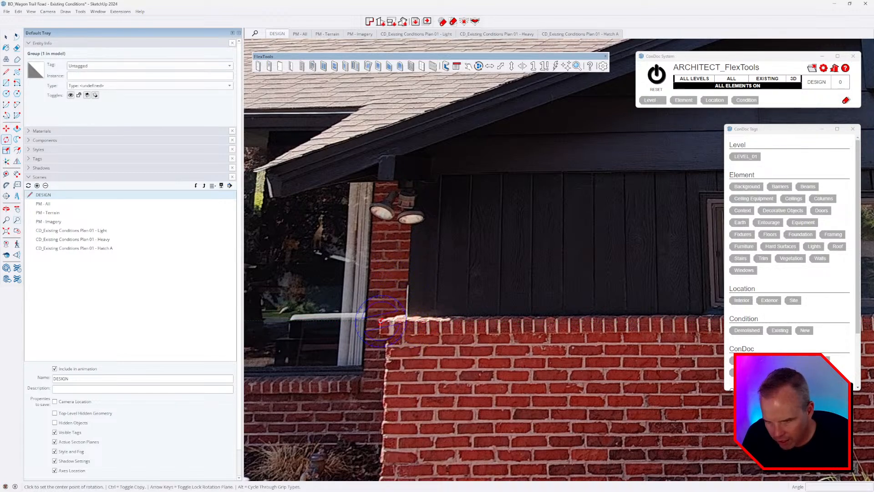
scroll(380, 320, "down", 6)
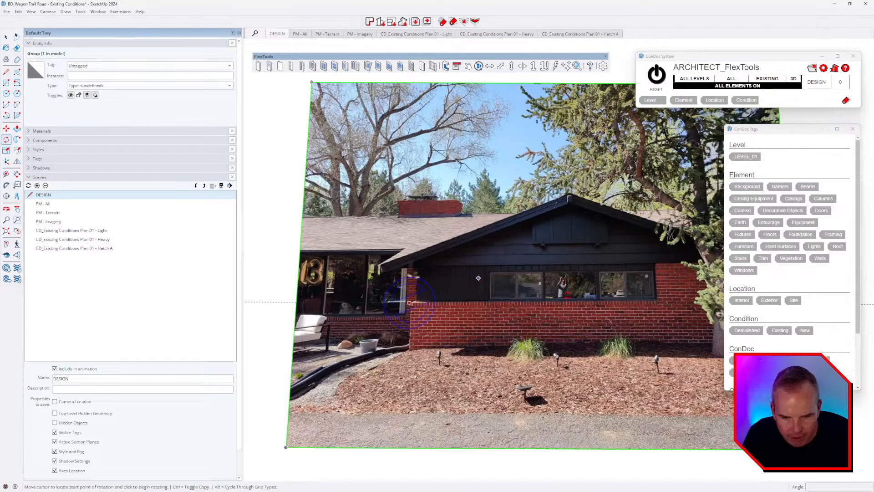
scroll(664, 298, "up", 10)
scroll(585, 283, "up", 2)
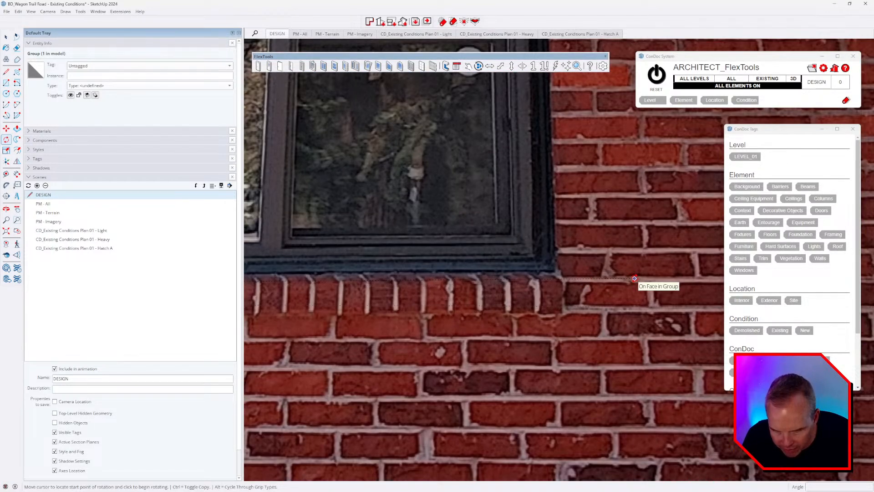
left_click(634, 279)
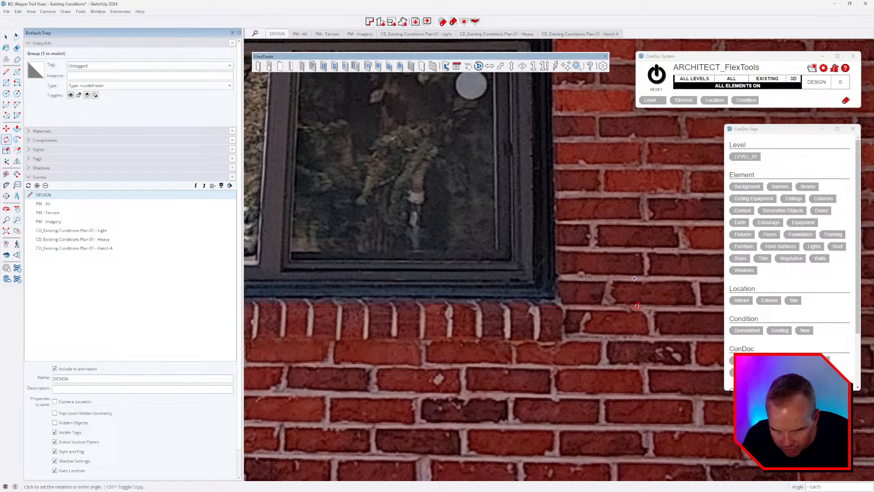
left_click(636, 307)
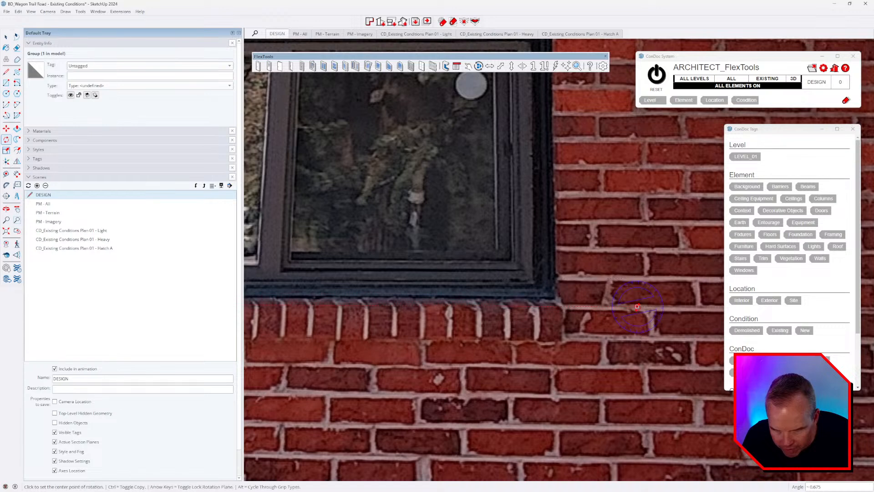
scroll(637, 307, "down", 1)
key("space")
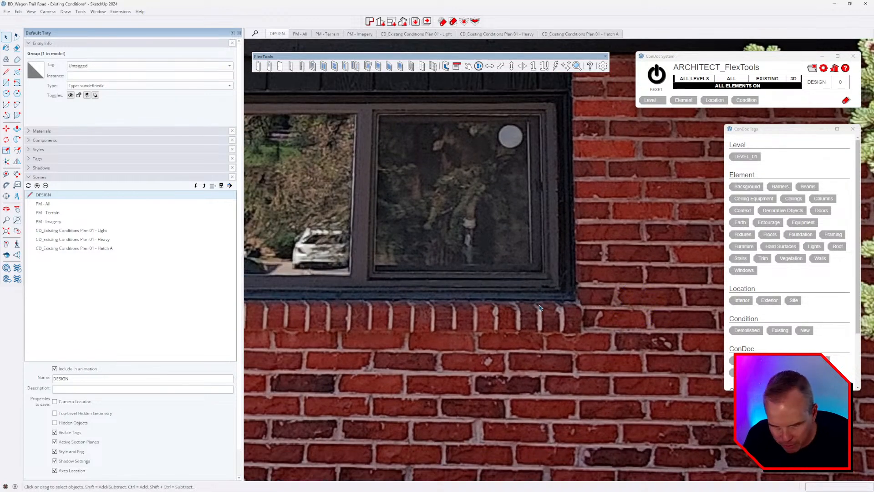
left_click(536, 305)
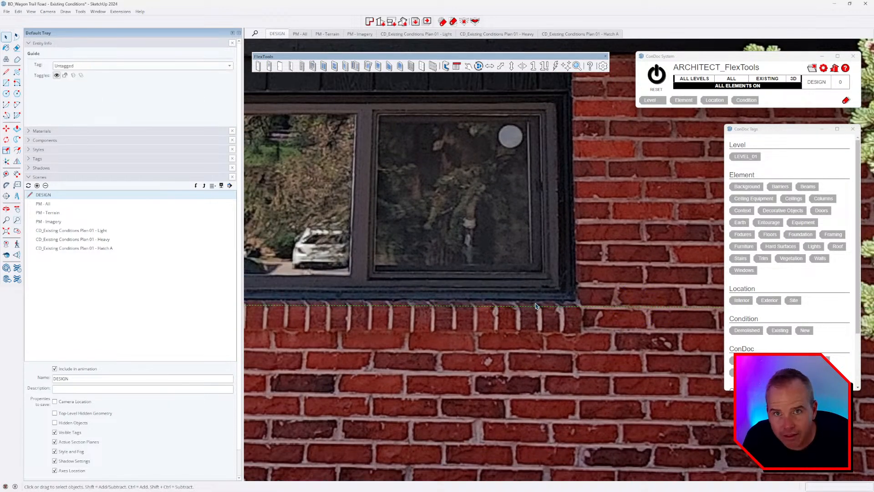
scroll(536, 306, "down", 4)
Step: Place a Protractor guide along the lower roof edge, angled from the window and roof corner
middle_click_drag(461, 325, 557, 322, "shift")
left_click_drag(557, 322, 756, 329, "shift")
middle_click_drag(433, 315, 666, 311, "shift")
middle_click_drag(314, 307, 485, 311, "shift")
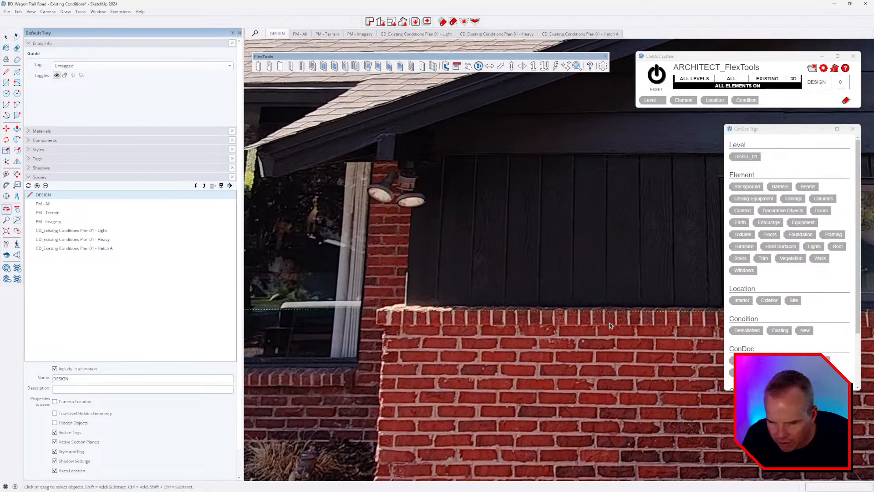
scroll(485, 312, "down", 6)
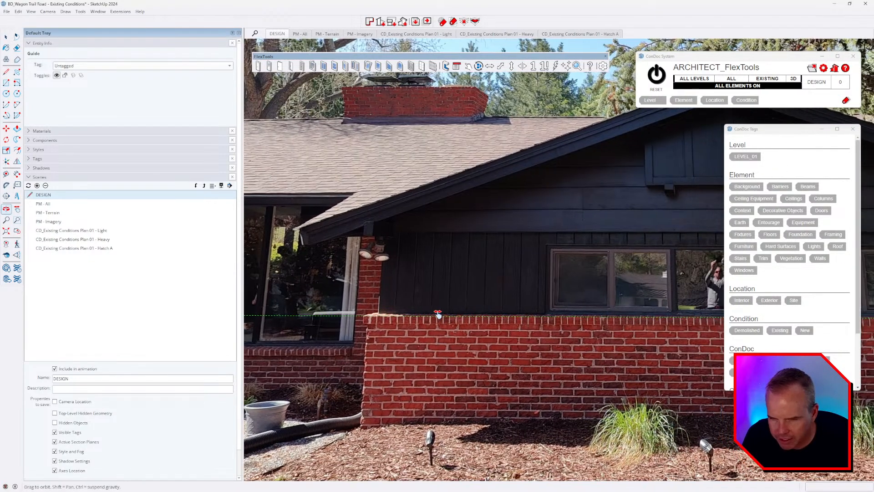
scroll(481, 235, "down", 2)
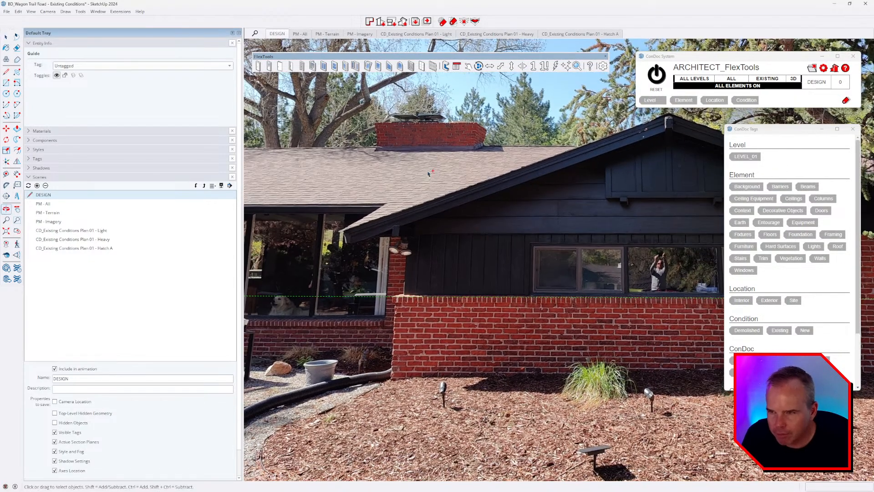
left_click(6, 186)
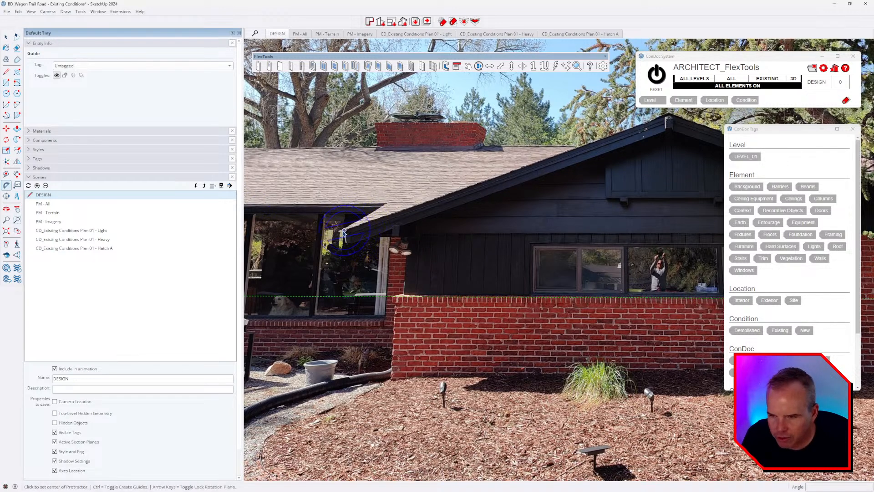
left_click(340, 232)
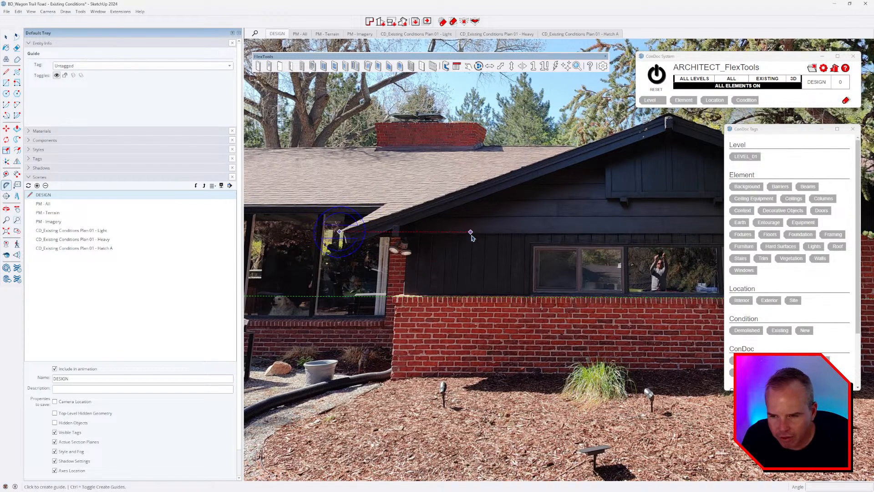
left_click(473, 233)
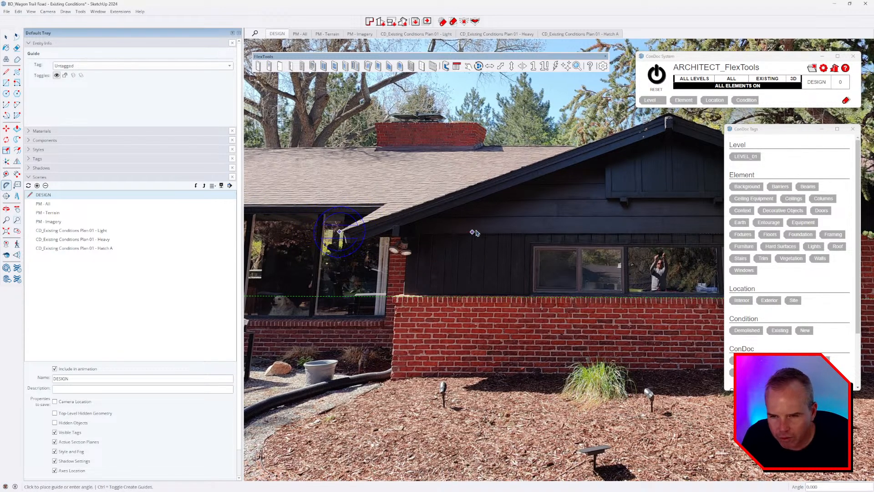
left_click(541, 163)
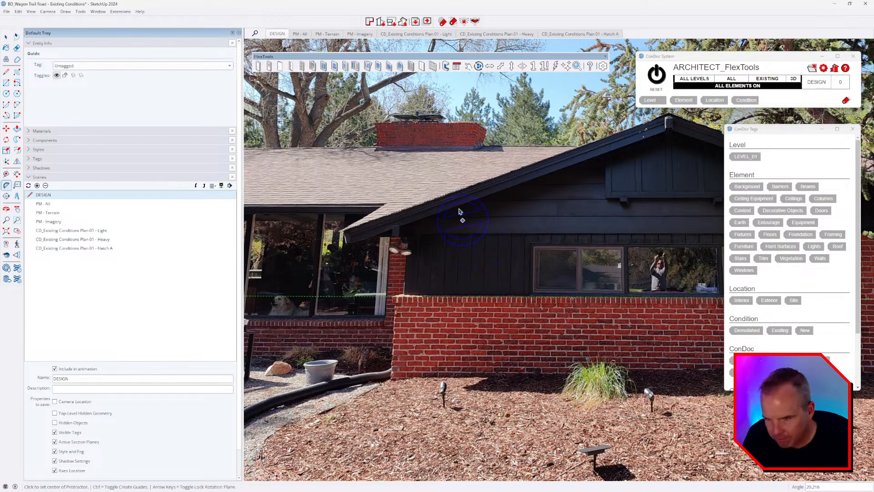
Step: Move the angled roof guide down and left to the wall corner
key("m")
left_click(461, 187)
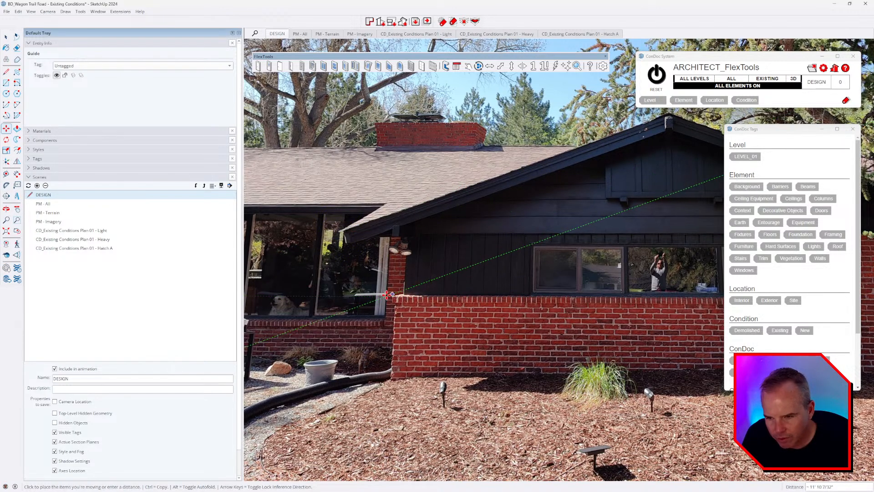
left_click(337, 295)
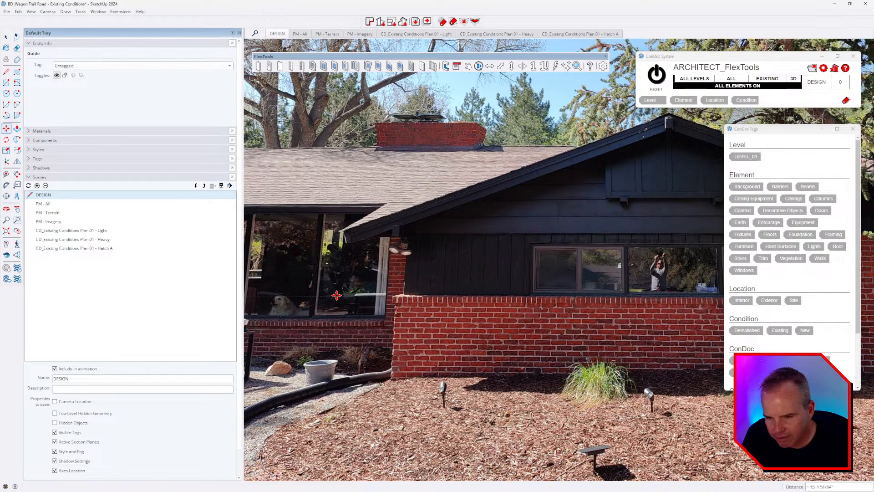
scroll(373, 274, "down", 3)
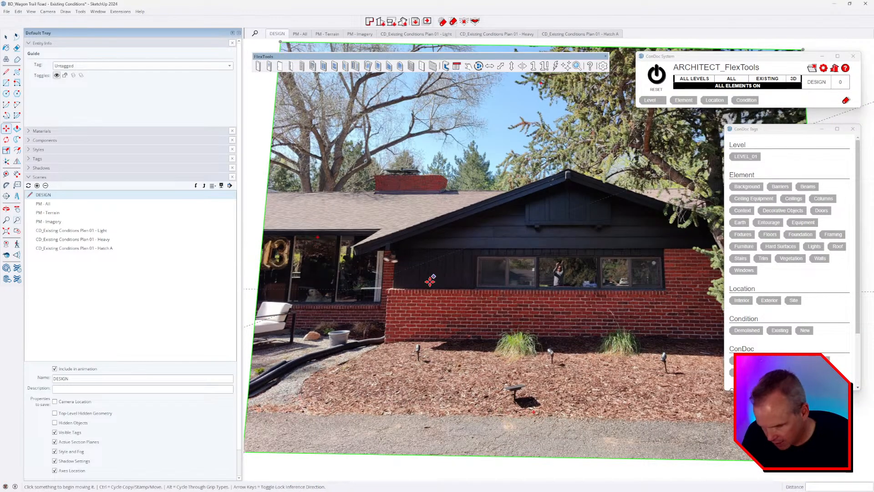
Step: Draw the roof-slope triangle along the guide and wall top, and group it
key("l")
left_click(348, 289)
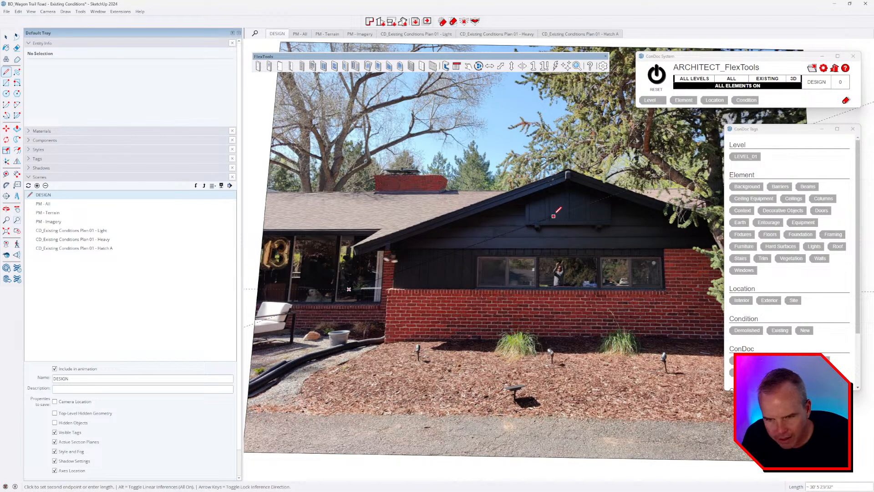
left_click(564, 212)
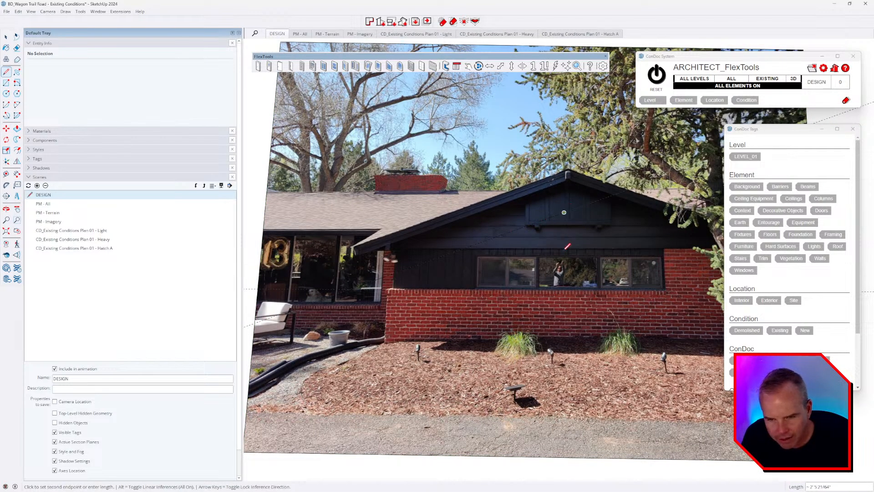
left_click(564, 290)
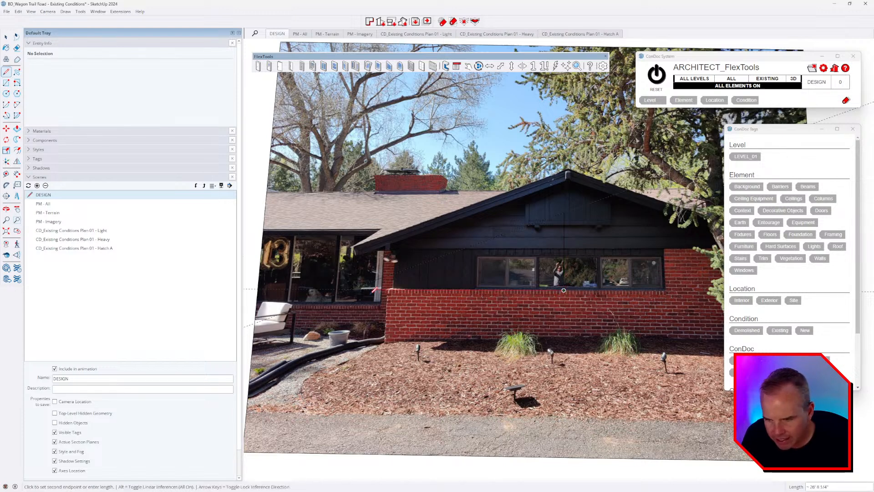
left_click(348, 289)
key("space")
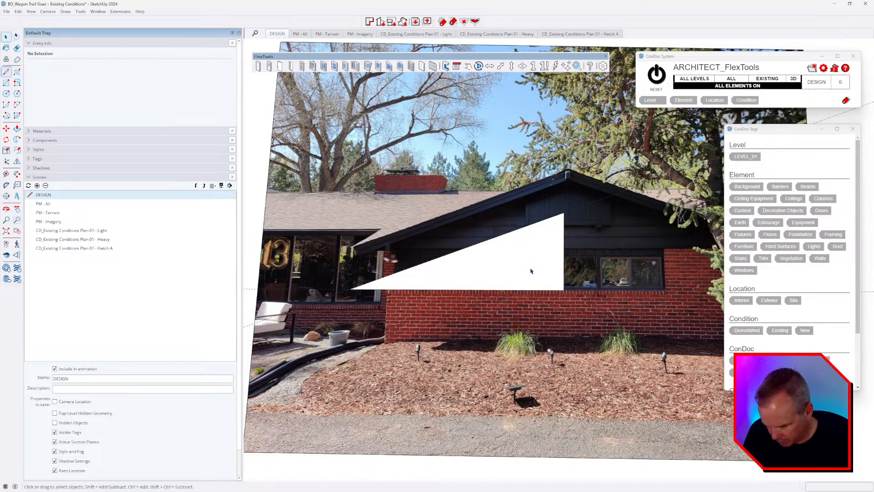
double_click(531, 269)
scroll(537, 265, "down", 3)
key("g")
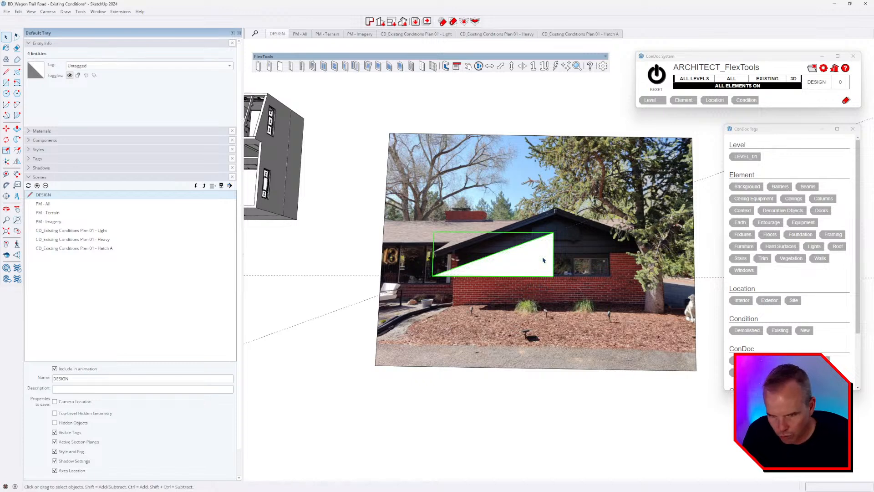
scroll(543, 260, "down", 3)
left_click(573, 293)
Step: Delete the house photo and rotate the triangle group 90° about its bottom edge
middle_click_drag(568, 218, 596, 261)
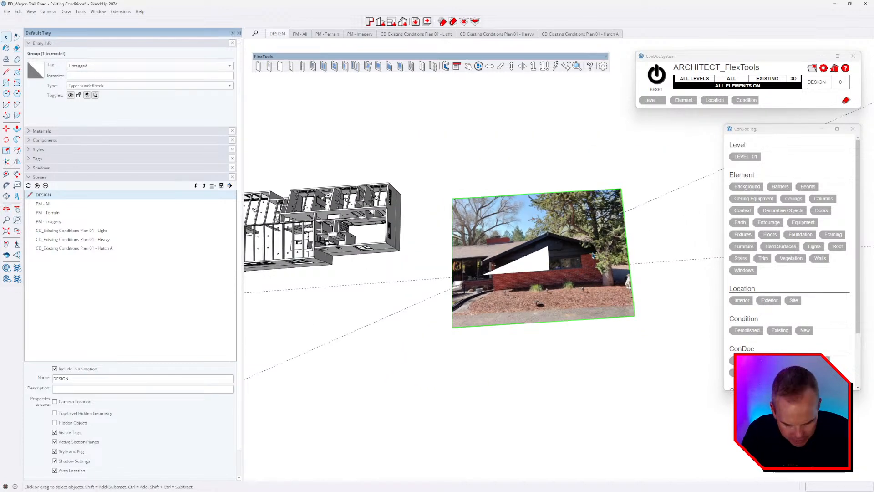
key("Delete")
mouse_move(538, 269)
middle_mouse_down()
mouse_move(552, 242)
mouse_move(529, 278)
middle_mouse_up()
left_click(539, 275)
key("q")
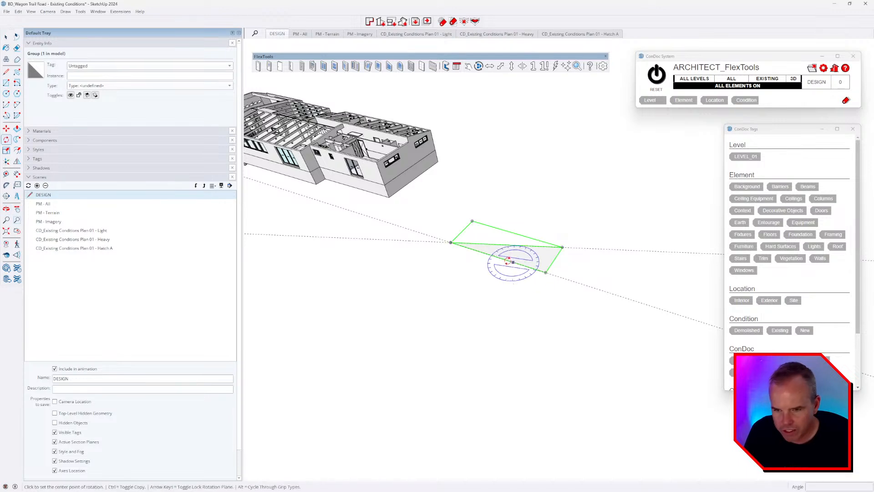
left_click_drag(503, 259, 545, 272)
left_click(559, 190)
left_click(546, 155)
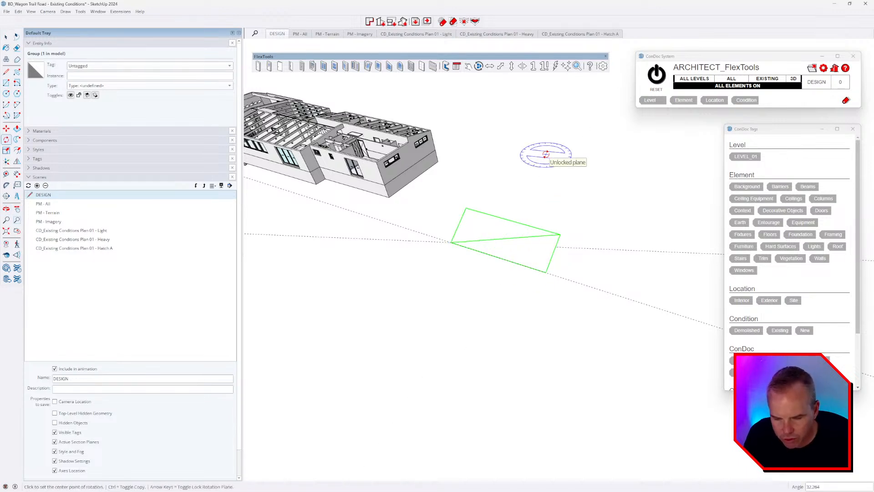
type("90")
key("Return")
Step: Rotate the triangle another 90° about a new center so it stands vertical
key("m")
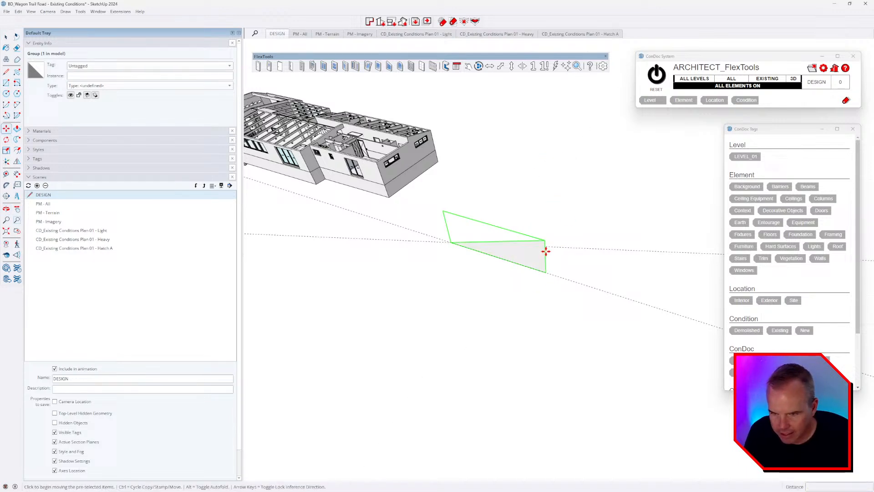
key("q")
left_click(461, 279)
left_click(499, 299)
left_click(585, 210)
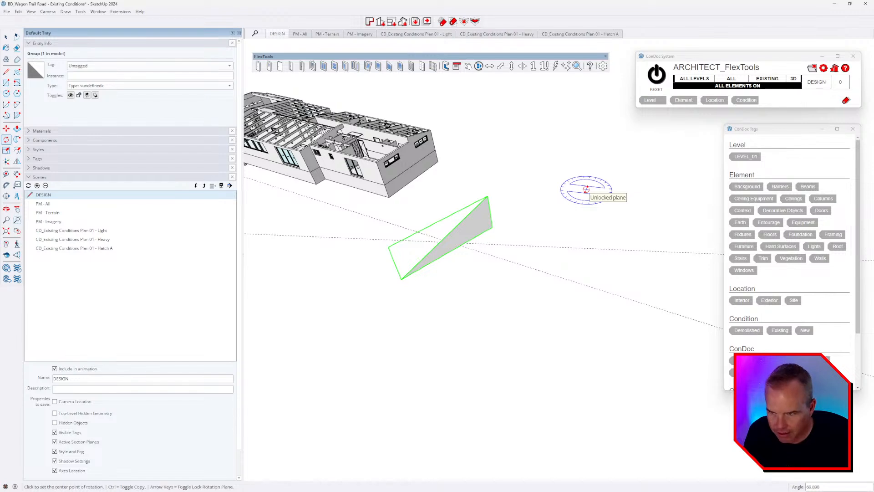
type("90")
key("Return")
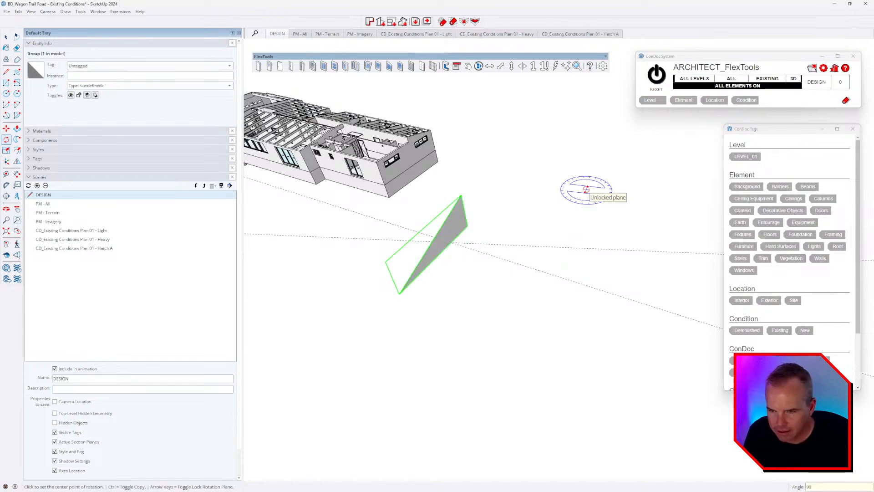
middle_click_drag(581, 263, 661, 244)
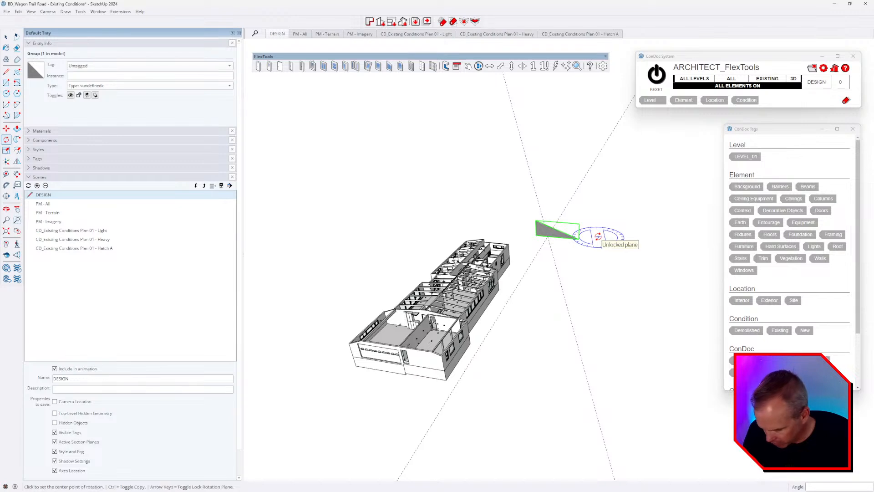
Step: Move the upright triangle group against the house so its slope spans the existing roof
key("m")
left_click(595, 265)
middle_click_drag(505, 363, 453, 255, "shift")
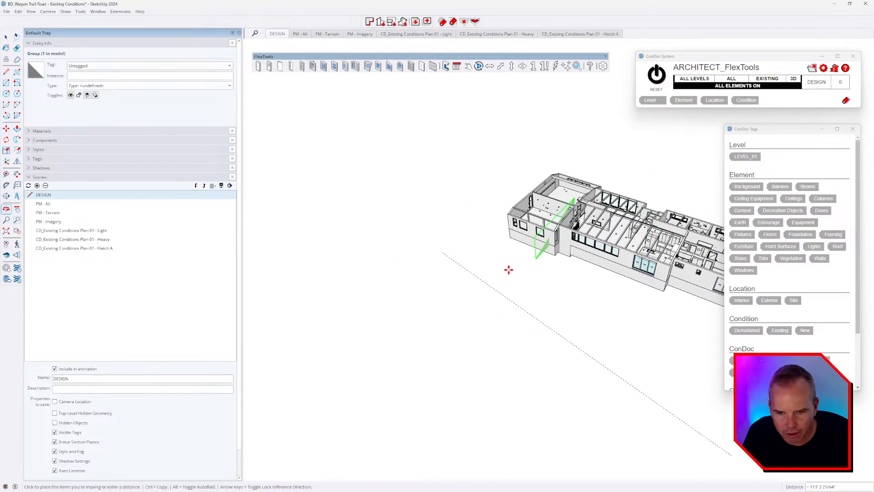
middle_click_drag(676, 312, 432, 280, "shift")
middle_click_drag(573, 299, 394, 250)
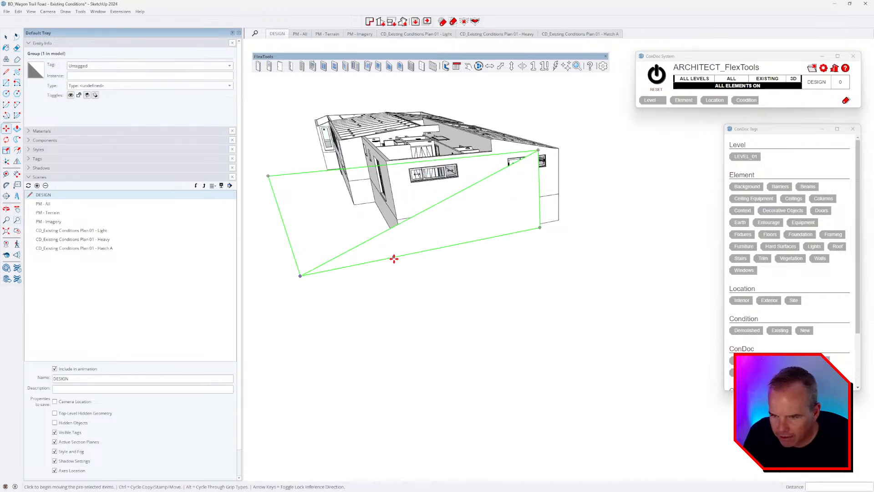
left_click(396, 255)
left_click(393, 170)
middle_click_drag(569, 318, 565, 320)
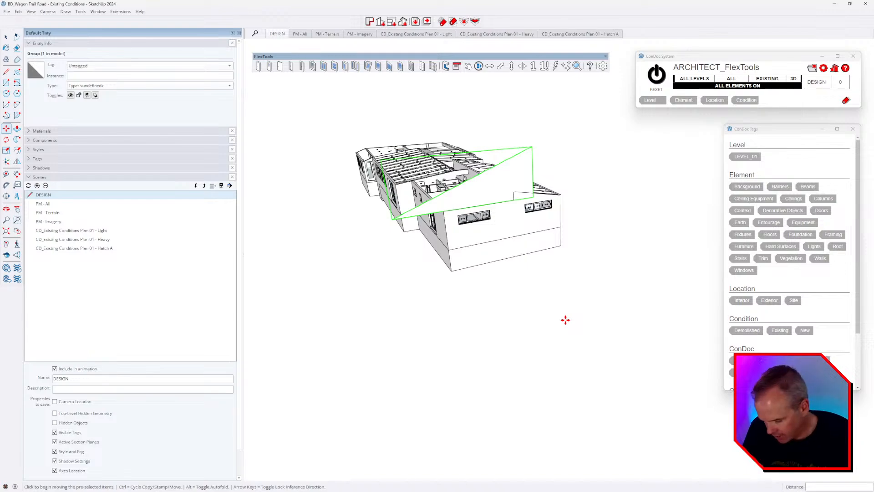
scroll(483, 200, "up", 5)
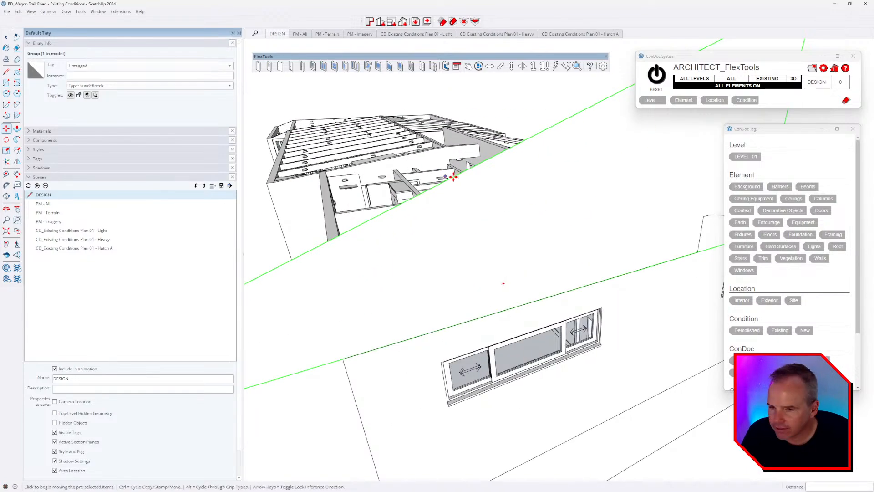
Step: Toggle X-ray on and off to check the hidden edges along the roof
scroll(460, 182, "up", 3)
scroll(578, 151, "up", 2)
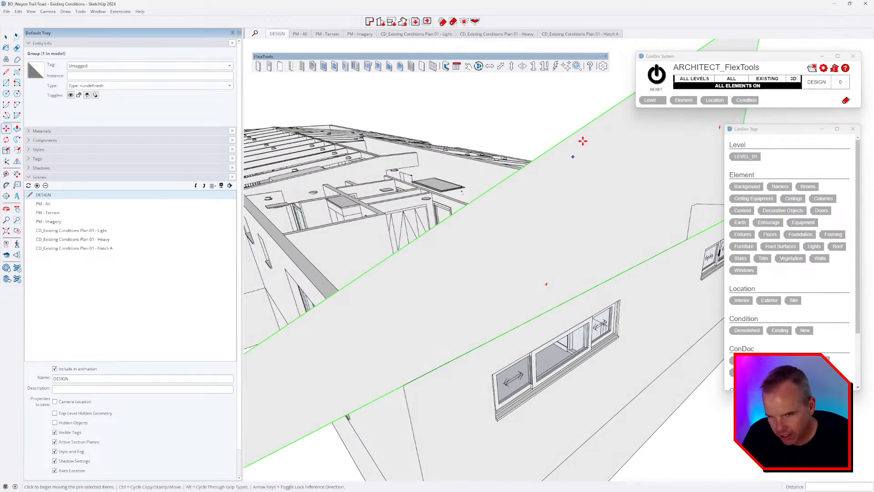
key("k")
middle_click_drag(607, 138, 580, 146)
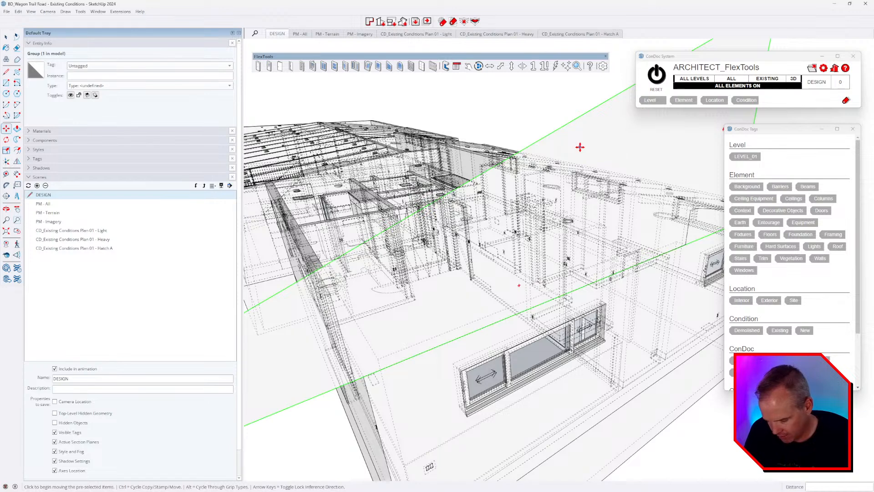
key("k")
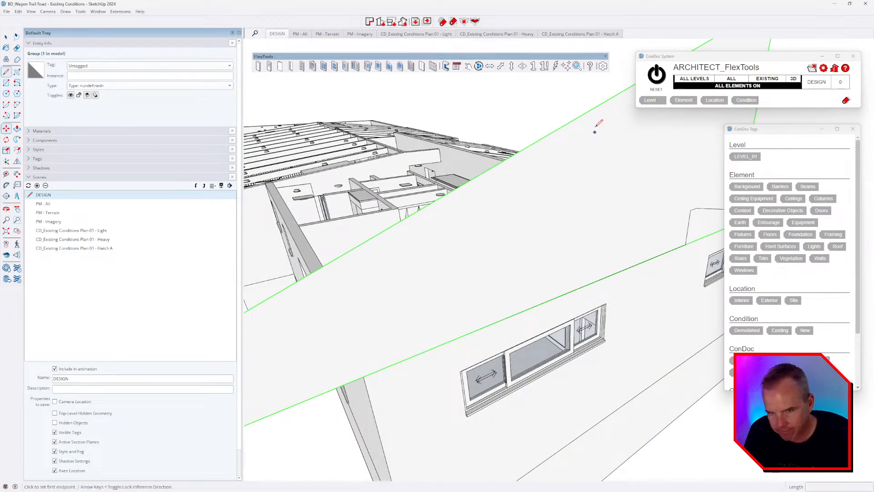
middle_click_drag(595, 123, 607, 102)
Step: Draw a 12-long line along the green axis from the sloped plane's edge
key("l")
left_click(600, 102)
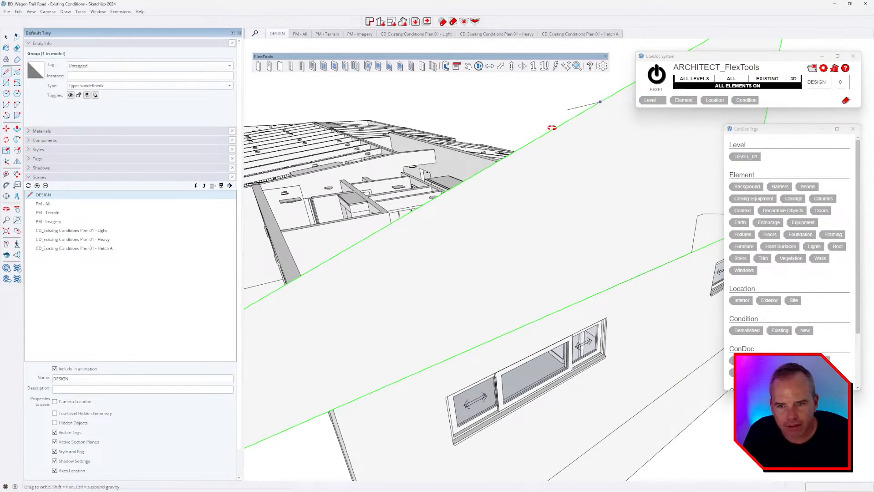
scroll(552, 127, "down", 5)
middle_click_drag(546, 125, 439, 95)
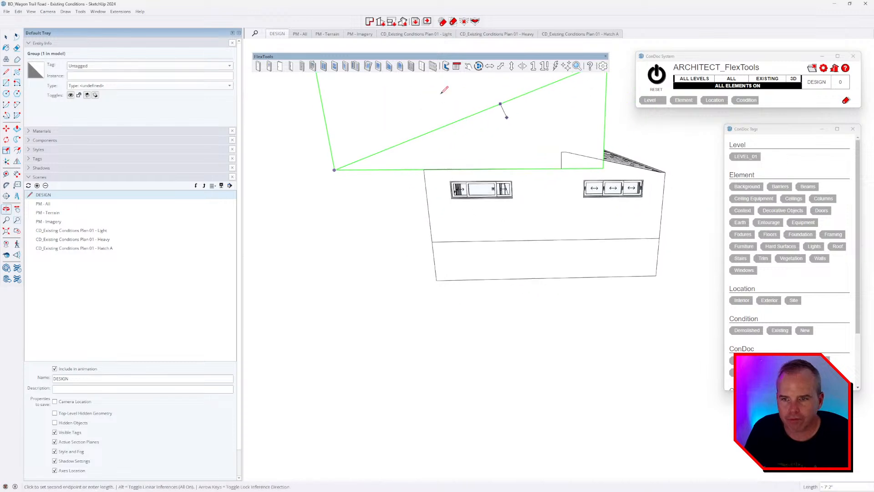
scroll(451, 111, "up", 2)
scroll(453, 115, "down", 3)
middle_click_drag(557, 174, 531, 129)
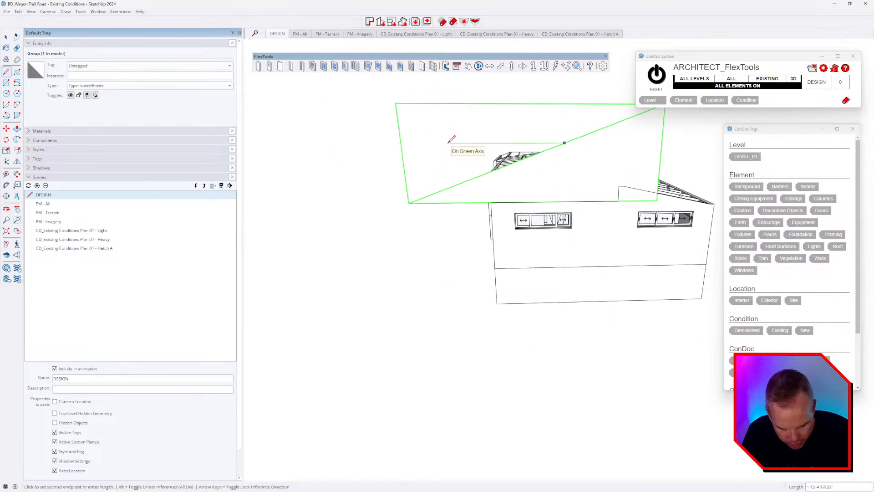
type("12")
scroll(571, 158, "up", 5)
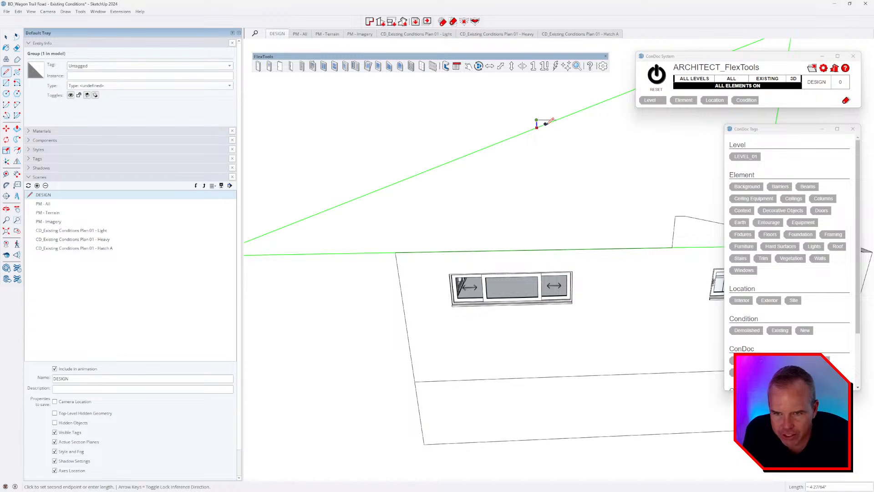
Step: Deselect the plane group, then select the large sloped plane from an angled view
key("space")
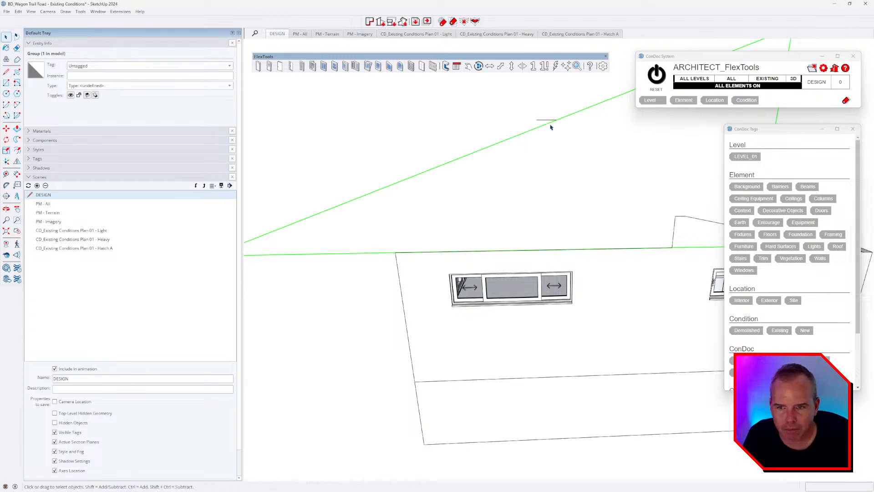
left_click(548, 130)
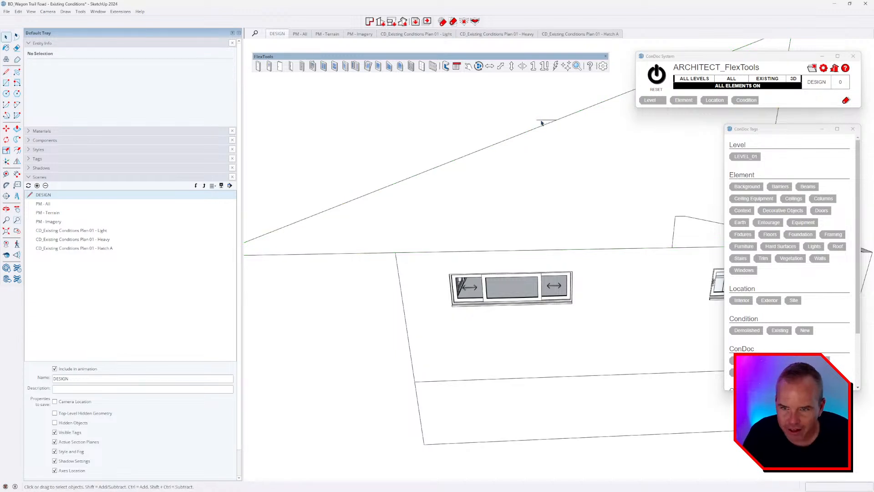
middle_click_drag(542, 121, 555, 202)
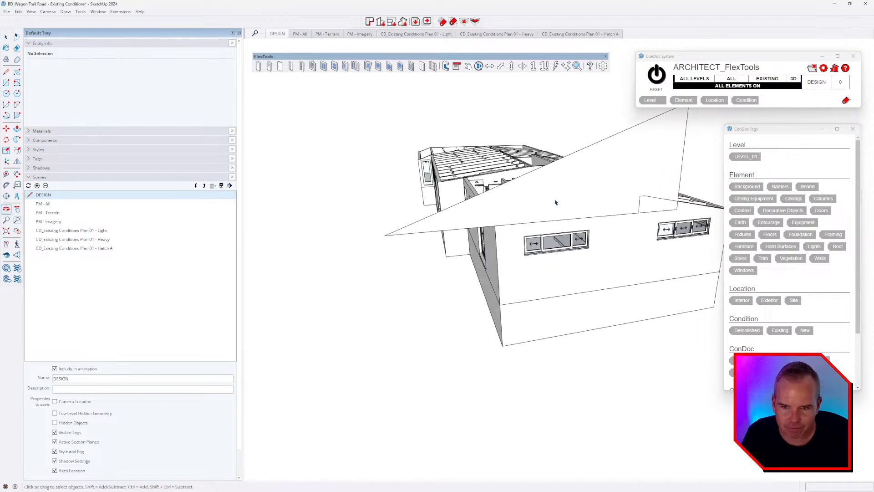
left_click(555, 202)
mouse_move(624, 244)
middle_mouse_down()
mouse_move(616, 230)
mouse_move(550, 230)
mouse_move(621, 255)
middle_mouse_up()
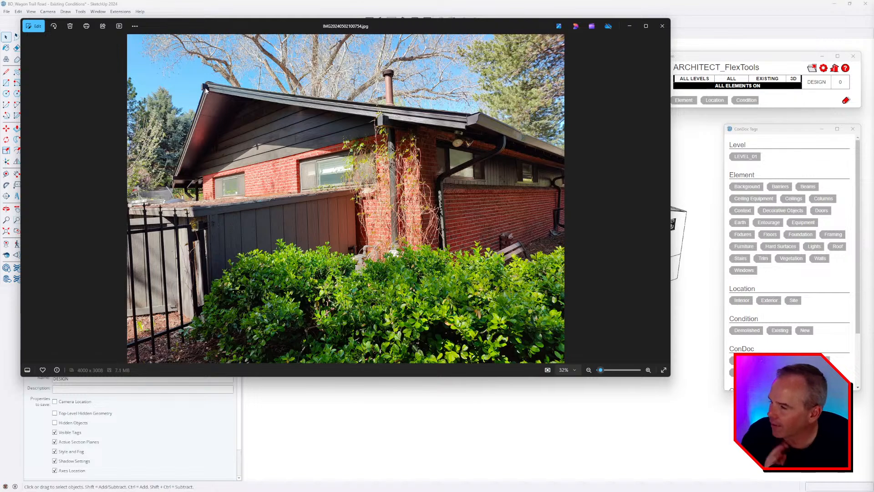
Step: Step through the site photos past the garage, brick wall and gable side to the low-roof shot
key("Right")
key("Right")
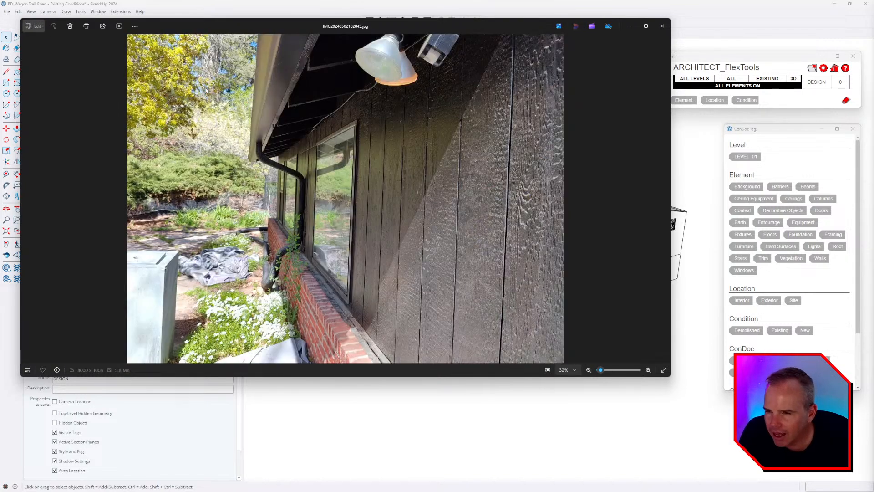
key("Left")
key("Left")
key("Left")
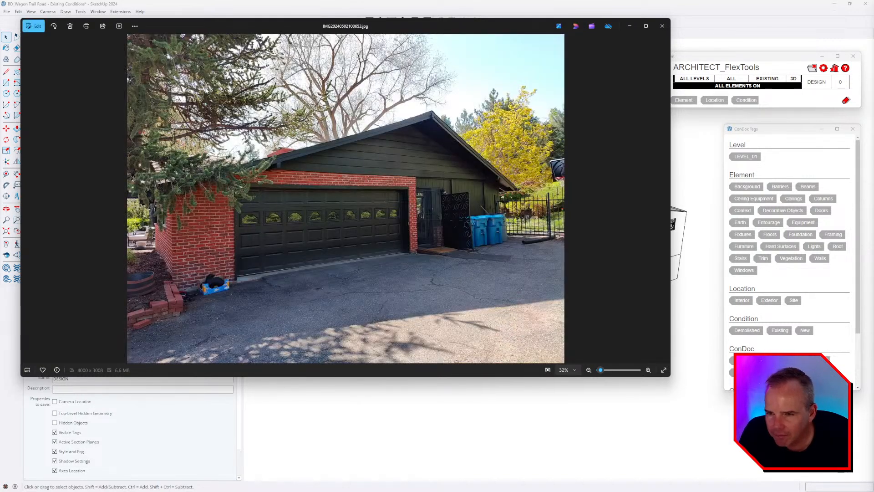
key("Left")
key("Left")
key("Left")
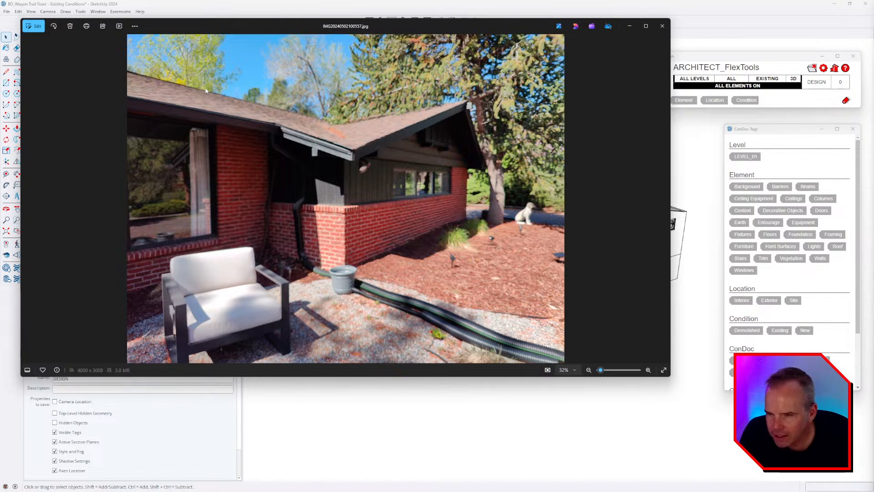
key("Right")
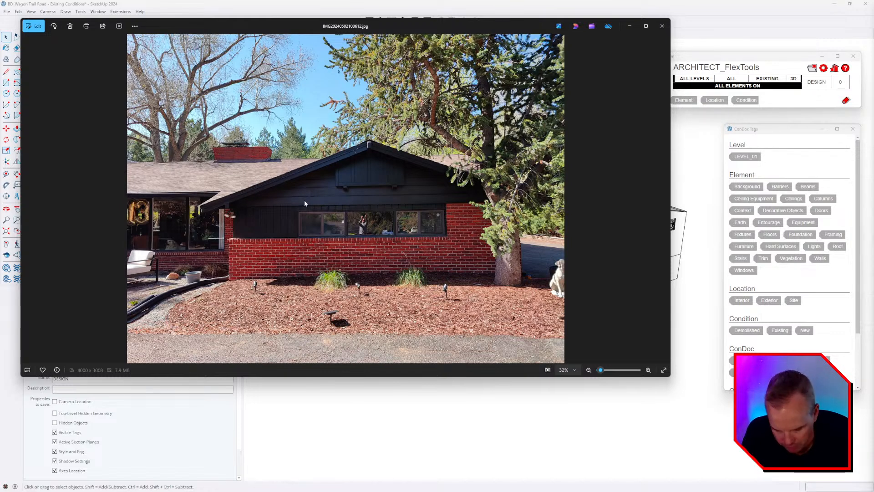
key("Right")
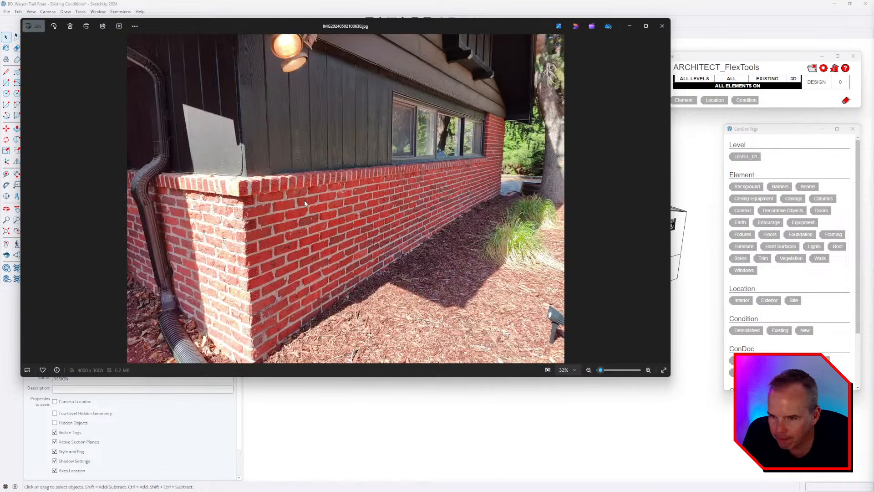
key("Right")
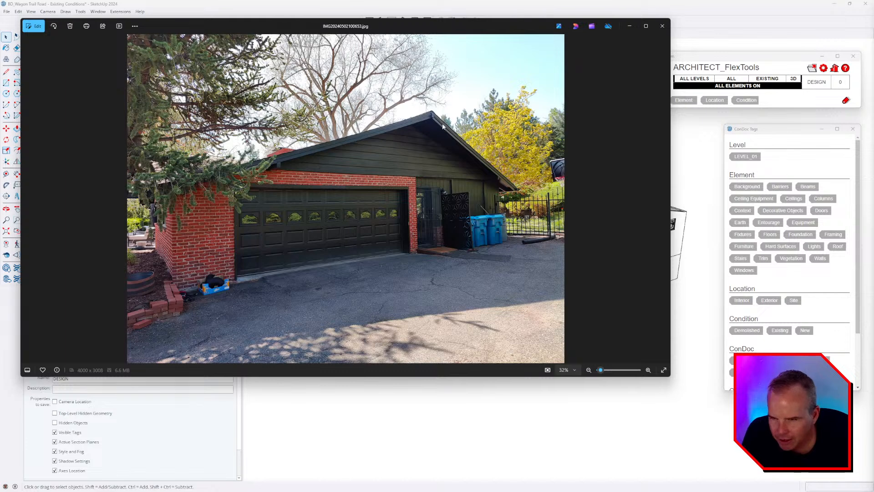
key("Right")
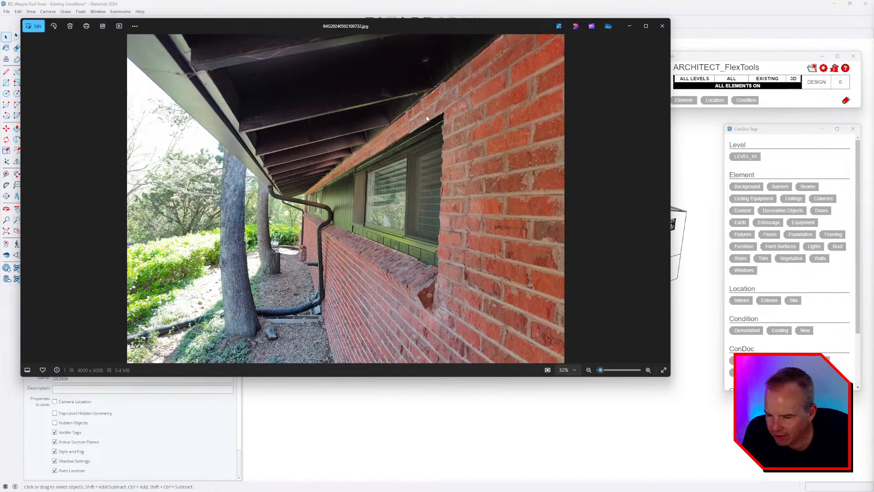
key("Right")
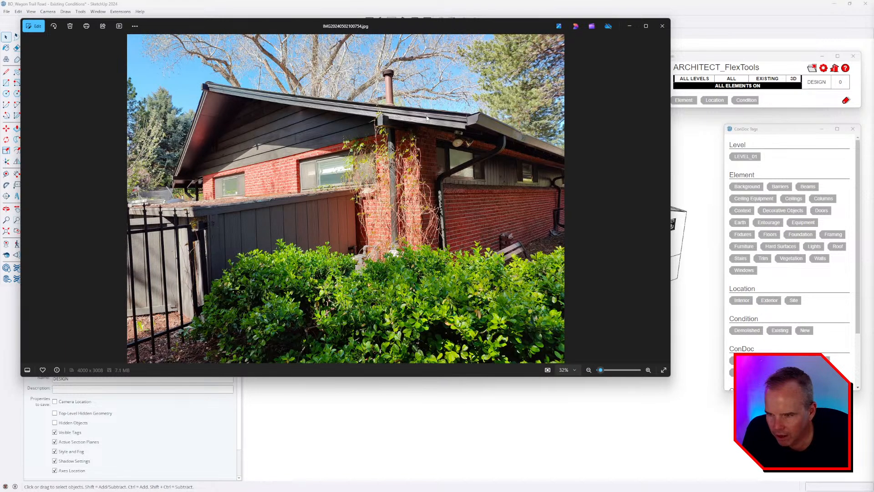
key("Right")
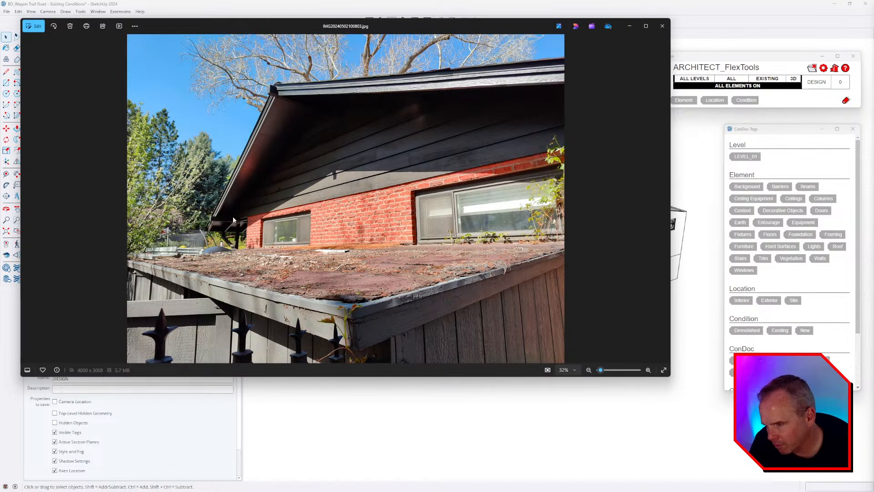
Step: Zoom in on the low-roof photo's eave corner, then return to the SketchUp model
scroll(237, 222, "up", 6)
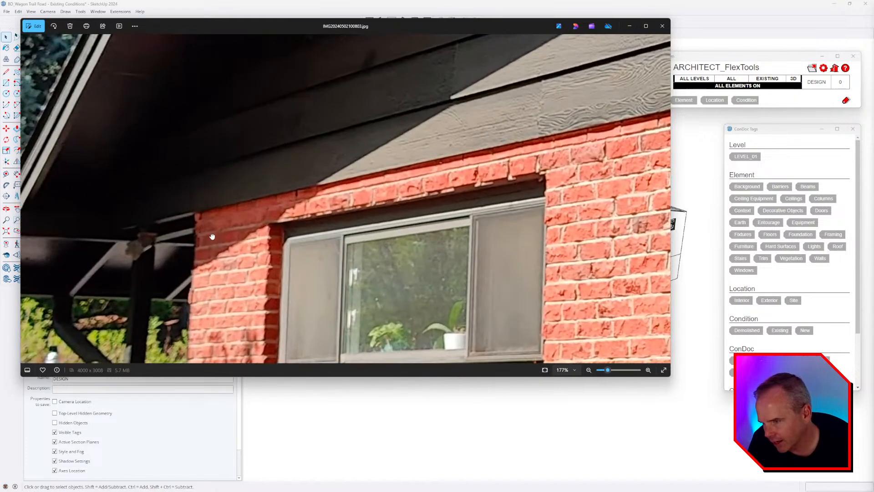
left_click_drag(211, 236, 430, 209)
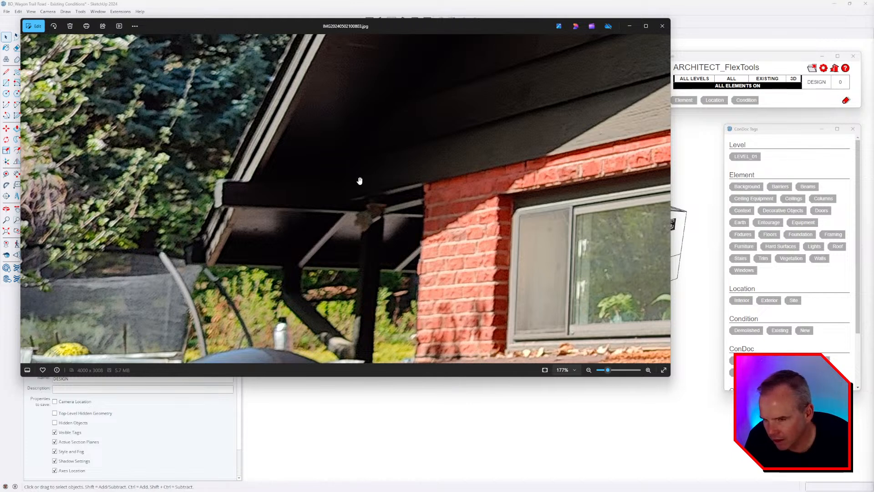
left_click(696, 175)
middle_click_drag(617, 282, 557, 224)
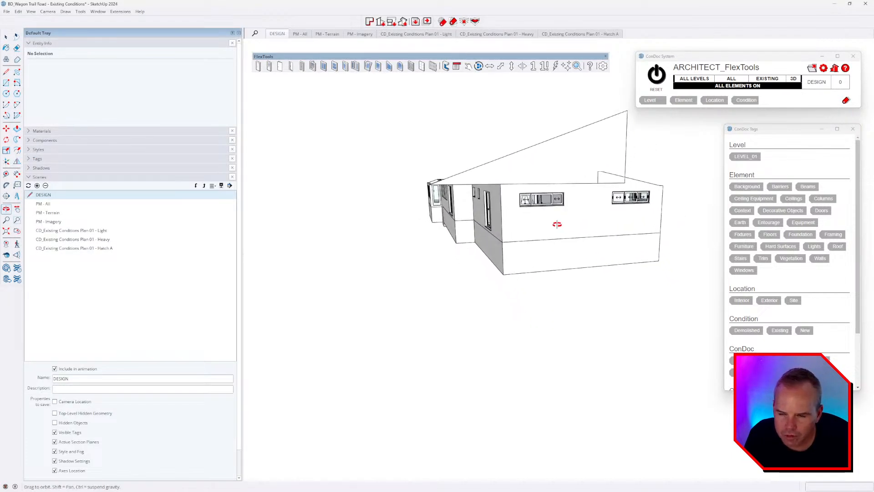
Step: Draw a 6 by 6 square post footprint at the wall corner on the building's right end
left_click_drag(557, 224, 599, 209)
left_click_drag(537, 237, 600, 353)
scroll(615, 284, "up", 5)
key("space")
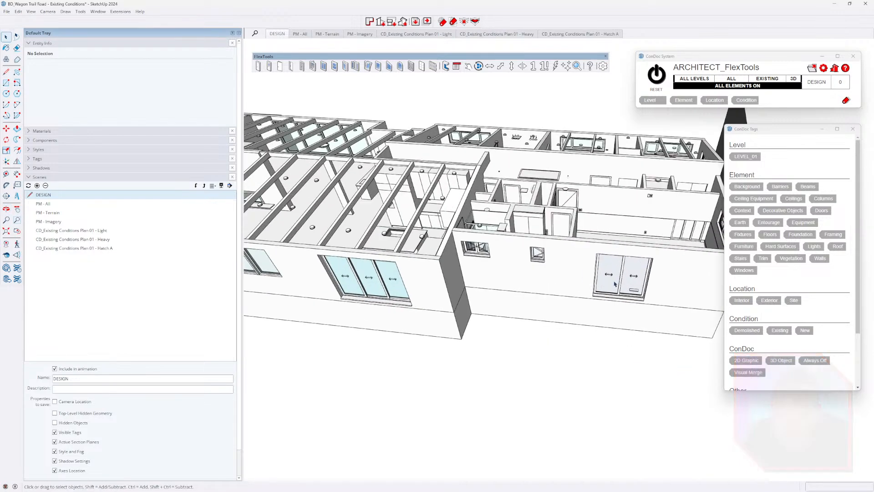
middle_click_drag(615, 283, 503, 331)
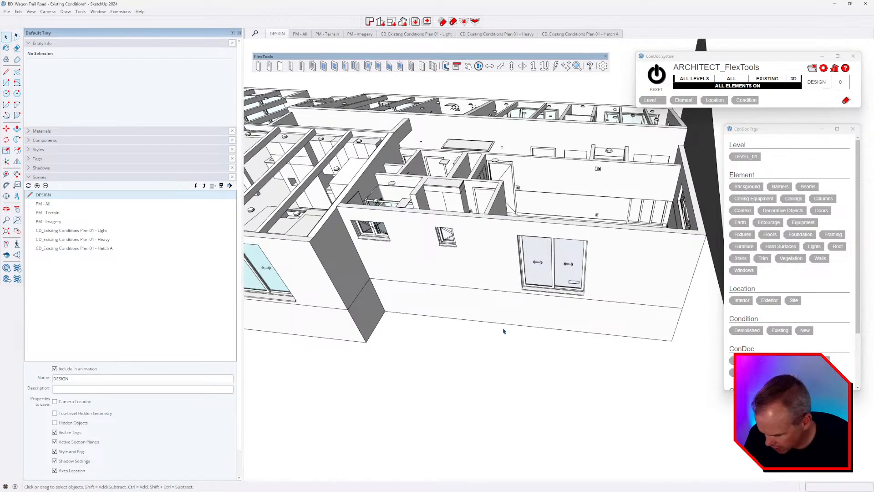
key("t")
scroll(344, 326, "up", 3)
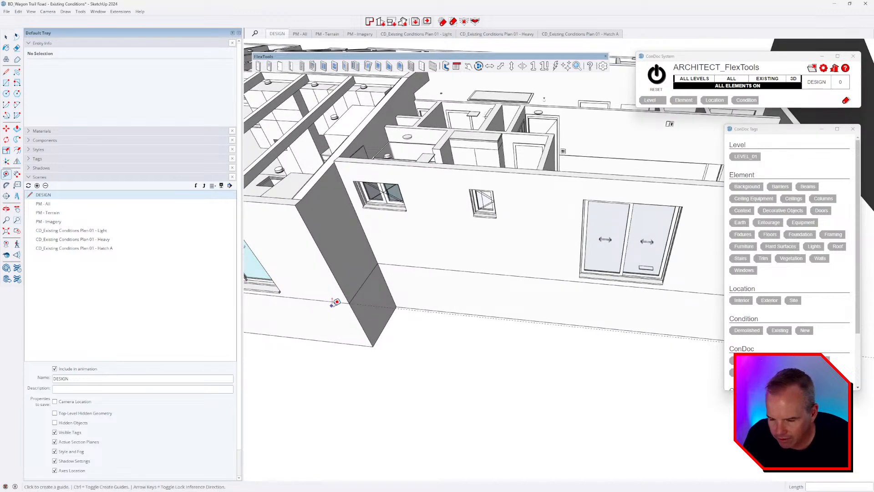
middle_click_drag(344, 332, 381, 346)
middle_click_drag(587, 339, 628, 321)
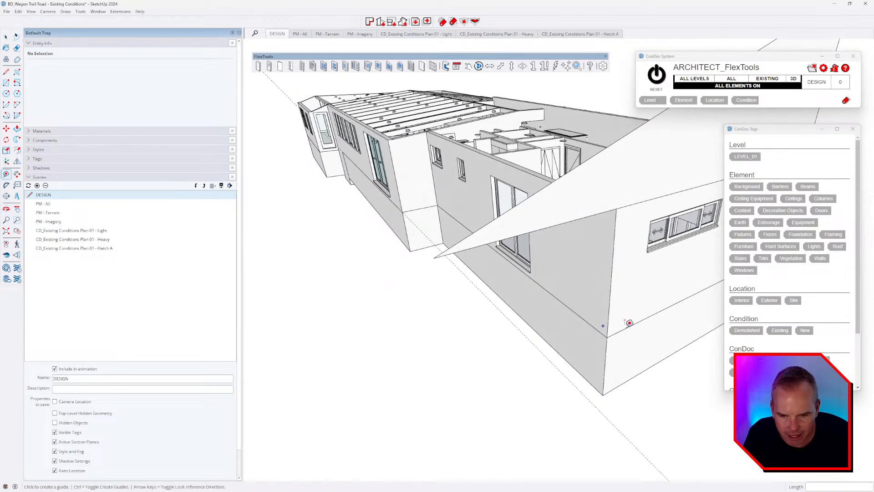
key("r")
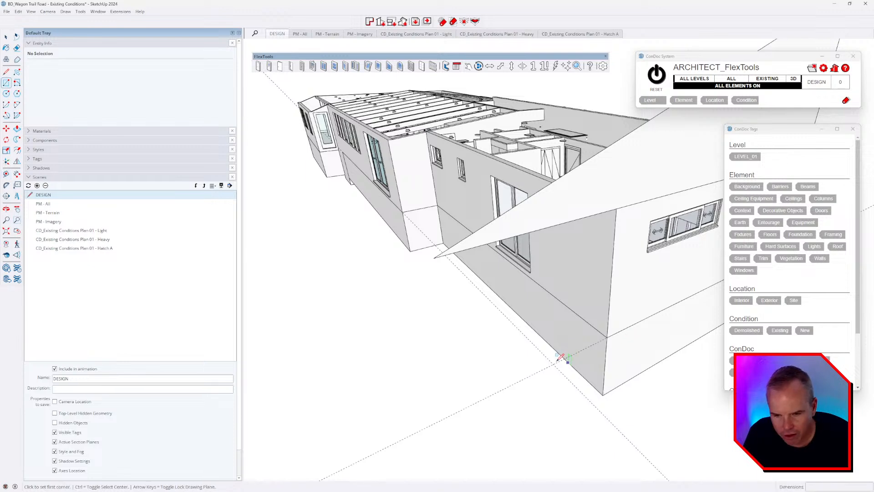
scroll(558, 359, "up", 2)
left_click(555, 360)
scroll(555, 351, "up", 2)
scroll(555, 351, "up", 2)
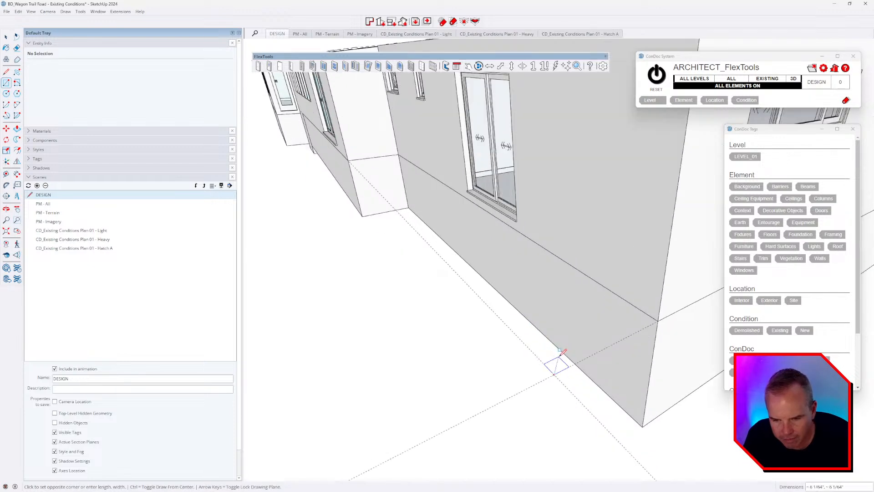
type("6,6")
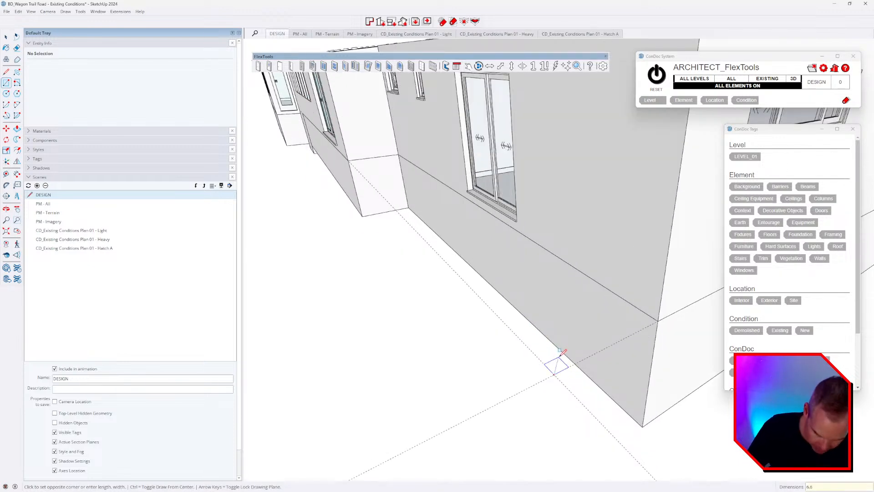
key("Return")
Step: Extrude the square into a post 8' 6" tall up to the wall top and make it a component
key("p")
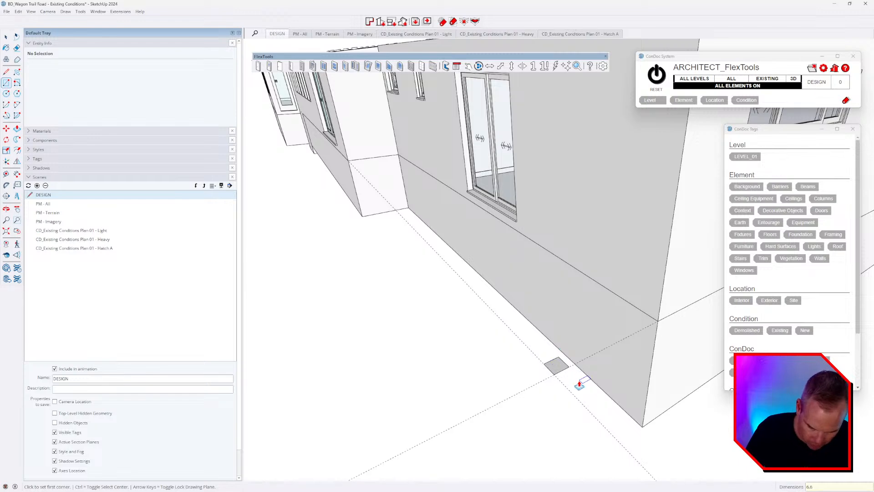
left_click(556, 367)
scroll(555, 356, "down", 2)
middle_click_drag(615, 263, 571, 172)
left_click(583, 104)
scroll(583, 105, "down", 1)
key("space")
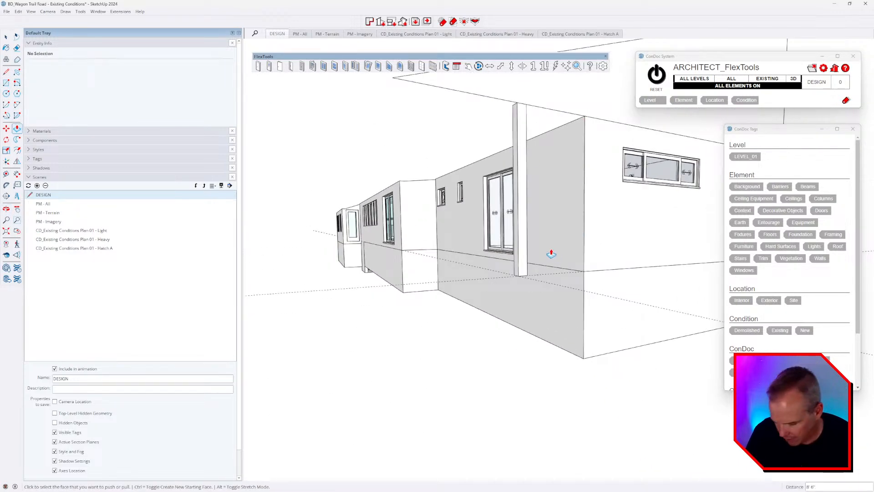
triple_click(522, 229)
right_click(522, 229)
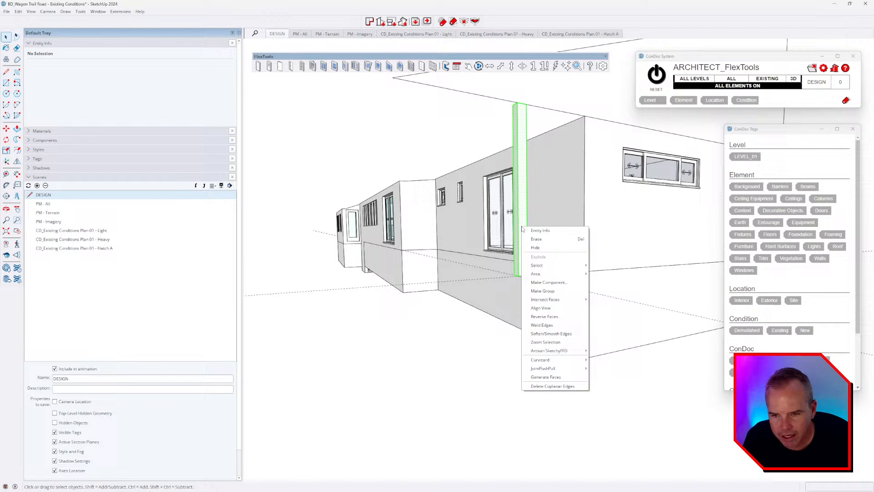
left_click(551, 282)
left_click(444, 336)
Step: Copy the post to the far wall corner and divide the gap into 4 equal spacings with 4/
middle_click_drag(464, 339, 587, 361)
scroll(693, 351, "up", 2)
key("m")
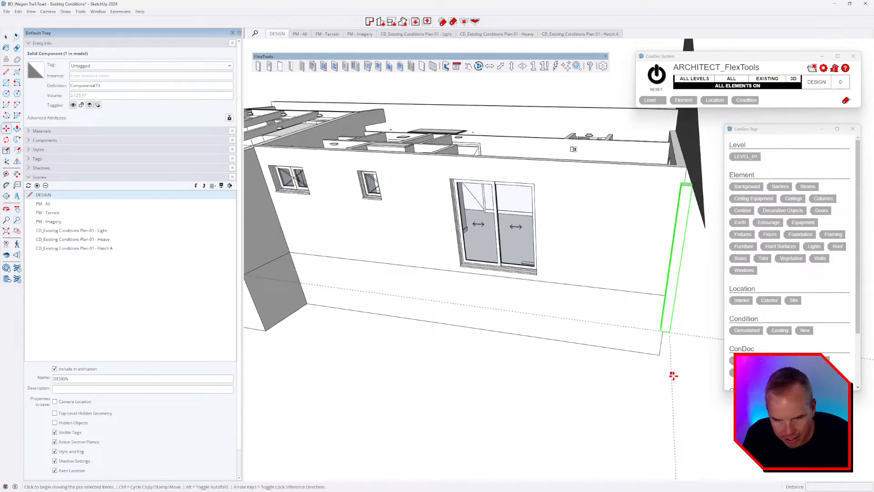
left_click(671, 377)
key("ctrl")
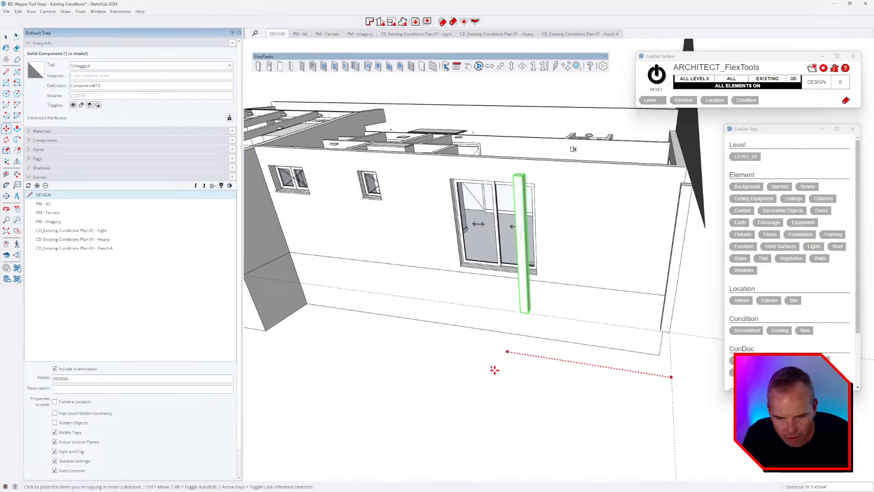
middle_click_drag(493, 367, 492, 332)
left_click(484, 320)
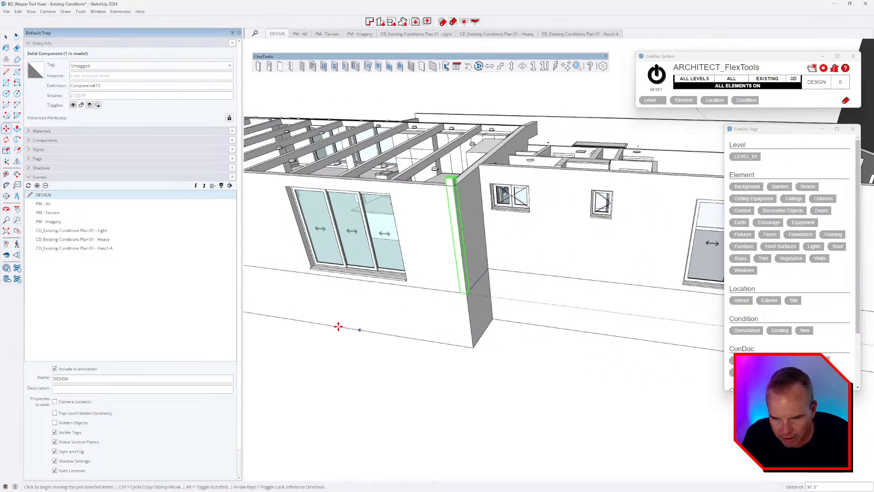
middle_click_drag(338, 326, 502, 400)
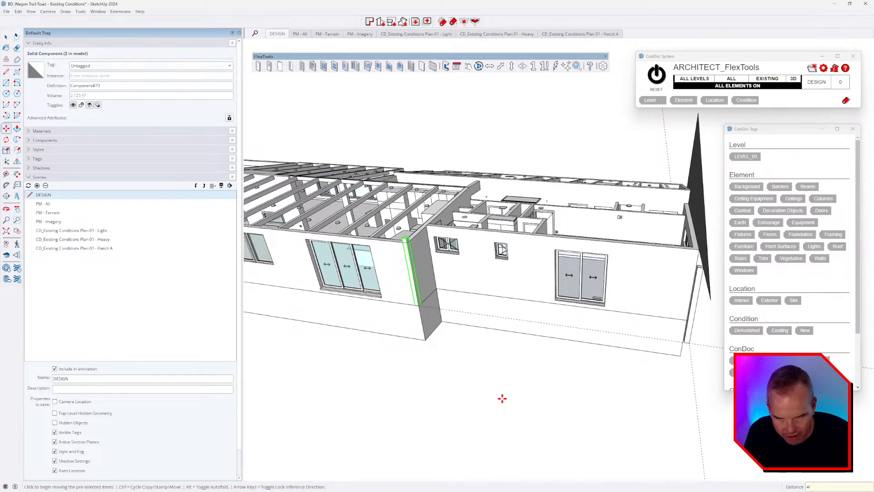
type("4/")
key("Return")
key("Escape")
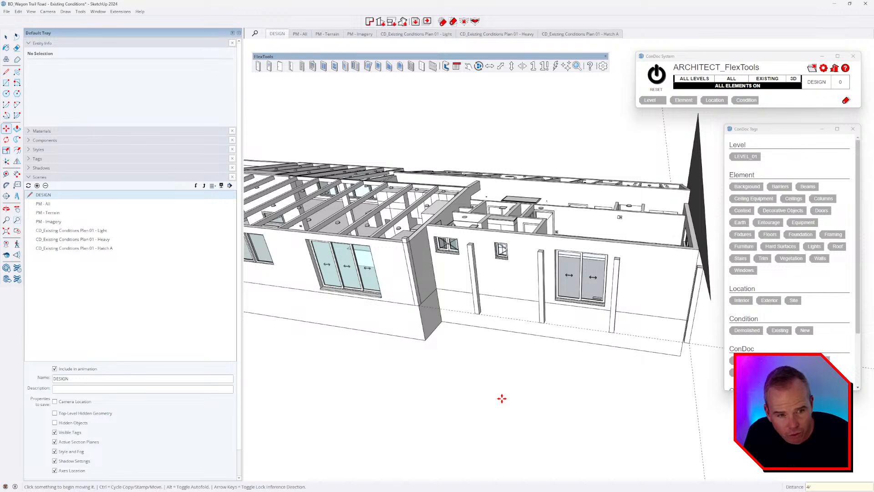
key("alt+Tab")
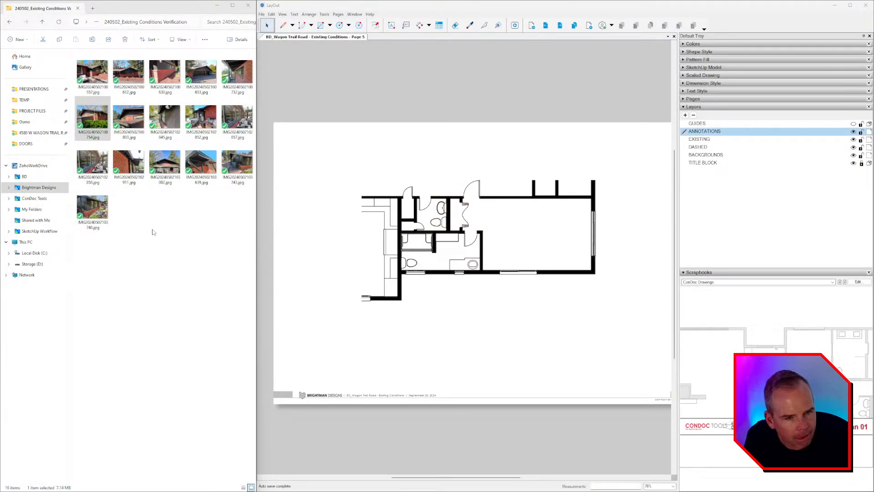
Step: Go to Brightman Designs > CONTENT > project > MEDIA > Mavic Air and play DJI_0575.MP4
left_click(151, 231)
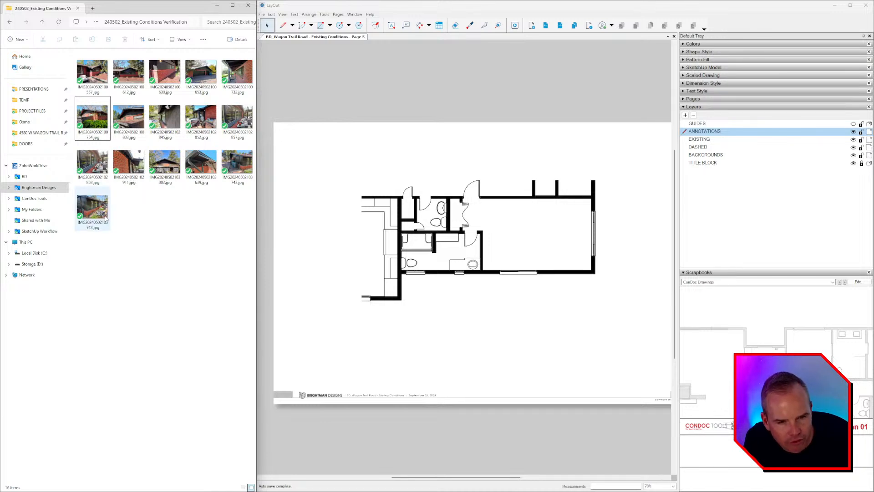
left_click(38, 188)
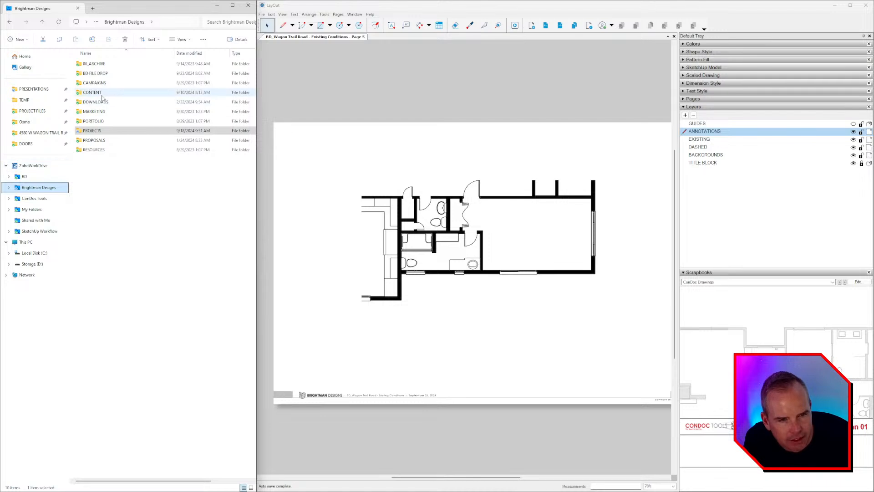
double_click(96, 93)
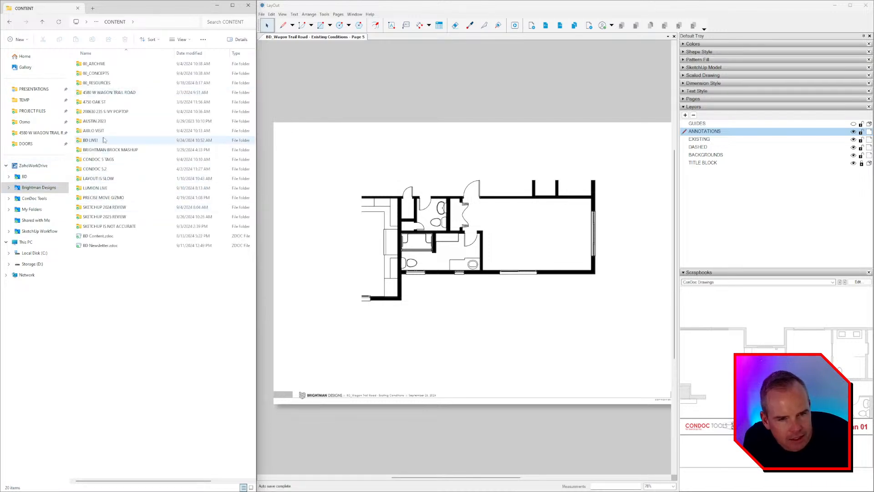
double_click(105, 95)
double_click(94, 66)
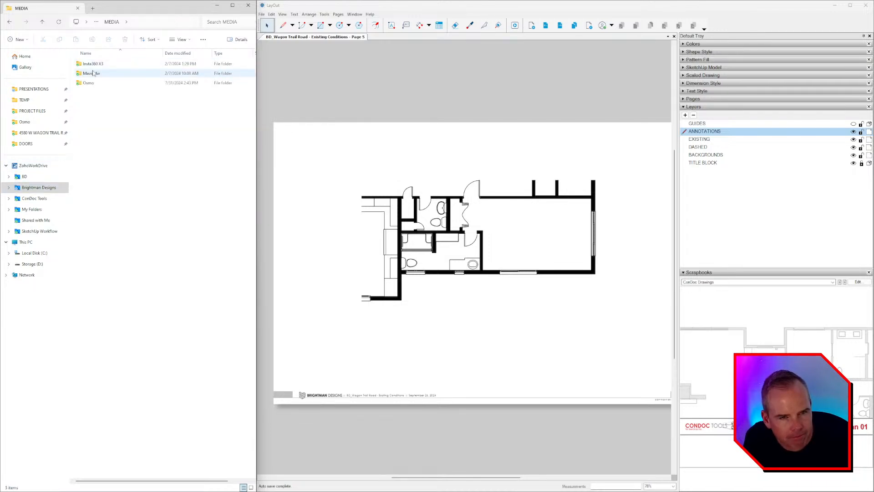
double_click(94, 75)
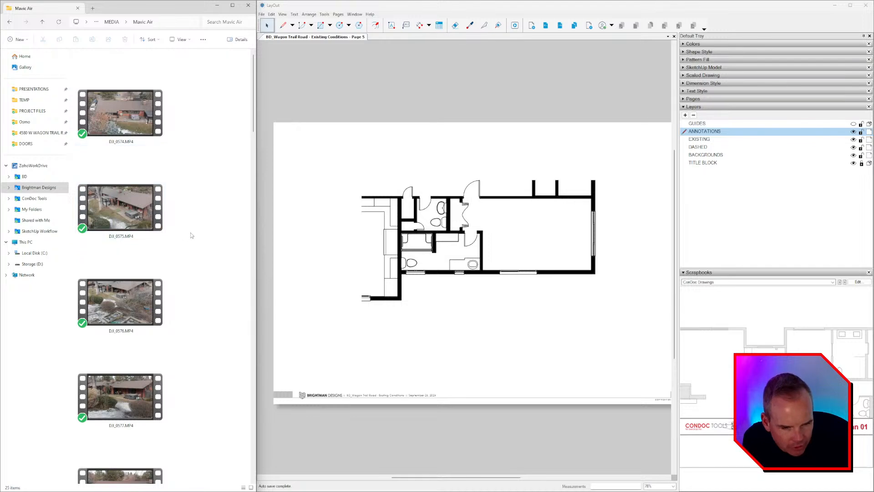
left_click(143, 210)
double_click(143, 210)
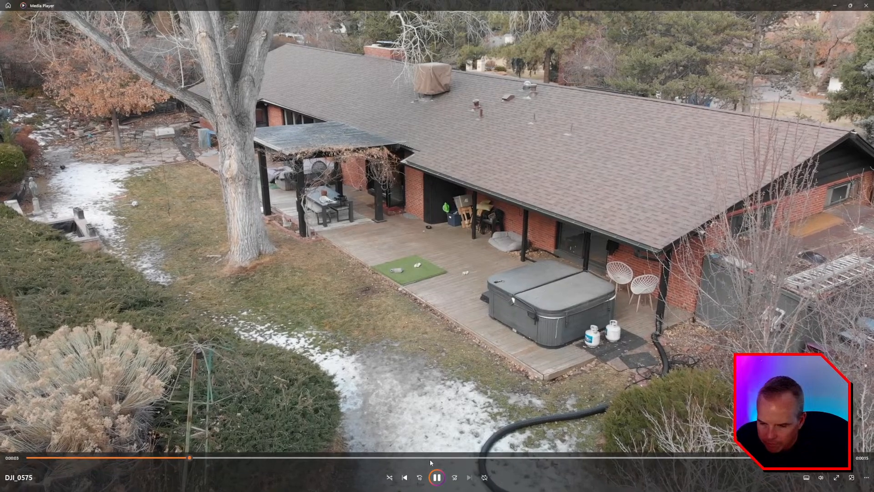
Step: Pause DJI_0575 at 0:04 on the rear deck view and orbit the SketchUp model to compare
left_click(437, 477)
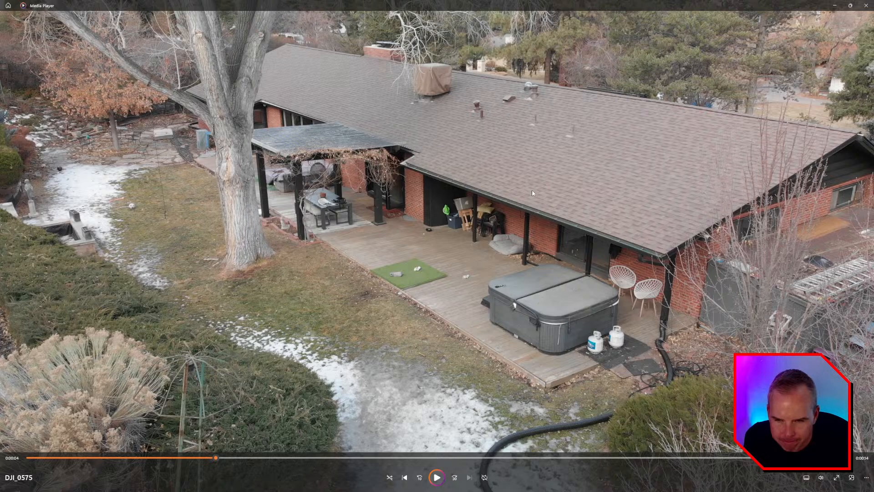
key("alt+Tab")
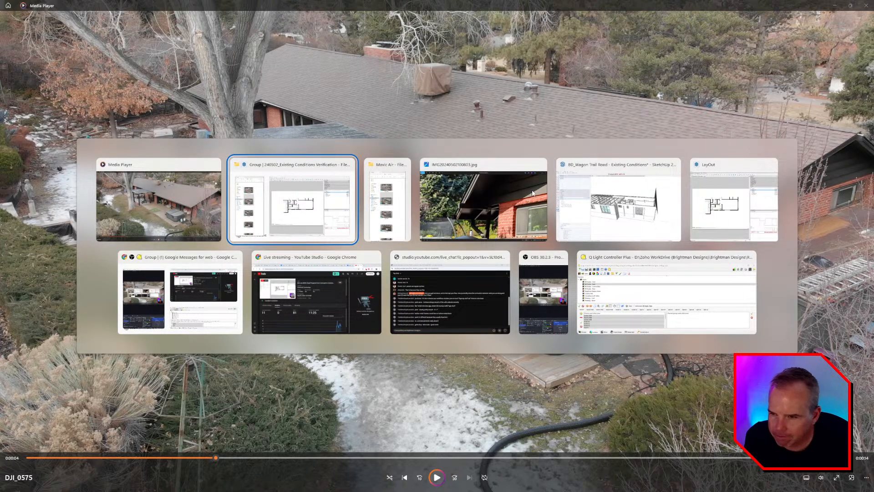
key("alt+Tab")
key("alt+Tab")
key("alt+Tab")
key("alt+Tab")
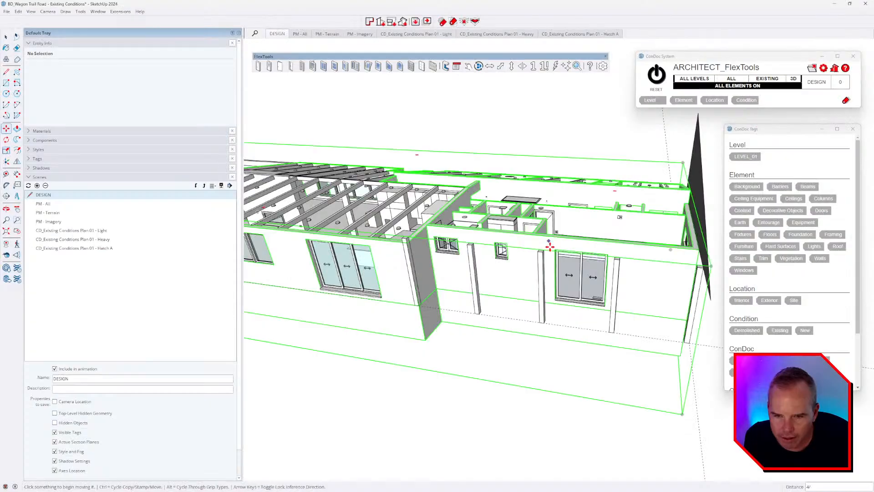
mouse_move(562, 273)
middle_mouse_down()
mouse_move(538, 250)
mouse_move(544, 221)
mouse_move(526, 254)
mouse_move(474, 276)
mouse_move(571, 328)
middle_mouse_up()
key("alt+Tab")
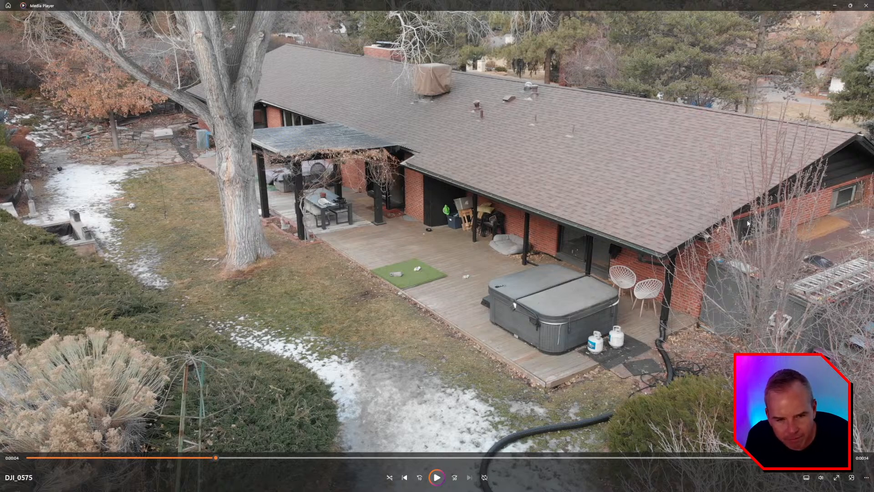
key("alt+Tab")
key("alt+Tab")
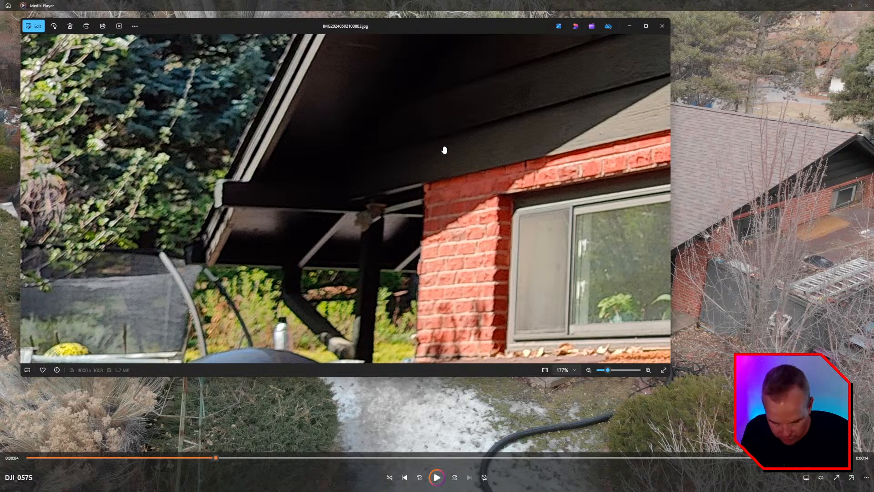
Step: Step to the brick side wing photo and select the roof group in the SketchUp model
key("Right")
key("Right")
key("Right")
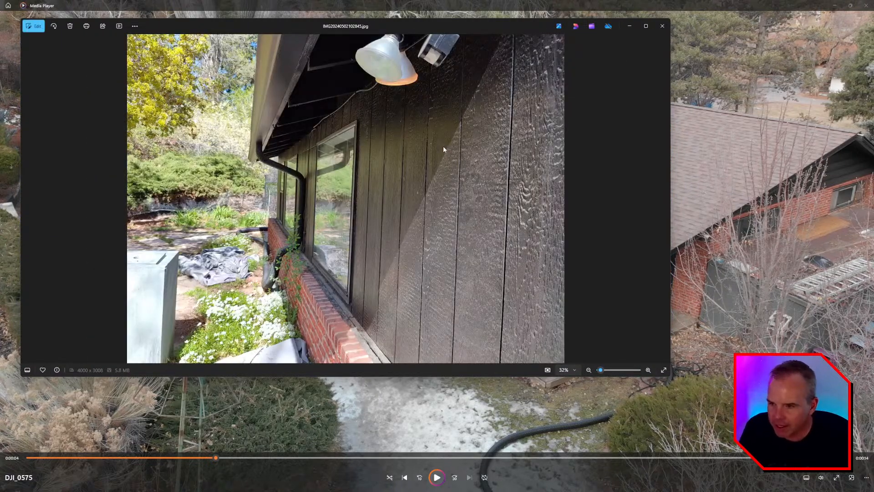
key("Right")
key("Right")
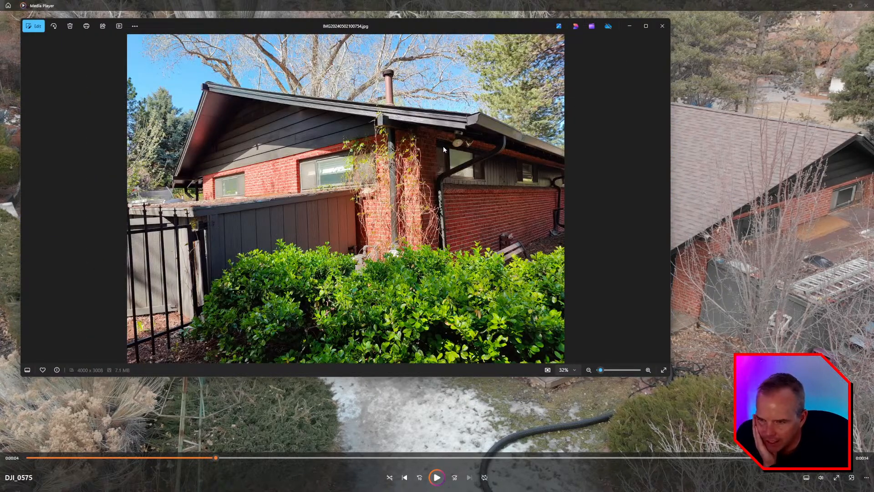
key("alt+Tab")
key("alt+Tab")
key("alt+Tab")
key("alt+Tab")
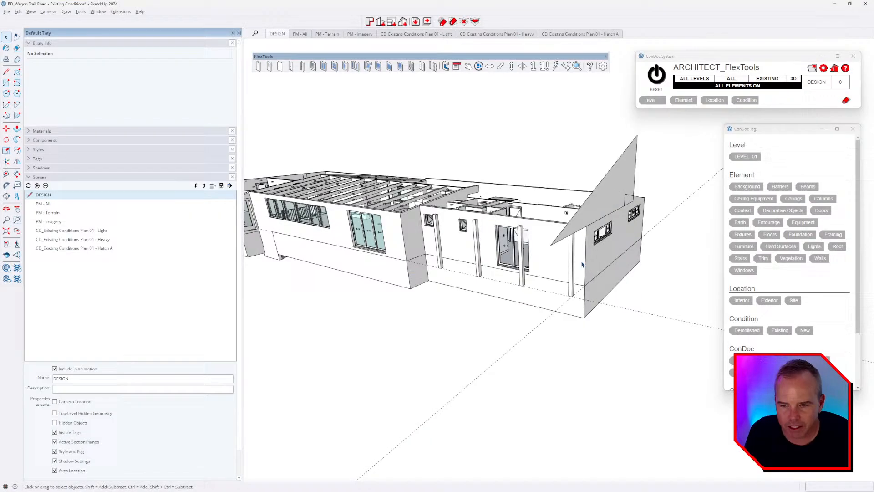
middle_click_drag(582, 265, 497, 202)
left_click(496, 202)
key("alt+Tab")
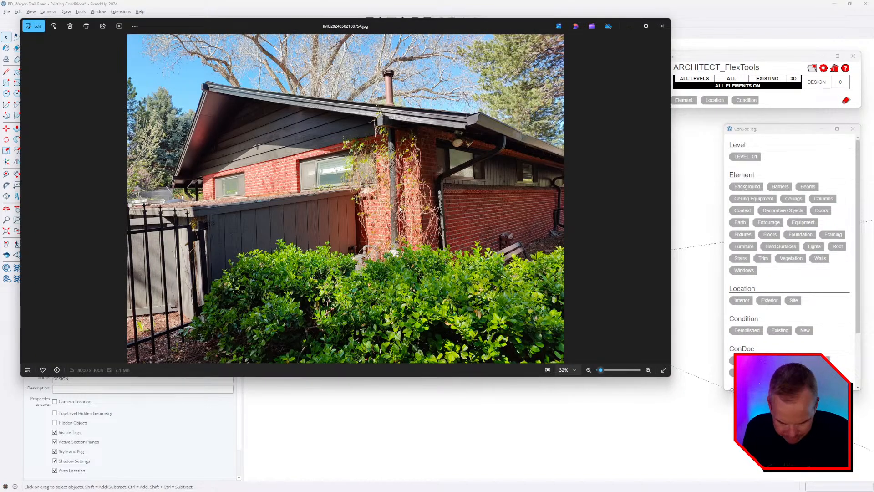
Step: Zoom the photo to 214% along the eave, then orbit the model toward the long wall
scroll(161, 183, "up", 8)
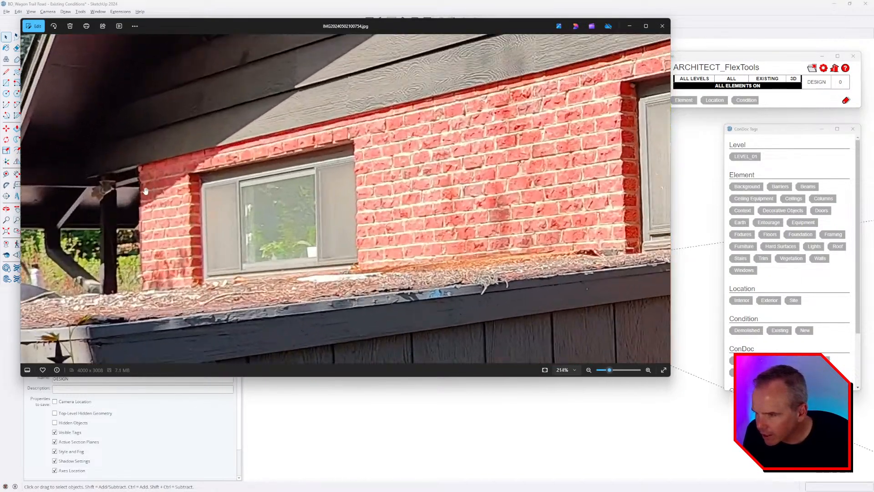
left_click_drag(147, 184, 379, 199)
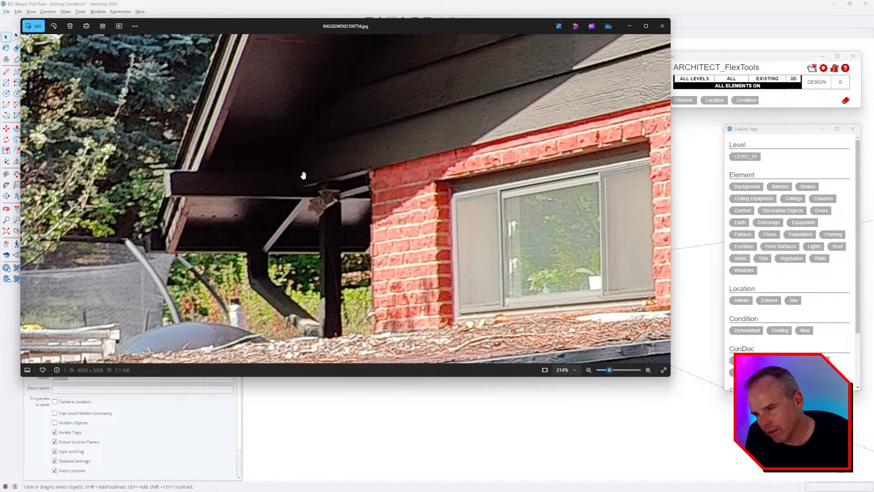
key("alt+Tab")
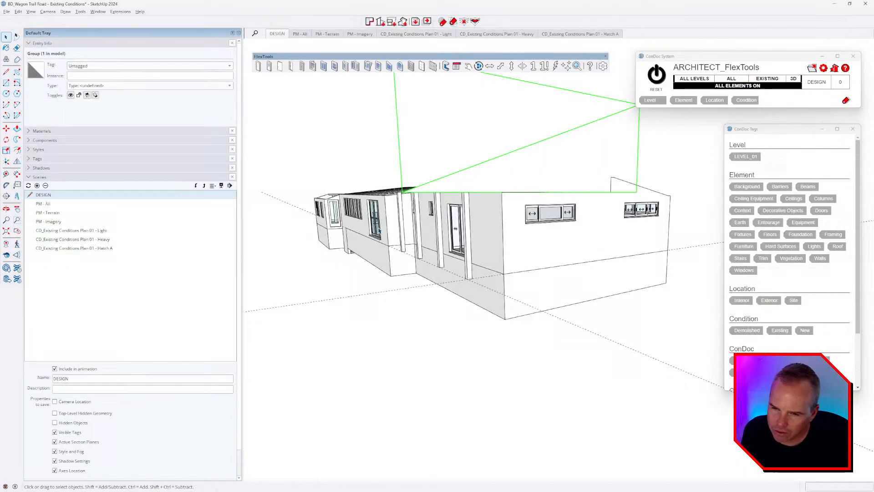
mouse_move(512, 250)
middle_mouse_down()
mouse_move(449, 216)
mouse_move(434, 182)
middle_mouse_up()
scroll(433, 174, "up", 2)
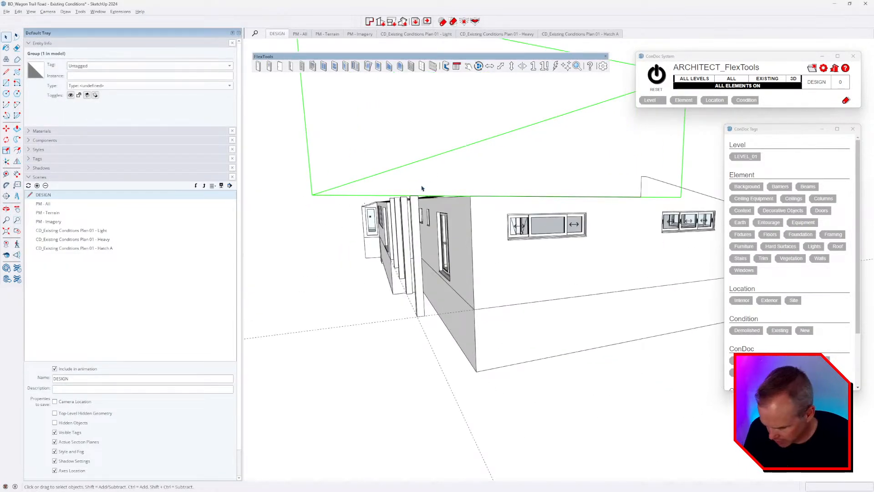
Step: Copy the green sloped roof group off to the side of the house
scroll(421, 188, "up", 5)
key("t")
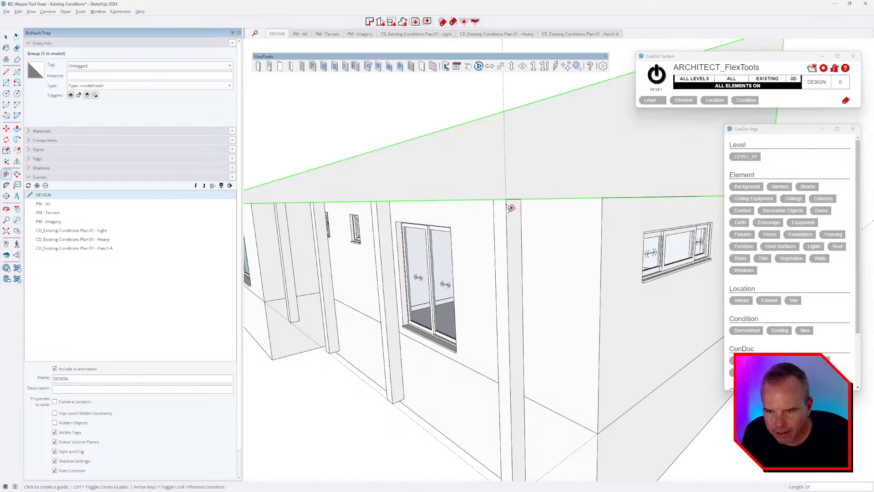
key("m")
left_click(503, 111)
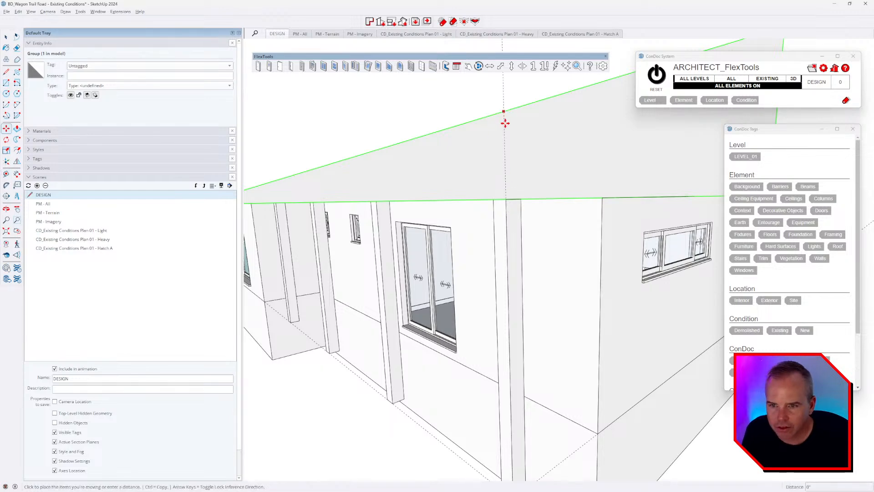
scroll(505, 123, "down", 4)
key("space")
middle_click_drag(509, 228, 552, 309)
scroll(463, 254, "down", 3)
scroll(551, 309, "down", 2)
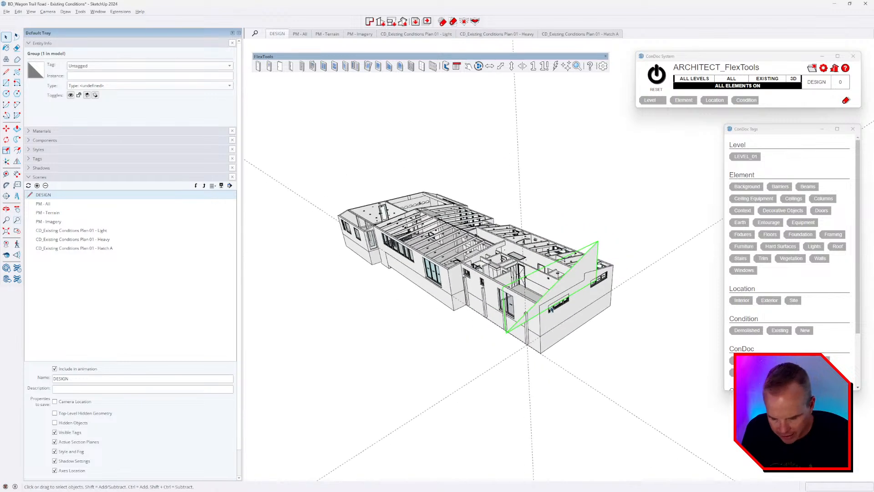
key("m")
scroll(438, 234, "down", 4)
left_click(506, 333)
key("ctrl")
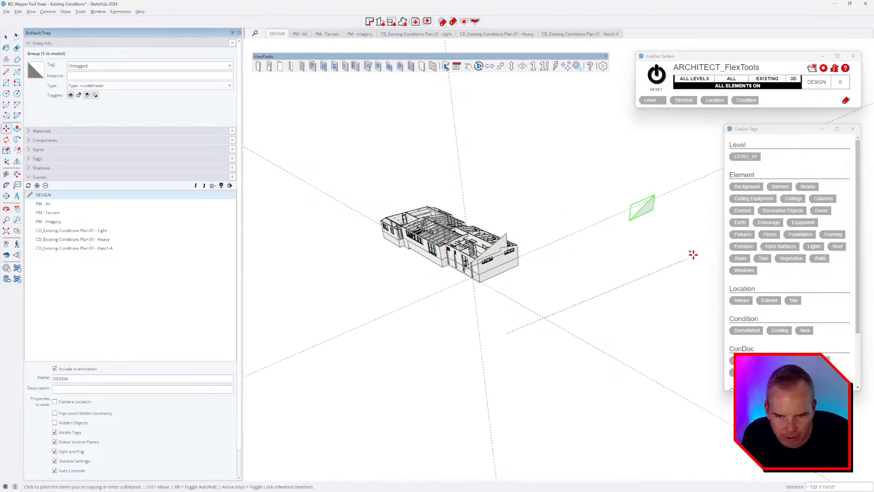
left_click(699, 252)
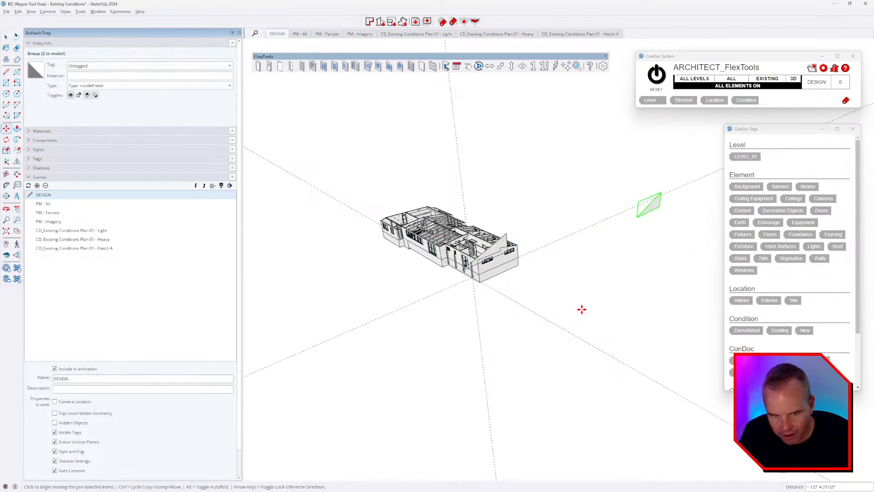
Step: Tag the copy Always Off in FlexTools and clear the selection
left_click(808, 362)
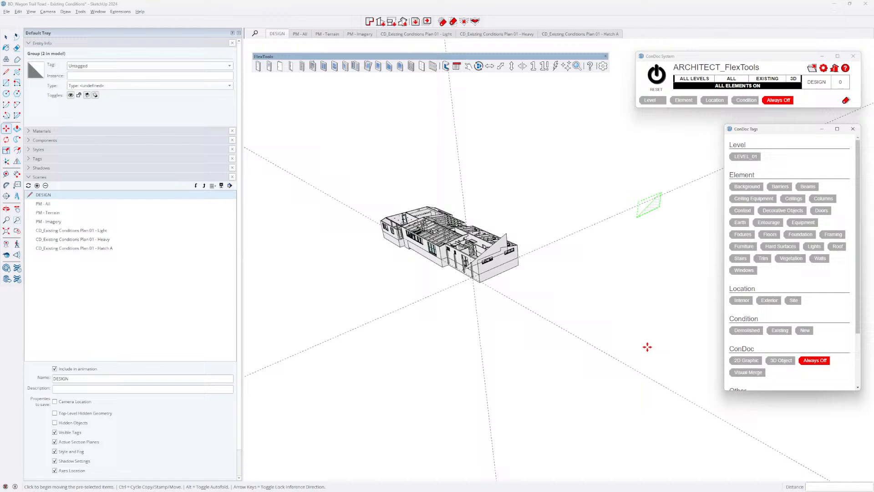
left_click(574, 292)
key("space")
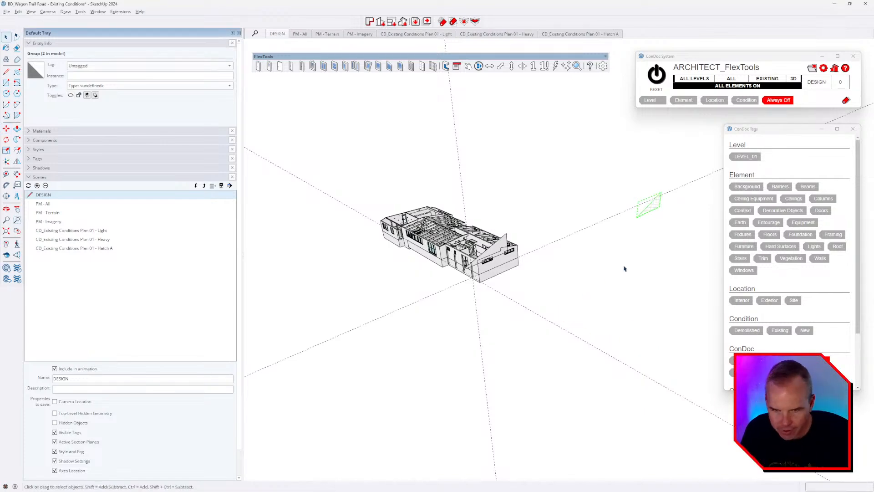
left_click(631, 259)
scroll(495, 259, "up", 4)
mouse_move(495, 259)
middle_mouse_down()
mouse_move(434, 220)
mouse_move(494, 213)
middle_mouse_up()
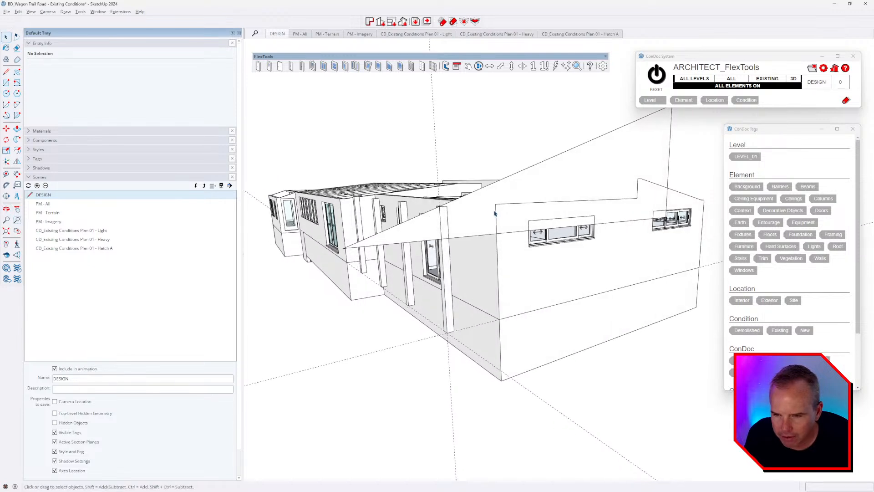
Step: Inside the sloped roof group, place a guide 7.5" off the diagonal roof edge
double_click(472, 207)
middle_click_drag(453, 220, 433, 224)
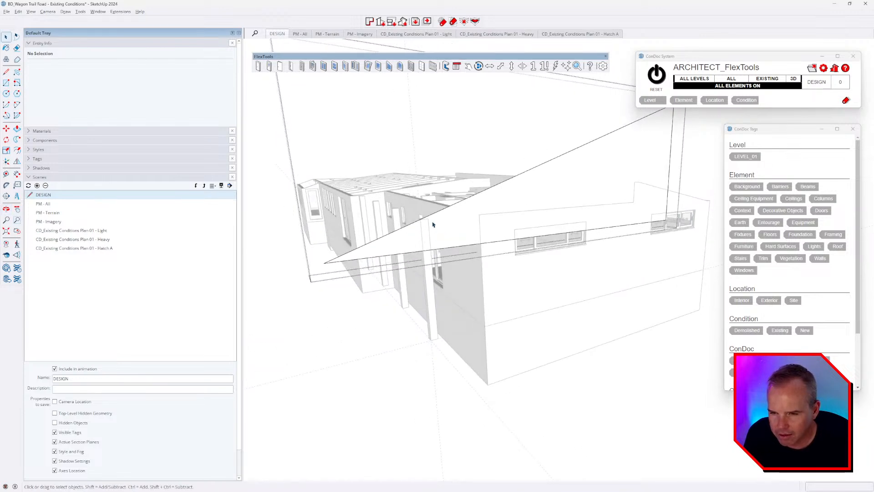
left_click(437, 214)
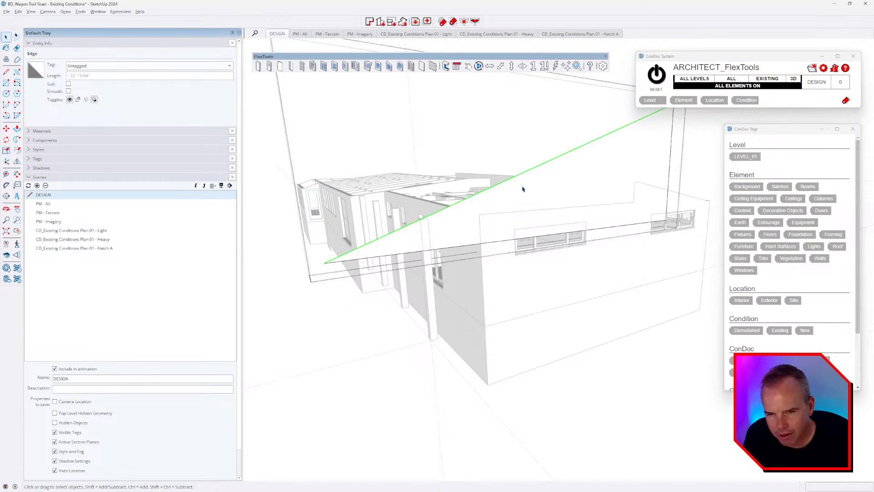
middle_click_drag(531, 182, 540, 209)
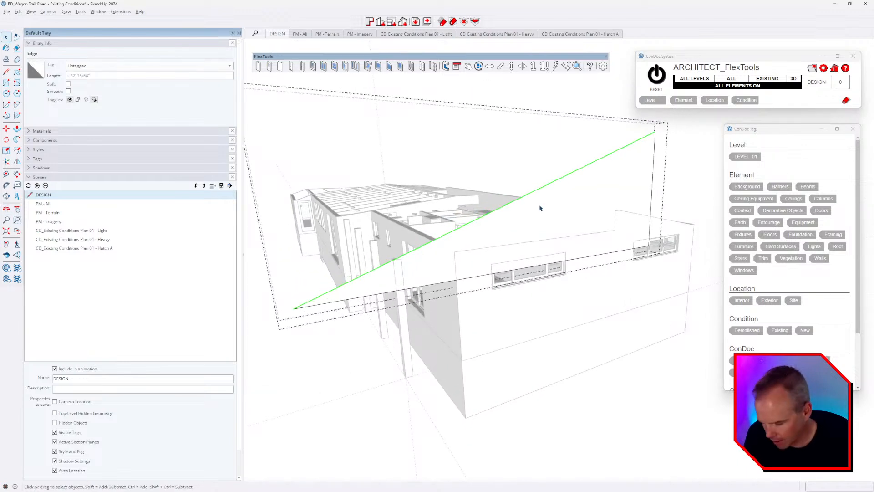
key("t")
left_click(580, 167)
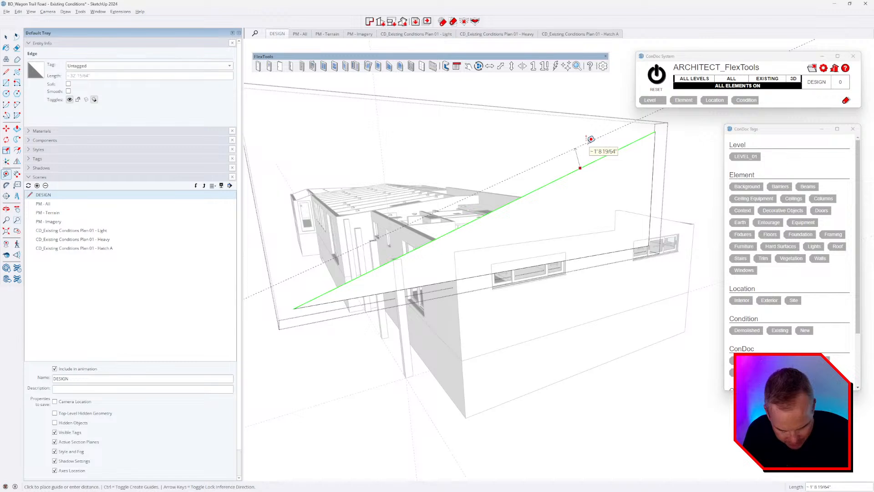
type("7.5")
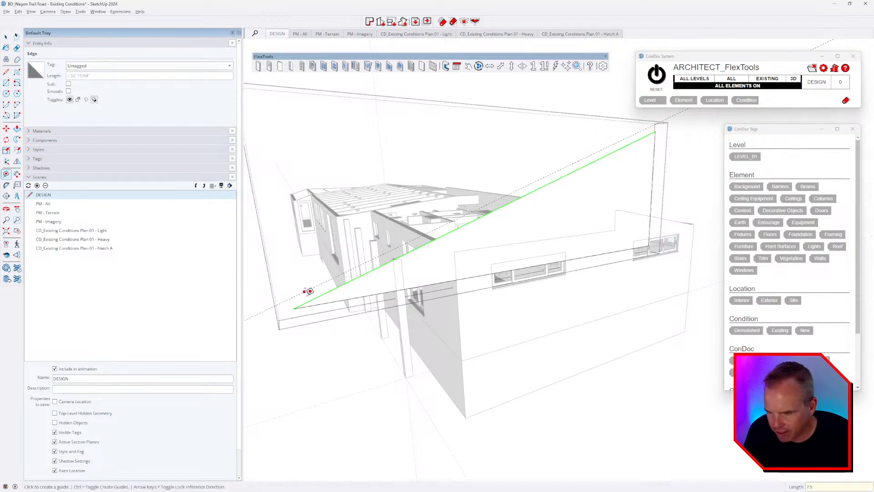
type("l")
Step: Draw a line along the guide and delete the large face above it, leaving the fascia strip
left_click(292, 297)
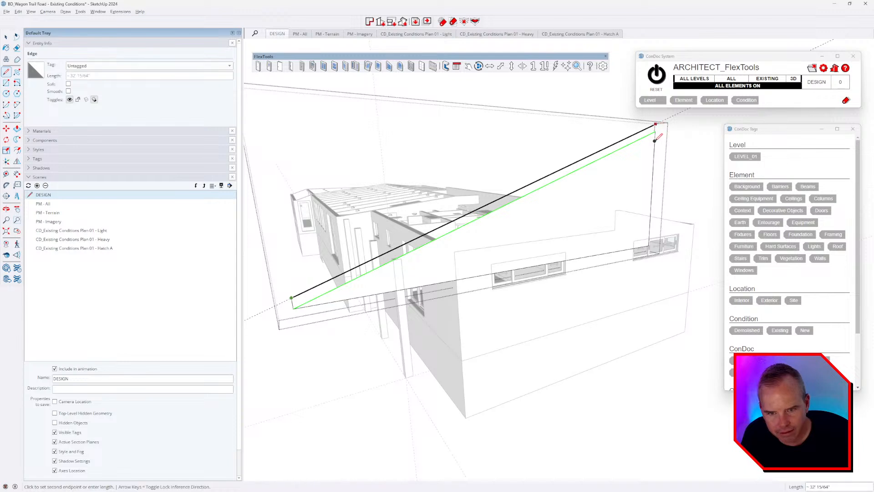
left_click(654, 125)
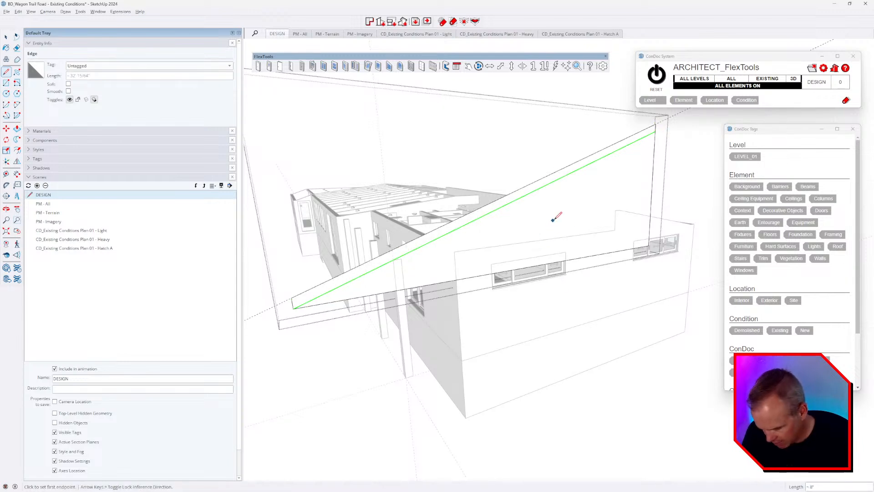
key("space")
left_click(586, 225)
key("Delete")
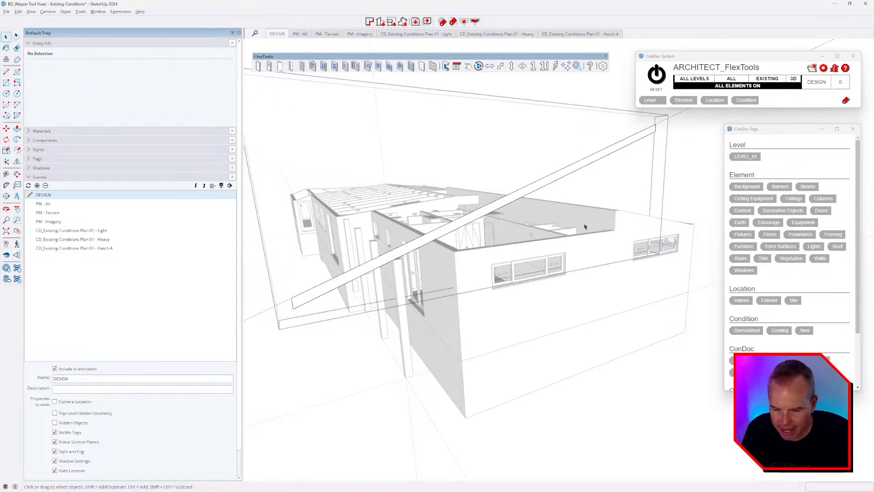
middle_click_drag(585, 227, 400, 234)
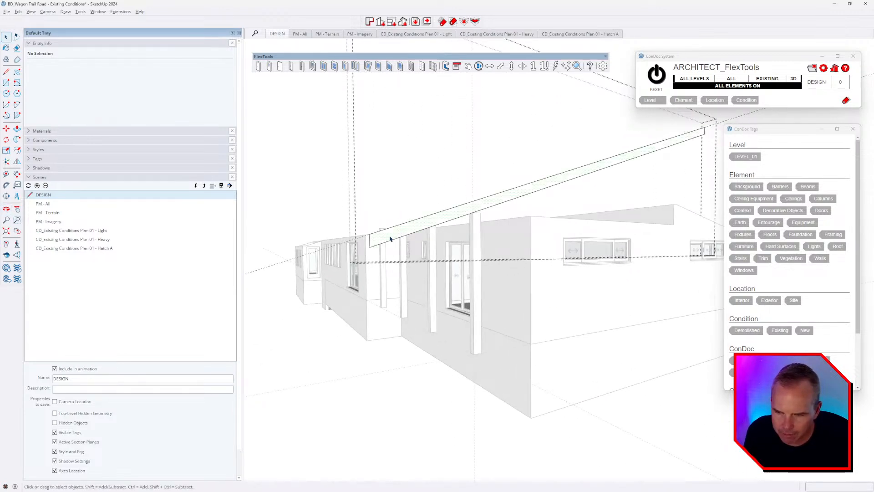
Step: Select the fascia strip and orbit into the interior to the post and beam junction
left_click(374, 237)
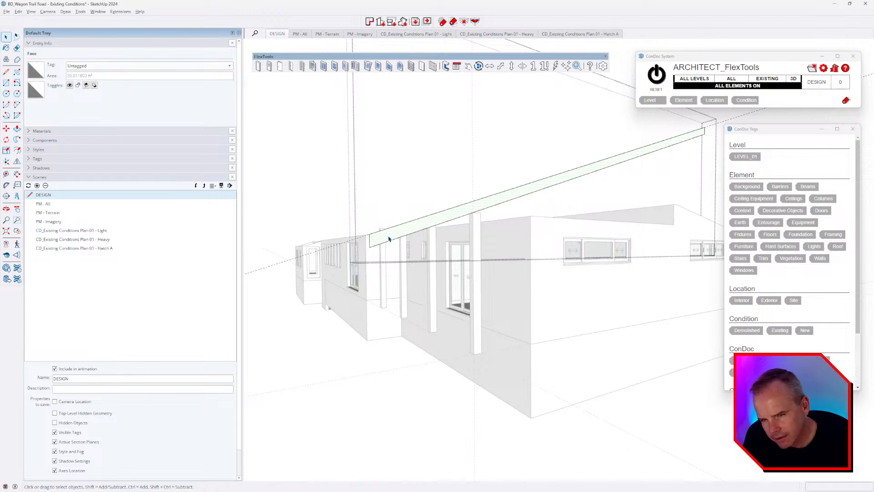
mouse_move(388, 238)
middle_mouse_down()
mouse_move(517, 279)
mouse_move(402, 297)
mouse_move(494, 294)
middle_mouse_up()
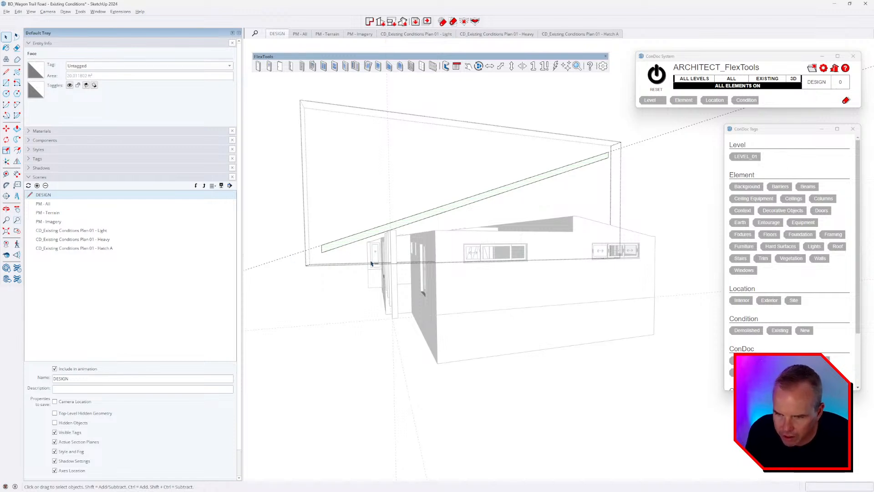
middle_click_drag(386, 256, 520, 159)
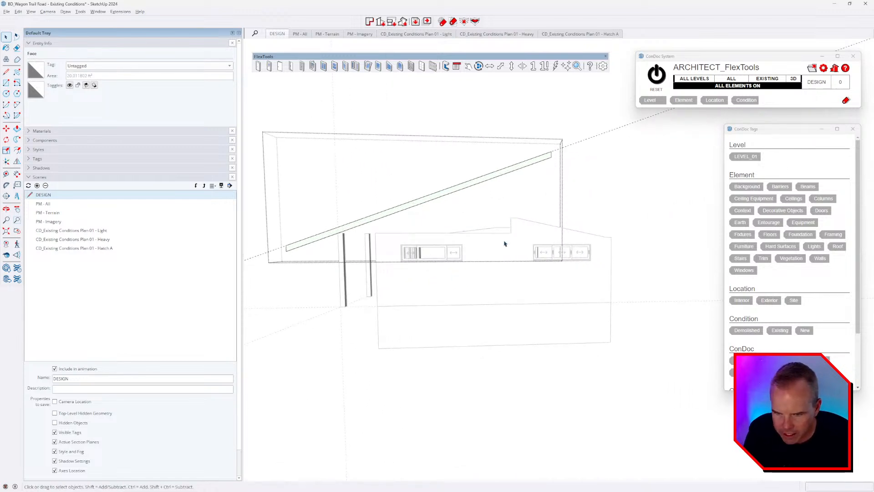
middle_click_drag(504, 244, 519, 346)
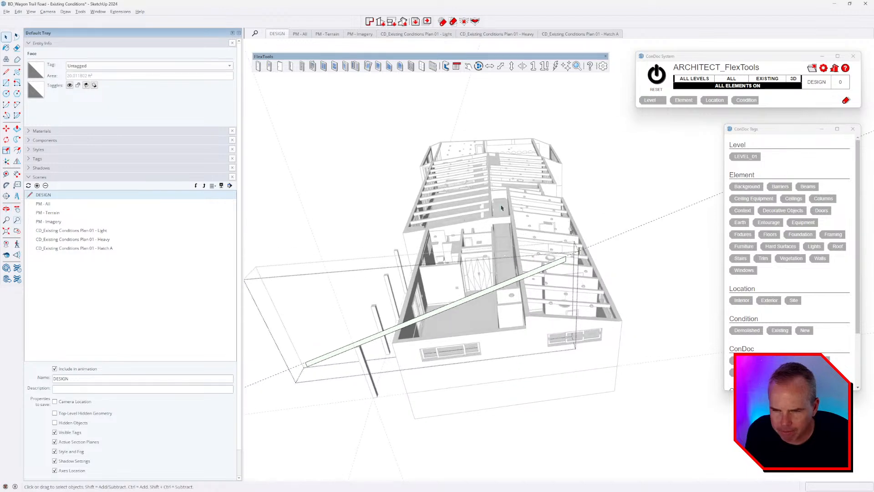
scroll(501, 208, "up", 6)
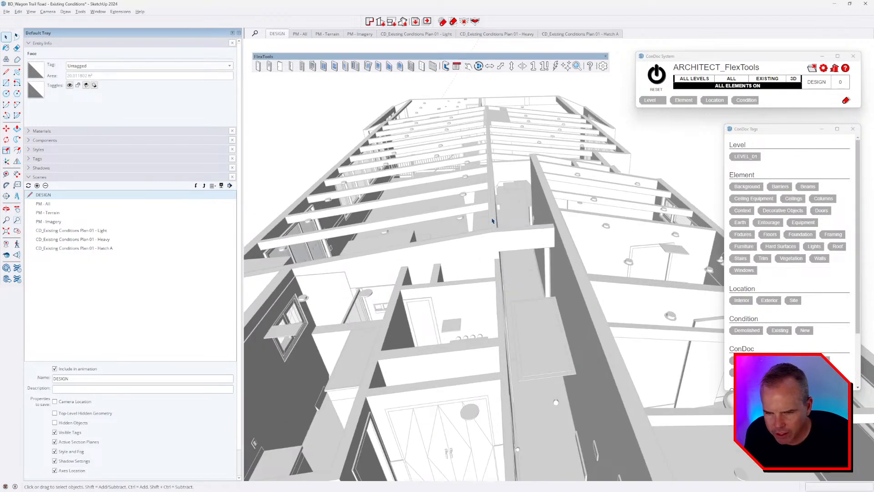
middle_click_drag(492, 221, 453, 105)
scroll(545, 382, "down", 5)
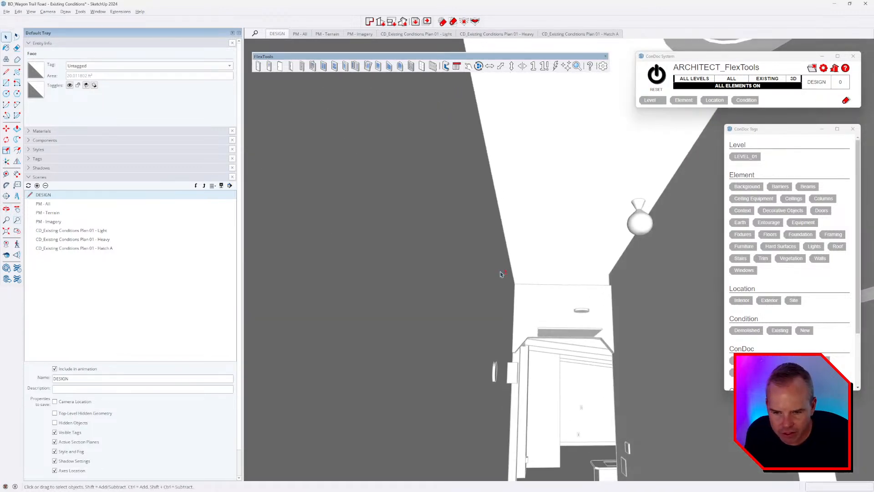
scroll(545, 381, "up", 3)
middle_click_drag(466, 238, 483, 228)
Step: Place a measured guide from the beam edge onto the beam
key("t")
left_click(458, 184)
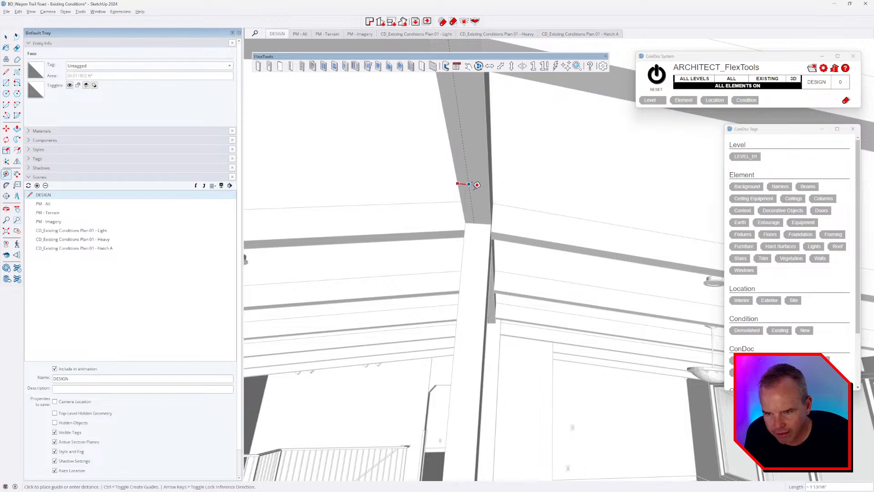
left_click(487, 227)
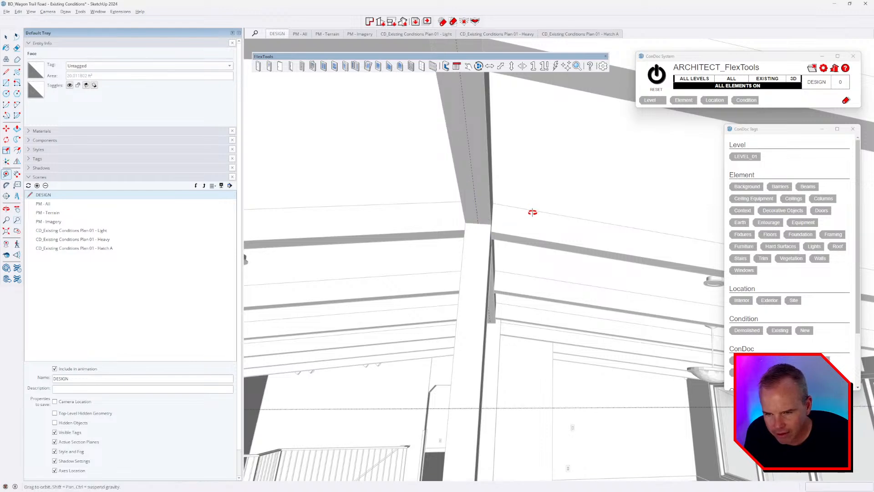
scroll(531, 211, "down", 6)
scroll(517, 306, "down", 8)
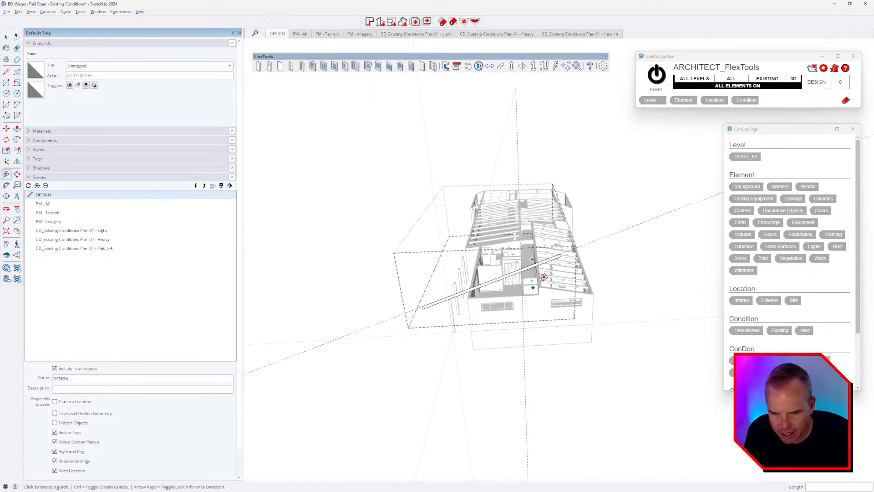
Step: Orbit out to a low, head-on exterior view of the building and its slanted roof board
middle_click_drag(523, 302, 532, 276)
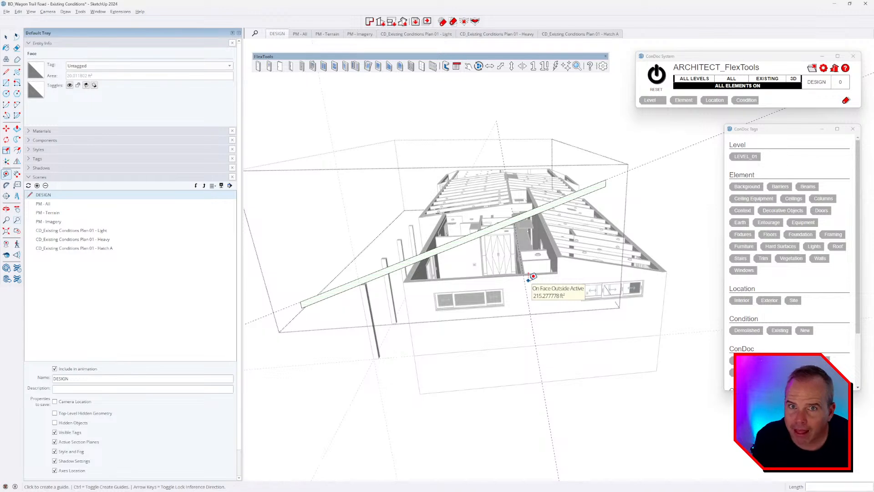
middle_click_drag(519, 312, 614, 256)
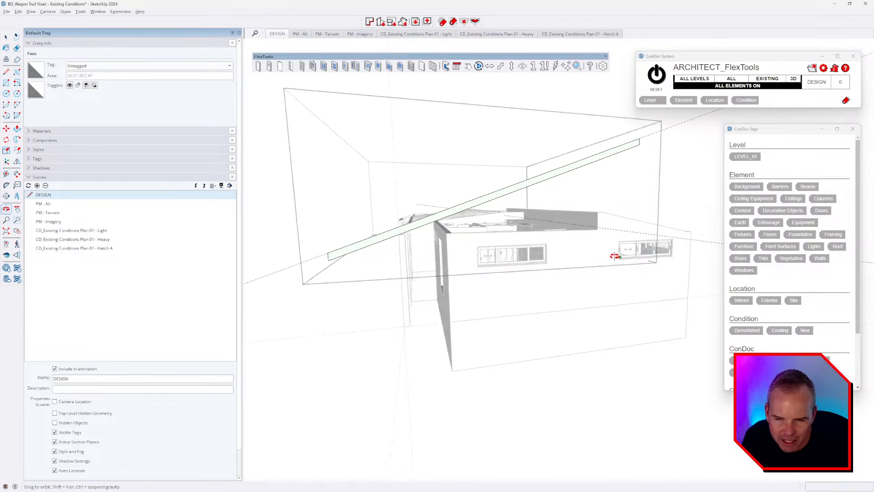
key("t")
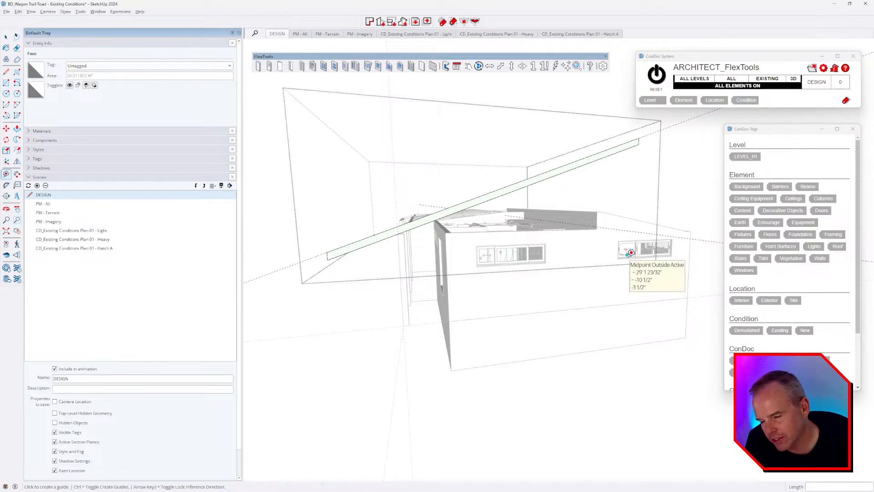
middle_click_drag(571, 262, 510, 232)
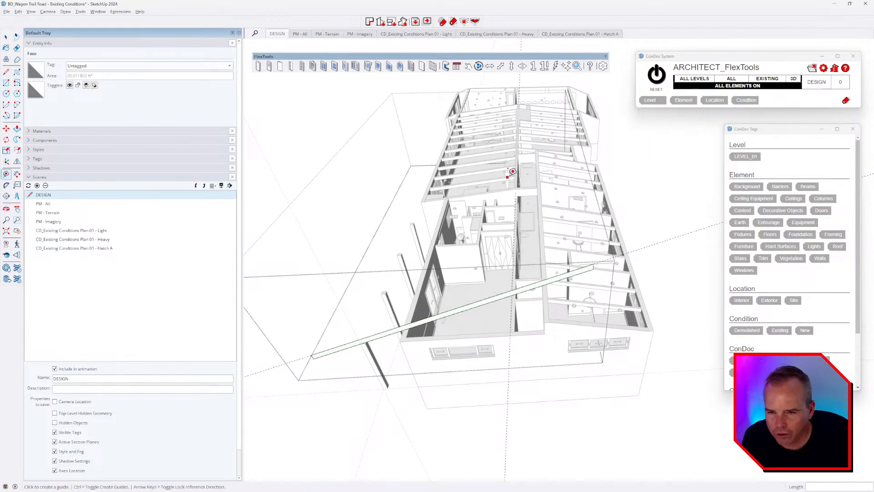
scroll(524, 180, "up", 6)
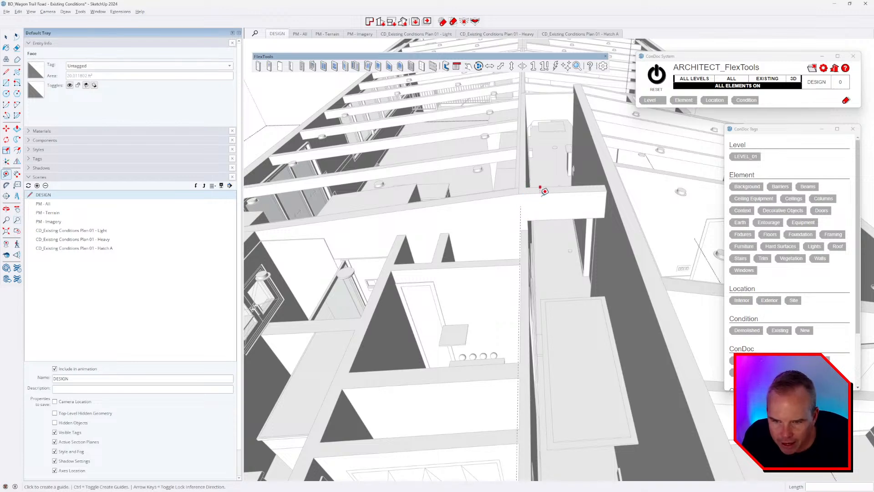
scroll(543, 189, "down", 10)
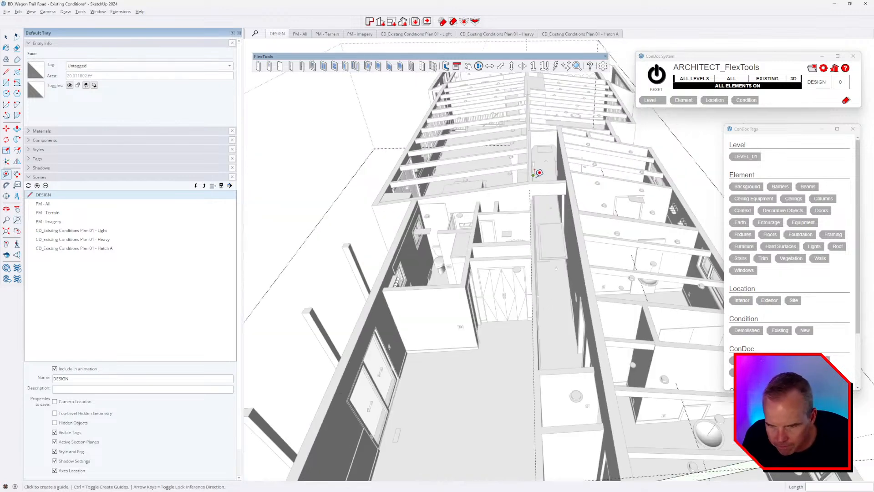
middle_click_drag(547, 270, 581, 258)
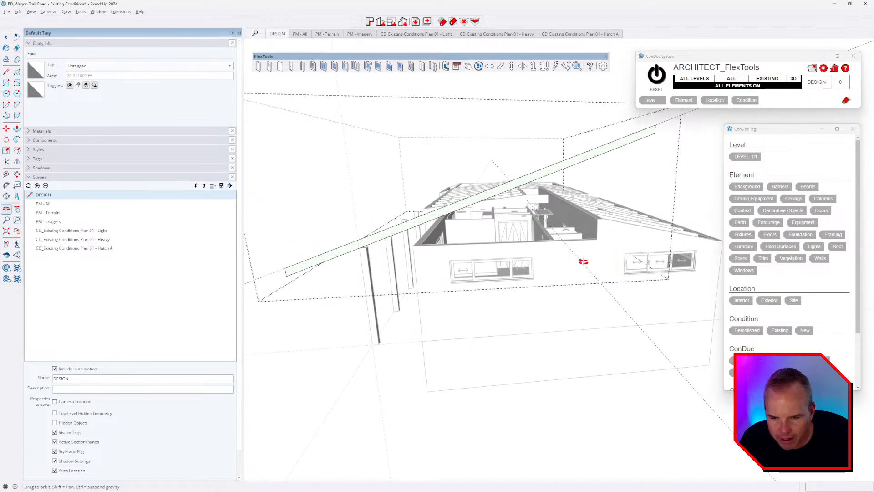
Step: Place a Tape Measure guide 11' 10" out from the wall along the slanted roof board
key("t")
left_click(414, 264)
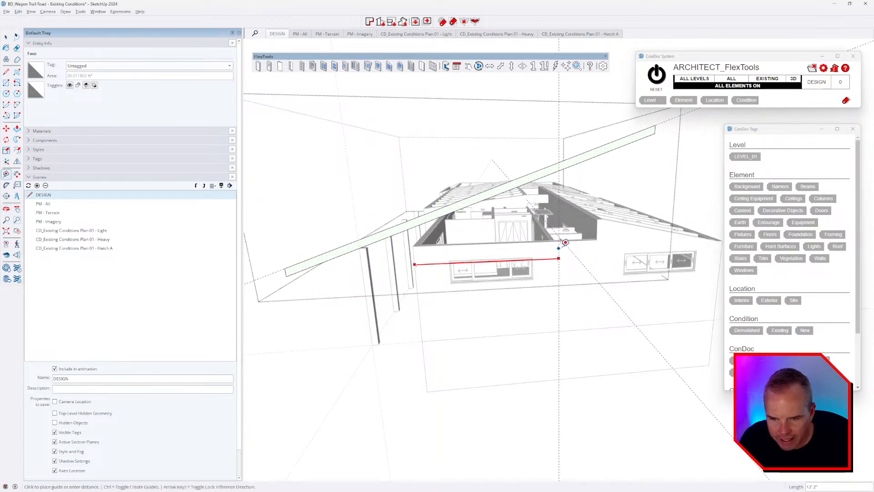
scroll(563, 238, "up", 5)
middle_click_drag(567, 237, 490, 229)
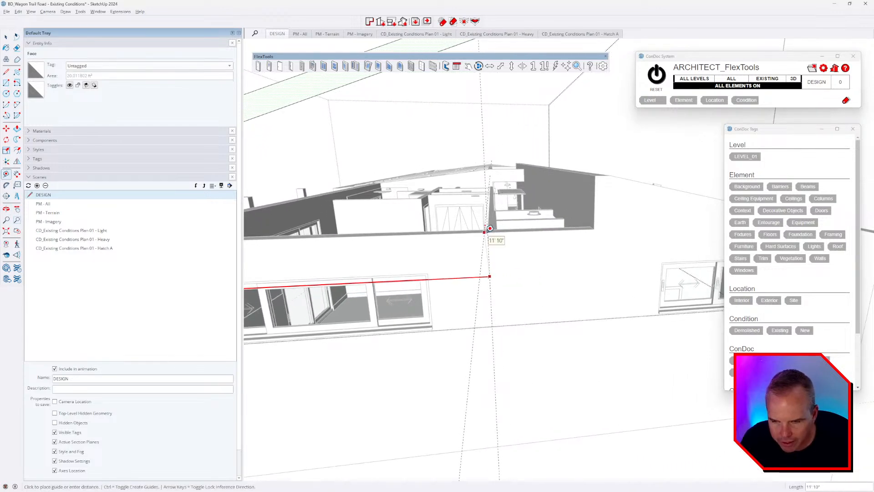
left_click(484, 232)
middle_click_drag(500, 261, 436, 281)
scroll(574, 254, "down", 3)
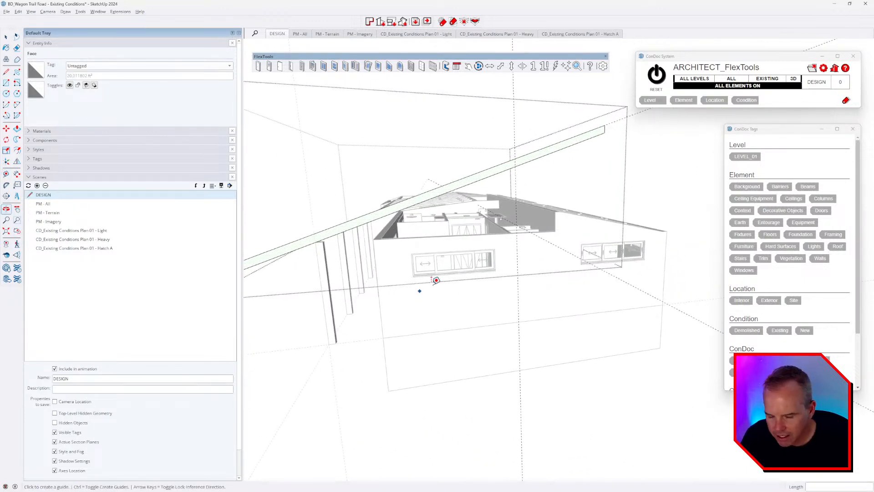
Step: Draw a cut line across the board at the guide and delete the overhanging piece
key("l")
scroll(462, 170, "up", 3)
left_click(524, 166)
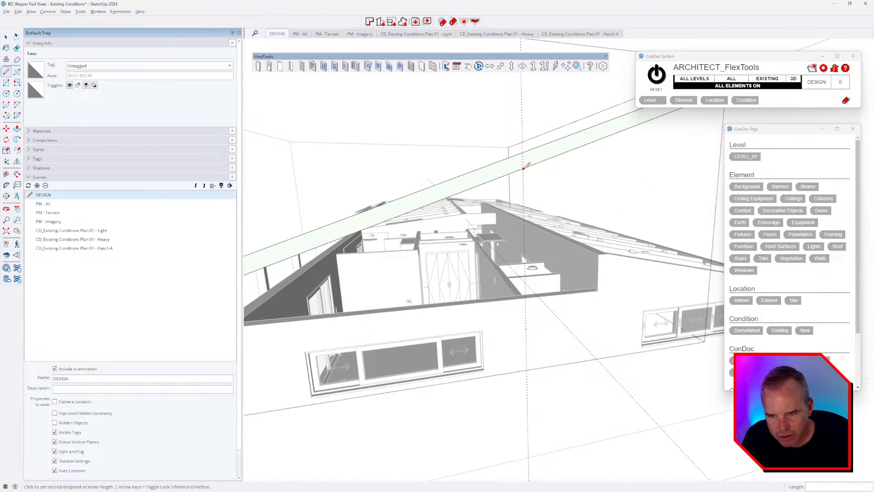
left_click(523, 153)
key("space")
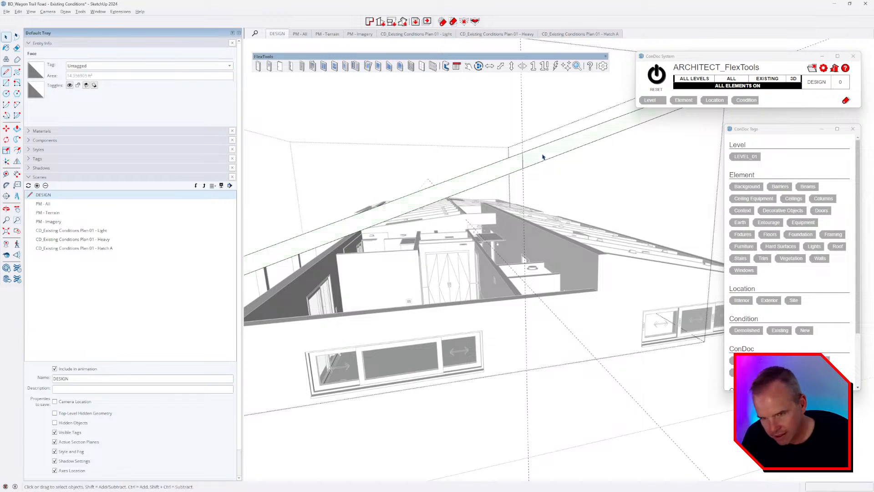
double_click(542, 156)
key("Delete")
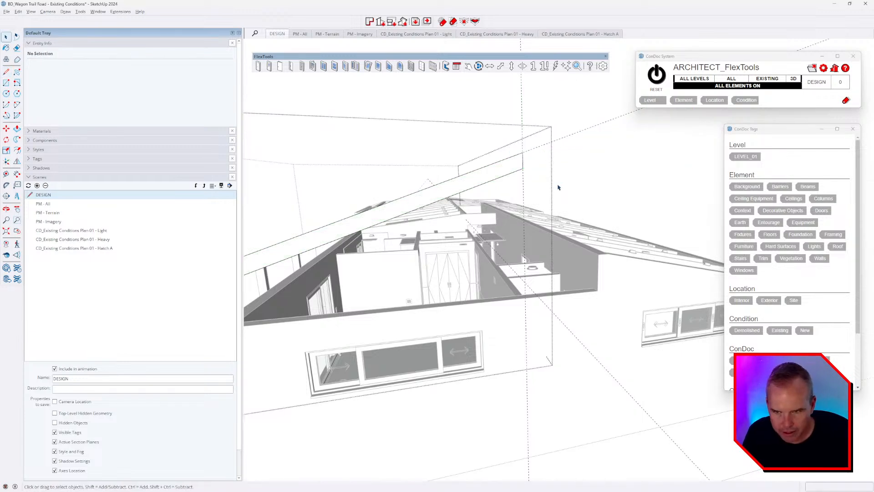
Step: Select the whole remaining slanted roof board and start mirroring it with Shift+F
scroll(575, 218, "down", 3)
double_click(517, 196)
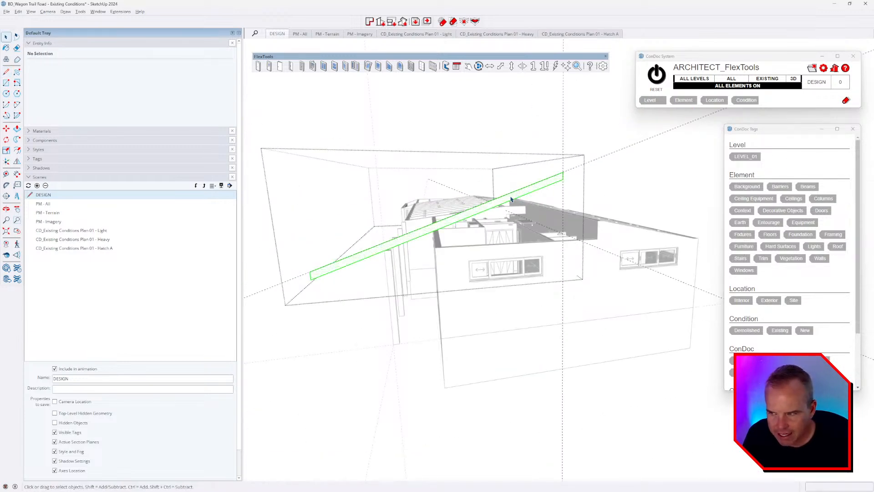
key("shift+f")
middle_click_drag(476, 308, 609, 363)
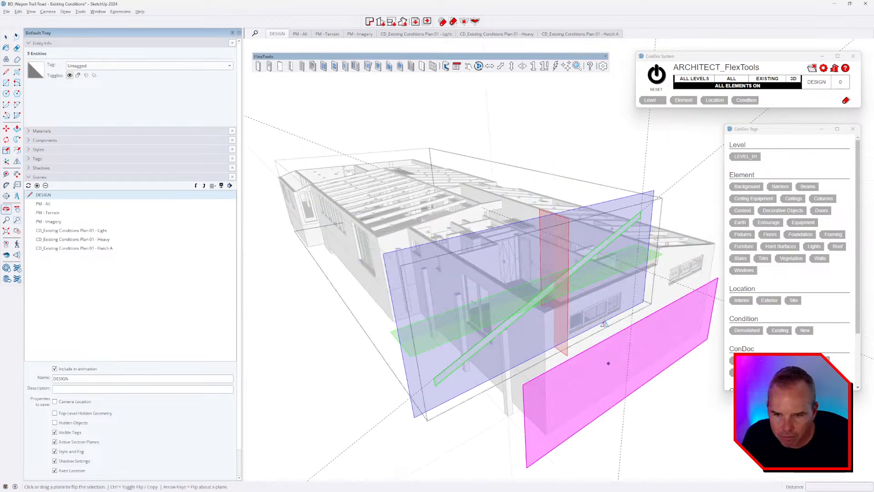
Step: Mirror a Ctrl copy of the board about its upper end for the opposite gable slope
scroll(607, 337, "up", 3)
key("ctrl")
left_click_drag(515, 189, 660, 188)
left_click_drag(659, 182, 659, 183)
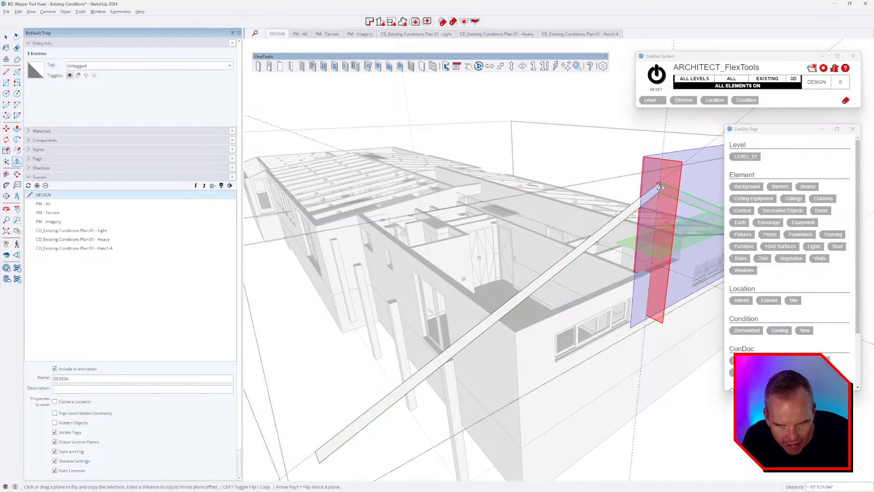
scroll(615, 278, "down", 4)
middle_click_drag(622, 294, 536, 267)
key("space")
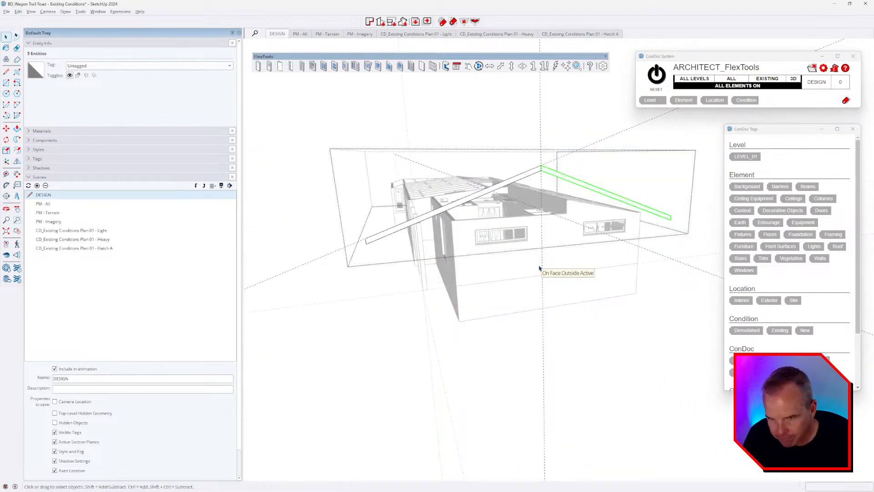
Step: Orbit around the house to check the finished gable from several angles
middle_click_drag(495, 248, 554, 223)
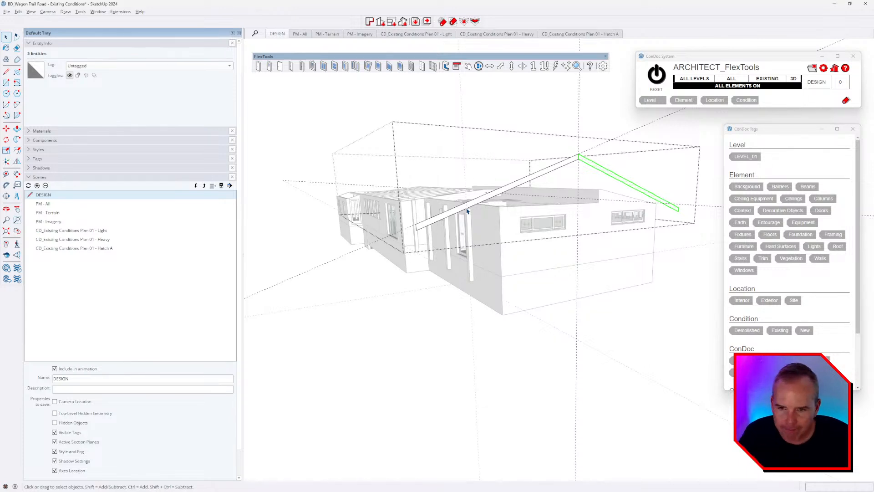
middle_click_drag(563, 228, 590, 263)
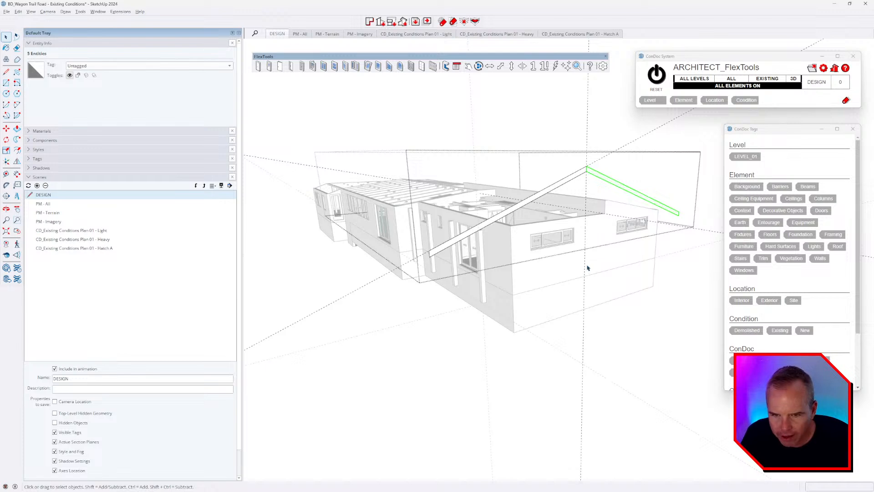
mouse_move(587, 267)
middle_mouse_down()
mouse_move(576, 273)
mouse_move(577, 263)
middle_mouse_up()
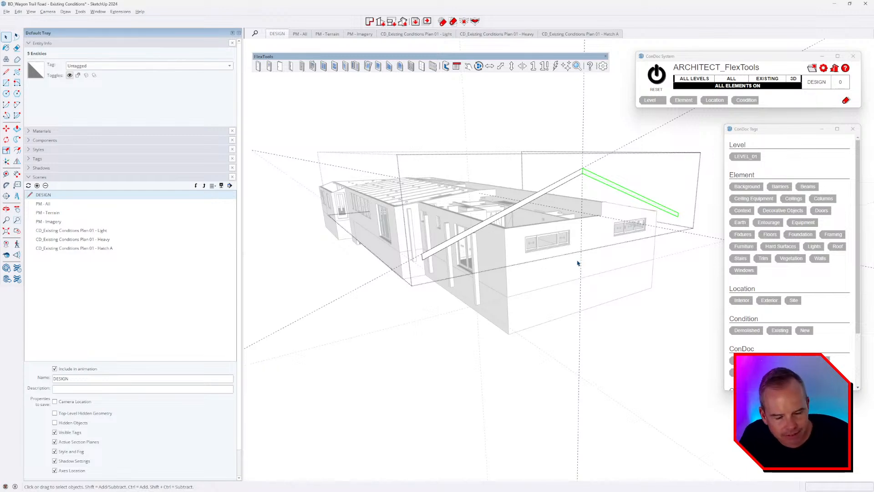
mouse_move(568, 289)
middle_mouse_down()
mouse_move(571, 296)
mouse_move(568, 286)
middle_mouse_up()
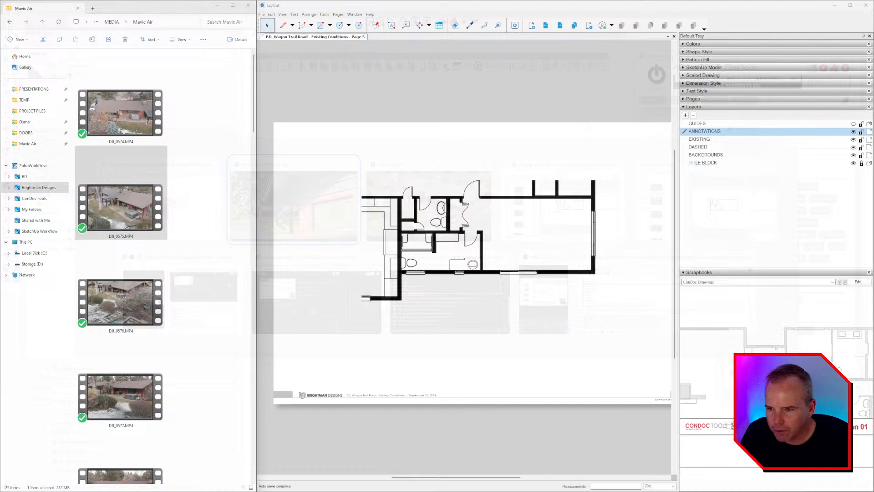
key("alt+Tab")
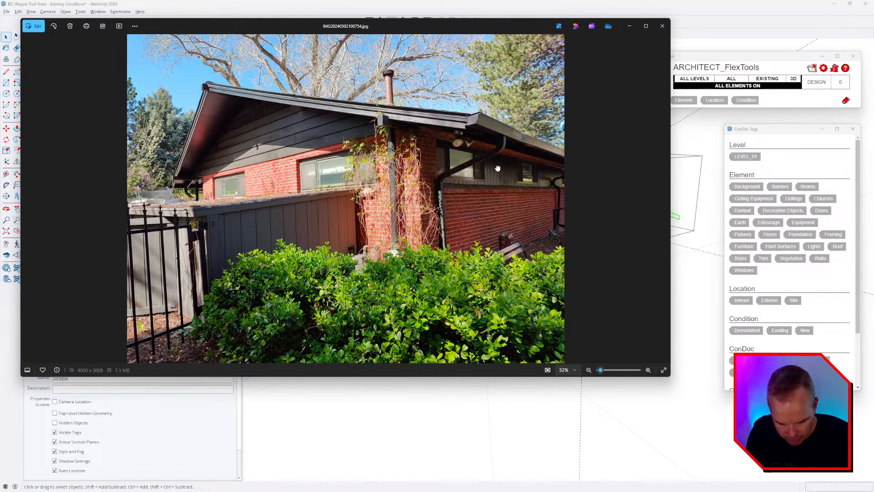
Step: Advance through the site photos to the patio photo IMG20240502102858.jpg, then return to the model
key("Right")
key("Right")
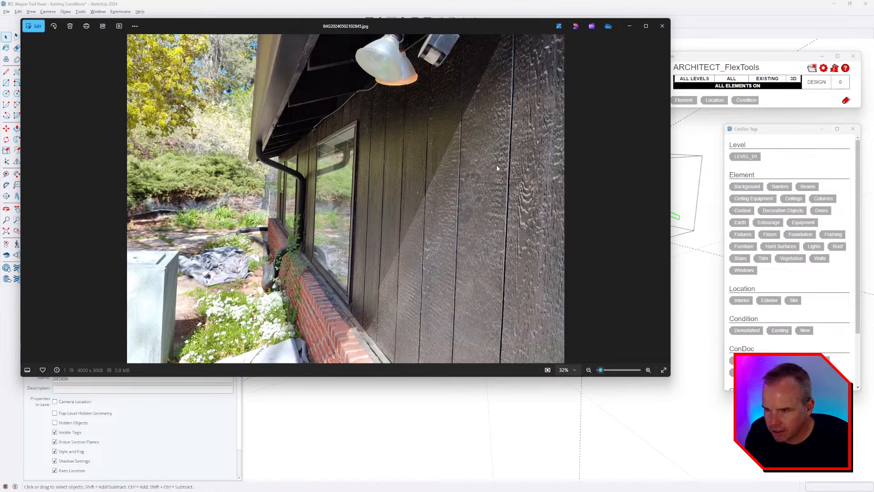
key("Right")
key("Right")
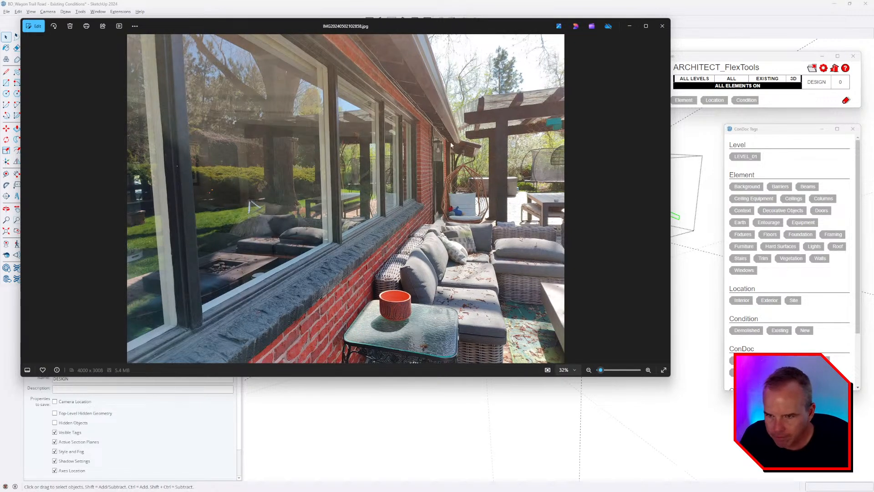
key("alt+Tab")
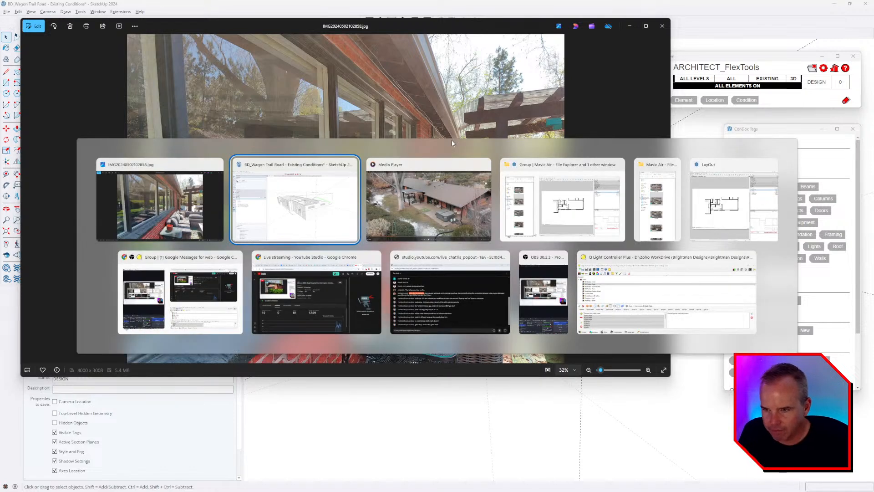
Step: Remove all the guide lines from the model
middle_click_drag(510, 268, 531, 300)
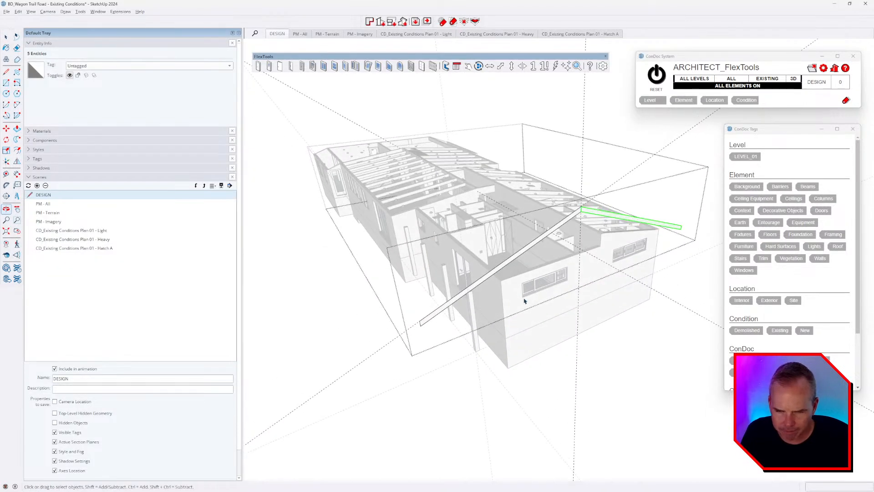
key("e")
scroll(582, 281, "up", 6)
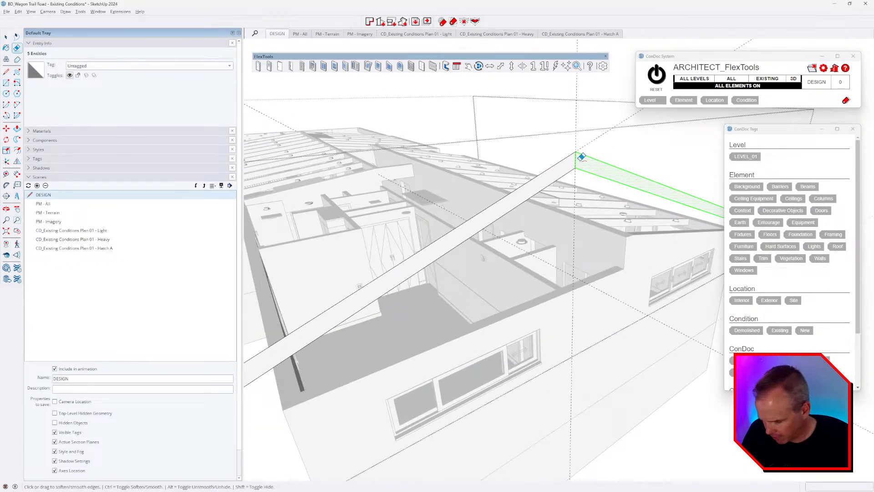
key("ctrl+e")
scroll(575, 157, "down", 4)
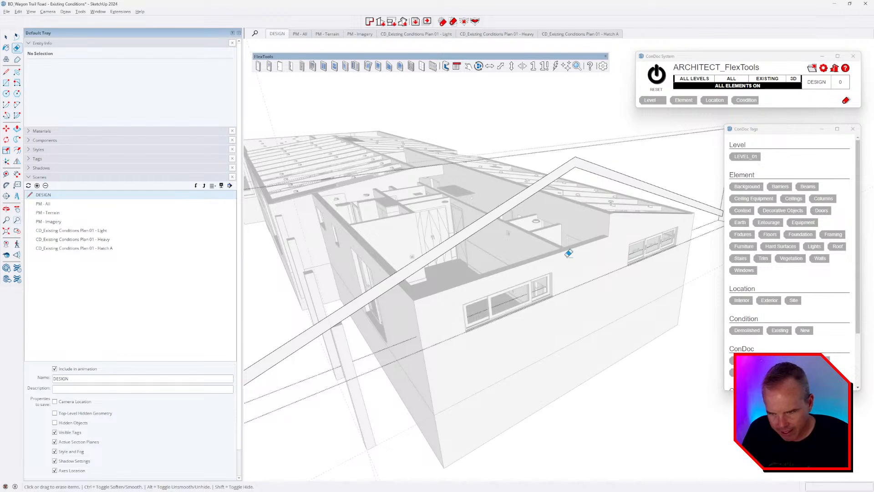
Step: Extrude the roof board face to a depth of 2'
middle_click_drag(507, 278, 587, 248)
scroll(600, 210, "up", 3)
left_click(591, 185)
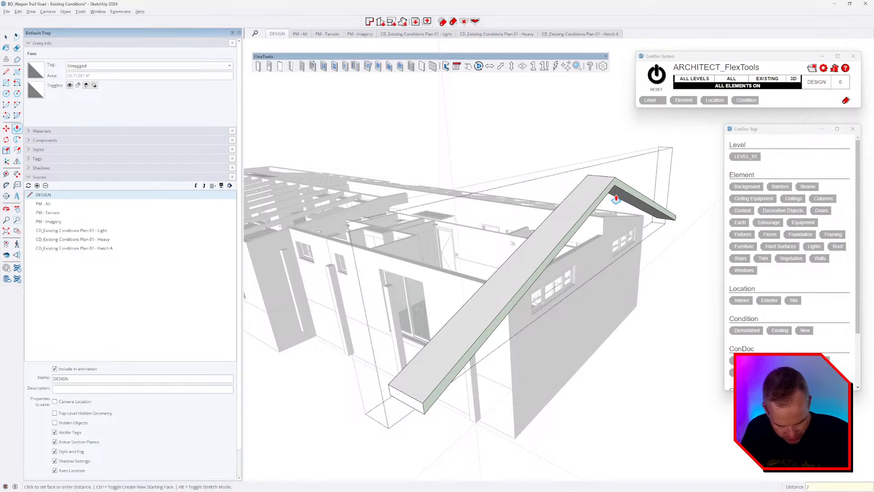
key("Return")
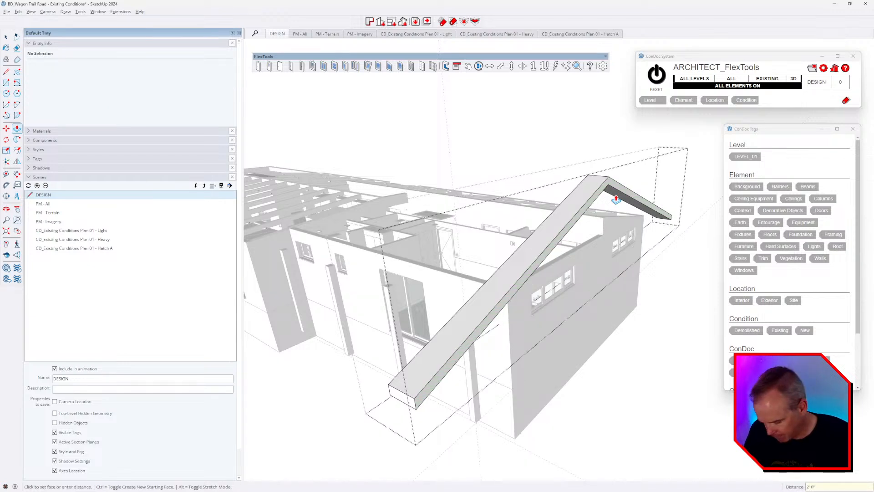
scroll(616, 199, "up", 3)
Step: Move the roof ridge edge a distance of 12
key("l")
left_click(605, 179)
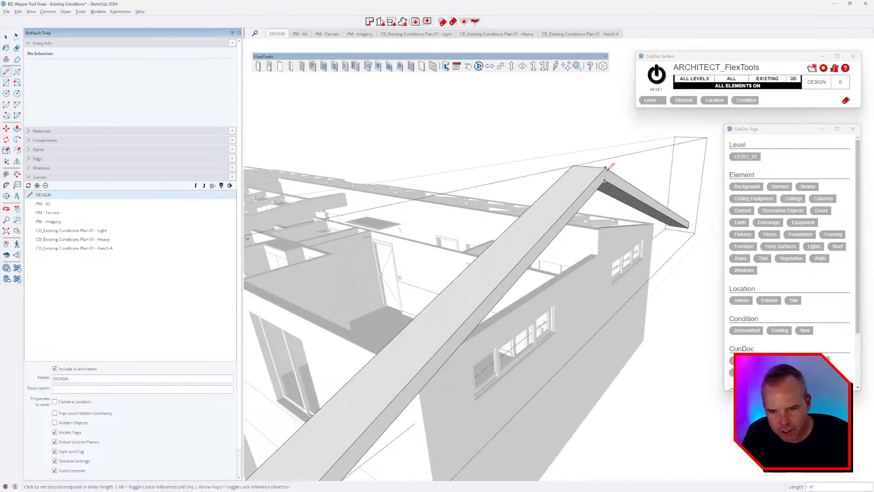
scroll(607, 169, "up", 3)
key("m")
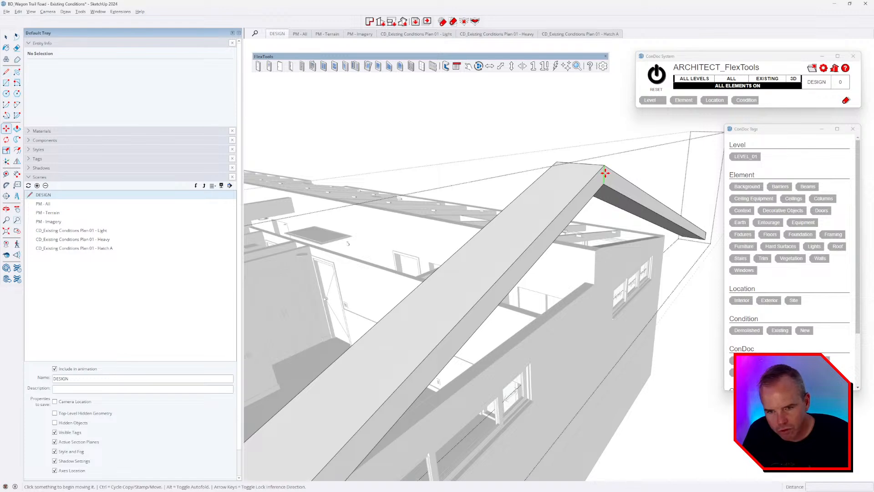
left_click(605, 172)
scroll(629, 181, "down", 3)
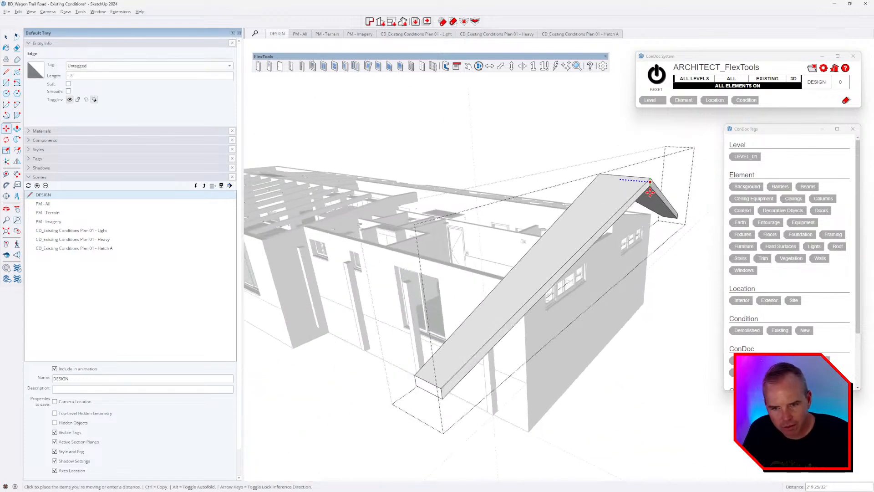
left_click(682, 168)
type("12")
key("Return")
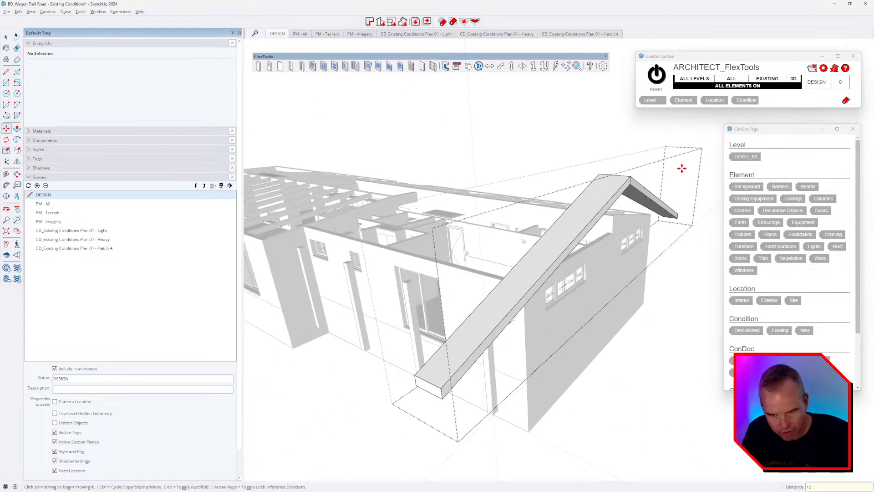
middle_click_drag(692, 221, 440, 385)
Step: Orbit around to face the building's long side squarely
key("m")
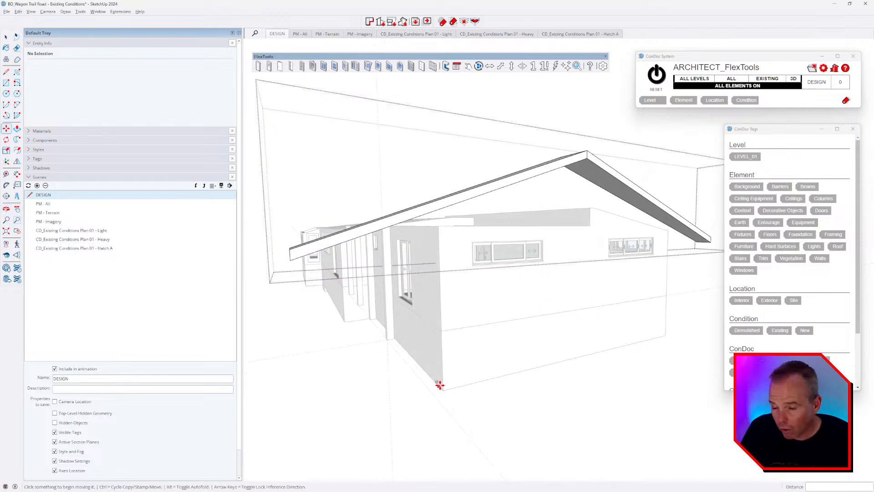
key("alt+Tab")
key("Escape")
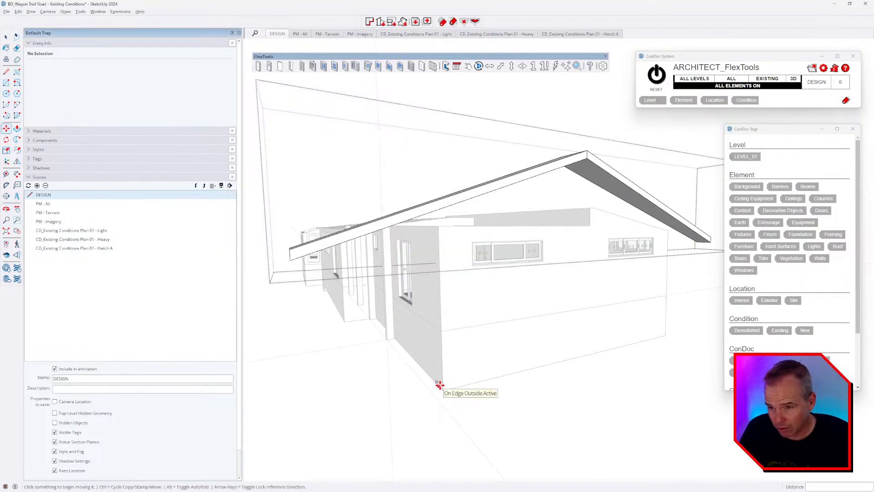
middle_click_drag(502, 267, 623, 306)
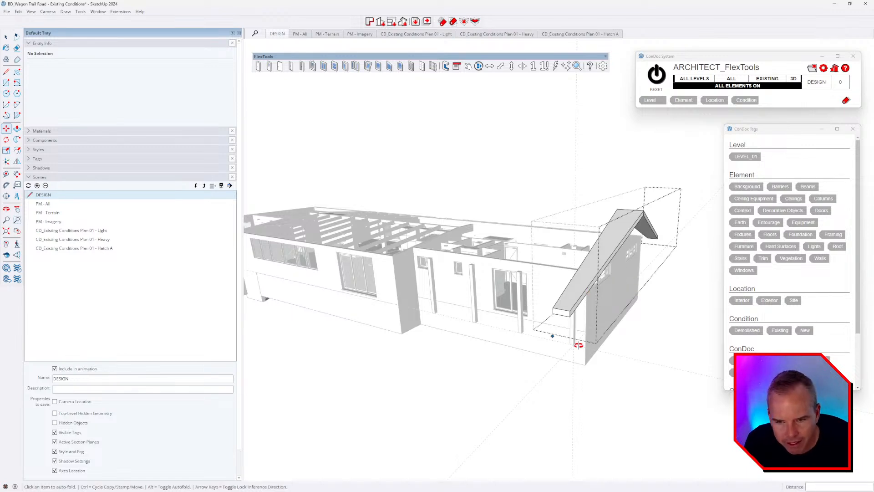
middle_click_drag(578, 345, 680, 315)
middle_click_drag(693, 285, 662, 223)
Step: Push/Pull the sloped roof end face along the house
key("p")
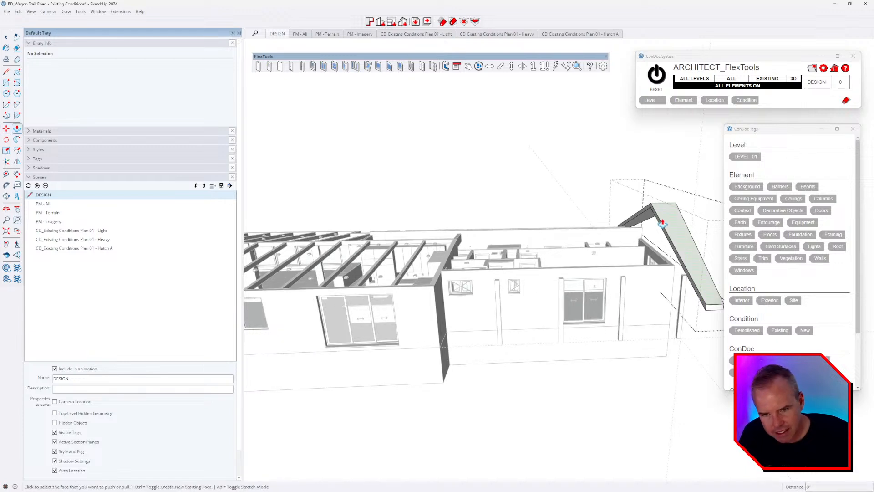
left_click(656, 221)
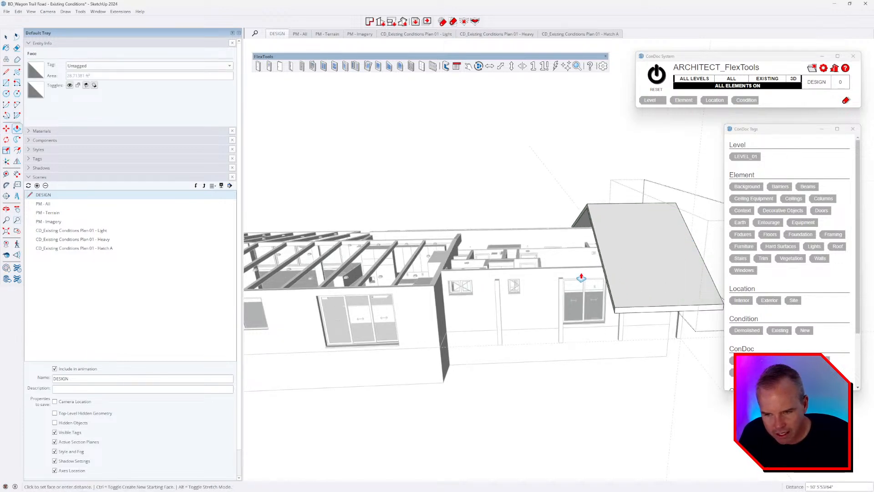
middle_click_drag(475, 312, 420, 247)
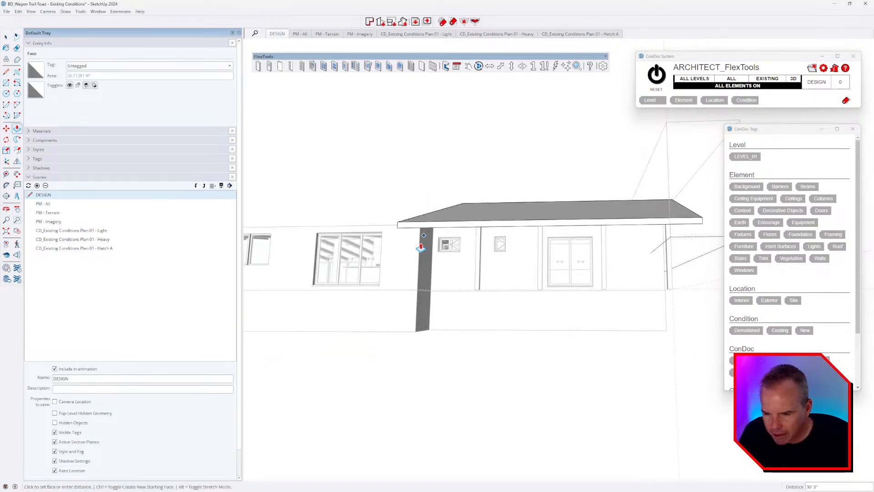
left_click(423, 239)
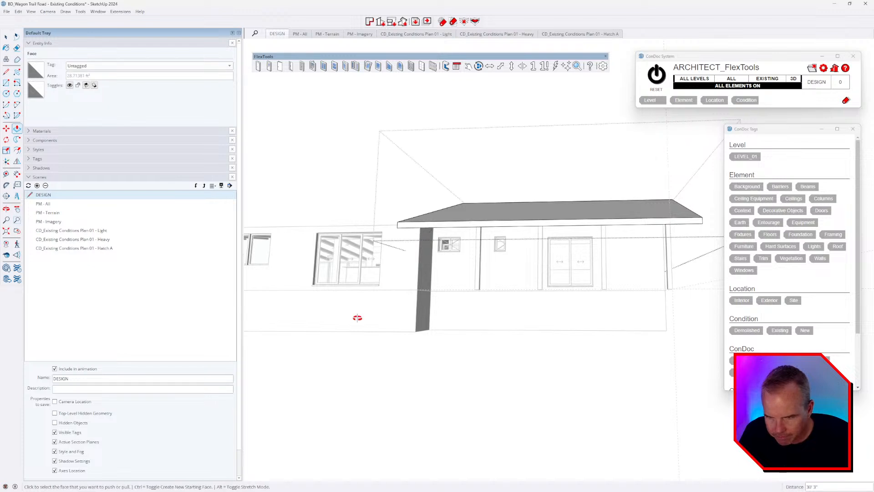
middle_click_drag(357, 317, 592, 337)
Step: Extend the roof extrusion to the far wall corner of the house
left_click(576, 244)
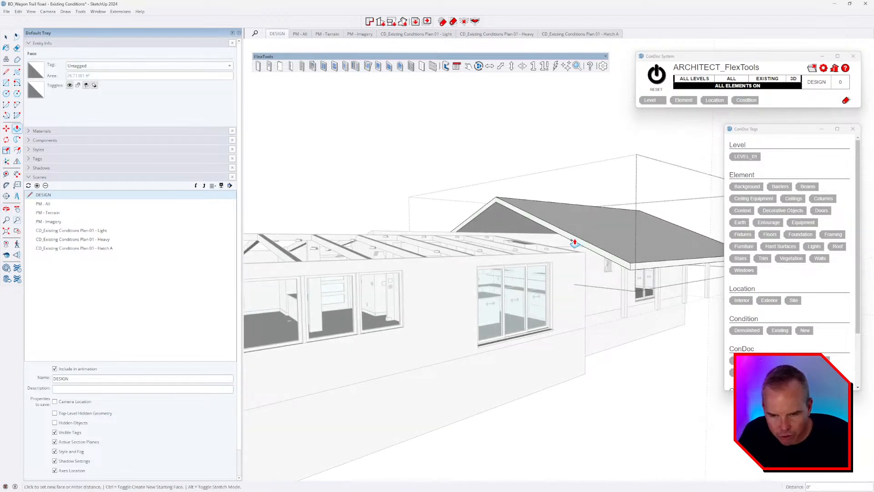
middle_click_drag(575, 244, 404, 266)
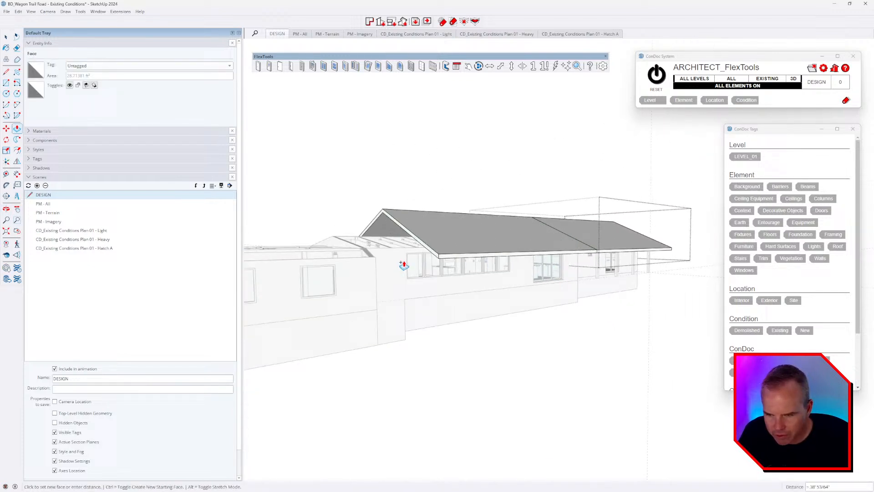
left_click(376, 260)
scroll(372, 254, "up", 2)
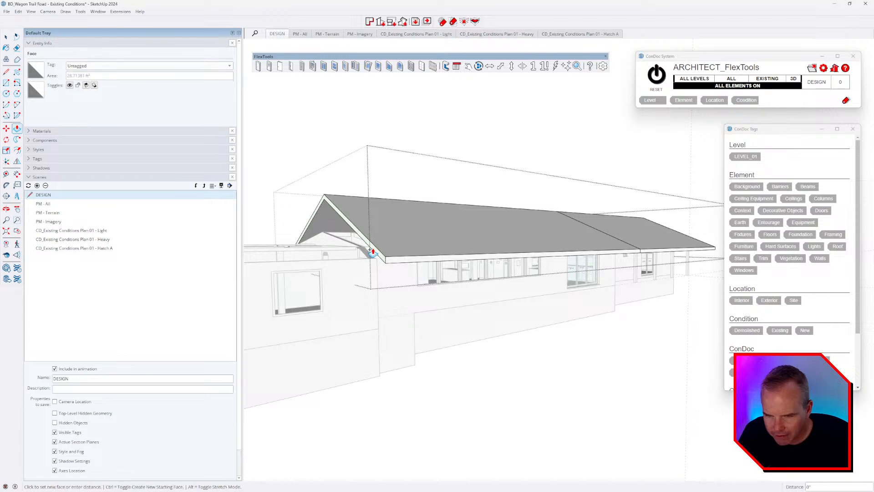
scroll(372, 252, "down", 2)
middle_click_drag(336, 270, 469, 274)
scroll(469, 274, "down", 3)
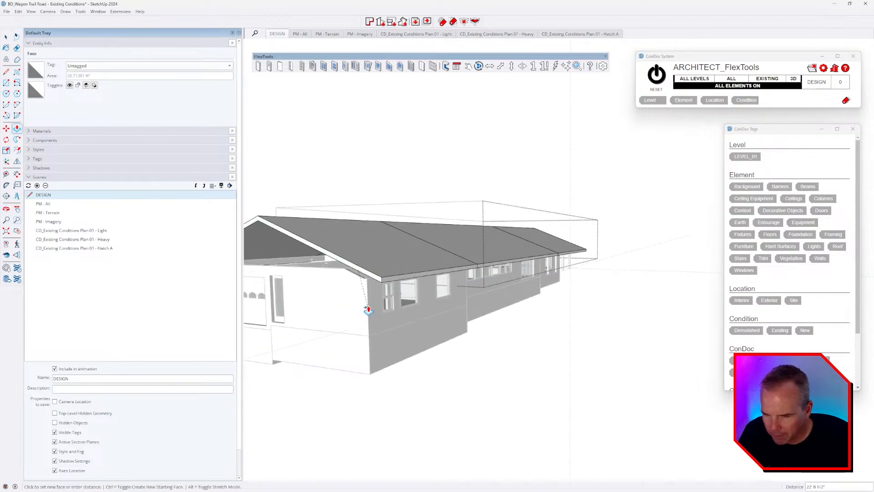
left_click(368, 310)
scroll(527, 279, "down", 3)
scroll(391, 262, "up", 2)
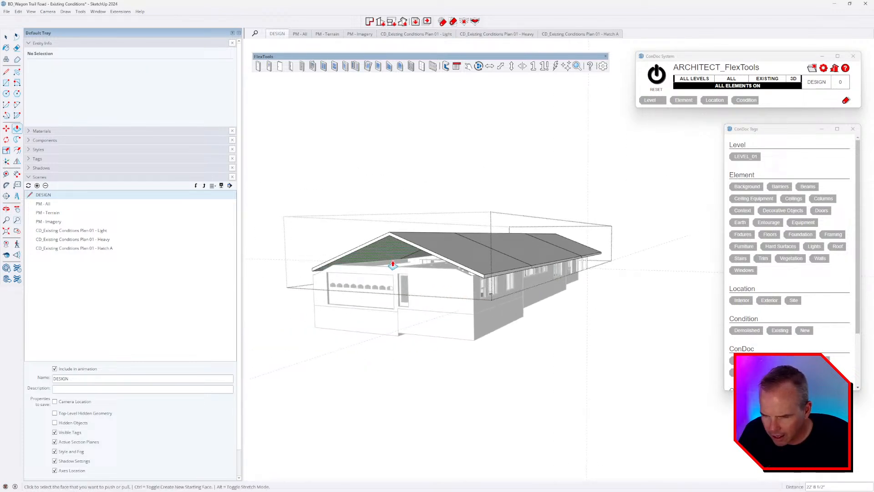
Step: Push the roof's front gable face out 2 feet for the overhang
left_click(397, 235)
left_click(381, 246)
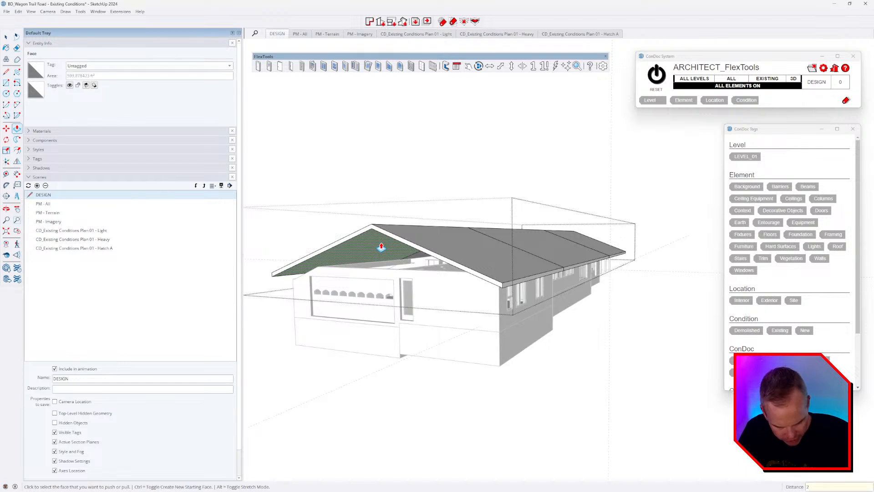
type("2")
key("Return")
Step: Move the roof's front peak edge by 24 and clear the selection
key("l")
scroll(367, 293, "up", 4)
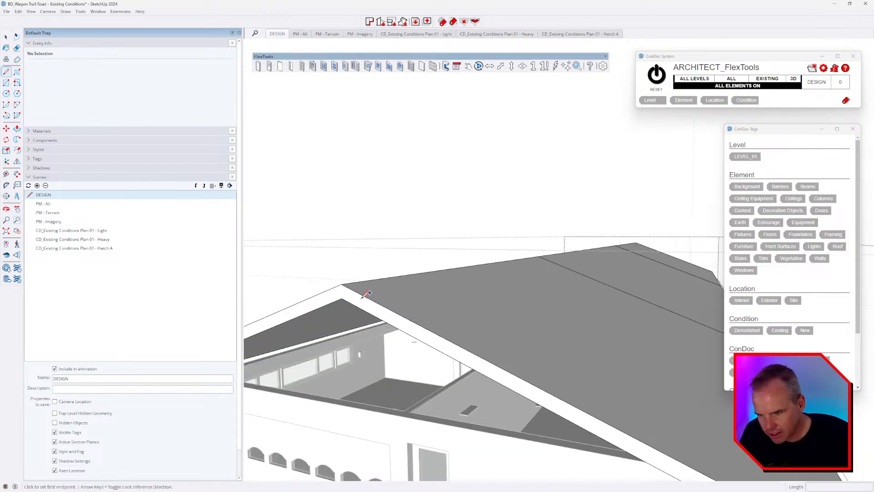
mouse_move(416, 272)
middle_mouse_down()
mouse_move(457, 293)
mouse_move(522, 272)
mouse_move(431, 270)
middle_mouse_up()
key("m")
scroll(430, 269, "up", 3)
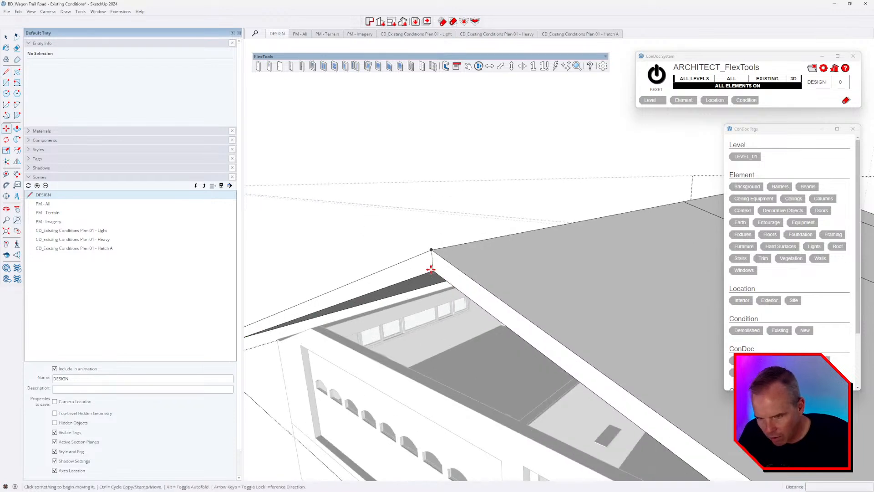
left_click(430, 261)
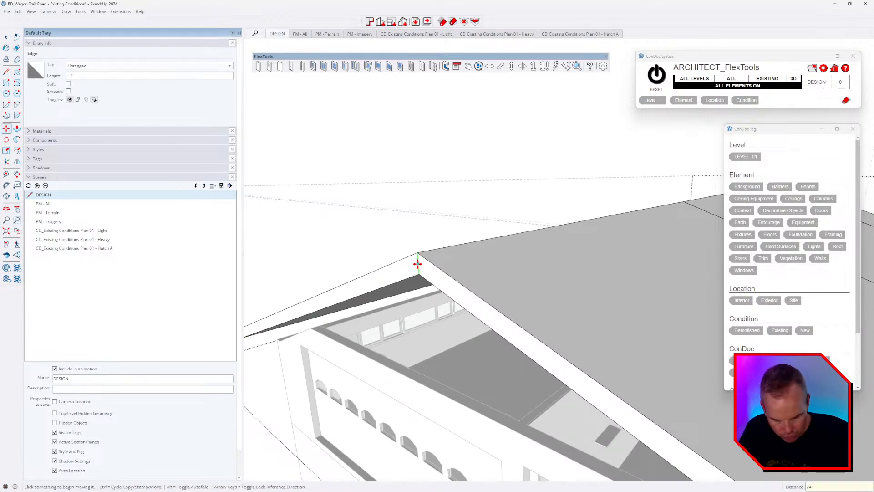
key("Return")
key("space")
left_click(399, 242)
scroll(393, 230, "down", 8)
middle_click_drag(521, 269, 505, 246)
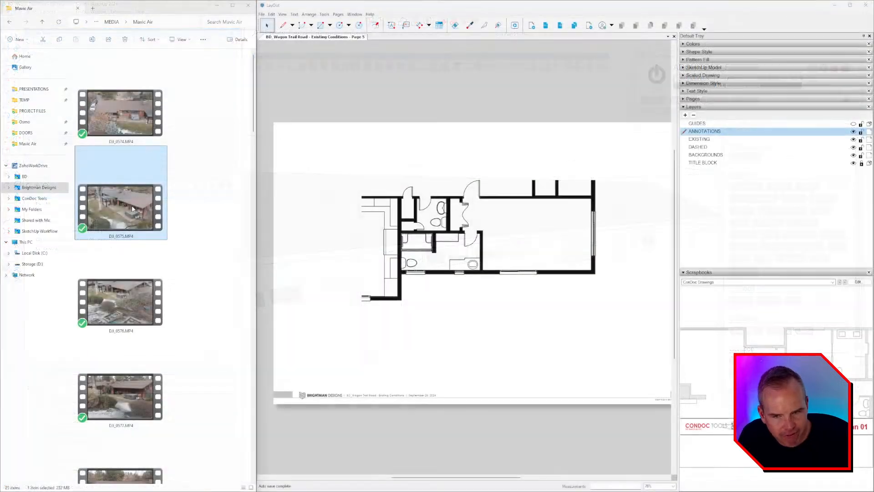
key("alt+Tab")
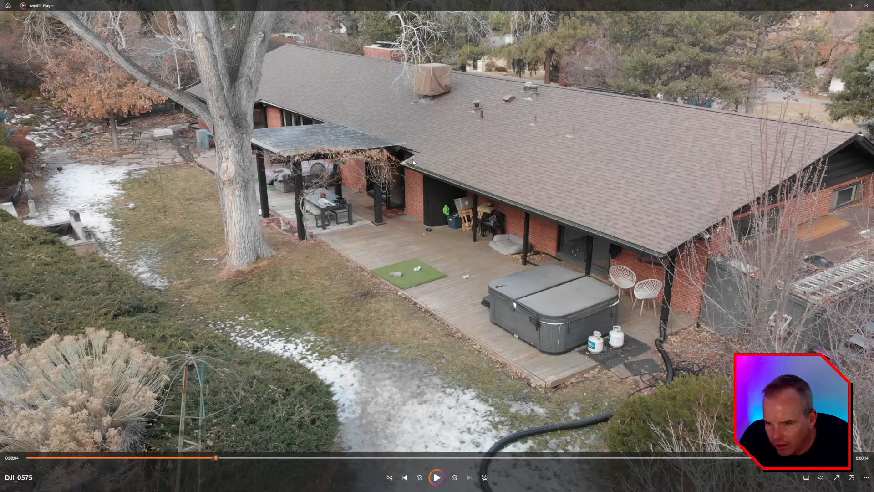
left_click(437, 477)
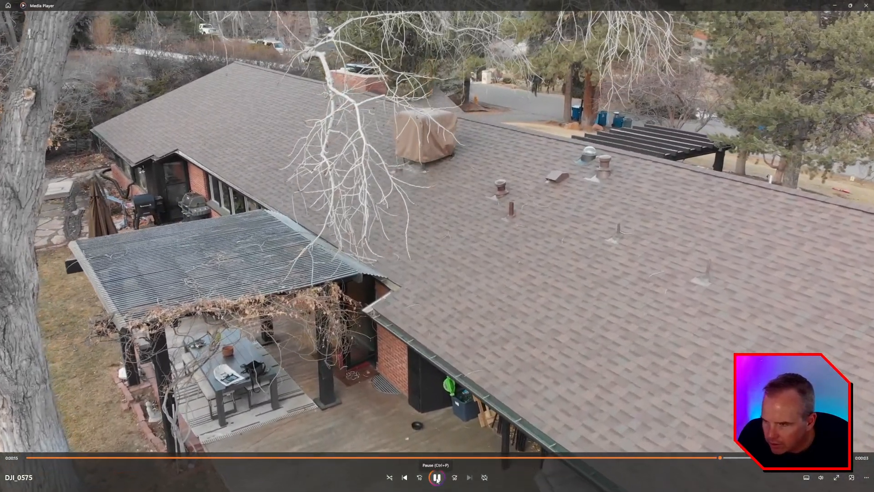
left_click(436, 478)
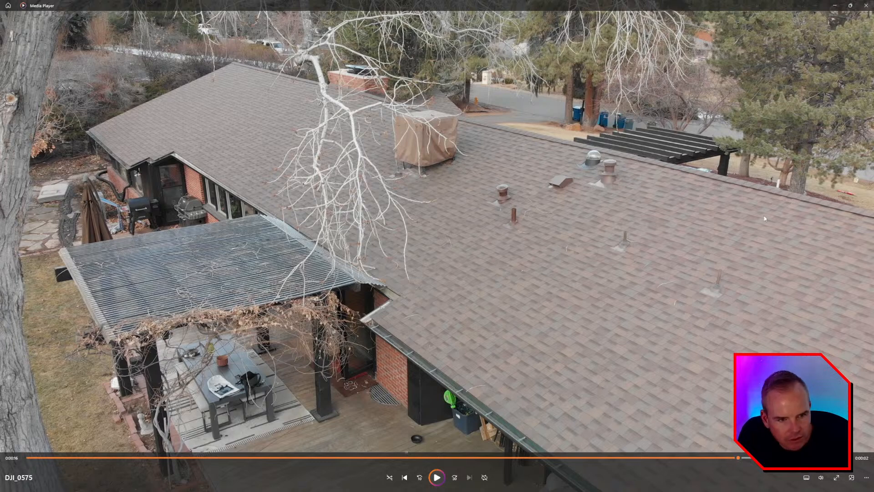
key("alt+Tab")
key("alt+Tab")
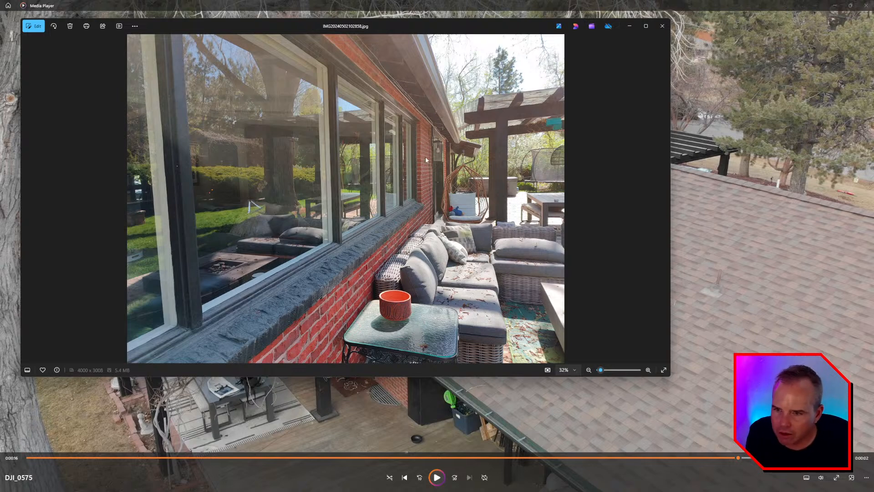
key("alt+Tab")
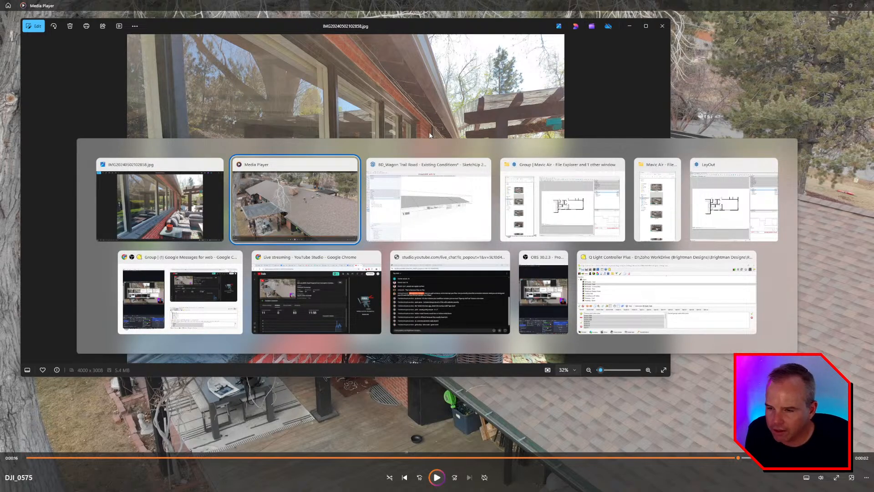
key("alt+Tab")
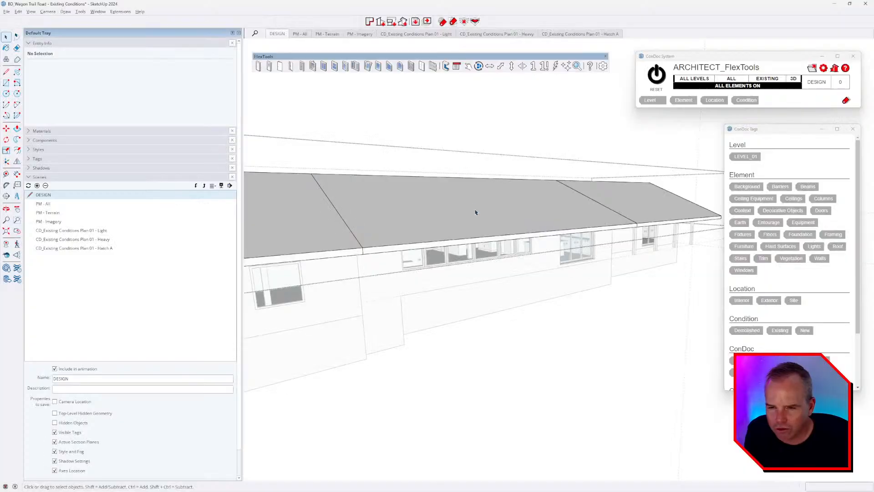
Step: Place a Tape Measure guide 24 in from the roof's eave edge
mouse_move(476, 210)
middle_mouse_down()
mouse_move(421, 277)
mouse_move(377, 239)
mouse_move(510, 210)
mouse_move(522, 244)
mouse_move(536, 248)
mouse_move(557, 202)
mouse_move(569, 201)
middle_mouse_up()
scroll(569, 201, "up", 5)
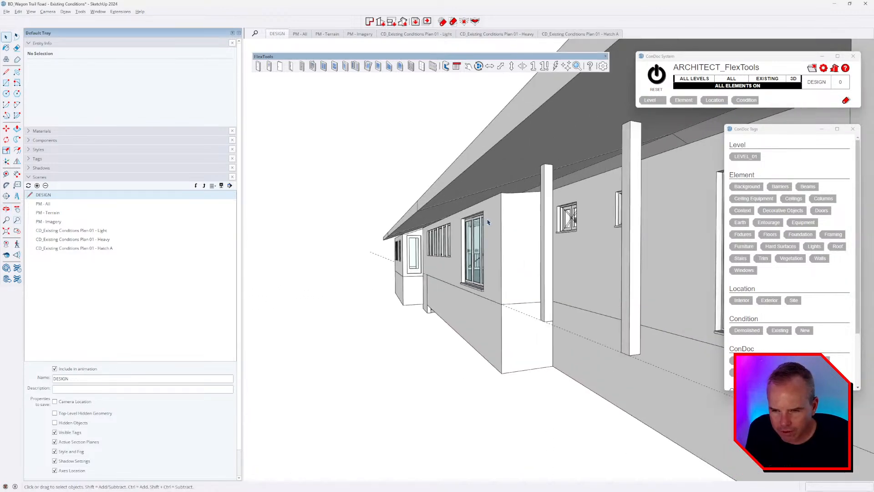
middle_click_drag(493, 226, 544, 171)
key("t")
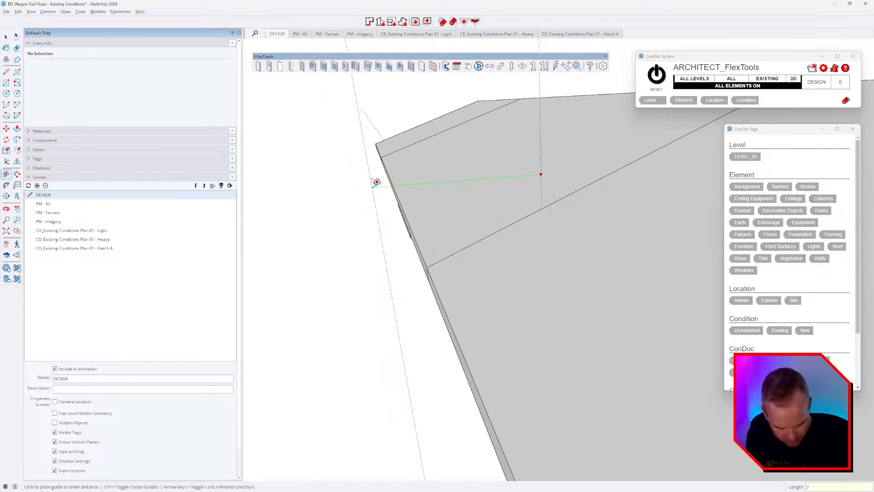
type("4")
key("Return")
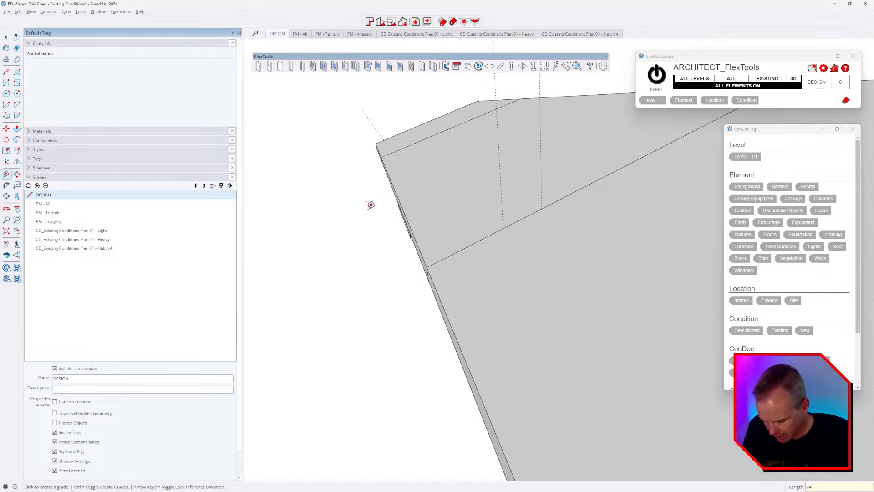
Step: Open the roof group for editing and start a line at the guide
middle_click_drag(394, 202, 544, 220)
key("space")
double_click(531, 222)
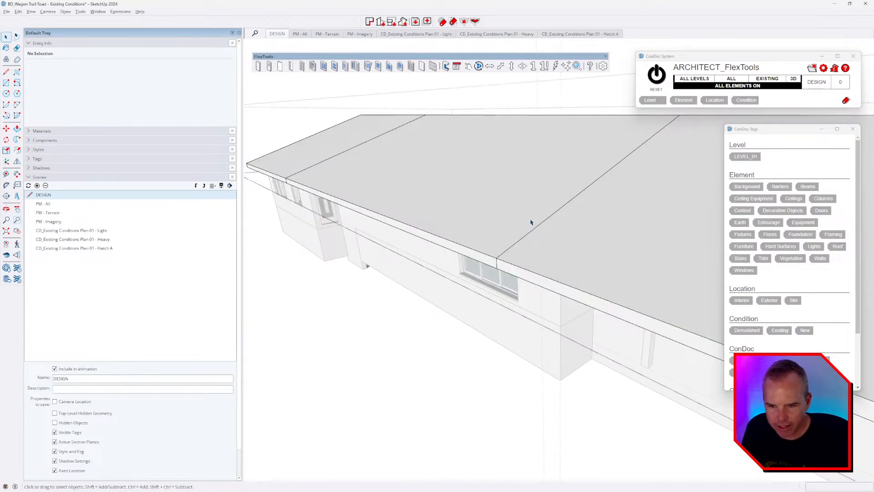
double_click(528, 222)
middle_click_drag(529, 222, 494, 220)
left_click(542, 223)
Step: Split off the eave strip with a line, then cut and paste it back in place
left_click(311, 162)
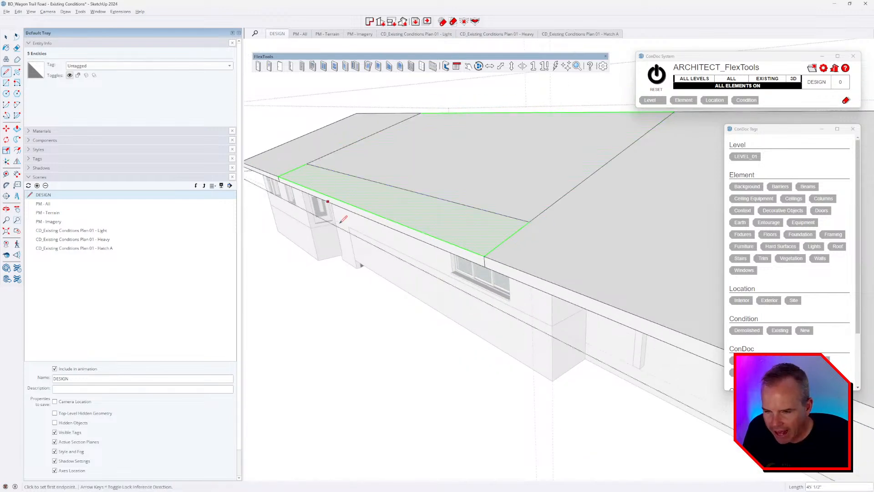
middle_click_drag(353, 223, 471, 227)
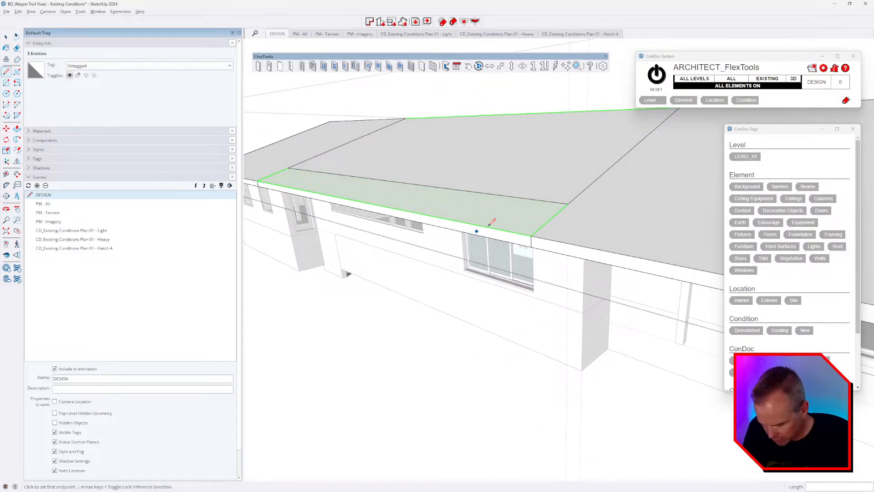
key("space")
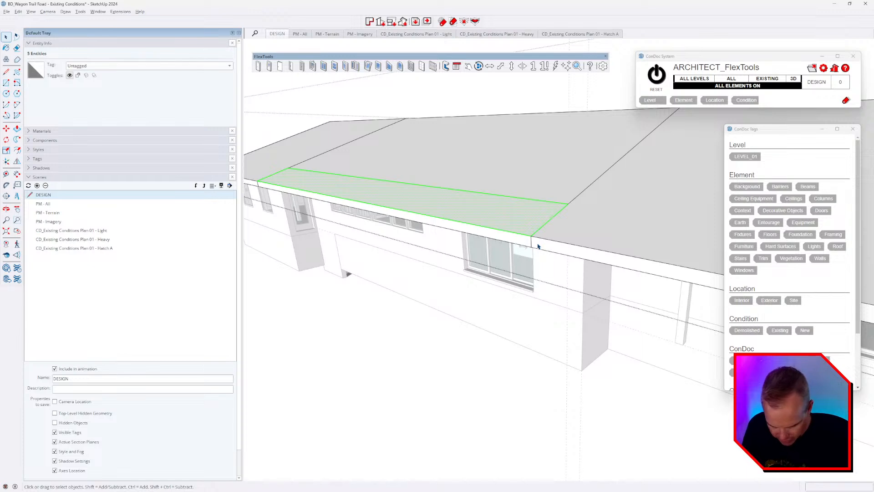
key("ctrl+x")
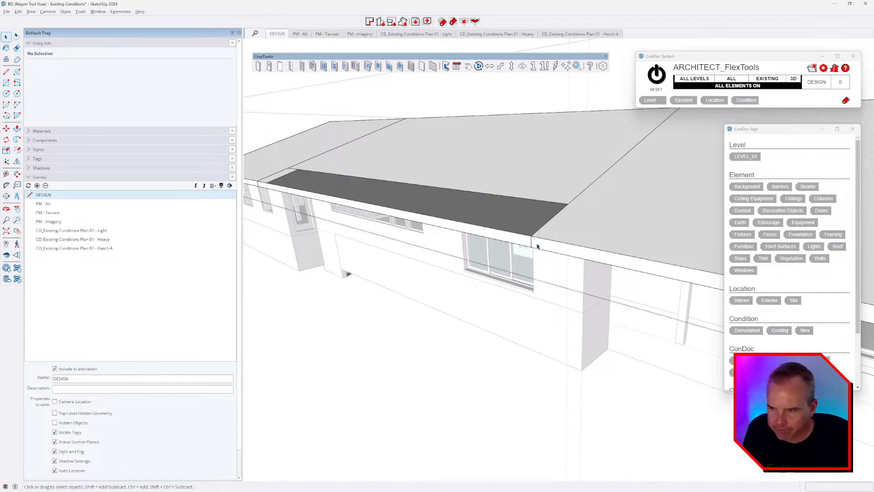
key("ctrl+shift+v")
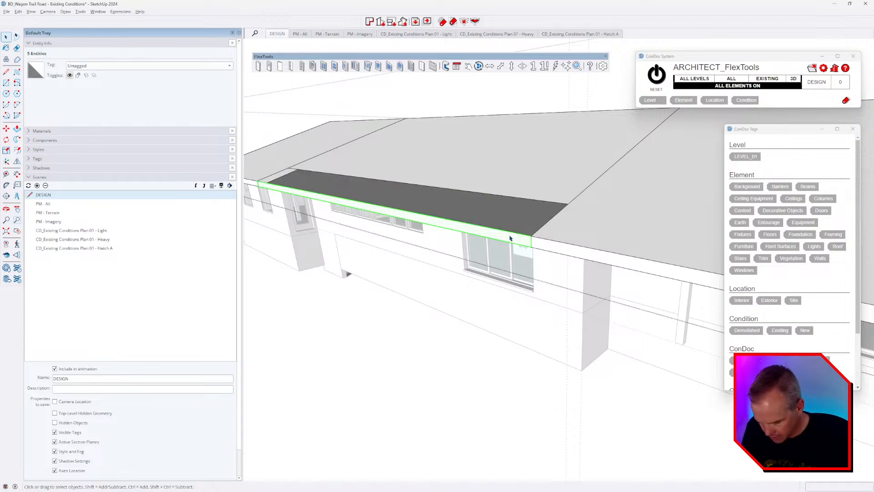
key("ctrl+z")
key("ctrl+z")
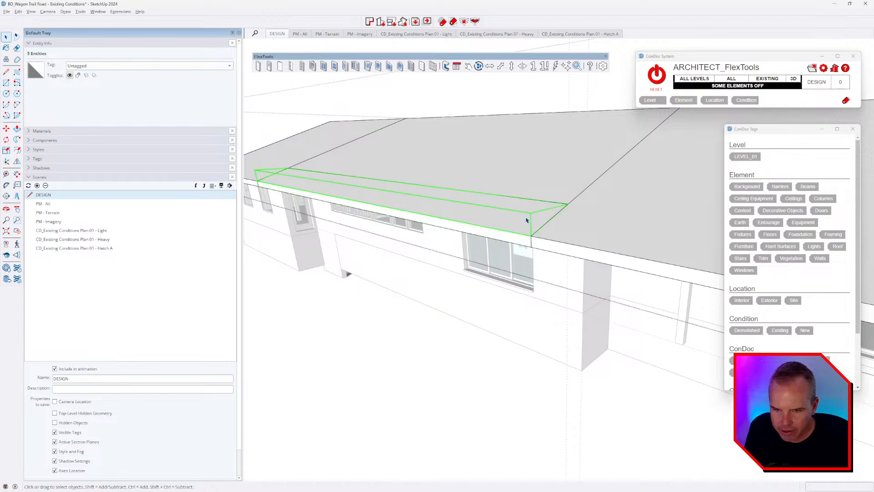
Step: Copy the roof edge strip group down onto the lower eave
left_click(526, 220)
key("ctrl+z")
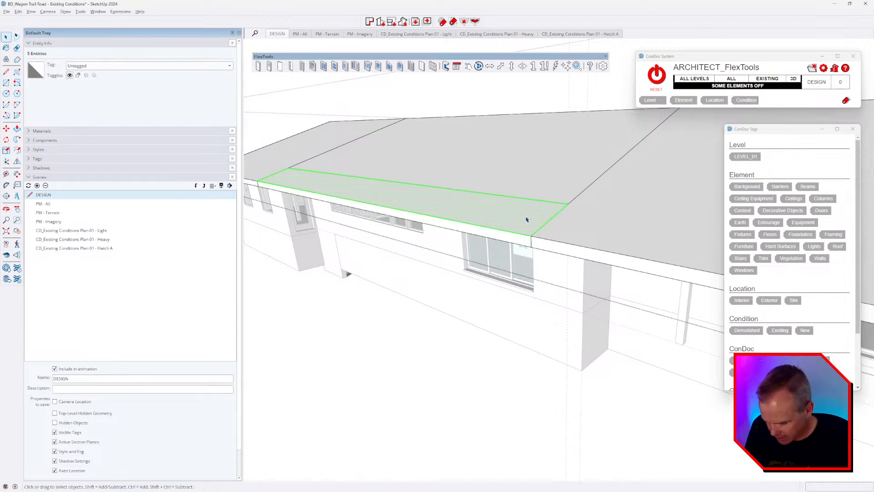
key("m")
left_click(569, 202)
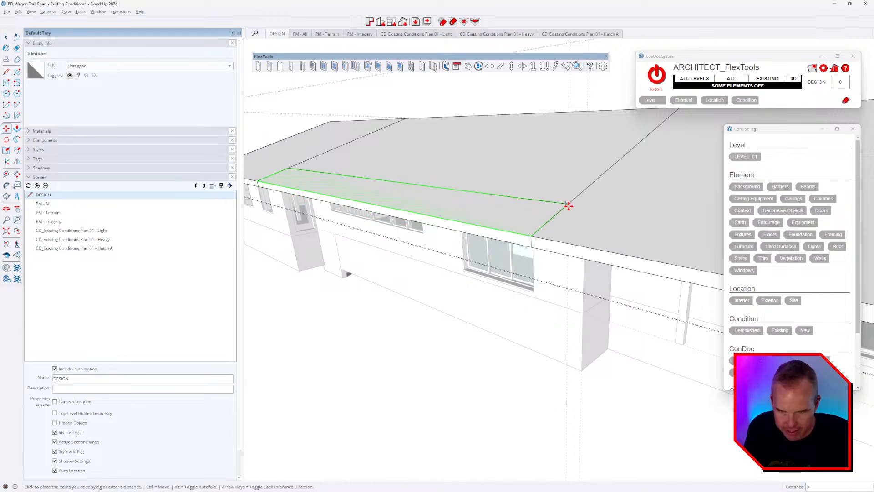
middle_click_drag(569, 205, 537, 143)
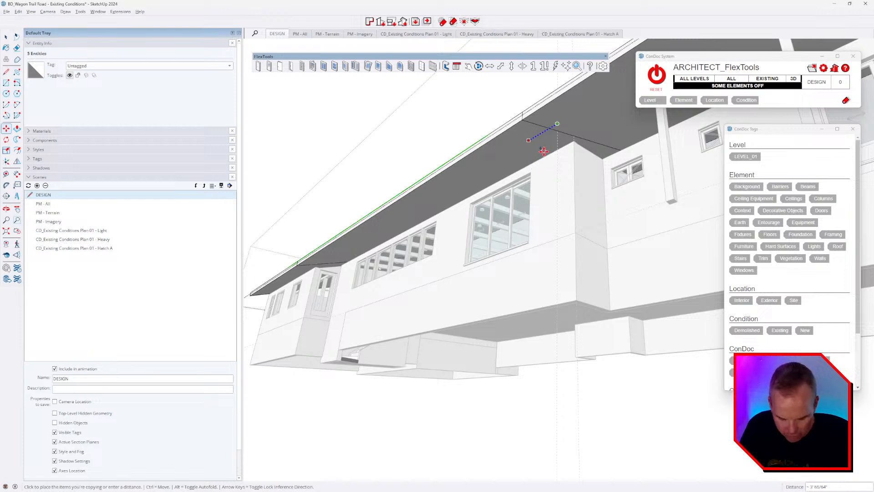
left_click(545, 146)
mouse_move(544, 145)
middle_mouse_down()
mouse_move(560, 283)
mouse_move(511, 228)
mouse_move(517, 135)
mouse_move(511, 223)
middle_mouse_up()
Step: Erase the extra copied edge, leftover lower edge and soffit piece
key("e")
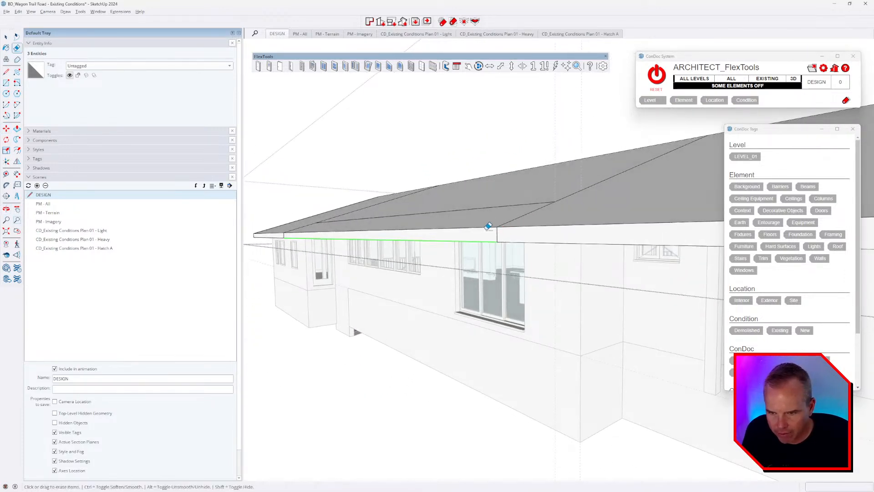
left_click(484, 227)
left_click_drag(478, 237, 469, 246)
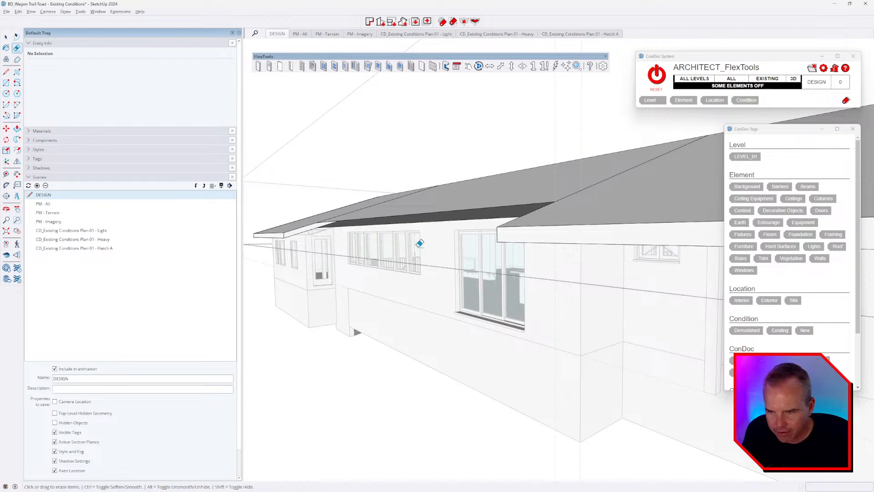
middle_click_drag(386, 249, 420, 252)
Step: Draw a rectangle along the full length of the fascia to redraw its face
key("r")
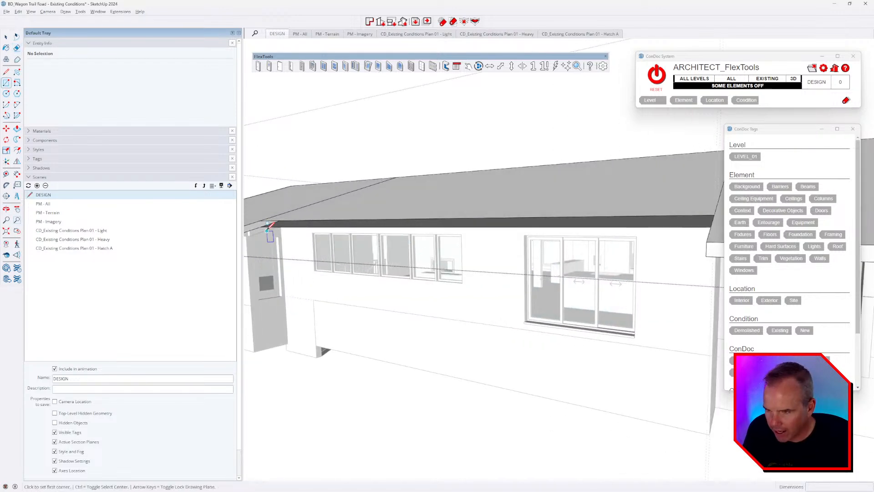
left_click(263, 227)
middle_click_drag(475, 262, 669, 261)
middle_click_drag(669, 261, 442, 273, "shift")
left_click(693, 225)
middle_click_drag(676, 220, 397, 109)
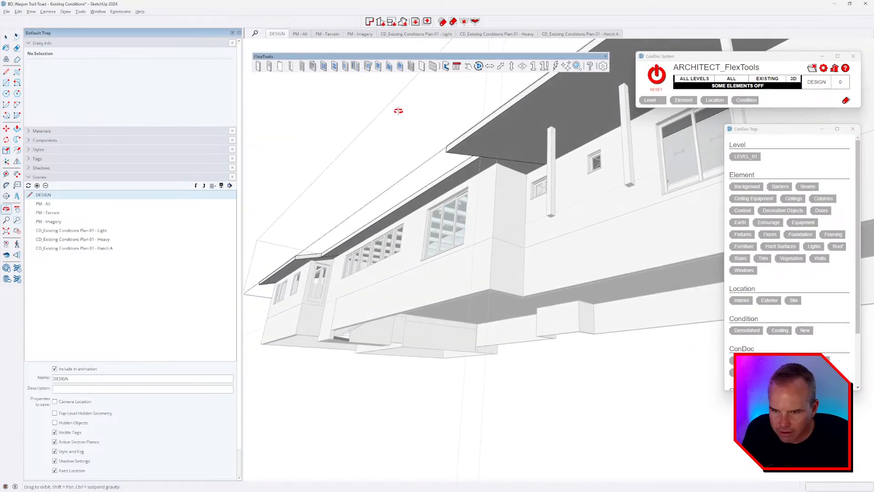
middle_click_drag(487, 187, 494, 319)
scroll(411, 266, "up", 1)
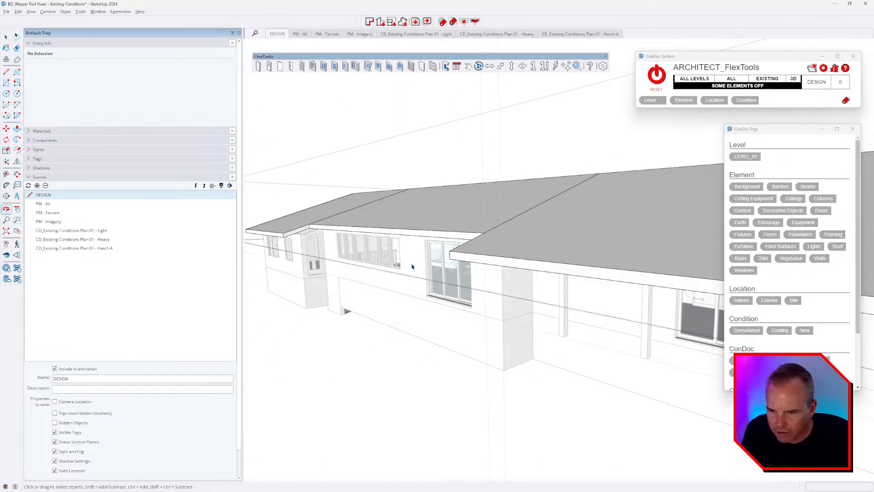
middle_click_drag(437, 262, 365, 228)
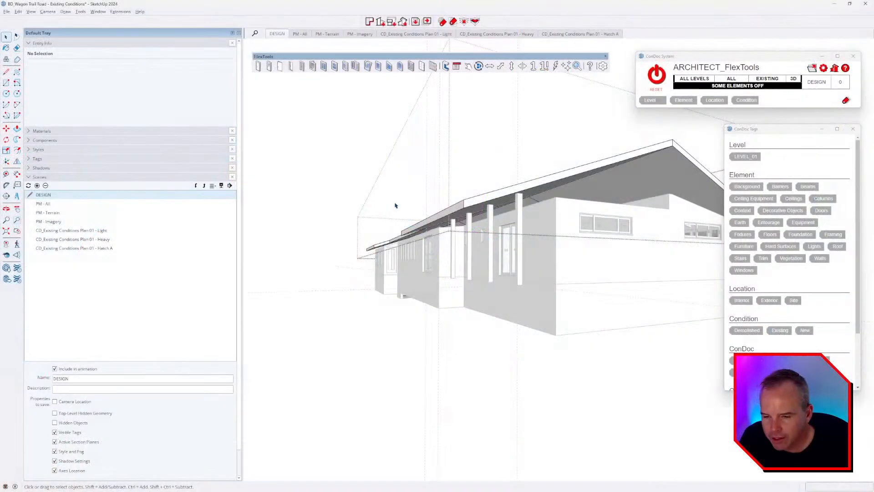
middle_click_drag(395, 205, 571, 135)
scroll(412, 215, "up", 4)
scroll(628, 195, "up", 4)
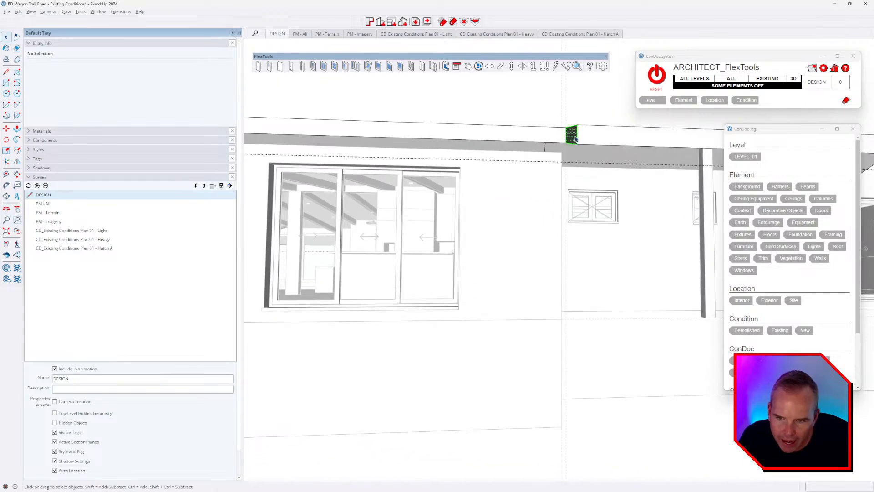
Step: Push the small fascia end piece back thinner, cancelling and undoing the extra pull
double_click(574, 139)
key("p")
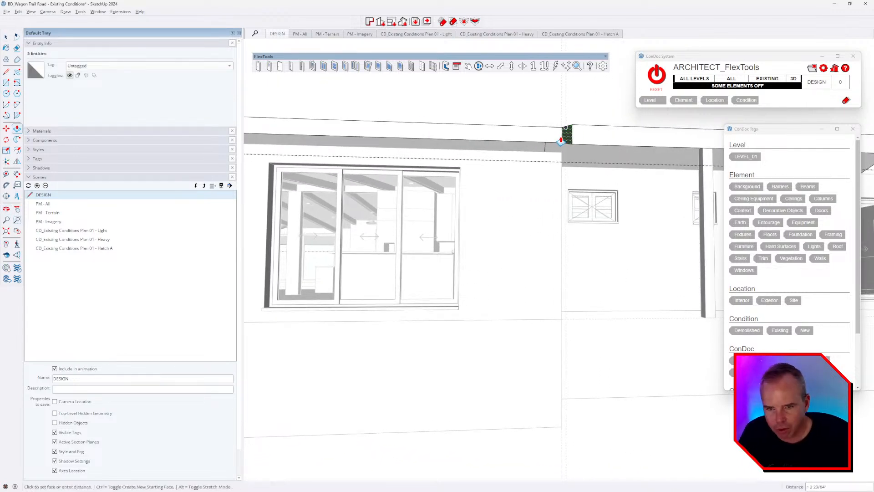
left_click(542, 141)
left_click(542, 141)
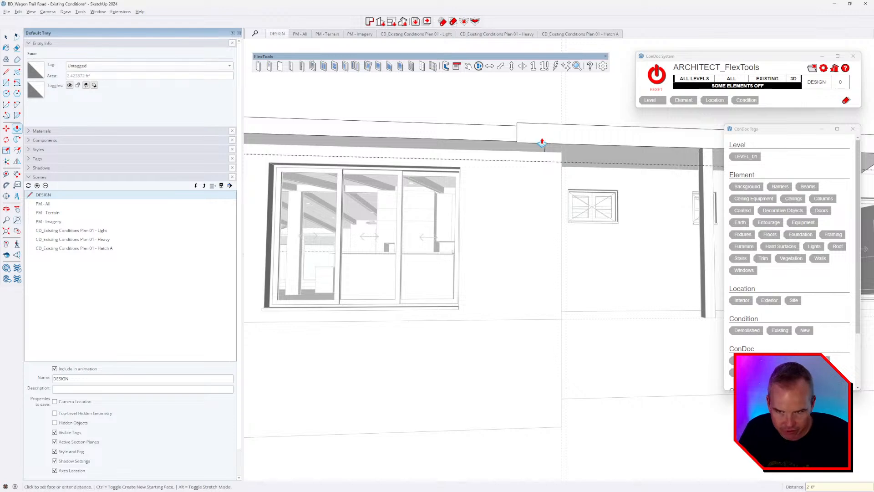
middle_click_drag(537, 217, 382, 255)
key("Escape")
key("ctrl+z")
Step: View the drone video of the roof, then the site photo IMG20240502102911.jpg
key("alt+Tab")
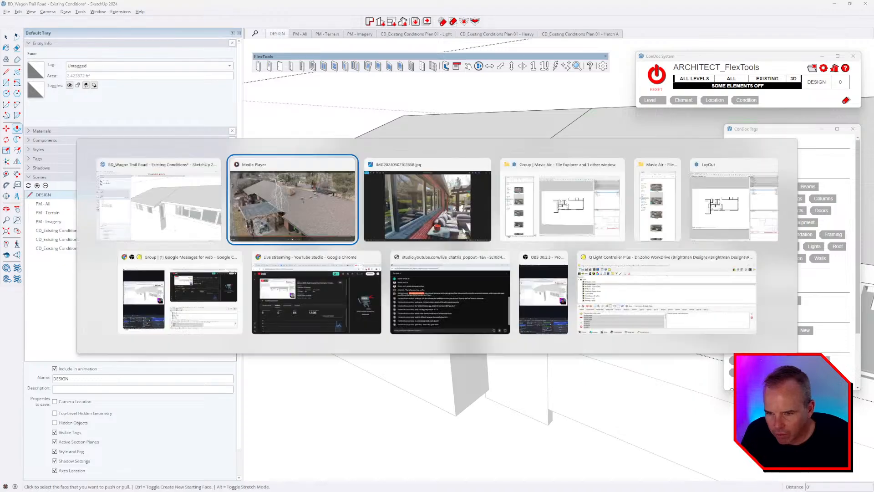
left_click(326, 239)
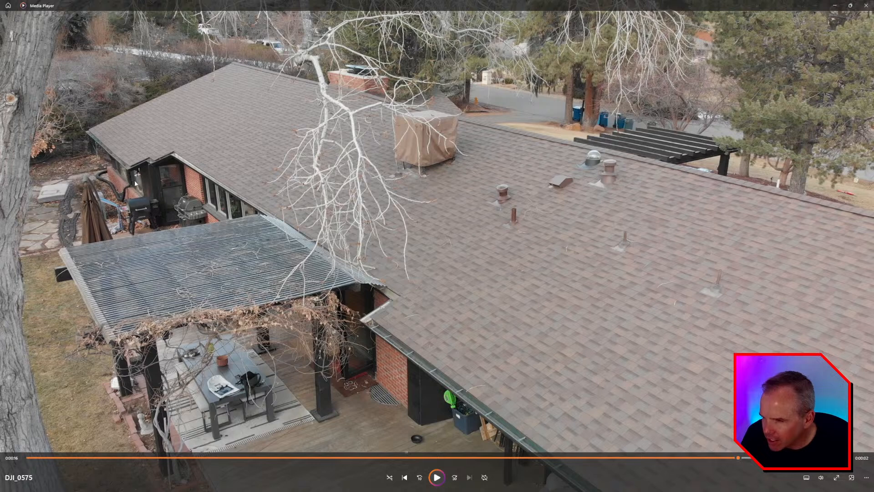
key("alt+Tab")
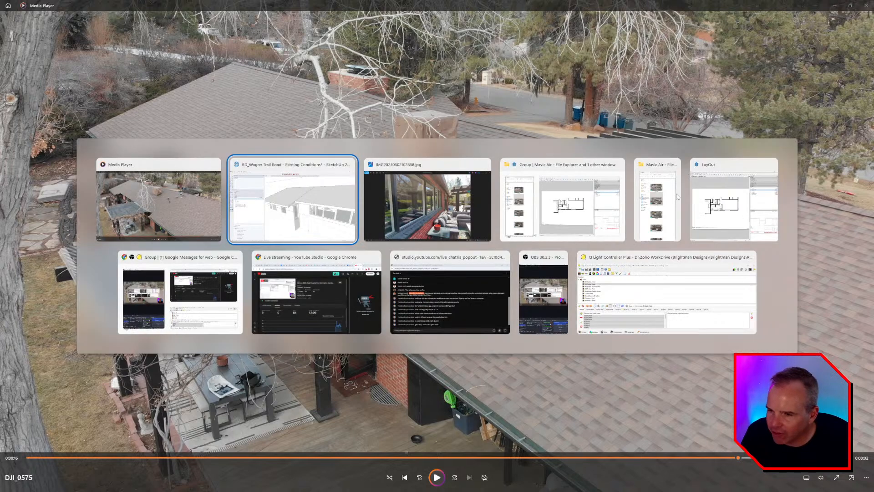
key("alt+Tab")
Step: Page through the eave underside and garage photos to IMG20240502102852.jpg, showing the grills by the brick wall
key("Right")
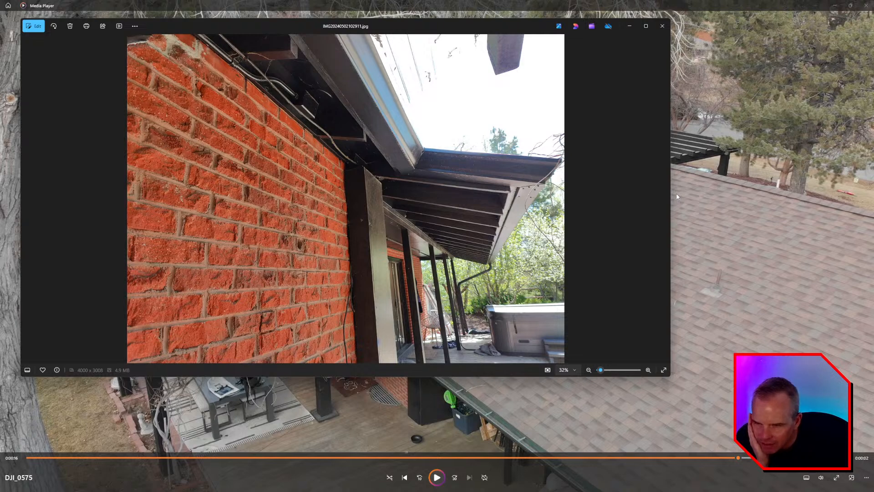
key("Right")
key("Right")
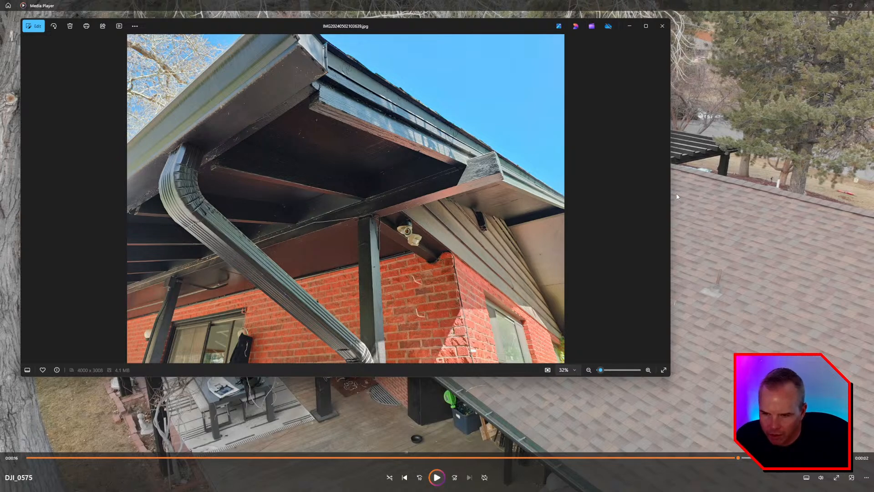
key("Right")
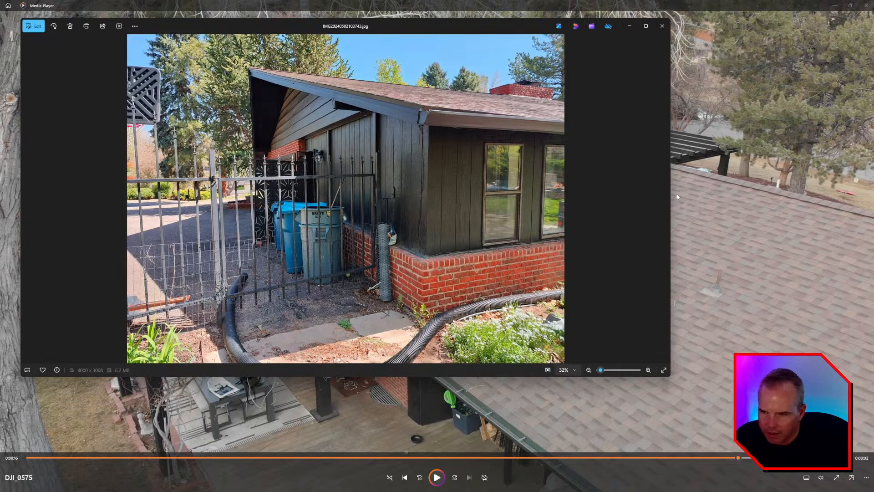
key("Right")
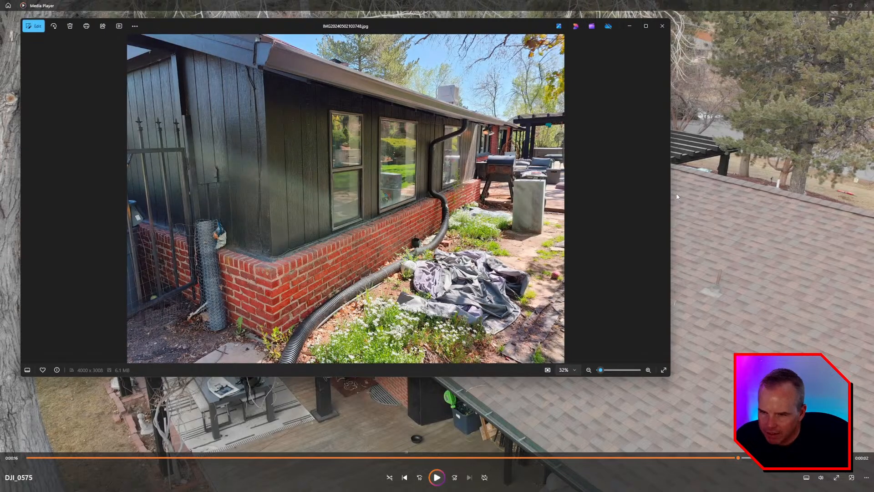
key("Right")
key("Right")
key("Right")
key("Right")
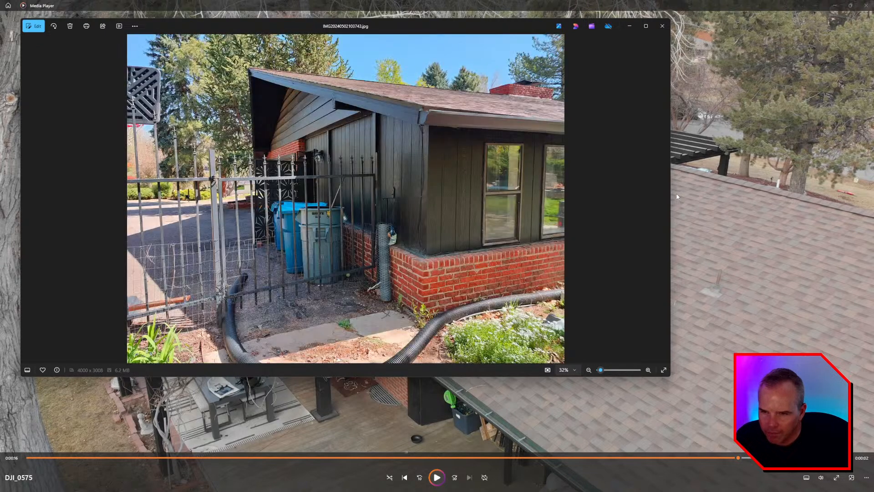
key("Right")
key("Right")
key("Right")
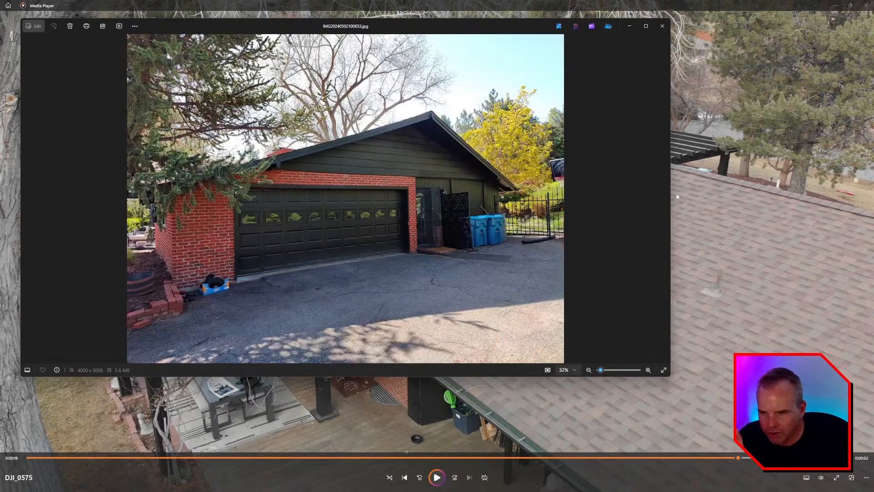
key("Right")
key("Right")
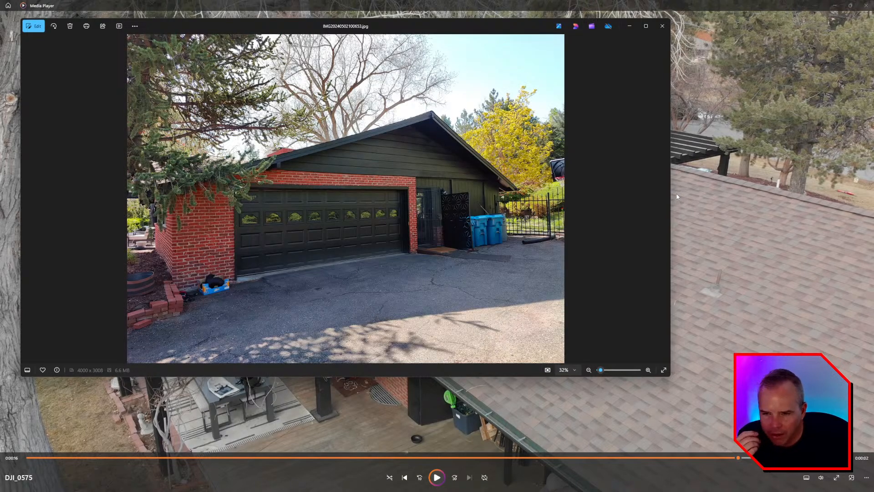
key("Right")
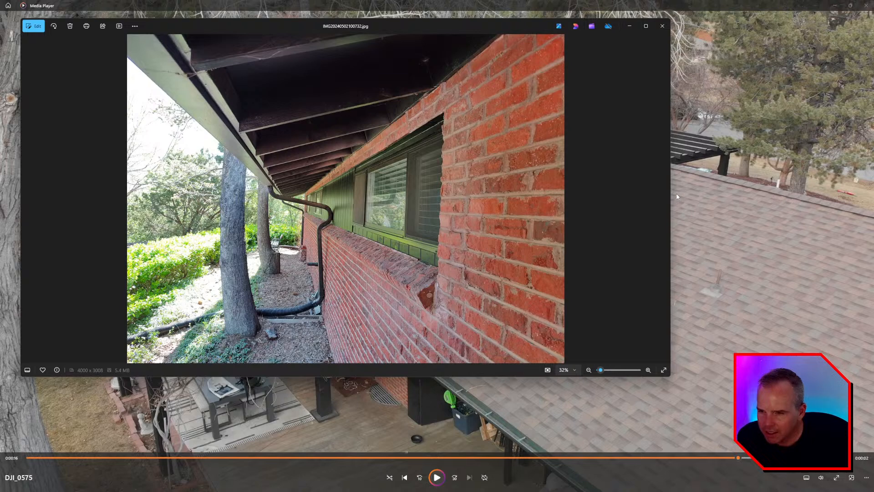
key("Right")
key("Right")
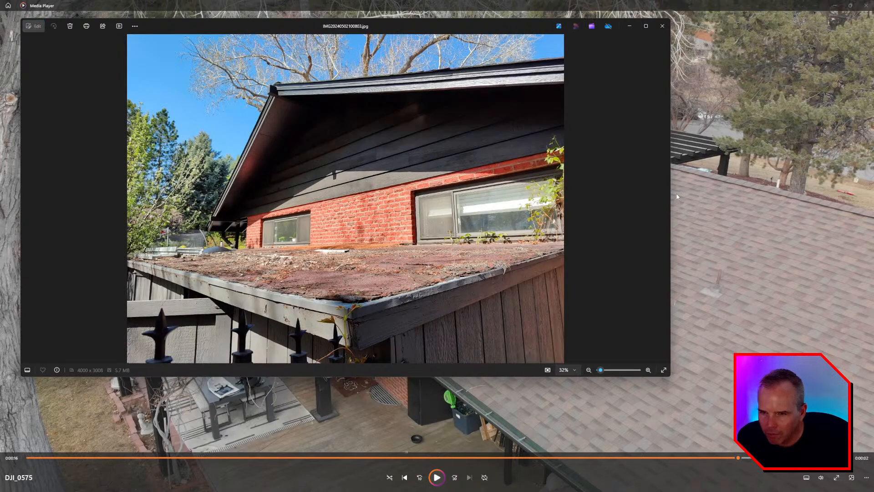
key("Right")
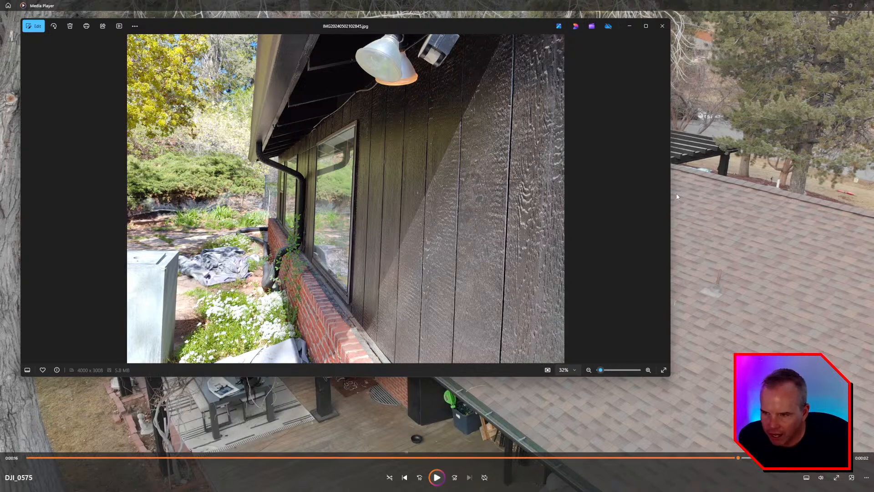
key("Right")
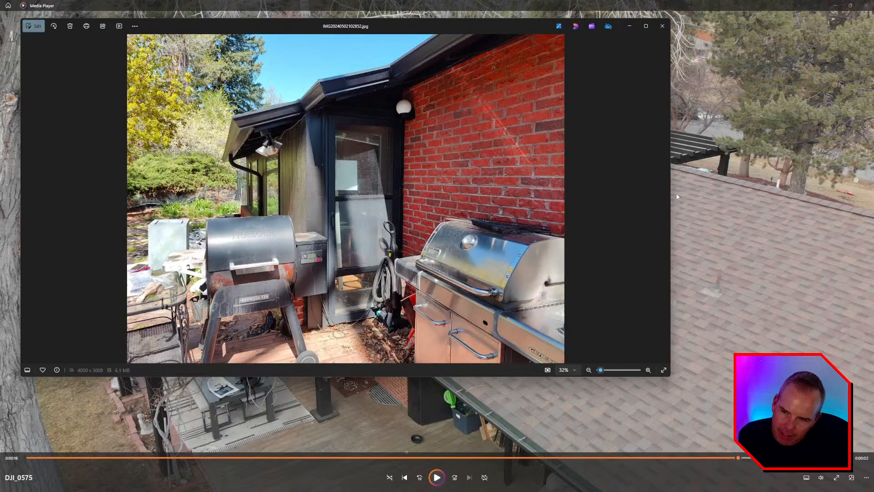
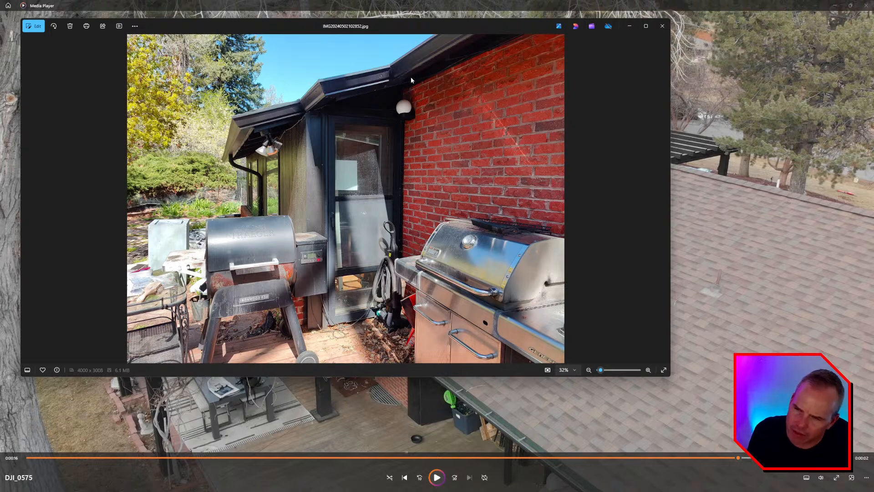
Step: Glance at the drone roof footage, then return to the SketchUp model and orbit up under the eave
key("alt+Tab")
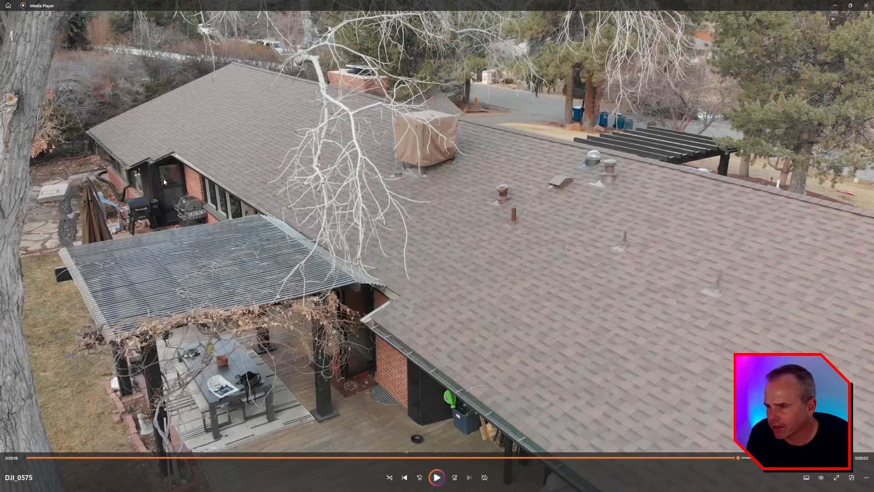
key("alt+Tab")
key("alt+Tab")
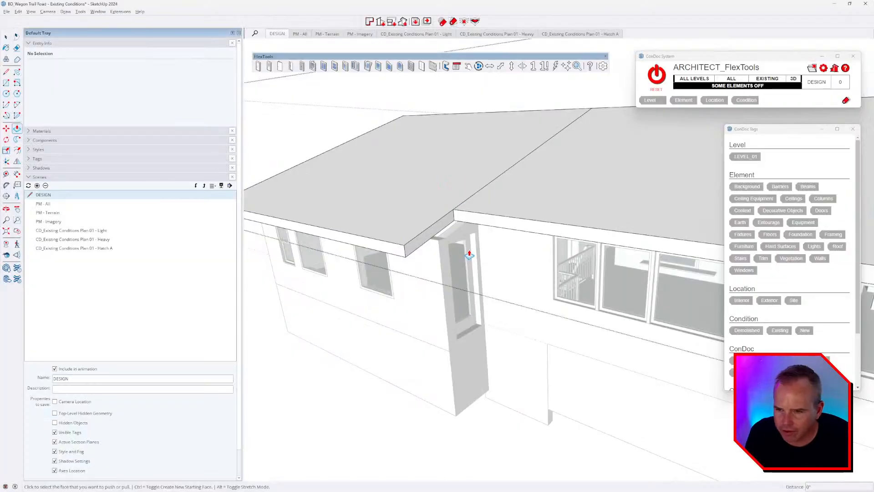
middle_click_drag(469, 255, 398, 229)
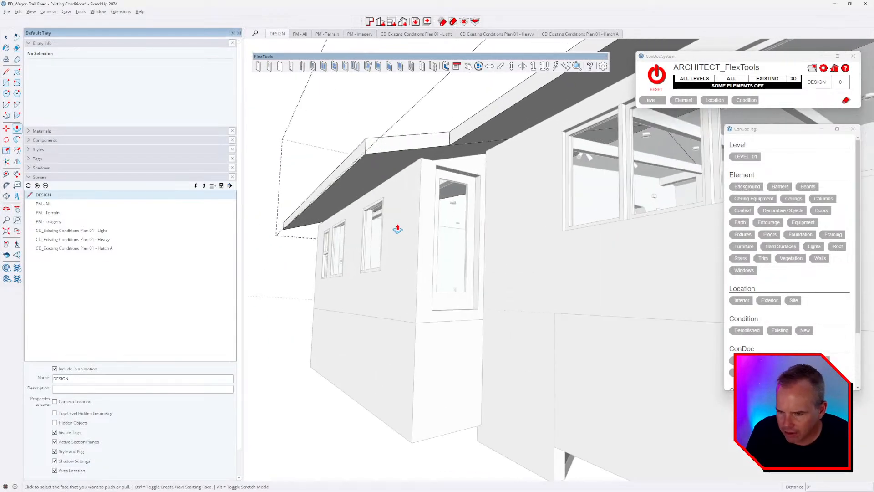
Step: Place Tape Measure guides from the wall and 24 in from the roof edge
key("t")
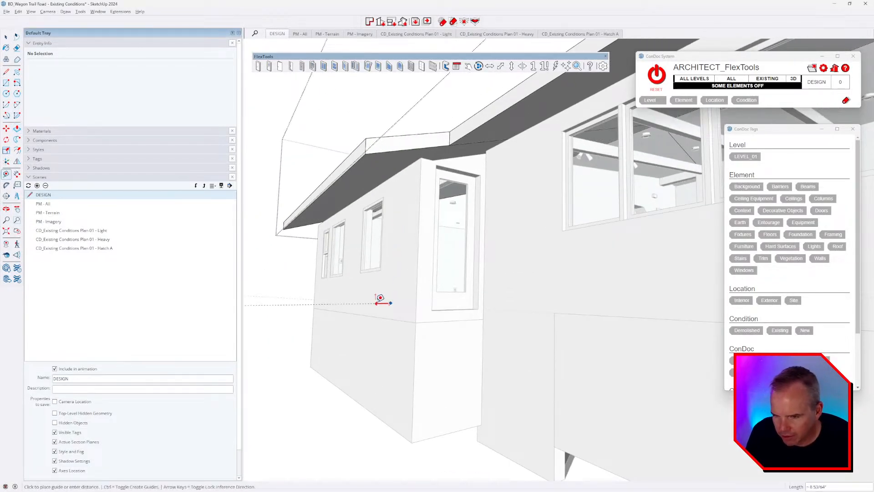
left_click(339, 304)
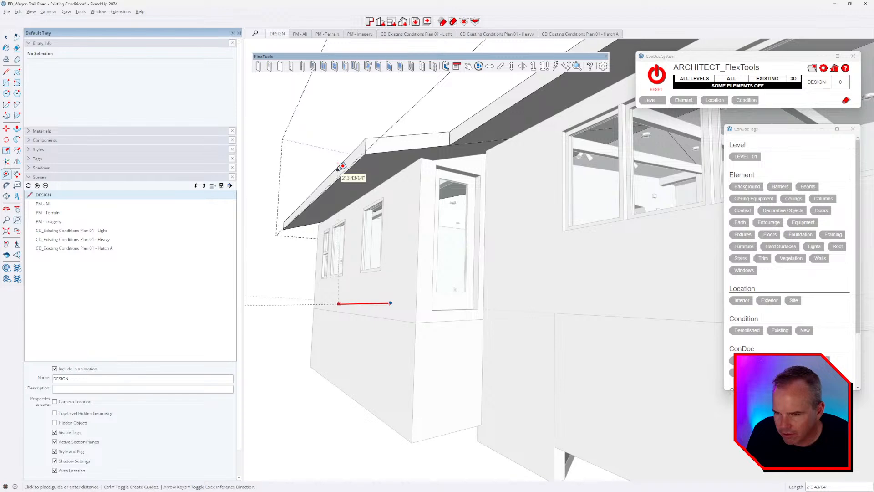
left_click(419, 195)
middle_click_drag(417, 220, 441, 323)
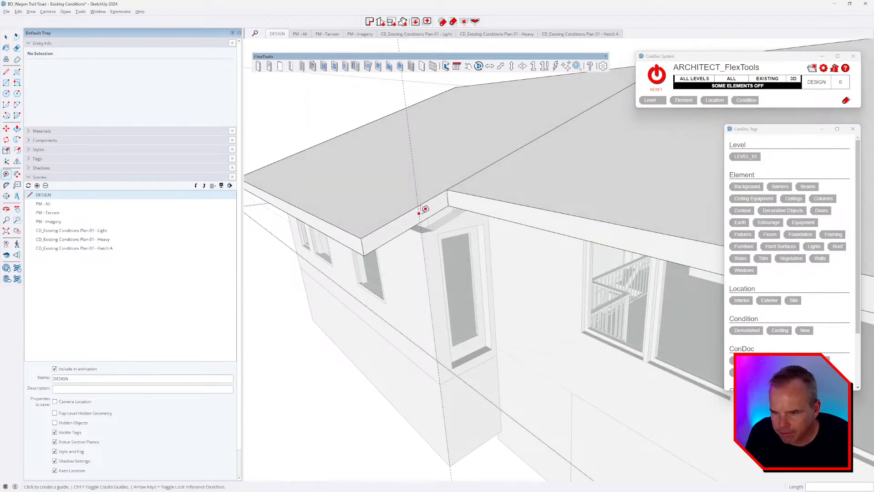
scroll(418, 214, "up", 3)
left_click(418, 213)
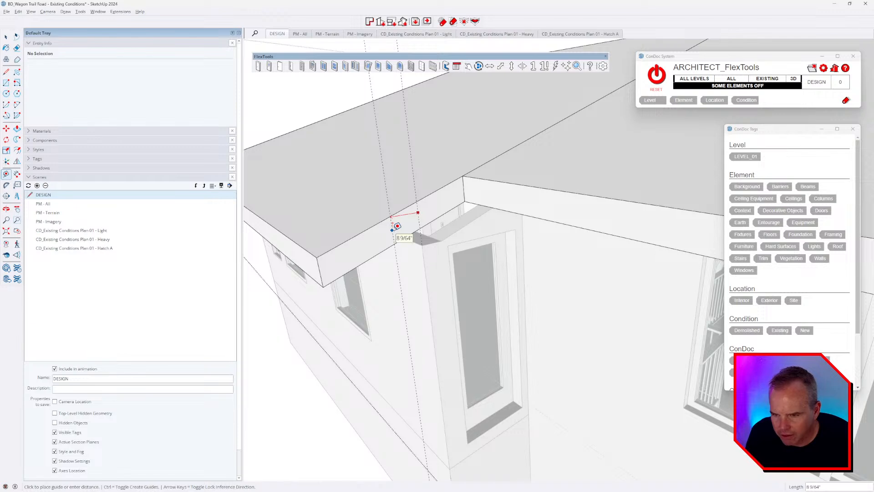
scroll(303, 241, "down", 2)
middle_click_drag(419, 275, 302, 309)
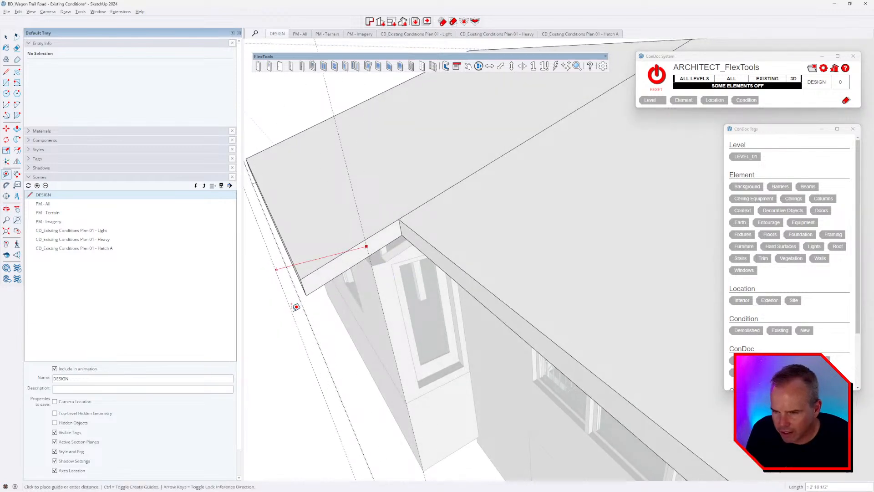
type("24")
key("Return")
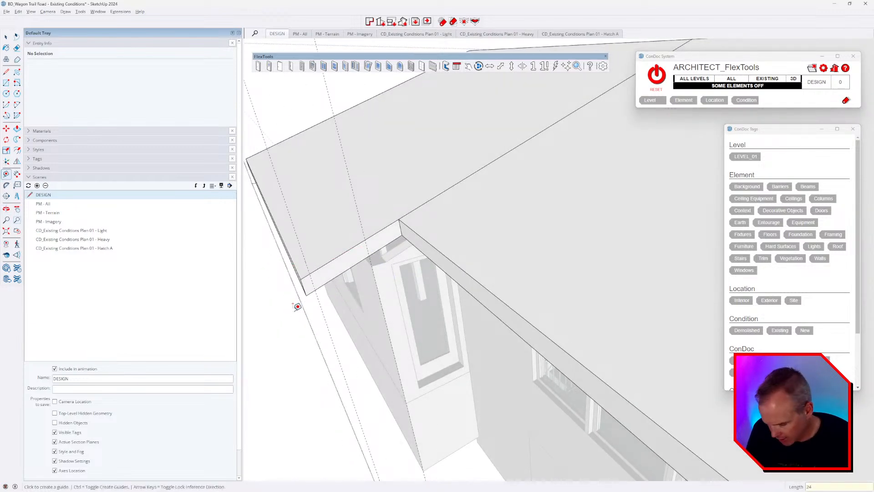
Step: Split the fascia strip with a line and push its small end face back along the roof edge
key("space")
triple_click(311, 289)
scroll(311, 289, "up", 3)
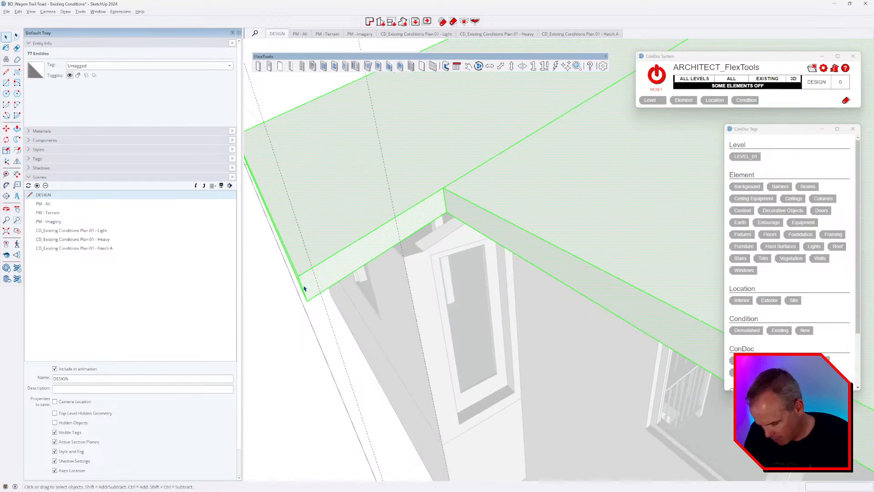
key("l")
left_click(322, 291)
left_click(312, 268)
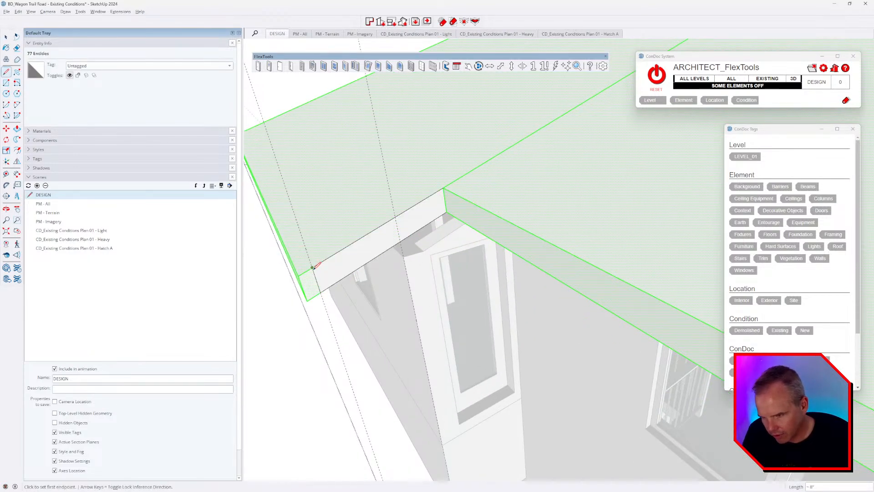
key("space")
left_click(312, 282)
key("p")
left_click(309, 280)
left_click(276, 120)
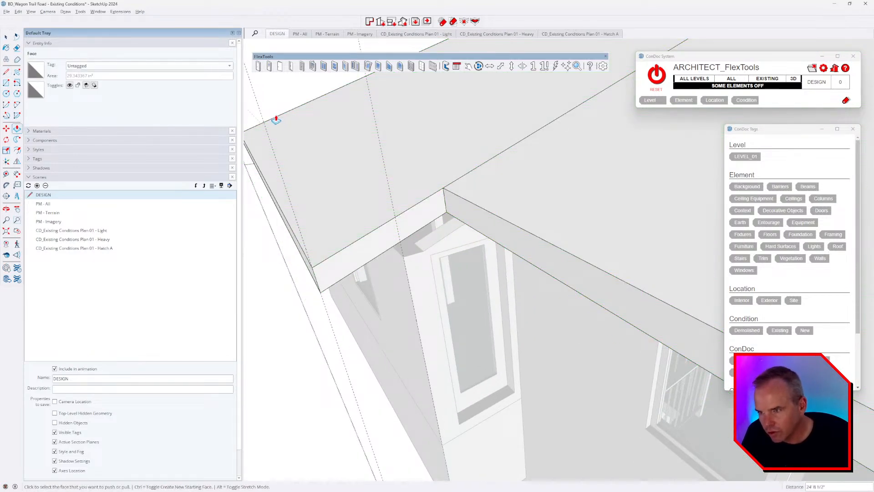
Step: Move the fascia end edge into place and erase the leftover stub edges at the roof corner
key("space")
scroll(346, 239, "down", 3)
middle_click_drag(347, 239, 618, 189)
scroll(618, 189, "down", 3)
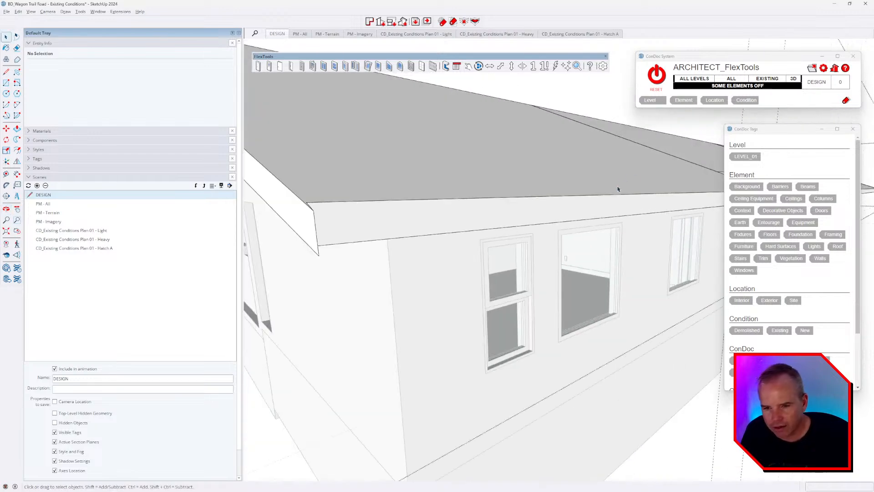
middle_click_drag(436, 221, 265, 242)
scroll(384, 224, "up", 4)
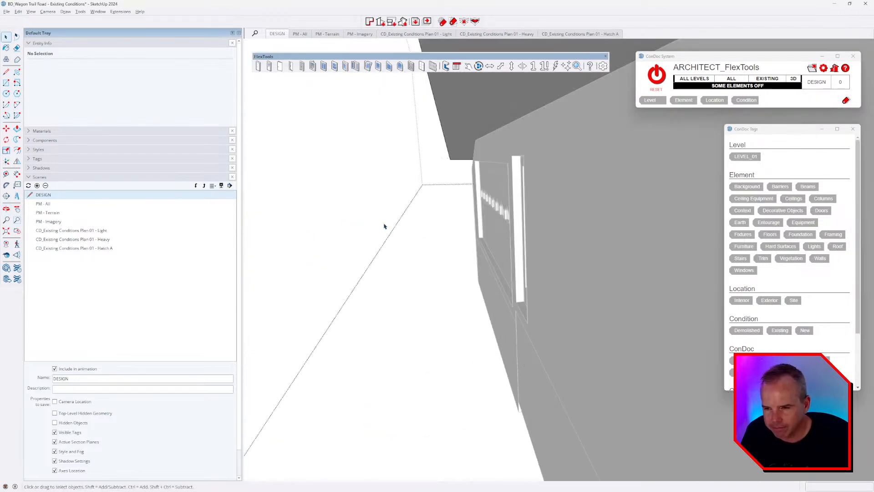
scroll(429, 223, "down", 4)
scroll(429, 223, "up", 3)
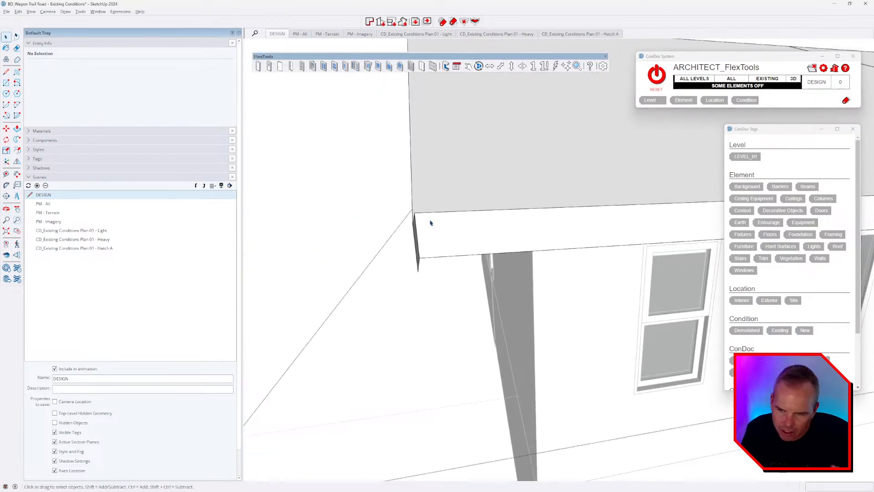
middle_click_drag(430, 223, 415, 228)
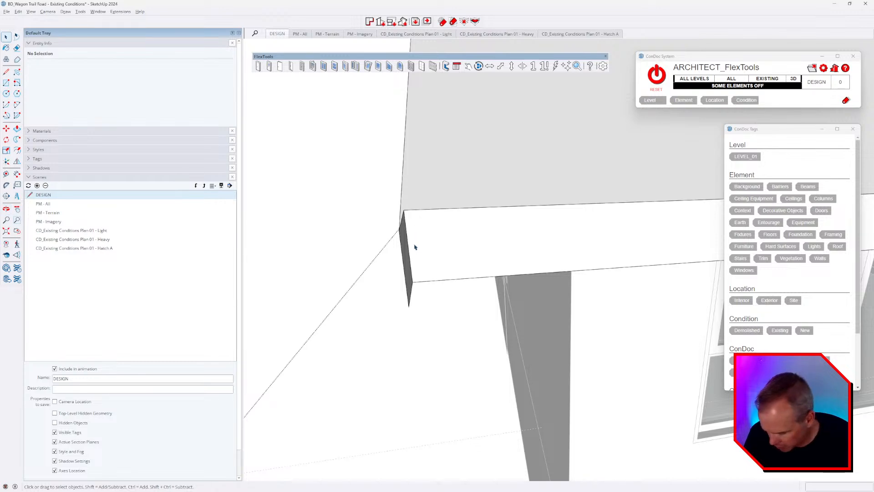
key("m")
left_click(408, 235)
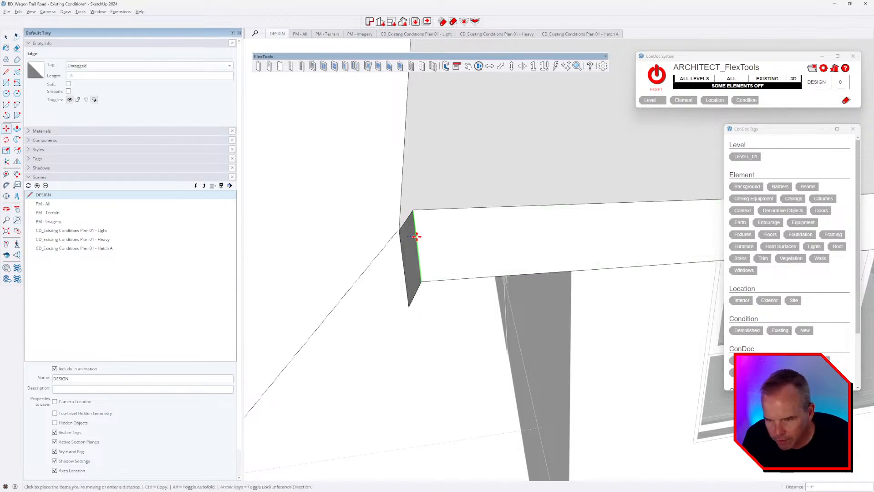
middle_click_drag(439, 234, 603, 230)
key("e")
left_click_drag(614, 230, 620, 239)
left_click(619, 303)
Step: Review the whole house and end window, then switch to the drone footage
scroll(446, 266, "down", 5)
mouse_move(452, 255)
middle_mouse_down()
mouse_move(613, 237)
mouse_move(536, 250)
mouse_move(464, 197)
mouse_move(538, 253)
mouse_move(384, 244)
middle_mouse_up()
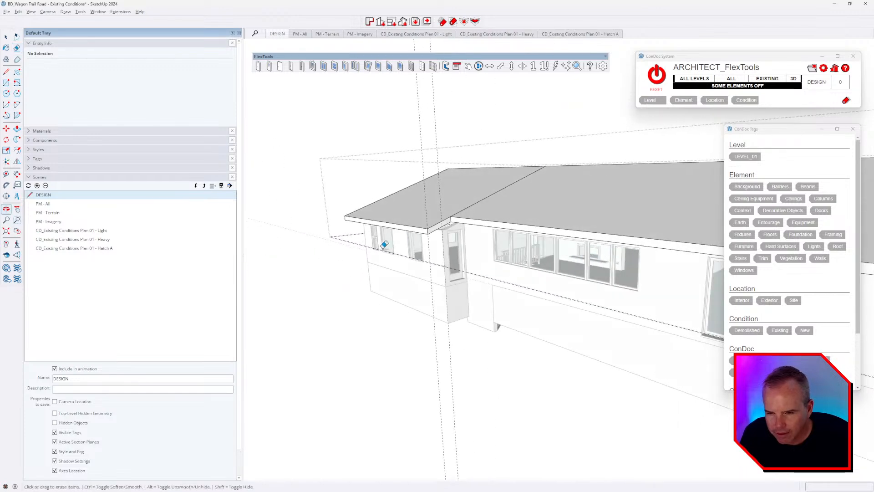
scroll(447, 232, "up", 4)
mouse_move(447, 232)
middle_mouse_down()
mouse_move(446, 266)
mouse_move(455, 247)
mouse_move(616, 242)
mouse_move(621, 230)
mouse_move(512, 218)
mouse_move(497, 206)
middle_mouse_up()
scroll(446, 265, "up", 3)
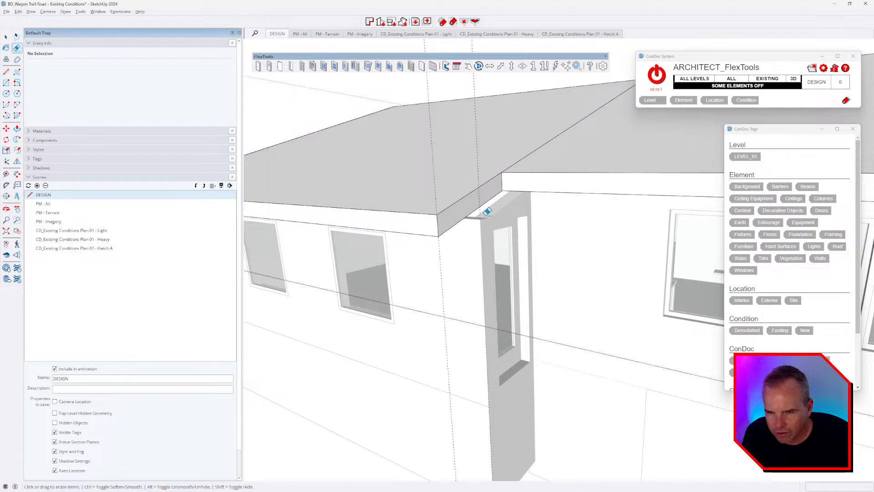
key("alt+Tab")
key("alt+Tab")
key("alt+Tab")
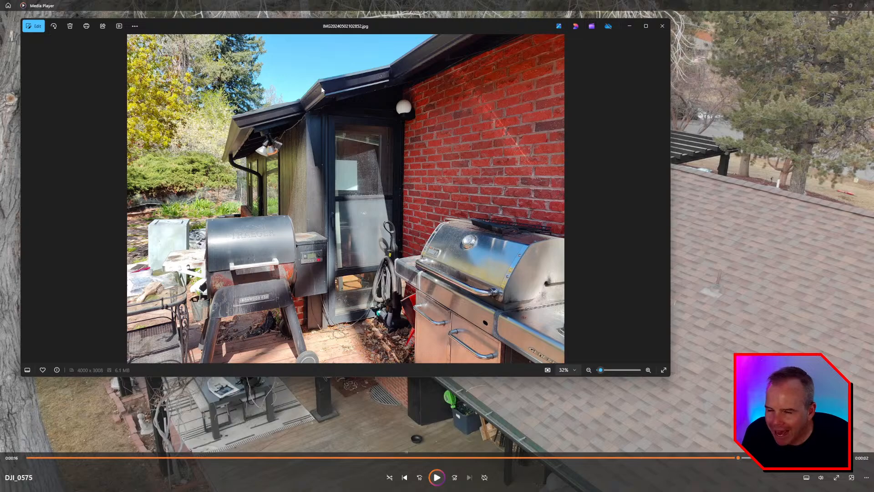
Step: Split the fascia above the entry bay and push it back about 4 29/32"
key("alt+Tab")
key("alt+Tab")
key("alt+Tab")
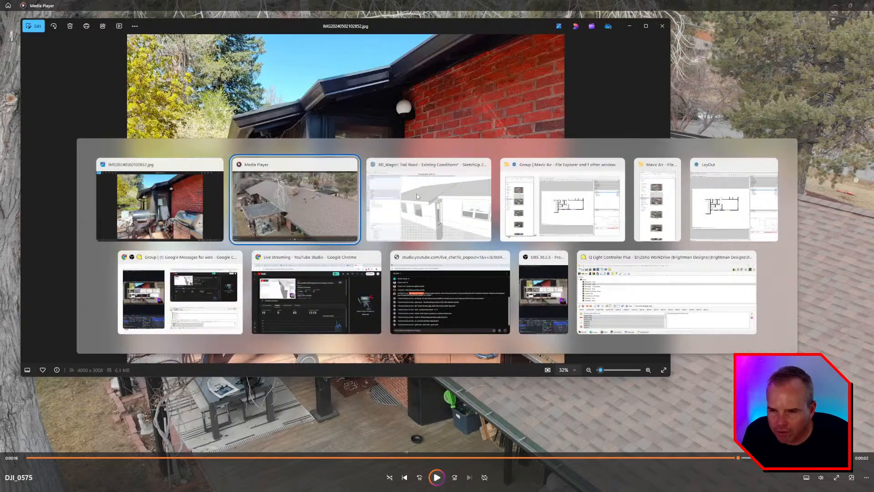
middle_click_drag(433, 211, 483, 234)
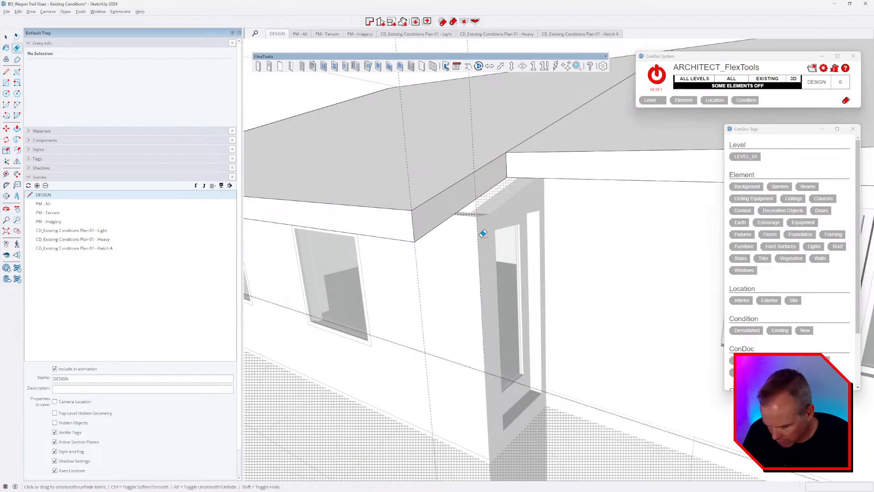
key("l")
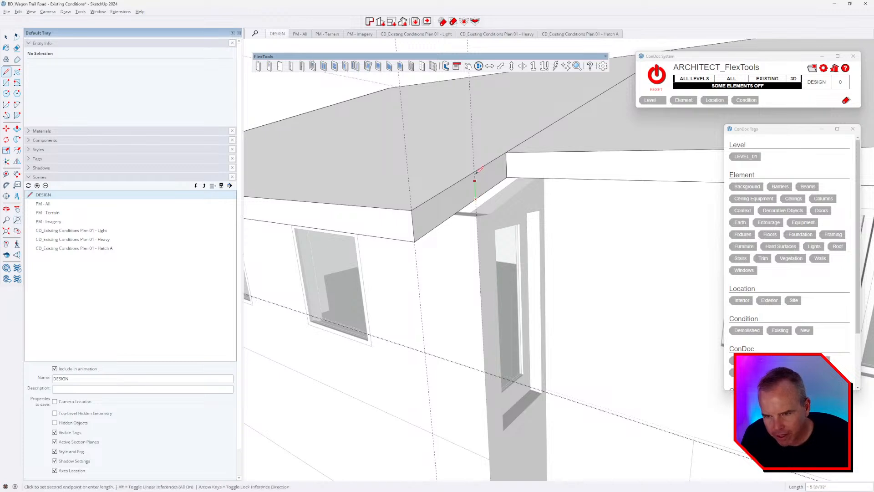
key("p")
left_click(481, 178)
left_click(491, 186)
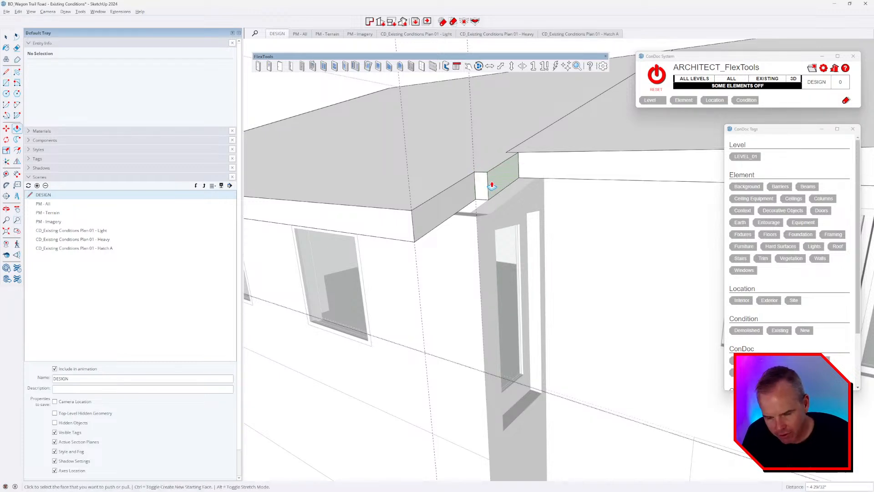
key("e")
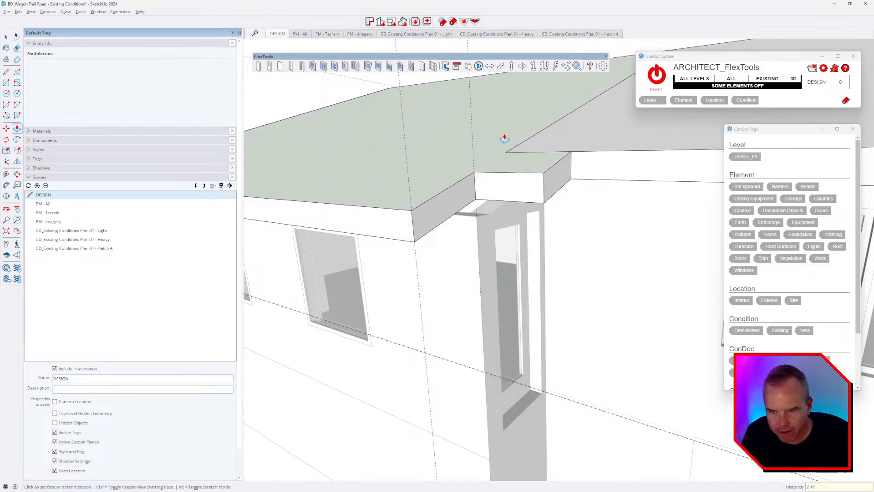
mouse_move(504, 137)
middle_mouse_down()
mouse_move(495, 168)
mouse_move(525, 200)
middle_mouse_up()
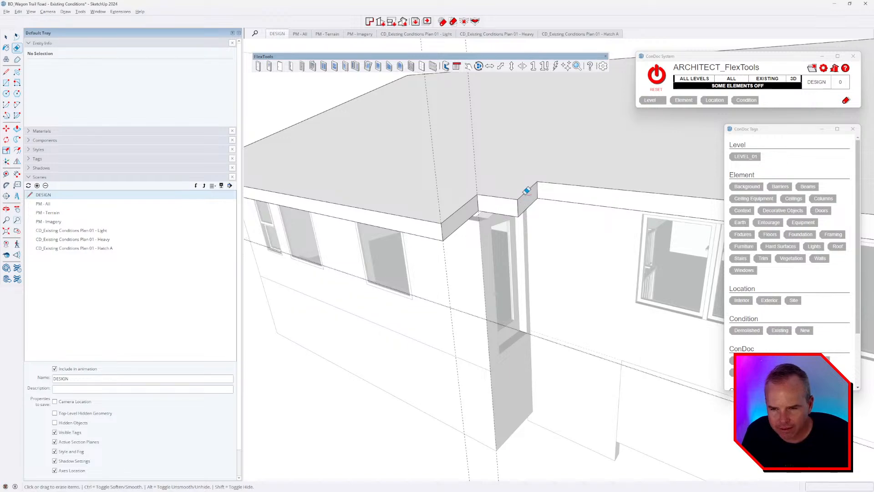
Step: Compare the reshaped roof corner against the patio photo, orbiting the model between looks
key("alt+Tab")
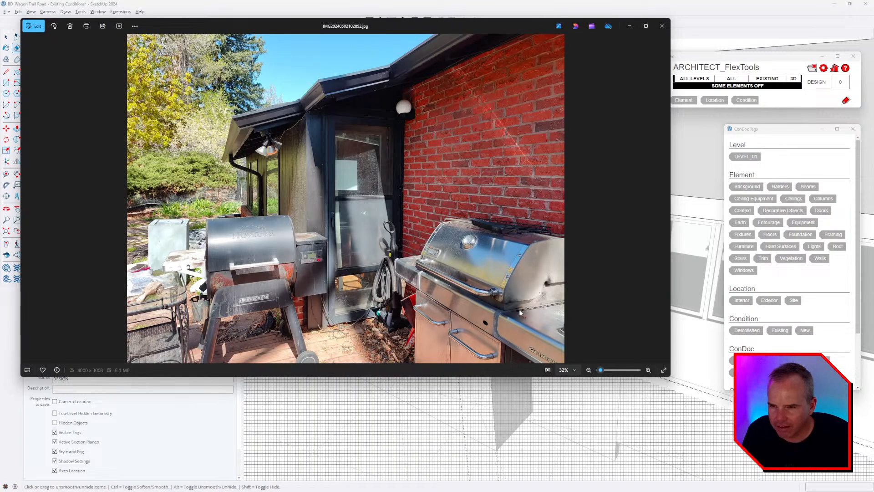
key("alt+Tab")
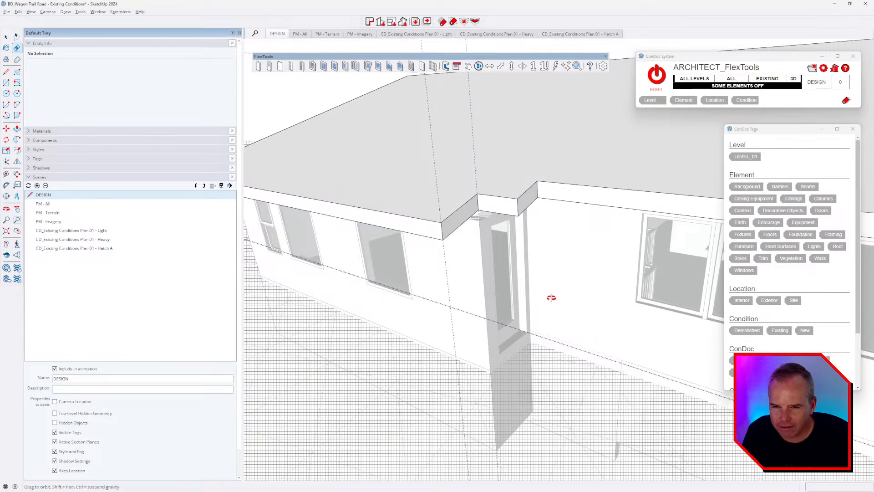
mouse_move(552, 298)
middle_mouse_down()
mouse_move(412, 232)
mouse_move(388, 244)
mouse_move(410, 209)
middle_mouse_up()
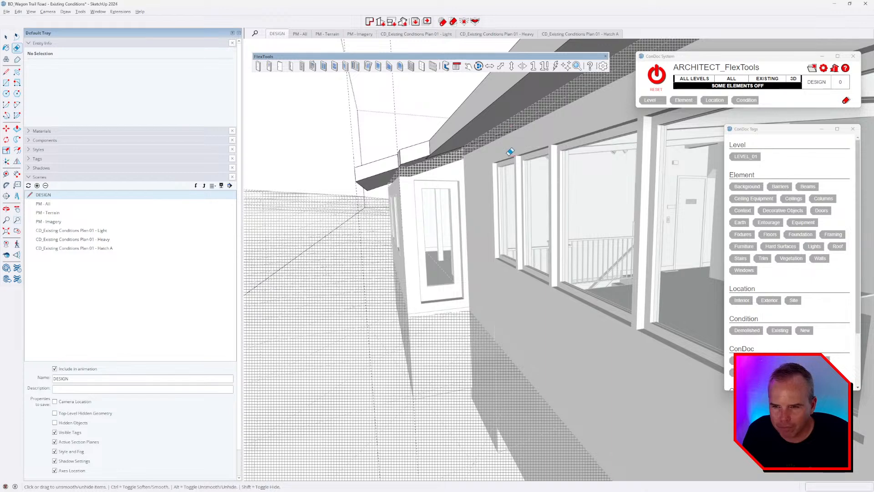
key("alt+Tab")
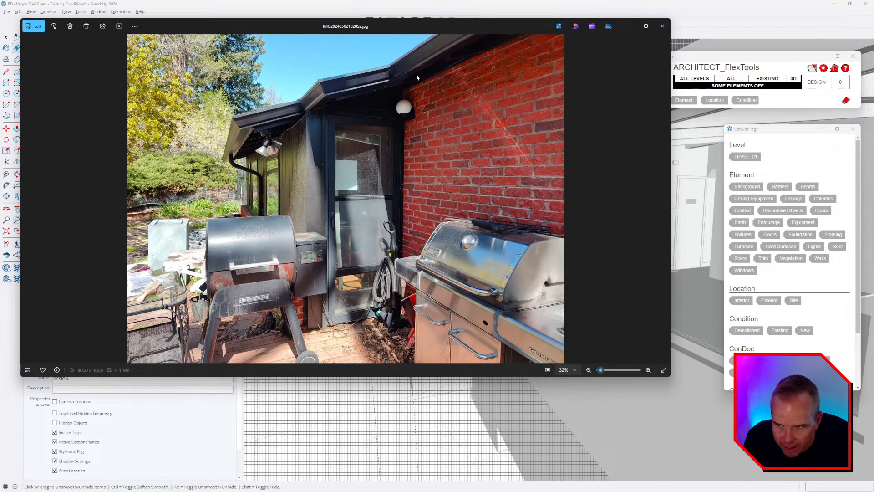
key("alt+Tab")
middle_click_drag(467, 203, 486, 285)
scroll(455, 200, "up", 1)
scroll(455, 196, "up", 2)
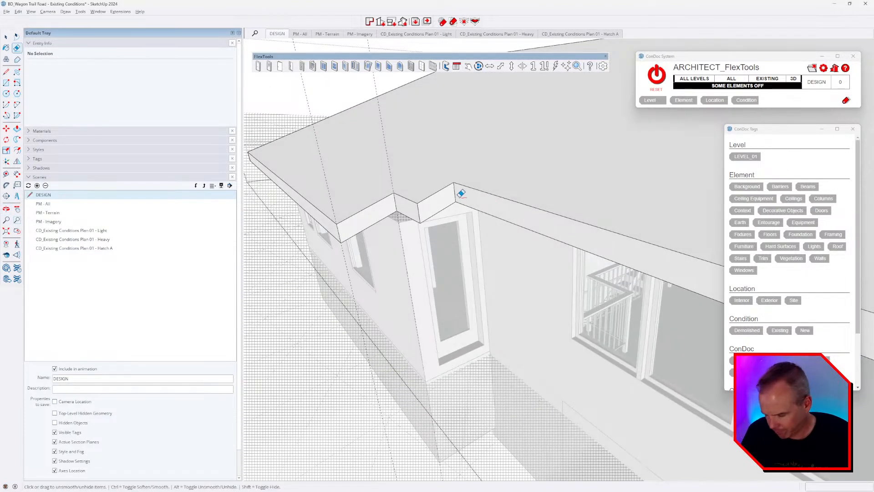
Step: Place a -12 guide and draw a line along the long eave from the roof corner
scroll(457, 191, "up", 1)
key("t")
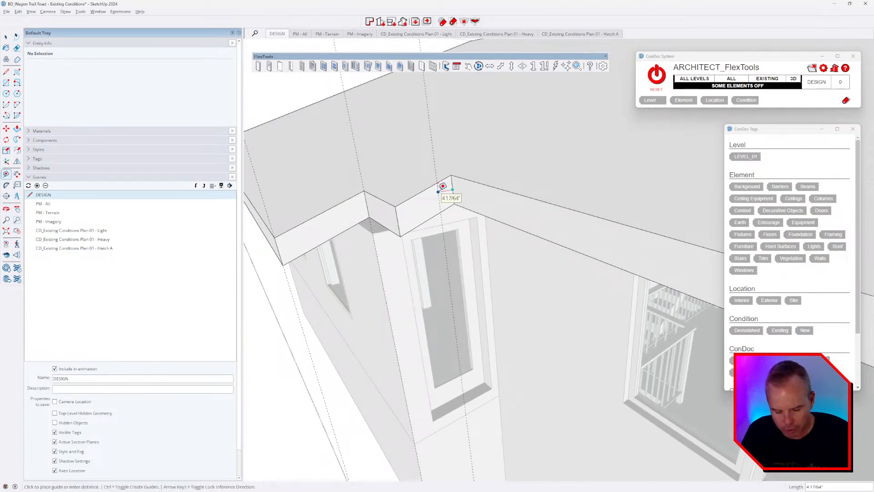
type("-12")
key("Return")
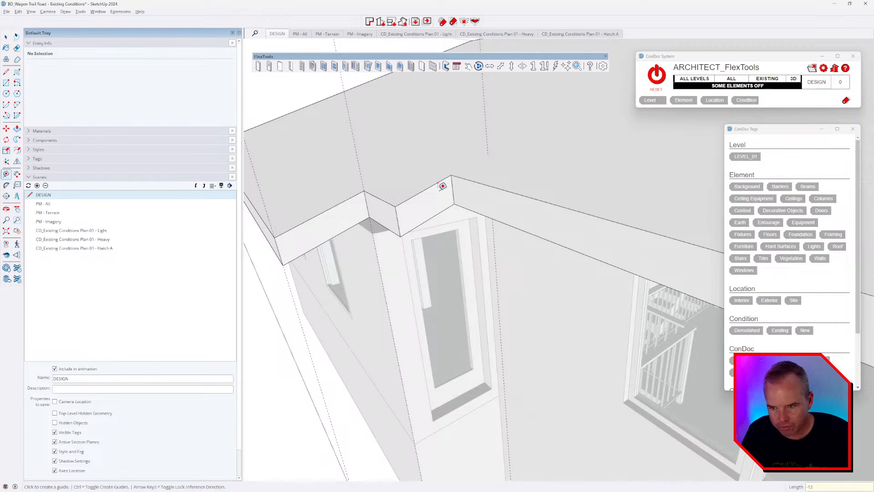
key("l")
scroll(431, 188, "up", 1)
left_click(459, 168)
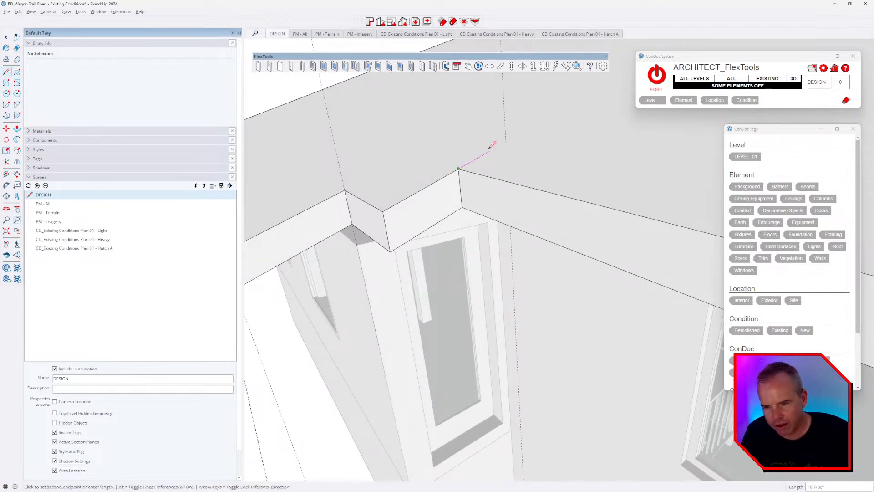
scroll(506, 145, "down", 2)
scroll(505, 150, "down", 3)
key("Up")
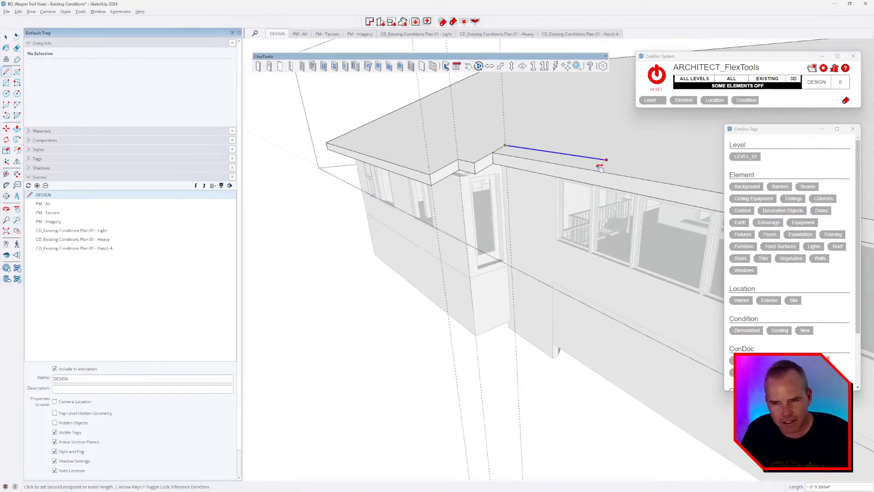
middle_click_drag(592, 166, 433, 167, "shift")
middle_click_drag(510, 180, 391, 159, "shift")
scroll(391, 159, "down", 3)
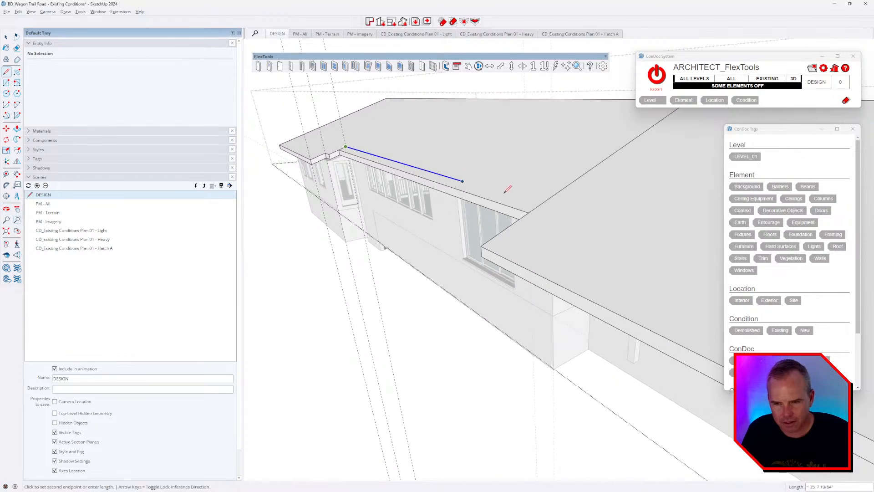
left_click(541, 204)
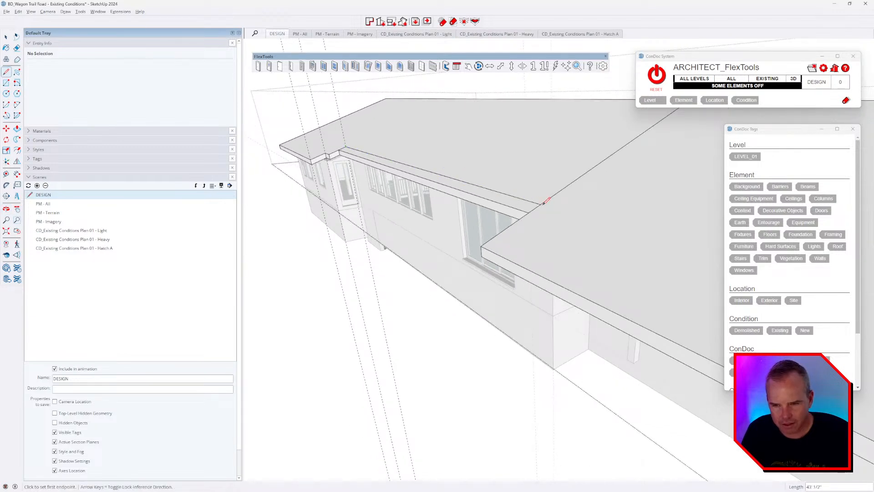
Step: Copy the eave edges down to the lower eave line and erase the extra edges to narrow the band
key("space")
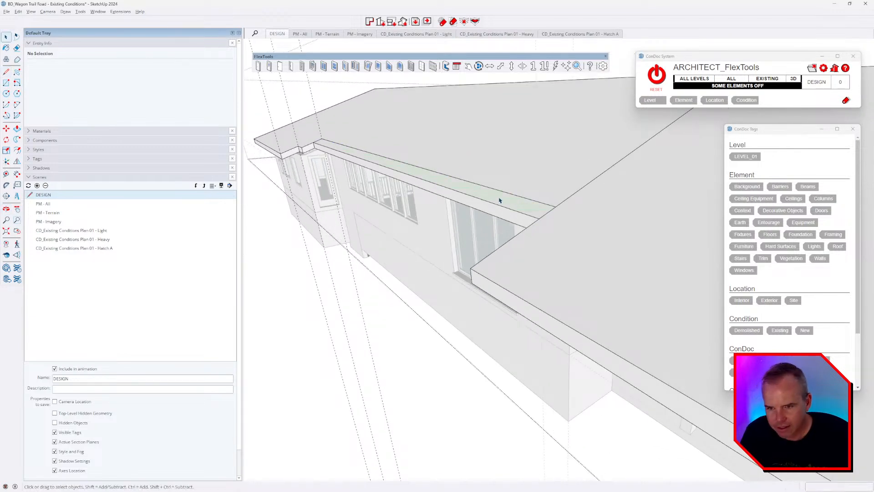
scroll(498, 201, "up", 3)
double_click(498, 201)
key("m")
key("ctrl")
left_click(481, 202)
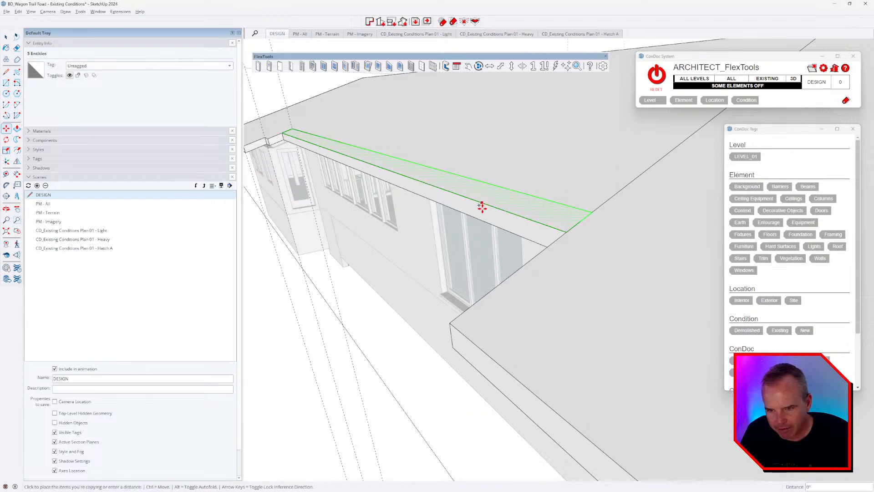
left_click(484, 222)
key("e")
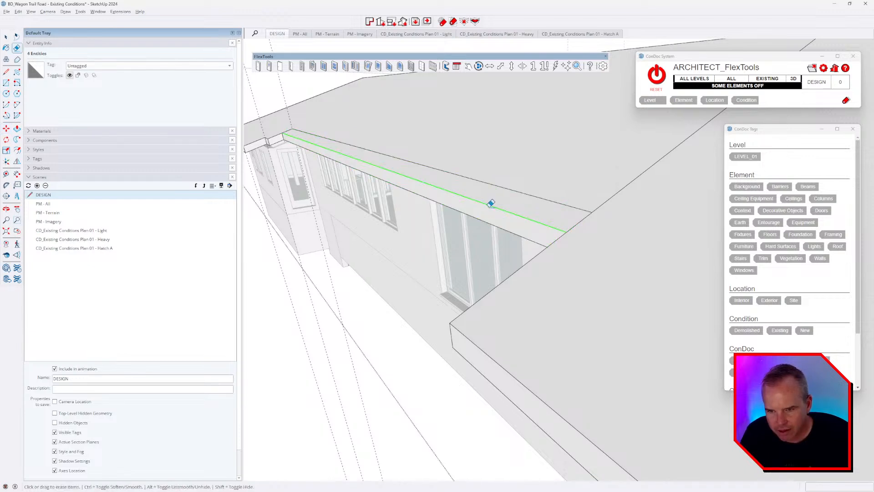
left_click(488, 204)
left_click(486, 222)
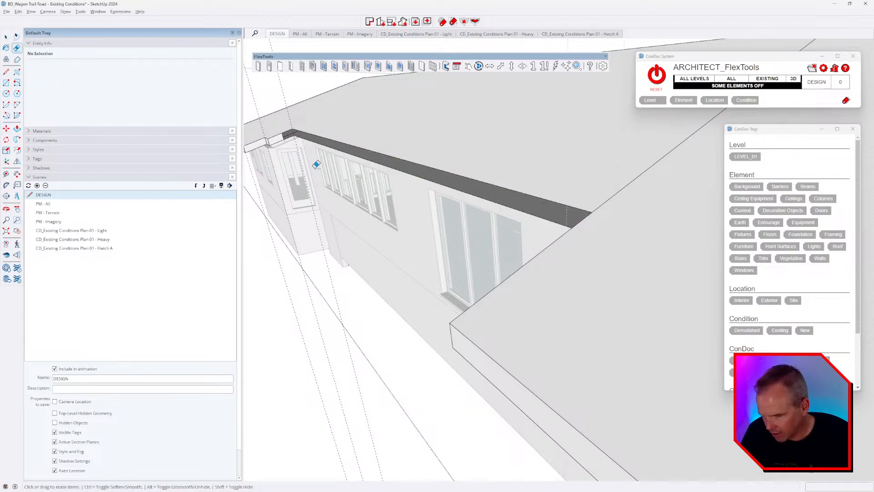
Step: Draw a rectangle filling the corner of the eave band
key("r")
left_click(292, 128)
scroll(492, 146, "up", 5)
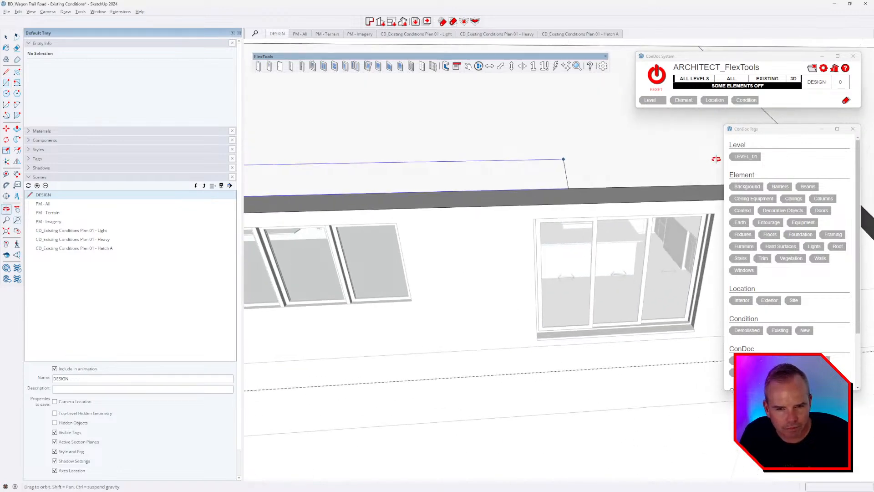
middle_click_drag(528, 184, 610, 178)
scroll(609, 177, "up", 1)
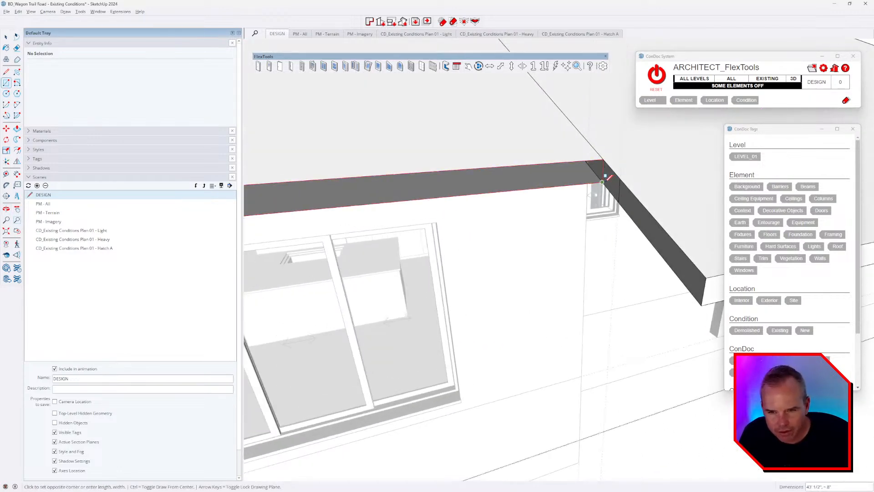
left_click(603, 182)
scroll(604, 182, "down", 3)
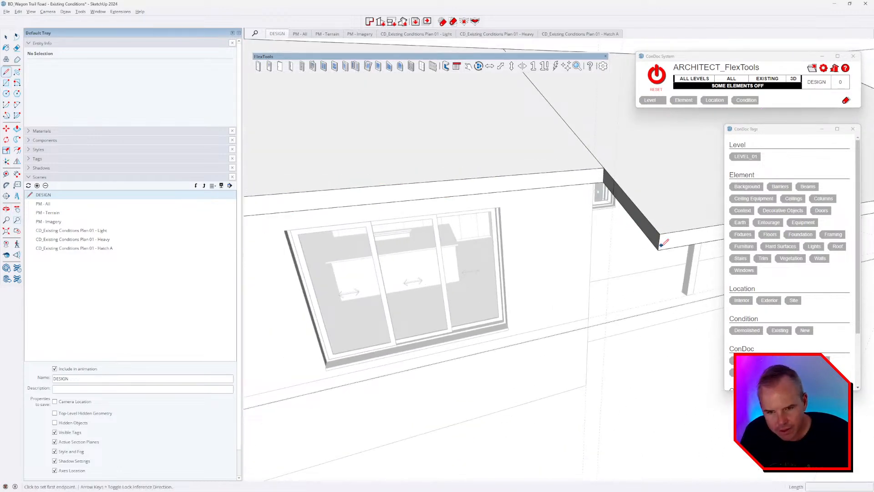
middle_click_drag(660, 238, 624, 176)
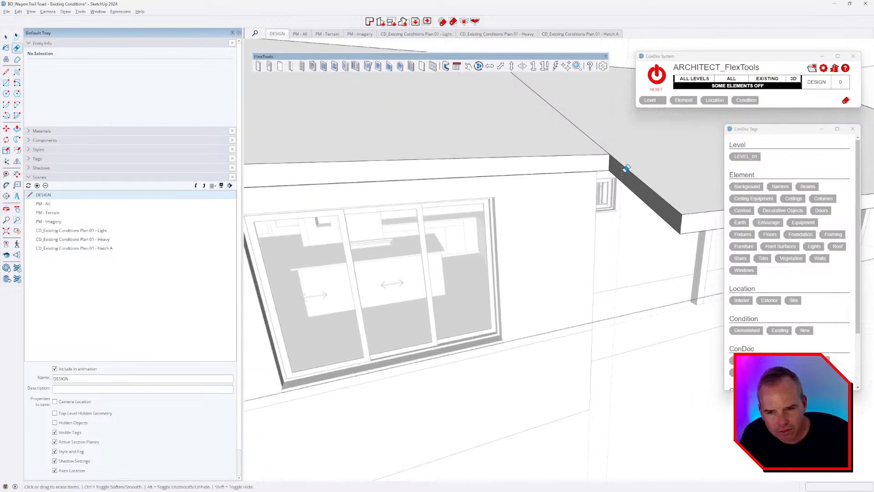
right_click(622, 176)
key("Escape")
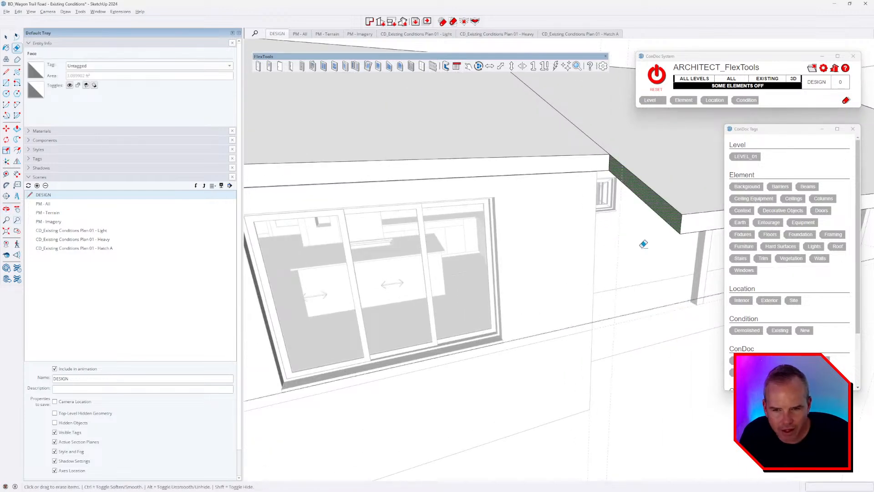
key("ctrl+t")
scroll(624, 234, "down", 3)
mouse_move(622, 234)
middle_mouse_down()
mouse_move(568, 146)
mouse_move(482, 213)
mouse_move(552, 228)
mouse_move(415, 267)
mouse_move(374, 250)
middle_mouse_up()
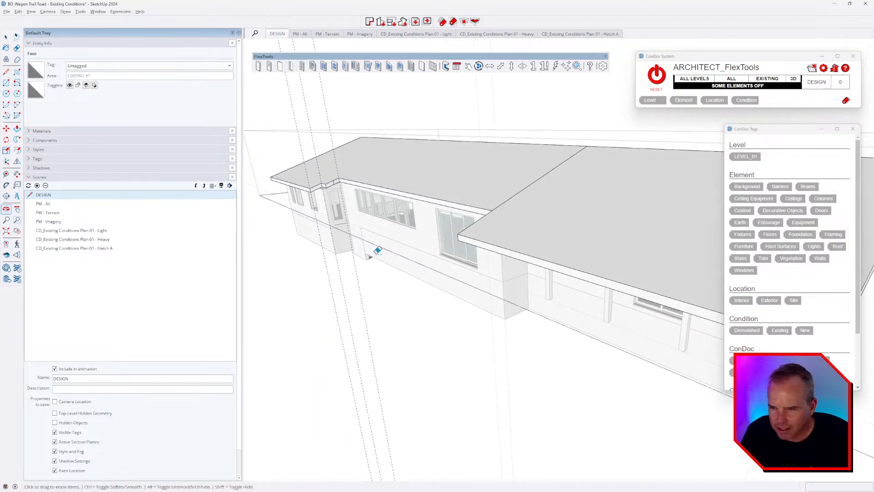
Step: Hide the rest of the model so only the roof slab shows
key("e")
scroll(337, 178, "up", 3)
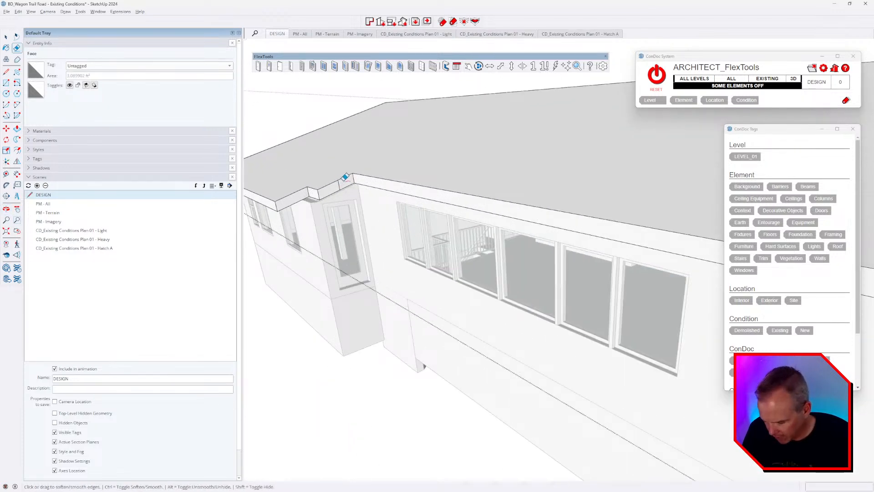
key("alt+h")
scroll(325, 167, "up", 1)
scroll(352, 182, "down", 4)
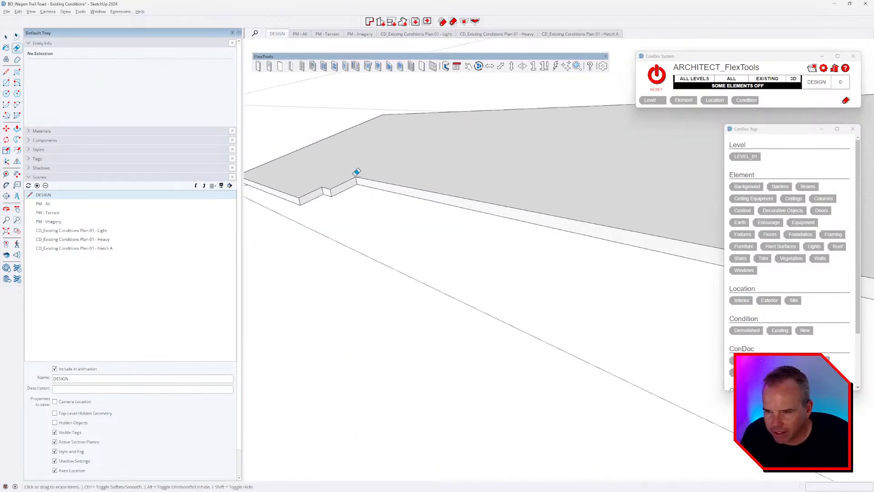
mouse_move(591, 215)
middle_mouse_down()
mouse_move(452, 261)
mouse_move(359, 271)
mouse_move(561, 247)
mouse_move(445, 254)
mouse_move(504, 266)
middle_mouse_up()
key("space")
Step: Select the whole roof slab and apply Delete Coplanar Edges
triple_click(515, 270)
right_click(514, 268)
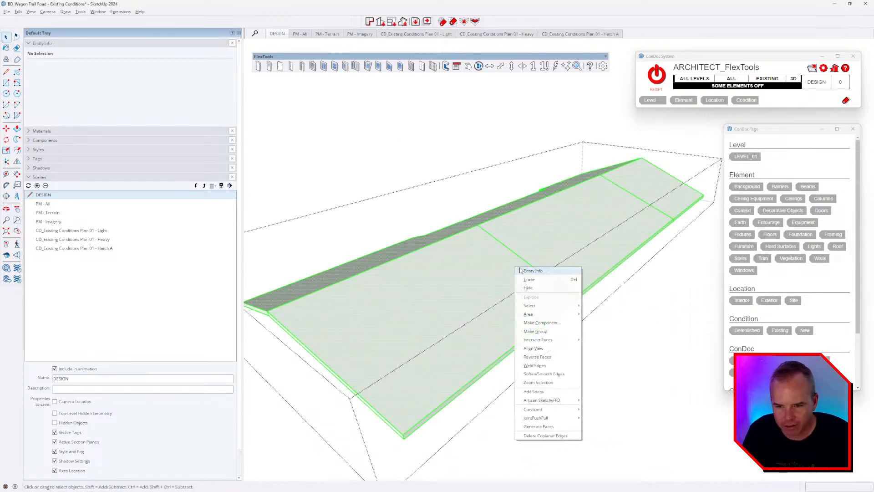
left_click(547, 390)
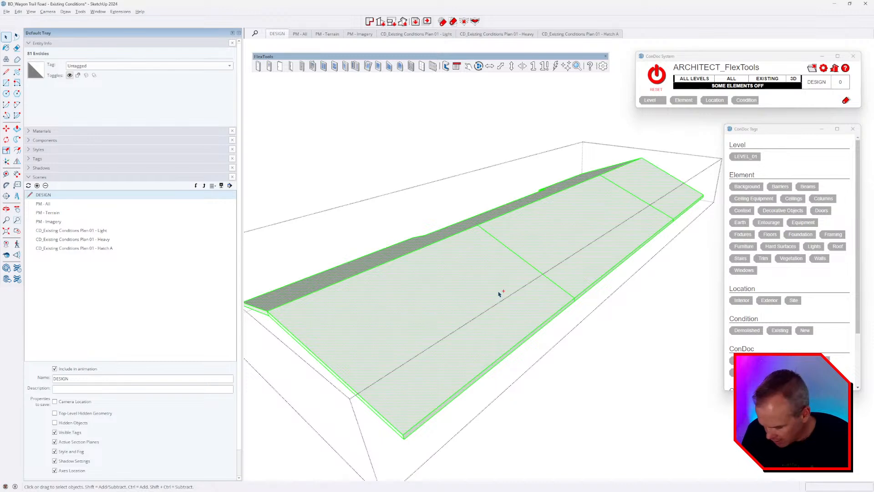
right_click(534, 248)
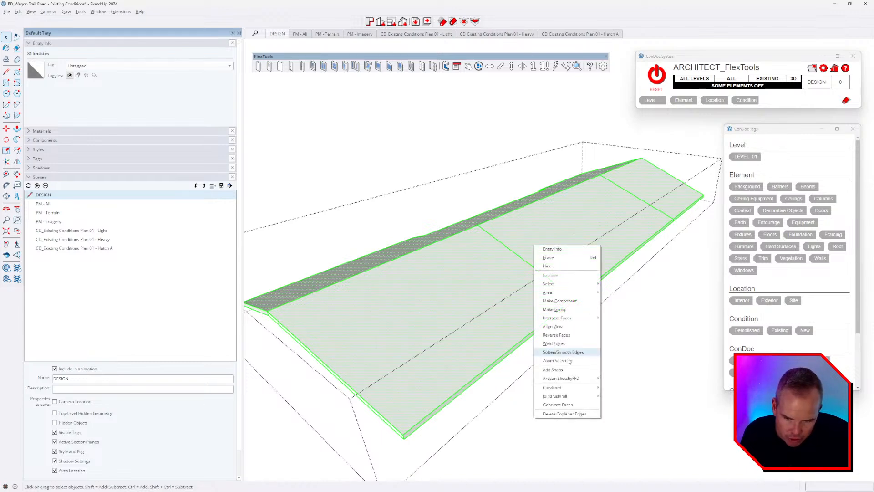
left_click(546, 413)
middle_click_drag(537, 404, 592, 305)
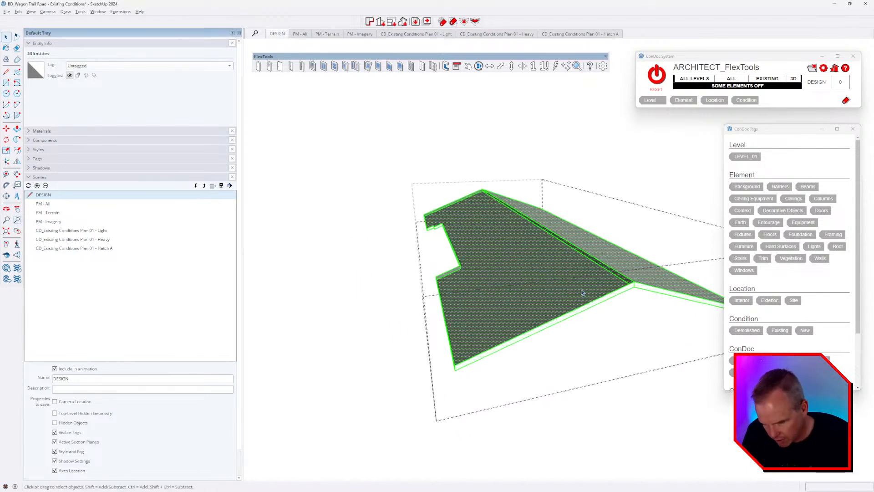
Step: Check the cleaned slab, close the roof group and delete all guides
key("l")
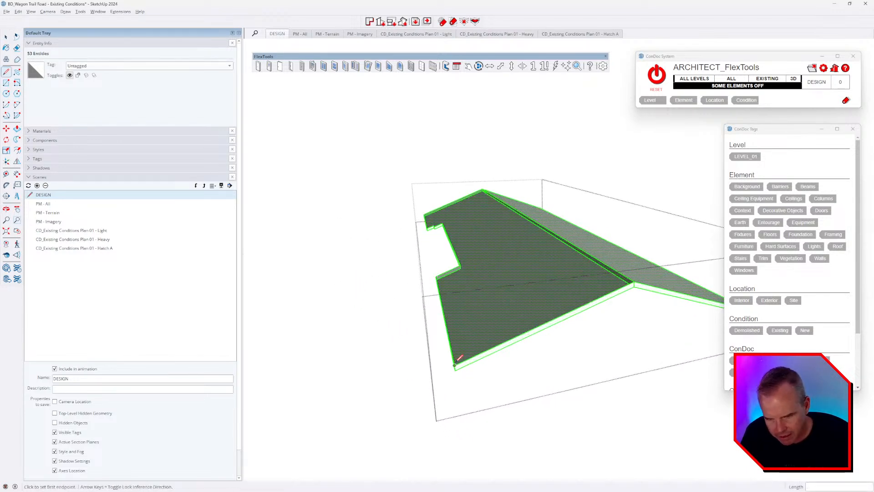
middle_click_drag(457, 363, 592, 127)
middle_click_drag(508, 319, 561, 325)
key("space")
key("Escape")
key("shift+g")
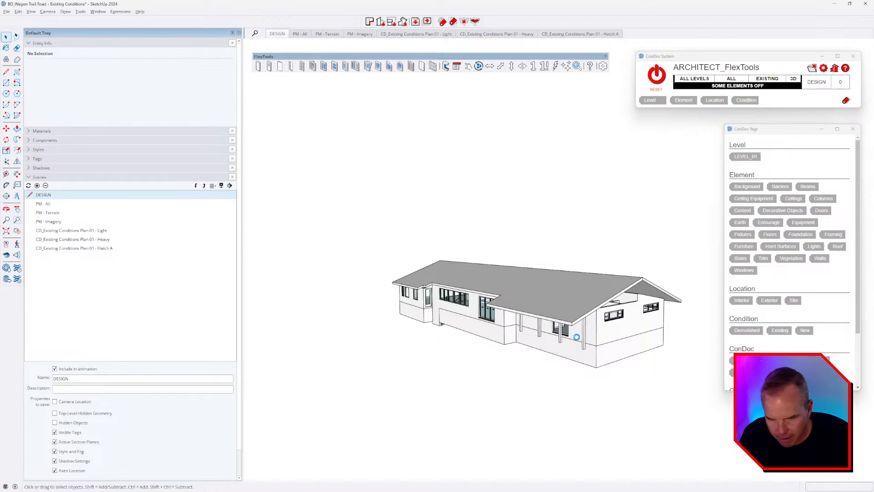
Step: Orbit around to a front view of the house
scroll(455, 290, "up", 4)
middle_click_drag(481, 313, 485, 283)
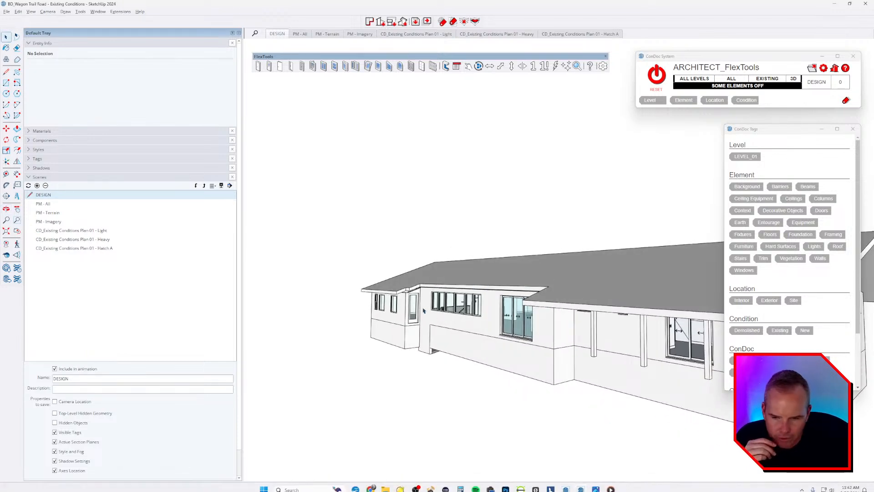
middle_click_drag(546, 343, 684, 258)
scroll(675, 285, "up", 3)
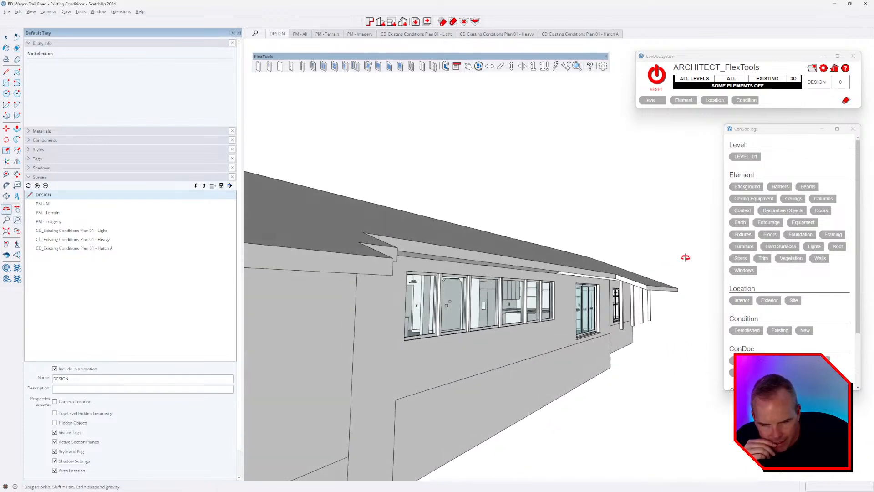
scroll(643, 279, "up", 3)
scroll(636, 294, "down", 3)
Step: Inspect the eave, kitchen windows and gable end up close, then open the patio photo
middle_click_drag(643, 279, 664, 315)
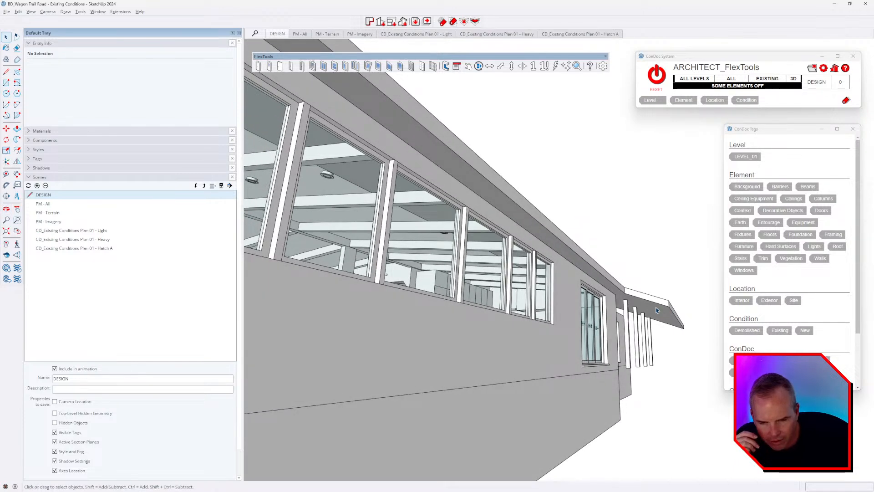
middle_click_drag(669, 302, 382, 298)
scroll(383, 296, "down", 2)
middle_click_drag(523, 297, 255, 302)
middle_click_drag(444, 303, 416, 302)
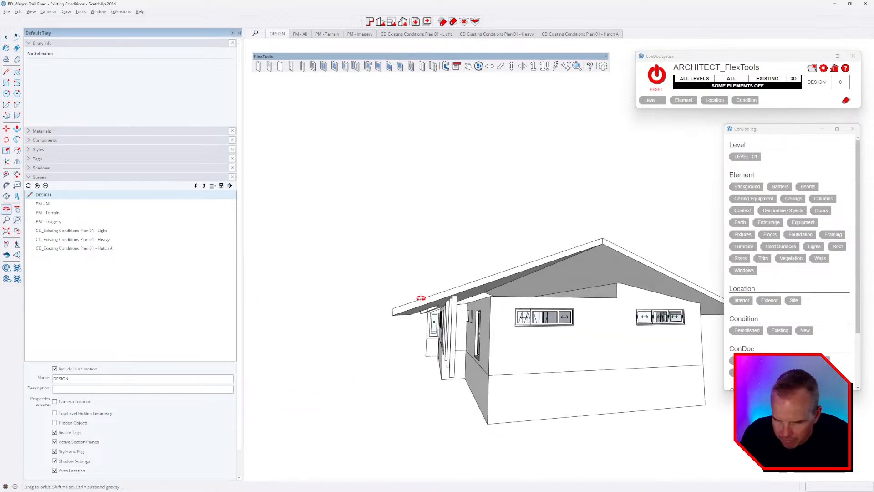
scroll(452, 298, "up", 3)
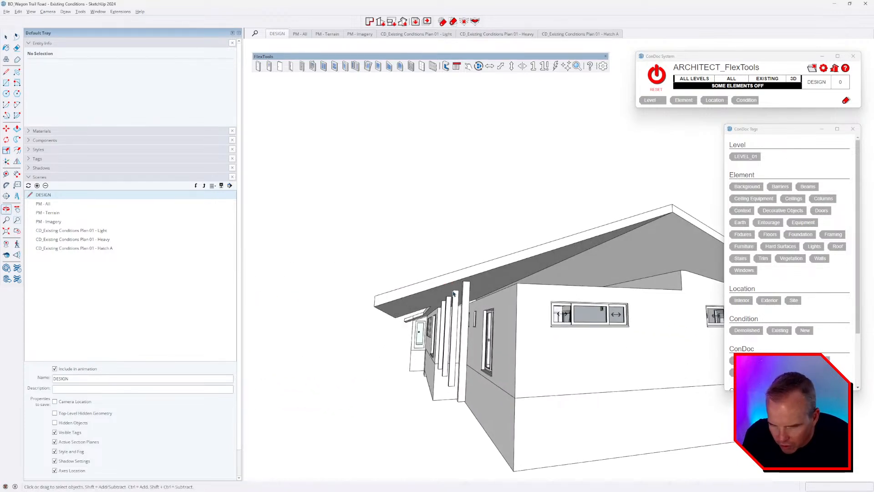
key("alt+Tab")
key("Right")
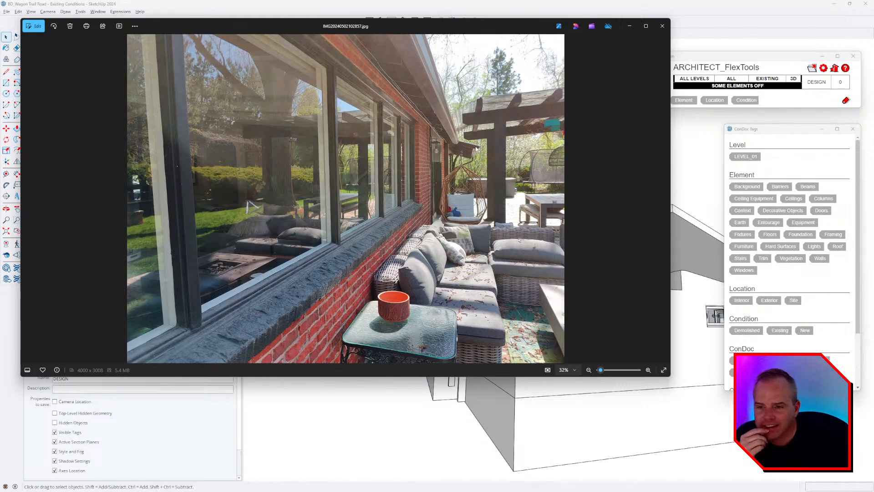
Step: Zoom the patio photo to 161% on the lantern and eave, then return to SketchUp
scroll(470, 136, "up", 8)
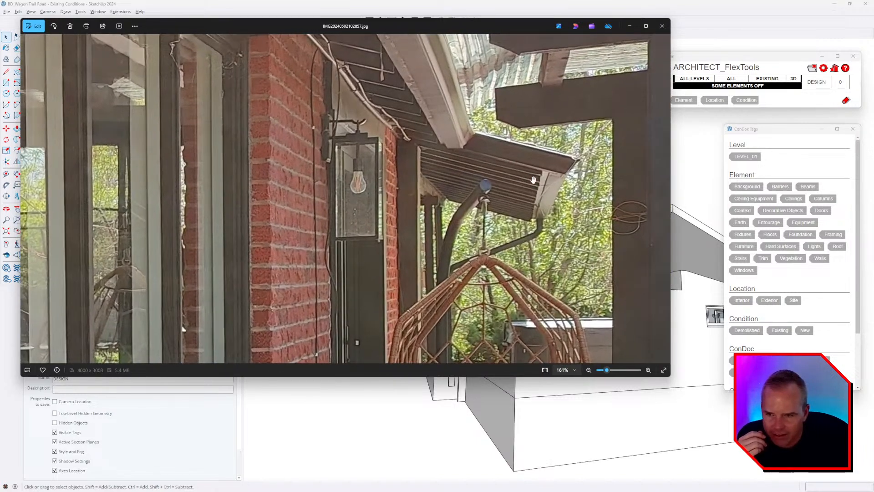
left_click_drag(532, 179, 520, 181)
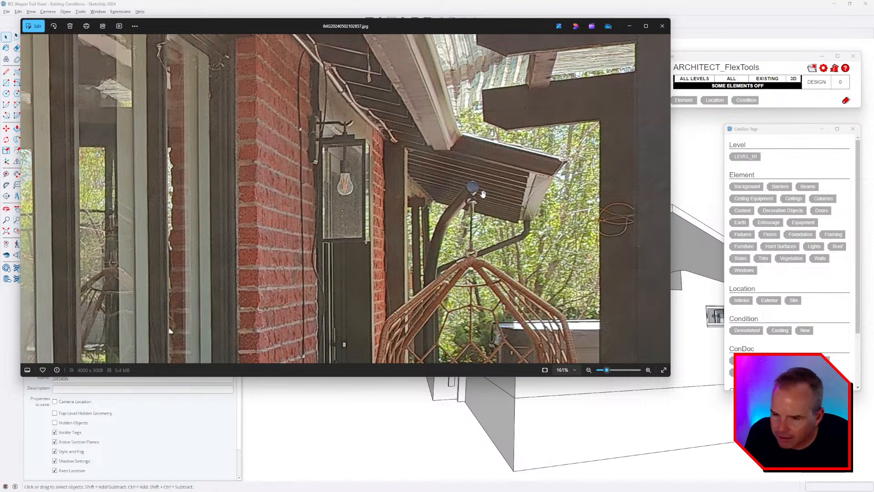
key("alt+Tab")
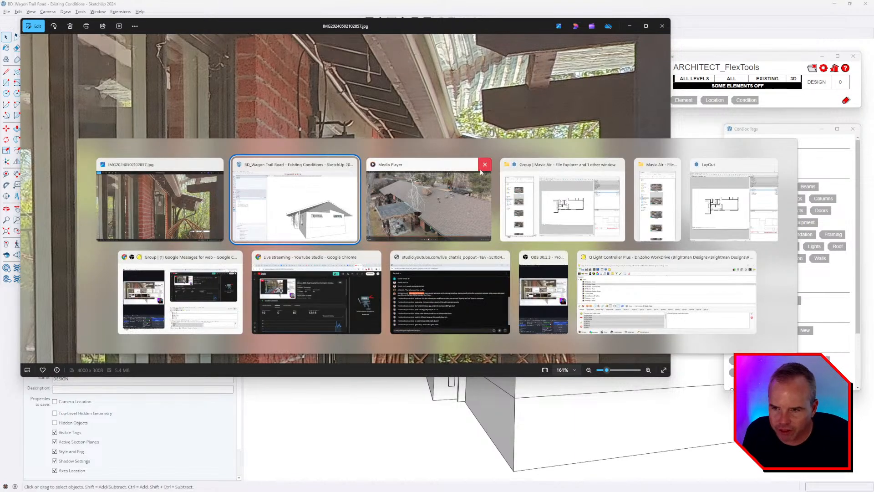
mouse_move(547, 285)
middle_mouse_down()
mouse_move(537, 303)
mouse_move(524, 304)
middle_mouse_up()
Step: Place a guide 48 inches from the porch post edge
key("t")
scroll(455, 304, "up", 5)
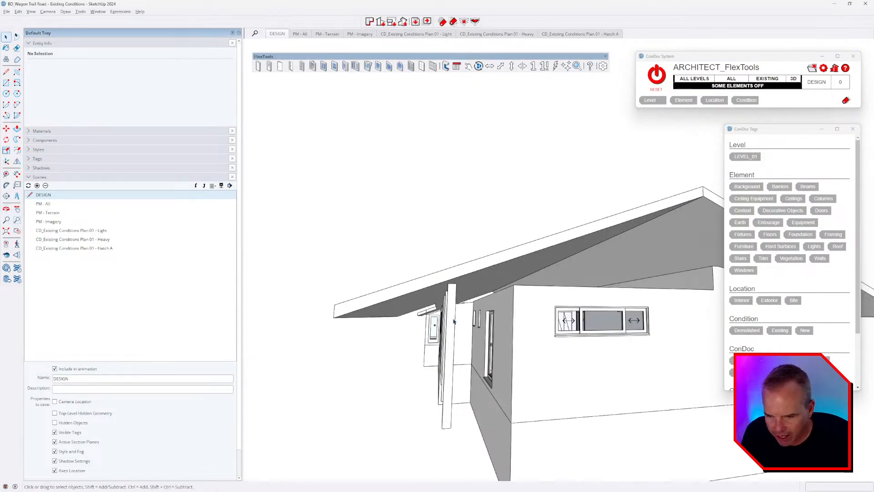
left_click(451, 300)
scroll(450, 301, "down", 4)
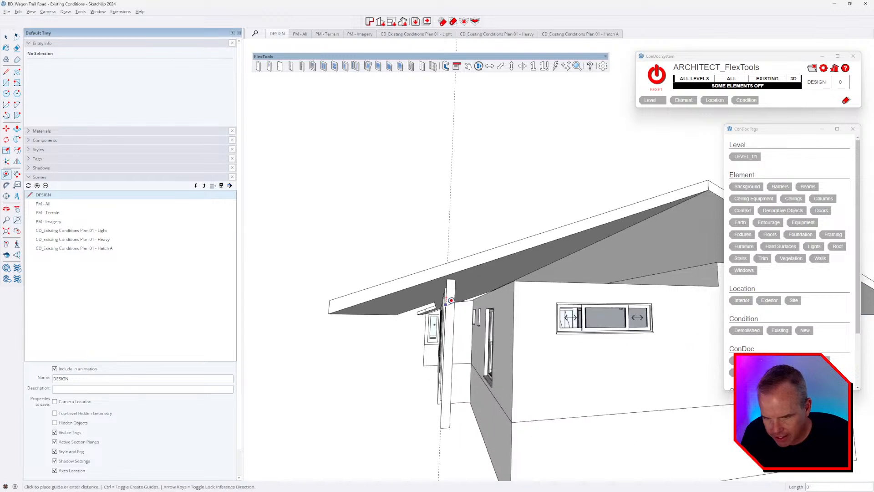
type("48")
key("Return")
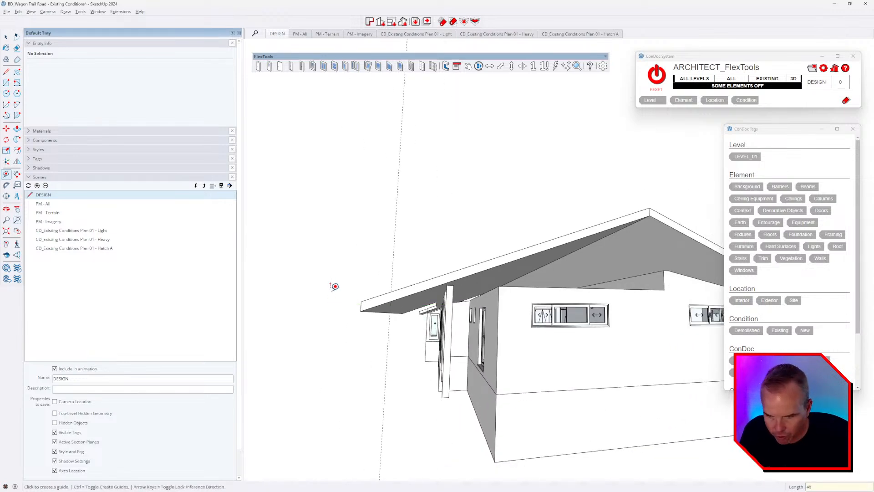
Step: Orbit above the roof and open the roof group for editing
mouse_move(426, 296)
middle_mouse_down()
mouse_move(449, 339)
mouse_move(474, 343)
mouse_move(464, 347)
middle_mouse_up()
key("l")
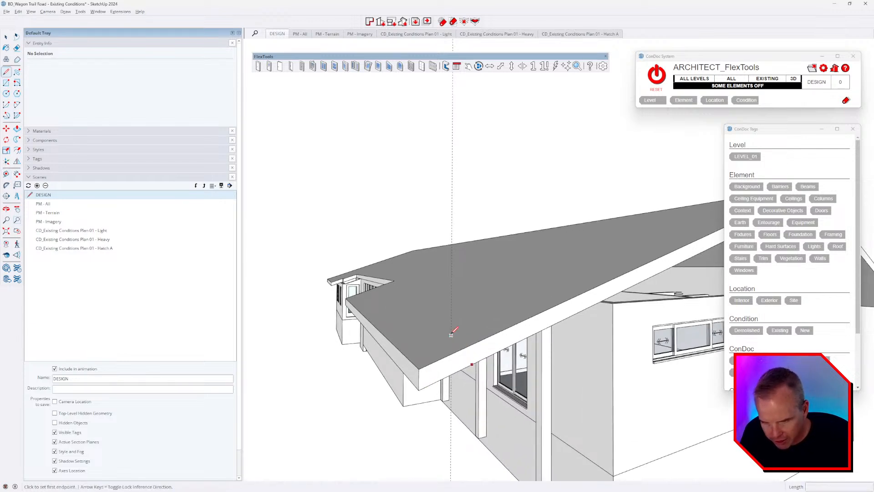
left_click(451, 335)
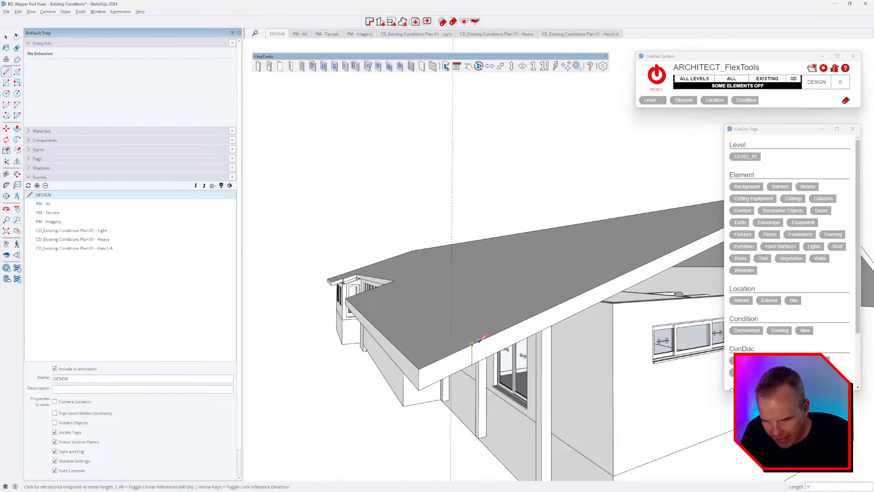
key("space")
left_click(490, 334)
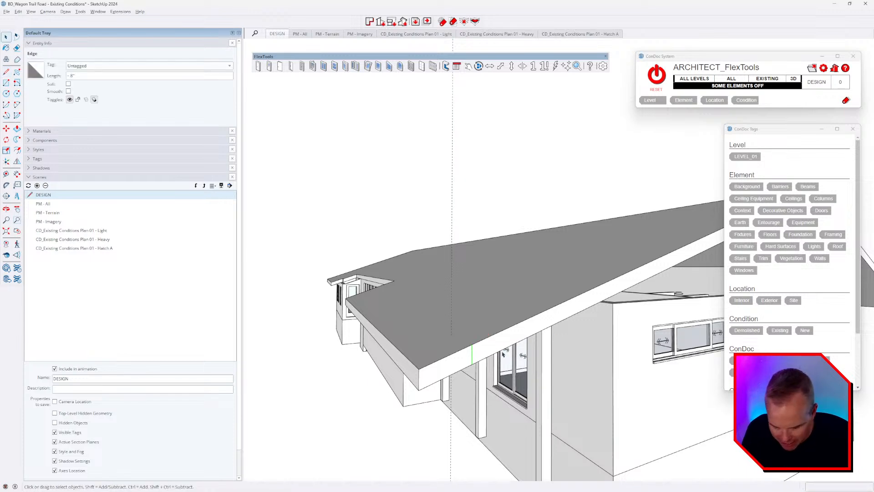
double_click(484, 353)
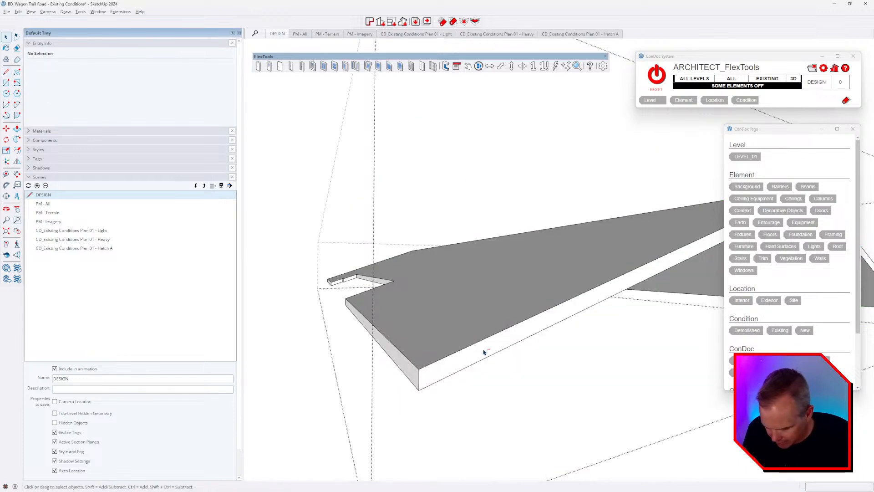
Step: Push the roof's small end face back to form a recessed step, then exit the group
left_click(484, 353)
key("p")
left_click(464, 359)
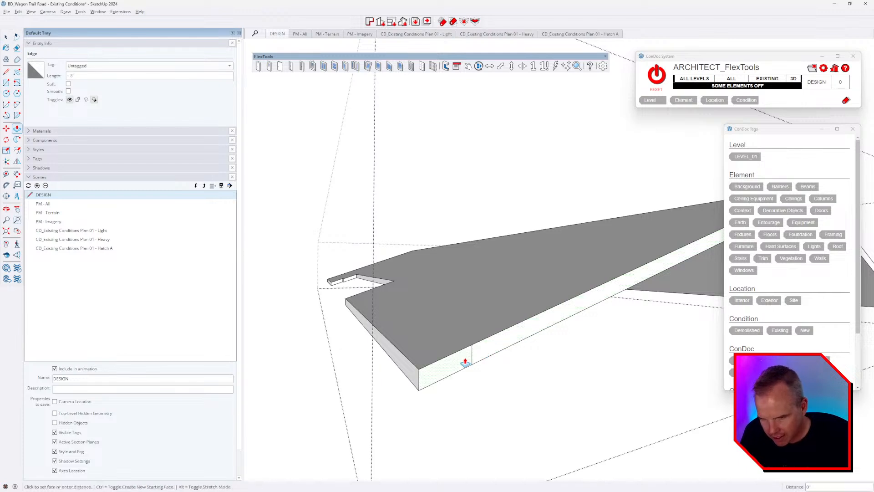
left_click(357, 298)
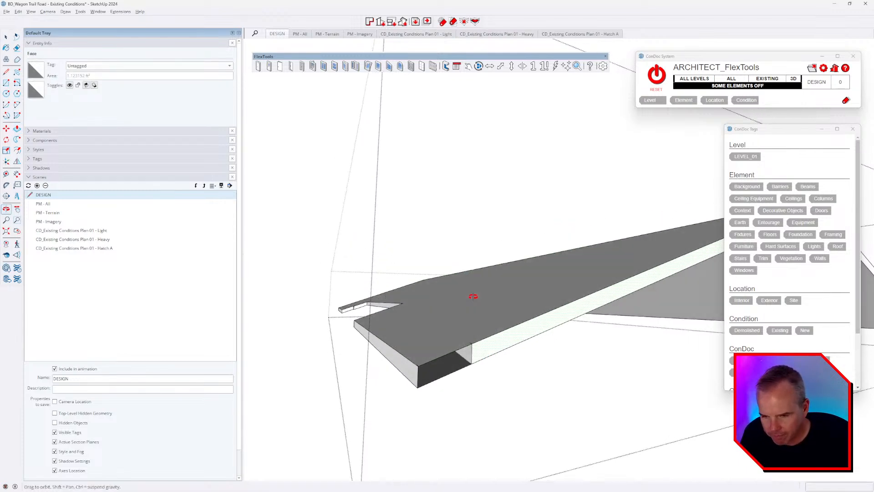
middle_click_drag(470, 297, 530, 343)
scroll(419, 311, "down", 3)
key("Escape")
scroll(453, 339, "up", 5)
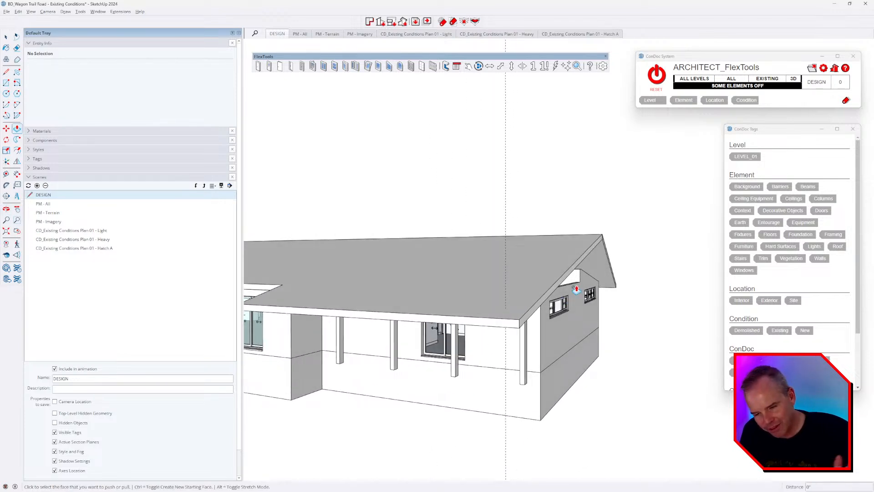
Step: Orbit around to the porch roof and start a guide along its eave
middle_click_drag(577, 289, 461, 259)
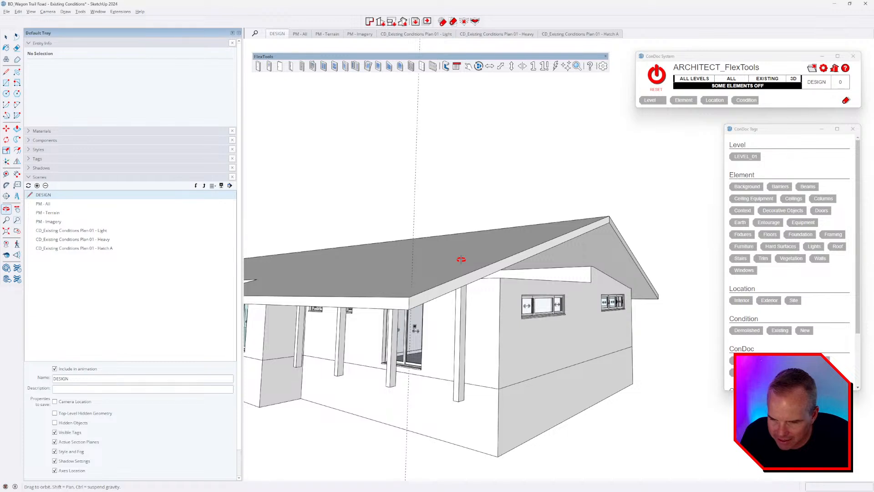
key("p")
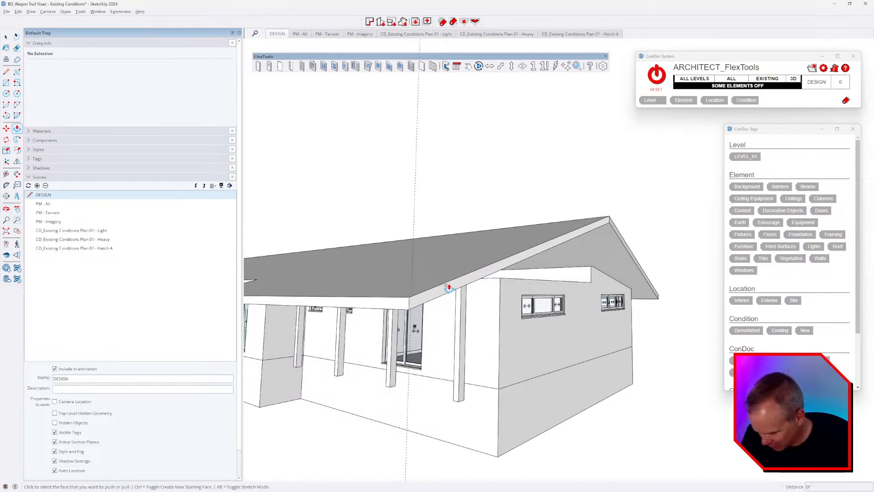
middle_click_drag(427, 289, 456, 296)
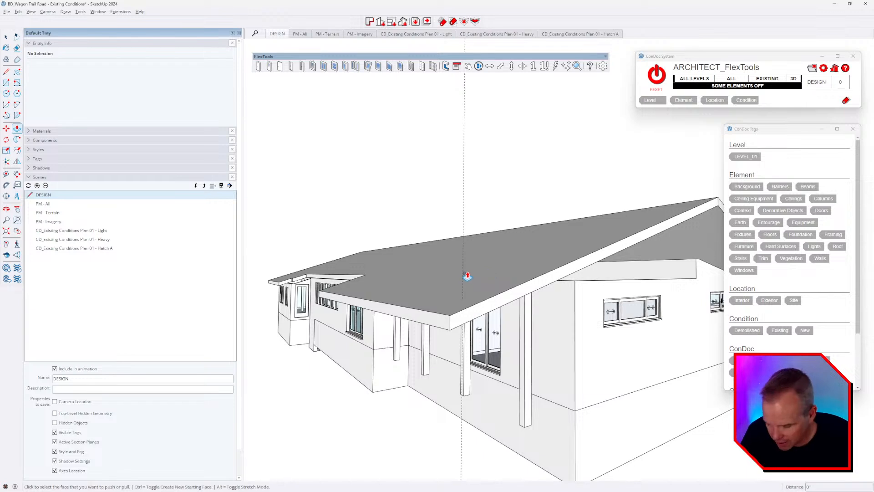
key("t")
left_click(430, 309)
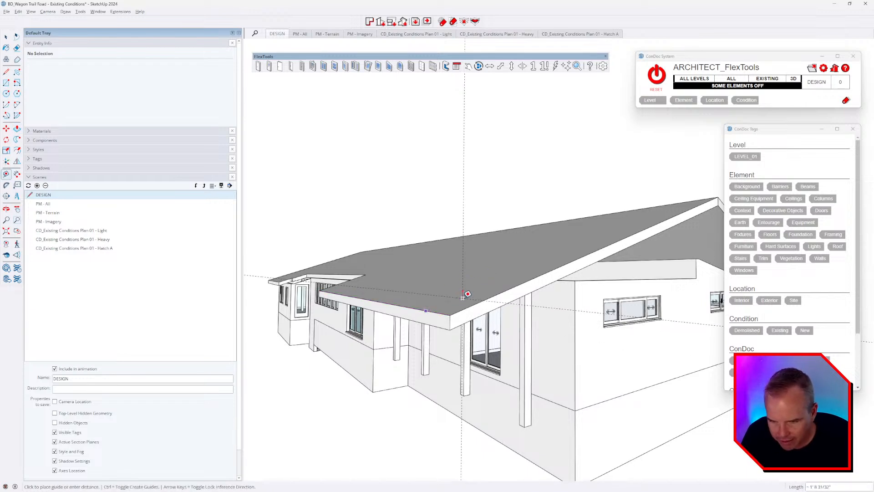
Step: Switch to top view and turn on the toolbar holding the cut-line tool
key("F2")
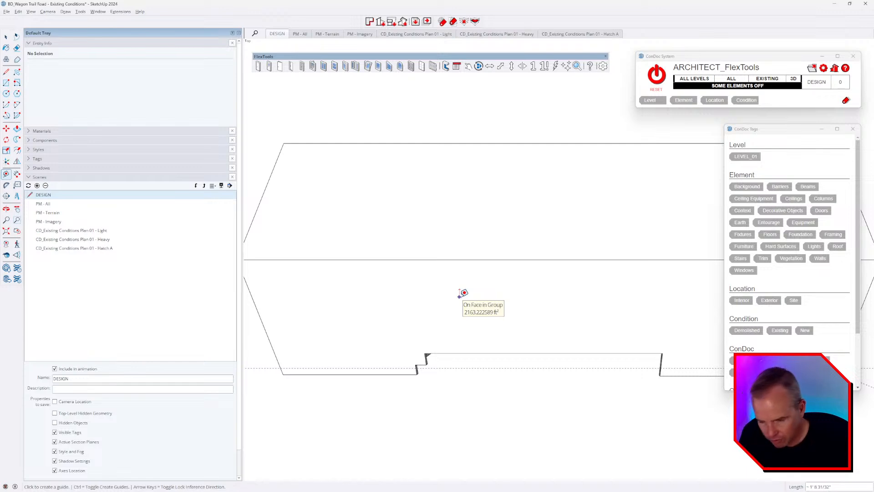
scroll(462, 293, "down", 2)
scroll(462, 293, "down", 5)
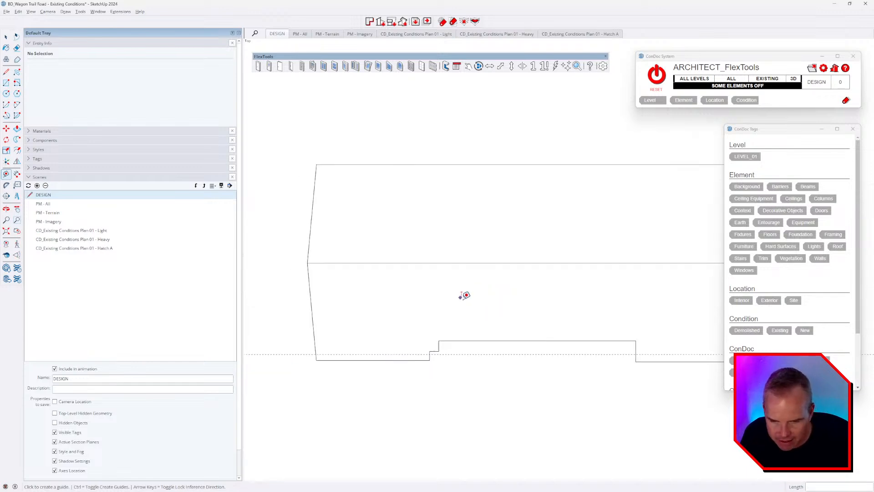
middle_click_drag(567, 312, 493, 293, "shift")
scroll(575, 312, "up", 5)
scroll(575, 311, "up", 2)
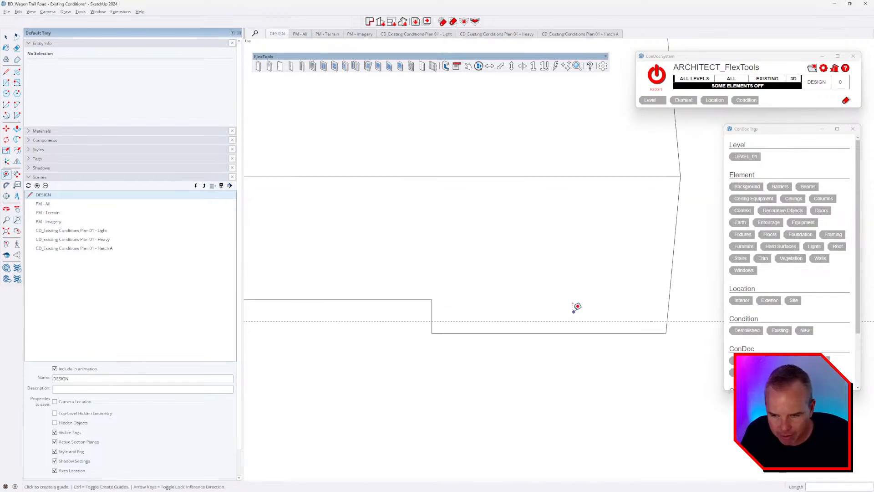
right_click(361, 68)
left_click(388, 474)
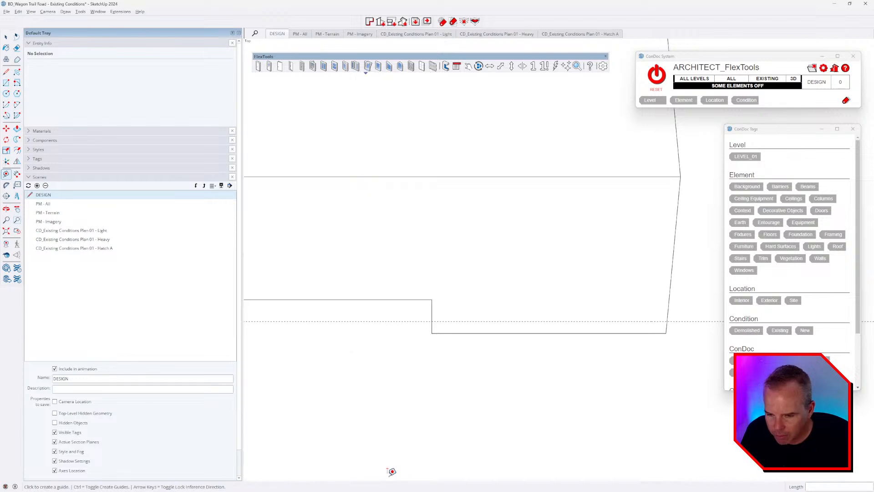
left_click(280, 103)
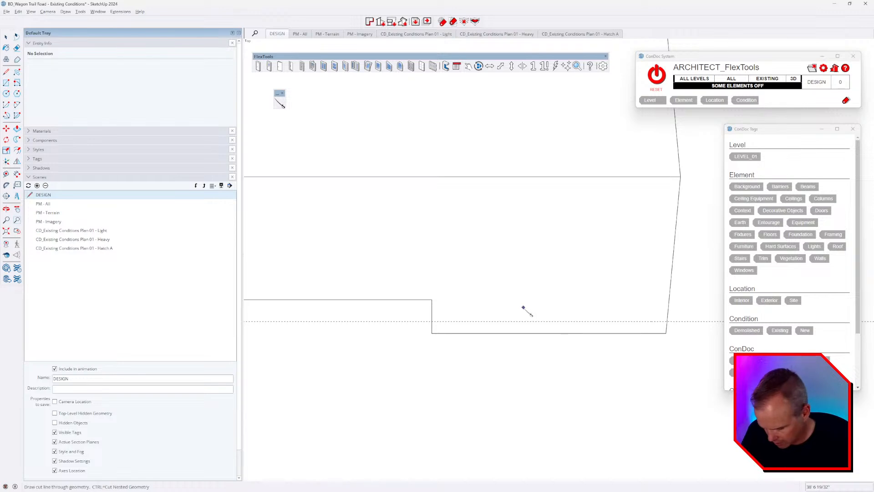
Step: Open the roof group and start a cut line at the roof edge
key("space")
left_click(519, 302)
double_click(485, 303)
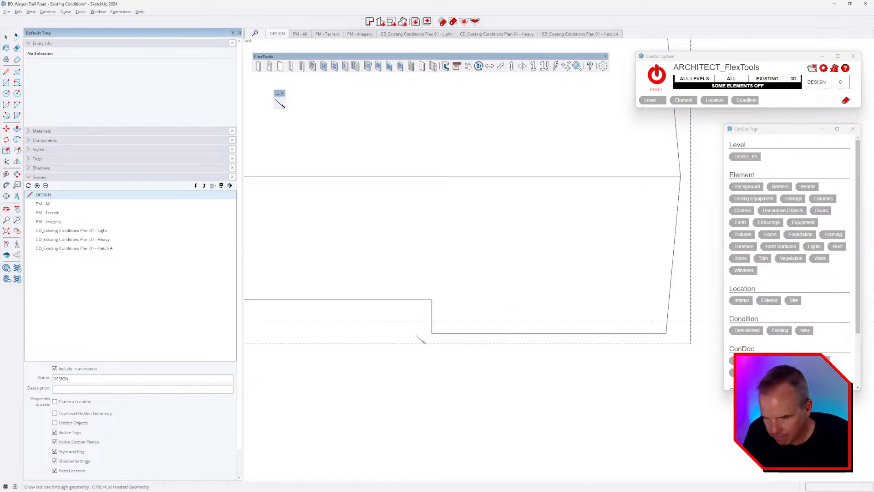
scroll(408, 321, "down", 1)
left_click(408, 321)
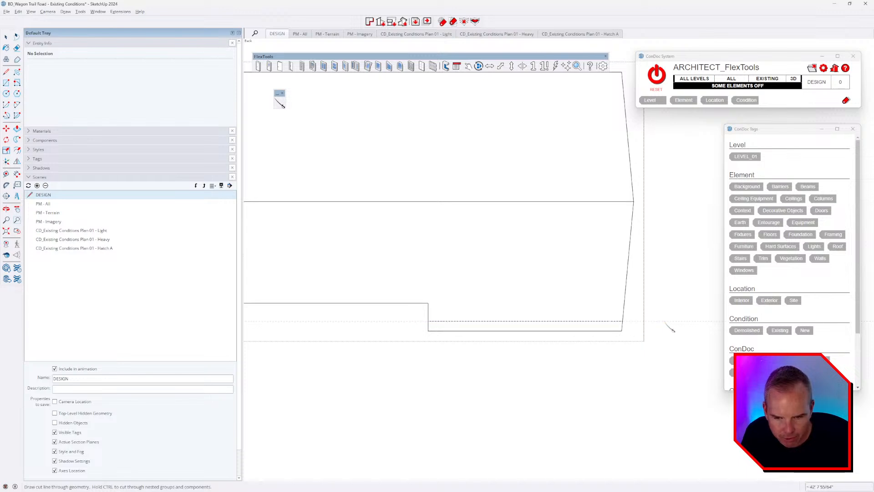
middle_click_drag(659, 433, 342, 158)
scroll(521, 259, "up", 3)
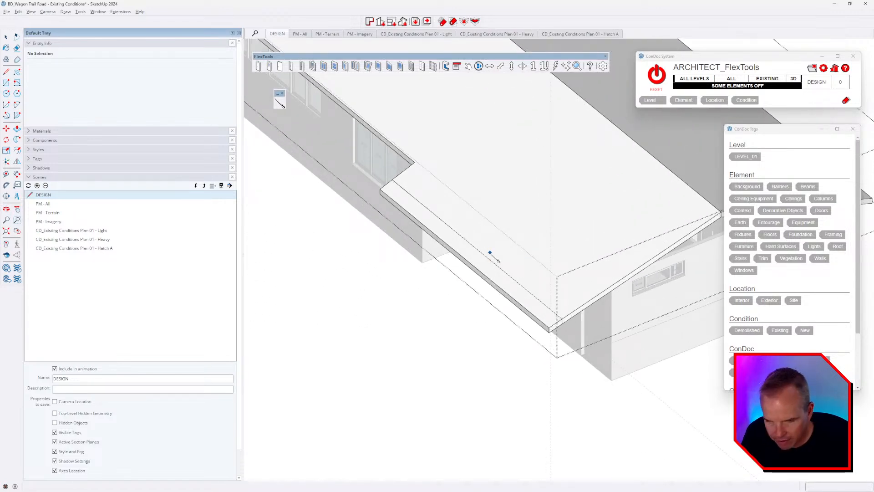
key("ctrl+1")
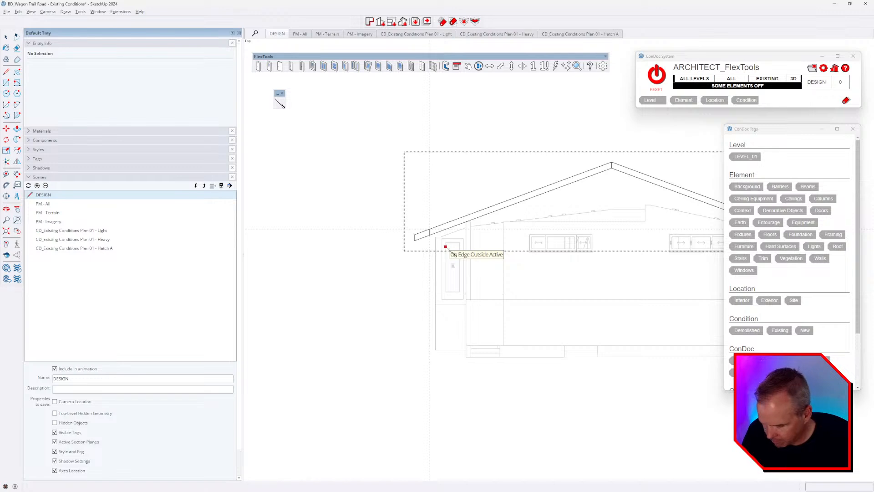
Step: In top view, select only the roof's bottom eave strip and orbit to inspect it
left_click(446, 243)
key("ctrl+1")
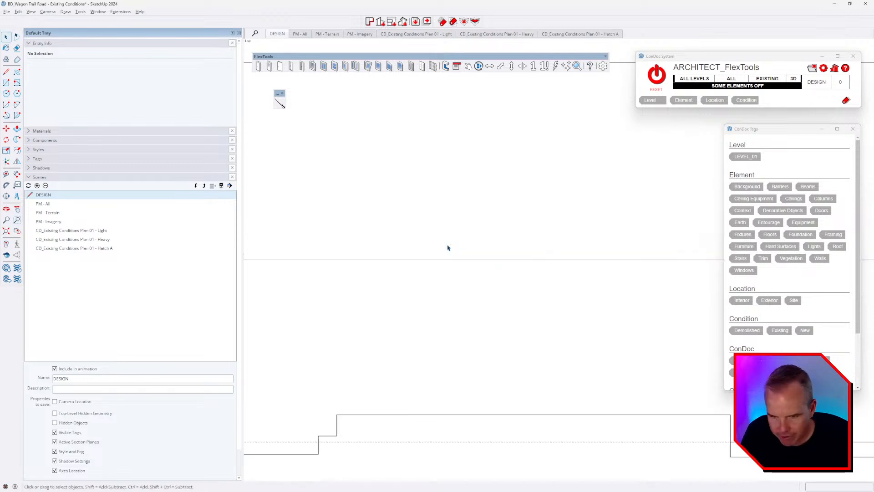
scroll(449, 248, "down", 5)
middle_click_drag(582, 316, 492, 293, "shift")
scroll(544, 302, "up", 3)
left_click(553, 304)
triple_click(553, 305)
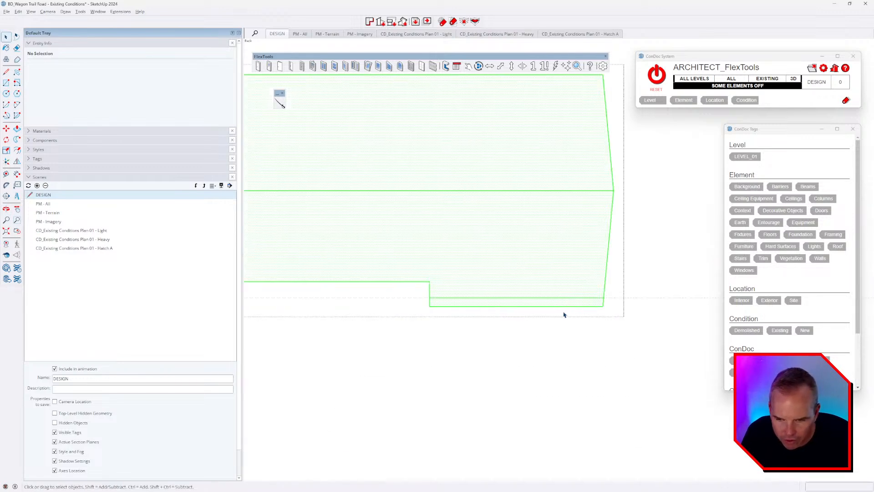
left_click_drag(368, 302, 374, 306)
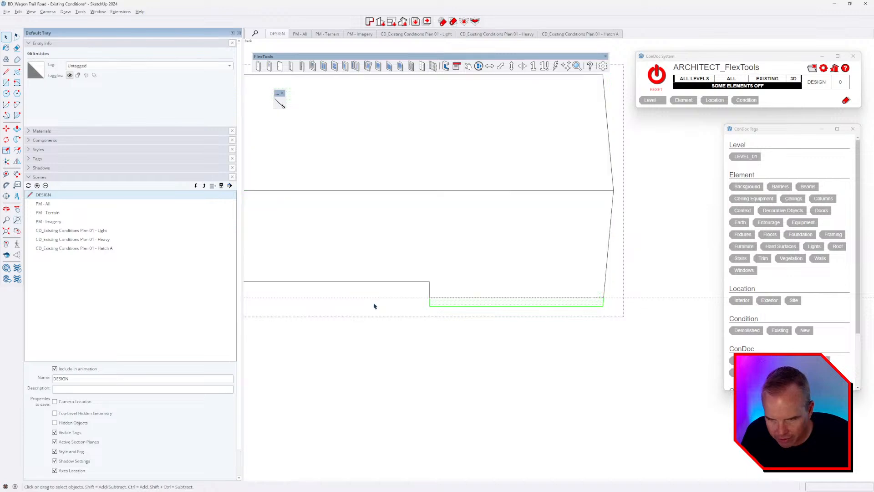
middle_click_drag(589, 306, 549, 240)
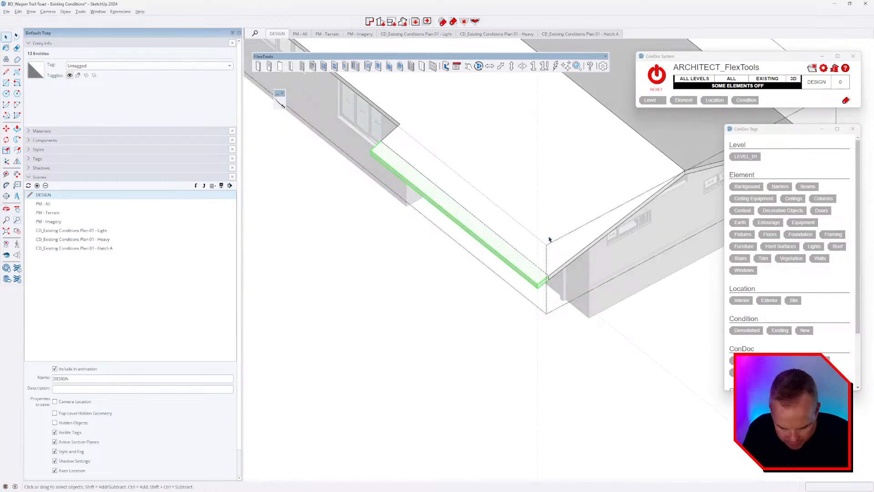
scroll(549, 240, "up", 4)
Step: Click ConDoc RESET to show all hidden elements, then zoom out around the exterior
key("l")
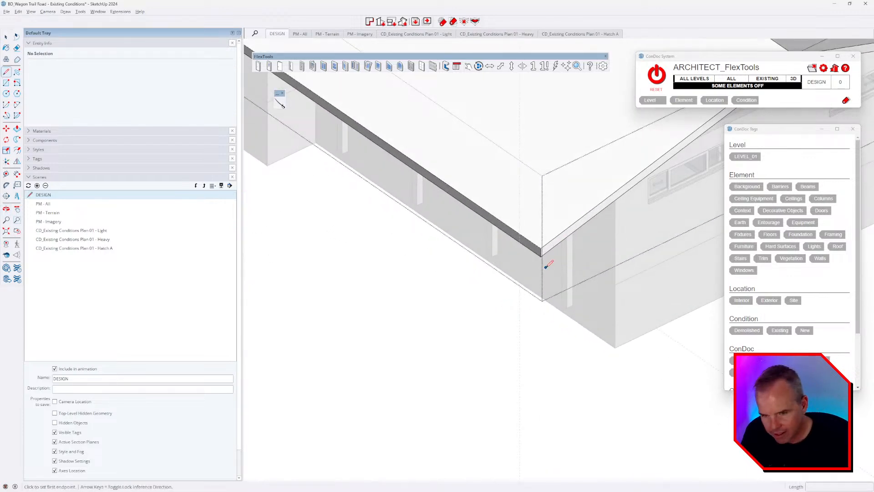
scroll(542, 253, "down", 3)
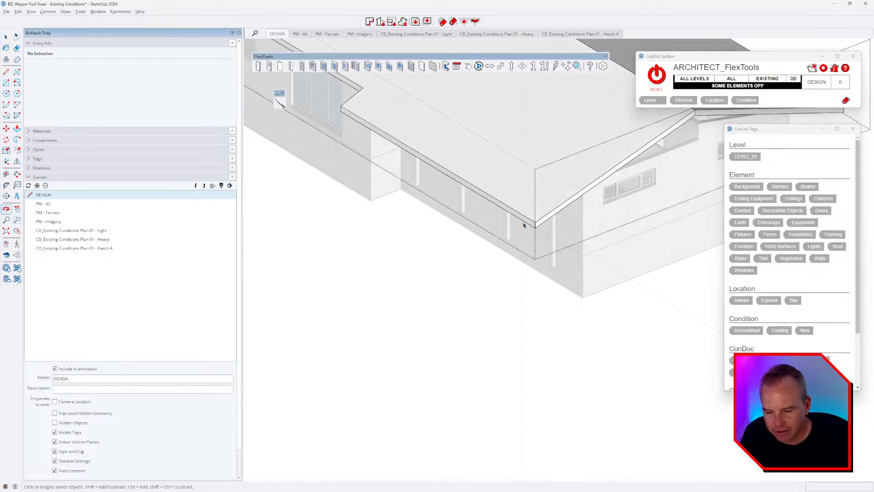
key("space")
left_click(656, 75)
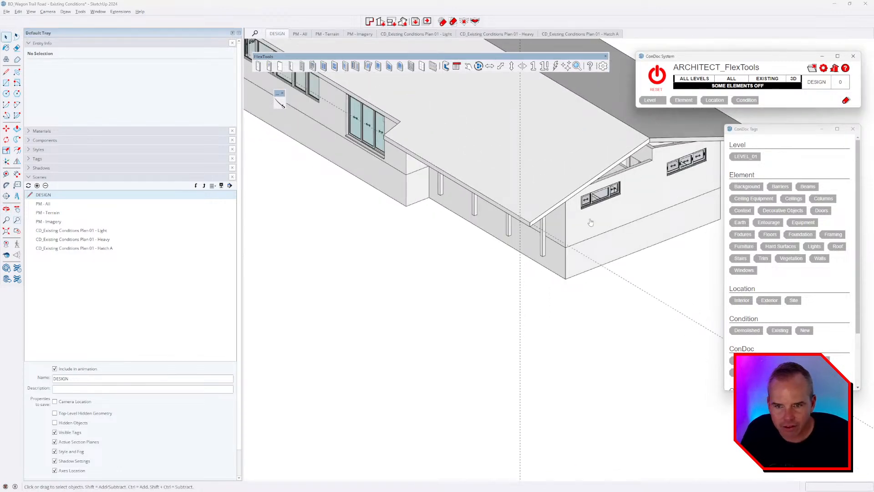
scroll(552, 289, "down", 4)
middle_click_drag(552, 288, 473, 214)
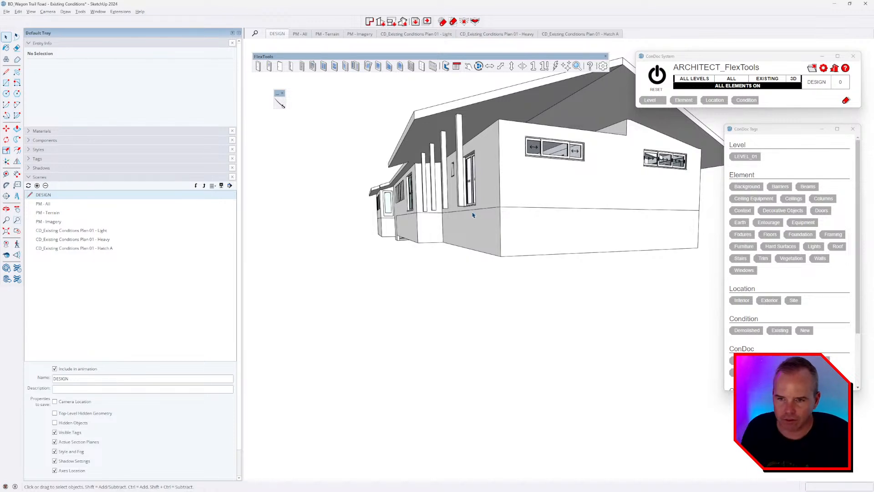
Step: Tag the roof group Roof and Exterior in ConDoc Tags, then hide it with the ConDoc eraser
middle_click_drag(556, 193, 501, 220)
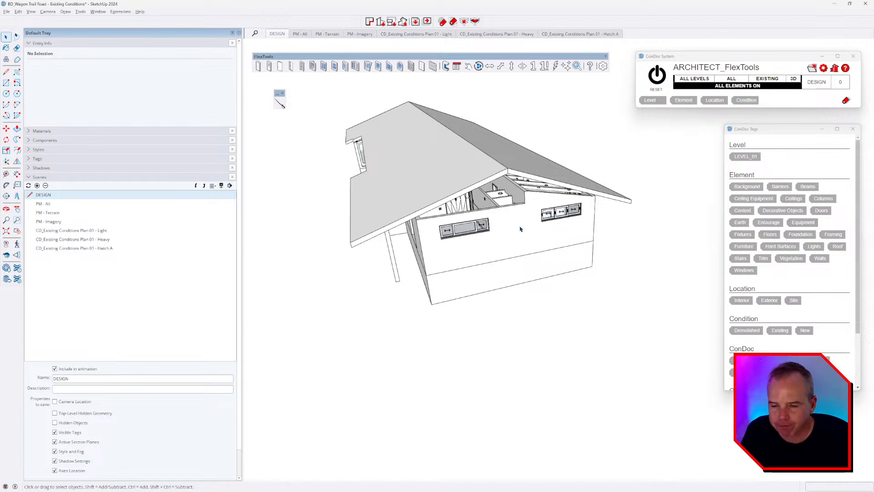
middle_click_drag(520, 229, 542, 197)
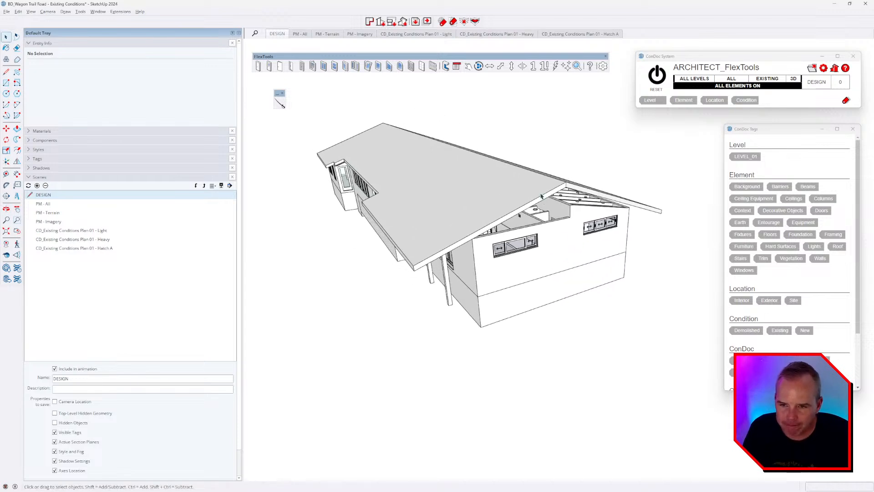
left_click(745, 156)
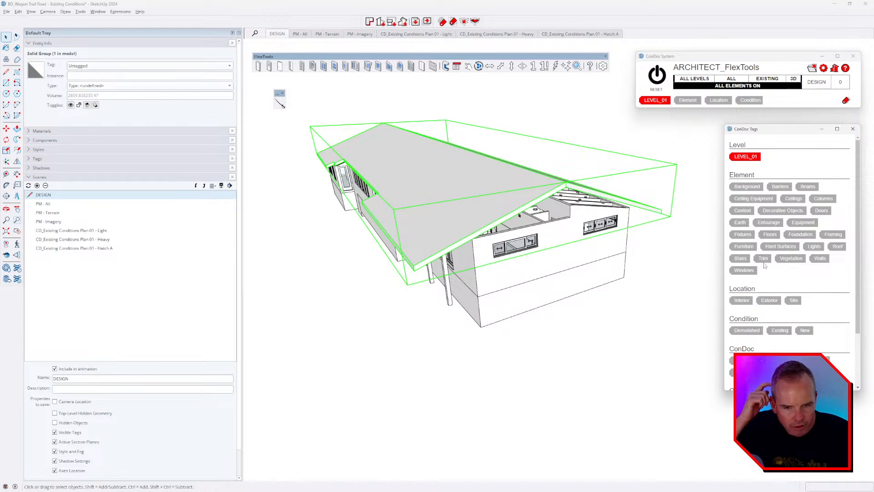
left_click(837, 246)
left_click(769, 300)
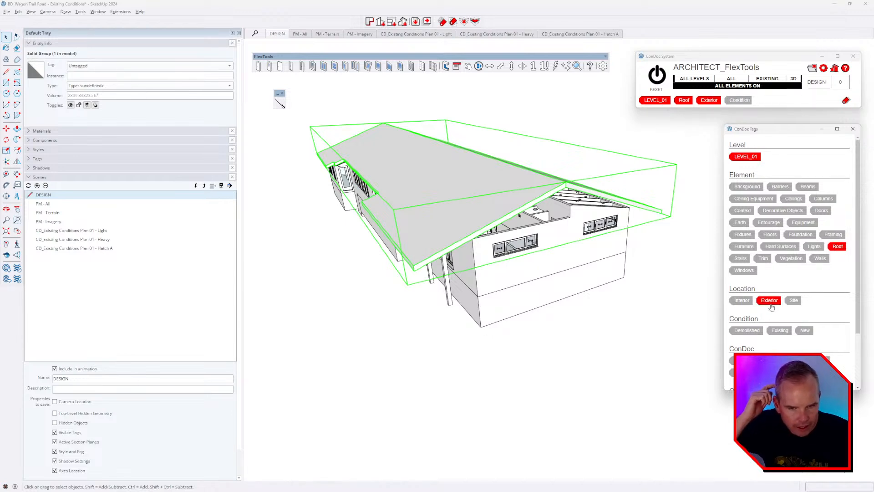
left_click(690, 332)
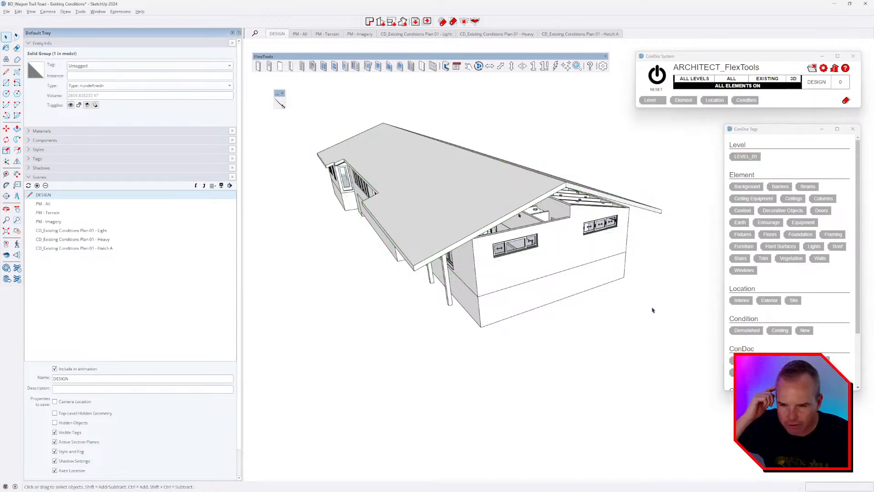
key("e")
left_click(569, 191)
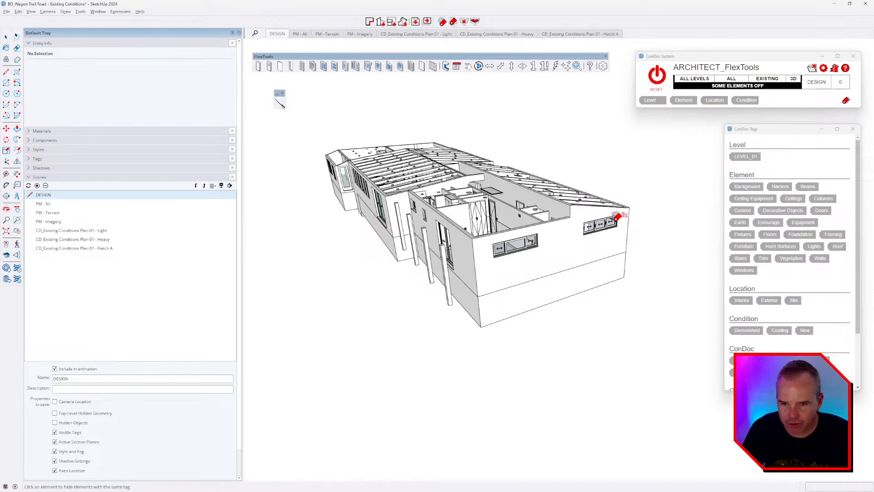
Step: Select the wall group and isolate it with Element Tag Isolate
key("space")
mouse_move(588, 250)
middle_mouse_down()
mouse_move(577, 262)
mouse_move(604, 284)
middle_mouse_up()
middle_click_drag(504, 299, 634, 231)
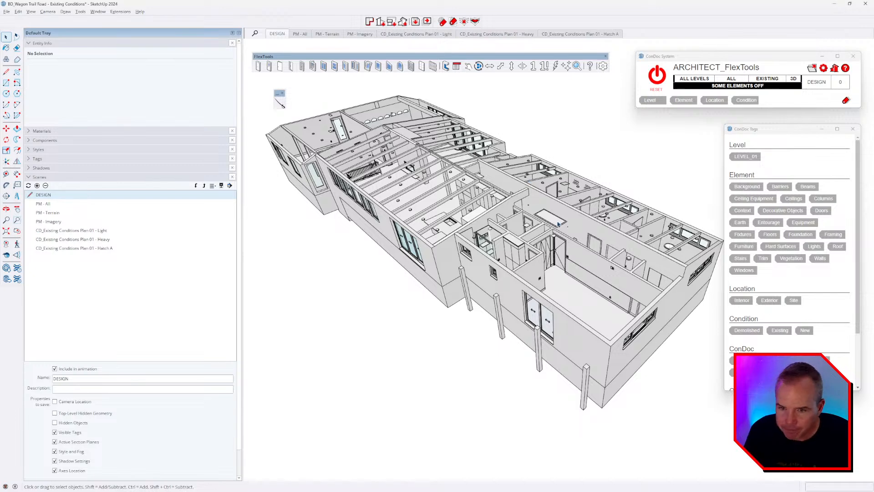
left_click(529, 180)
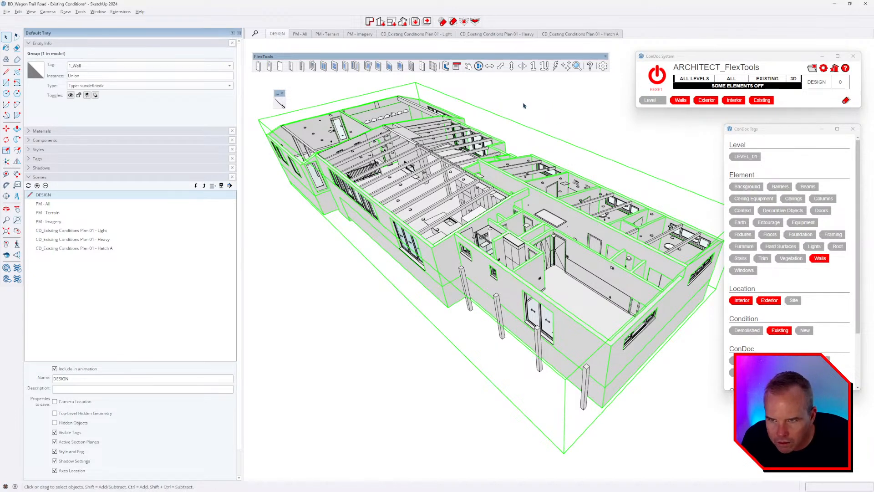
left_click(453, 22)
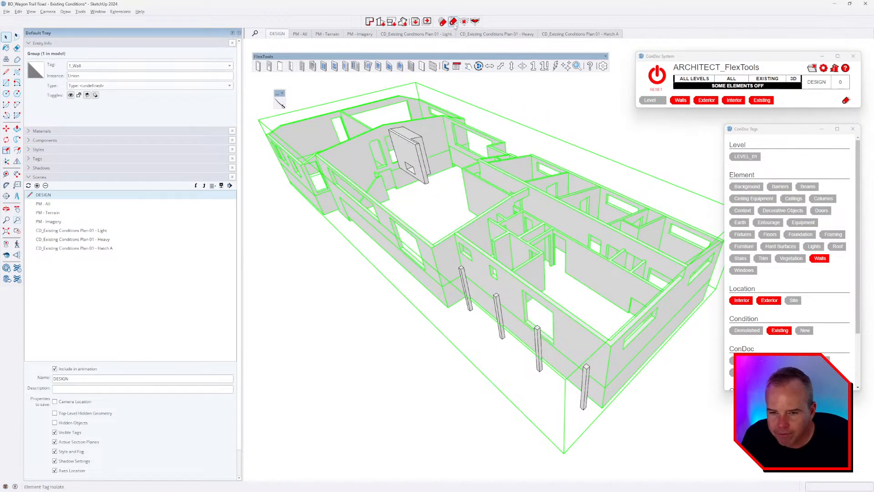
left_click(558, 96)
Step: Open the wall group for editing and bring up Camera > Standard Views
middle_click_drag(517, 287, 626, 331)
scroll(592, 296, "down", 2)
scroll(591, 296, "up", 1)
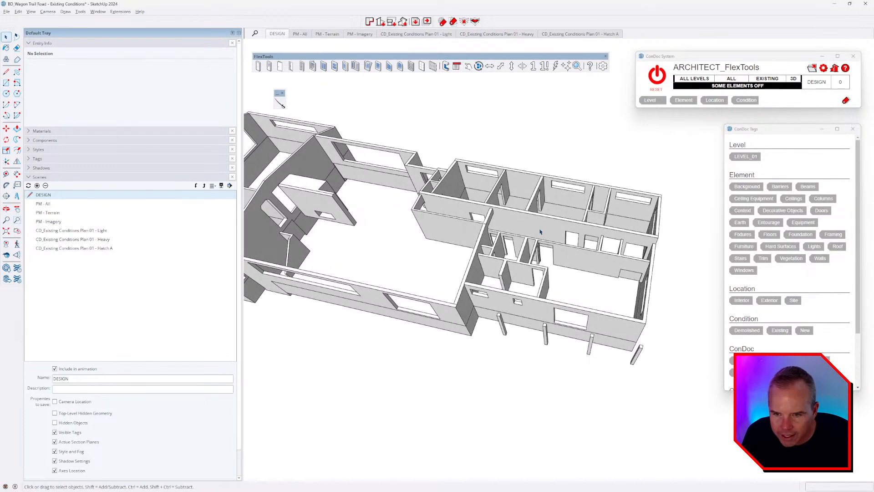
double_click(538, 225)
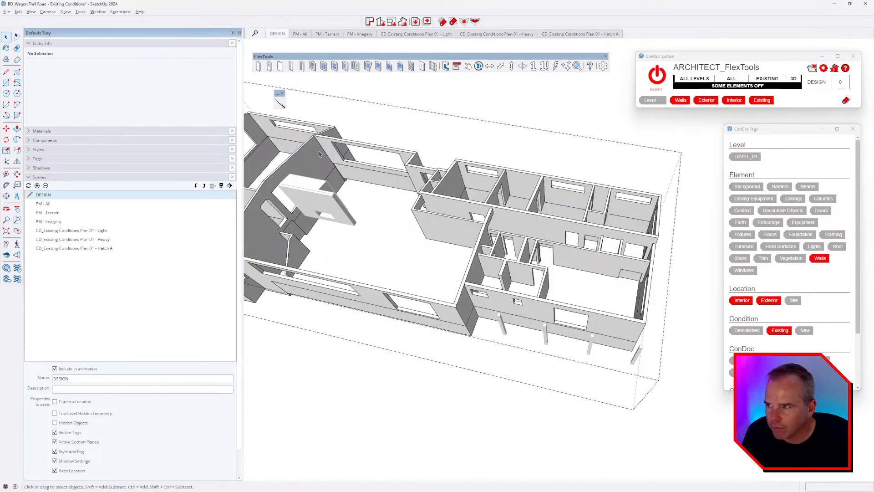
left_click(53, 12)
mouse_move(119, 38)
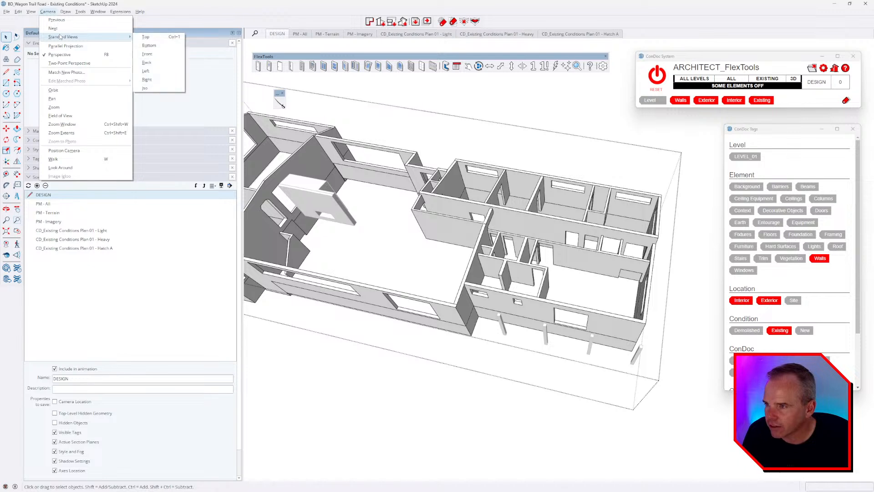
Step: Set the camera to Top view with Parallel Projection
left_click(179, 39)
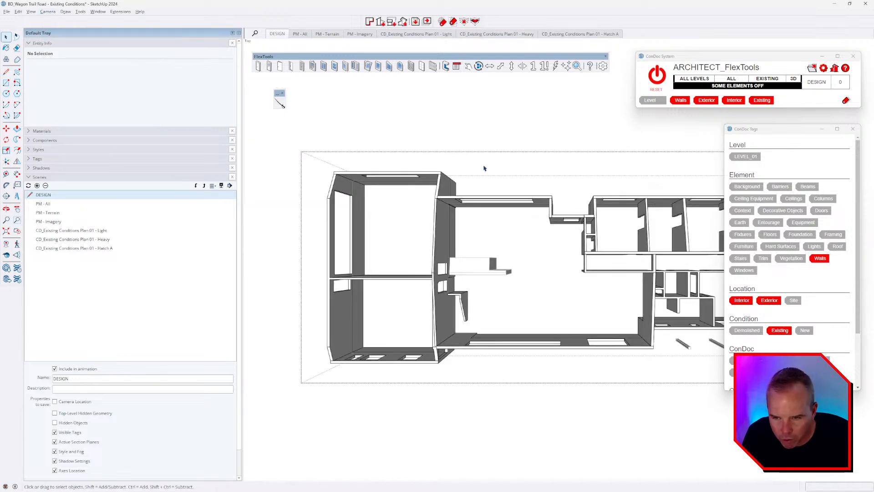
left_click(48, 12)
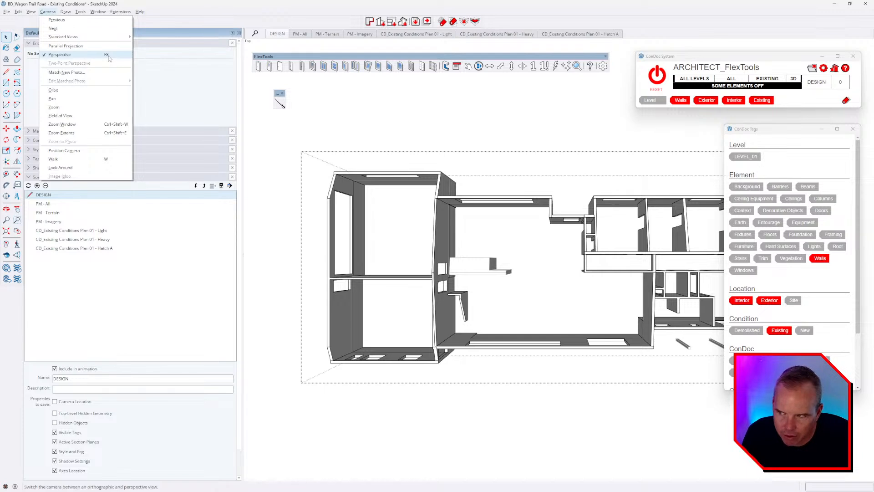
left_click(59, 54)
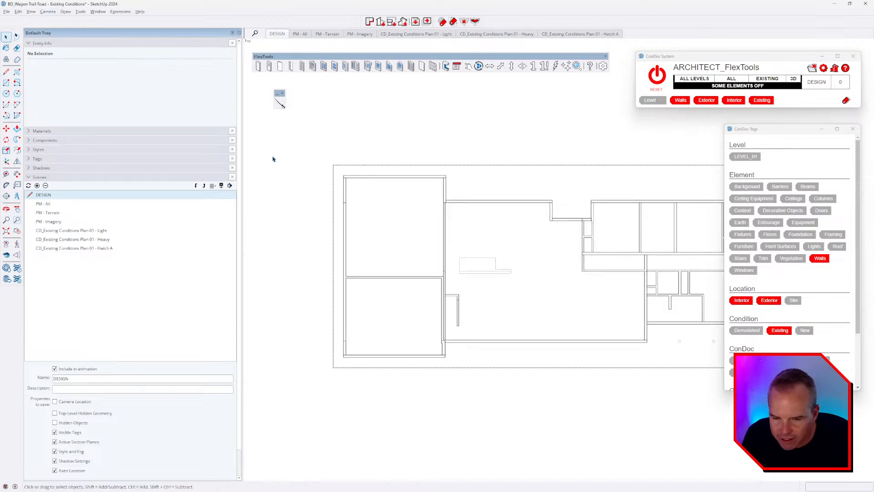
scroll(272, 153, "down", 2)
scroll(663, 228, "up", 1)
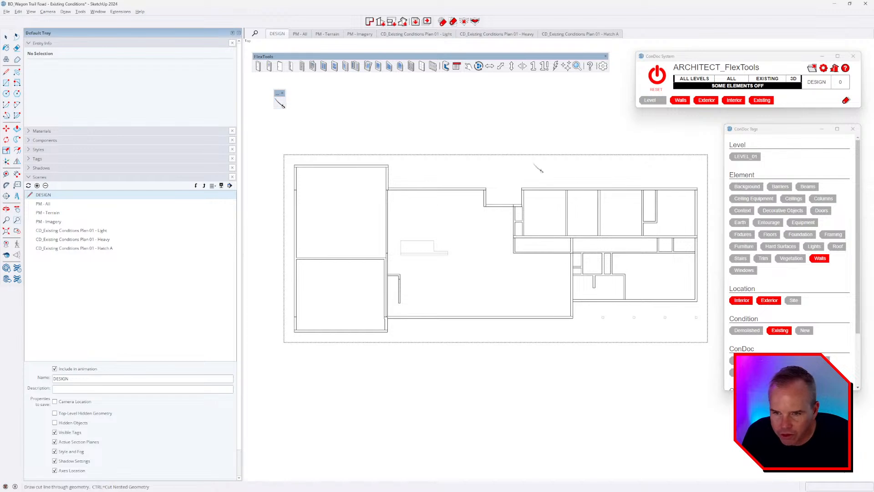
scroll(546, 210, "up", 3)
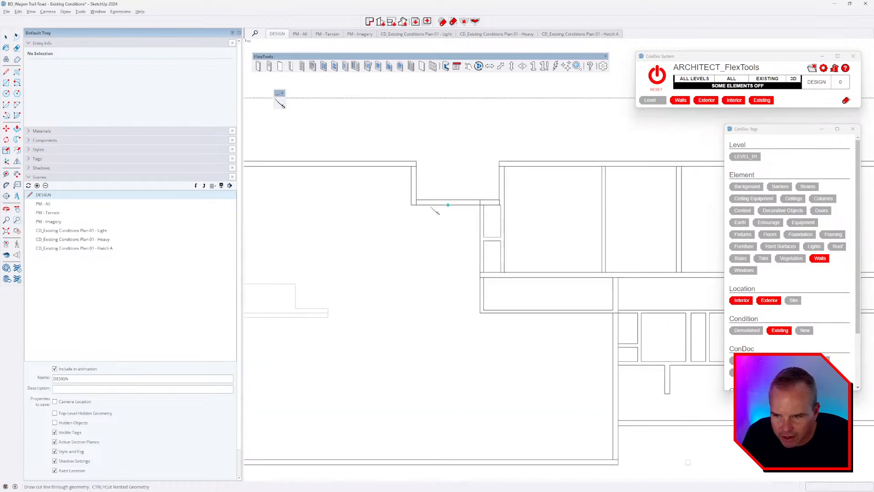
Step: Cut a line from the right block's inner corner across to the wall's end corner
left_click(416, 205)
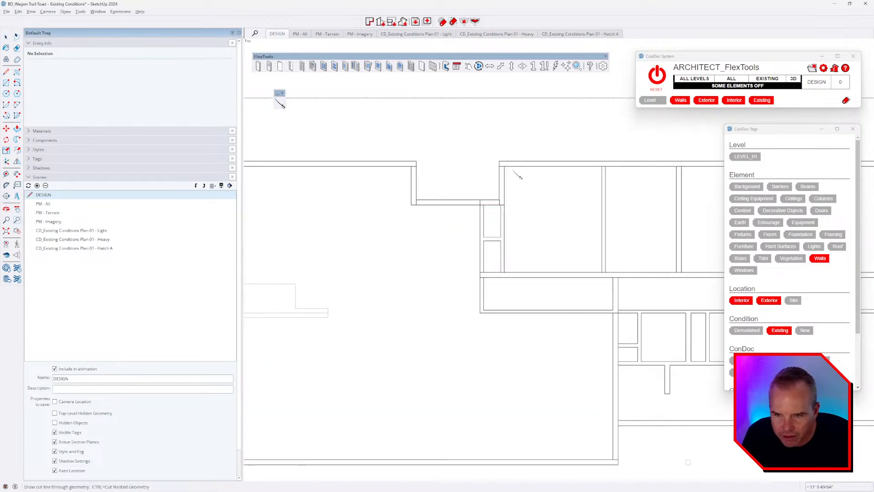
left_click(504, 166)
scroll(511, 171, "down", 3)
scroll(687, 178, "up", 2)
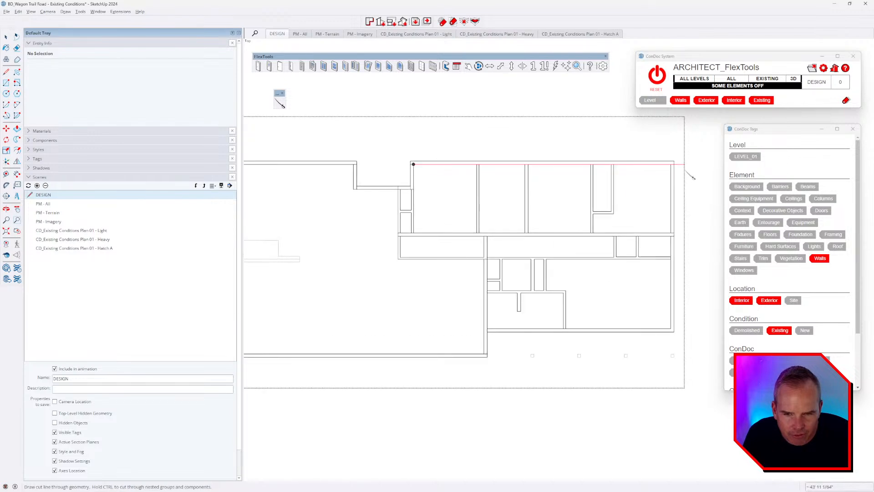
left_click(677, 172)
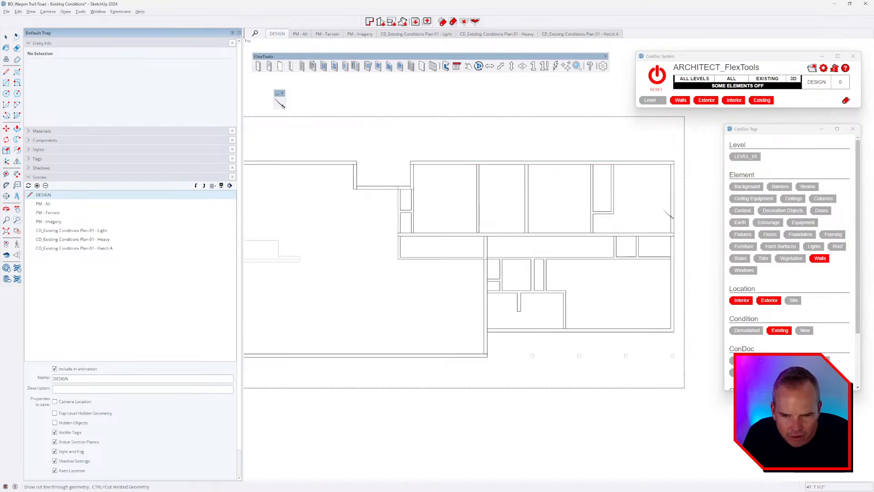
Step: Cut down the right wall from its inner top corner, then along the bottom wall to its left corner
left_click(670, 223)
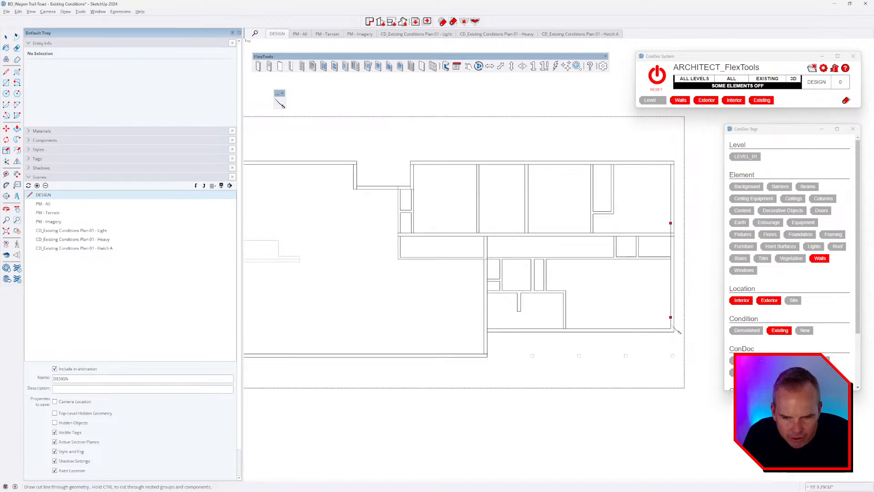
key("Escape")
left_click(670, 165)
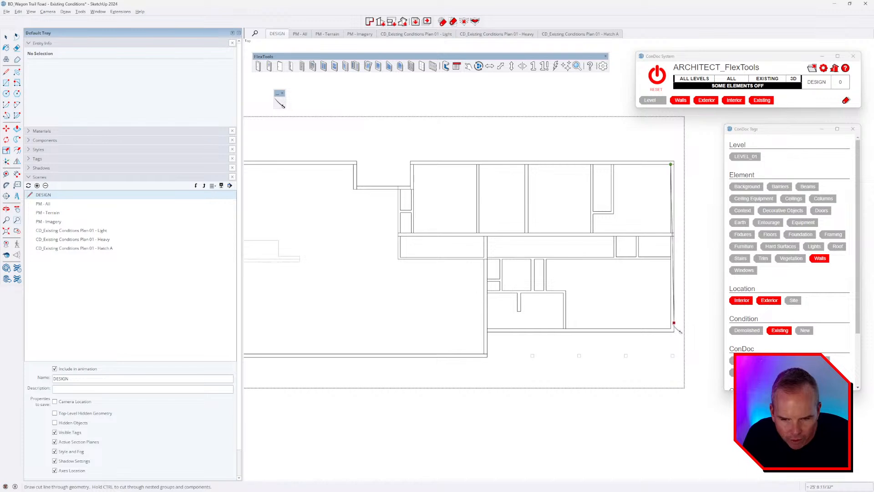
left_click(678, 330)
left_click(676, 331)
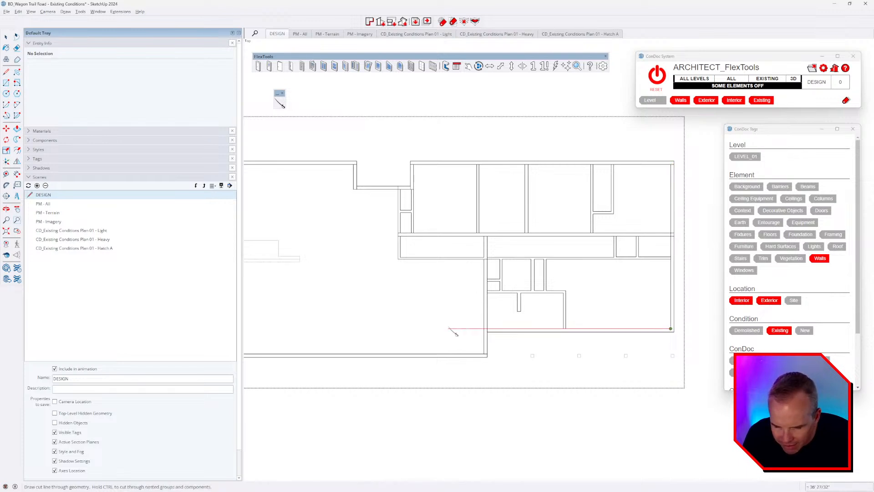
left_click(487, 328)
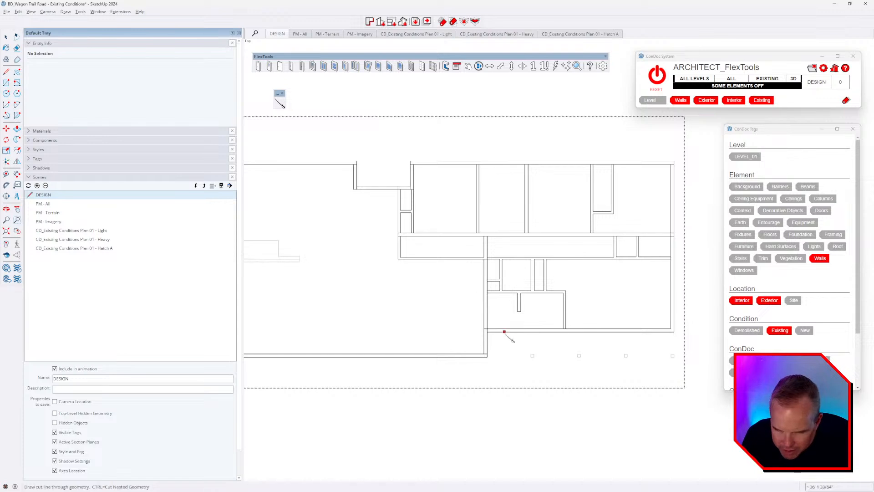
Step: Cut the left exterior wall from lower-left to upper-left corner, then select the left rooms' walls
scroll(628, 295, "down", 2)
scroll(531, 319, "up", 2)
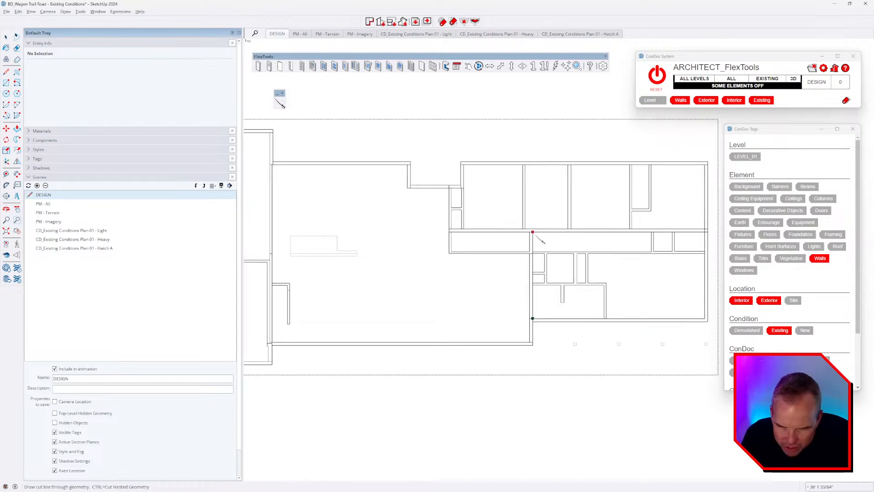
scroll(532, 290, "down", 2)
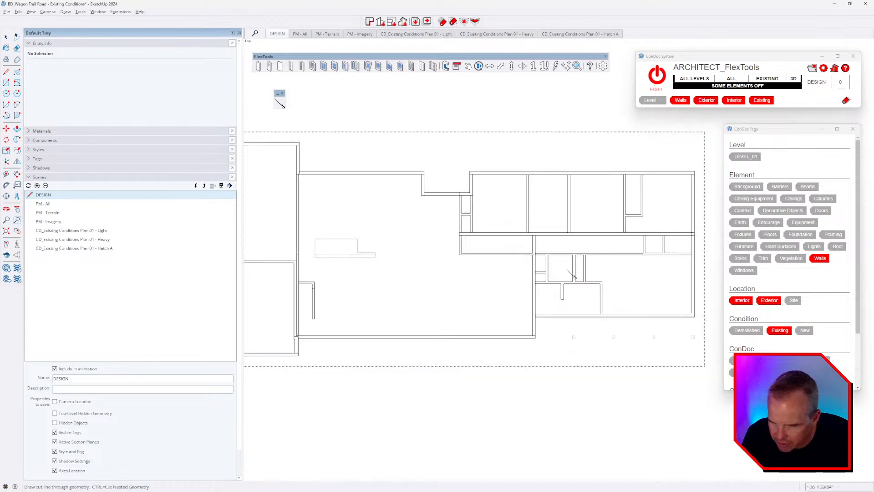
scroll(400, 296, "up", 4)
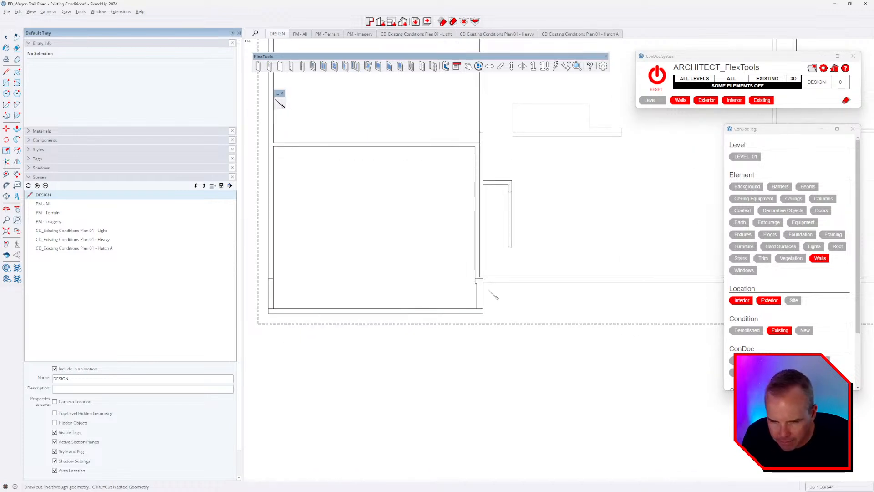
scroll(493, 291, "up", 2)
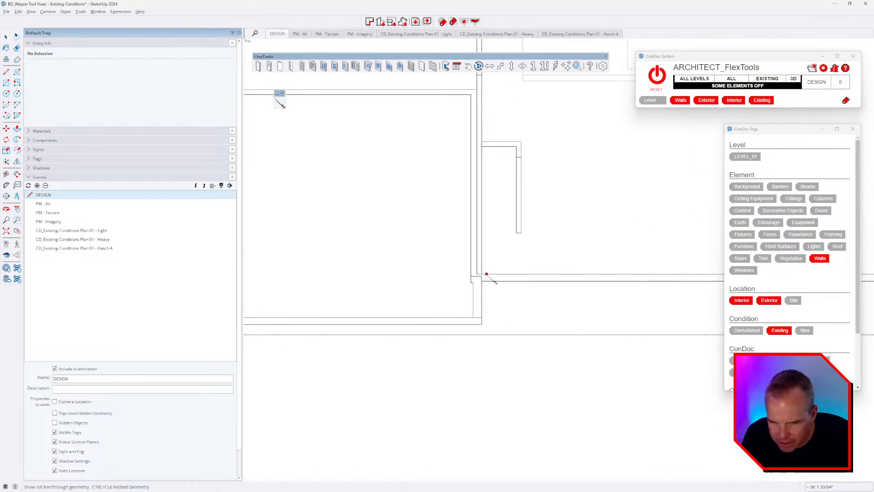
scroll(497, 280, "down", 3)
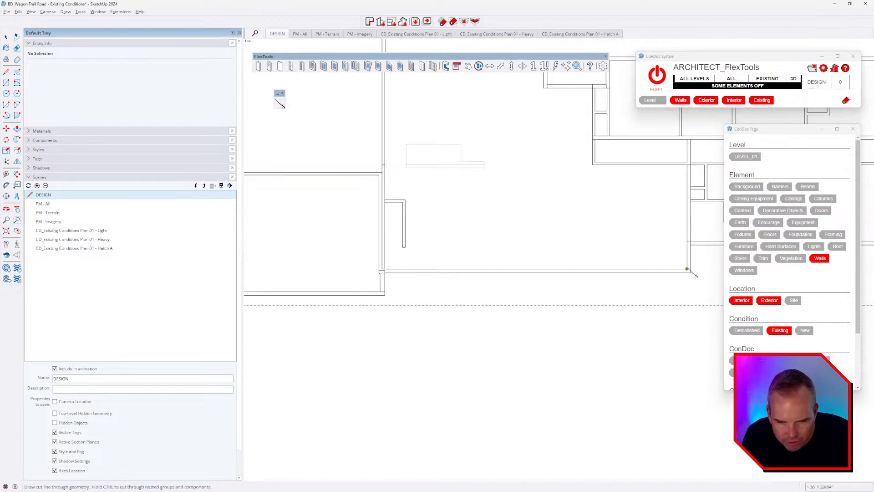
scroll(632, 313, "down", 2)
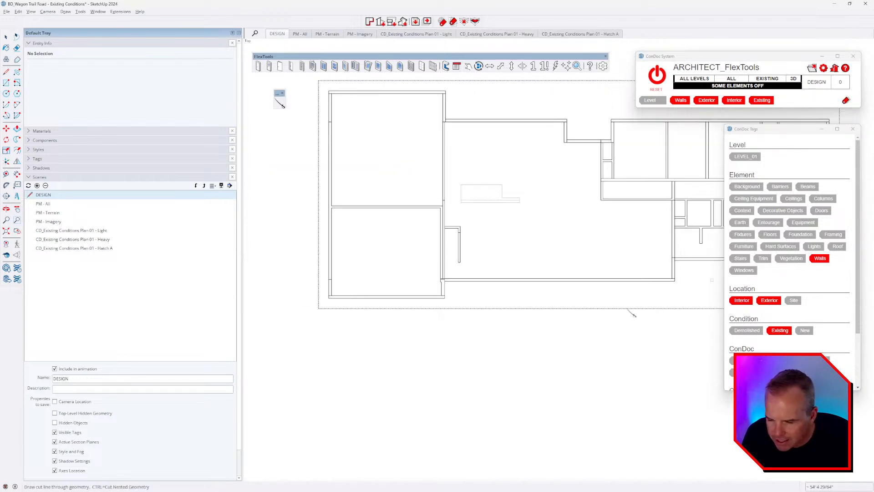
scroll(344, 272, "up", 2)
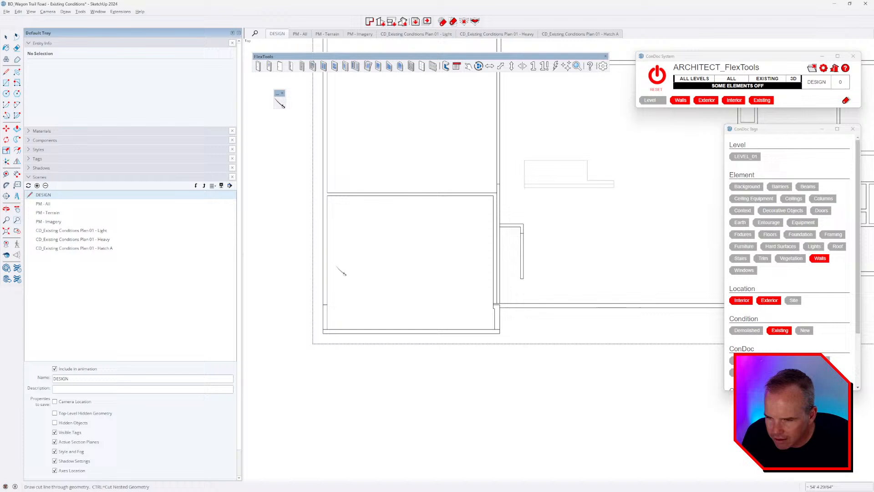
left_click(327, 328)
scroll(332, 278, "down", 2)
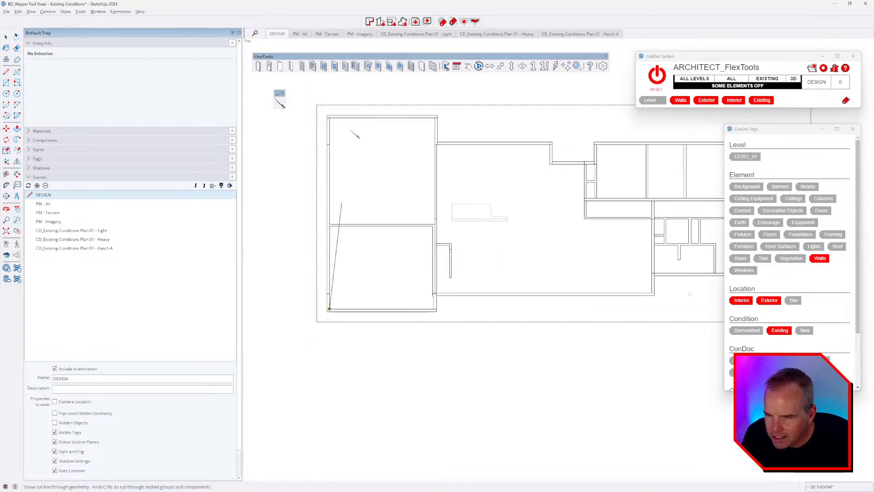
left_click(329, 118)
key("space")
scroll(334, 228, "up", 3)
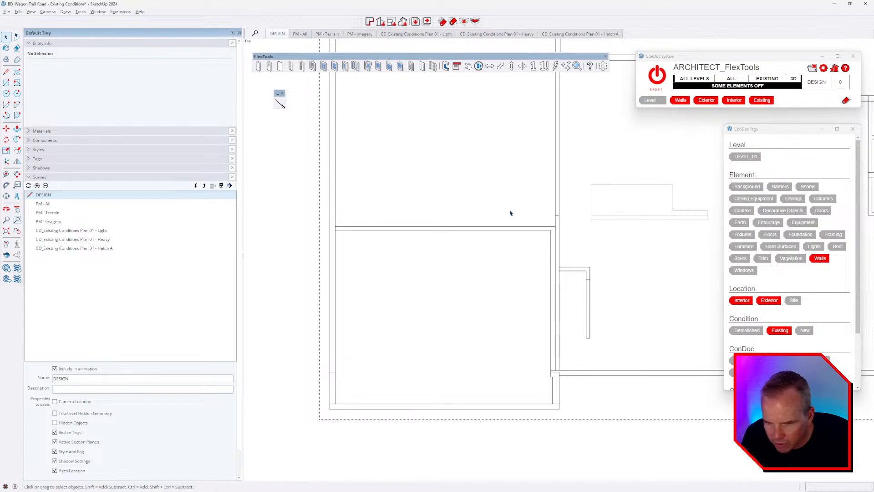
scroll(378, 285, "down", 3)
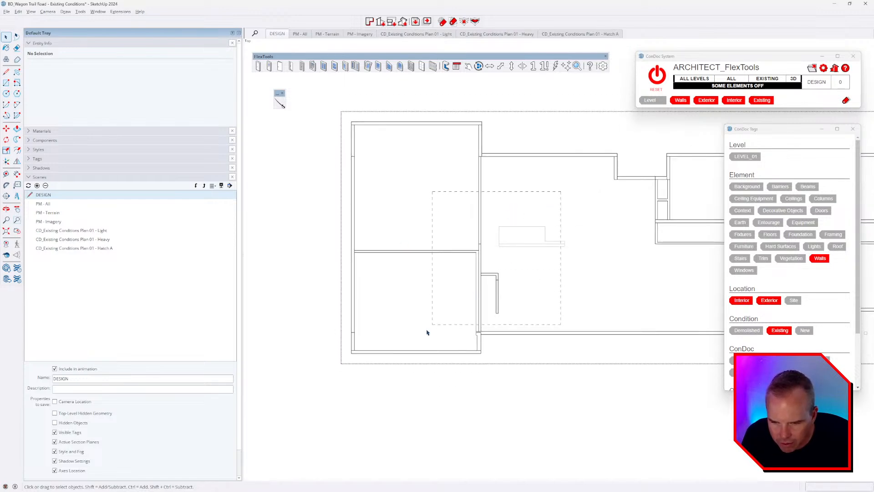
left_click_drag(425, 328, 425, 325)
Step: Group the selected left-room walls from the top plan view
middle_click_drag(425, 326, 548, 286)
scroll(547, 244, "down", 3)
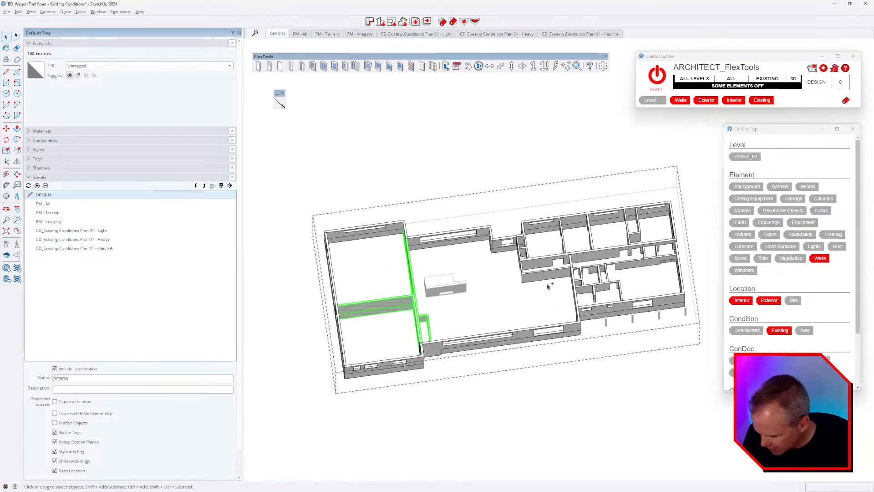
key("ctrl+1")
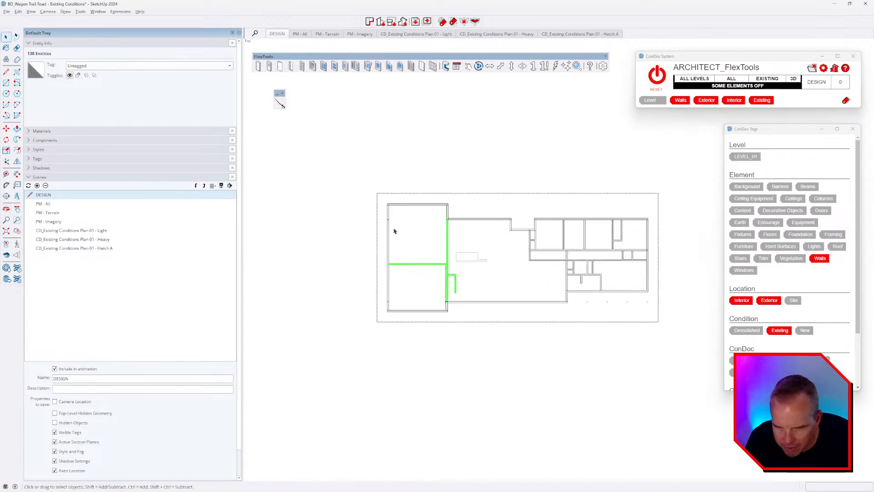
scroll(449, 278, "up", 2)
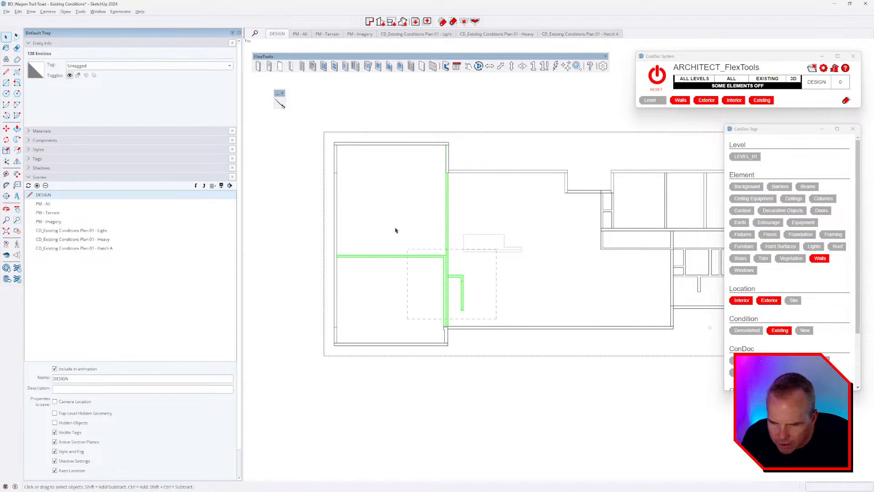
key("g")
scroll(373, 201, "down", 5)
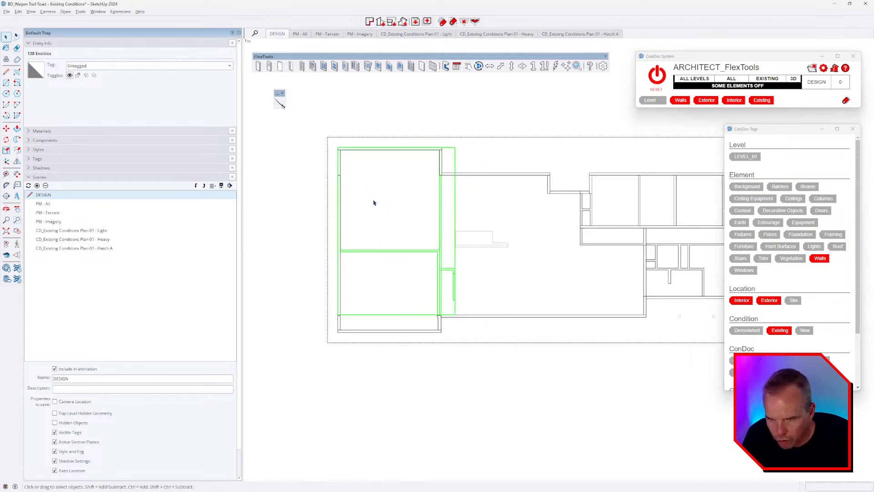
scroll(611, 216, "up", 7)
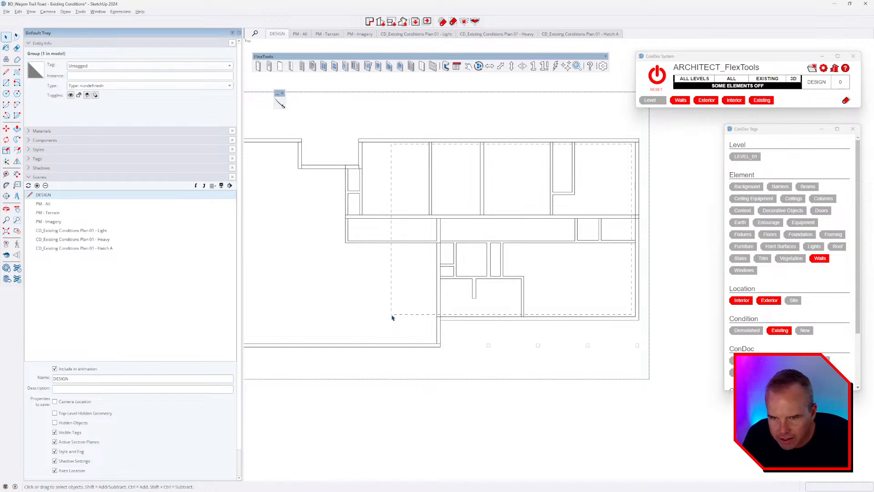
Step: Window-select the right wing's interior walls and group them
left_click_drag(392, 315, 391, 314)
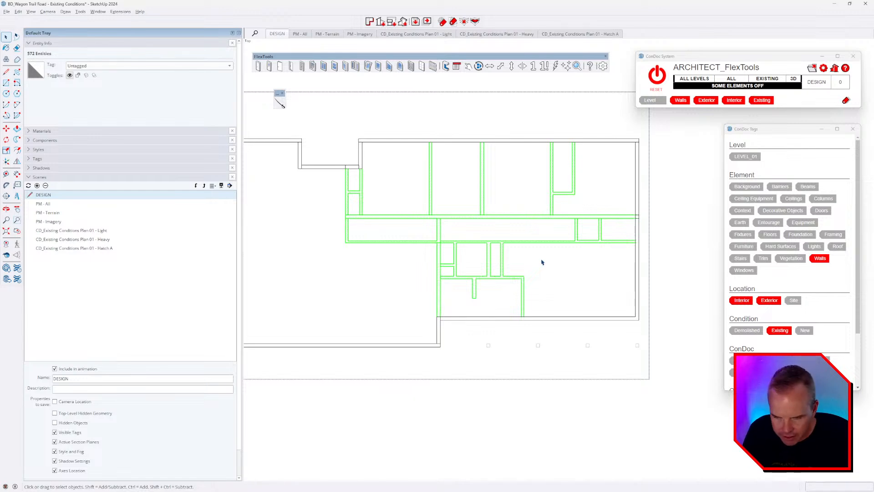
key("ctrl+g")
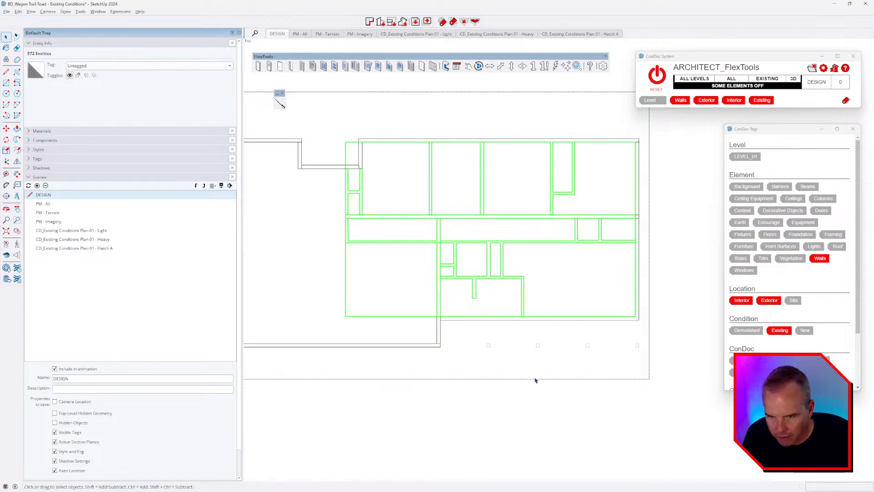
middle_click_drag(537, 381, 440, 160)
scroll(440, 161, "down", 2)
middle_click_drag(428, 241, 405, 217)
Step: Select all connected exterior walls, group them, and exit group editing
triple_click(404, 217)
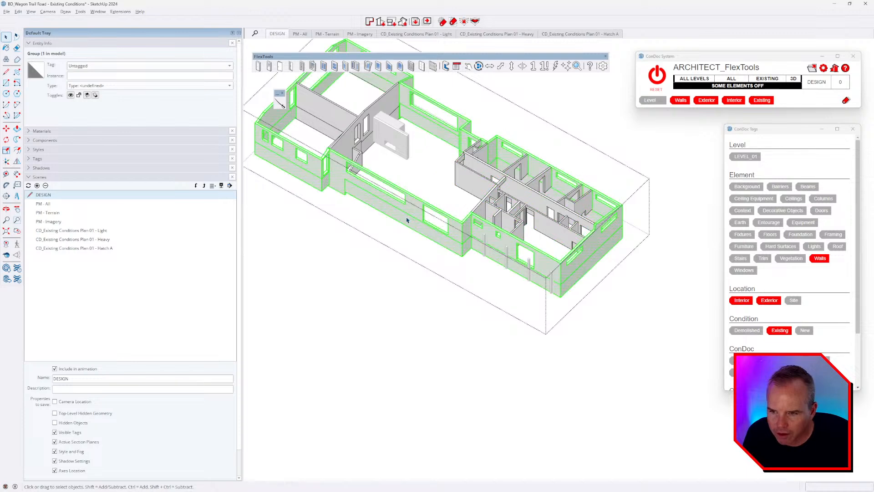
scroll(468, 328, "down", 2)
middle_click_drag(475, 311, 484, 260)
key("ctrl+g")
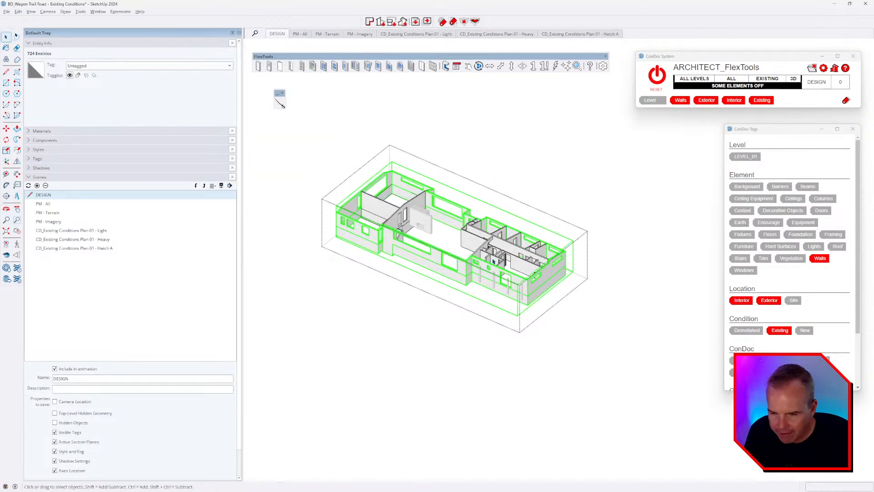
key("Escape")
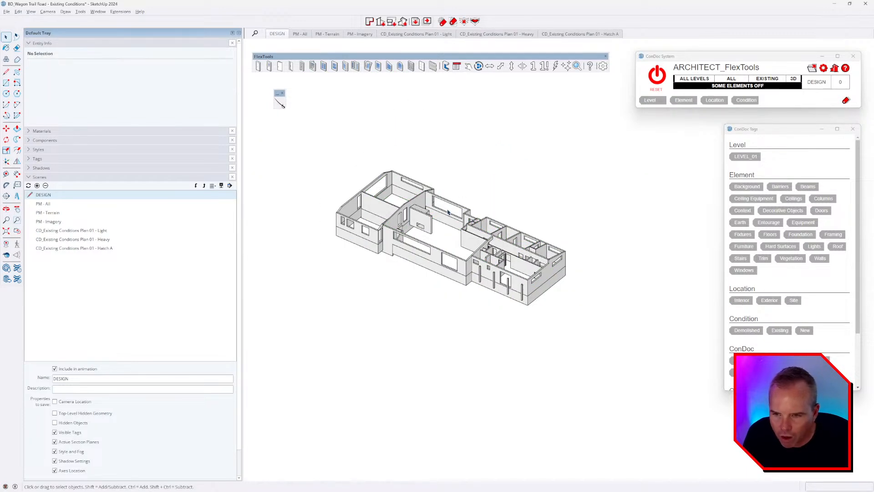
Step: Explode the combined Union wall group into its separate wall groups
left_click(449, 213)
scroll(397, 246, "up", 3)
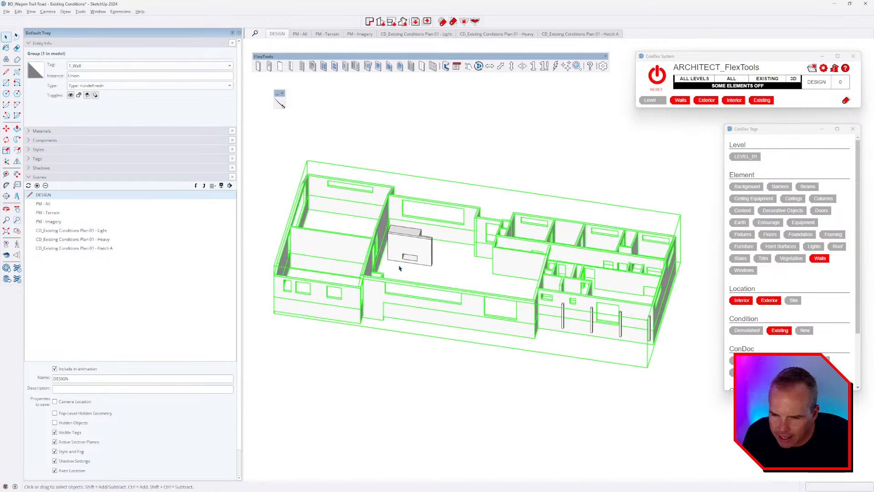
left_click(421, 250)
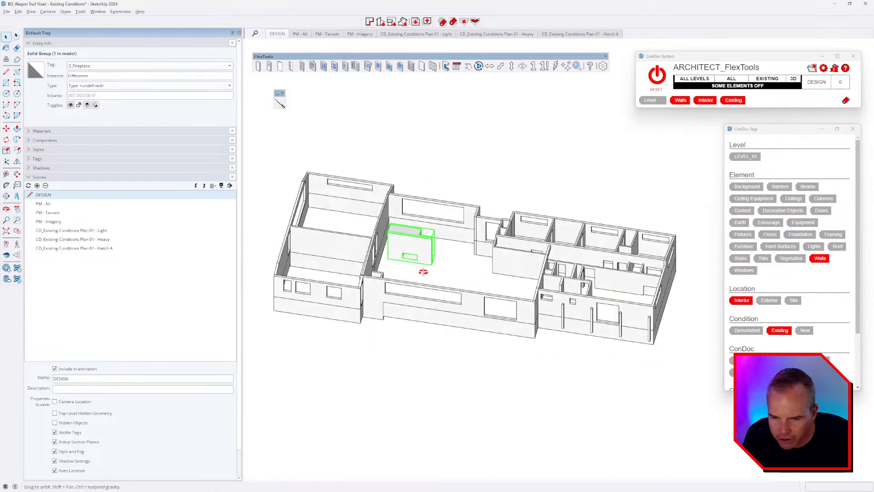
left_click(524, 255)
scroll(526, 257, "down", 2)
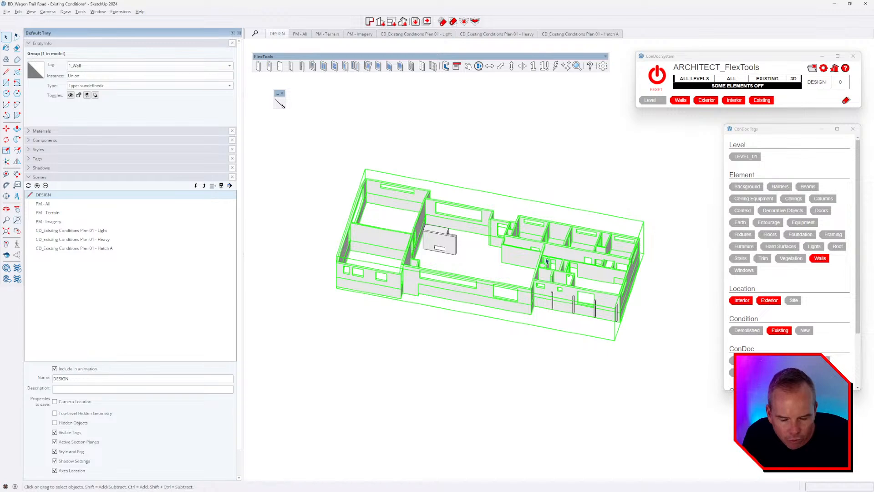
middle_click_drag(546, 260, 550, 293)
key("shift+x")
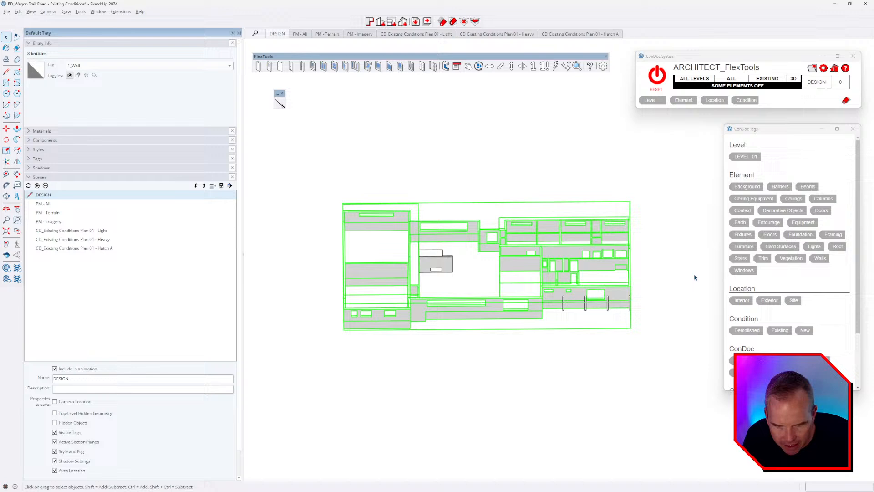
Step: Tag the wall groups LEVEL_01, Walls and Existing in the ConDoc Tags panel
left_click(745, 156)
left_click(823, 259)
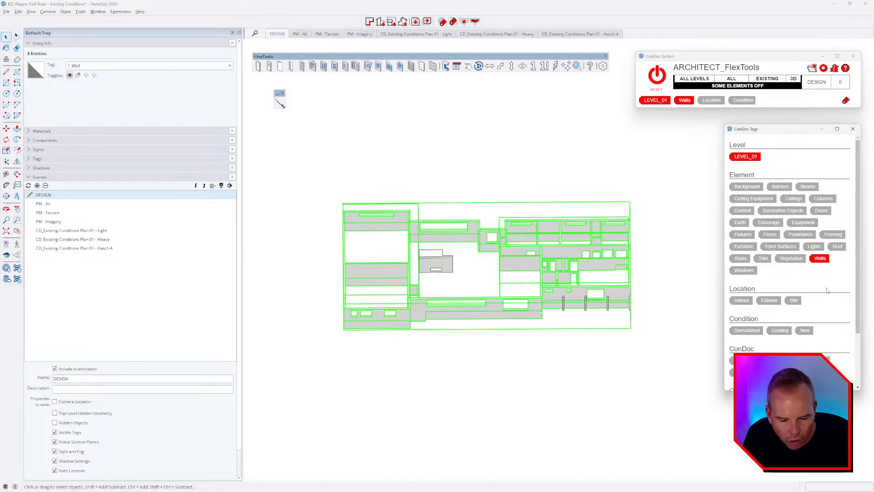
left_click(779, 332)
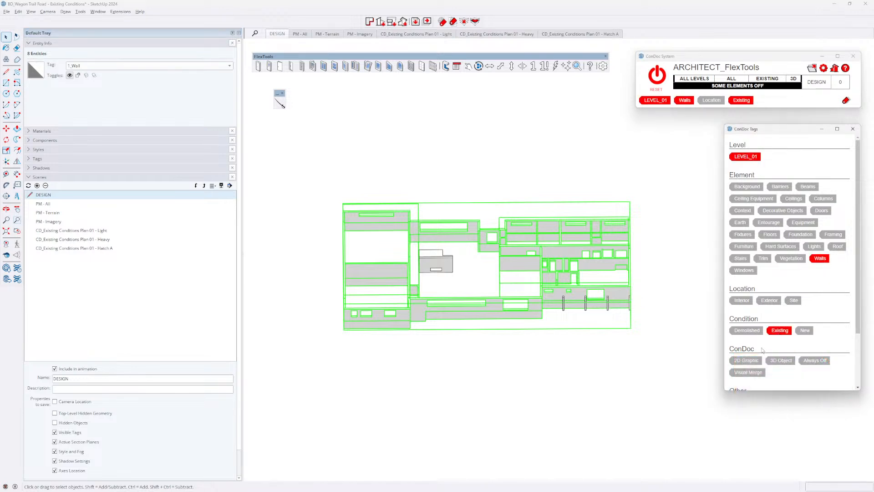
middle_click_drag(598, 342, 557, 345)
left_click(572, 341)
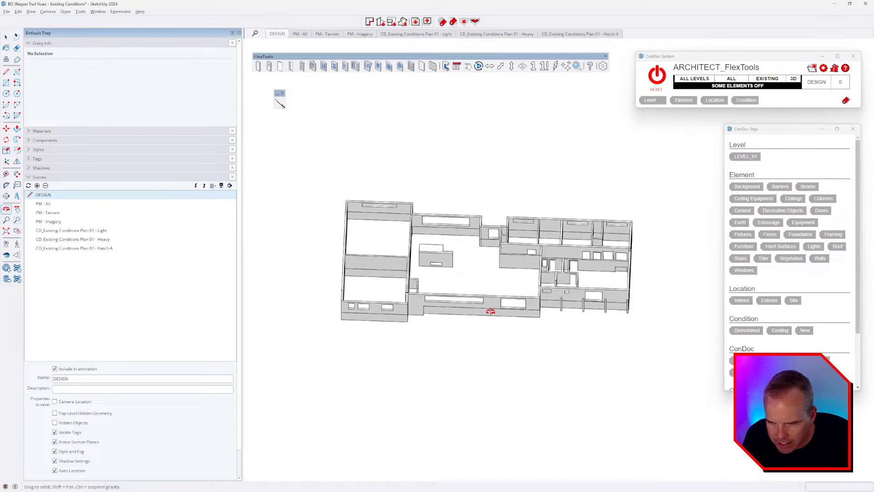
Step: Remove the Interior location from the selected wall groups and assign Exterior instead
middle_click_drag(488, 305, 393, 266)
left_click(385, 267)
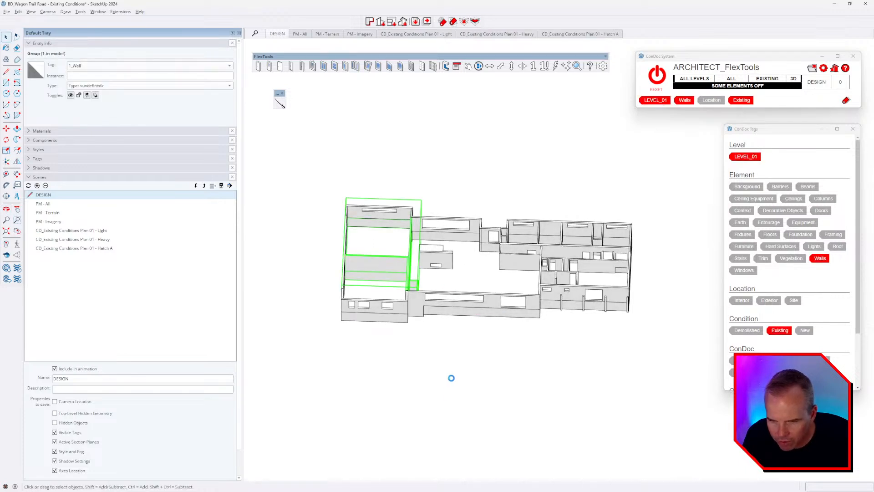
middle_click_drag(507, 263, 519, 314)
scroll(517, 251, "up", 3)
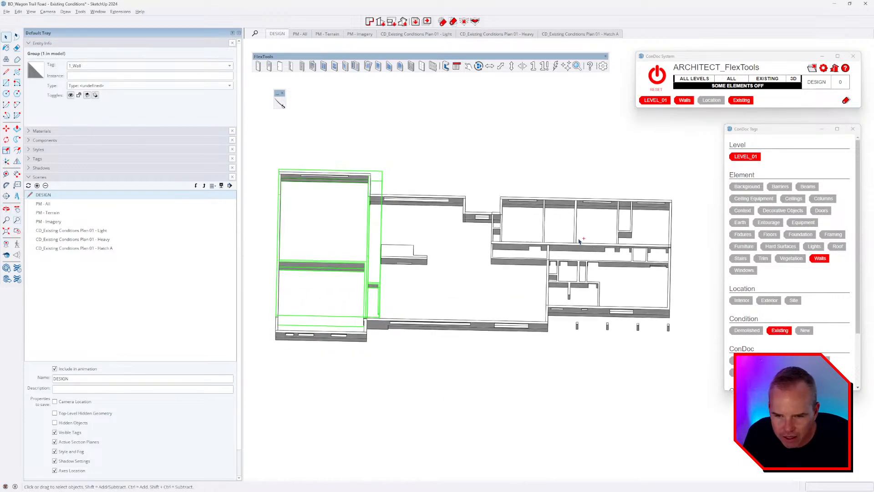
left_click(389, 297, "ctrl")
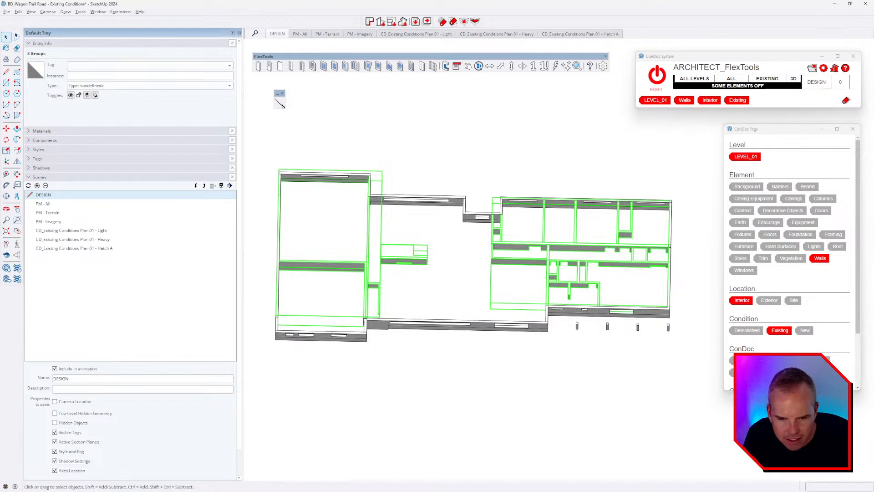
left_click(742, 301)
middle_click_drag(706, 364, 528, 325)
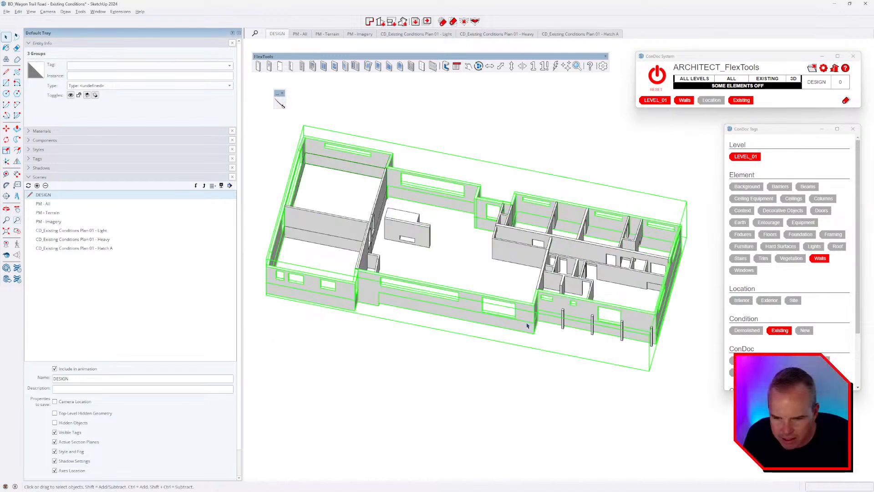
left_click(769, 301)
Step: Orbit the model to inspect the newly tagged exterior walls
middle_click_drag(628, 387, 622, 351)
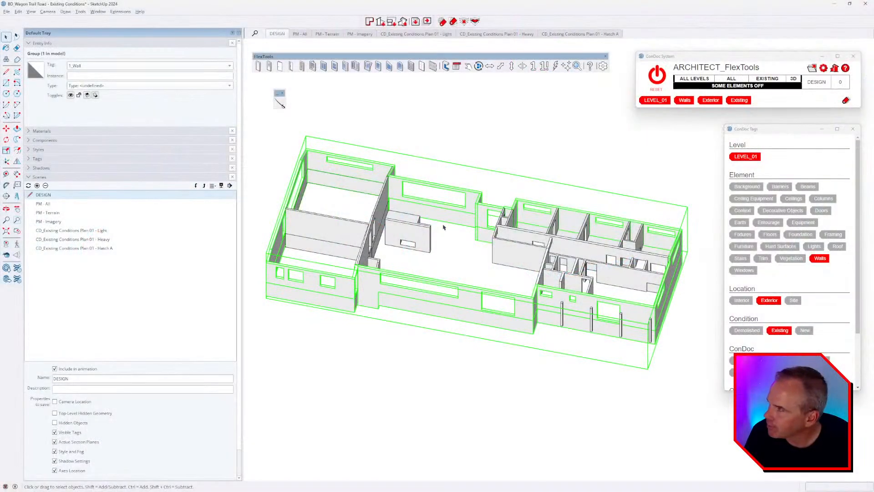
middle_click_drag(401, 223, 359, 232)
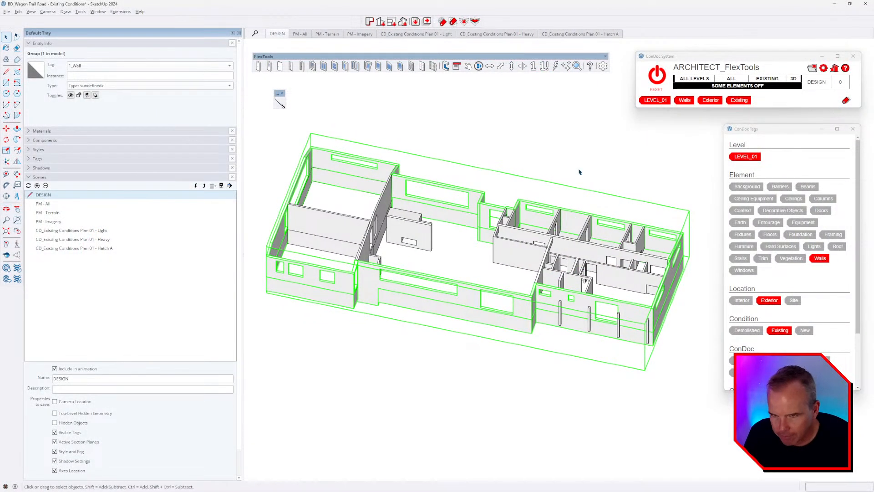
Step: Show all model elements, then hide them again leaving only walls and posts
left_click(657, 76)
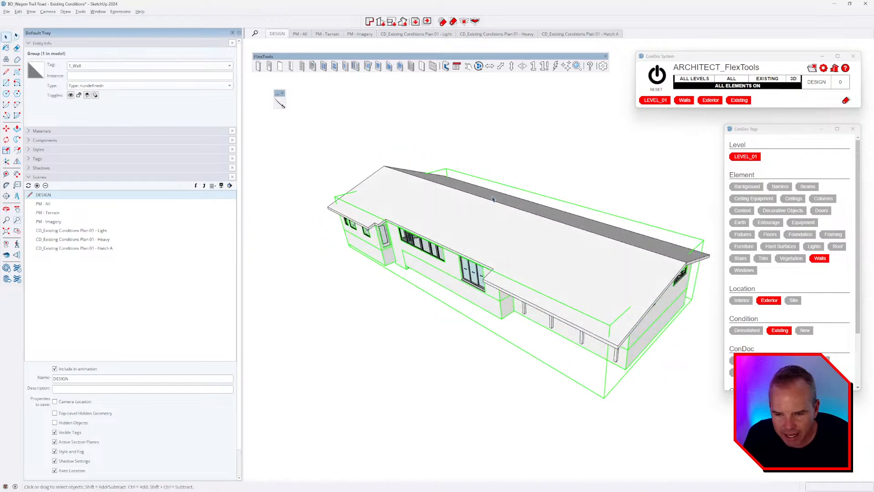
key("i")
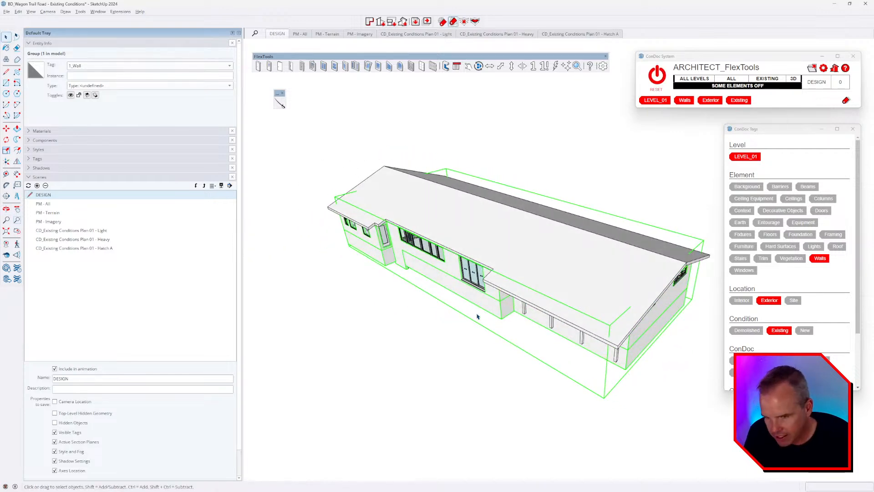
left_click(478, 315)
middle_click_drag(501, 327, 517, 350)
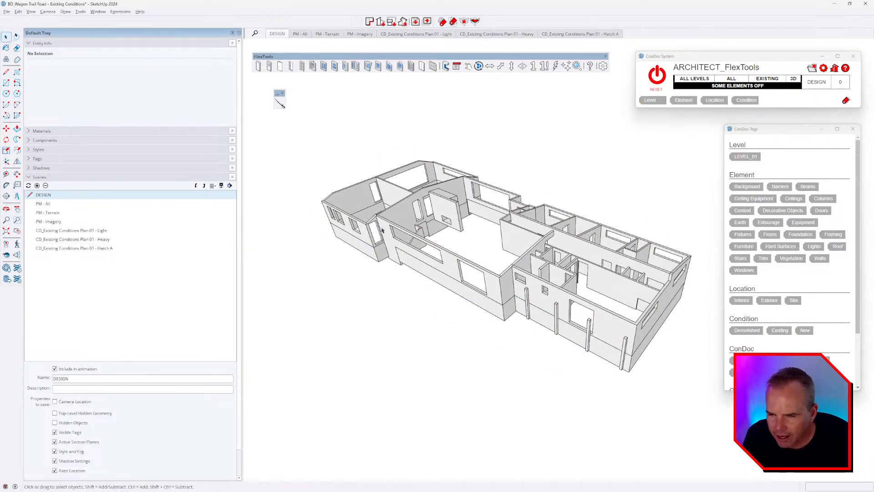
middle_click_drag(382, 230, 409, 237)
Step: Open the interior wall group for editing with the rest of the model hidden
double_click(339, 231)
middle_click_drag(344, 235, 671, 212)
key("i")
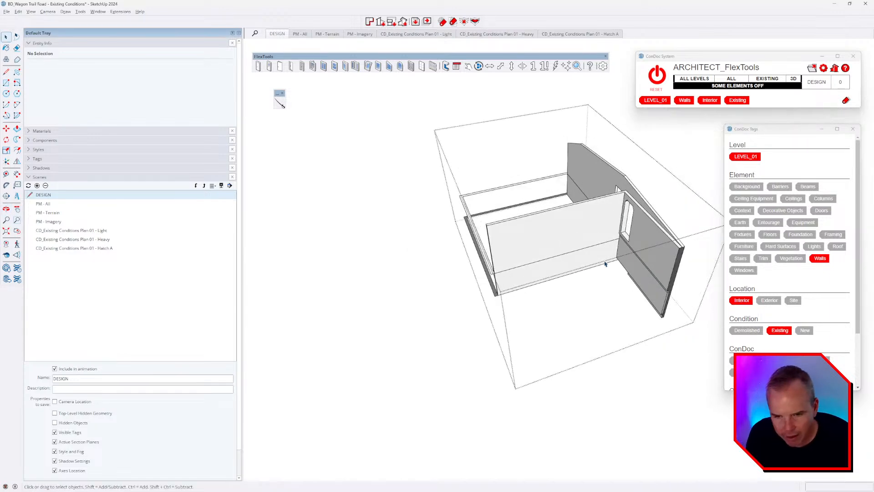
middle_click_drag(604, 262, 649, 202)
scroll(507, 286, "up", 3)
mouse_move(507, 286)
middle_mouse_down()
mouse_move(524, 282)
mouse_move(569, 236)
mouse_move(521, 254)
mouse_move(616, 238)
mouse_move(673, 246)
mouse_move(610, 291)
mouse_move(575, 284)
mouse_move(511, 303)
middle_mouse_up()
key("space")
scroll(511, 303, "up", 3)
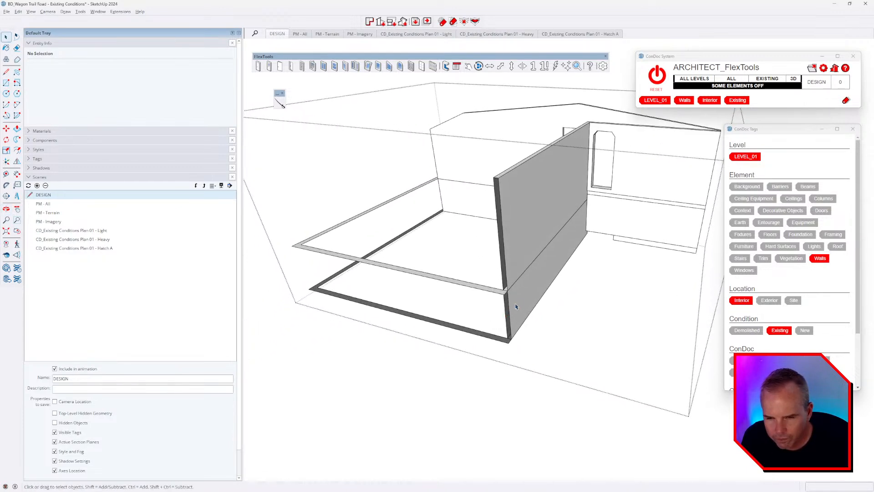
Step: Draw a rectangle to close the open end face of the interior wall
key("r")
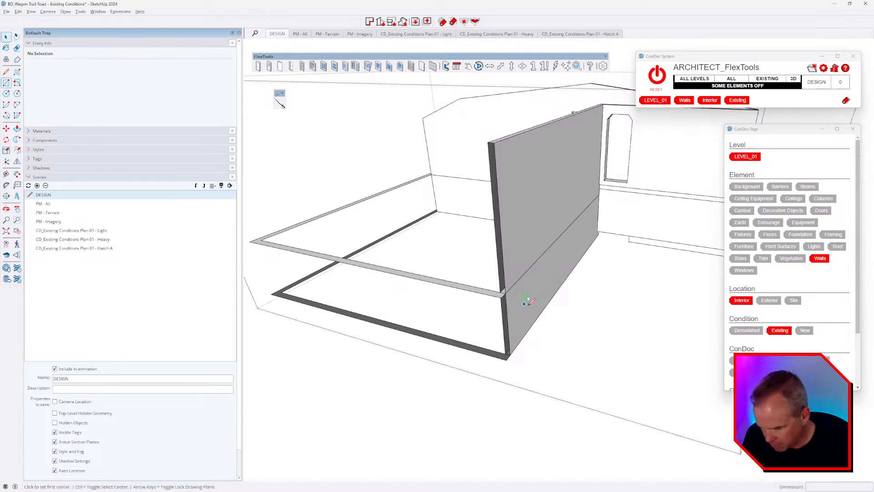
left_click(510, 355)
left_click(488, 143)
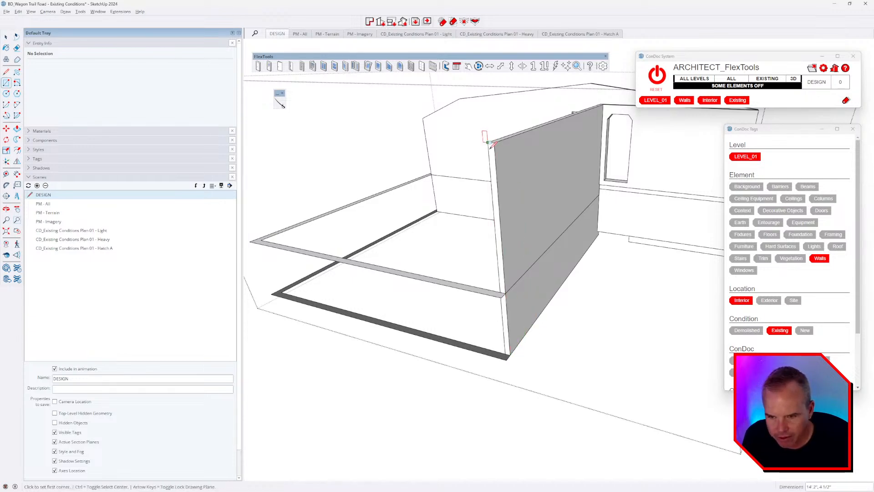
middle_click_drag(525, 285, 519, 289)
Step: Erase the grey strip, L-shaped floor-edge strip and leftover edges along the wall
key("e")
left_click(268, 231)
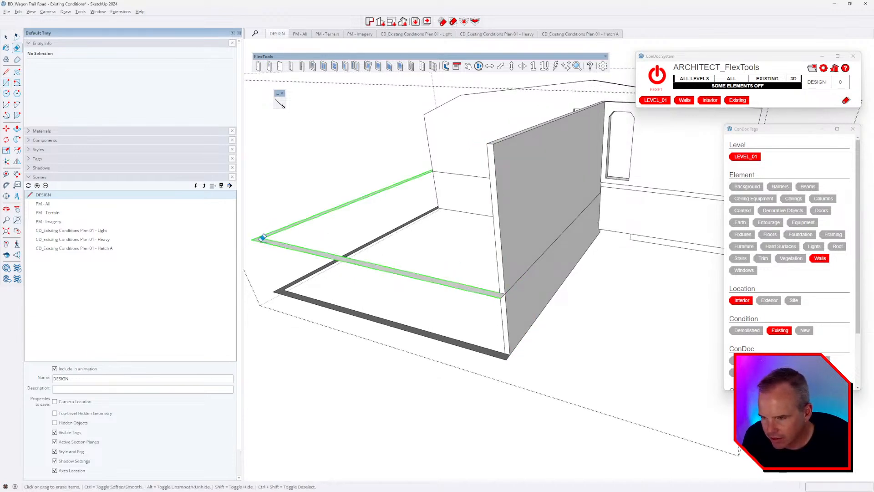
left_click_drag(292, 246, 288, 320)
scroll(511, 358, "up", 3)
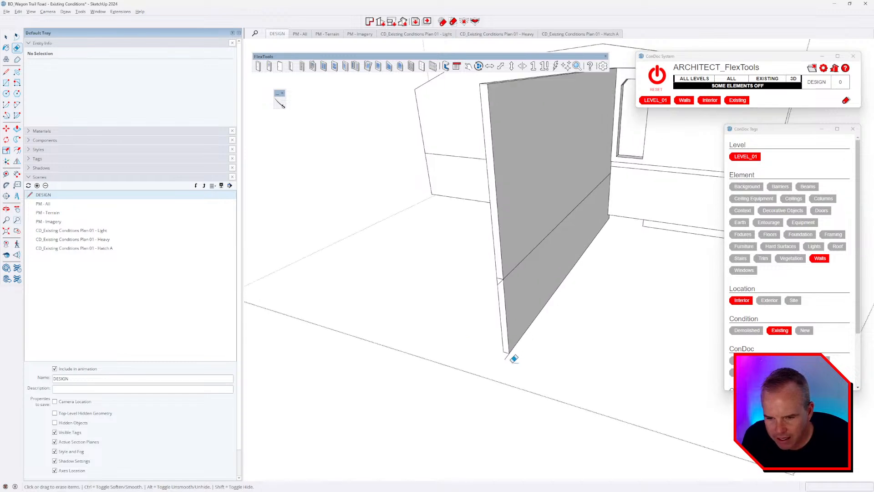
left_click(507, 358)
scroll(491, 260, "up", 2)
left_click_drag(506, 253, 520, 276)
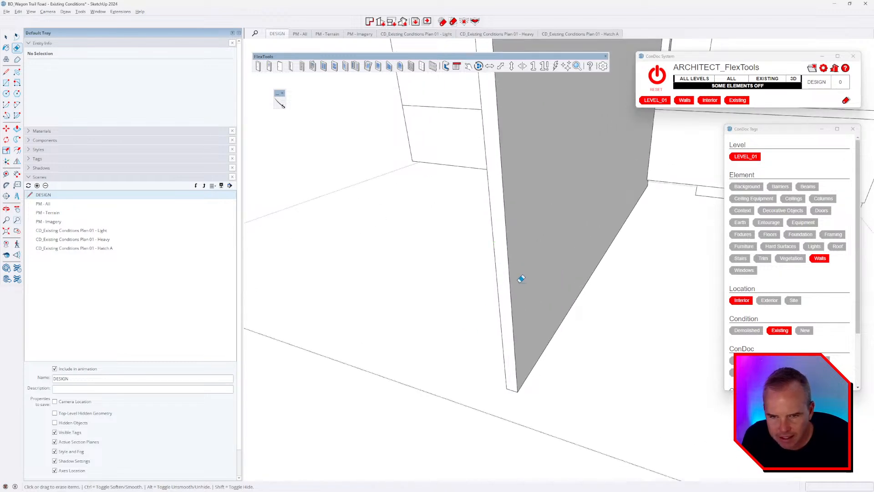
scroll(520, 281, "down", 5)
mouse_move(519, 283)
middle_mouse_down()
mouse_move(501, 302)
mouse_move(644, 257)
mouse_move(596, 269)
mouse_move(523, 267)
mouse_move(380, 240)
mouse_move(610, 288)
mouse_move(484, 285)
mouse_move(643, 211)
middle_mouse_up()
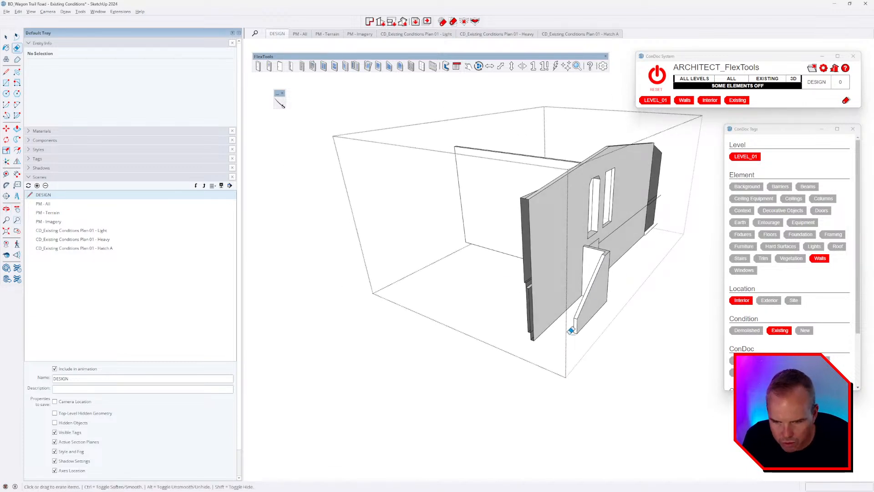
scroll(571, 330, "up", 2)
scroll(525, 319, "up", 3)
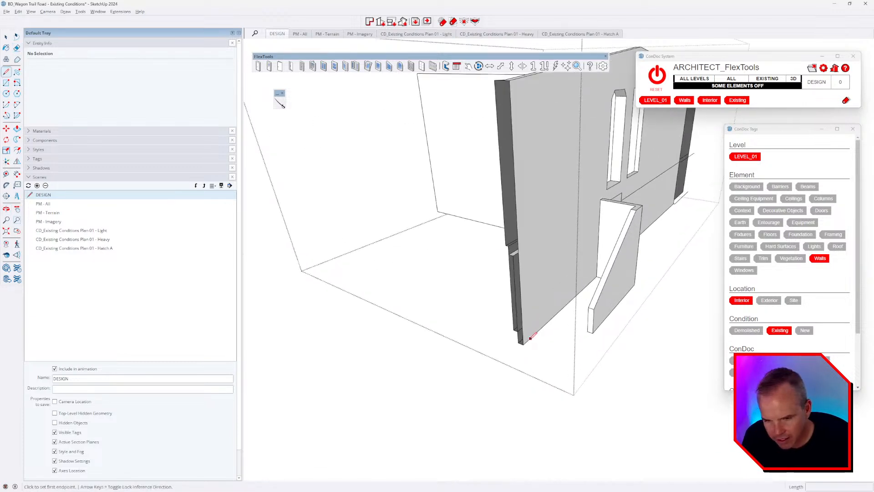
Step: Inspect the room's walls and bring the rest of the model back into view
key("l")
scroll(516, 282, "up", 2)
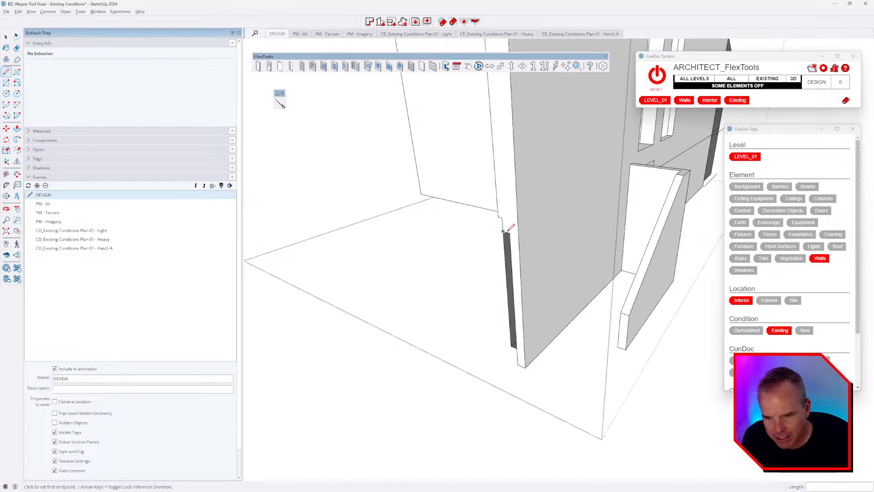
key("e")
scroll(509, 229, "up", 2)
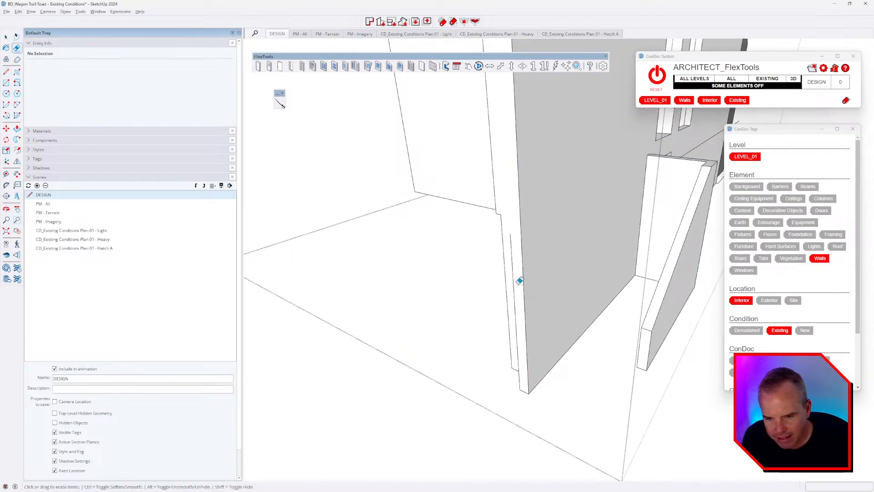
scroll(517, 321, "down", 5)
mouse_move(554, 258)
middle_mouse_down()
mouse_move(540, 250)
mouse_move(663, 207)
mouse_move(559, 174)
mouse_move(593, 119)
mouse_move(410, 150)
mouse_move(578, 314)
mouse_move(464, 301)
mouse_move(523, 261)
mouse_move(548, 264)
mouse_move(509, 275)
mouse_move(354, 281)
mouse_move(371, 272)
middle_mouse_up()
mouse_move(493, 308)
left_mouse_down()
mouse_move(503, 370)
mouse_move(542, 353)
left_mouse_up()
key("e")
key("ctrl+h")
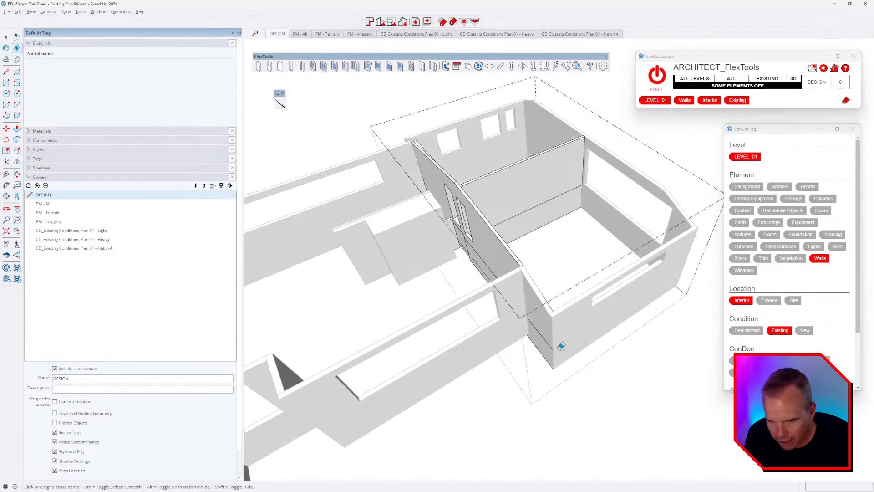
middle_click_drag(535, 337, 556, 392)
scroll(541, 359, "up", 2)
middle_click_drag(541, 359, 319, 376)
middle_click_drag(485, 348, 318, 352)
mouse_move(498, 292)
middle_mouse_down()
mouse_move(490, 345)
mouse_move(556, 324)
mouse_move(681, 318)
mouse_move(546, 320)
mouse_move(469, 273)
middle_mouse_up()
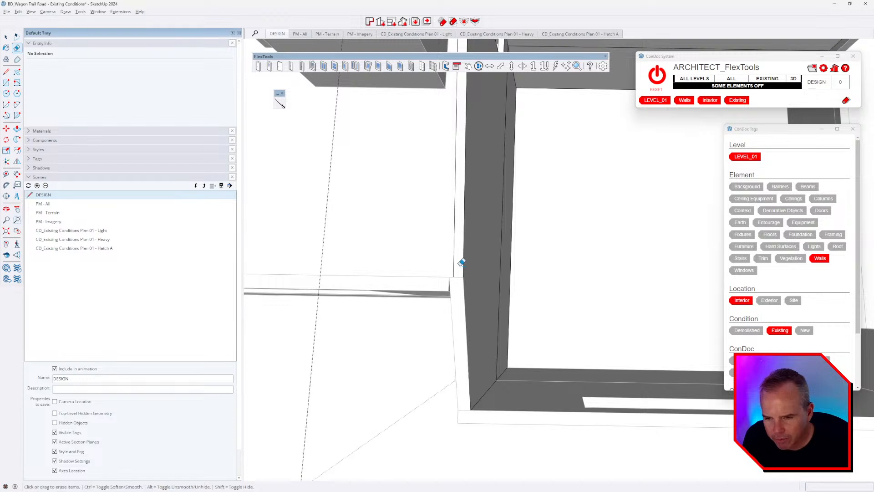
Step: Align the view flat to the wall face in parallel projection
right_click(460, 265)
left_click(489, 339)
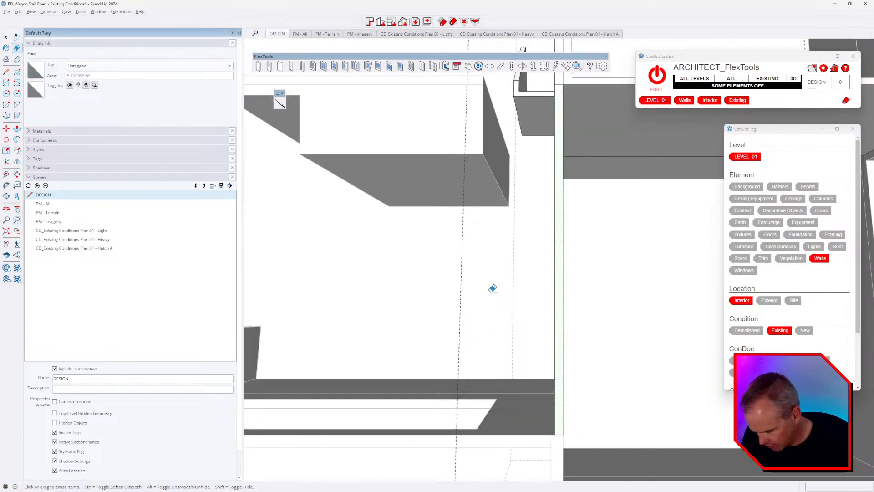
key("alt+p")
scroll(480, 272, "down", 2)
scroll(547, 329, "up", 2)
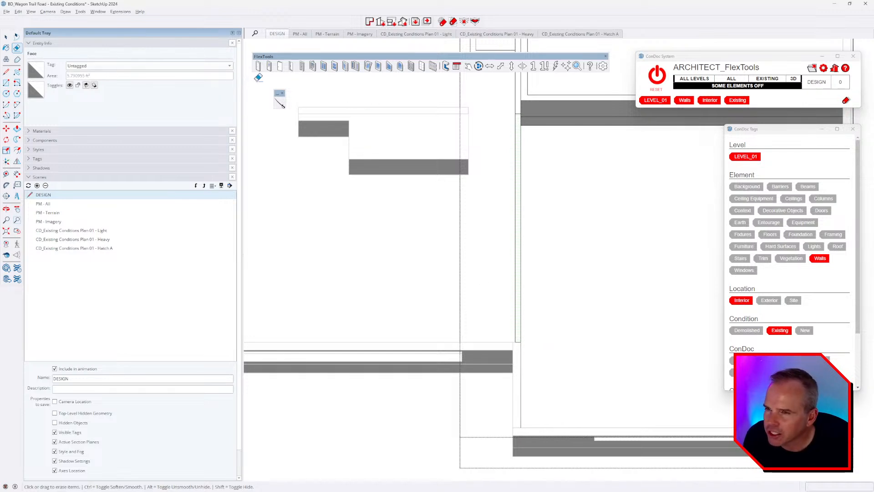
scroll(515, 342, "up", 1)
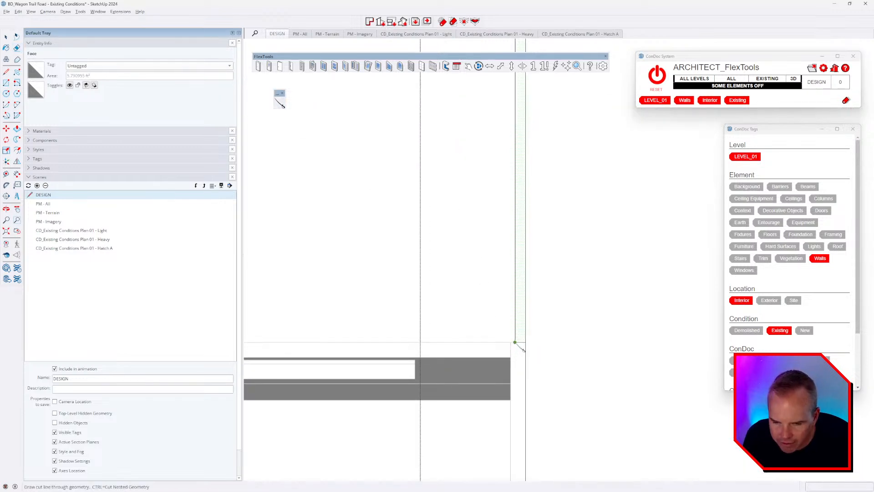
Step: Delete the sliver's end faces and stray edges at the interior wall's end
middle_click_drag(627, 345, 427, 241)
key("alt+h")
double_click(439, 331)
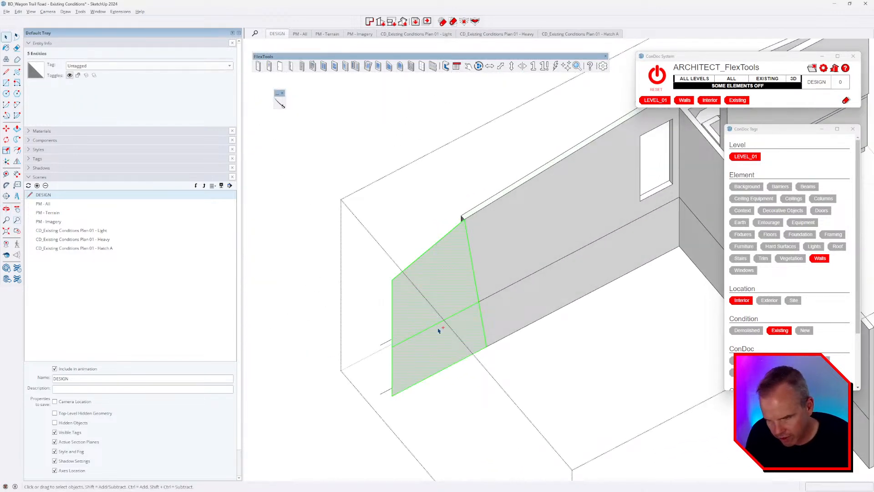
key("Escape")
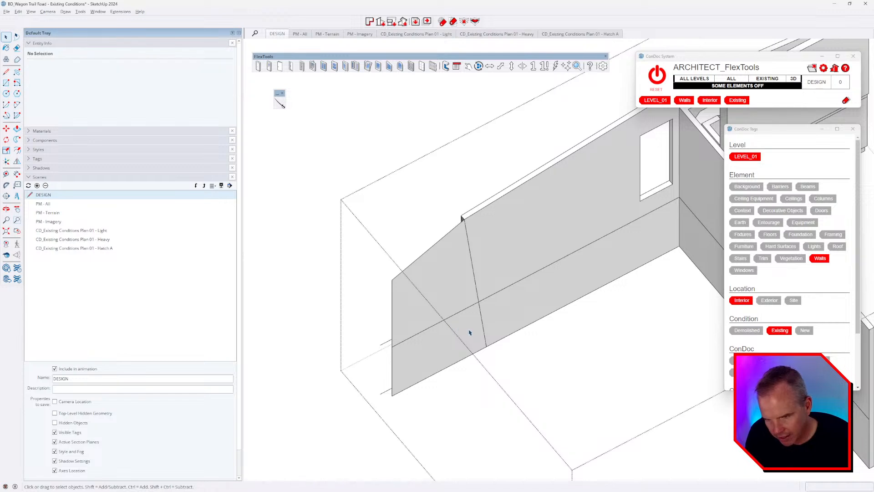
left_click(470, 330)
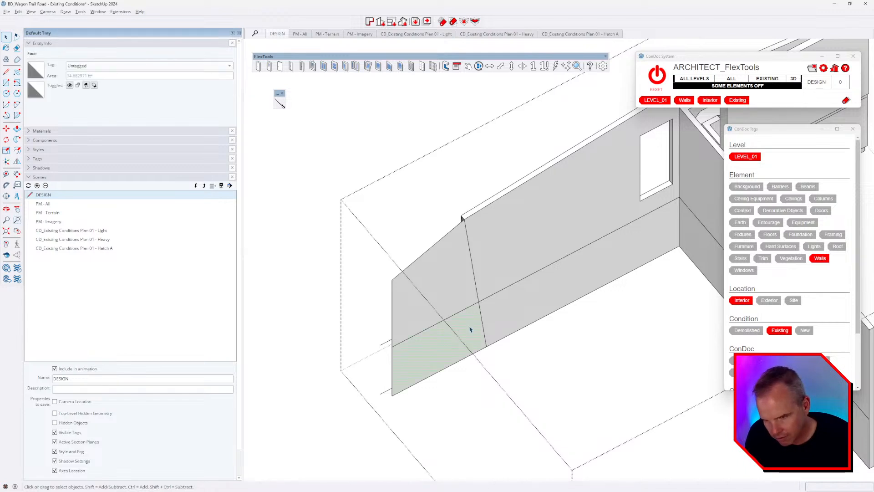
double_click(452, 291)
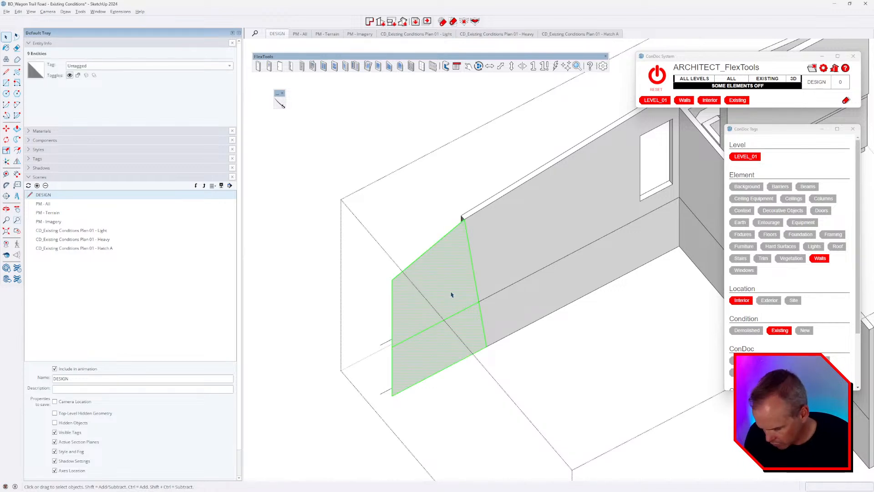
key("Escape")
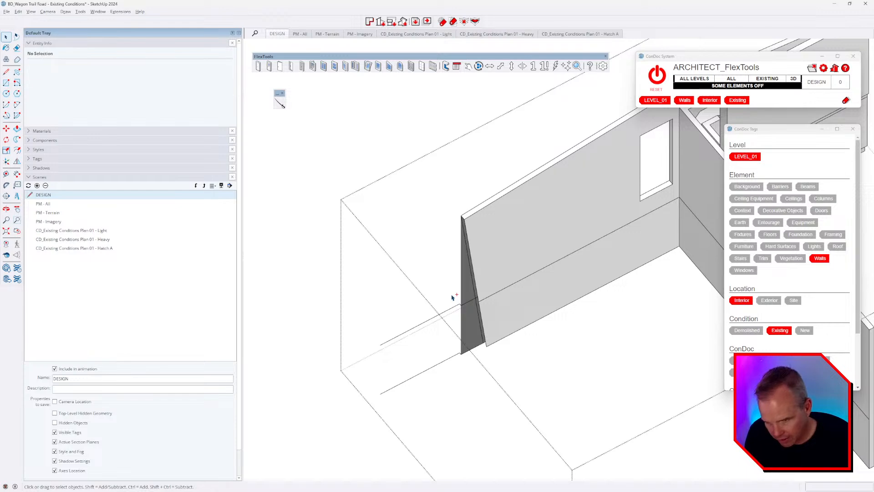
middle_click_drag(452, 296, 476, 298)
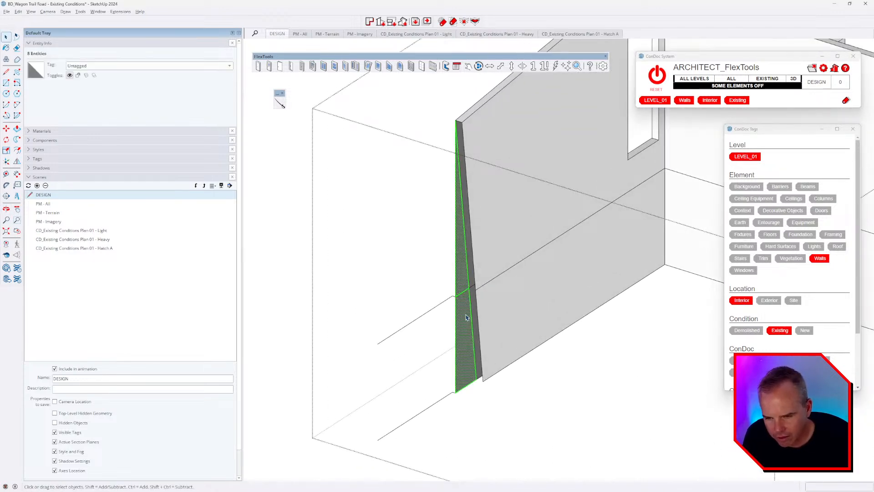
key("Delete")
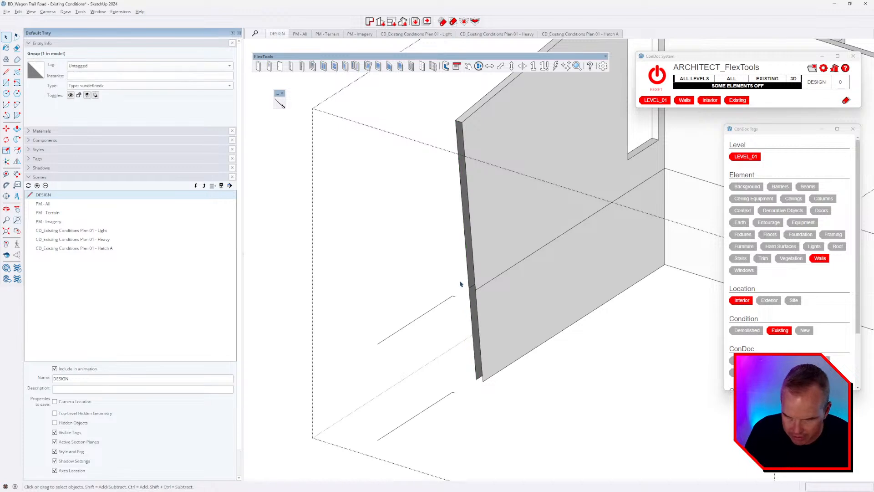
left_click_drag(459, 281, 324, 467)
key("Delete")
Step: Close the interior wall group and open the exterior wall group for editing
scroll(489, 313, "down", 3)
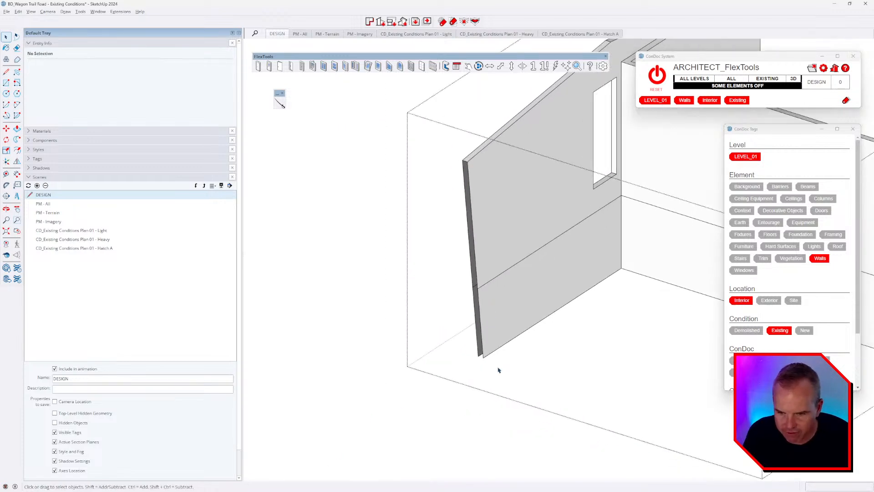
scroll(496, 369, "up", 2)
key("l")
scroll(476, 356, "up", 1)
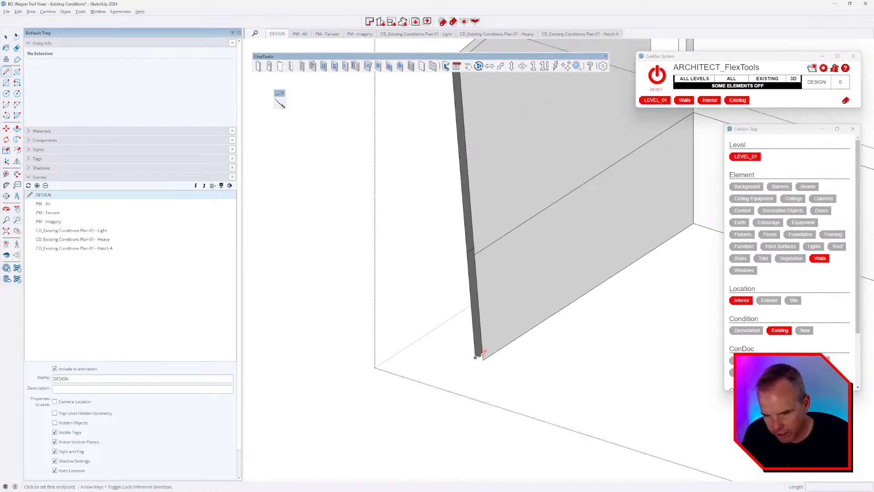
middle_click_drag(484, 357, 406, 369)
key("space")
scroll(431, 336, "down", 2)
mouse_move(431, 336)
middle_mouse_down()
mouse_move(449, 340)
mouse_move(436, 345)
middle_mouse_up()
left_click(436, 344)
double_click(436, 345)
Step: Leave the exterior wall group and select the inner wall near the junction
scroll(396, 319, "up", 4)
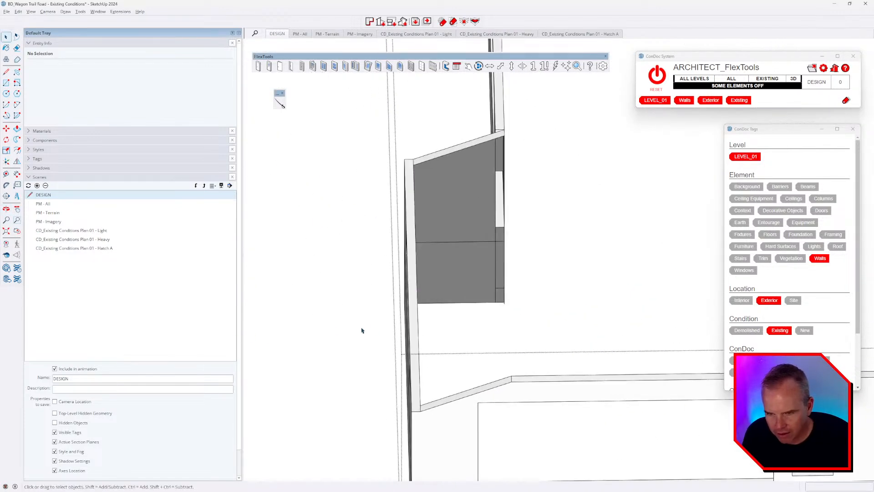
key("Escape")
middle_click_drag(510, 245, 422, 324)
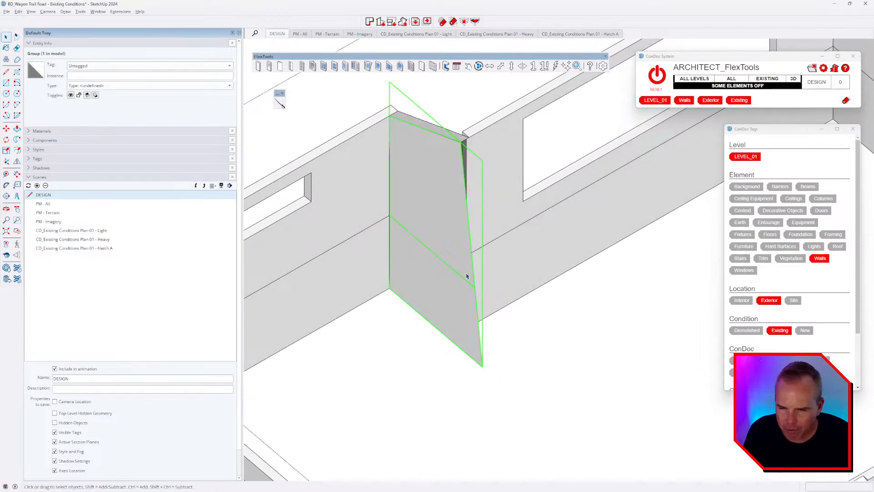
middle_click_drag(467, 275, 462, 261)
middle_click_drag(520, 253, 552, 228)
left_click(542, 242)
Step: Draw a vertical edge down from the wall's top corner at the junction
mouse_move(554, 309)
middle_mouse_down()
mouse_move(546, 309)
mouse_move(562, 302)
middle_mouse_up()
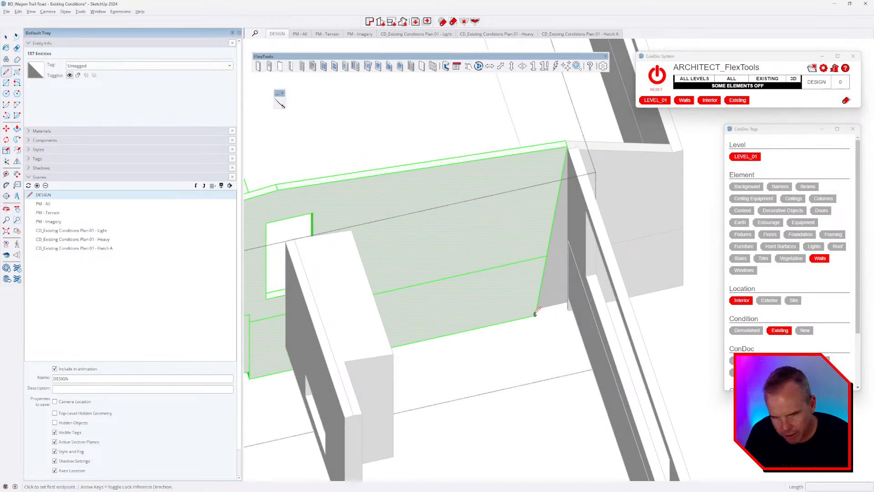
scroll(537, 312, "up", 2)
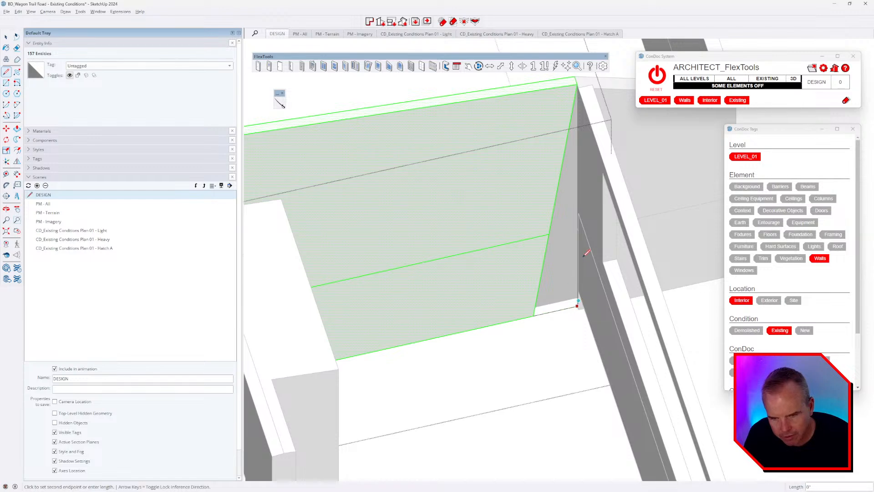
scroll(569, 93, "down", 1)
middle_click_drag(569, 93, 557, 150, "shift")
left_click(565, 144)
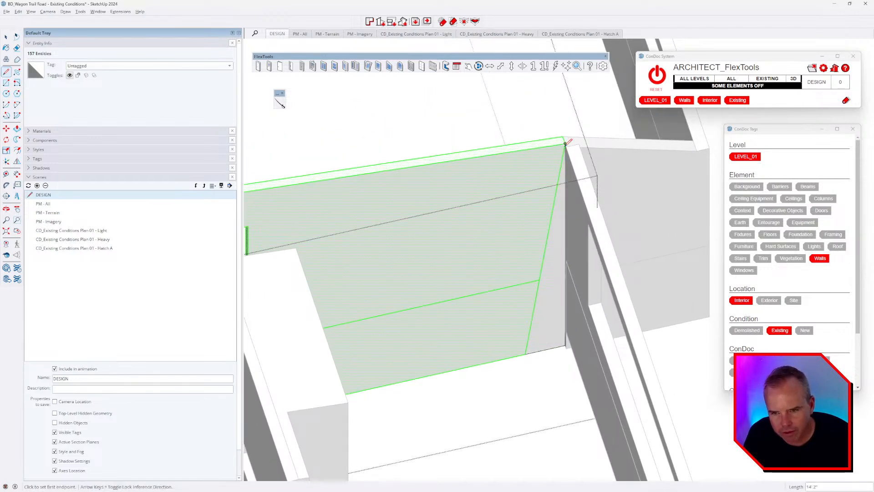
Step: Select the exterior wall group at the wall junction
middle_click_drag(538, 290, 637, 301)
scroll(546, 340, "up", 8)
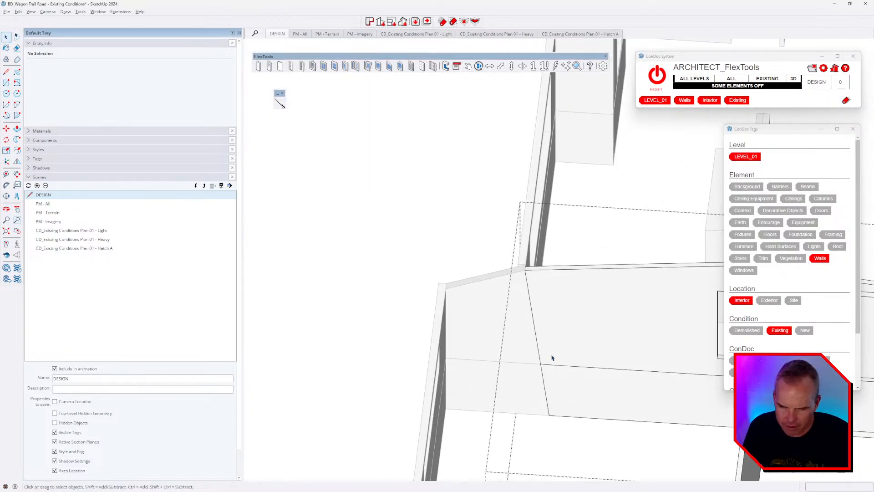
middle_click_drag(557, 346, 523, 286, "shift")
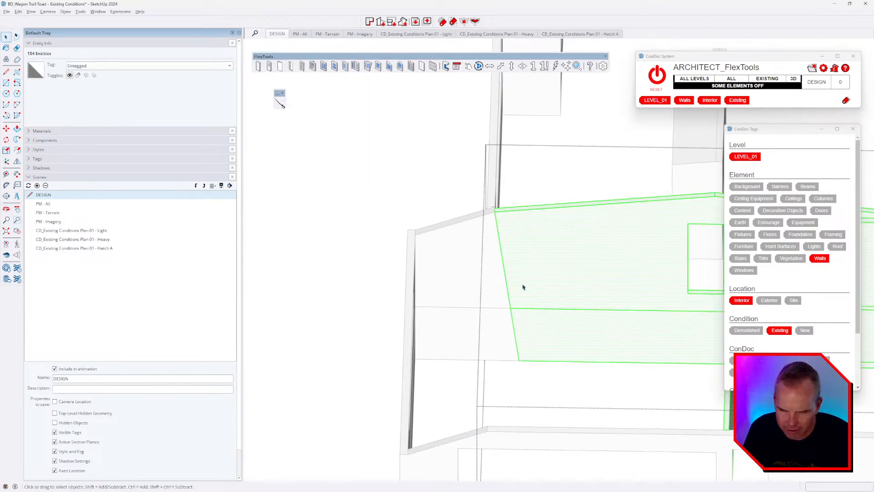
left_click(497, 290)
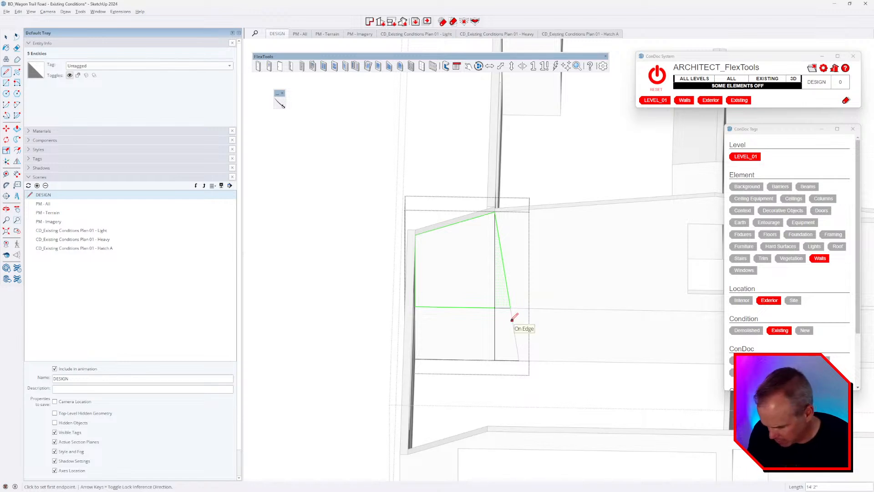
Step: Isolate the wall being edited and delete its triangular sliver
key("i")
scroll(511, 321, "up", 2)
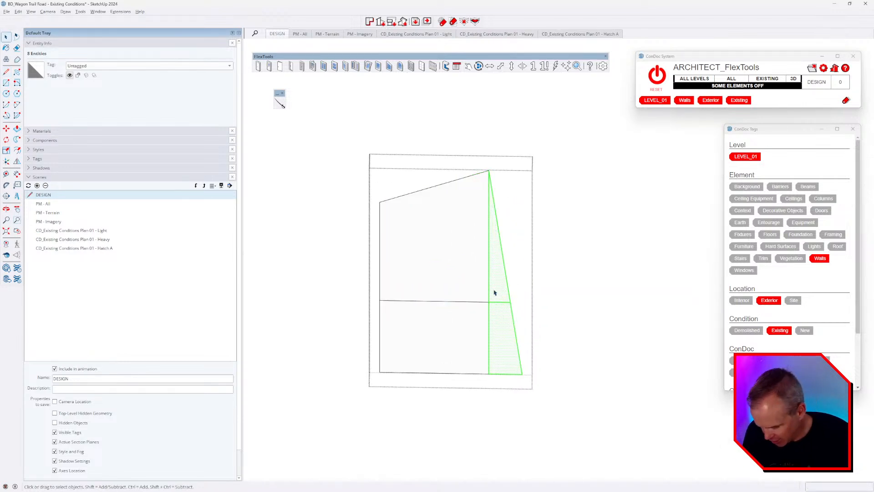
key("Delete")
key("Escape")
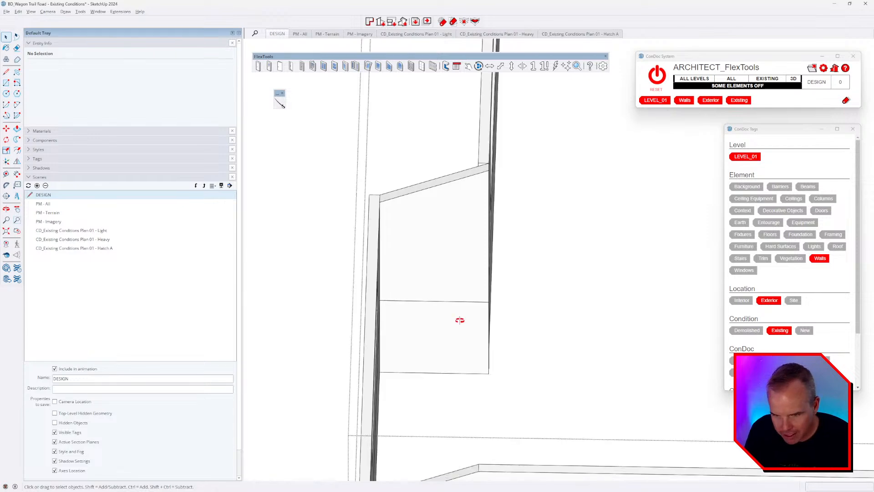
Step: Draw a closing line at the wall corner, then leave the wall group
middle_click_drag(460, 319, 339, 348)
scroll(493, 323, "up", 3)
middle_click_drag(493, 324, 447, 327)
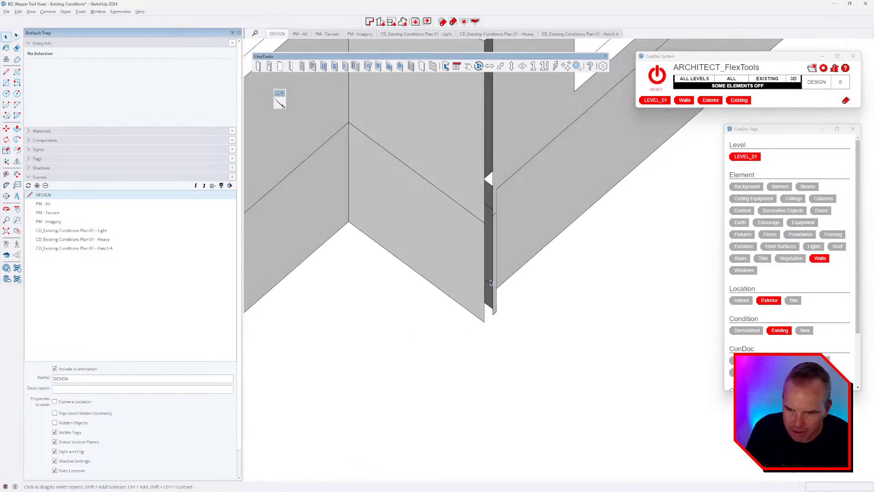
triple_click(501, 236)
middle_click_drag(509, 304, 562, 251)
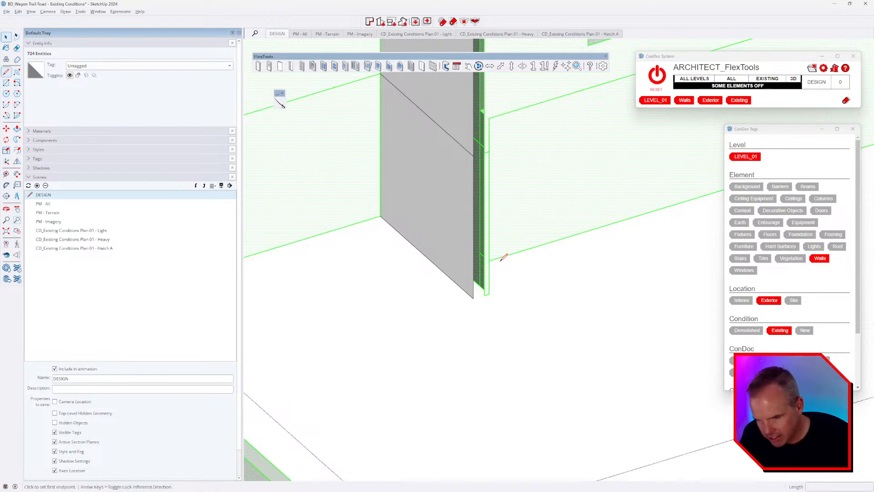
scroll(504, 258, "up", 2)
left_click(476, 313)
key("space")
scroll(488, 315, "down", 3)
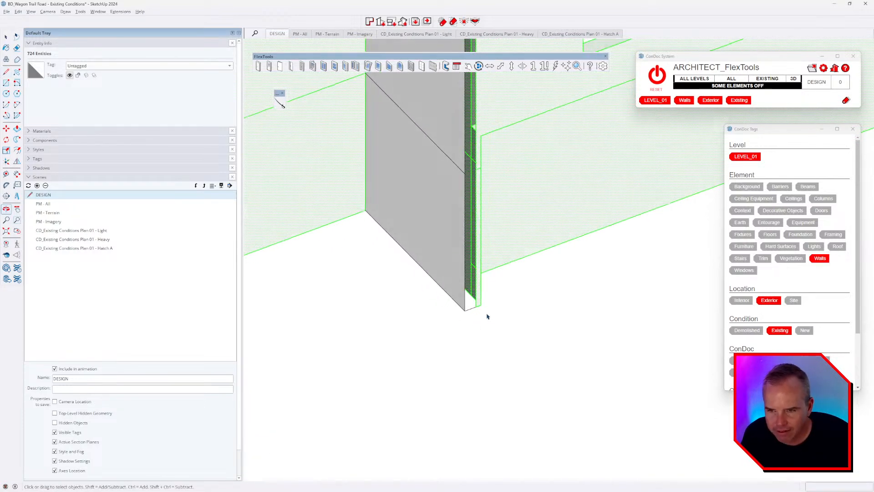
middle_click_drag(487, 315, 503, 370)
scroll(503, 209, "down", 2)
key("Escape")
Step: Open the right wall's nested panel and erase its diagonal edge
scroll(499, 142, "up", 1)
middle_click_drag(499, 142, 601, 211)
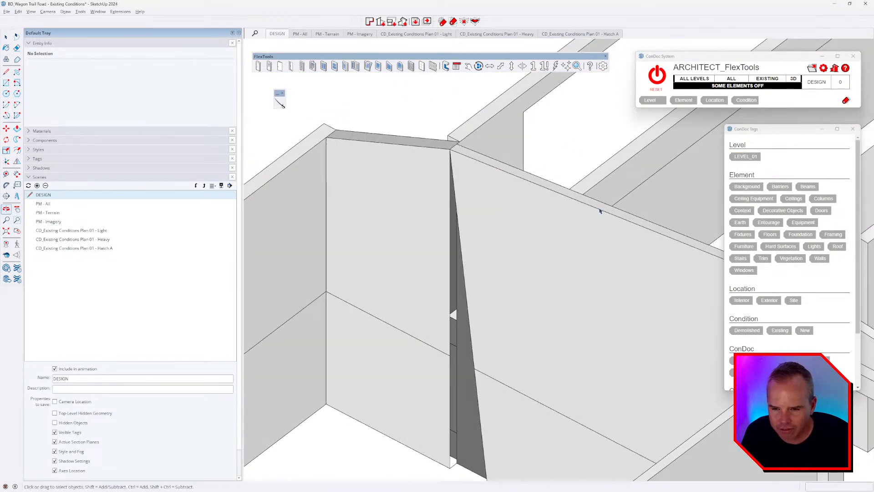
middle_click_drag(464, 248, 532, 312)
scroll(528, 366, "down", 3)
scroll(486, 418, "up", 2)
double_click(451, 399)
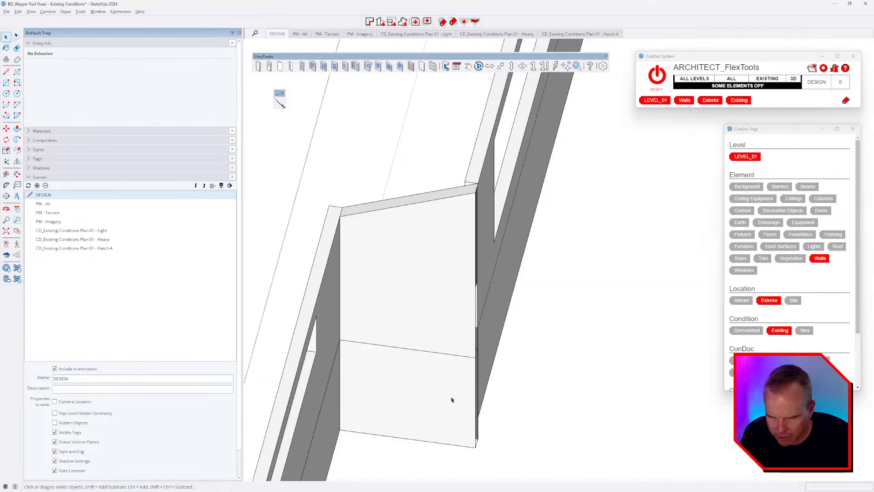
double_click(451, 399)
middle_click_drag(456, 404, 373, 357)
key("Escape")
left_click(377, 332)
double_click(377, 332)
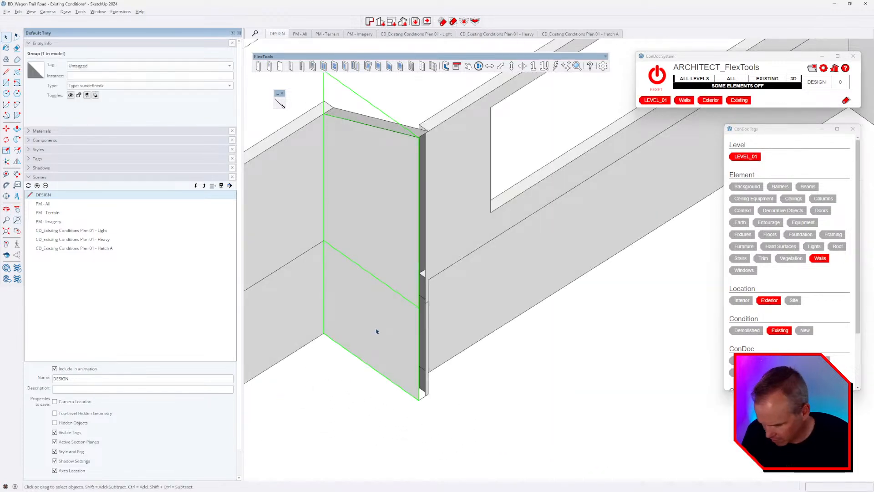
scroll(403, 371, "up", 2)
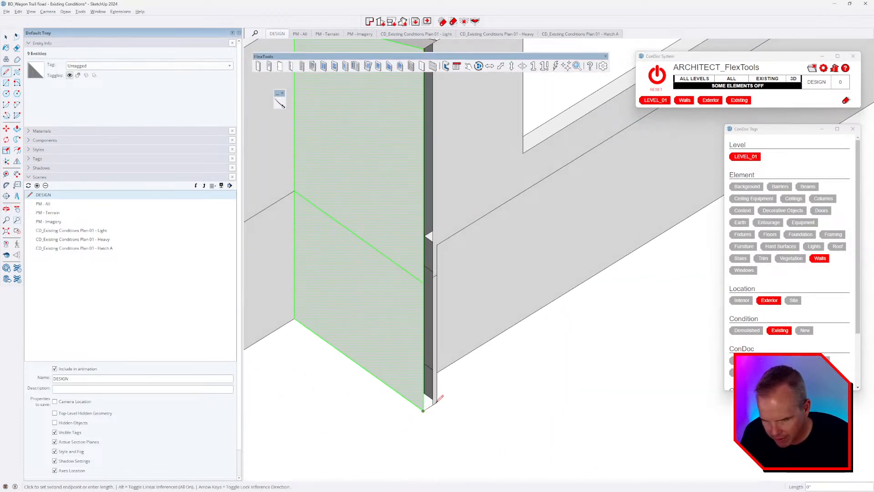
scroll(409, 391, "down", 3)
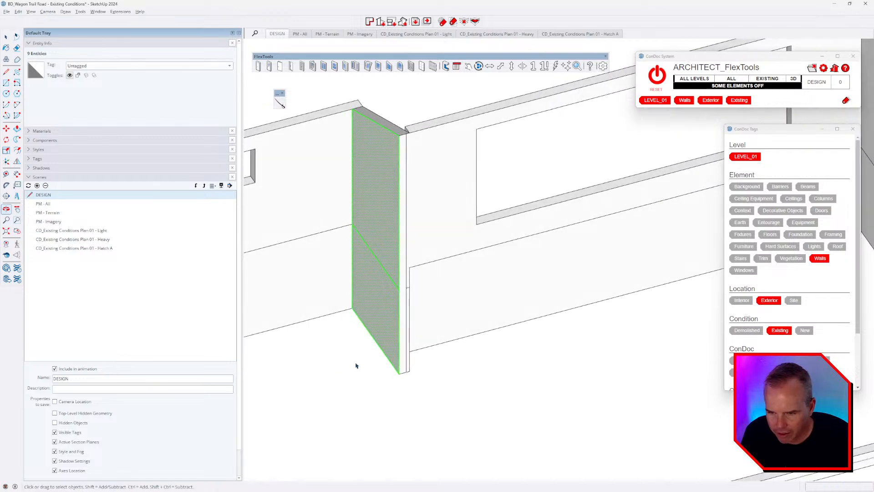
key("e")
scroll(383, 255, "up", 3)
left_click(382, 257)
scroll(420, 394, "up", 3)
mouse_move(415, 399)
middle_mouse_down()
mouse_move(132, 357)
mouse_move(464, 244)
mouse_move(510, 345)
mouse_move(455, 264)
middle_mouse_up()
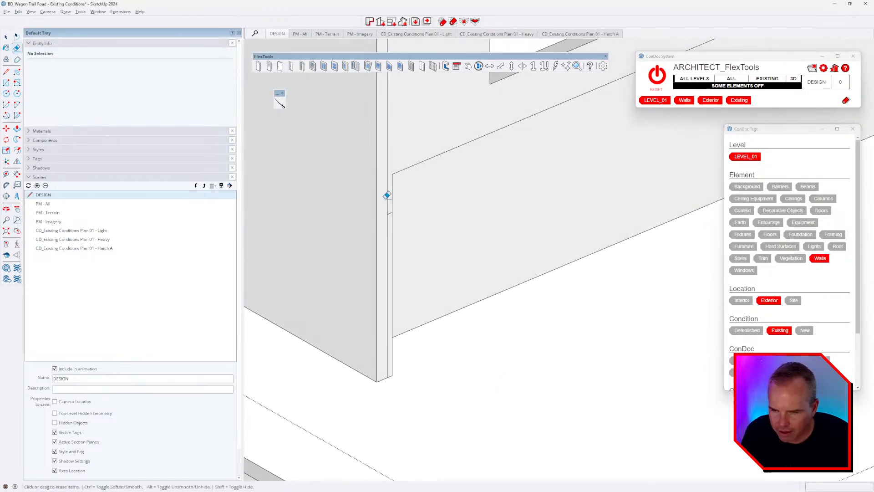
scroll(387, 196, "up", 2)
scroll(390, 238, "down", 4)
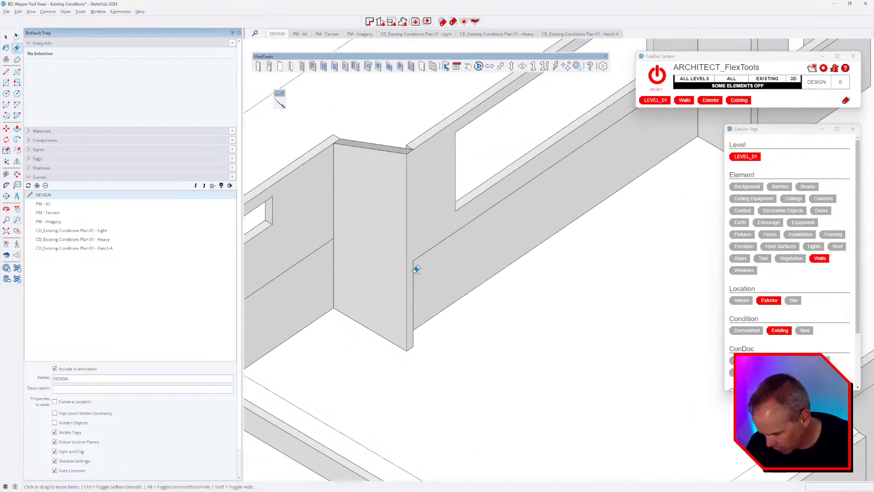
key("space")
Step: Draw a vertical line up the interior wall corner and erase the leftover stray edges
scroll(447, 267, "down", 3)
scroll(434, 315, "up", 4)
left_click(437, 334)
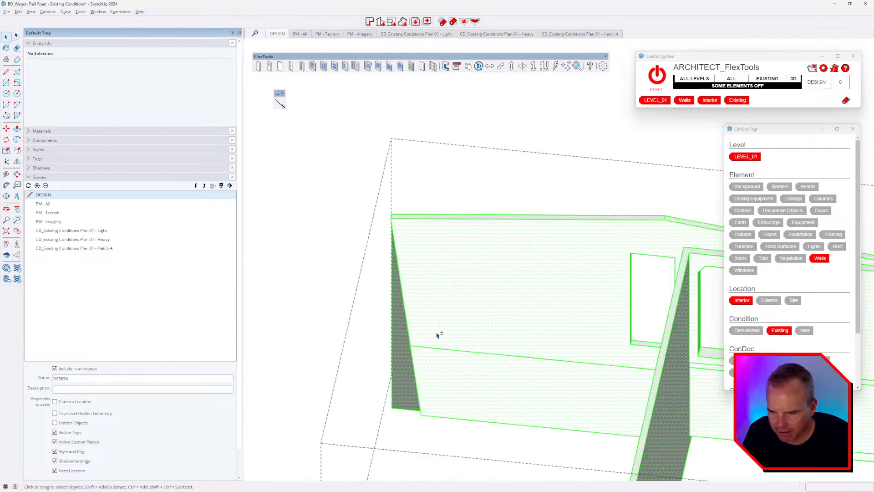
middle_click_drag(437, 335, 486, 304, "shift")
middle_click_drag(480, 334, 694, 348)
scroll(584, 383, "up", 2)
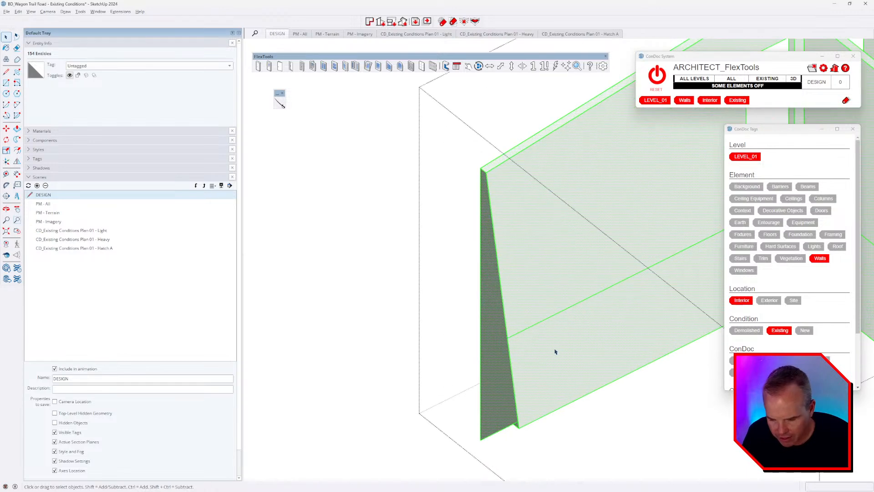
key("l")
scroll(514, 428, "up", 1)
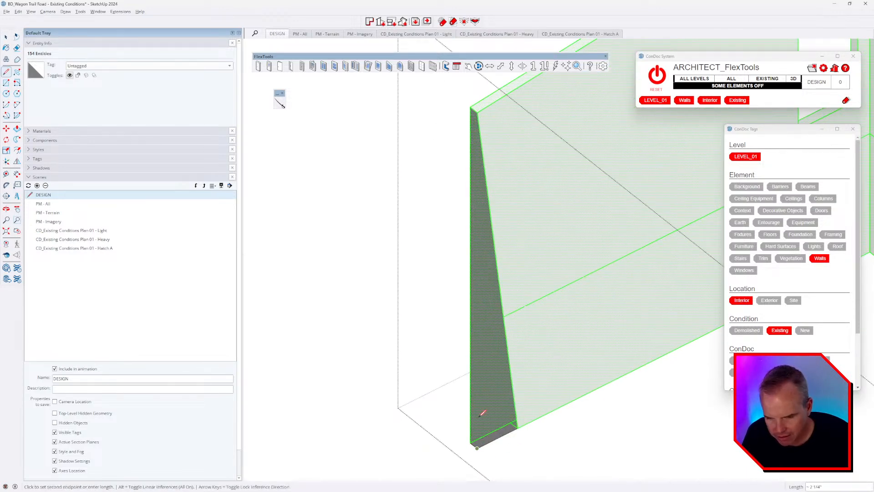
scroll(482, 413, "down", 2)
left_click(482, 217)
key("e")
scroll(493, 291, "up", 2)
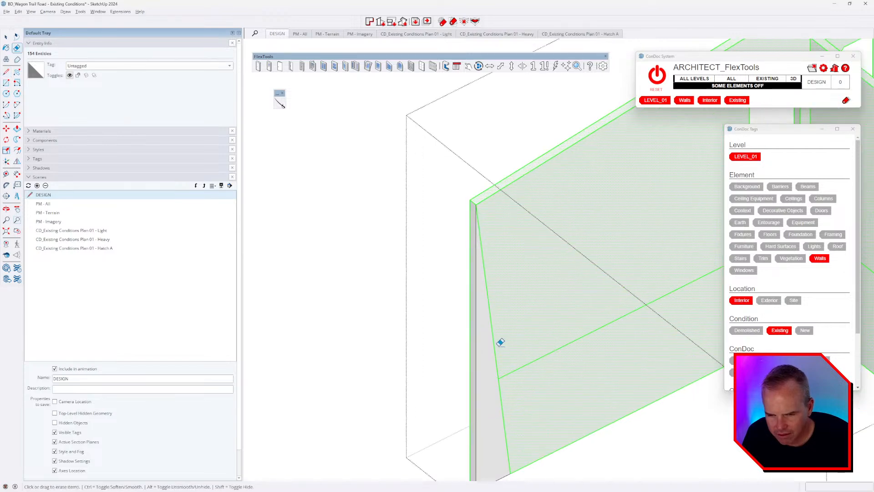
left_click(499, 344)
scroll(500, 366, "down", 2)
left_click_drag(501, 366, 497, 375)
scroll(497, 375, "down", 1)
key("space")
scroll(497, 377, "down", 2)
scroll(509, 336, "down", 3)
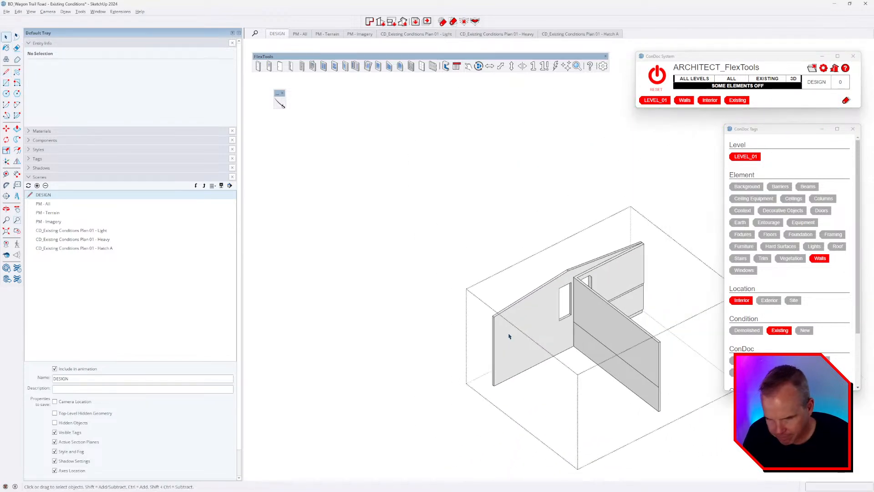
key("Escape")
Step: Reset the ConDoc tags, isolate Walls, and select the interior wall group's contents
middle_click_drag(509, 335, 519, 318)
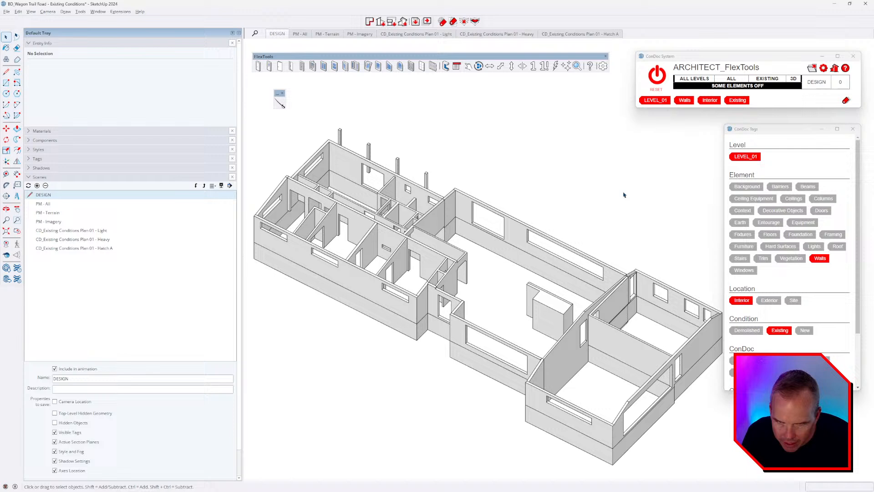
left_click(657, 81)
middle_click_drag(437, 324, 509, 367)
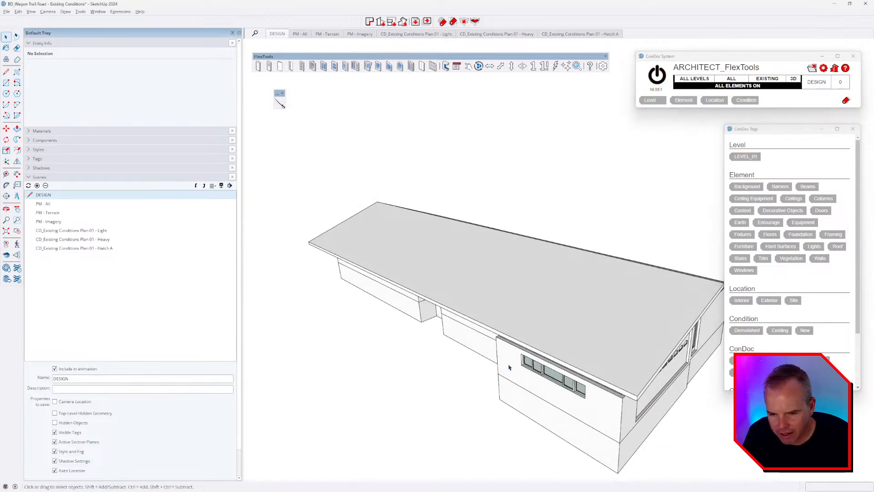
left_click(509, 367)
key("i")
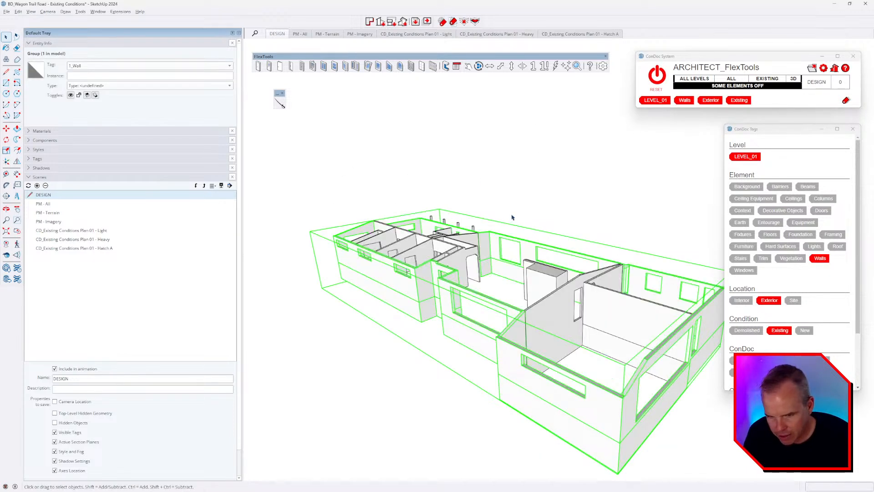
left_click(511, 216)
middle_click_drag(534, 292, 569, 364)
triple_click(515, 250)
Step: Hide everything but the interior walls and close the first two wall-end faces with lines
scroll(514, 249, "up", 4)
middle_click_drag(515, 250, 487, 218)
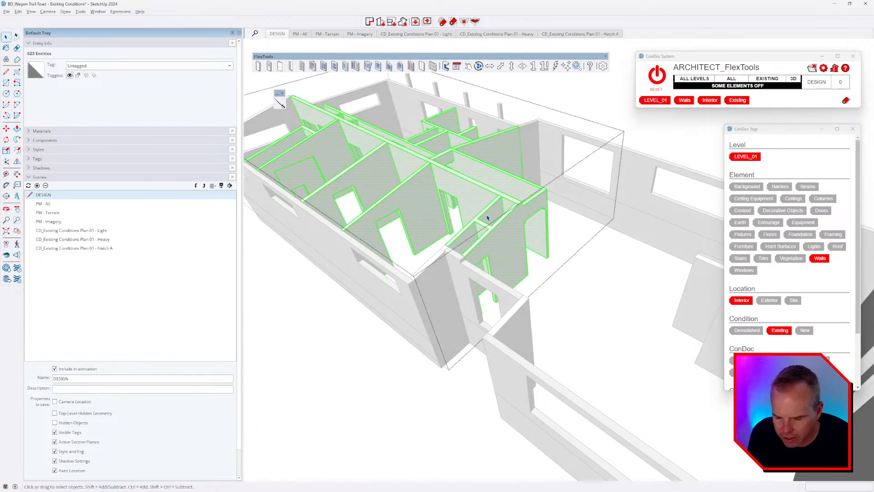
key("ctrl+h")
scroll(492, 260, "up", 3)
middle_click_drag(492, 265, 498, 240)
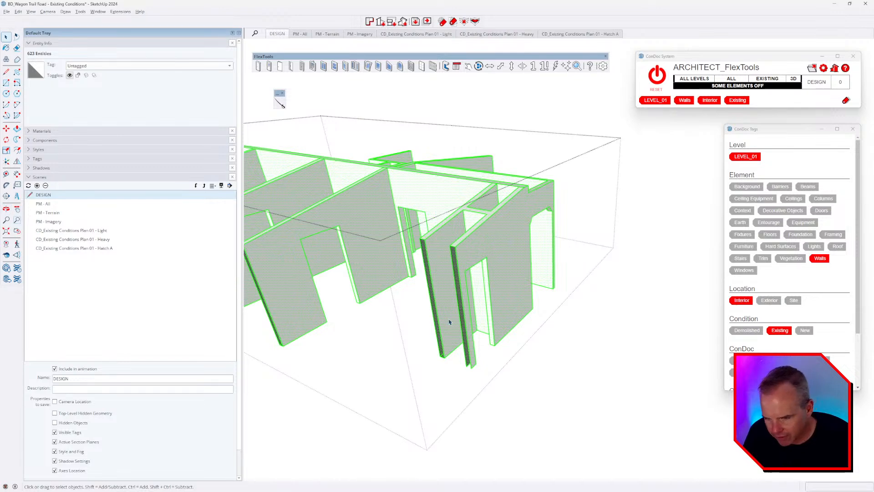
scroll(461, 348, "up", 2)
scroll(477, 369, "up", 3)
key("l")
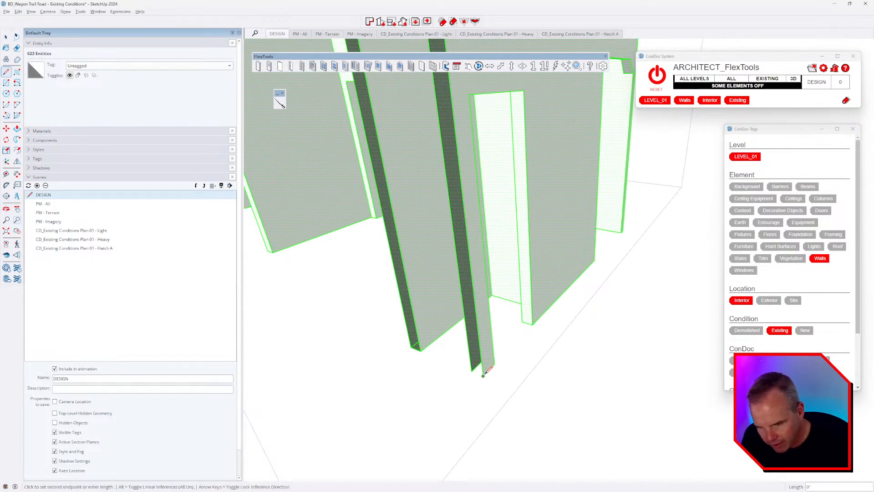
left_click(472, 370)
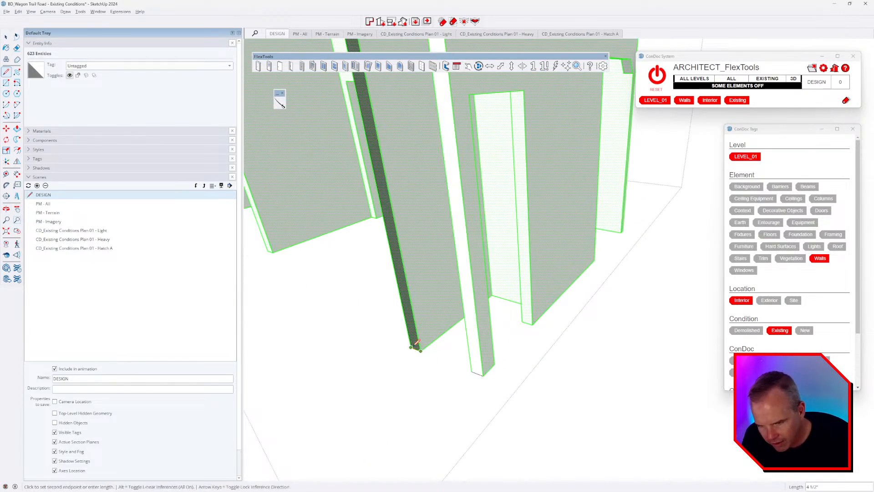
left_click(412, 346)
scroll(439, 349, "down", 4)
Step: Close the remaining wall-end strips and the narrow wall's bottom corner with lines
middle_click_drag(439, 349, 573, 348)
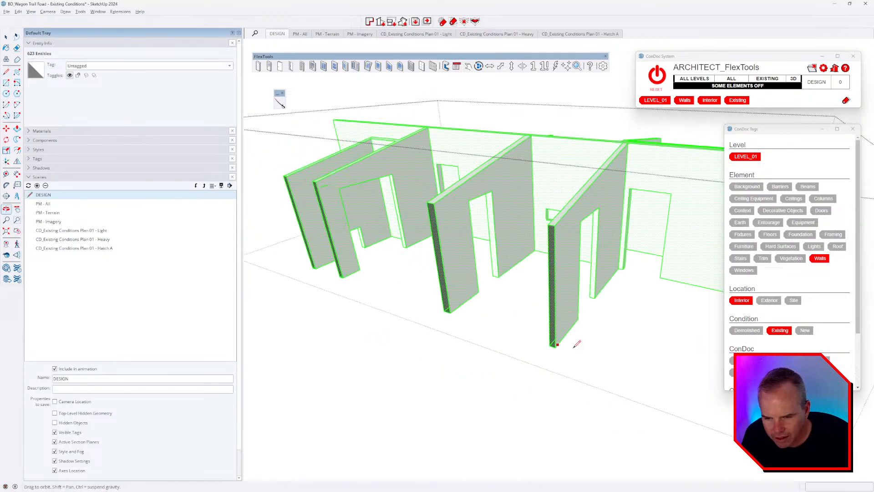
scroll(577, 343, "up", 3)
left_click(559, 343)
middle_click_drag(467, 314, 554, 334)
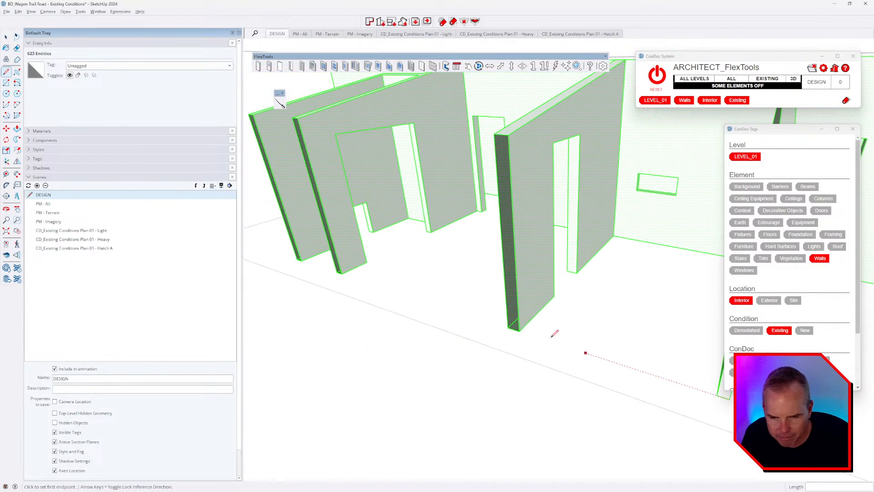
left_click(513, 325)
middle_click_drag(468, 316, 558, 347)
left_click(457, 307)
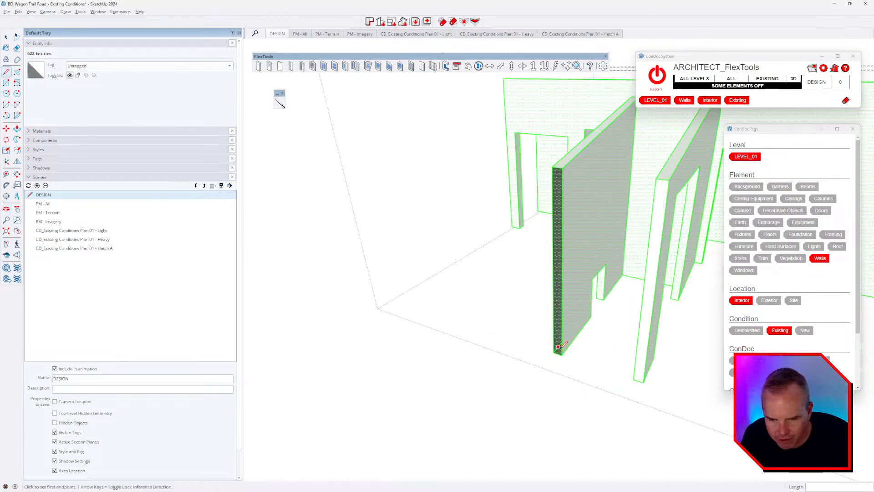
left_click(561, 351)
middle_click_drag(505, 335, 562, 347)
scroll(569, 348, "up", 3)
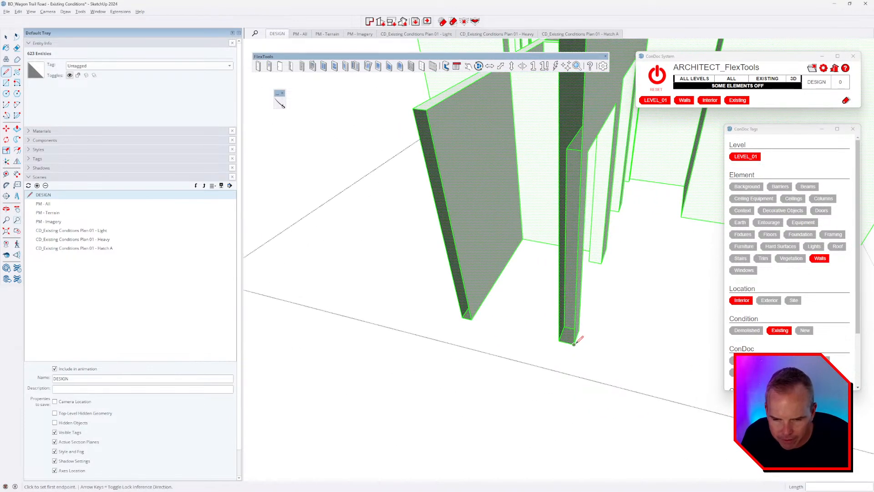
left_click(559, 340)
left_click(471, 318)
left_click(463, 317)
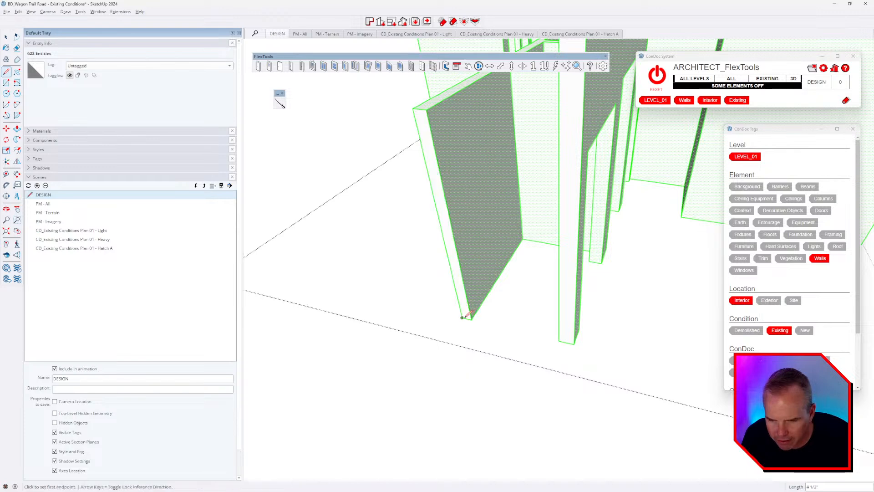
Step: Orbit around the interior walls to check the new faces and view the whole building
middle_click_drag(411, 327, 689, 351)
scroll(678, 349, "down", 4)
middle_click_drag(482, 348, 560, 323)
scroll(507, 291, "up", 5)
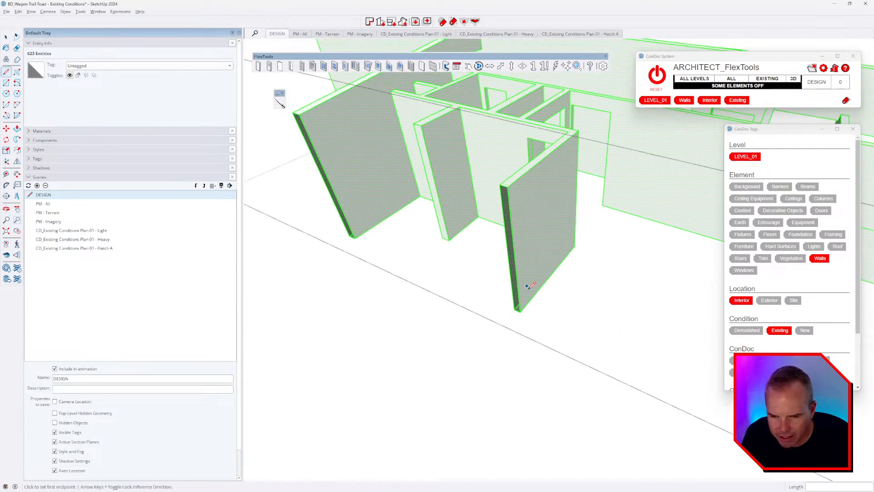
middle_click_drag(464, 311, 582, 313)
scroll(581, 313, "down", 3)
middle_click_drag(514, 334, 655, 342)
scroll(562, 339, "up", 3)
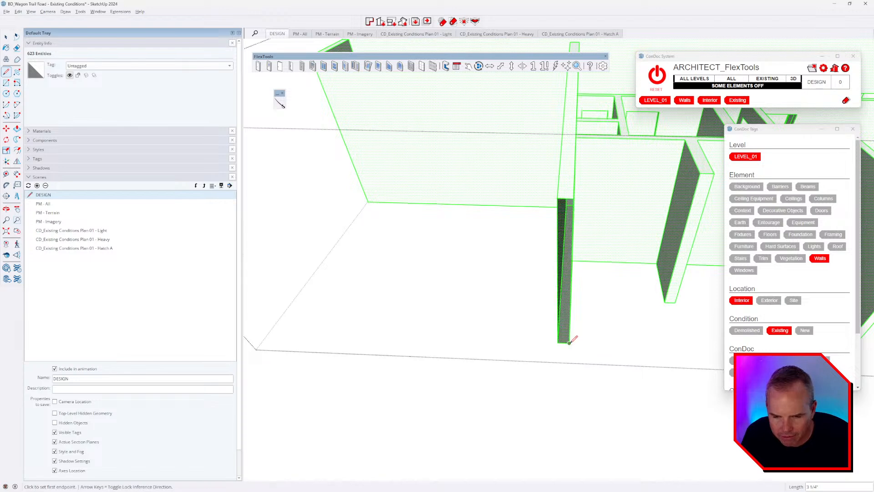
scroll(565, 338, "down", 4)
middle_click_drag(552, 341, 612, 312)
key("l")
scroll(476, 298, "up", 6)
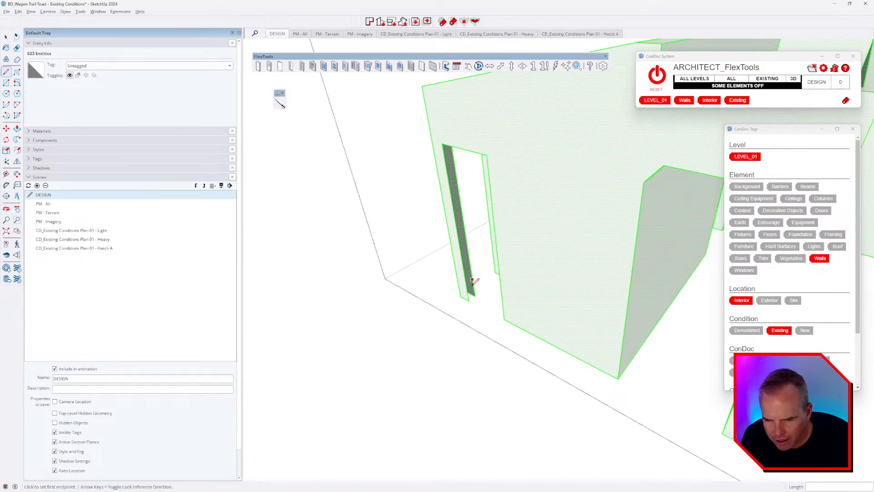
key("Escape")
scroll(473, 303, "down", 6)
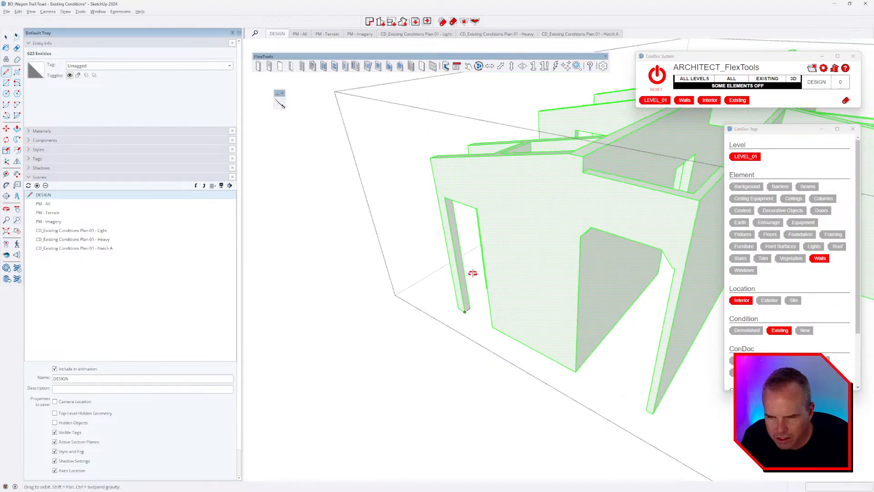
middle_click_drag(469, 273, 600, 205)
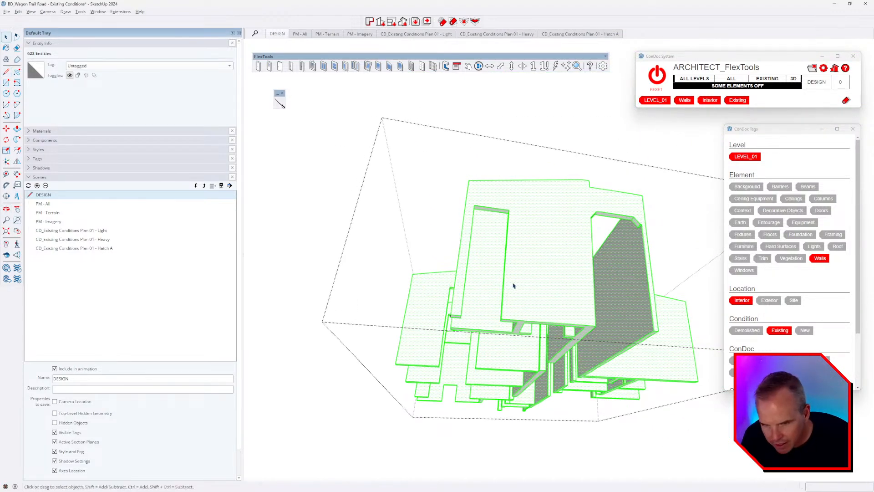
middle_click_drag(514, 285, 533, 320)
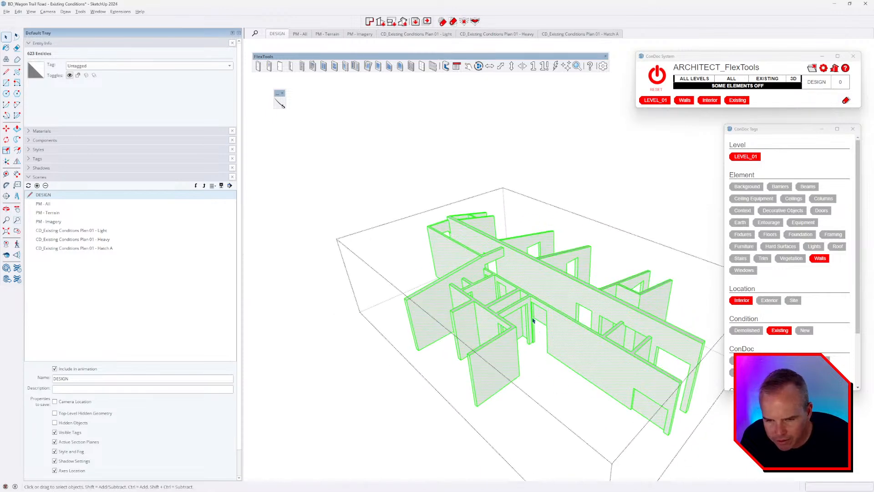
key("Escape")
left_click(508, 297)
scroll(509, 279, "down", 1)
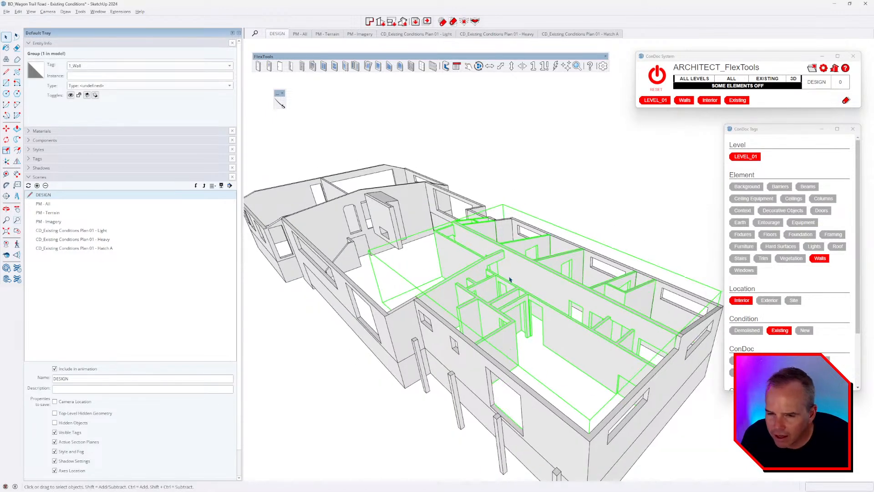
scroll(509, 279, "down", 1)
double_click(510, 279)
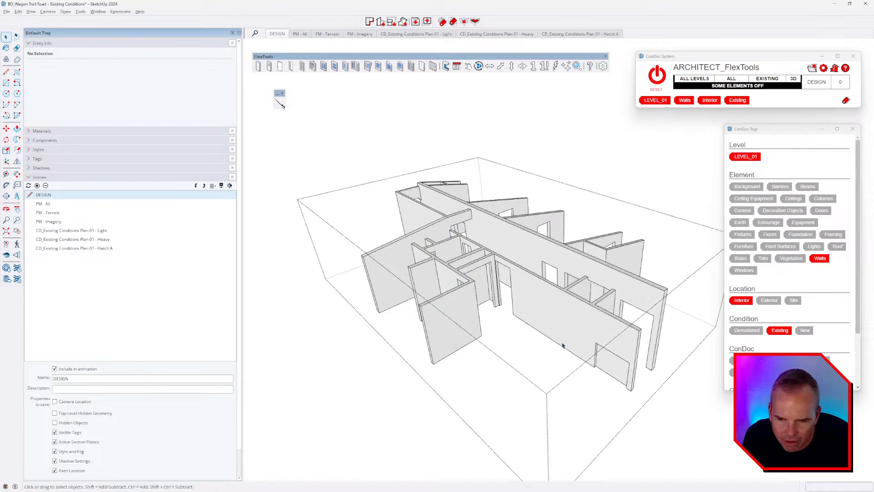
left_click(551, 298)
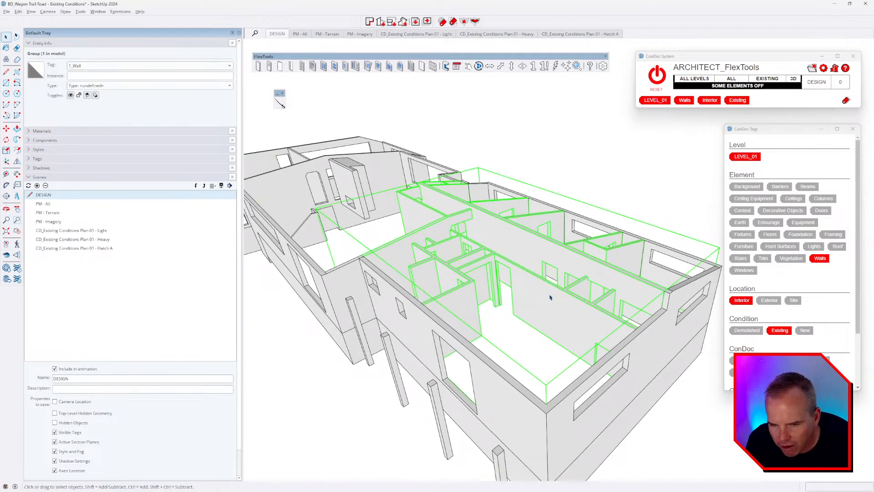
middle_click_drag(550, 297, 530, 311)
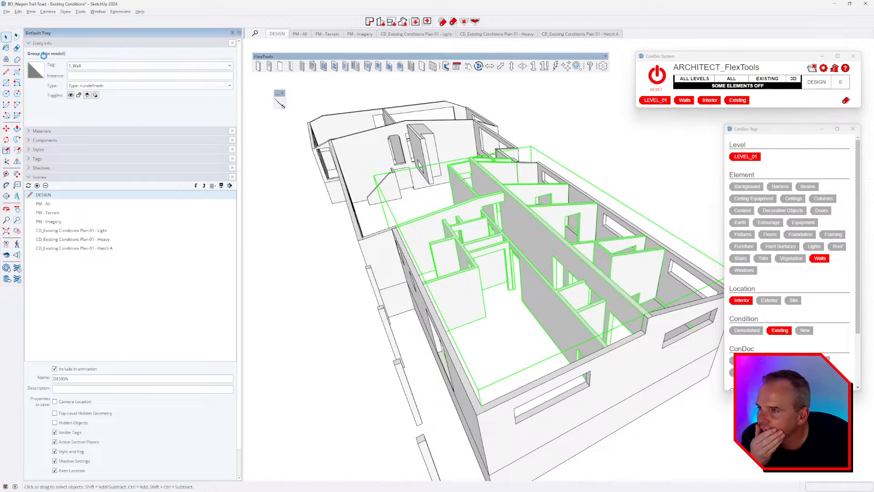
double_click(472, 290)
middle_click_drag(473, 290, 455, 270)
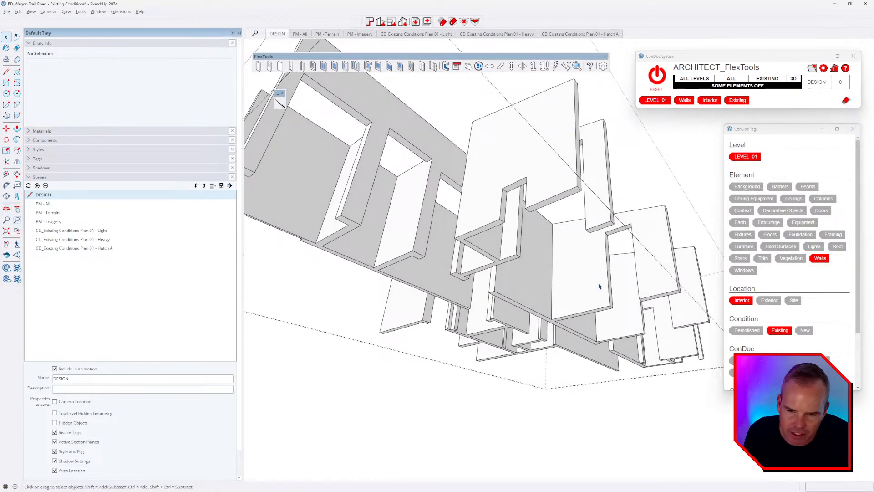
middle_click_drag(598, 285, 359, 291)
Step: Enable the Solid Inspector² toolbar and move it over the model area
left_click(120, 12)
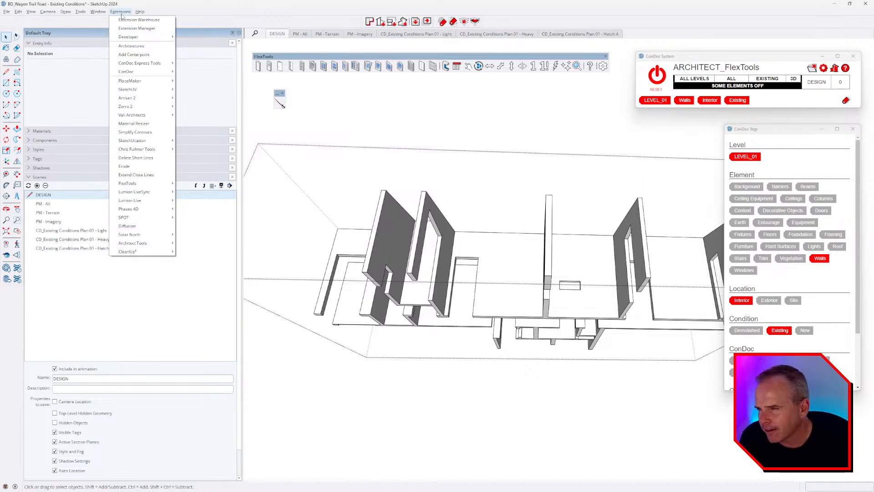
left_click(121, 13)
right_click(308, 65)
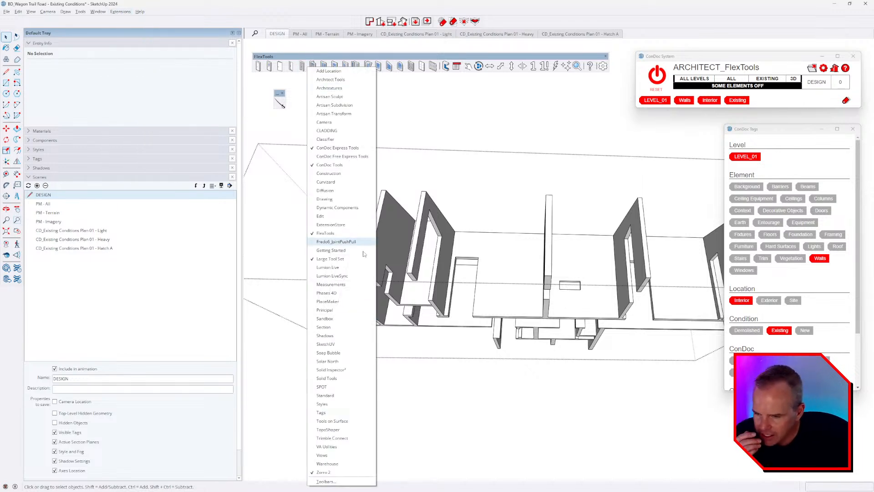
left_click(364, 370)
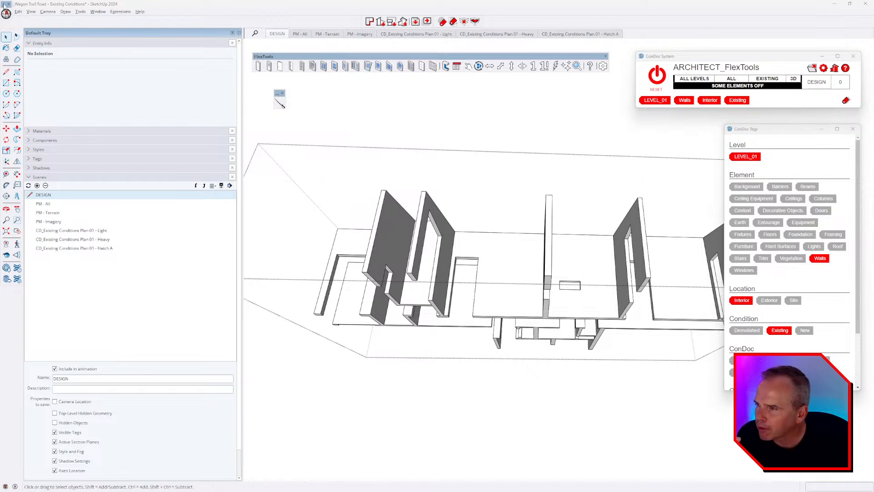
left_click_drag(4, 4, 395, 118)
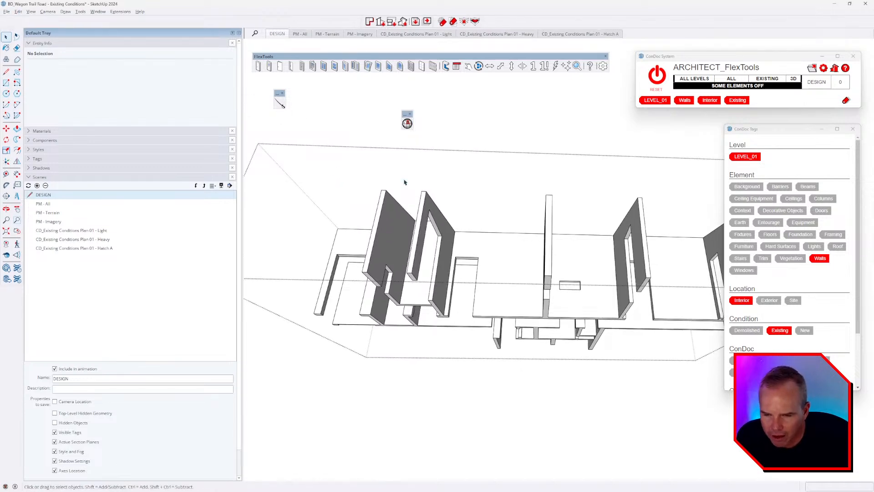
Step: Exit the group being edited and select the interior wall group
middle_click_drag(404, 182, 526, 372)
scroll(526, 373, "down", 4)
middle_click_drag(497, 295, 532, 334)
key("Escape")
left_click(512, 263)
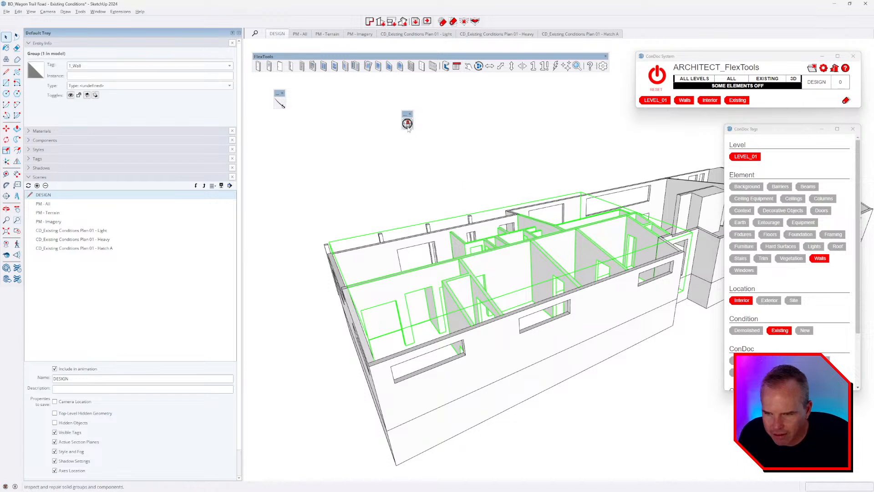
Step: Check the wall group with Solid Inspector², try Fix All, and dismiss the cannot-fix warning
left_click(407, 124)
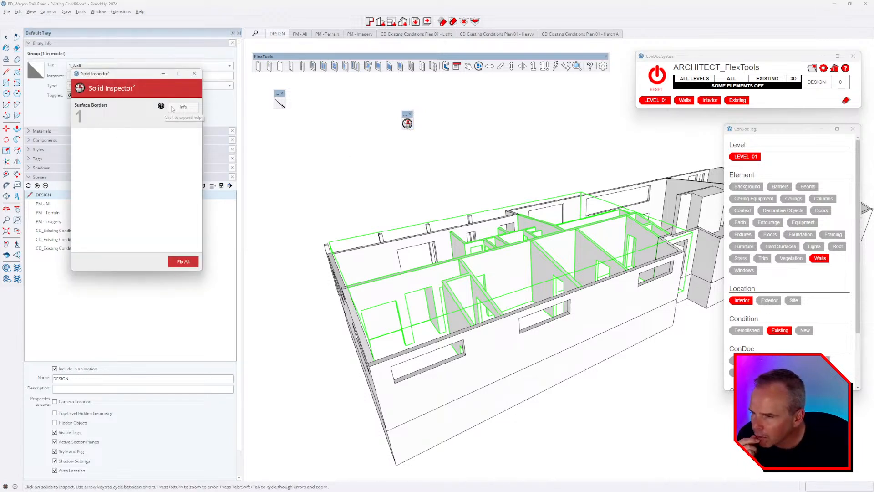
left_click(182, 263)
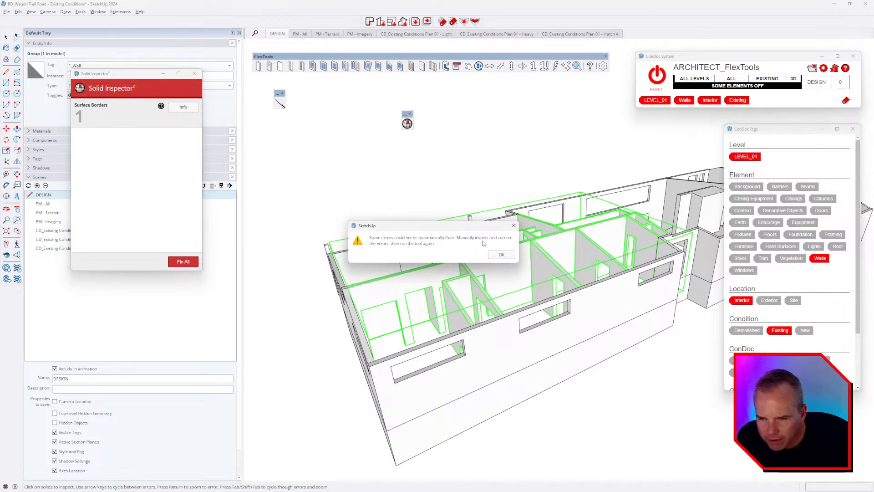
left_click(501, 255)
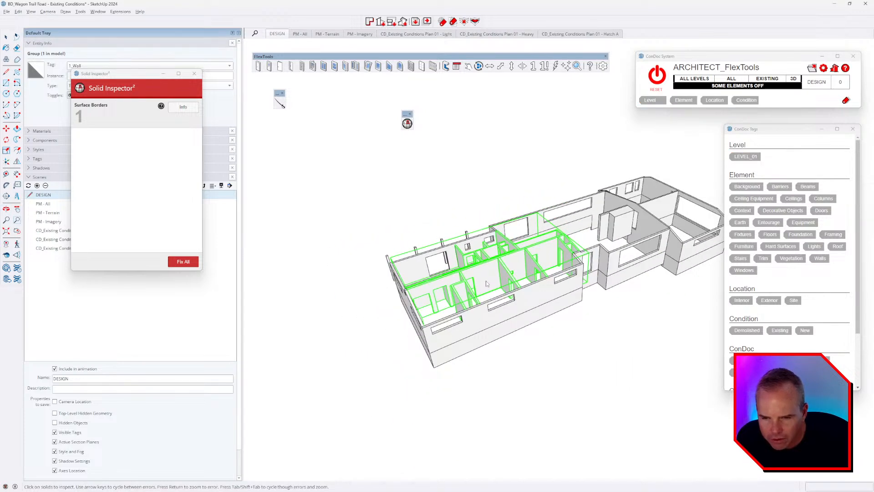
Step: Regroup all the interior wall group's contents and rerun Solid Inspector² on the new group
middle_click_drag(514, 273, 487, 273)
key("space")
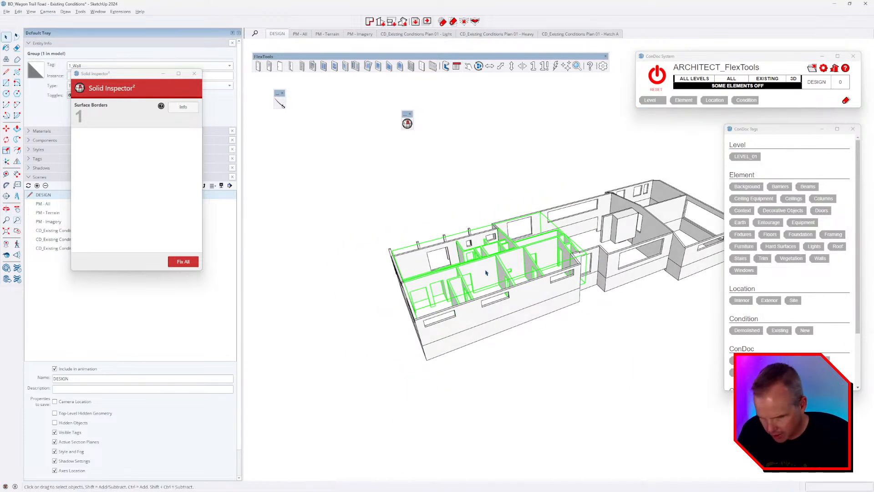
double_click(486, 272)
key("ctrl+a")
key("ctrl+g")
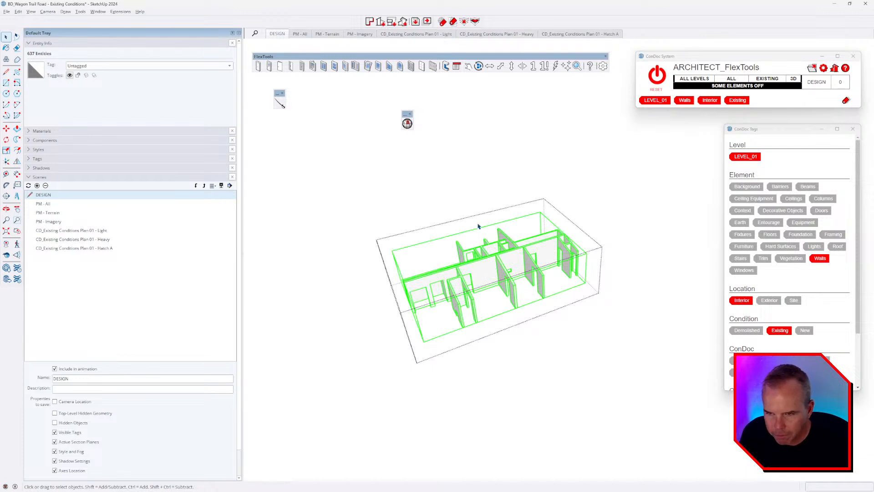
left_click(408, 124)
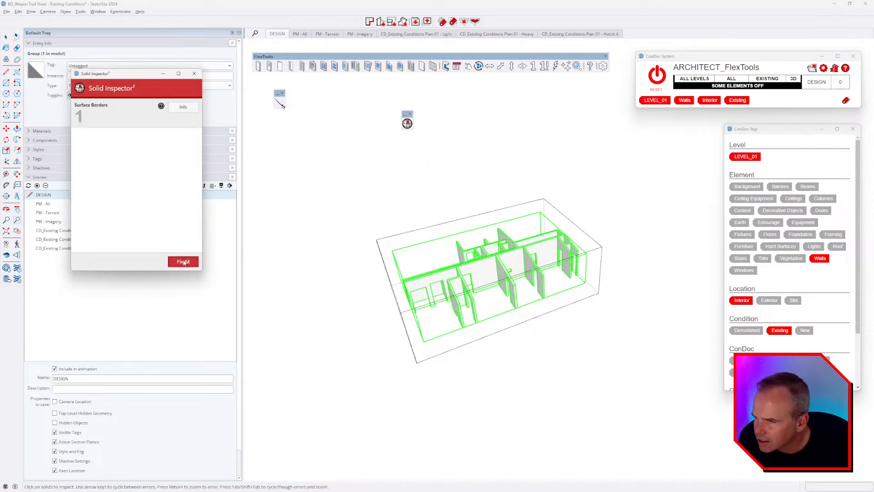
mouse_move(162, 107)
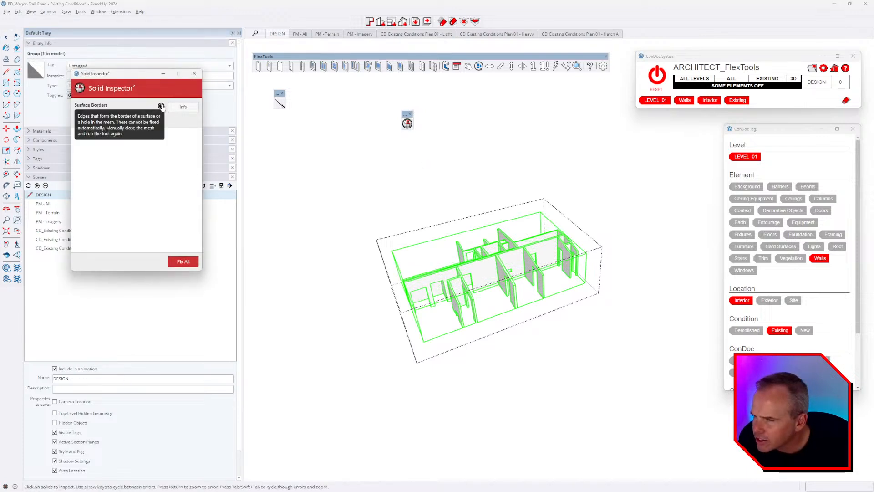
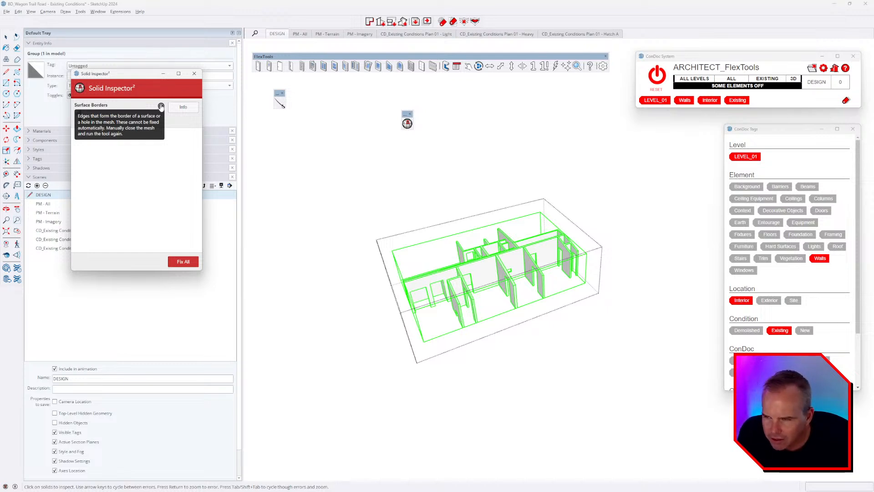
Step: Close the Solid Inspector report and explode the interior wall group into 637 loose entities
left_click(195, 73)
middle_click_drag(409, 237, 541, 207)
key("x")
Step: Orbit around the exploded interior walls to inspect them from several angles
left_click(484, 215)
middle_click_drag(587, 275, 573, 221)
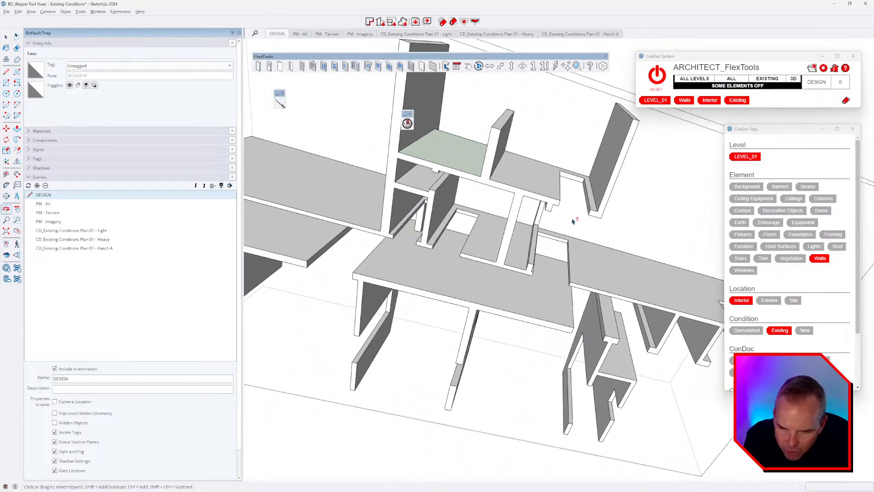
scroll(586, 277, "up", 3)
mouse_move(586, 278)
middle_mouse_down()
mouse_move(573, 269)
mouse_move(454, 275)
mouse_move(573, 259)
mouse_move(511, 238)
mouse_move(384, 236)
mouse_move(453, 273)
mouse_move(281, 294)
mouse_move(523, 336)
mouse_move(578, 269)
mouse_move(398, 301)
mouse_move(482, 267)
mouse_move(490, 285)
mouse_move(410, 326)
mouse_move(412, 341)
mouse_move(544, 386)
mouse_move(563, 320)
mouse_move(558, 259)
mouse_move(568, 222)
mouse_move(498, 181)
mouse_move(498, 279)
mouse_move(523, 363)
mouse_move(591, 322)
mouse_move(619, 319)
middle_mouse_up()
mouse_move(548, 302)
middle_mouse_down()
mouse_move(550, 240)
mouse_move(509, 320)
mouse_move(597, 306)
mouse_move(546, 279)
mouse_move(645, 259)
middle_mouse_up()
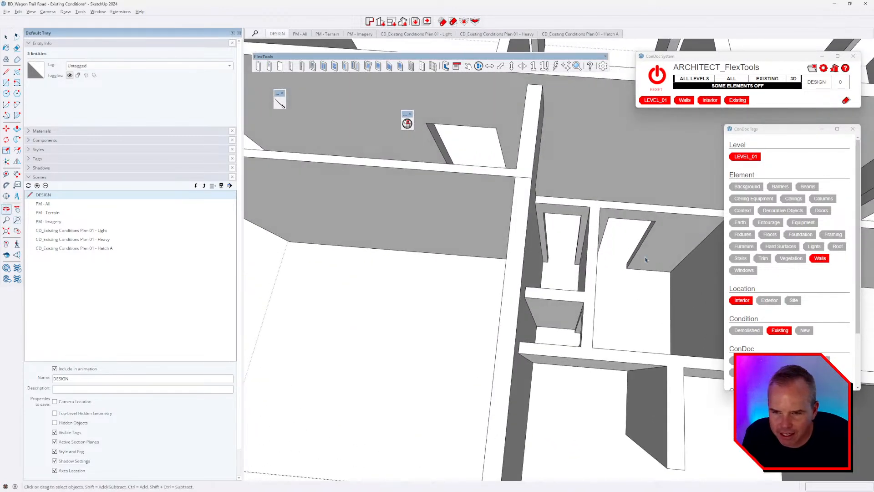
middle_click_drag(533, 189, 567, 170)
scroll(567, 170, "down", 4)
key("shift")
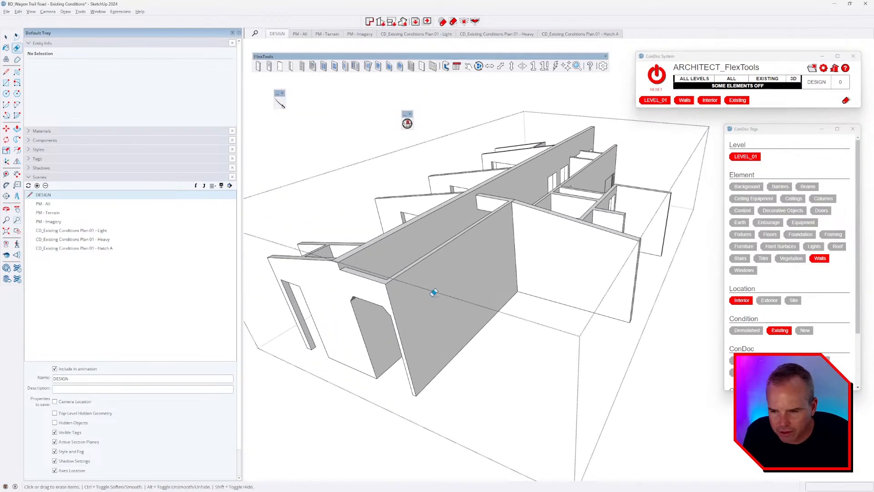
middle_click_drag(434, 292, 437, 168)
middle_click_drag(441, 202, 544, 121)
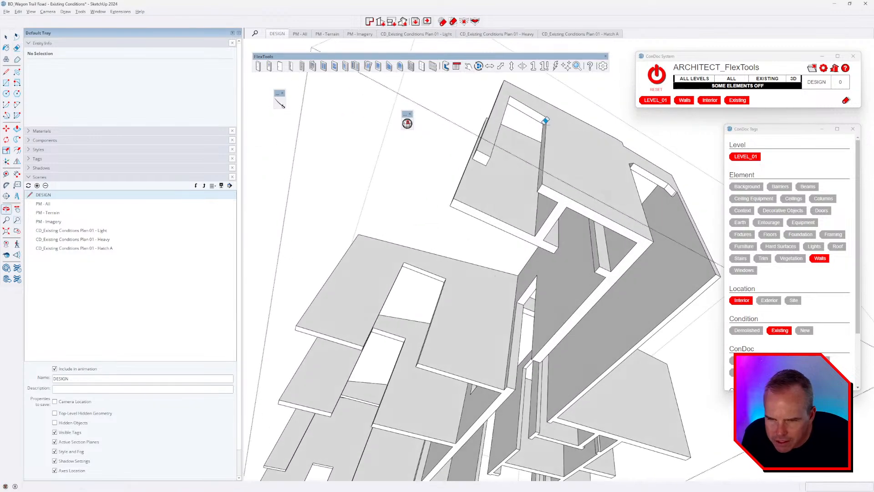
middle_click_drag(524, 257, 545, 179)
middle_click_drag(533, 212, 596, 140)
mouse_move(599, 320)
middle_mouse_down()
mouse_move(571, 215)
mouse_move(464, 190)
mouse_move(515, 228)
mouse_move(354, 262)
mouse_move(552, 279)
mouse_move(606, 150)
mouse_move(579, 209)
mouse_move(548, 148)
mouse_move(415, 269)
mouse_move(345, 244)
mouse_move(495, 266)
mouse_move(488, 262)
mouse_move(491, 334)
mouse_move(521, 396)
mouse_move(584, 277)
middle_mouse_up()
Step: Switch the view to the standard top view of the walls
key("e")
key("ctrl")
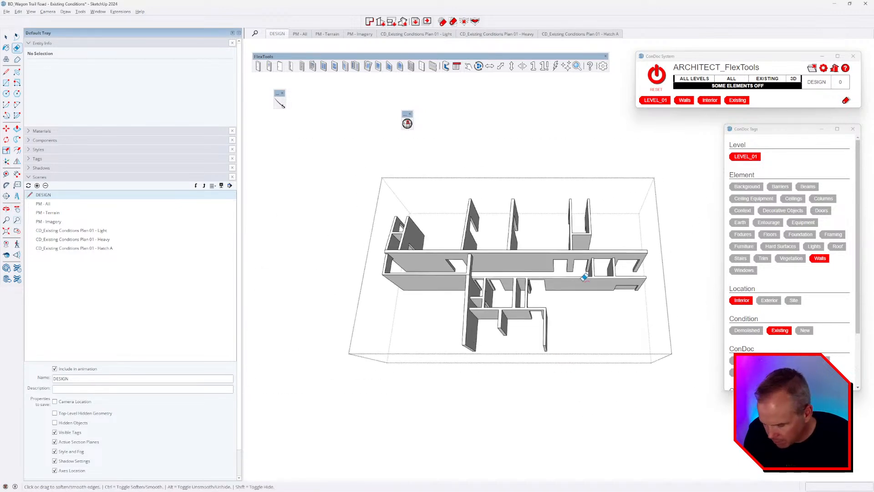
key("ctrl+1")
Step: Show the plan in parallel projection and zoom to fit the whole wall plan
key("v")
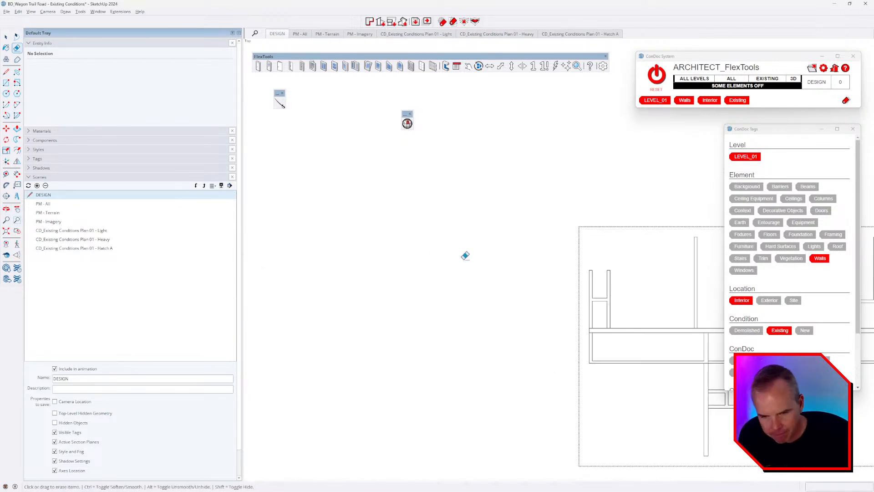
scroll(388, 243, "down", 2)
key("shift+z")
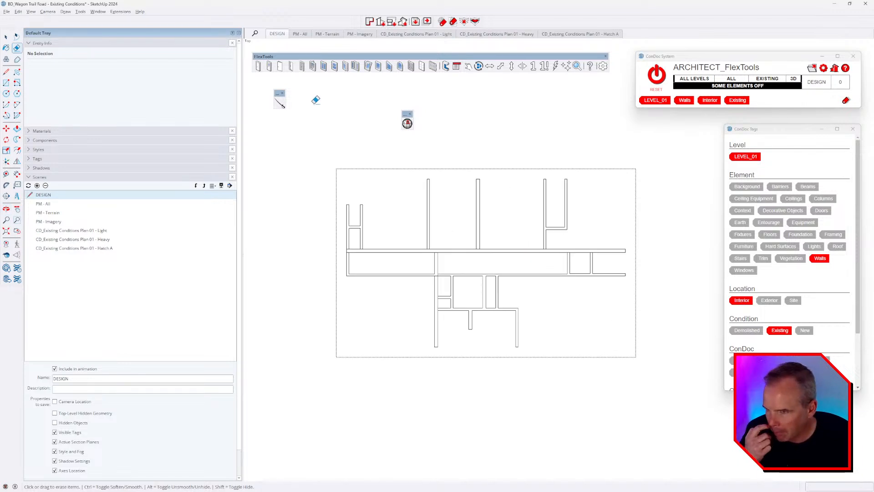
Step: Cut the walls with one horizontal and one vertical line across the plan
left_click(280, 103)
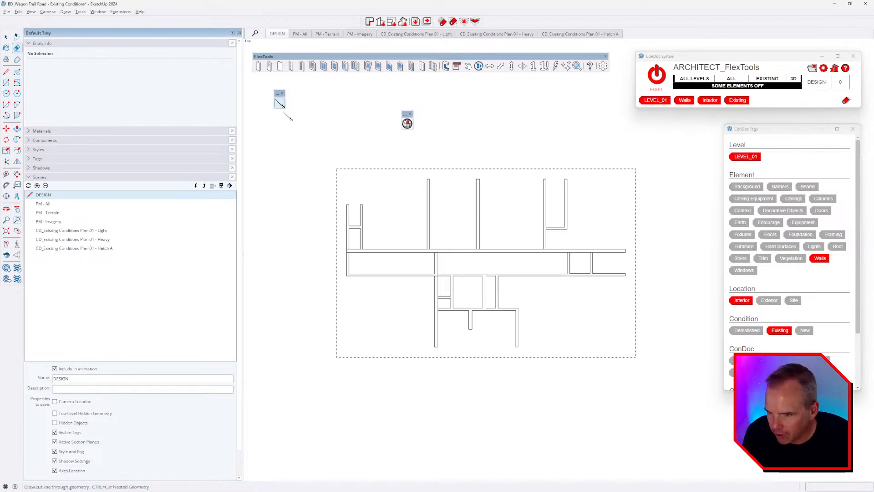
left_click(687, 262)
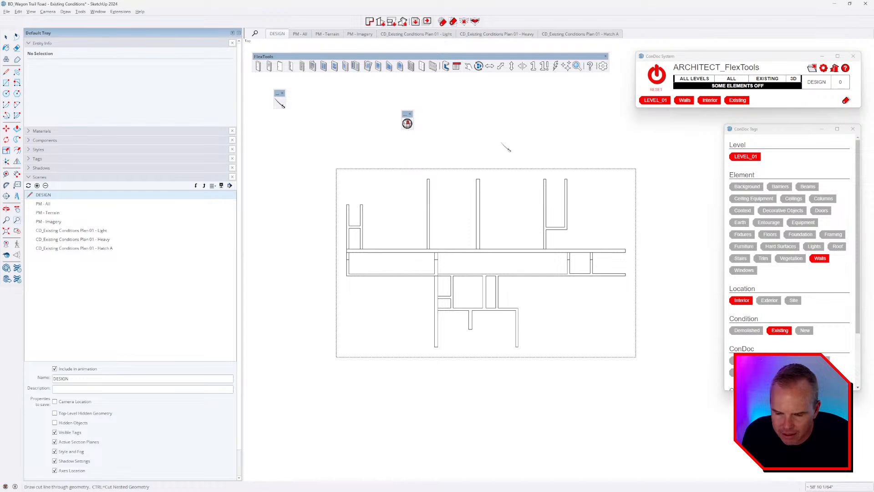
left_click(502, 366)
key("space")
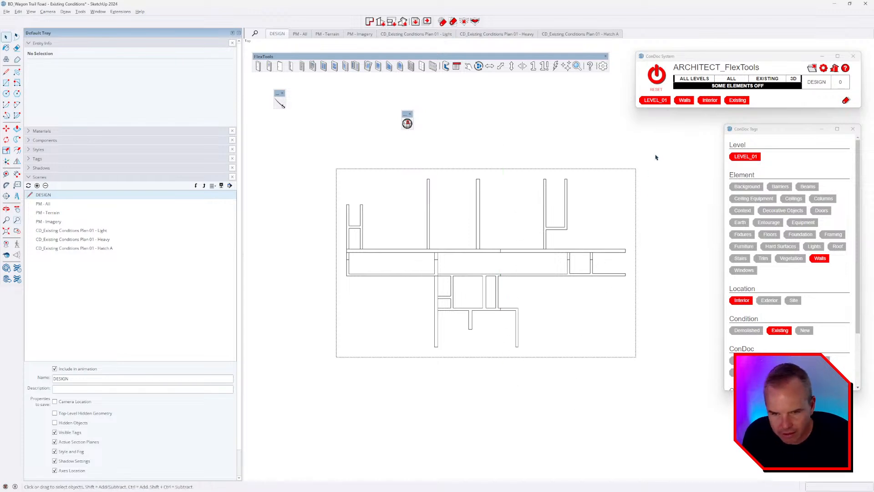
Step: Group the upper-right, upper-left and lower-right wall quadrants and select the lower-left walls
left_click_drag(511, 260, 512, 261)
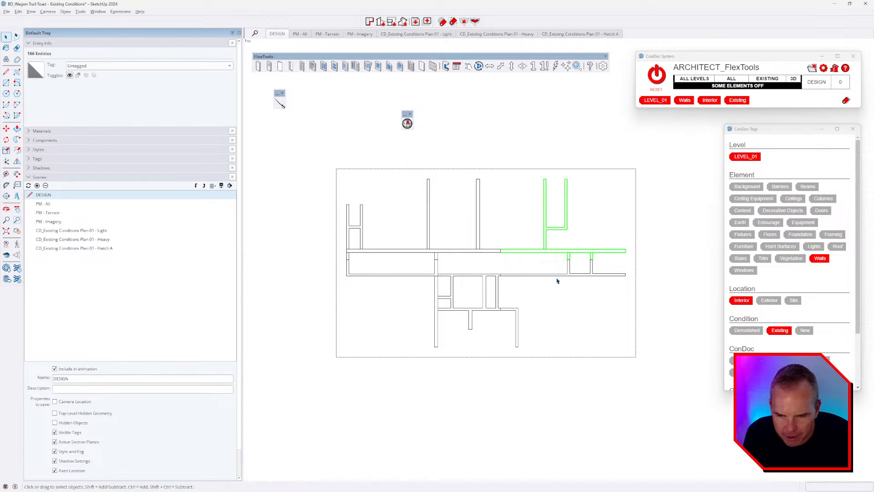
key("ctrl+g")
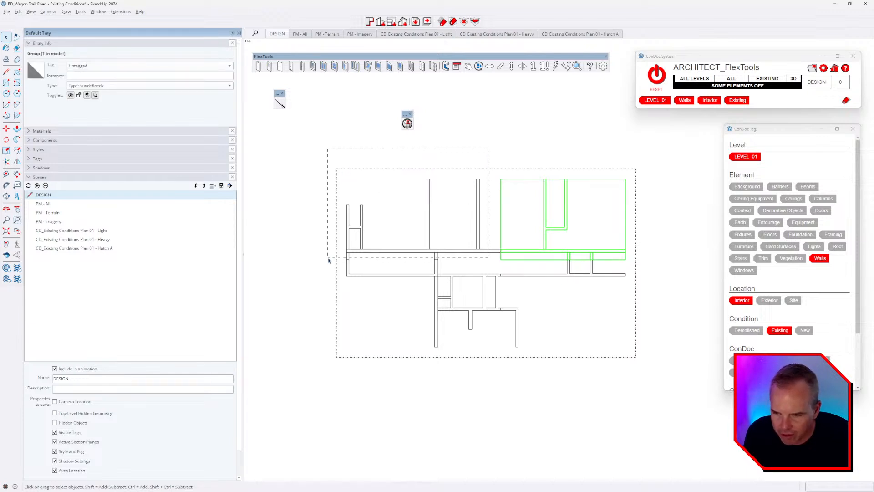
left_click_drag(329, 261, 327, 258)
key("ctrl+g")
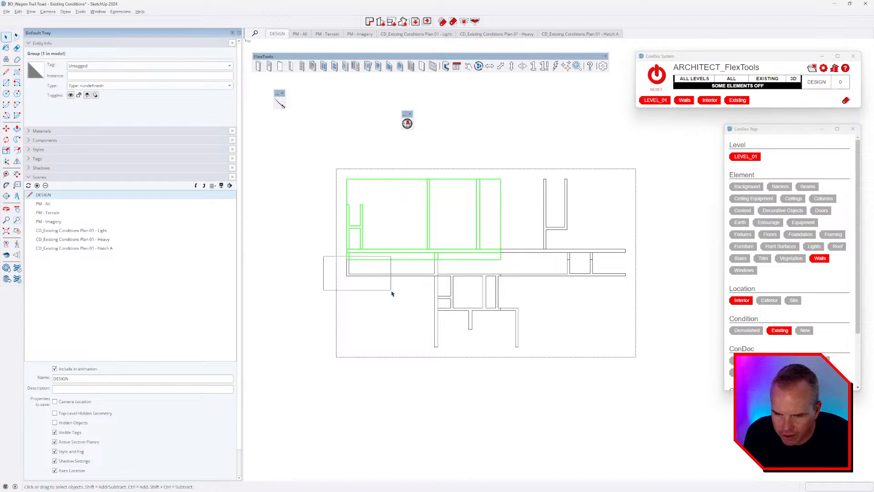
left_click_drag(392, 294, 391, 293)
left_click_drag(664, 274, 503, 348)
key("ctrl+g")
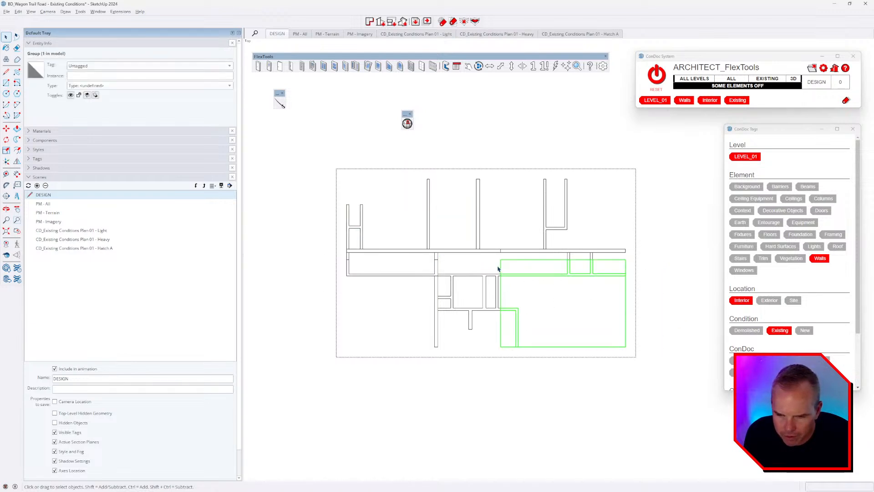
left_click_drag(323, 246, 551, 352)
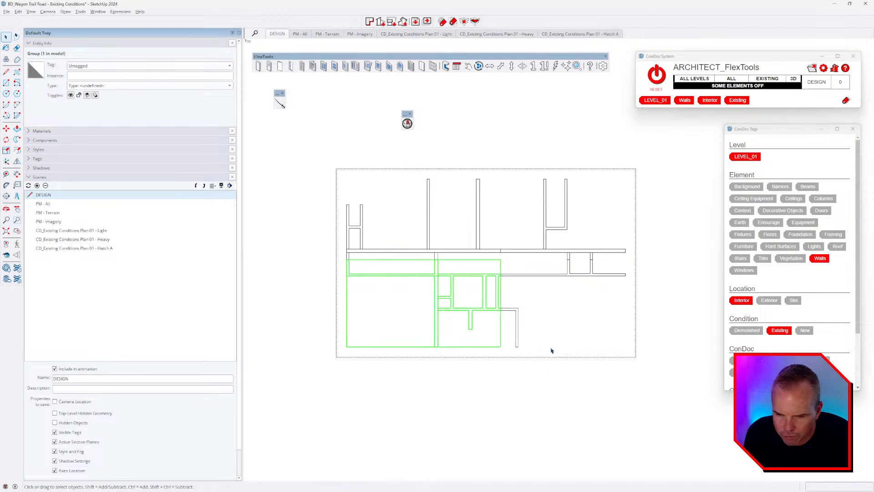
Step: Orbit to a 3-D view and open the lower-left wall group to draw lines
middle_click_drag(550, 351, 273, 237)
double_click(430, 281)
scroll(413, 263, "up", 4)
scroll(479, 223, "up", 2)
scroll(482, 222, "up", 2)
key("l")
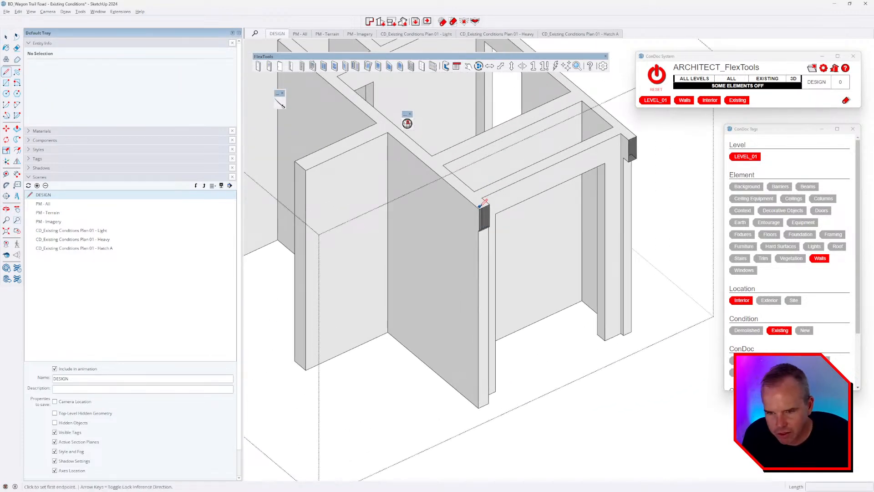
Step: Close off the two open ends of the long wall with lines
mouse_move(482, 202)
middle_mouse_down()
mouse_move(399, 176)
mouse_move(546, 169)
middle_mouse_up()
left_click(531, 163)
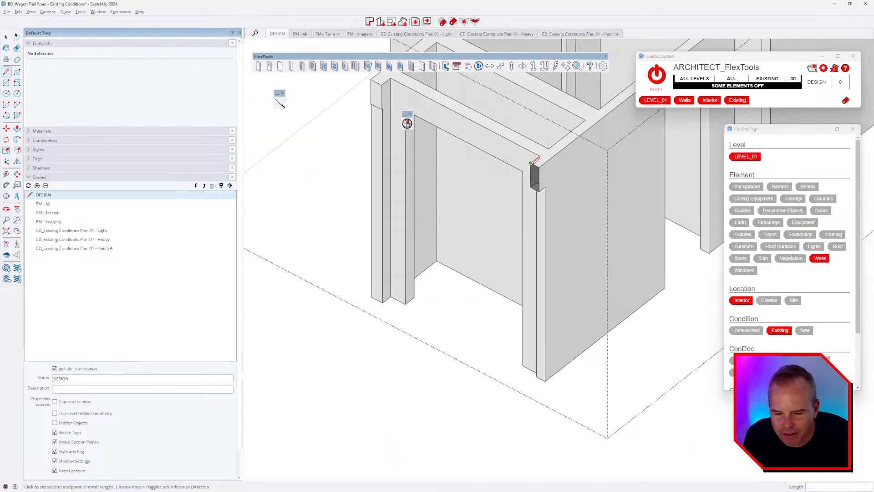
left_click(539, 168)
scroll(523, 241, "down", 3)
middle_click_drag(592, 206, 497, 209)
scroll(584, 189, "up", 3)
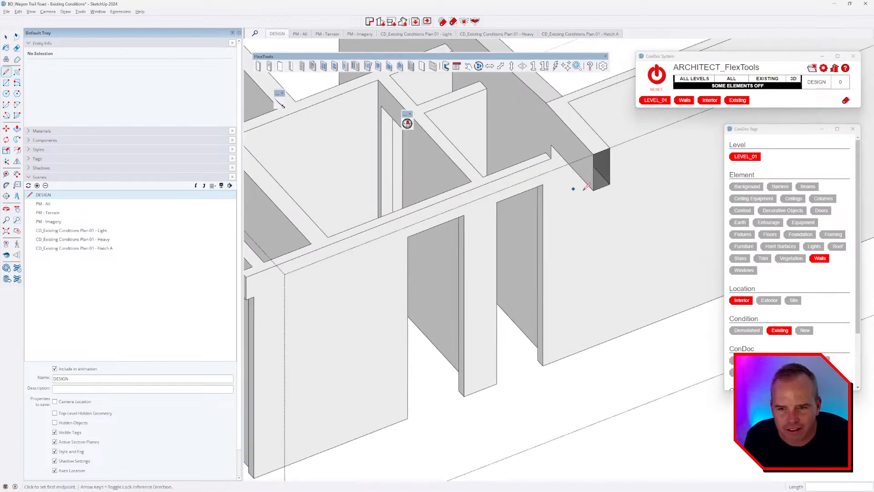
left_click(593, 190)
left_click(609, 184)
scroll(536, 211, "down", 3)
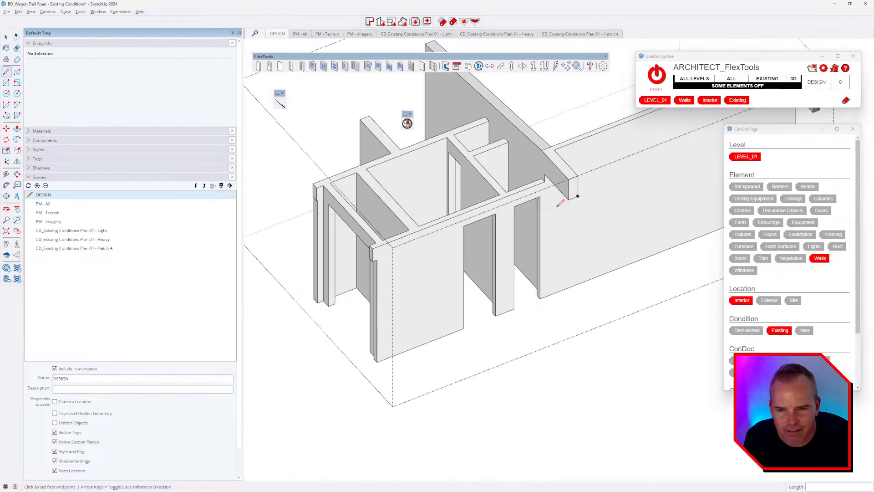
mouse_move(627, 192)
middle_mouse_down("shift")
mouse_move(510, 273)
mouse_move(628, 241)
mouse_move(474, 249)
mouse_move(460, 260)
middle_mouse_up("shift")
scroll(631, 243, "up", 3)
scroll(545, 241, "down", 4)
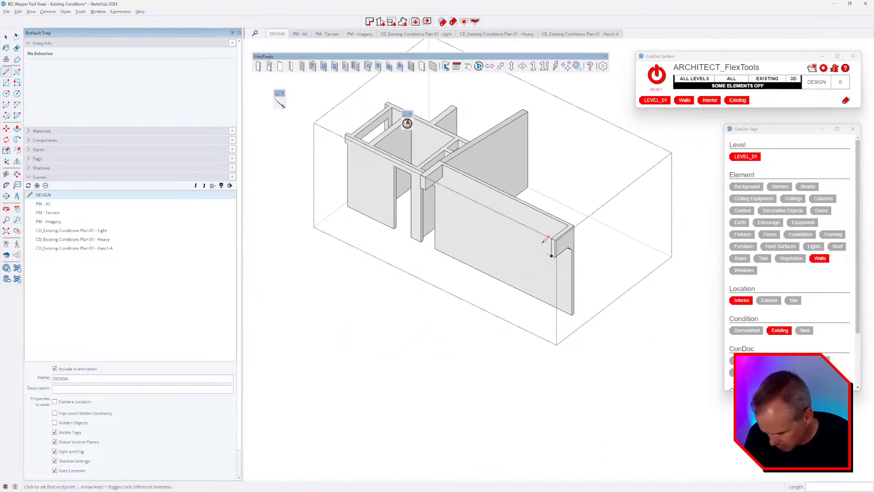
Step: Exit the lower-left wall group and hide the finished solid group
key("space")
key("Escape")
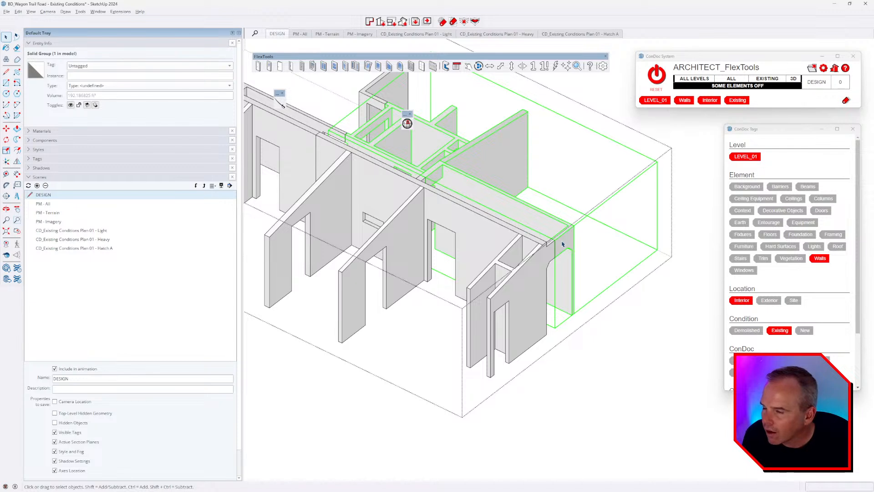
scroll(563, 244, "down", 3)
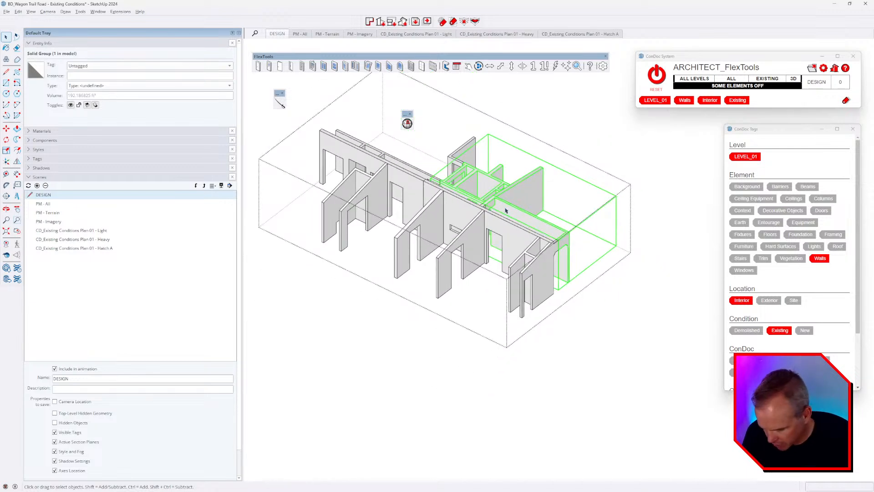
key("h")
Step: Open the front wall group and inspect the wall with the notched column
middle_click_drag(555, 287, 543, 281)
left_click(543, 281)
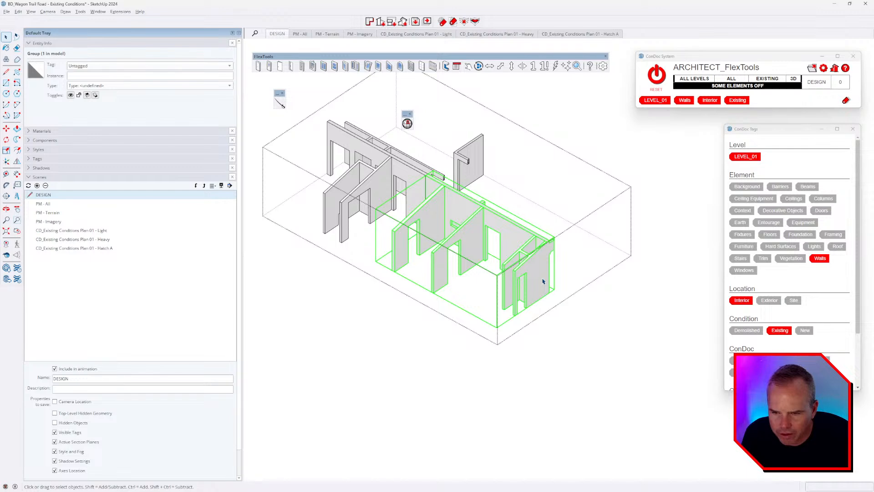
double_click(541, 280)
scroll(538, 273, "up", 6)
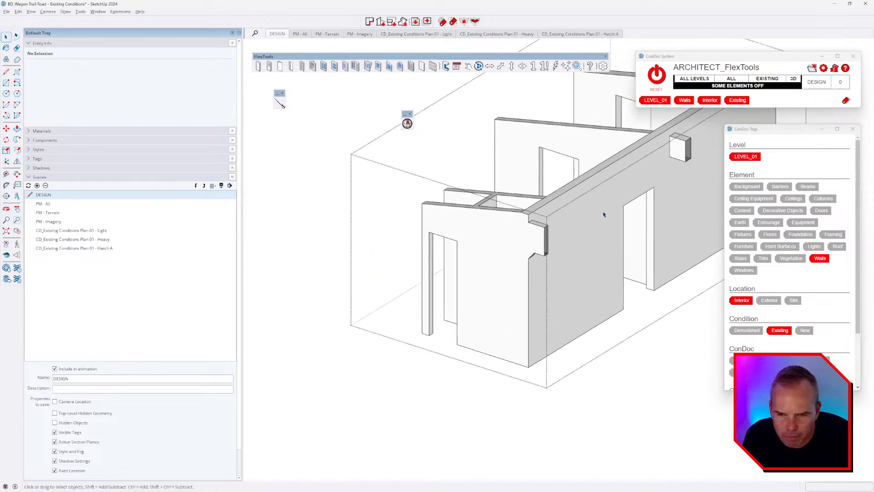
key("l")
scroll(530, 265, "up", 1)
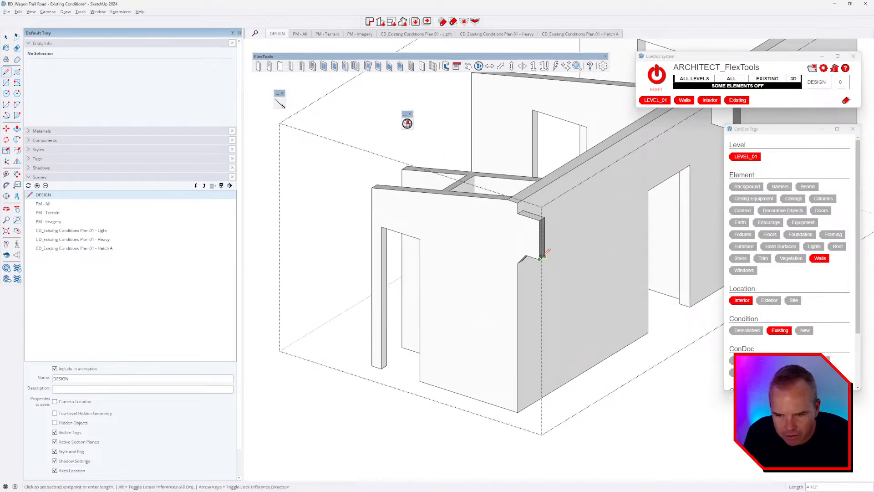
scroll(542, 257, "up", 5)
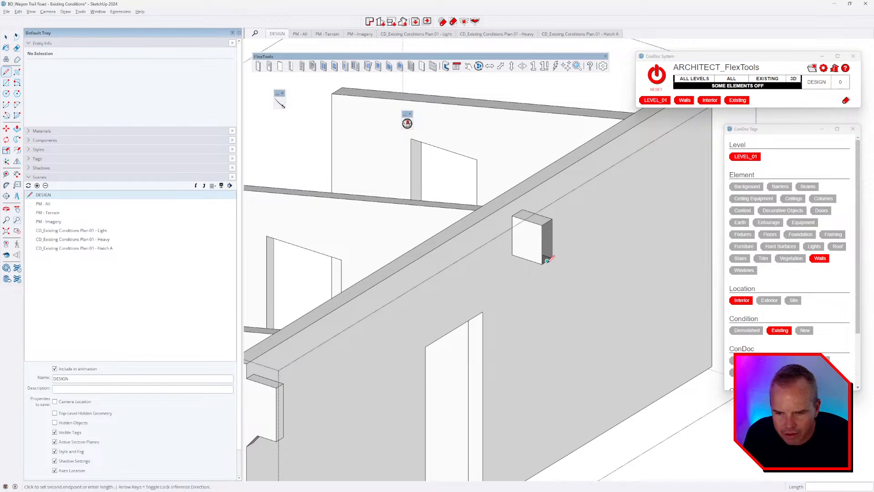
middle_click_drag(604, 240, 405, 263)
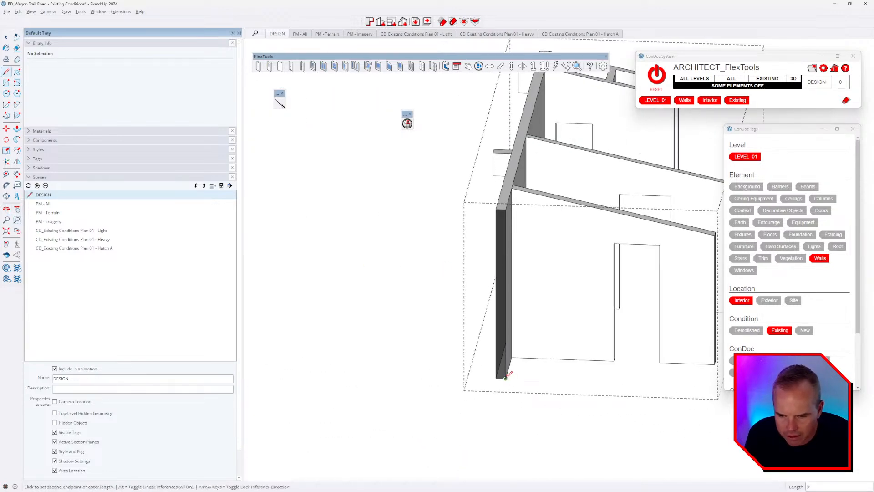
scroll(560, 312, "down", 5)
middle_click_drag(560, 312, 525, 311)
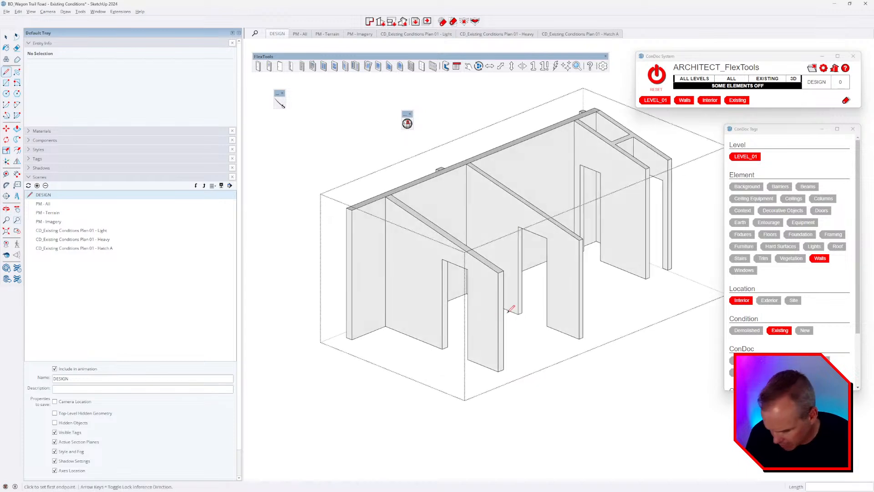
Step: Select the interior wall group and hide it
key("space")
scroll(503, 295, "up", 3)
left_click(504, 294)
scroll(503, 295, "down", 4)
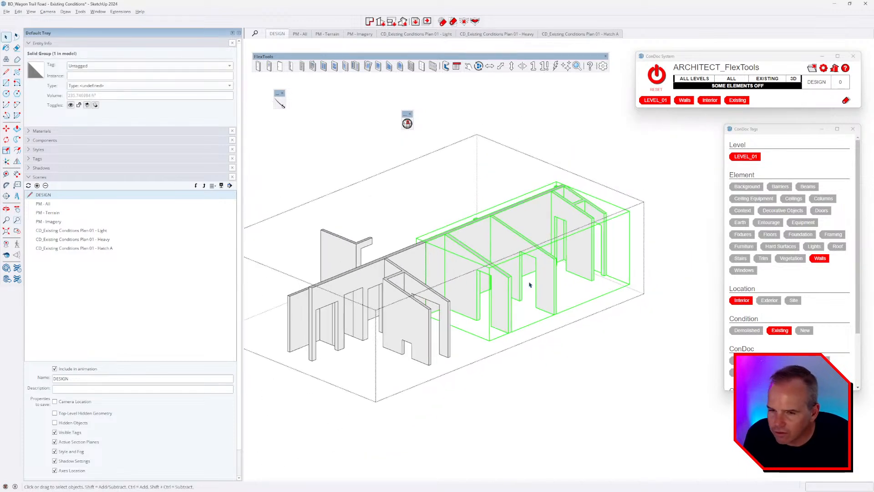
middle_click_drag(528, 285, 538, 305)
key("h")
Step: Open the left wall group and erase the stray edge beside the right column
middle_click_drag(401, 336, 604, 282, "shift")
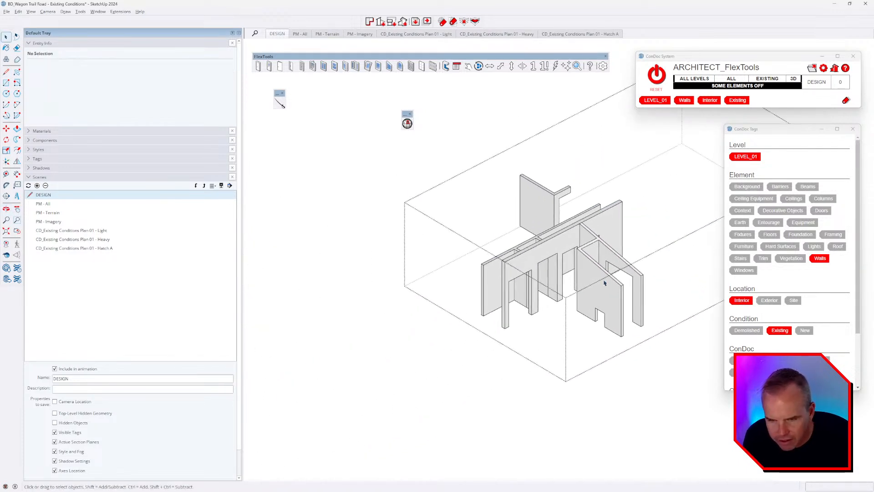
scroll(605, 283, "up", 2)
left_click(610, 281)
double_click(605, 296)
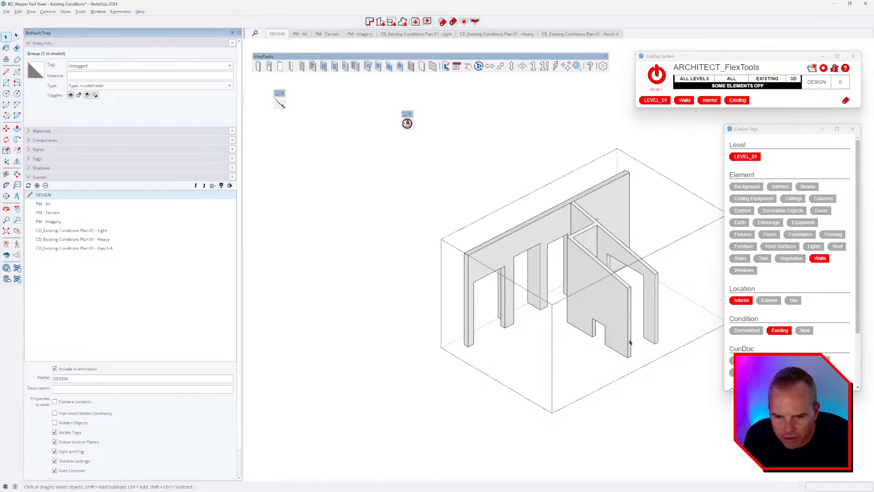
scroll(630, 343, "up", 2)
middle_click_drag(601, 314, 418, 296)
key("l")
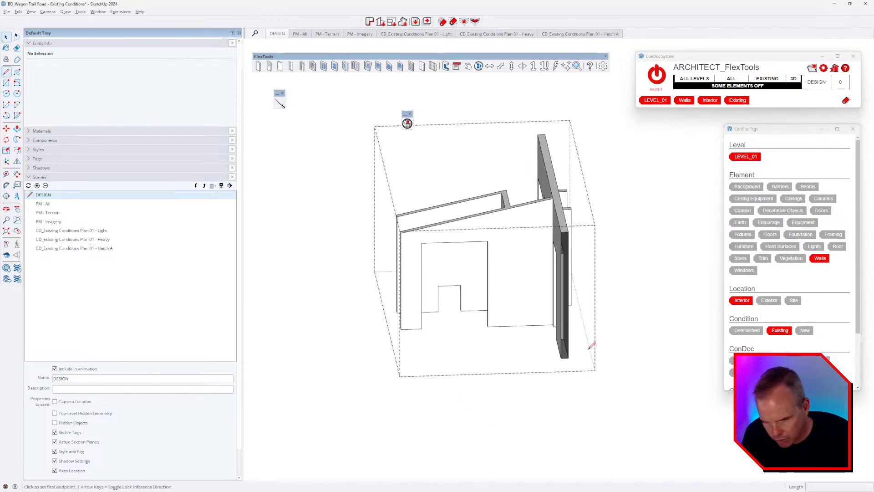
middle_click_drag(567, 355, 526, 298)
left_click_drag(407, 286, 365, 283)
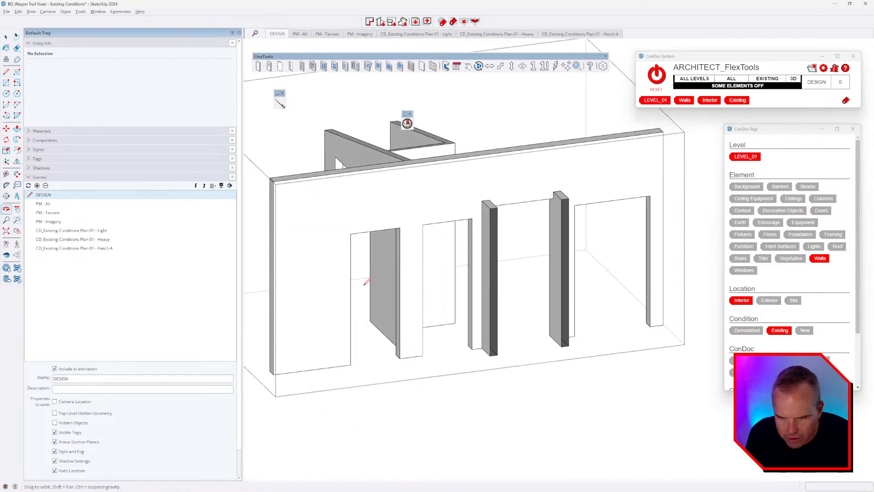
key("l")
key("e")
left_click(548, 342)
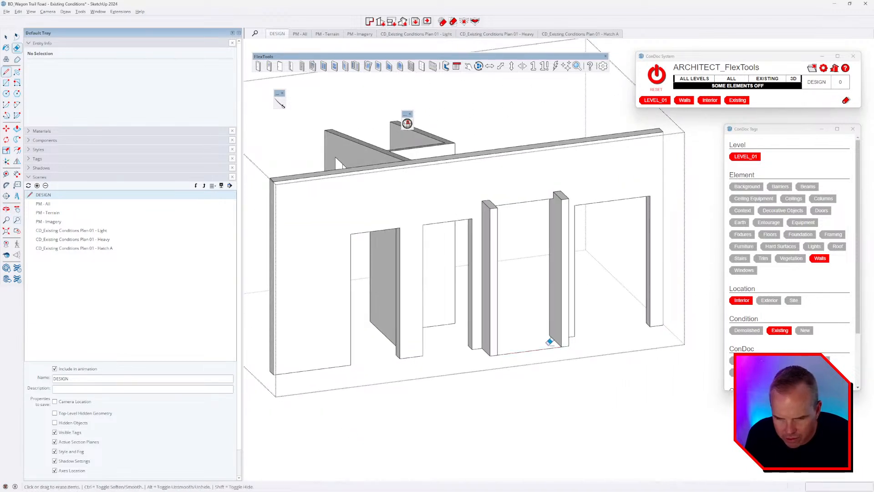
scroll(553, 355, "down", 2)
Step: Leave the left wall group and hide it
key("space")
key("Escape")
left_click(525, 247)
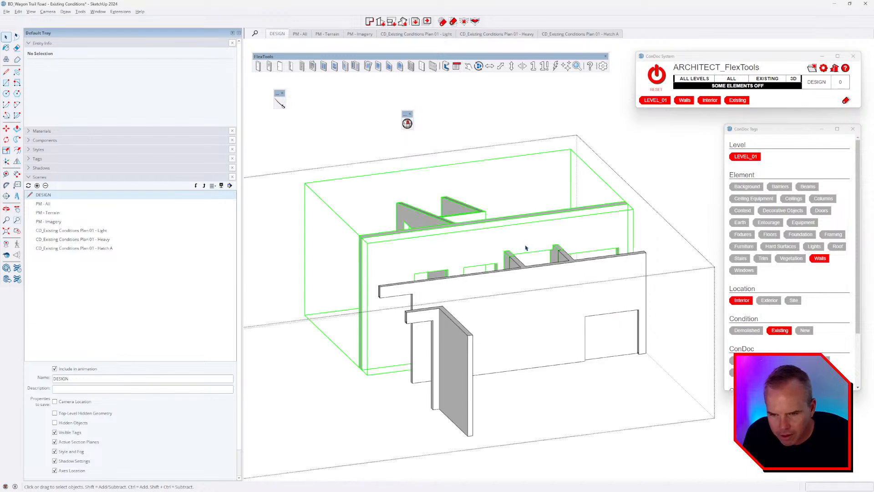
key("h")
scroll(457, 318, "up", 2)
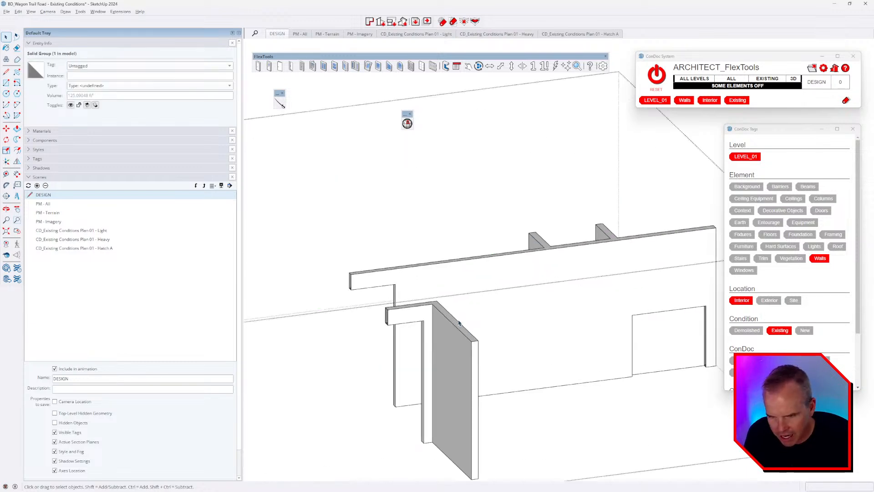
Step: Zoom in on the header's end and inspect the edge at its bottom corner
middle_click_drag(459, 321, 599, 290)
middle_click_drag(505, 268, 582, 186, "shift")
scroll(475, 246, "up", 2)
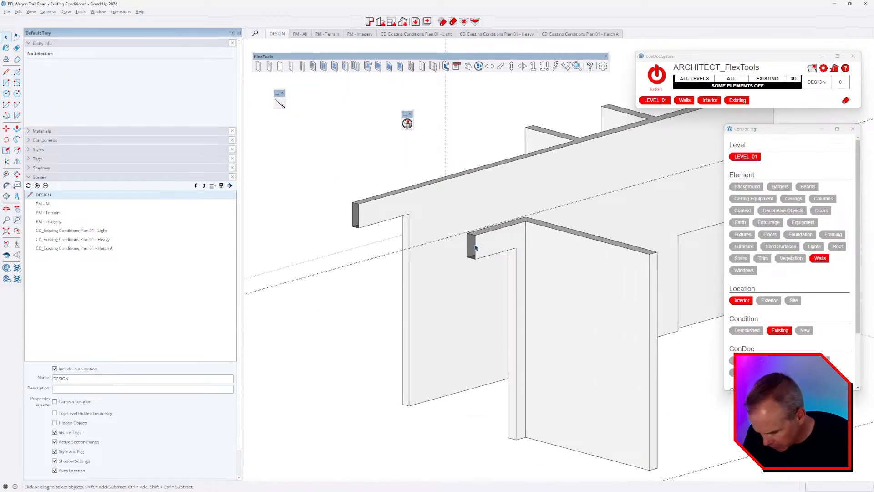
key("l")
left_click(474, 257)
key("Escape")
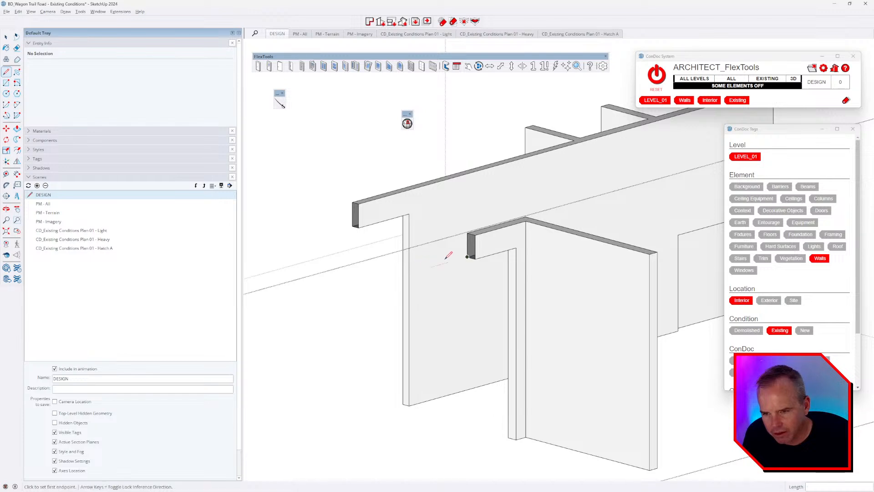
middle_click_drag(445, 259, 482, 258)
key("space")
left_click(506, 253)
left_click(493, 260)
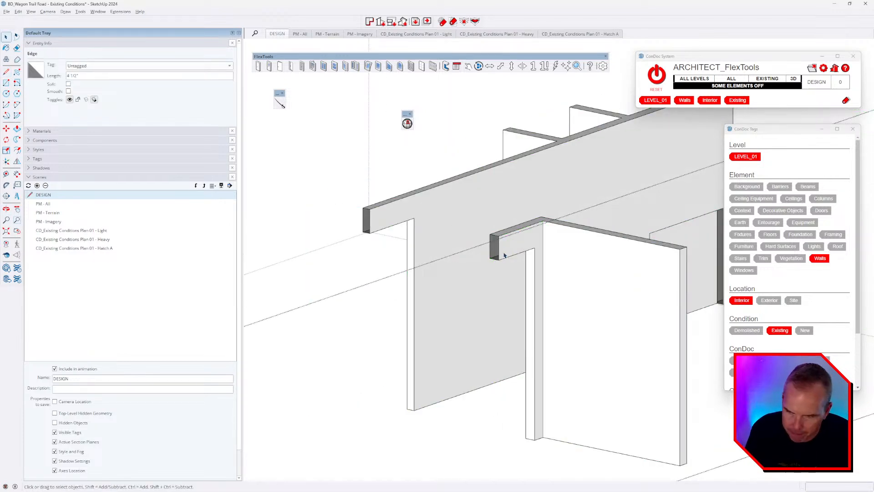
Step: Draw lines closing the open end faces of the header and the beam
key("l")
left_click(499, 258)
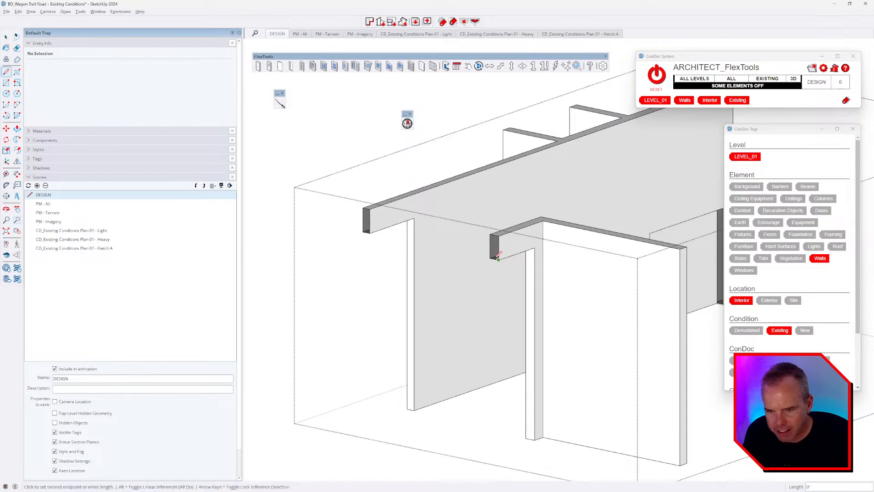
left_click(490, 258)
left_click(370, 232)
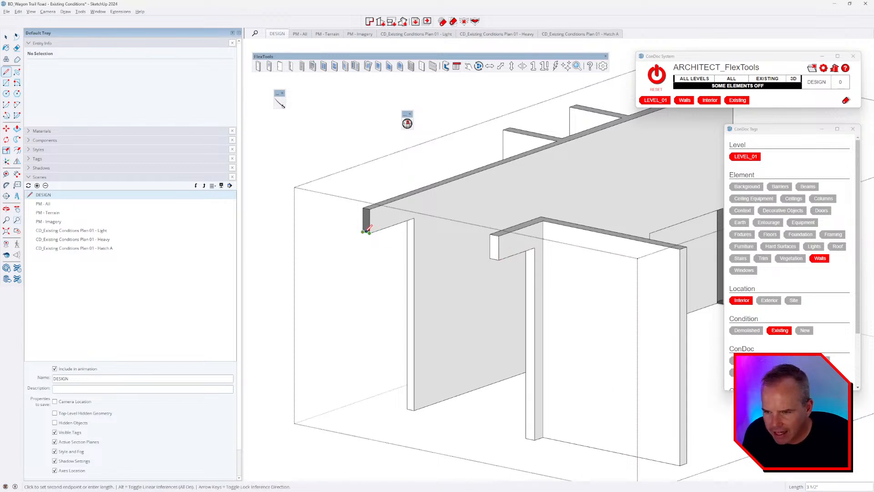
left_click(364, 232)
scroll(365, 231, "down", 3)
Step: From the other side of the walls, open the wall group to erase edges
middle_click_drag(366, 232, 523, 362)
key("space")
scroll(591, 272, "up", 3)
double_click(520, 343)
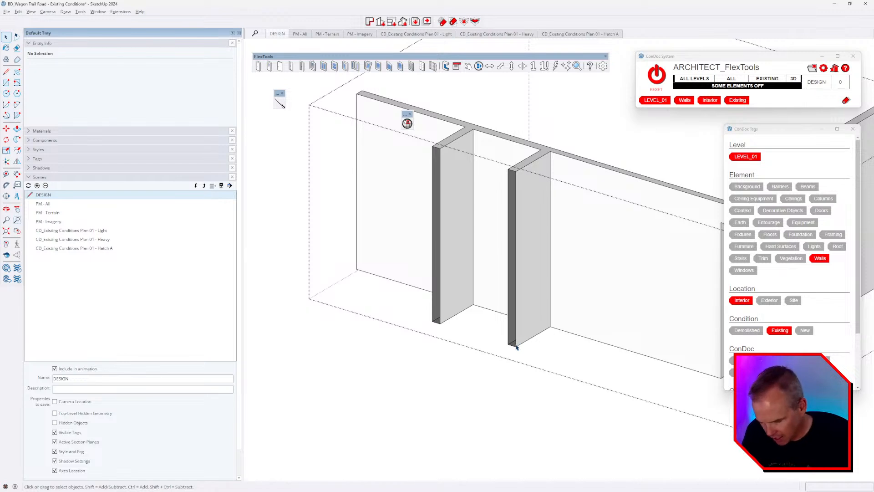
key("e")
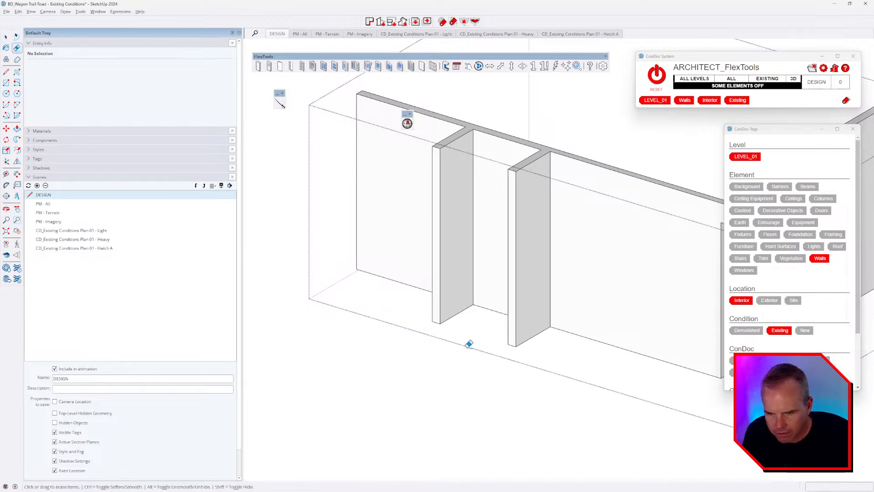
middle_click_drag(468, 344, 519, 339)
scroll(418, 289, "up", 3)
Step: Make the long wall its own nested group, then exit both group edits
left_click(553, 290)
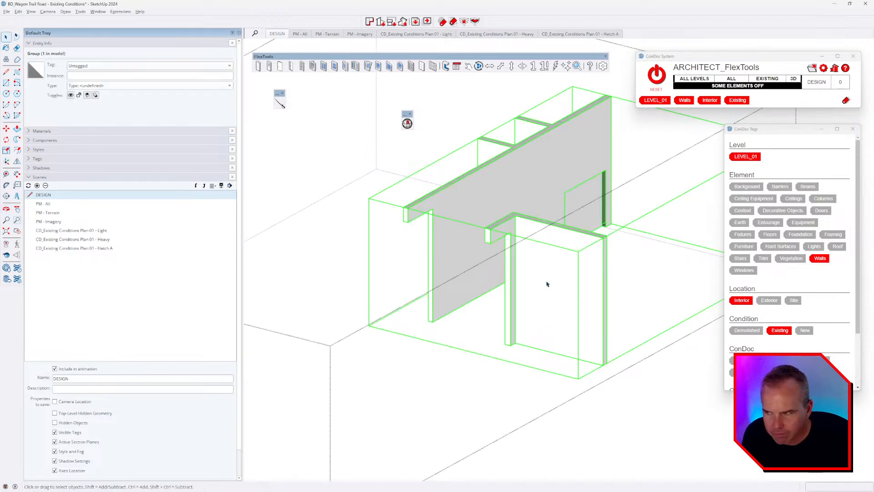
double_click(547, 283)
triple_click(548, 275)
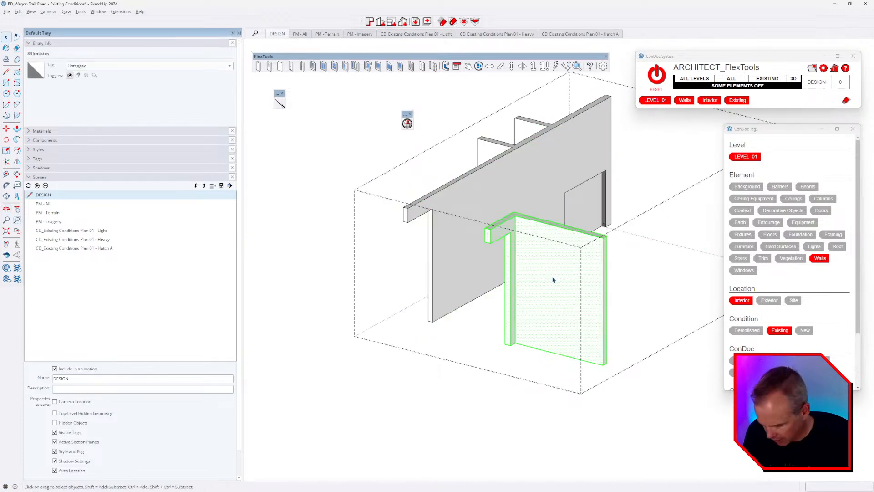
triple_click(530, 202)
key("g")
scroll(600, 222, "up", 8)
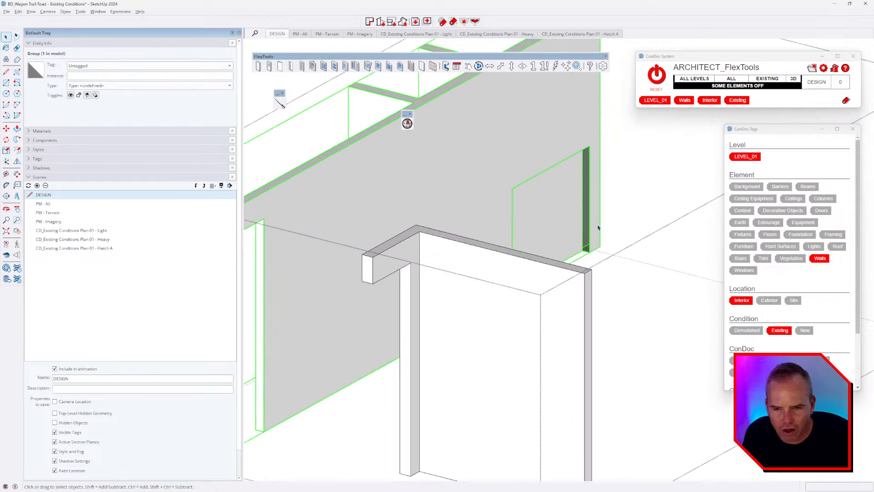
double_click(589, 282)
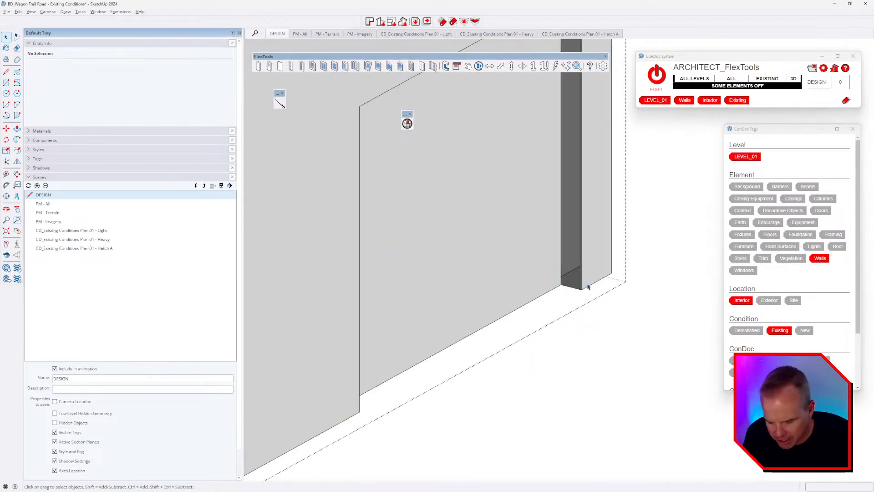
scroll(564, 277, "down", 5)
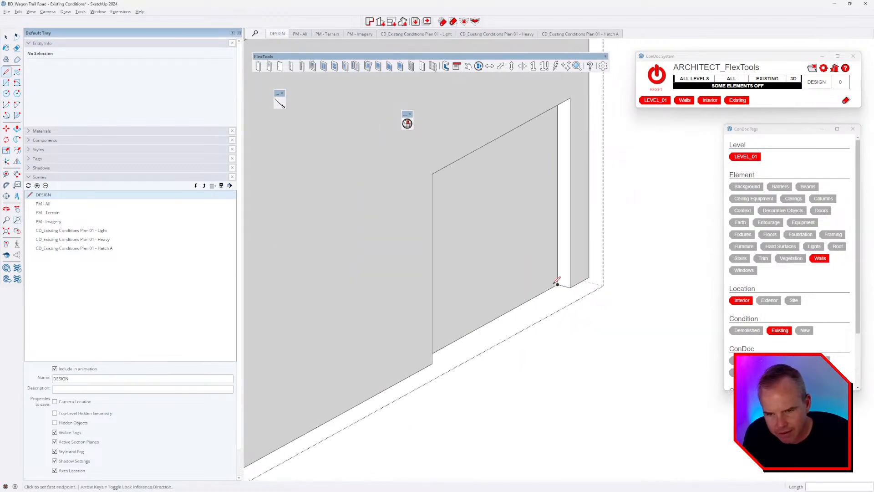
scroll(548, 263, "down", 2)
key("Escape")
scroll(541, 226, "down", 3)
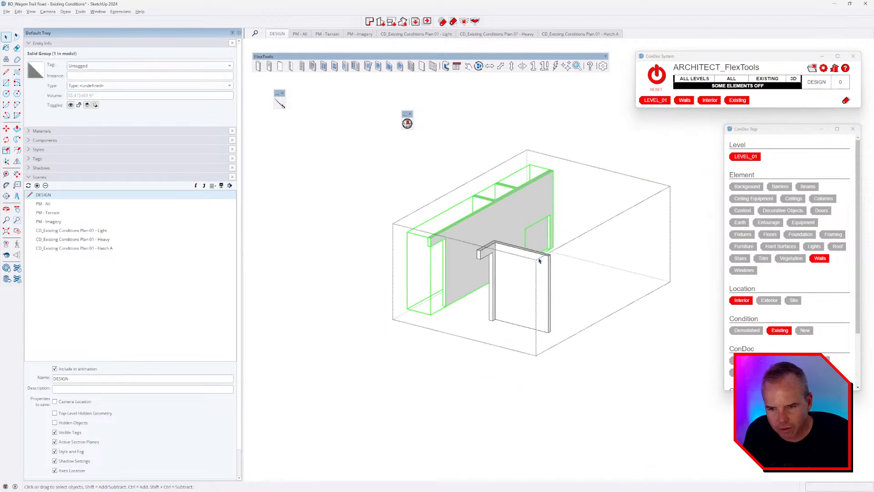
key("Escape")
Step: Select the interior walls group and break it into its pieces
left_click(523, 258)
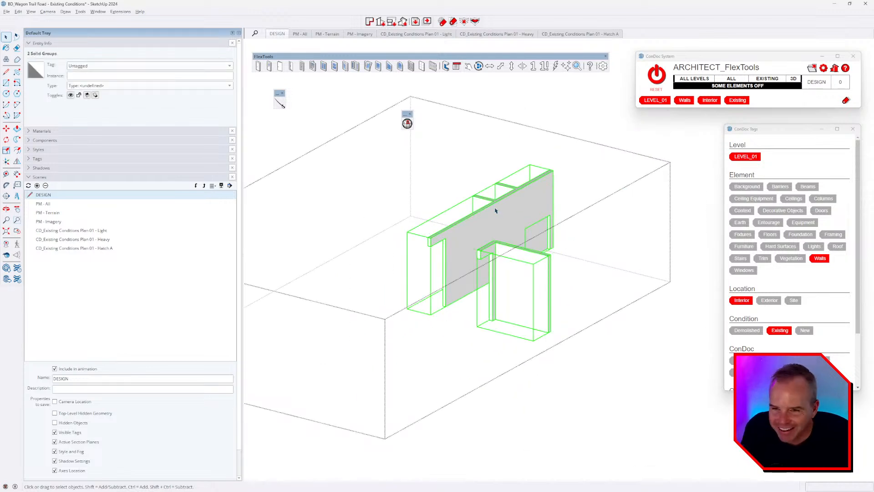
left_click(507, 228)
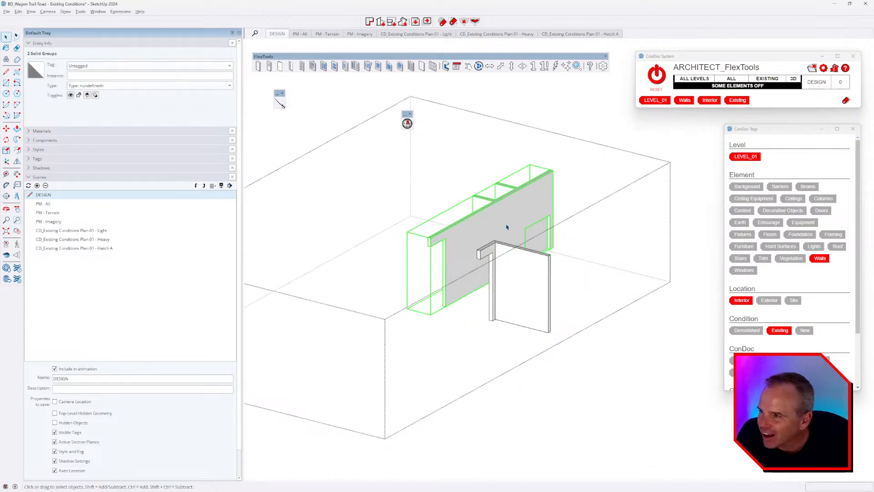
left_click(527, 273)
scroll(530, 277, "down", 2)
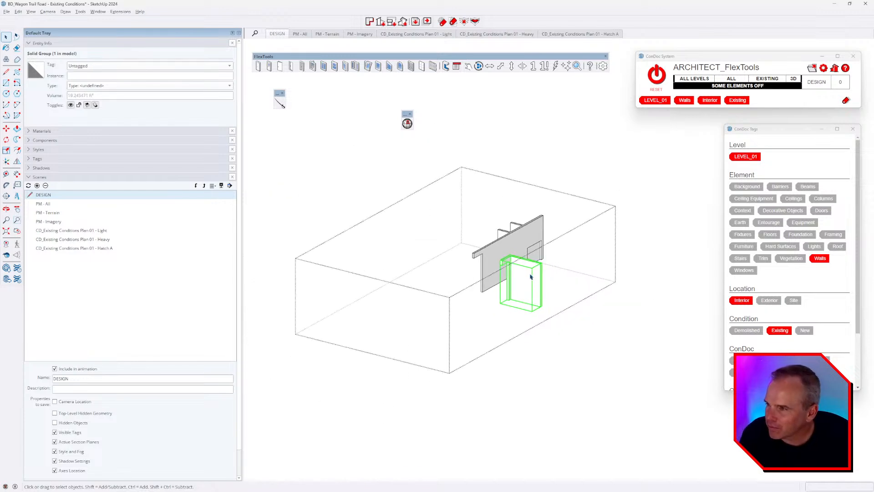
key("Escape")
left_click(519, 259)
key("shift+x")
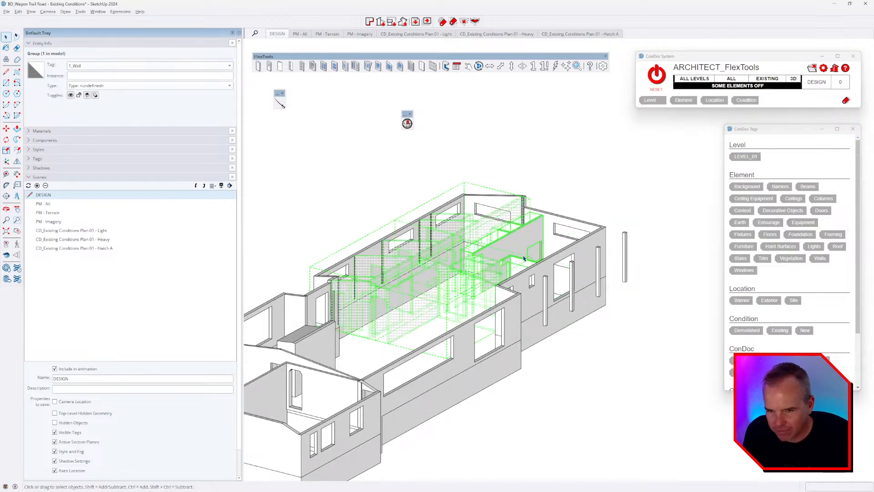
Step: Bring back the hidden roof, site and windows, reset the tag filters, and view the house from the front
middle_click_drag(519, 259, 490, 288)
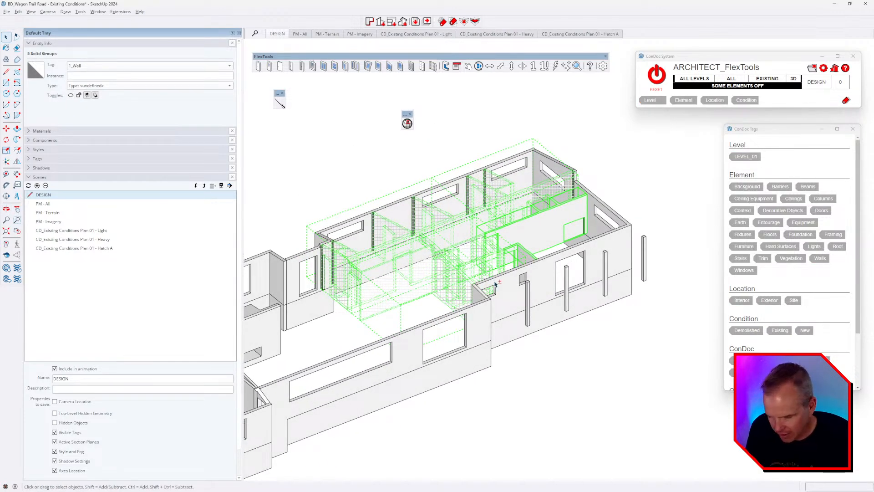
key("ctrl+z")
left_click(657, 76)
scroll(576, 251, "down", 4)
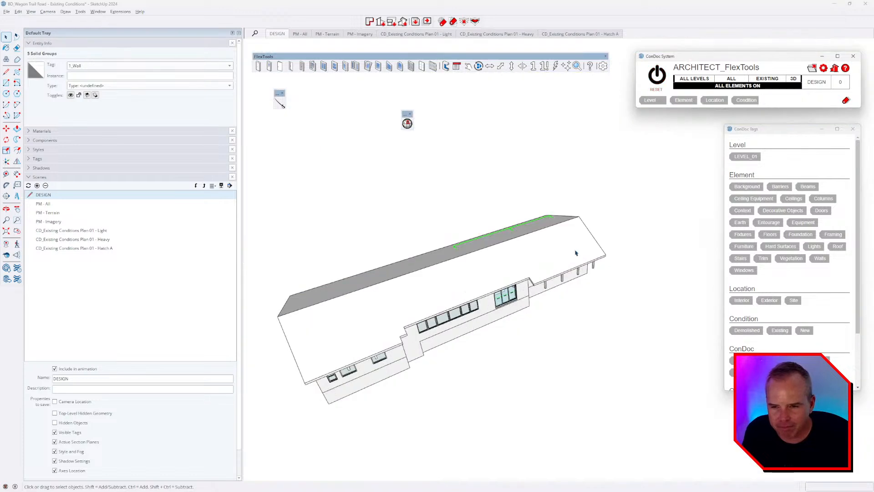
middle_click_drag(575, 251, 629, 273)
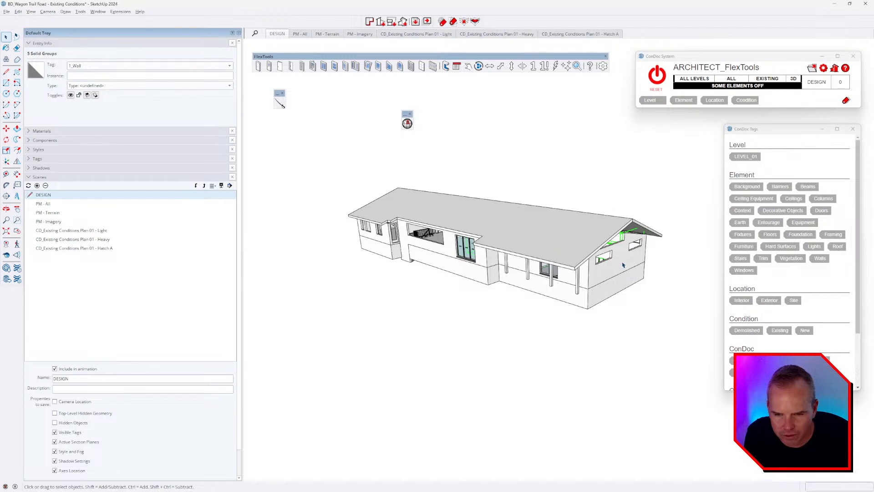
Step: Isolate the house walls group, hiding the roof and openings, and open the interior walls for editing
left_click(621, 265)
key("i")
left_click(650, 303)
middle_click_drag(650, 302, 599, 328)
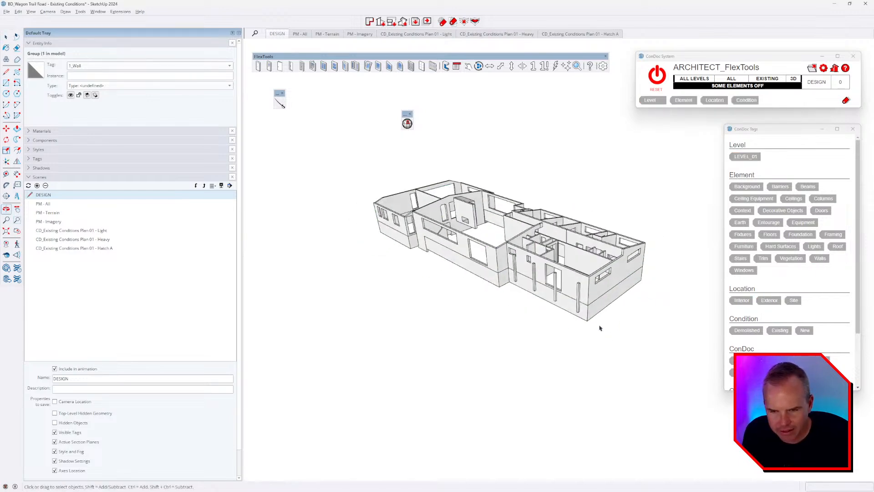
double_click(575, 254)
scroll(603, 263, "up", 2)
middle_click_drag(603, 268, 607, 313)
Step: Confirm the lower, interior and back wall groups each show as Solid Group in Entity Info
left_click(584, 253)
scroll(584, 252, "up", 4)
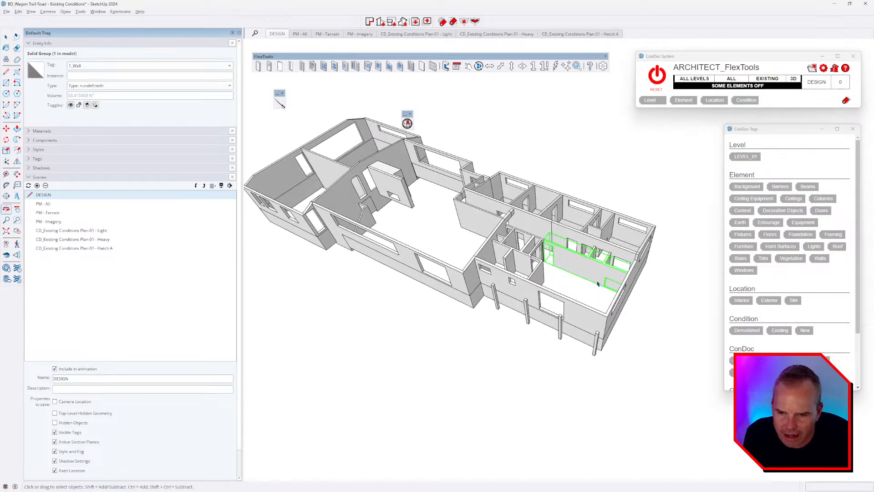
left_click(544, 212)
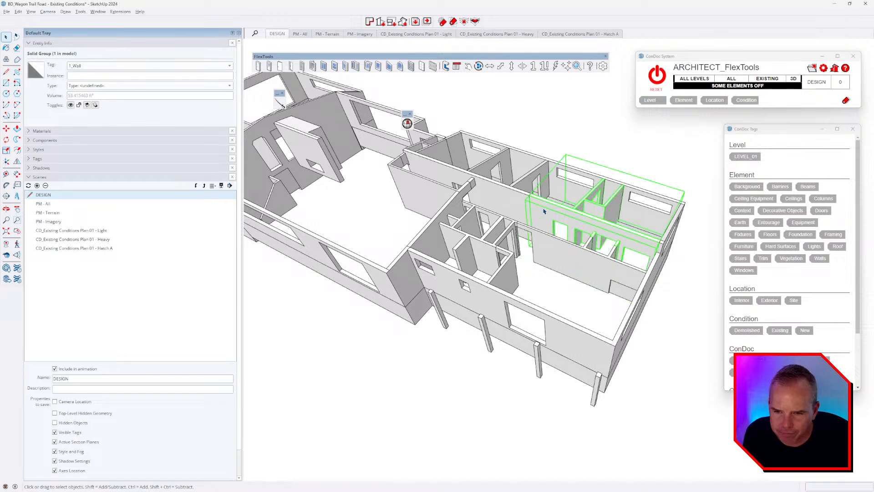
left_click(460, 157)
left_click(416, 183)
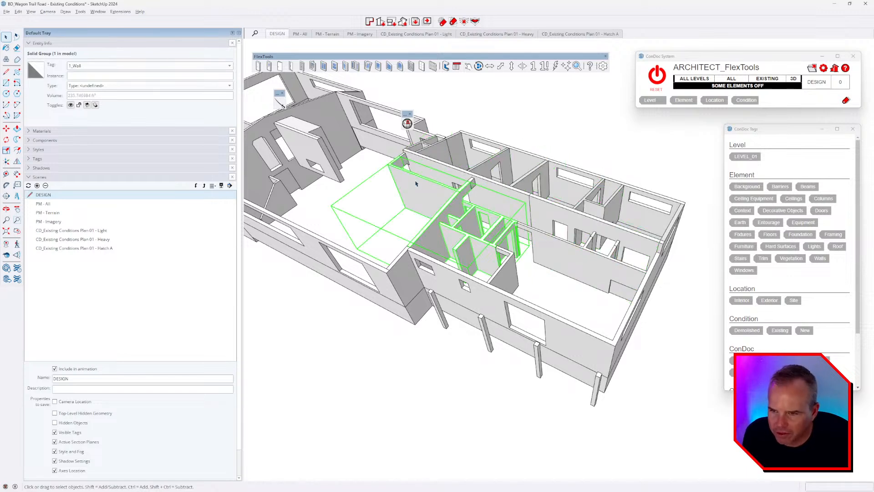
Step: Check the small remaining wall group is solid, then window-select all five interior wall groups
left_click(540, 239, "shift")
left_click(548, 215, "shift")
left_click(512, 200, "shift")
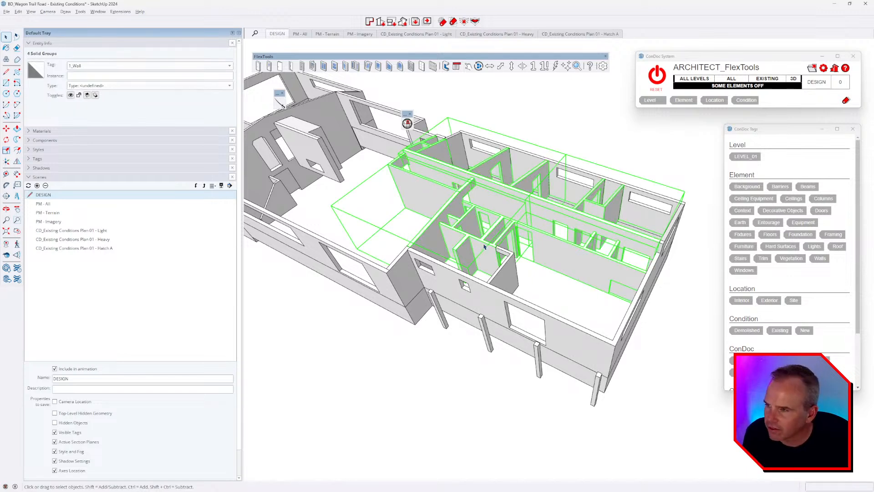
middle_click_drag(542, 247, 479, 224)
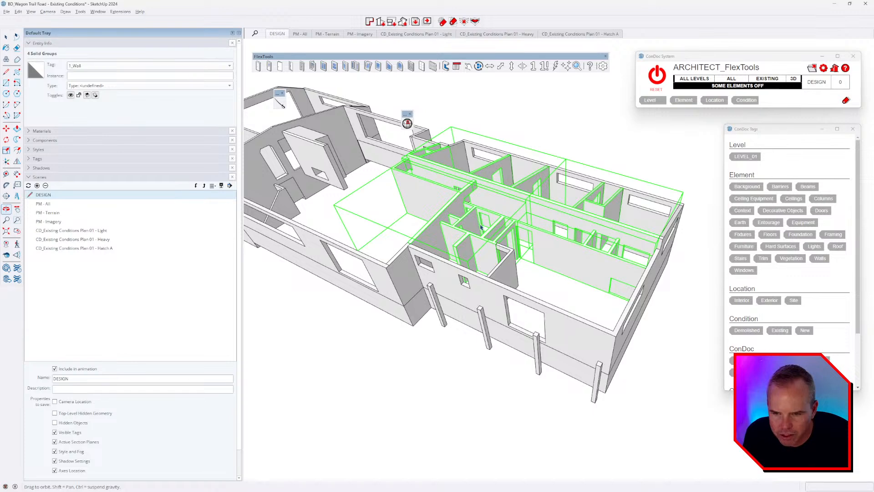
left_click(514, 269)
middle_click_drag(529, 246, 569, 274)
left_click_drag(397, 176, 401, 177)
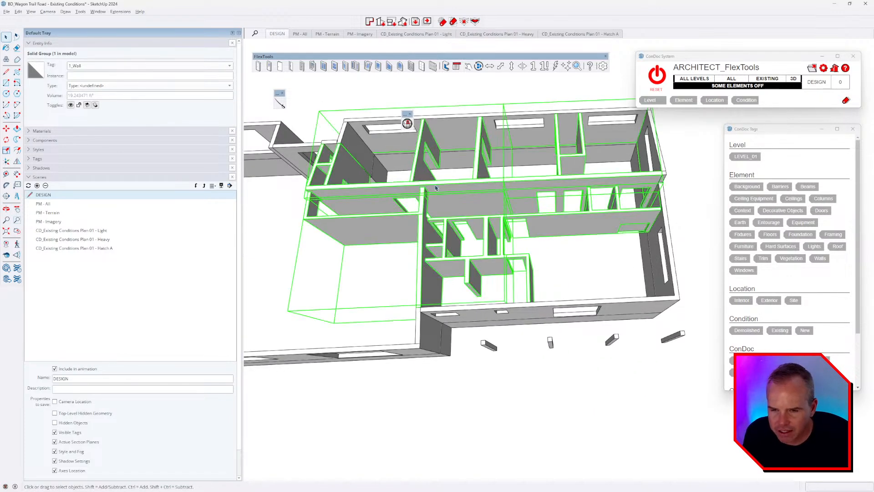
Step: Enable the Solid Tools toolbar and save the model
right_click(386, 68)
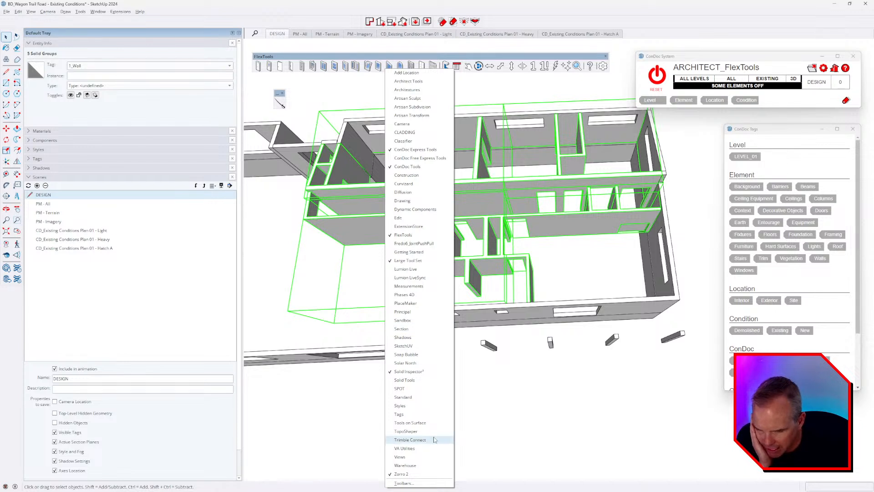
left_click(408, 380)
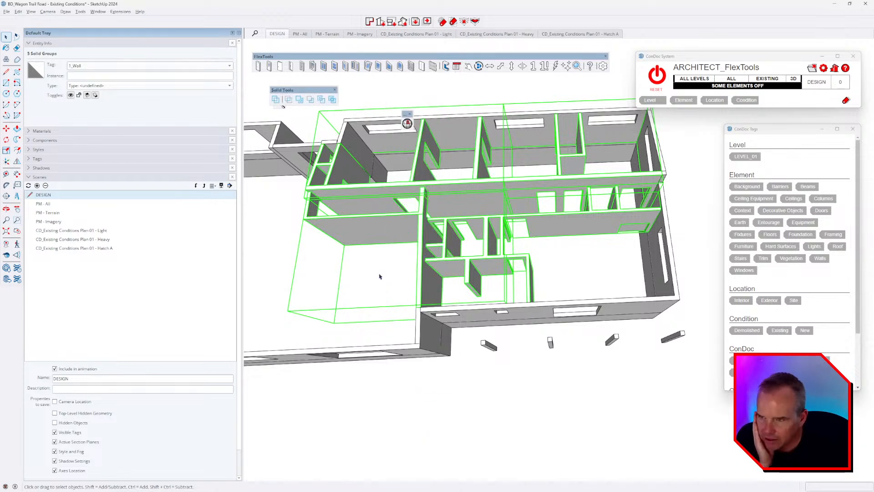
left_click(7, 13)
left_click(28, 46)
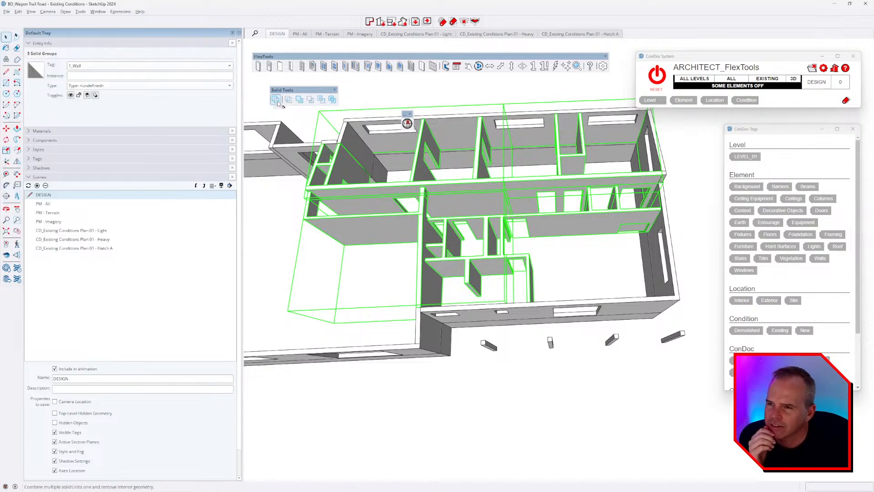
Step: Merge the five interior wall groups into one solid with Outer Shell and inspect the result
left_click(276, 100)
middle_click_drag(527, 240, 499, 192)
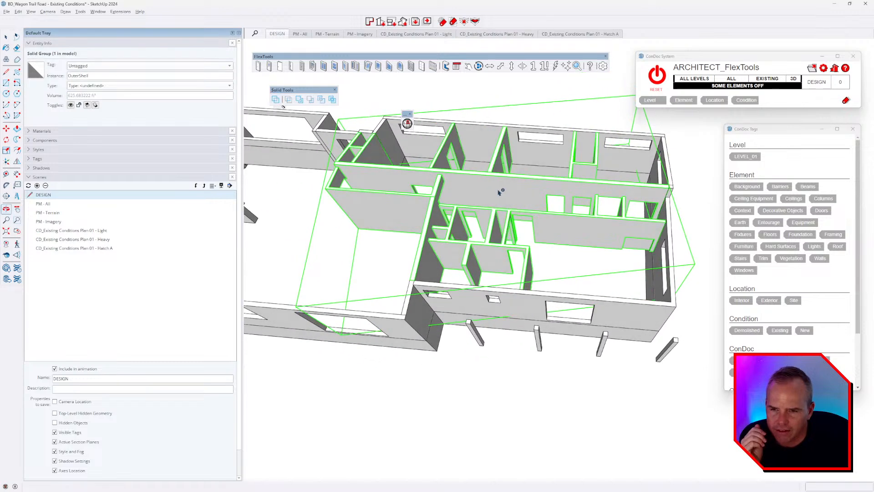
middle_click_drag(563, 238, 555, 269)
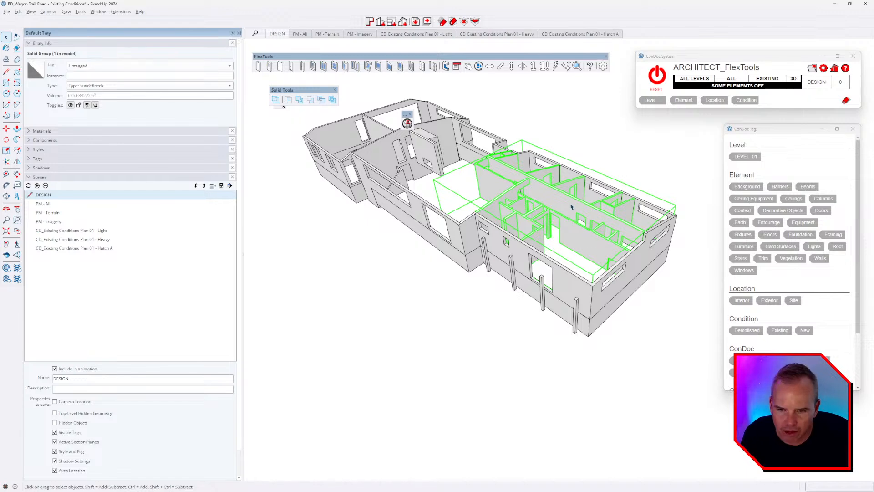
middle_click_drag(603, 239, 623, 249)
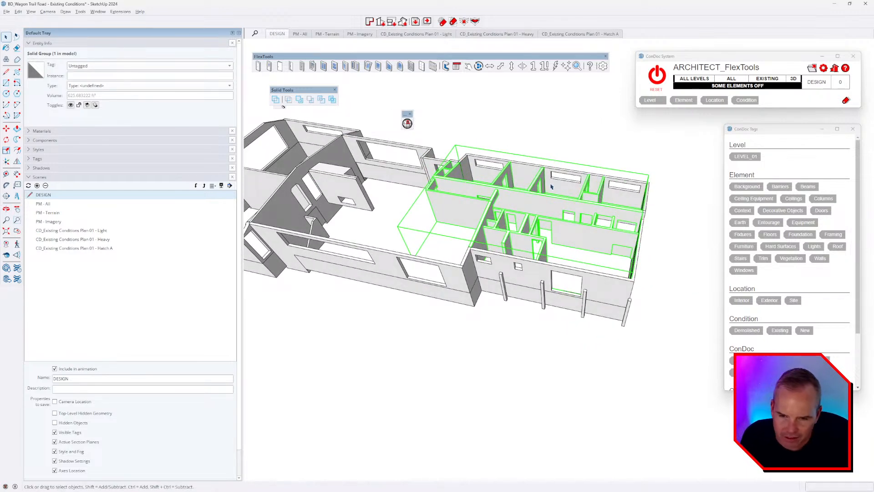
middle_click_drag(551, 187, 574, 253)
Step: Select the exterior walls group, open it for editing with everything selected, then close it
scroll(564, 267, "up", 2)
left_click(533, 299)
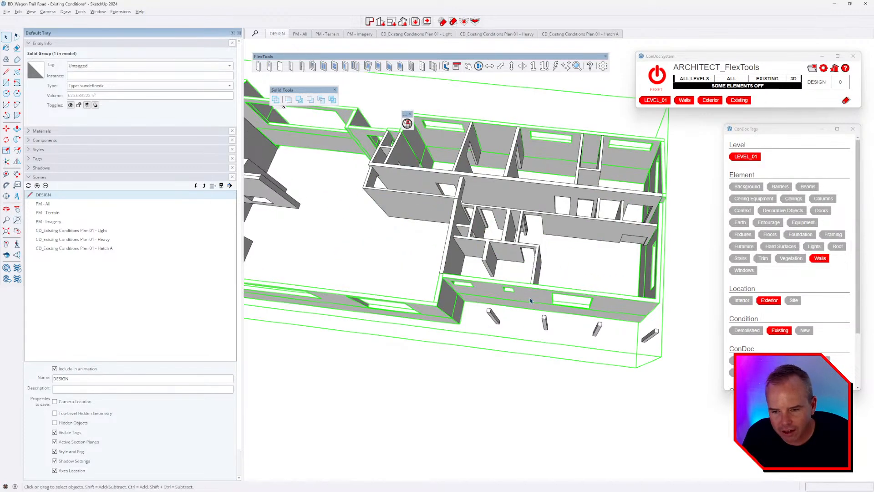
scroll(533, 299, "down", 3)
middle_click_drag(533, 299, 432, 189)
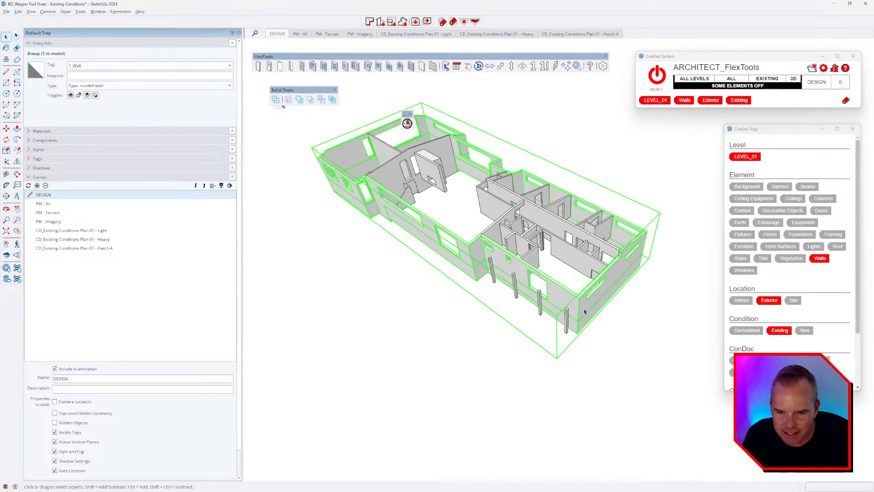
triple_click(579, 308)
mouse_move(583, 295)
middle_mouse_down()
mouse_move(495, 162)
mouse_move(568, 298)
middle_mouse_up()
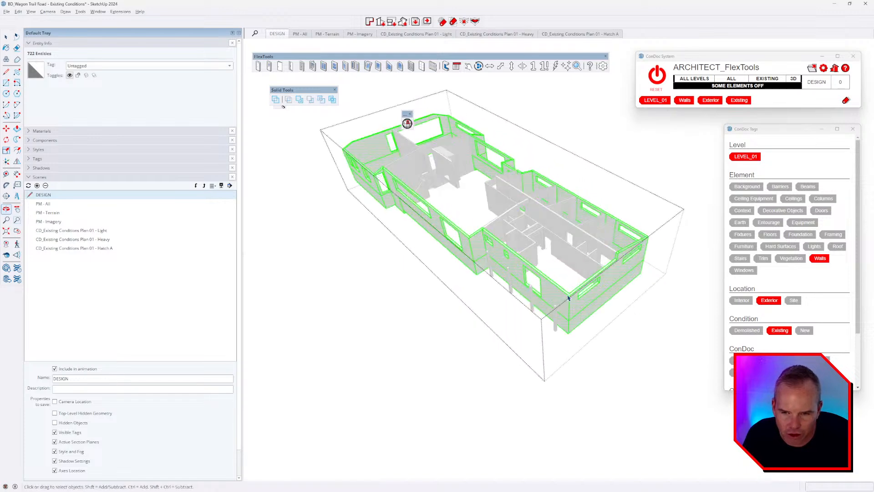
key("Escape")
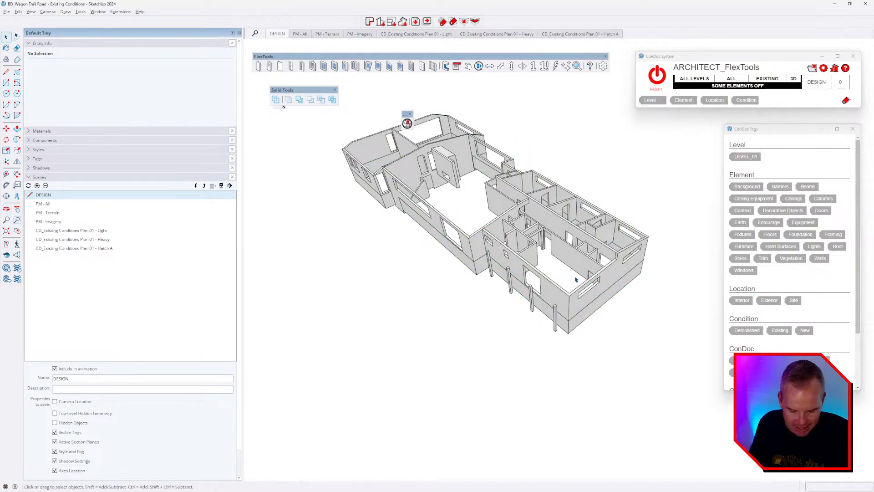
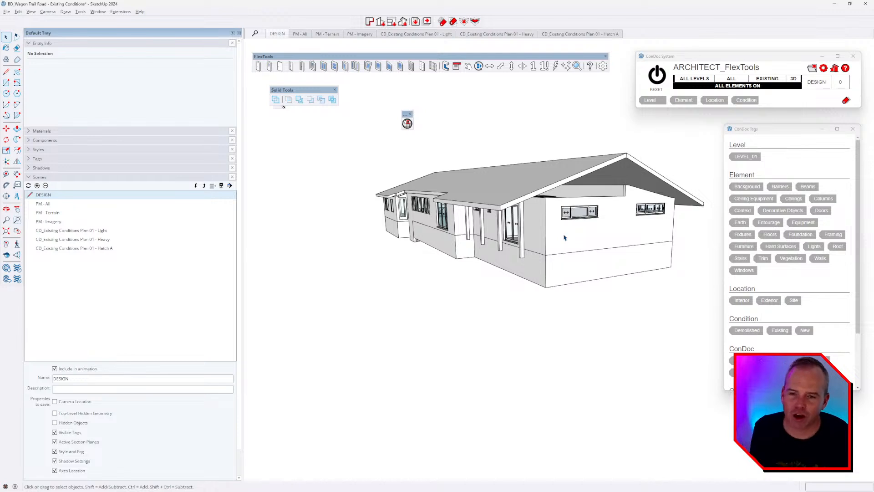
Step: Glance through the other open windows, stay on the Wagon Trail Road model, and begin opening another file
key("alt+Tab")
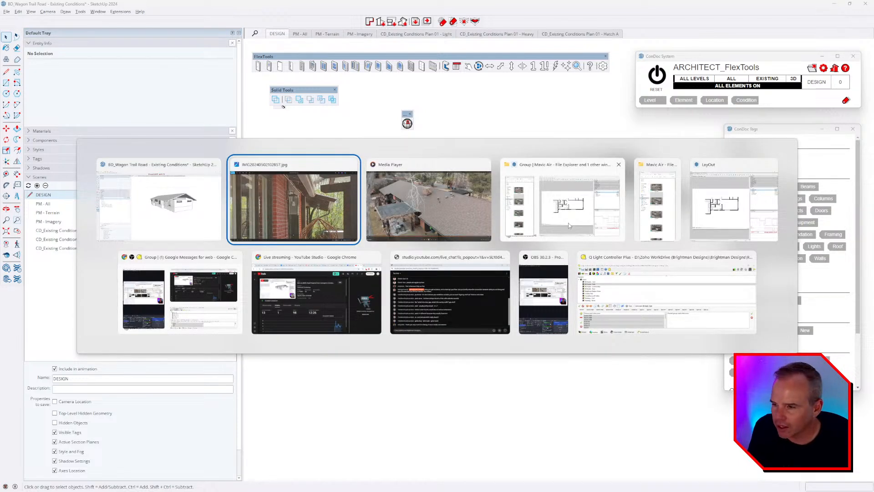
key("Escape")
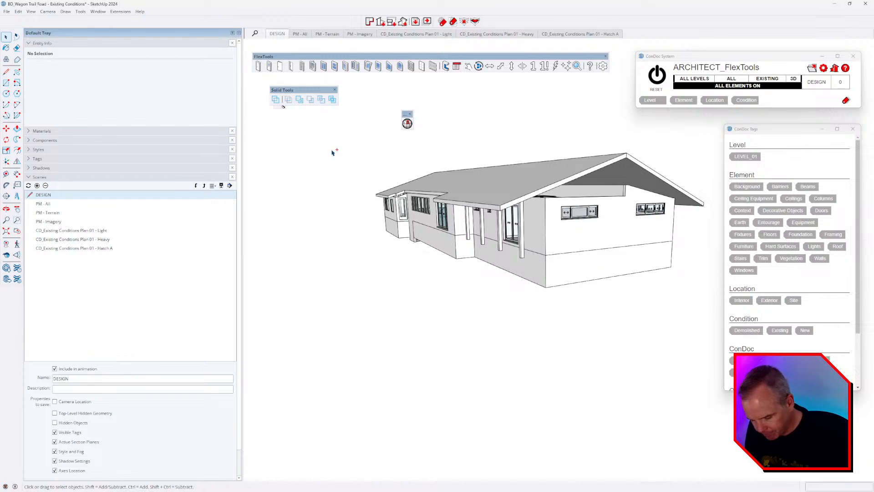
key("ctrl+o")
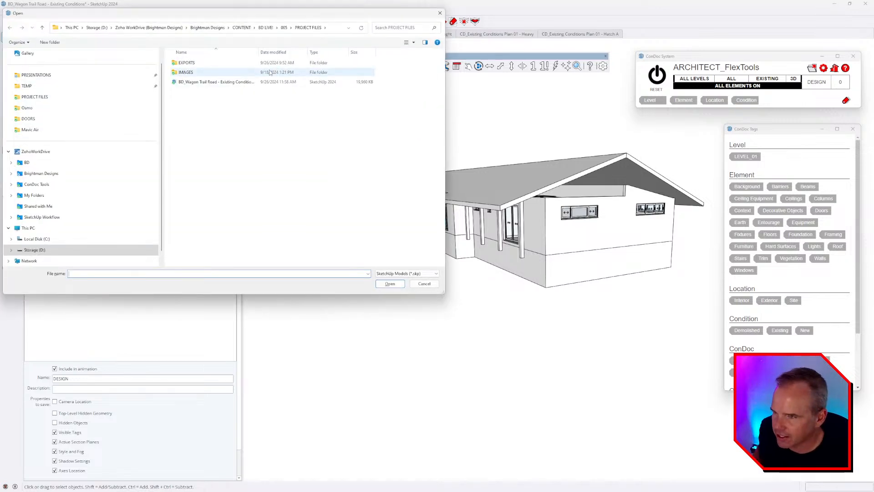
left_click(207, 27)
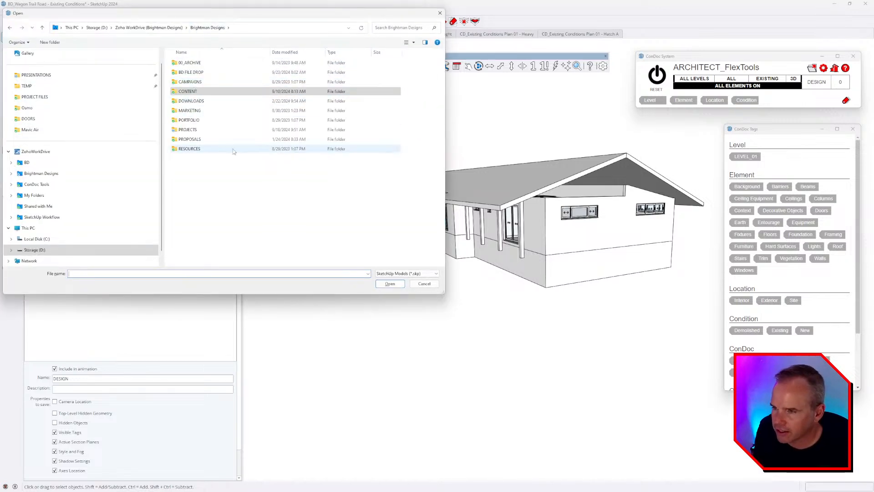
double_click(188, 129)
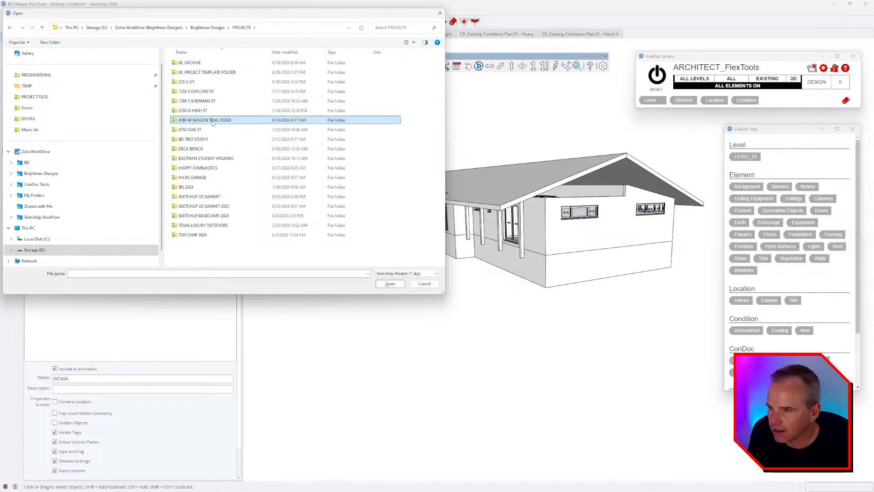
double_click(200, 120)
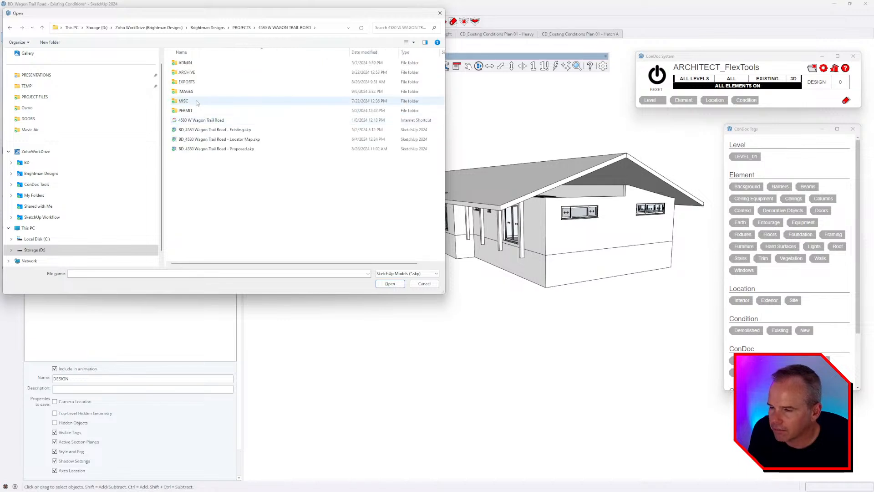
double_click(240, 131)
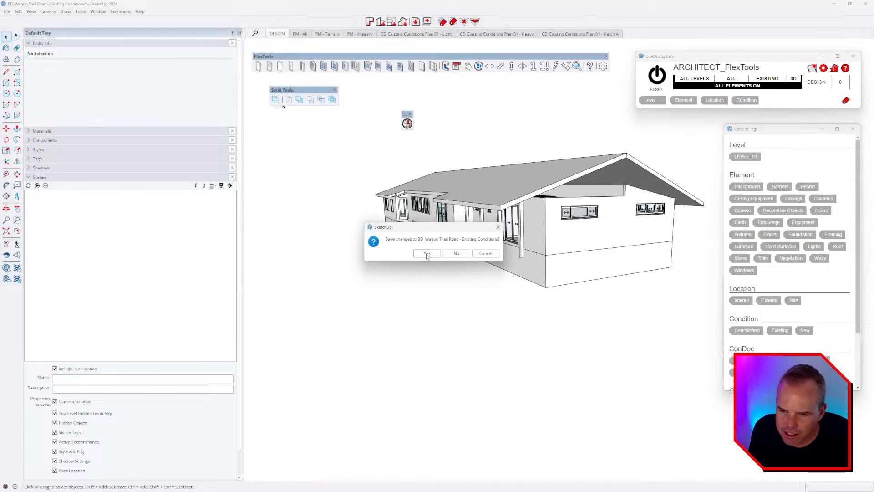
left_click(427, 255)
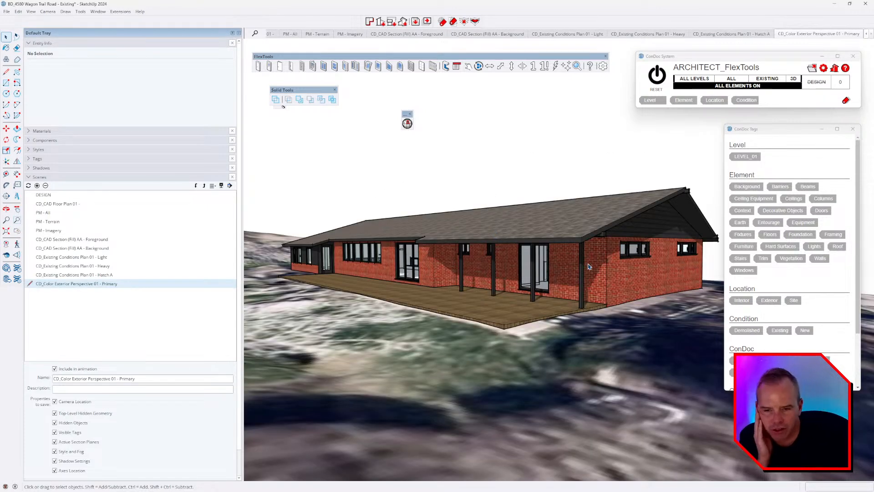
middle_click_drag(589, 266, 551, 236)
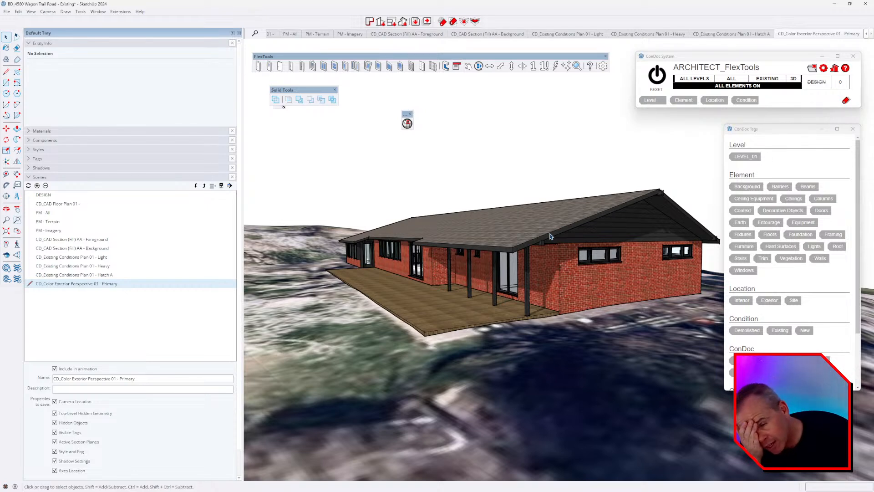
middle_click_drag(552, 262, 486, 233)
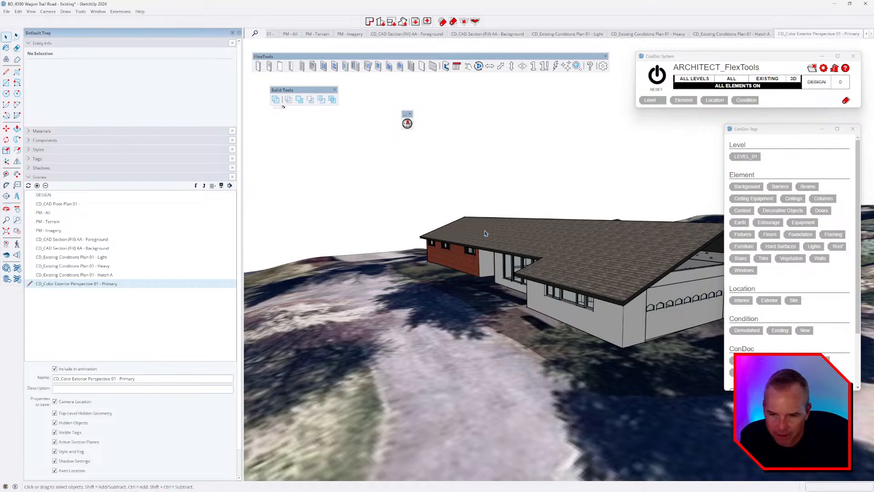
middle_click_drag(551, 274, 597, 321)
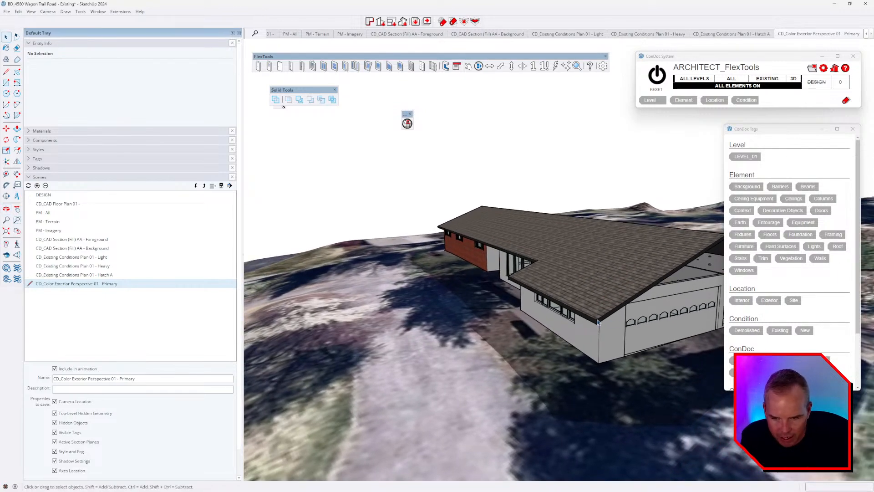
middle_click_drag(586, 291, 526, 234)
scroll(437, 253, "up", 3)
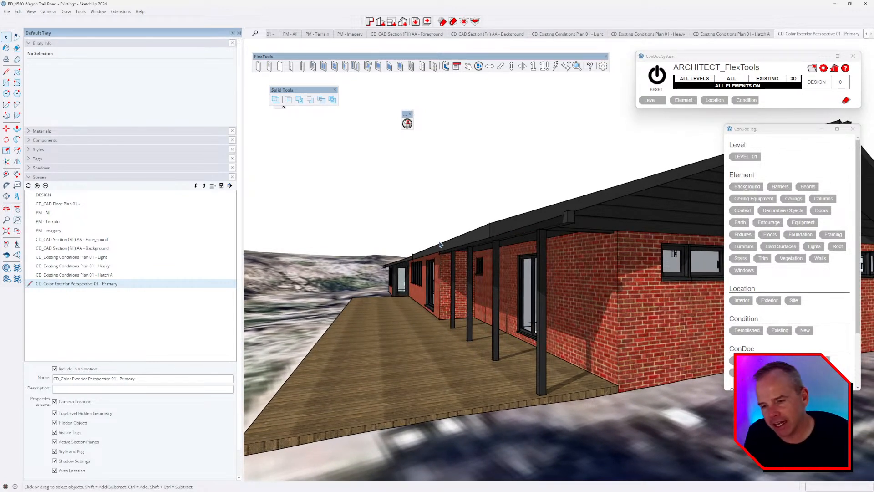
scroll(429, 250, "down", 5)
middle_click_drag(430, 250, 551, 308)
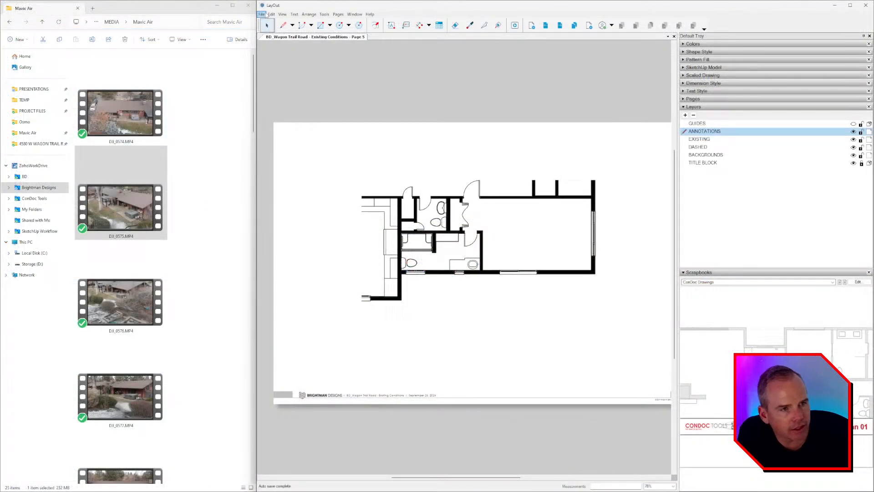
Step: Open the Permit Set .layout from BD LIVE! > MIDCENTURY MODERN ADDITION > FINAL and dismiss the references window
left_click(262, 15)
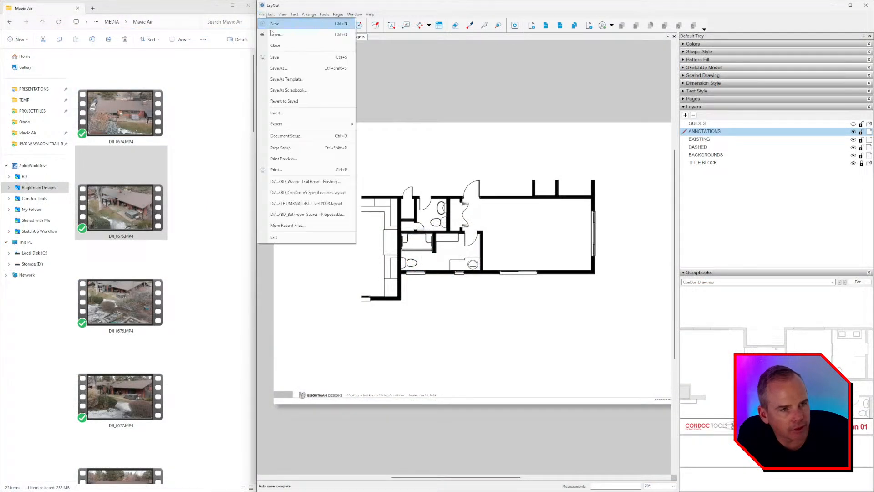
left_click(275, 35)
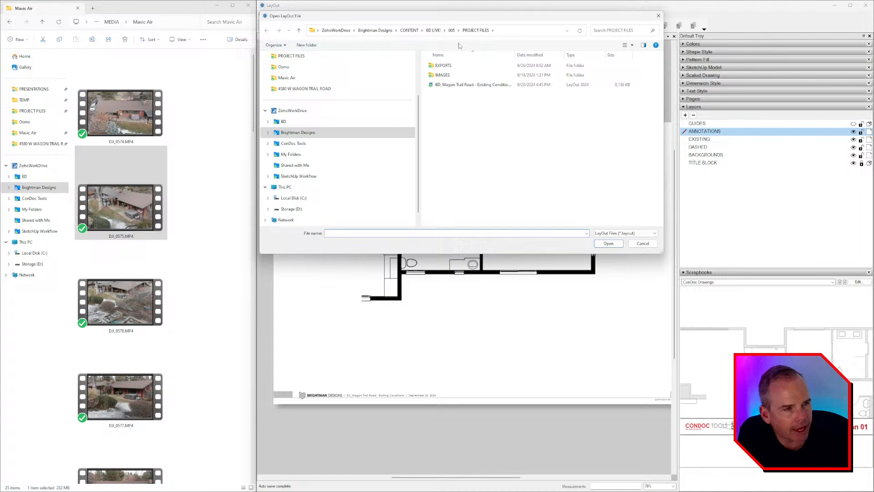
left_click(434, 30)
double_click(464, 153)
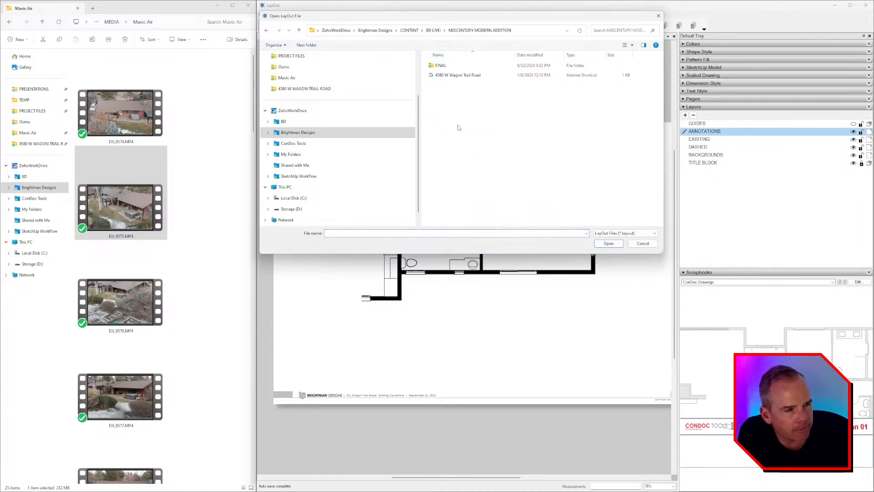
double_click(459, 74)
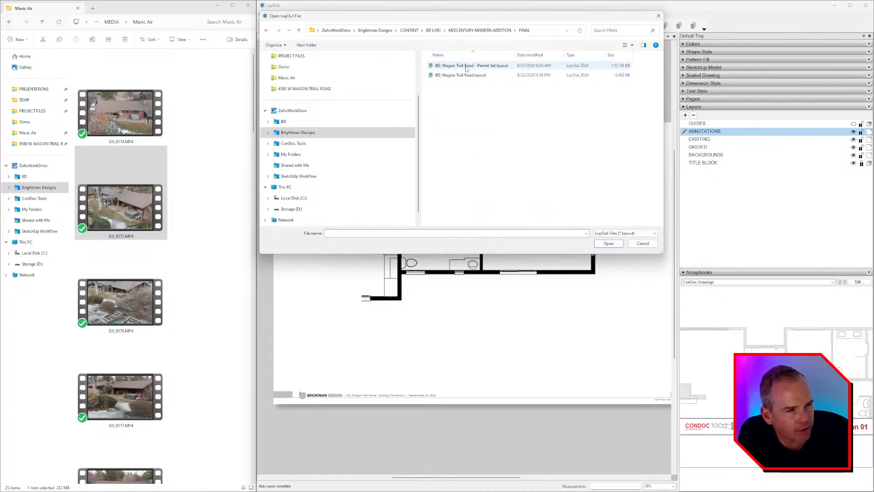
double_click(464, 65)
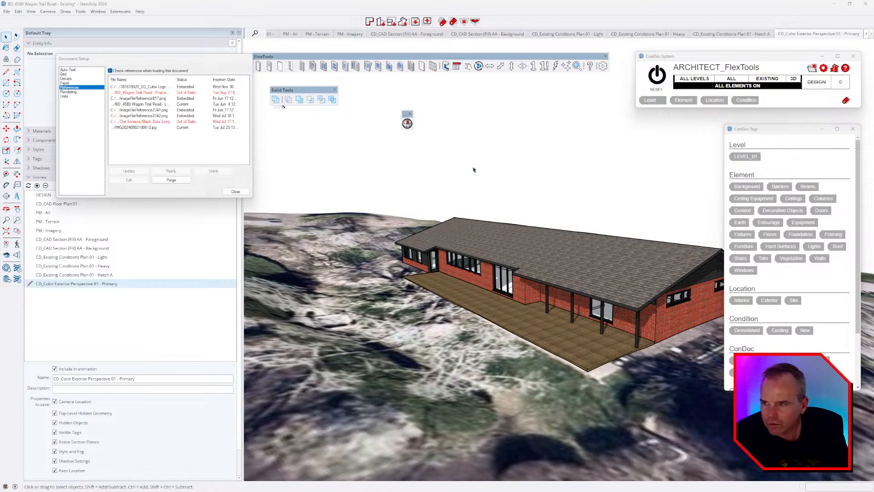
left_click(235, 191)
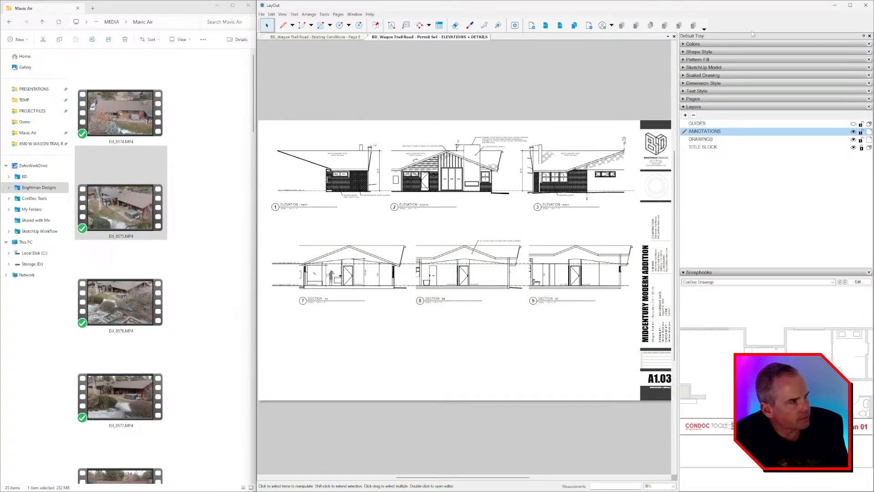
Step: Maximize LayOut and flip through the sheets back to the A1.01 site plan
left_click(850, 5)
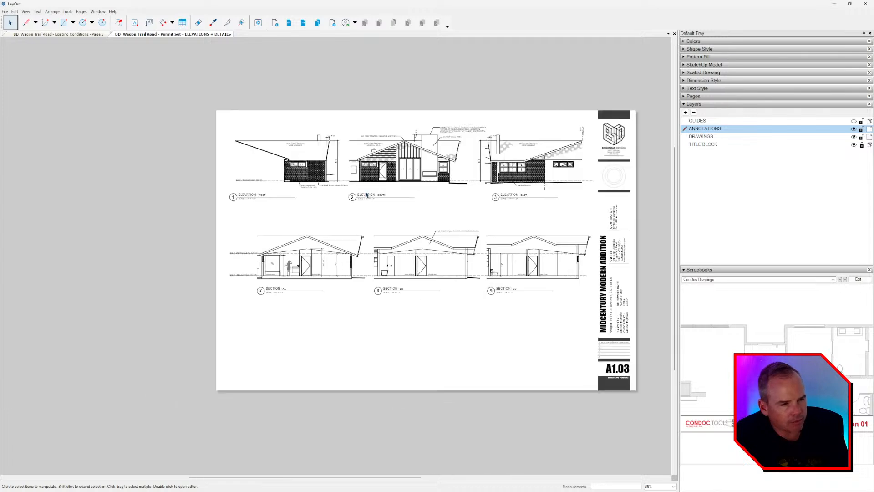
scroll(419, 209, "up", 3)
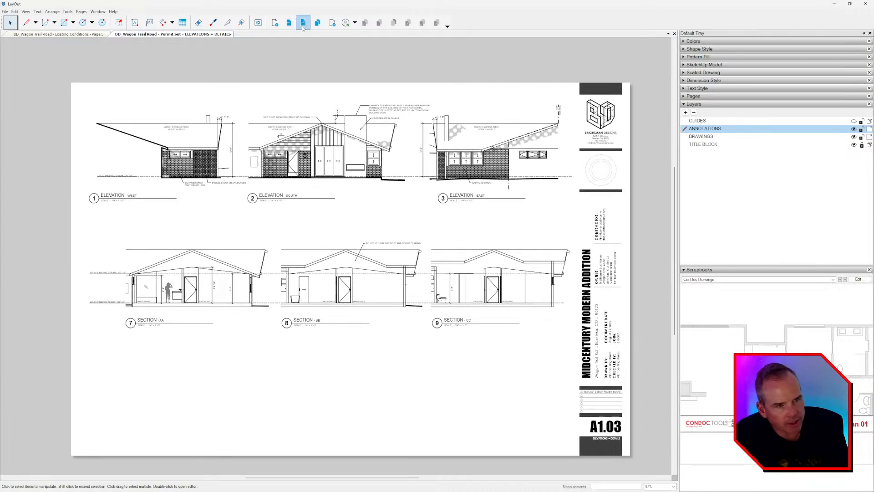
left_click(302, 27)
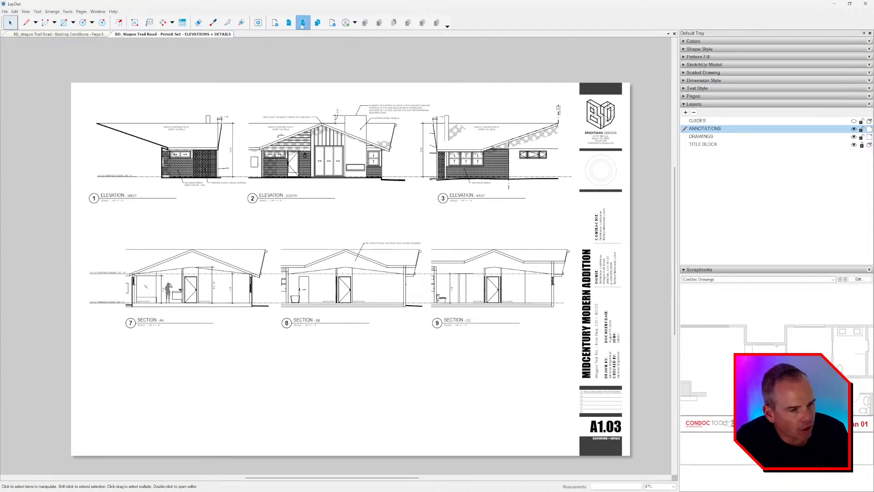
left_click(290, 25)
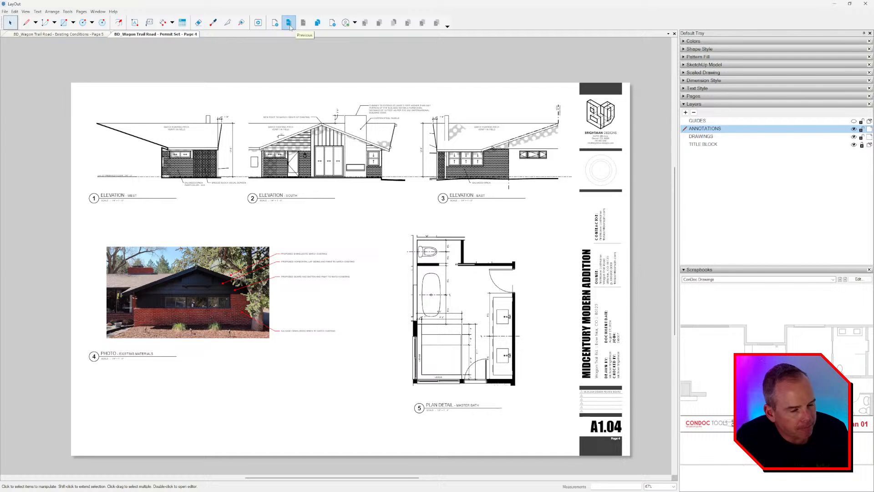
left_click(290, 26)
left_click(290, 28)
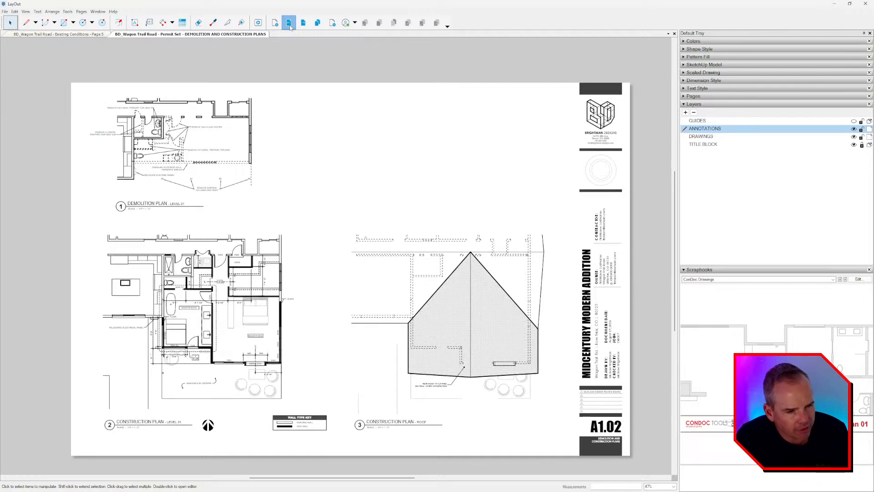
left_click(290, 26)
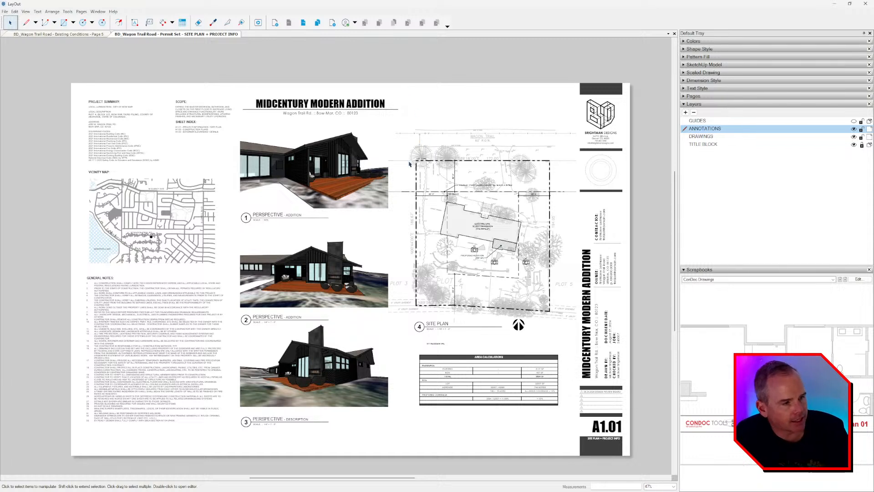
Step: Review sheet A1.02's demolition plan, construction plans, roof plan and title block up close
left_click(302, 22)
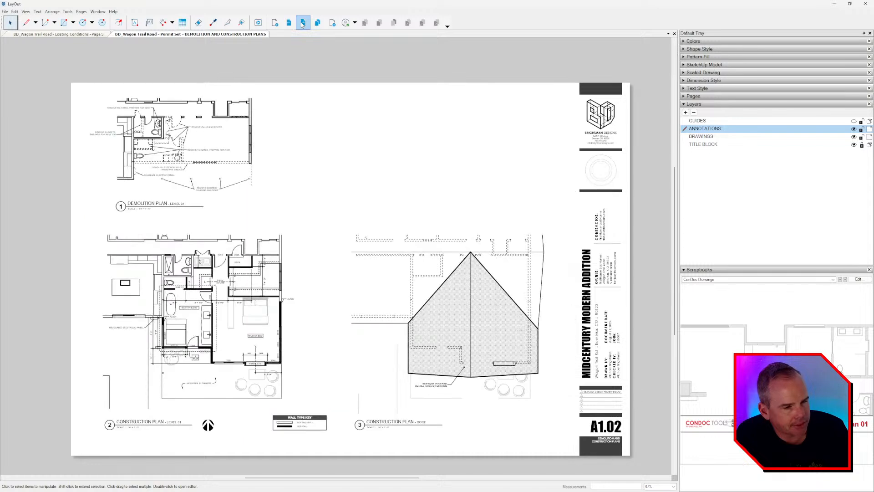
scroll(152, 125, "up", 5)
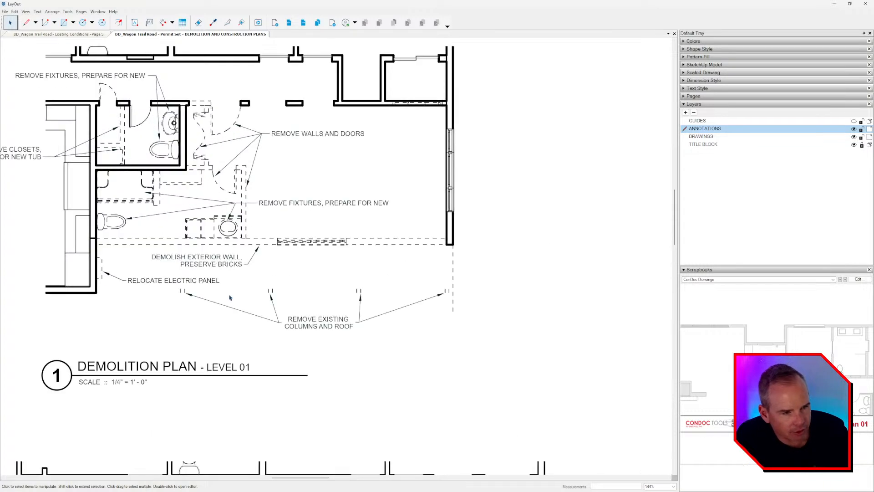
middle_click_drag(229, 305, 277, 327)
scroll(277, 325, "down", 2)
middle_click_drag(352, 361, 365, 340)
scroll(369, 153, "down", 1)
middle_click_drag(369, 150, 321, 310)
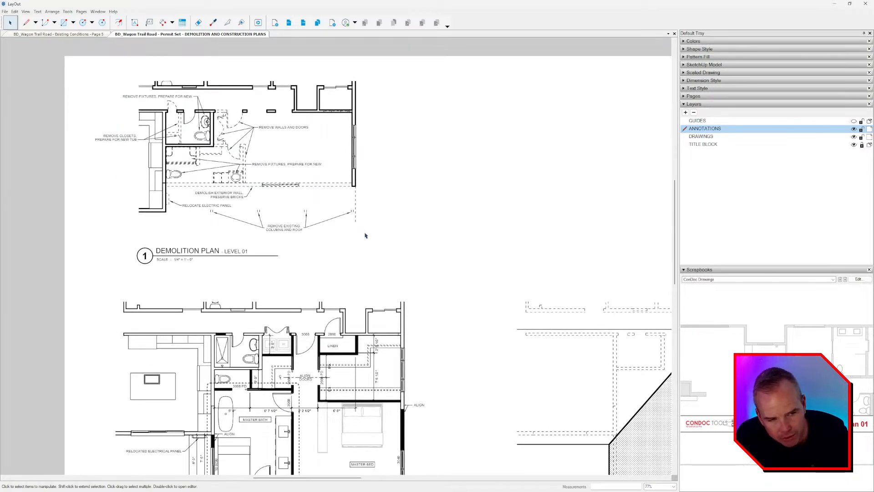
middle_click_drag(371, 276, 255, 146)
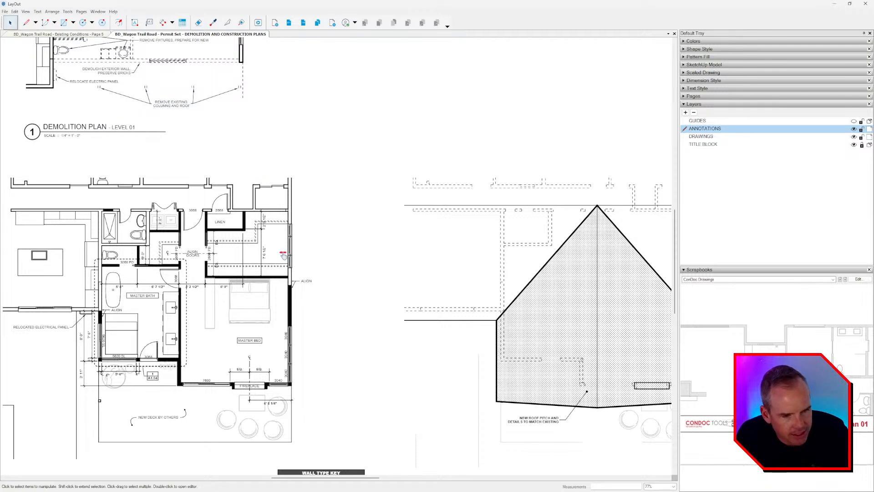
middle_click_drag(281, 264, 345, 207)
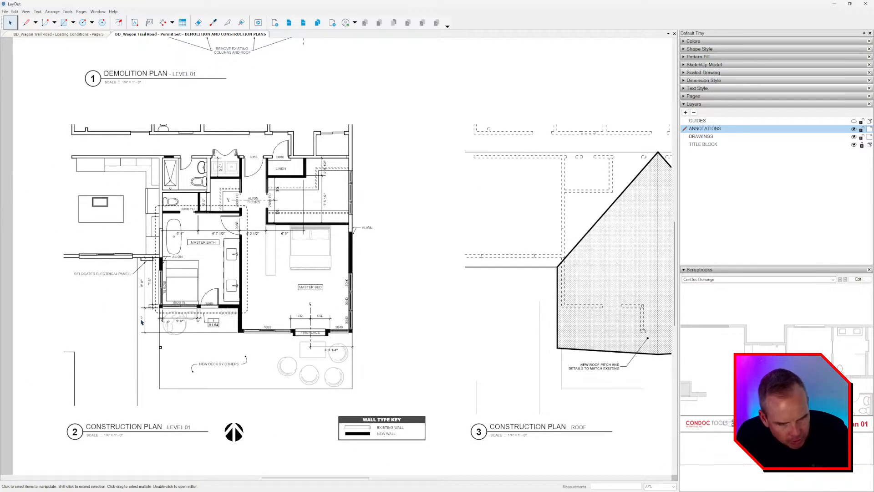
middle_click_drag(497, 317, 260, 311)
scroll(382, 199, "down", 3)
middle_click_drag(383, 200, 371, 280)
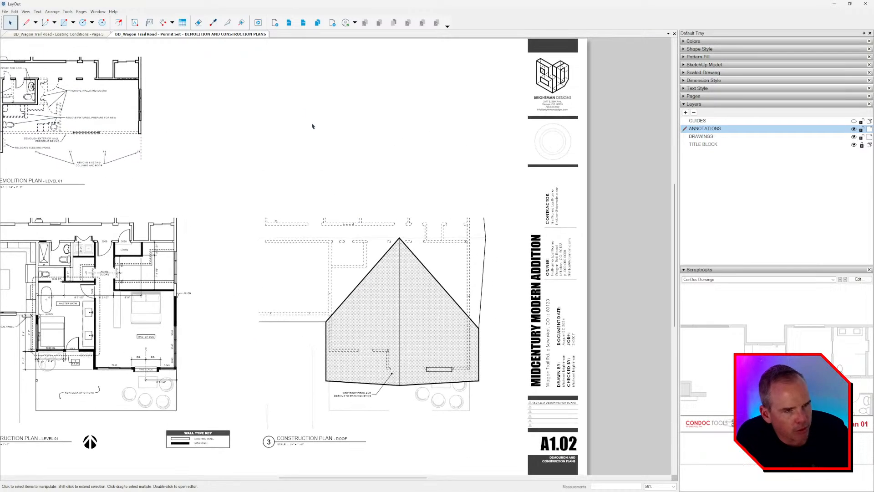
Step: Look over sheet A1.03's west elevation and section AA, plus the following sheet
left_click(303, 22)
middle_click_drag(305, 180, 365, 251)
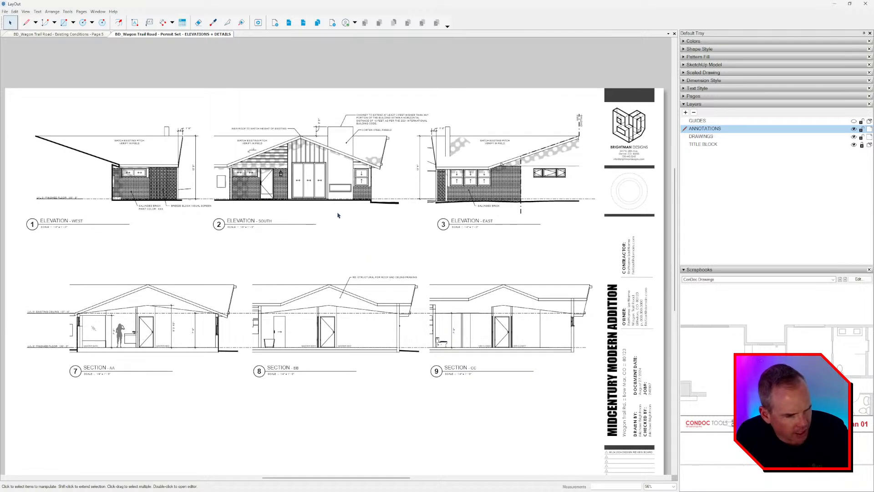
left_click(303, 22)
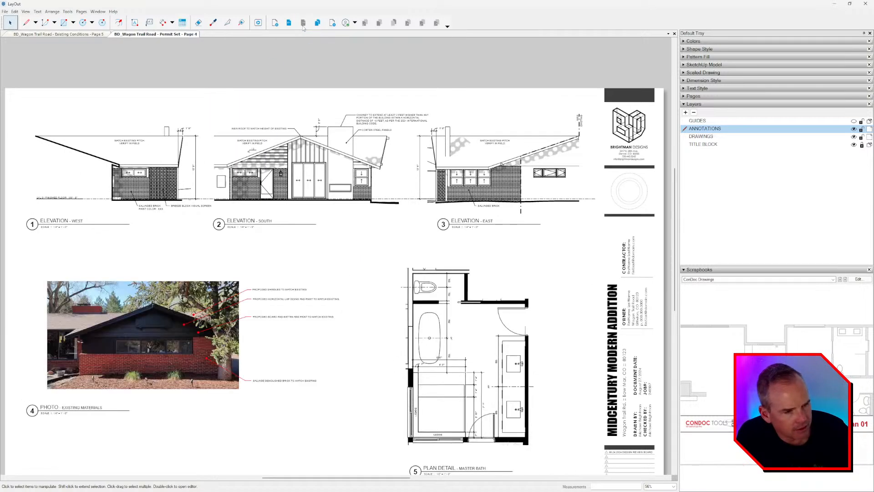
middle_click_drag(319, 194, 321, 199)
left_click(288, 23)
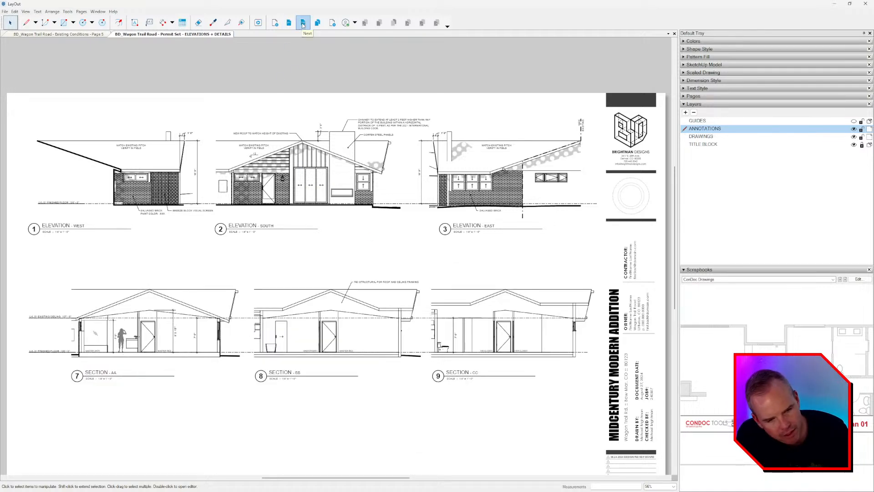
scroll(383, 299, "down", 3)
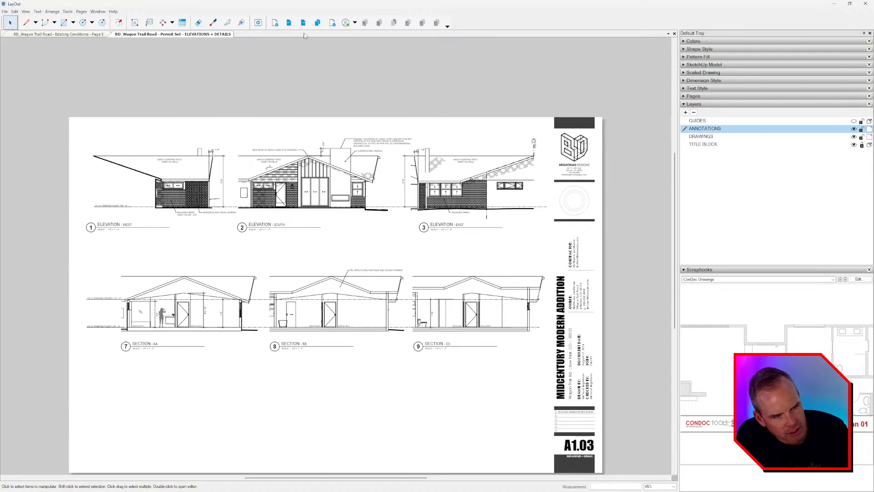
Step: Delete the three elevation views and their labels from sheet A1.04
left_click(303, 22)
left_click_drag(492, 92, 87, 237)
key("Delete")
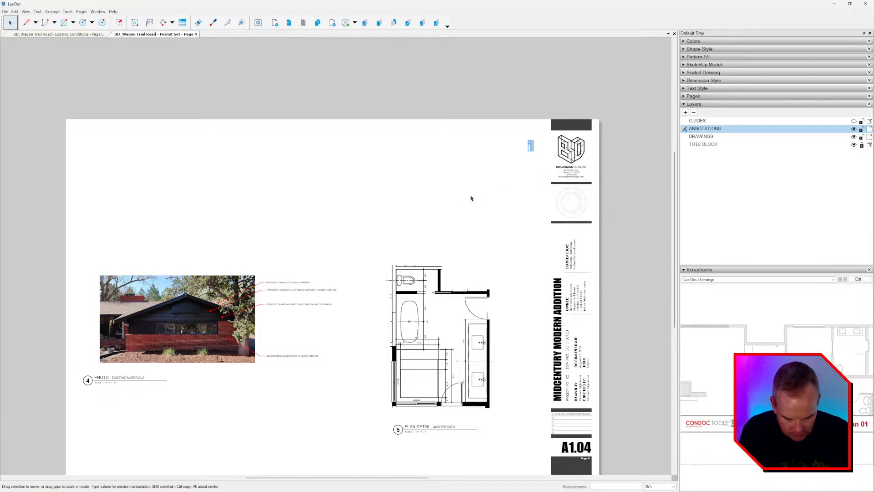
Step: Move the existing-materials photo and master bath plan detail up the A1.04 page
scroll(401, 162, "down", 2)
left_click_drag(384, 268, 234, 378)
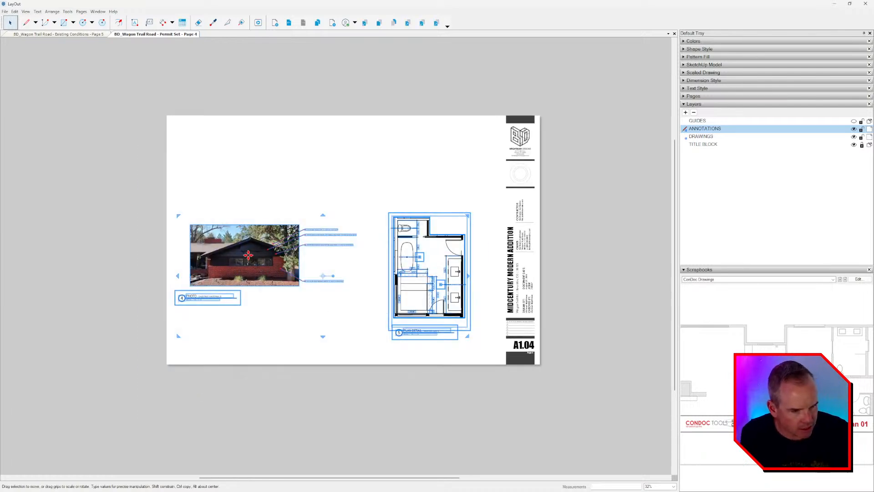
left_click_drag(249, 256, 261, 187)
left_click(400, 74)
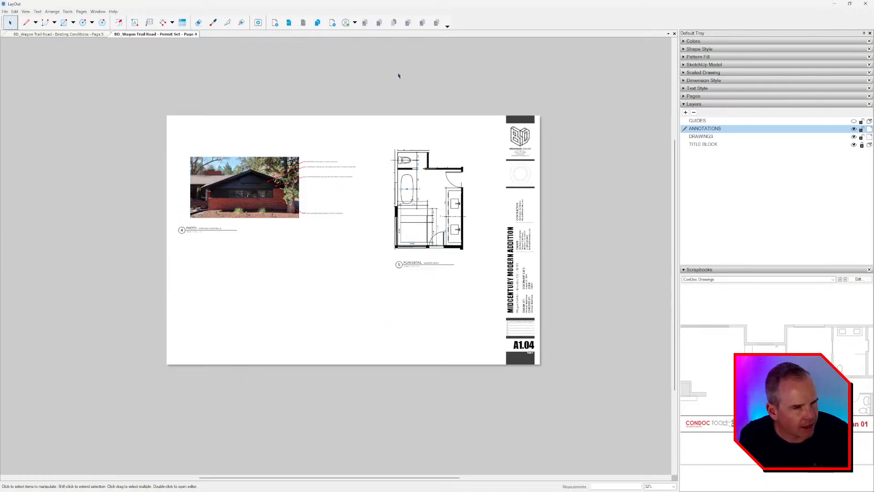
Step: Compare A1.04 with the previous sheet, then go to the A1.03 elevations sheet
left_click(289, 22)
left_click(303, 23)
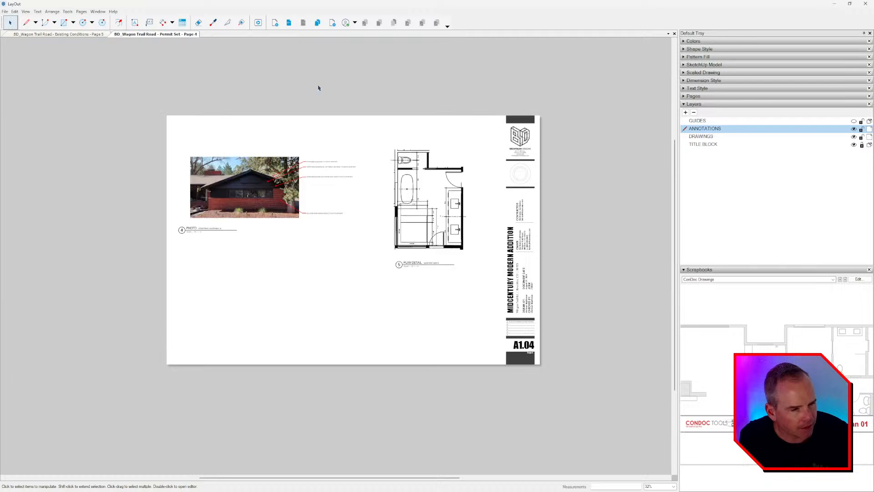
scroll(336, 181, "up", 1)
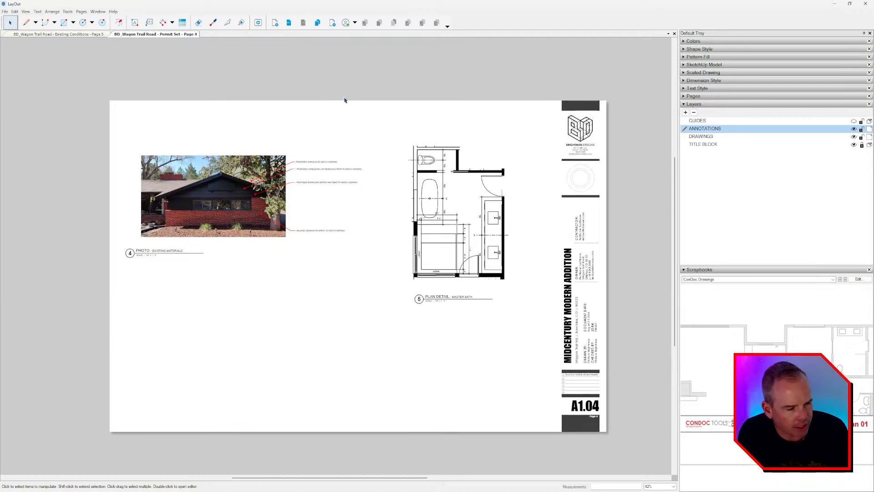
left_click(288, 22)
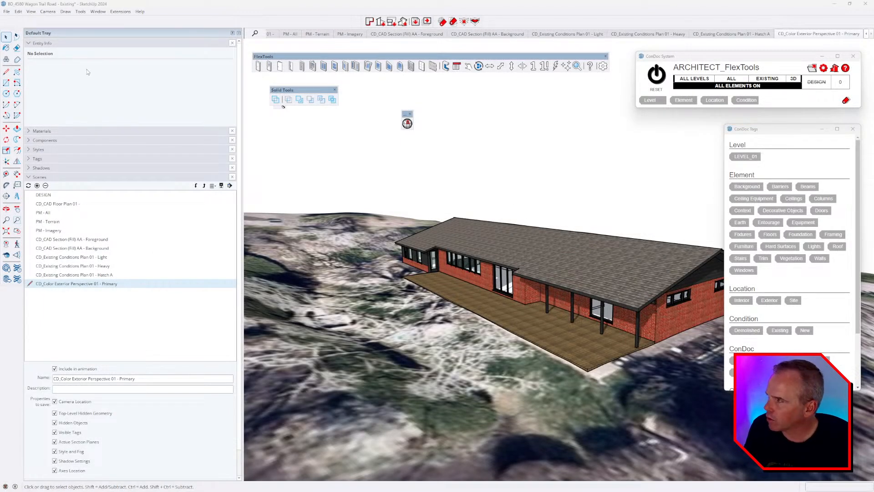
left_click(120, 11)
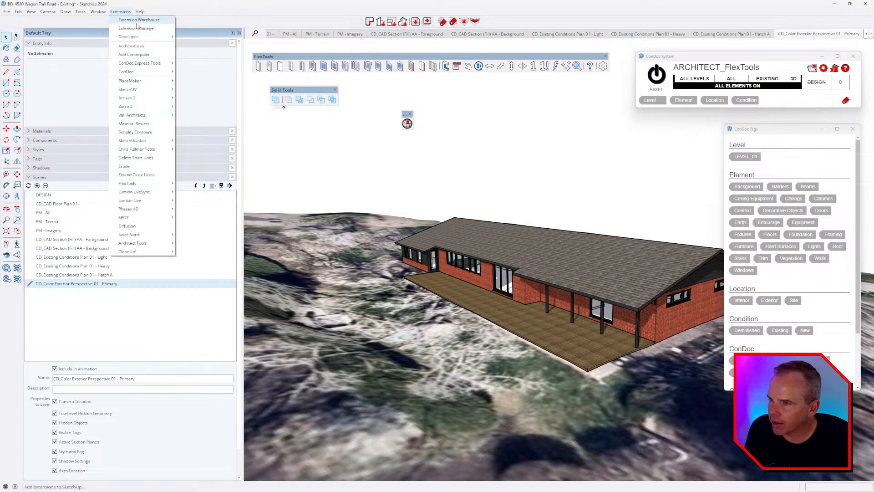
left_click(132, 19)
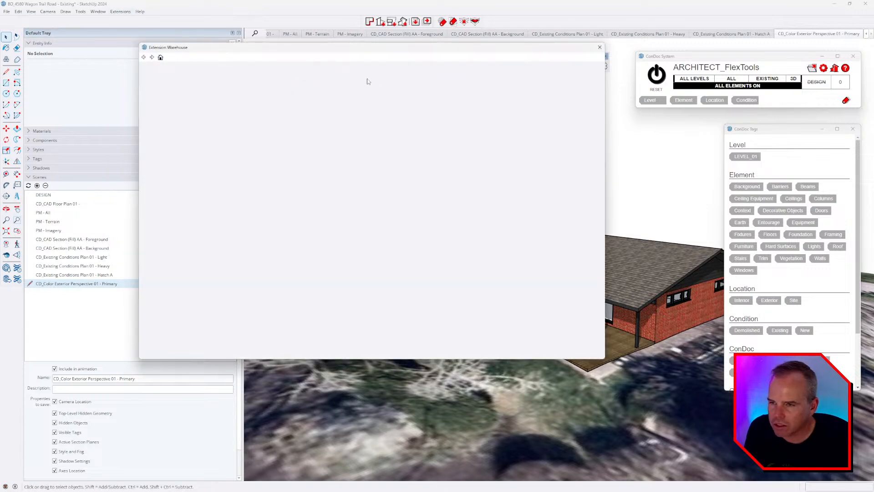
left_click(324, 74)
type("zorro")
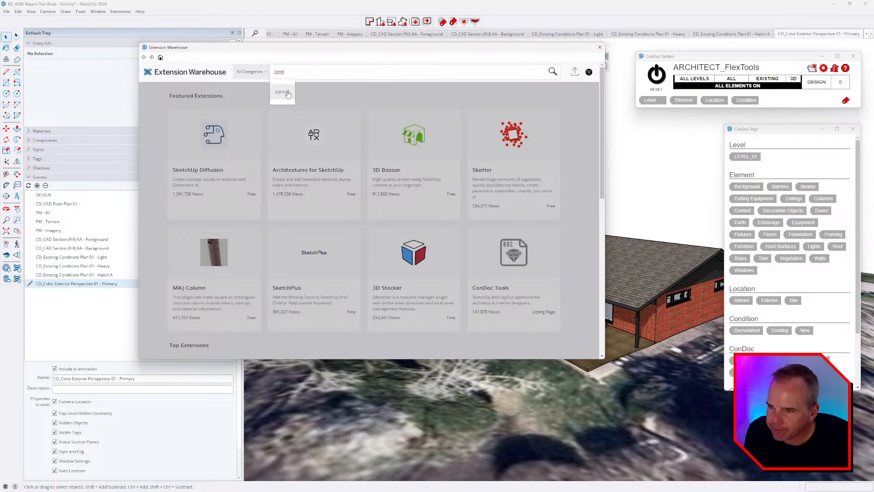
left_click(282, 92)
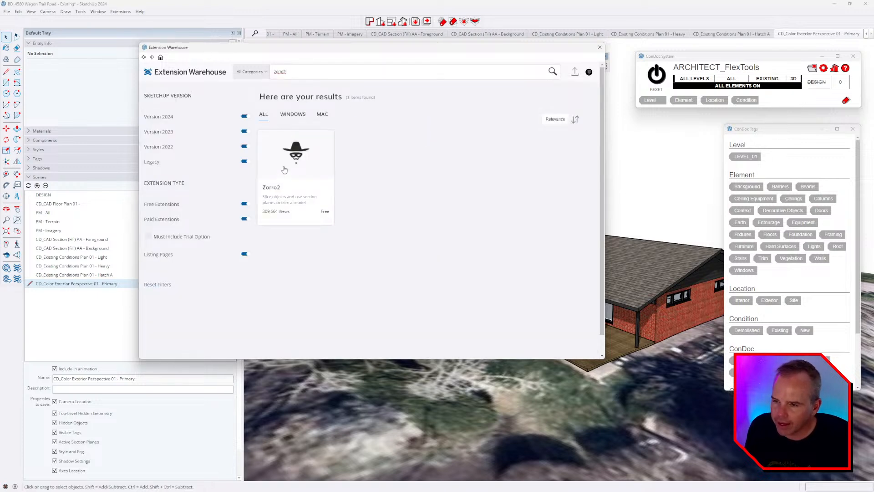
left_click(304, 161)
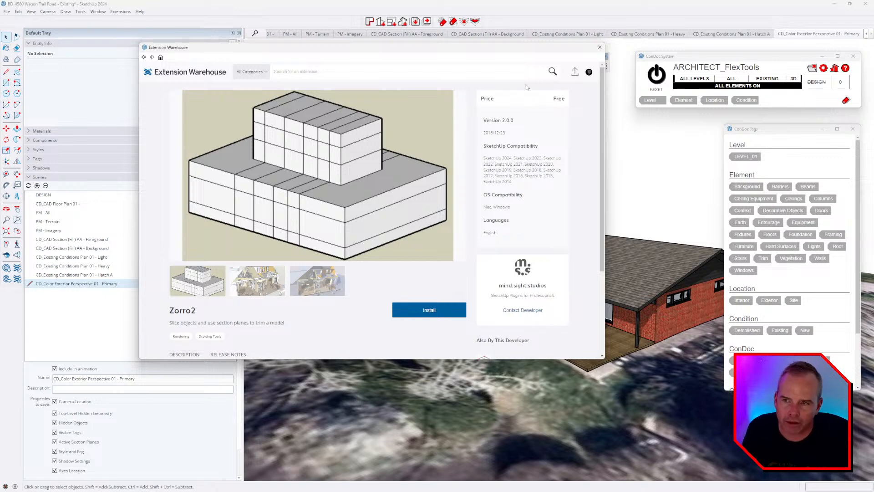
left_click(599, 47)
scroll(448, 186, "down", 5)
scroll(451, 179, "up", 1)
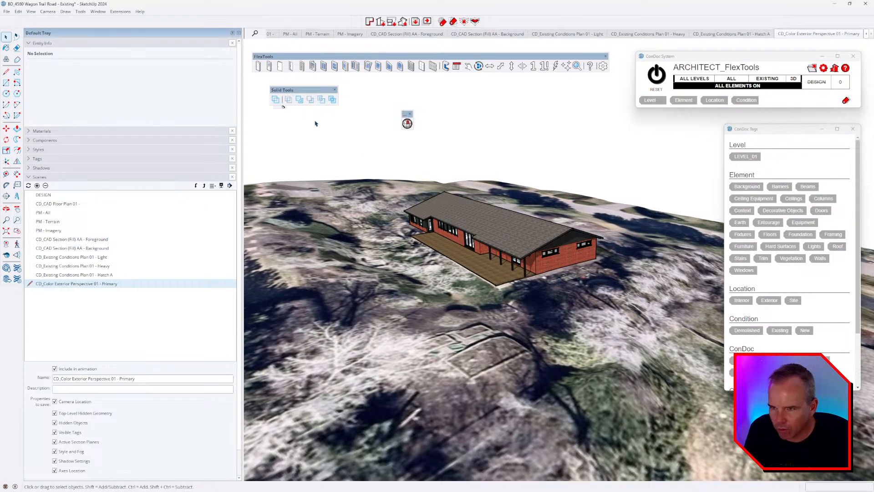
left_click_drag(291, 90, 375, 85)
Step: Slice a diagonal Zorro2 cut through the roof group, then exit the group
left_click(280, 103)
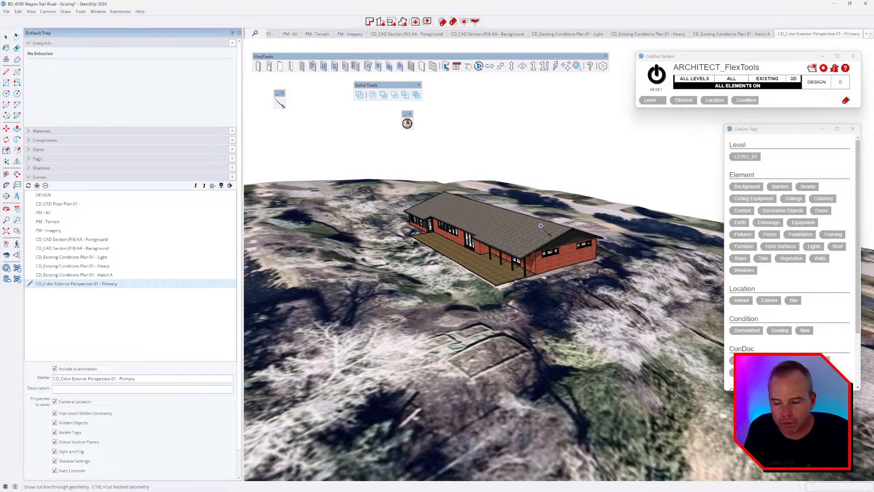
left_click(495, 140)
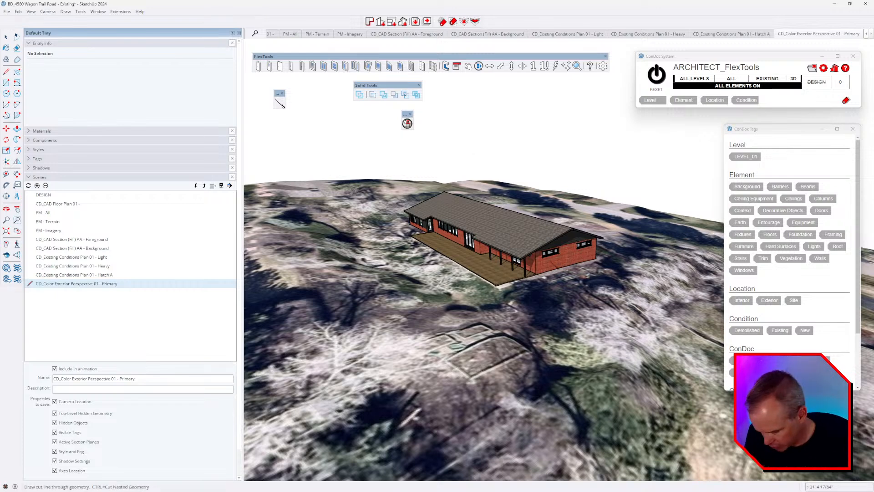
key("space")
triple_click(537, 230)
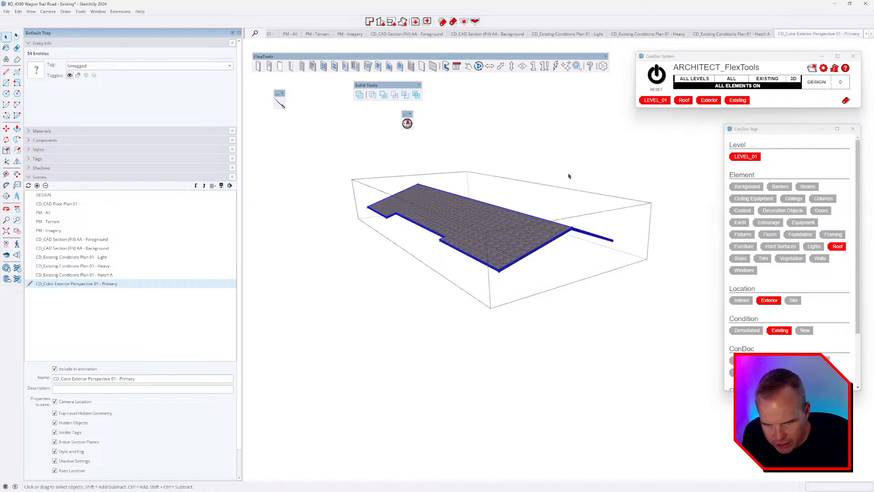
left_click(279, 103)
left_click(493, 120)
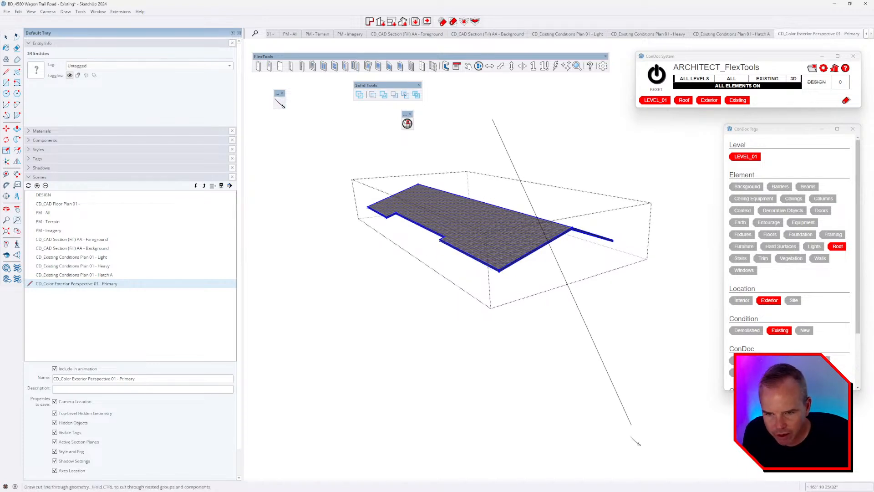
left_click(636, 440)
middle_click_drag(631, 307, 632, 343)
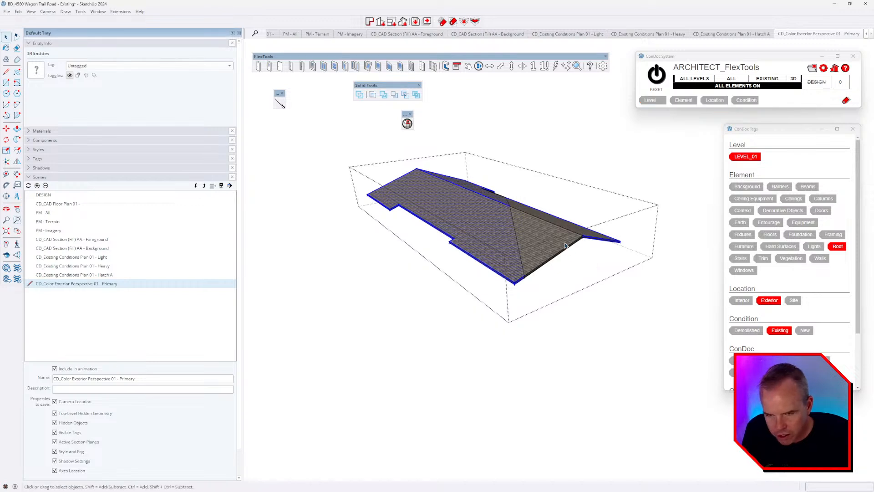
key("Escape")
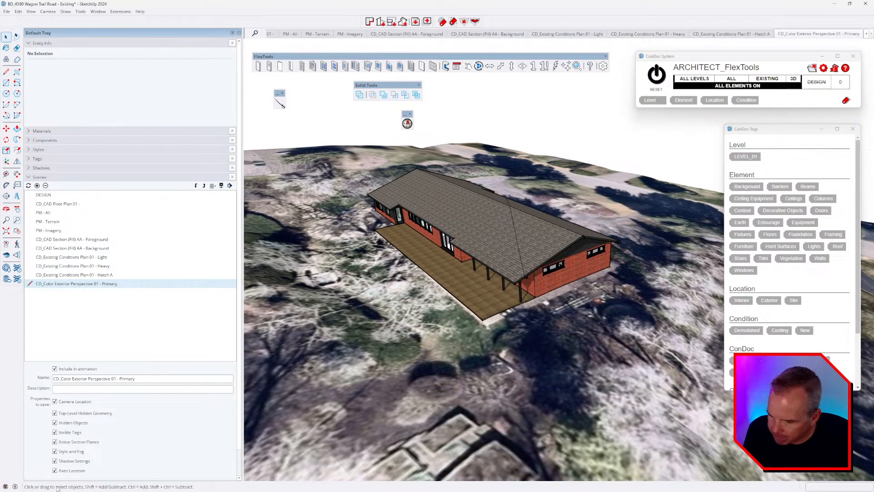
Step: Start another Zorro2 cut across the roof while orbiting around the house
left_click(280, 104)
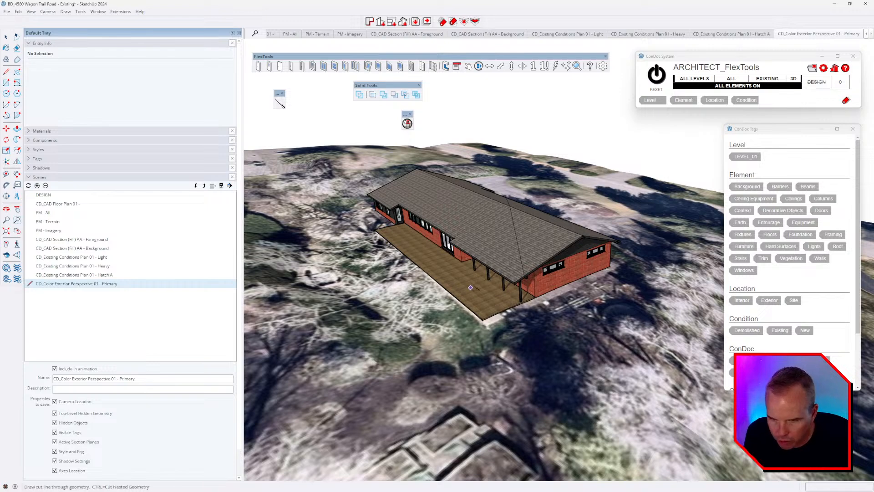
left_click(381, 121)
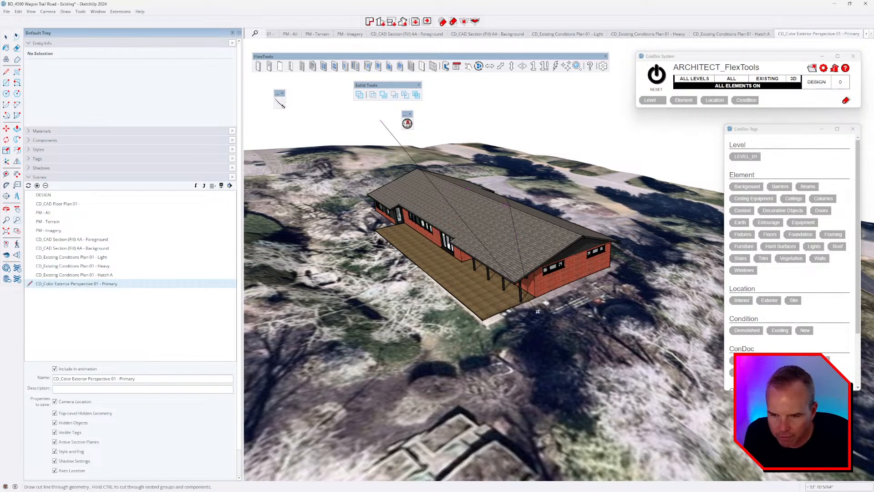
middle_click_drag(490, 408, 622, 228)
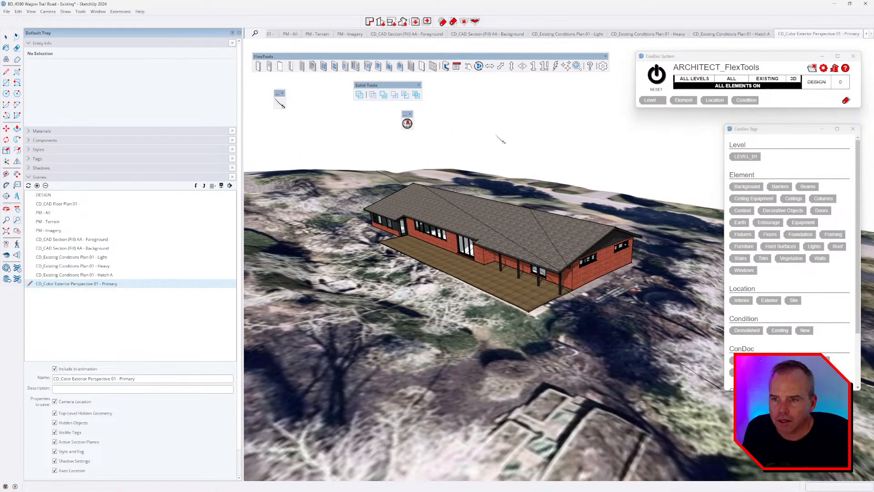
left_click(120, 11)
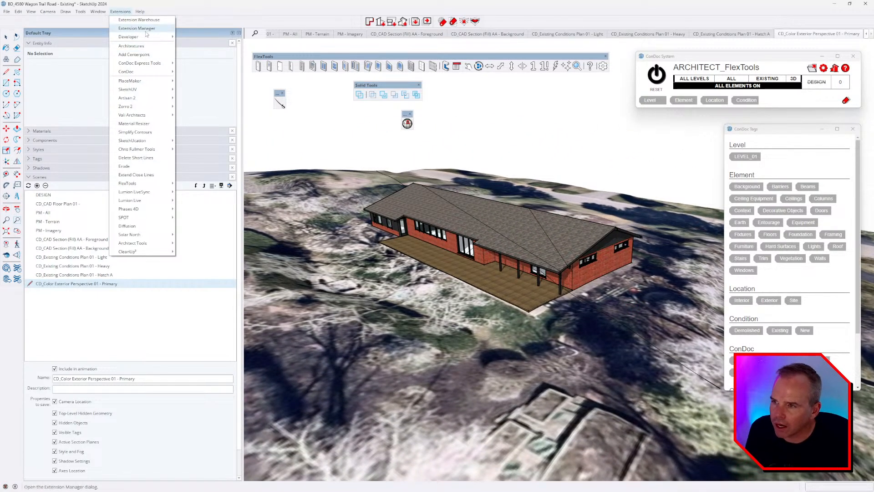
left_click(146, 30)
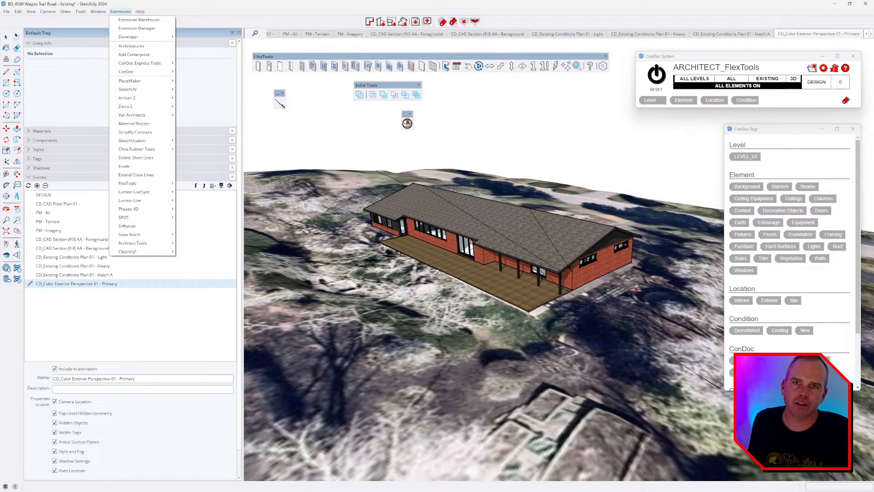
key("alt+Tab")
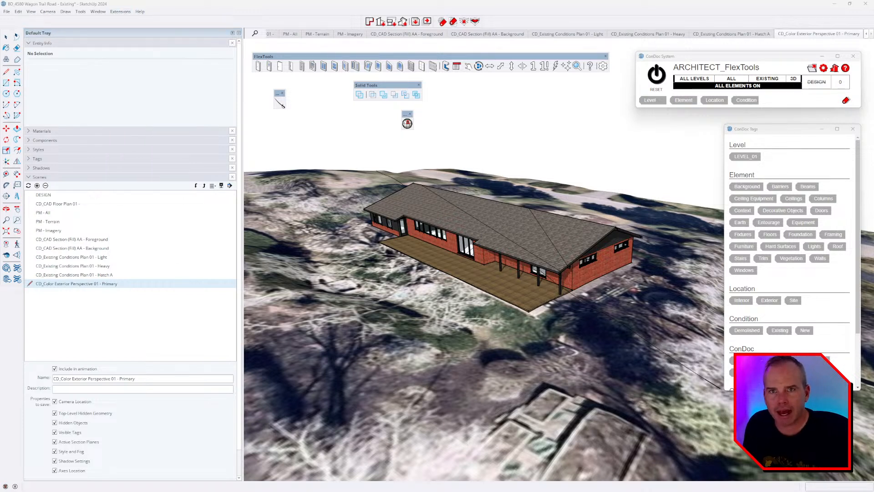